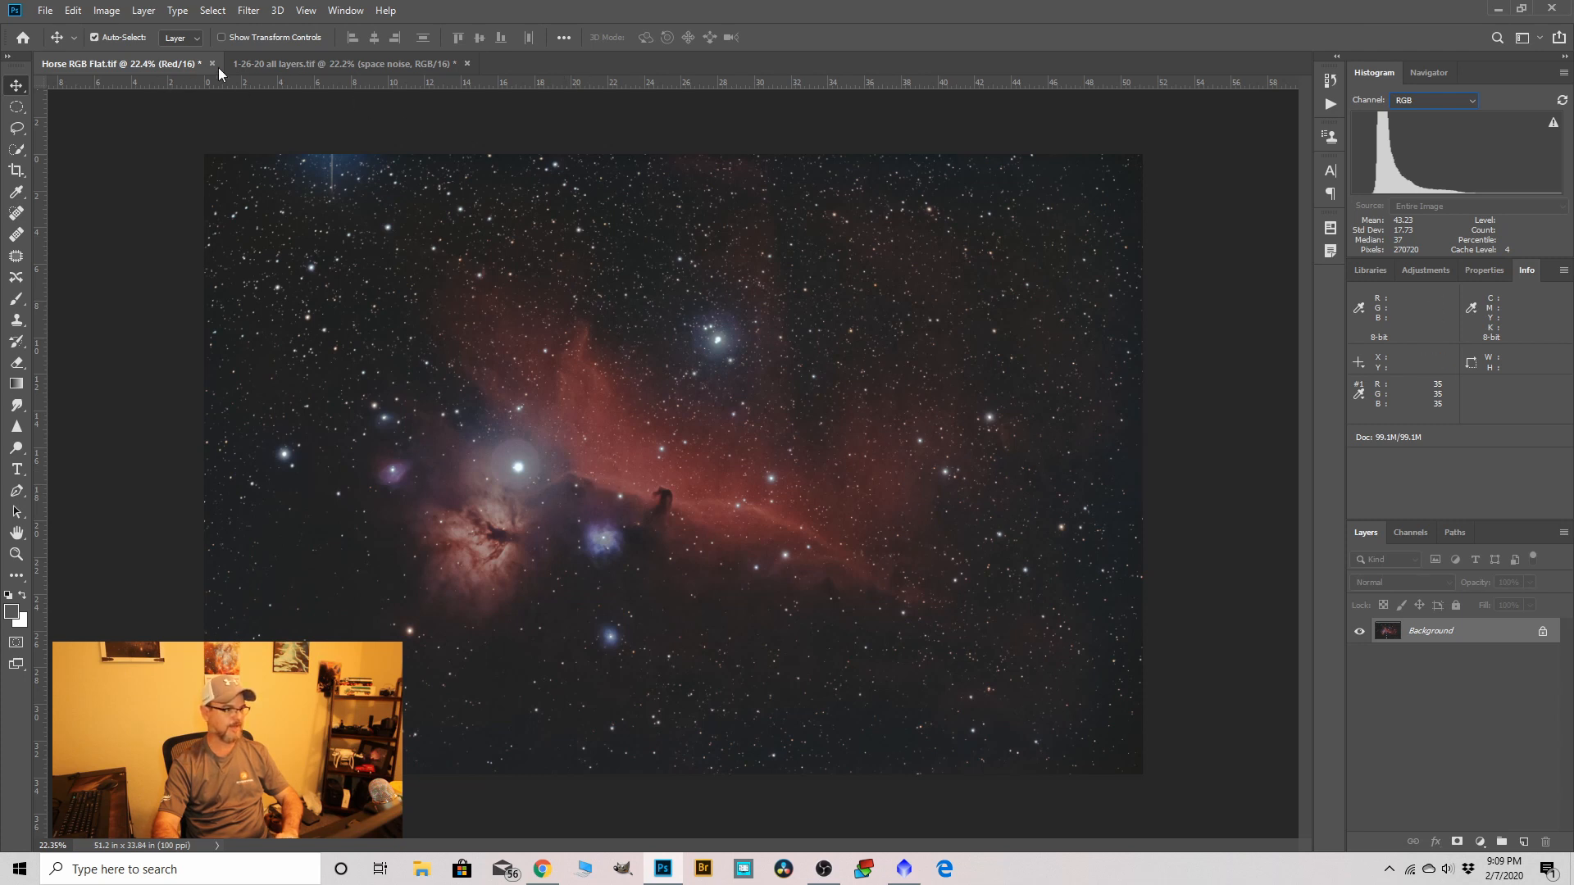
Switch to the 1-26-20 all layers.tif document and remove its active selection.
click(277, 66)
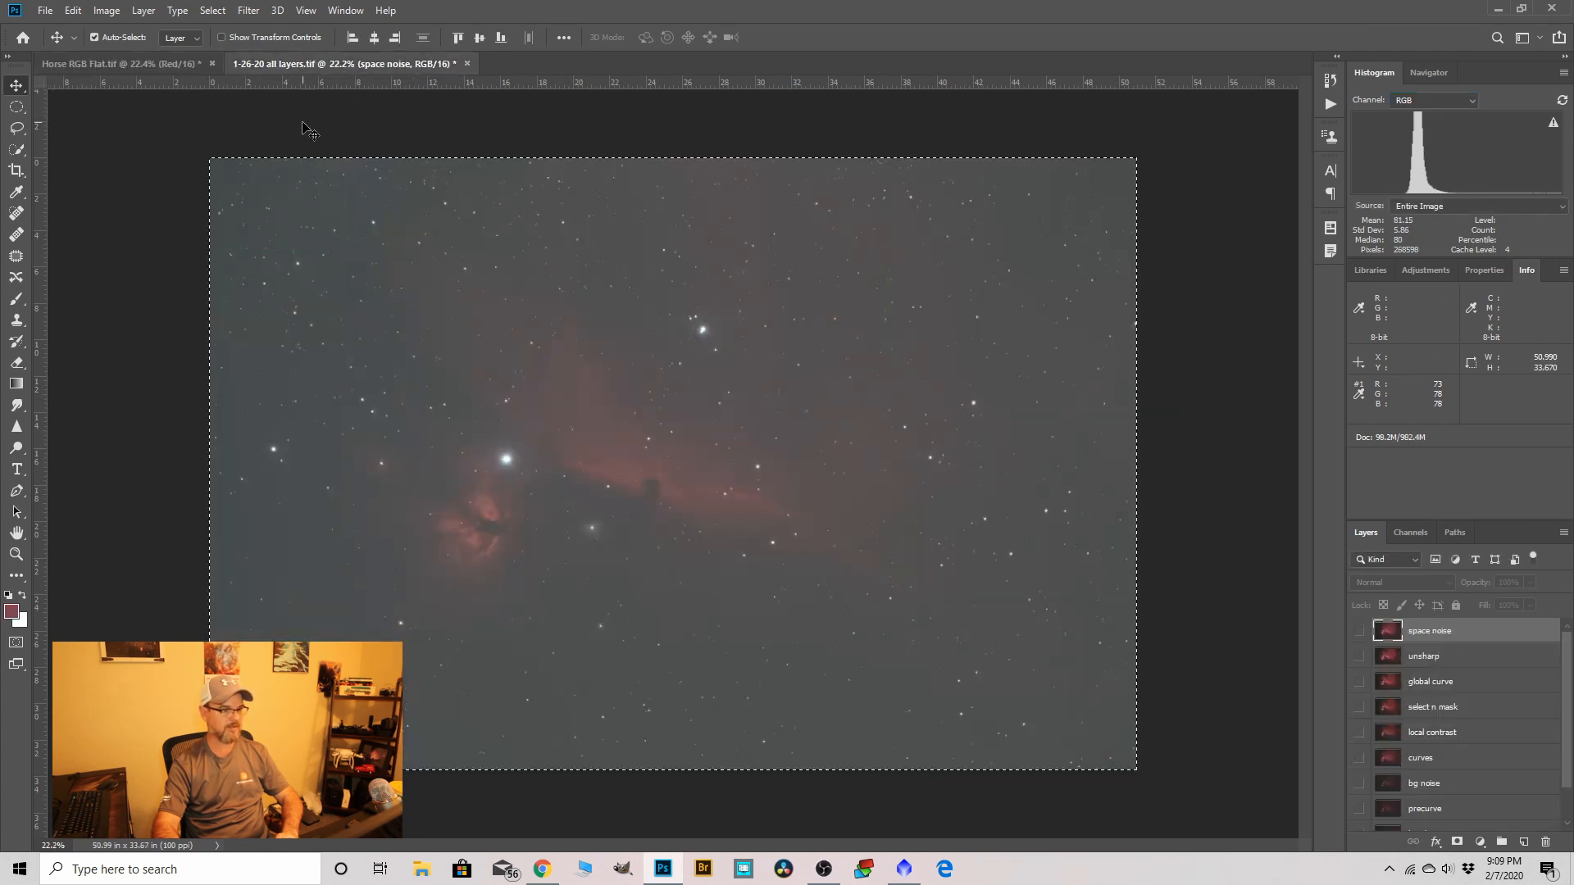
click(215, 11)
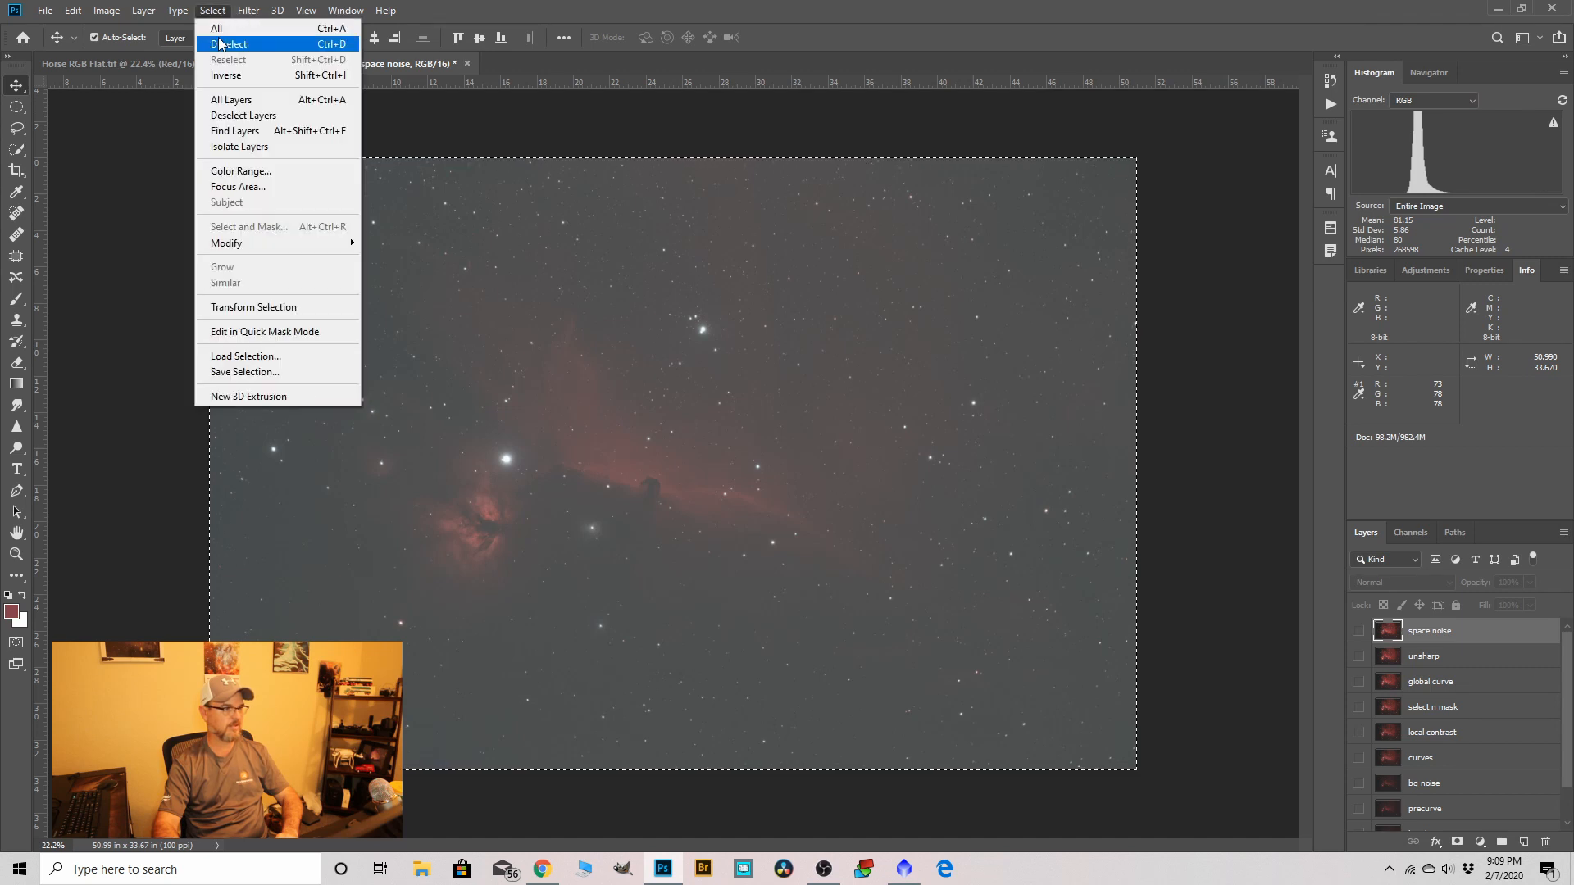
click(223, 43)
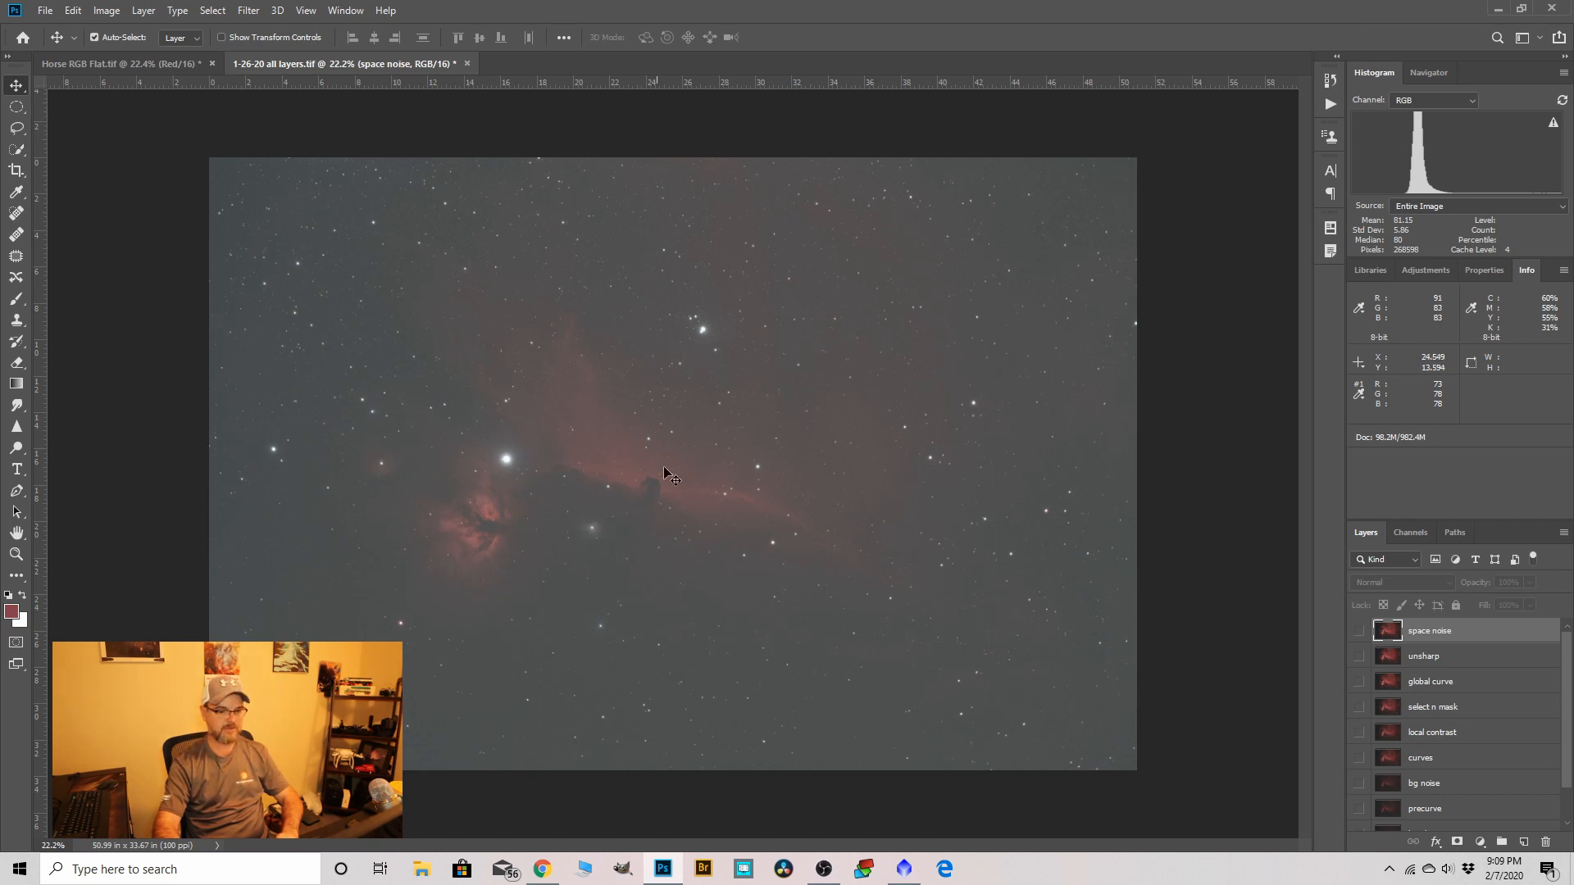
Turn on the visibility of every hidden processing layer one by one, from bg align up to space noise.
scroll(1478, 734, down, 2)
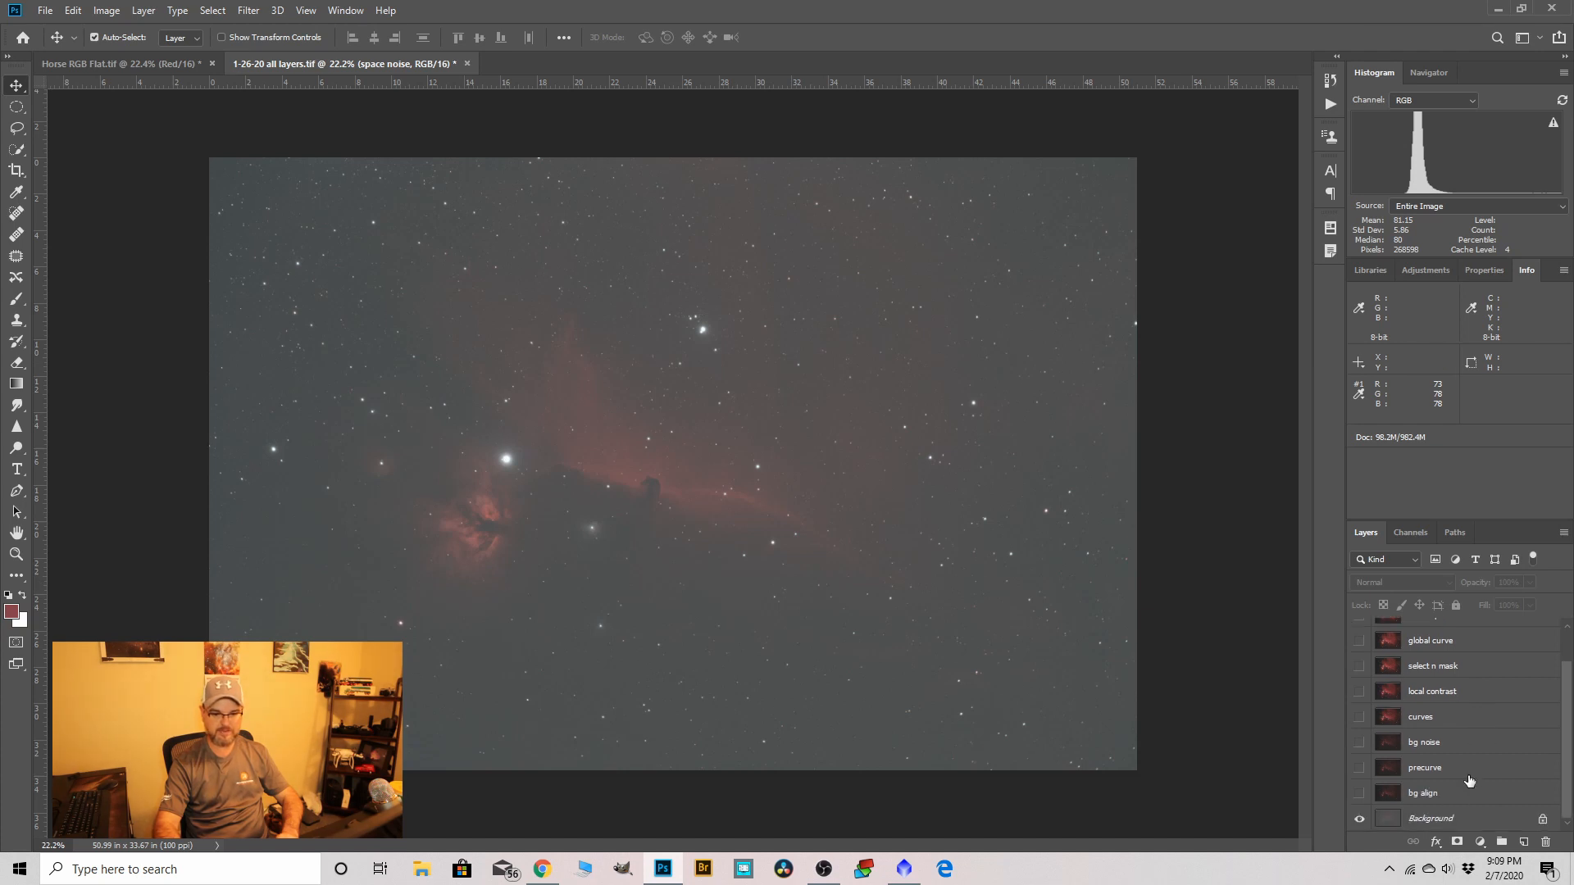
click(1358, 794)
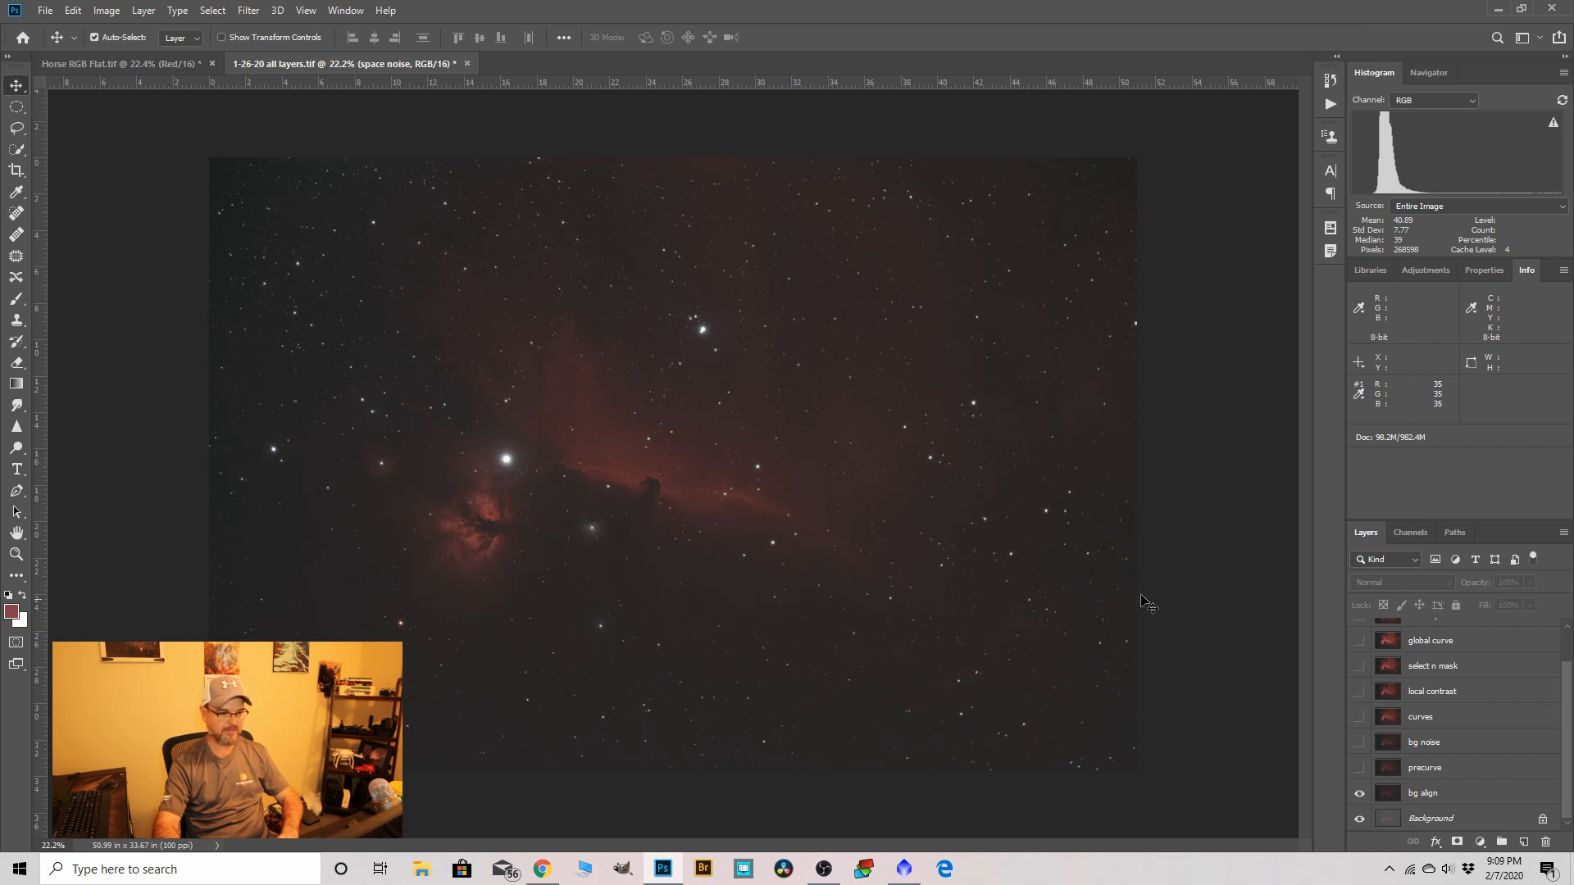
click(1359, 768)
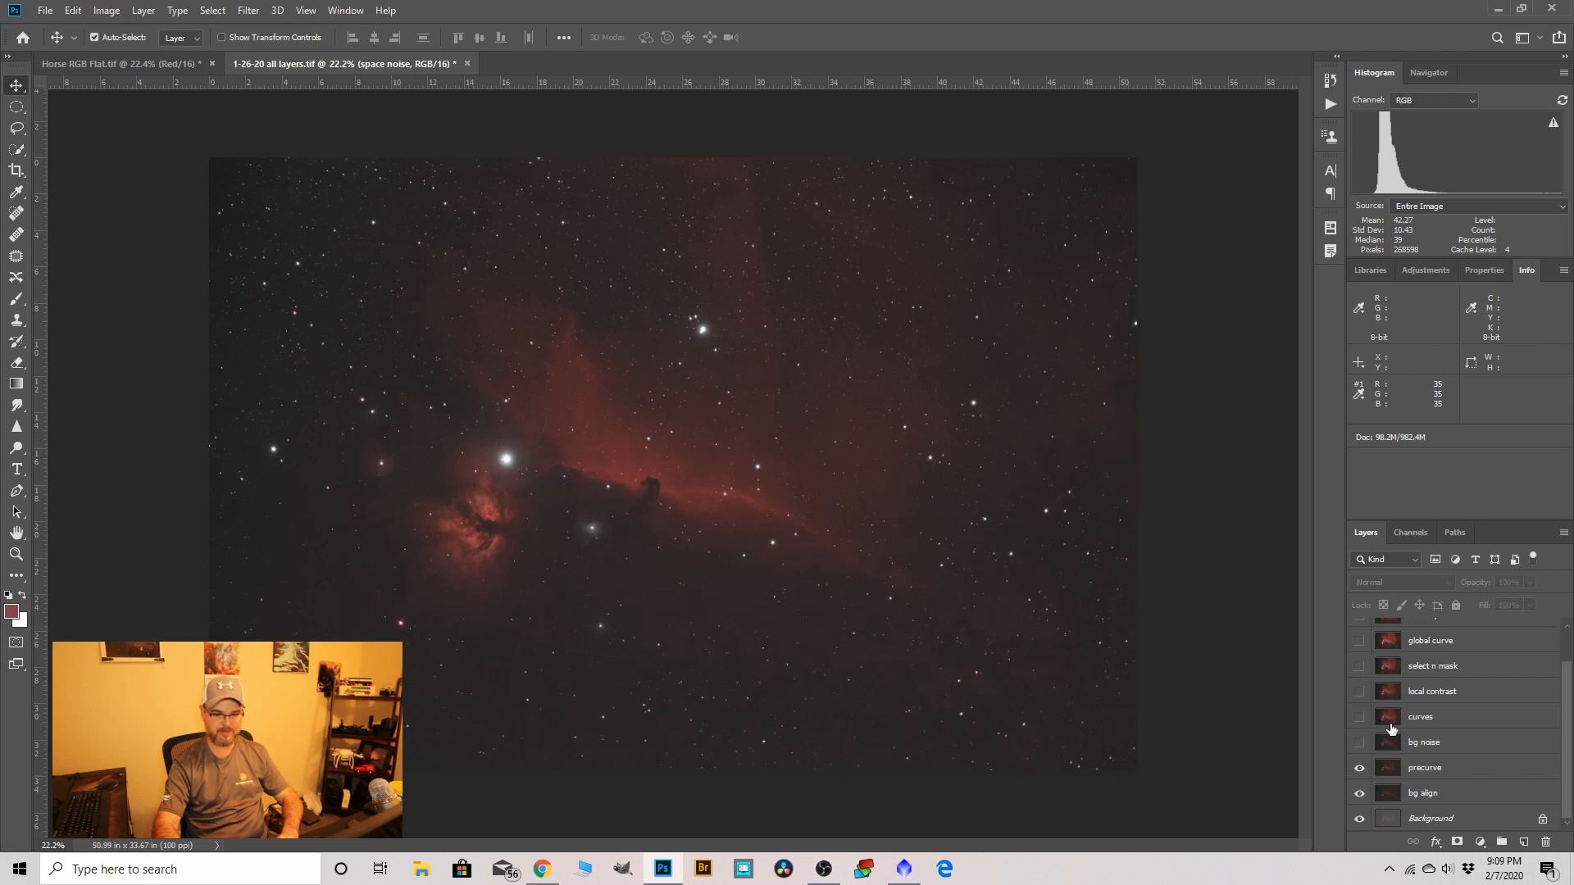
click(1359, 744)
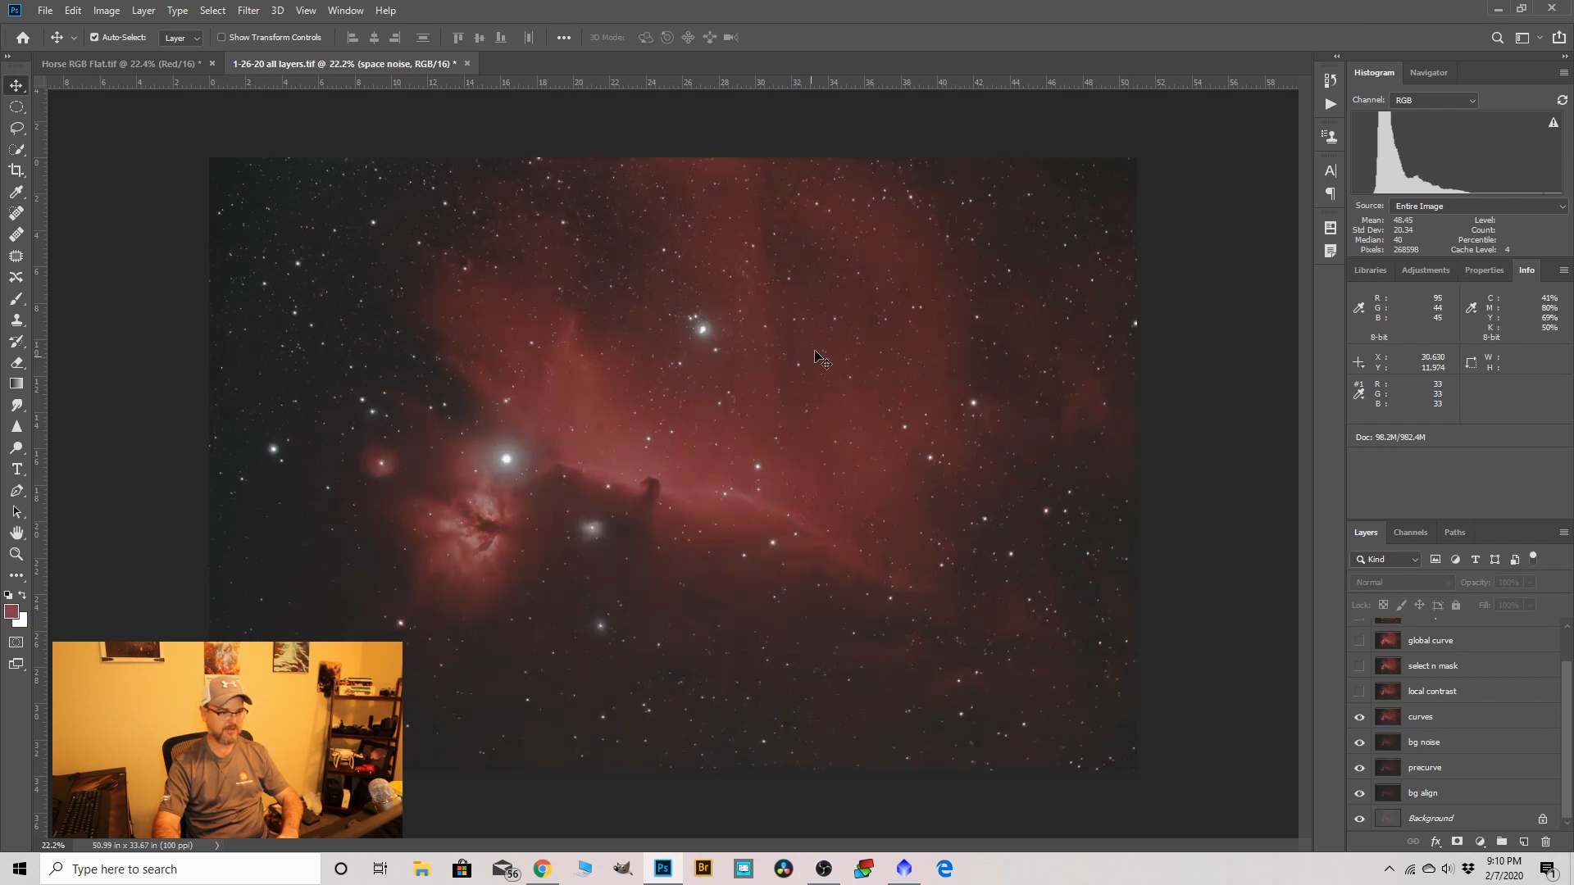
click(1360, 696)
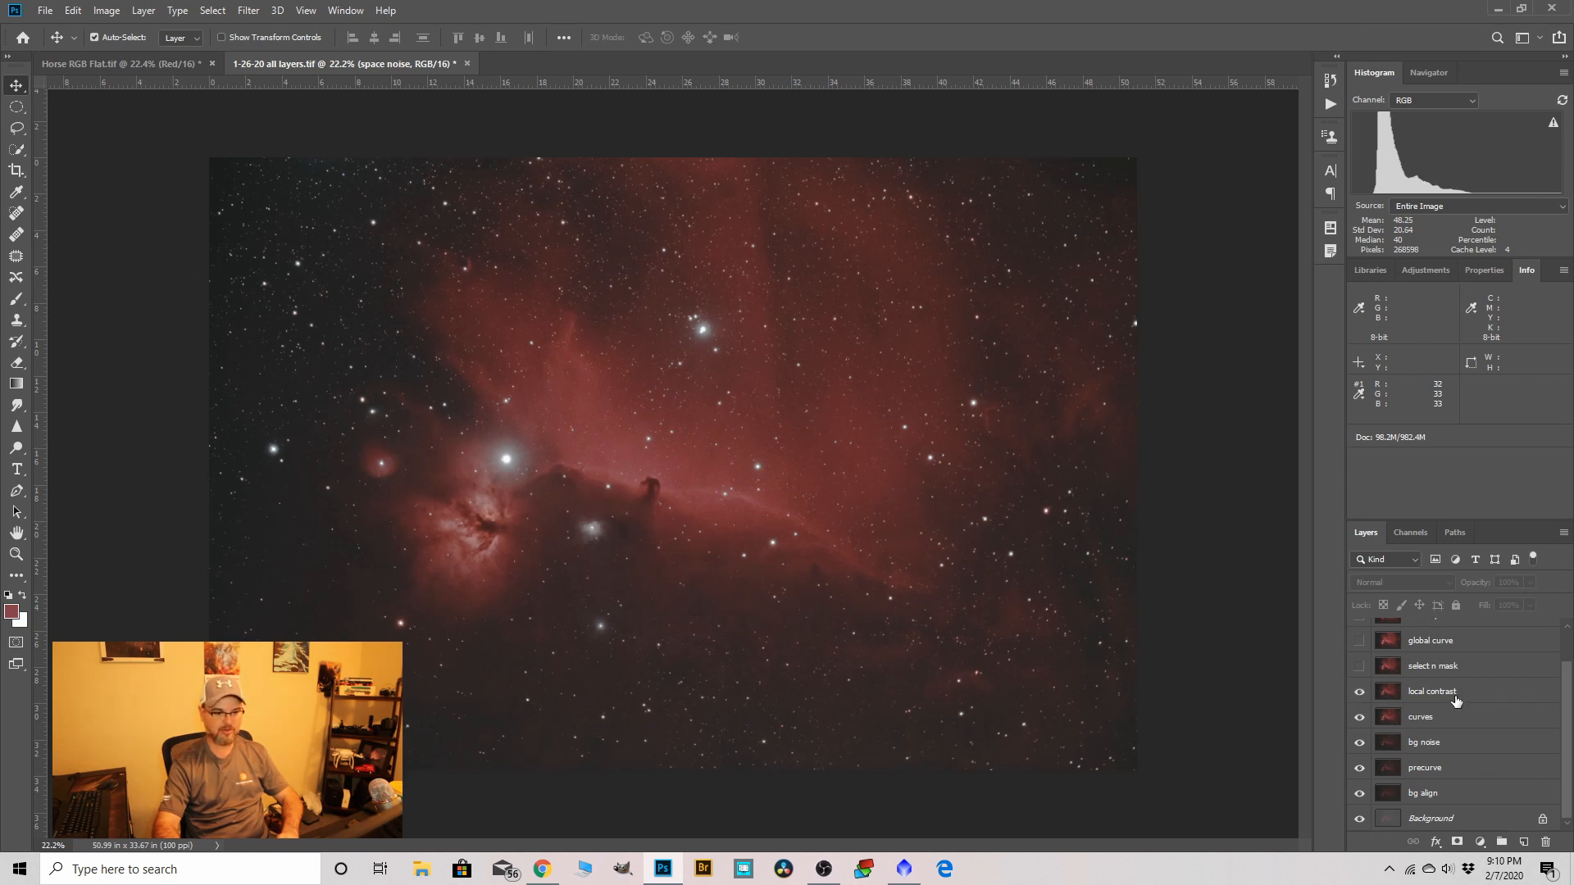
click(1360, 667)
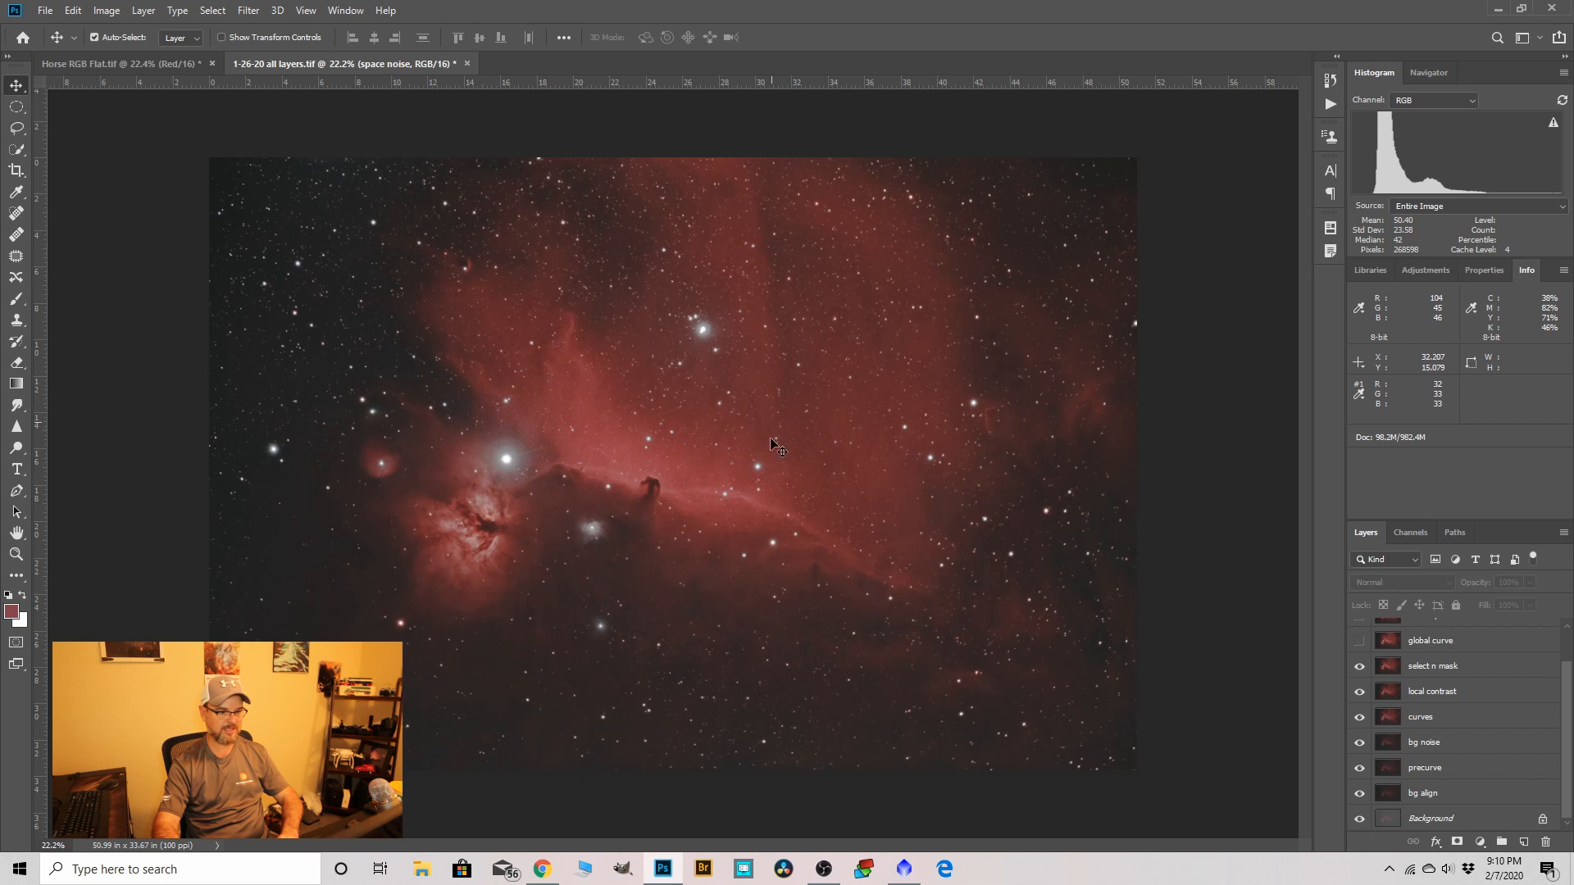
click(1359, 642)
scroll(1441, 656, up, 1)
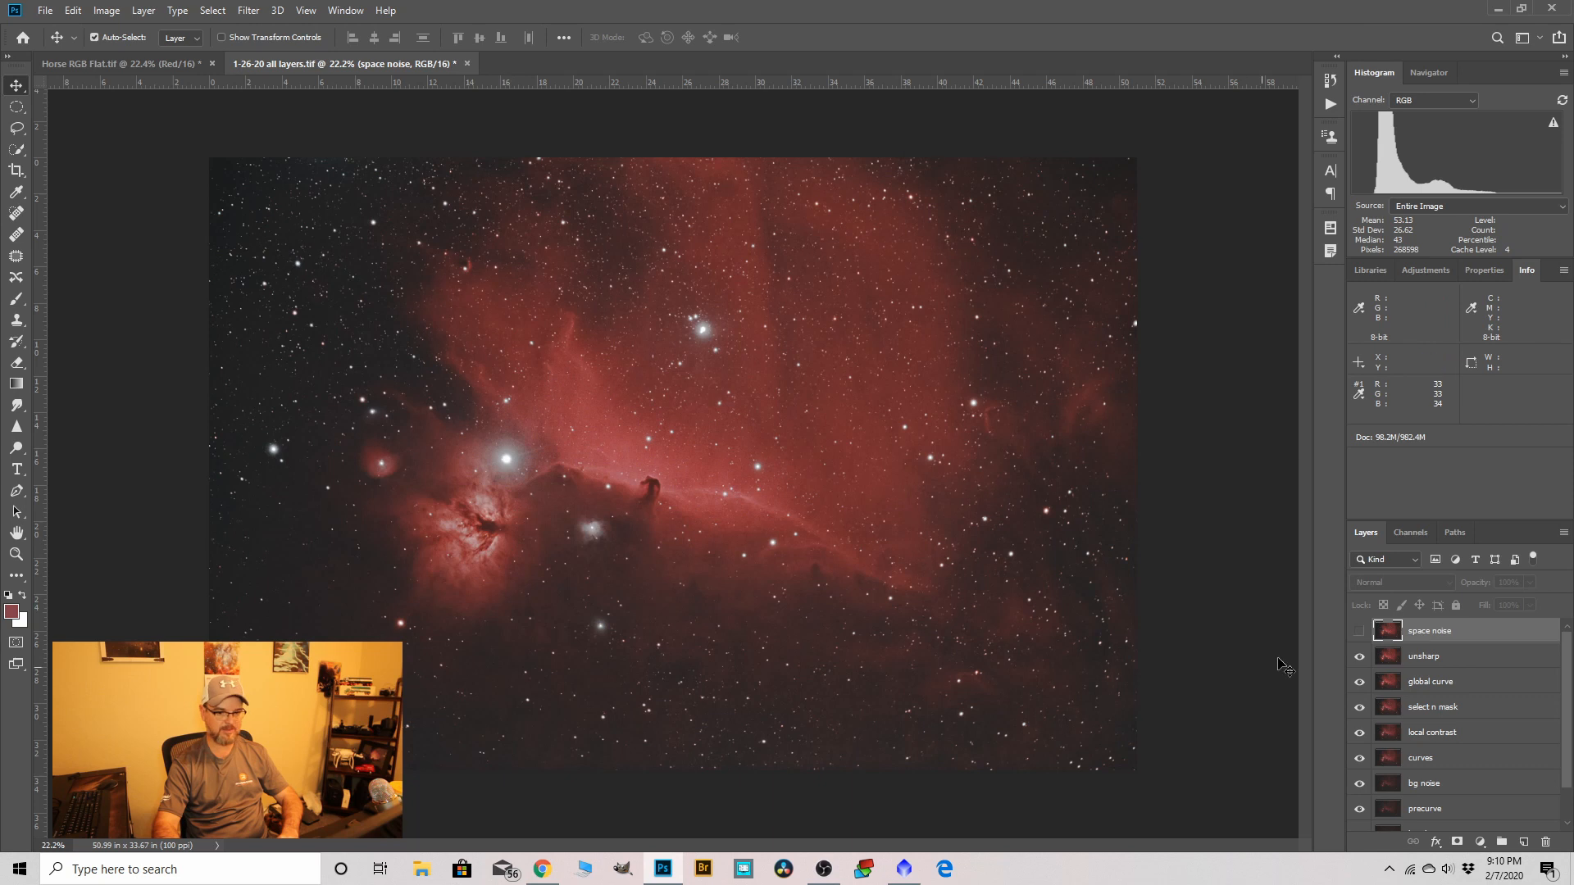
click(1358, 632)
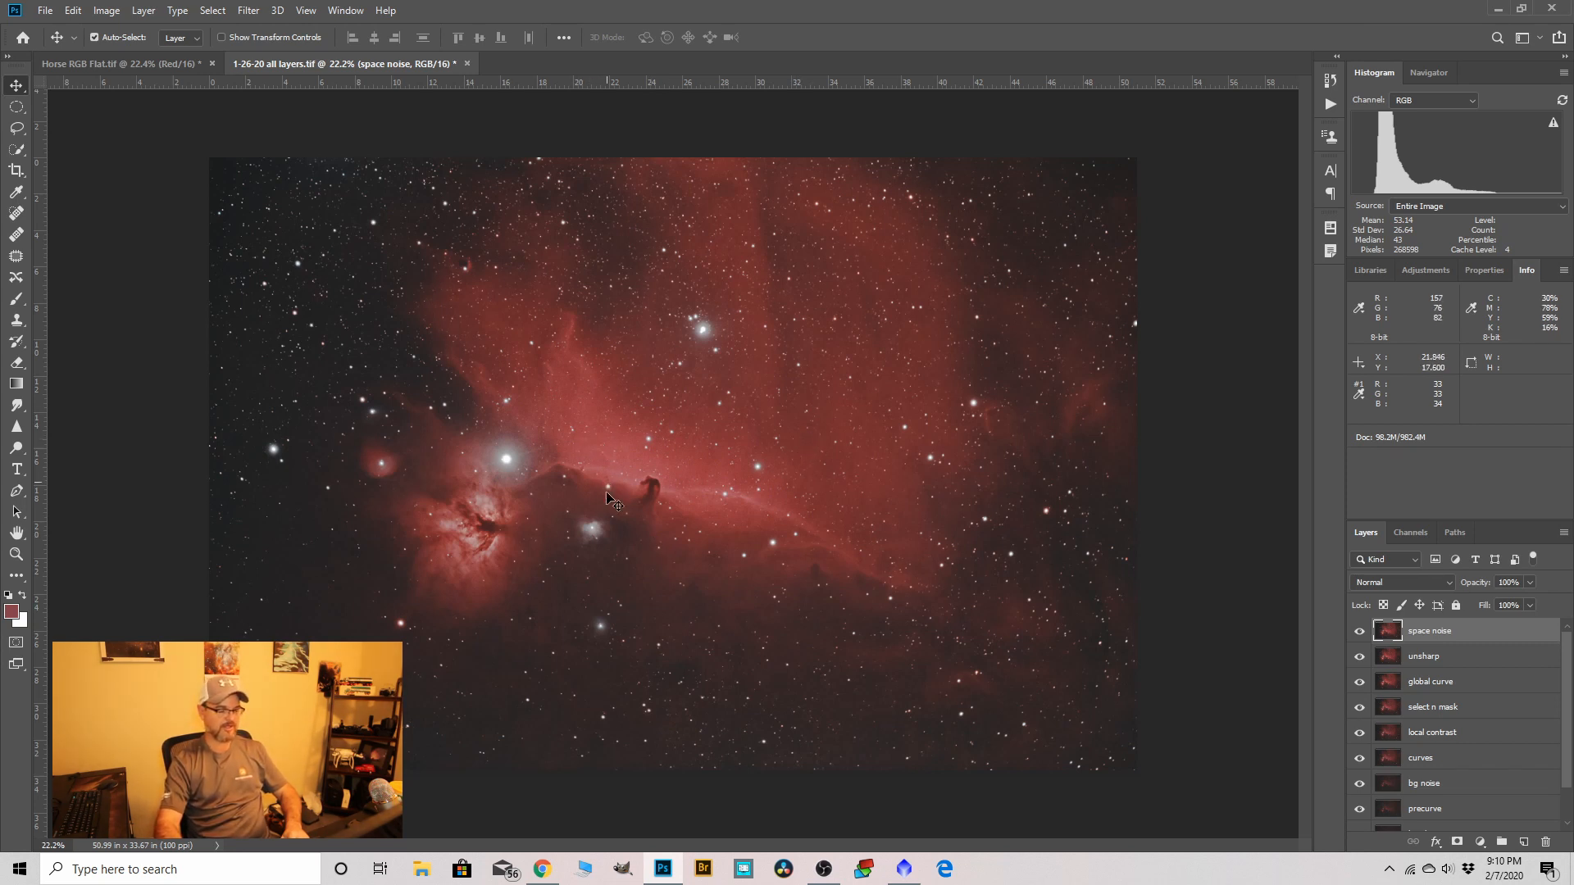
Isolate the Red channel of the layered image, then select and copy its entire canvas.
click(1411, 533)
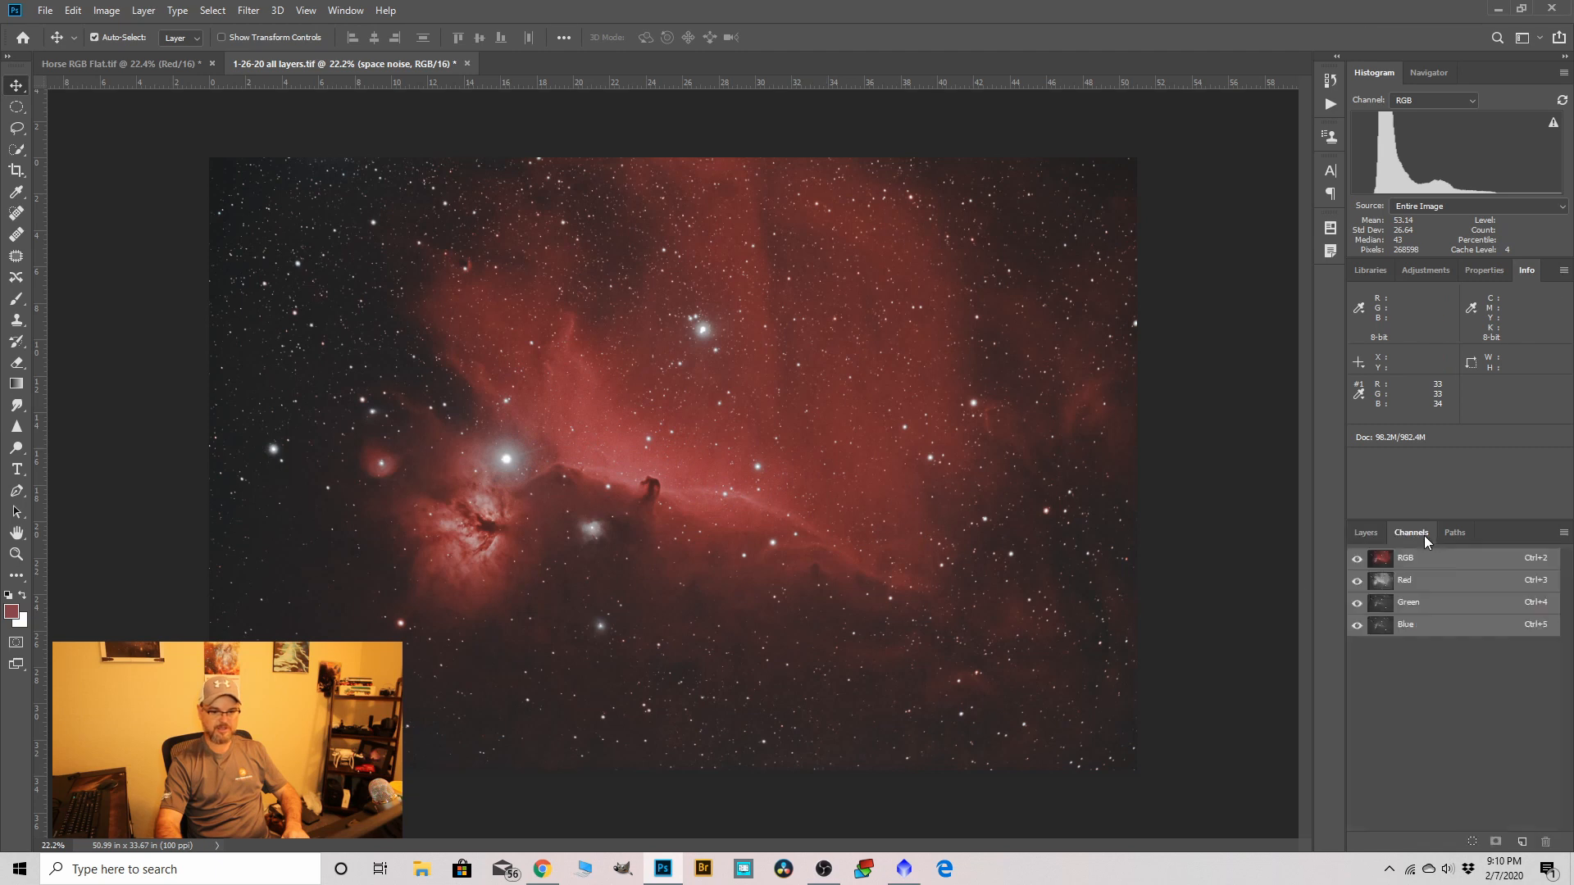
click(1394, 587)
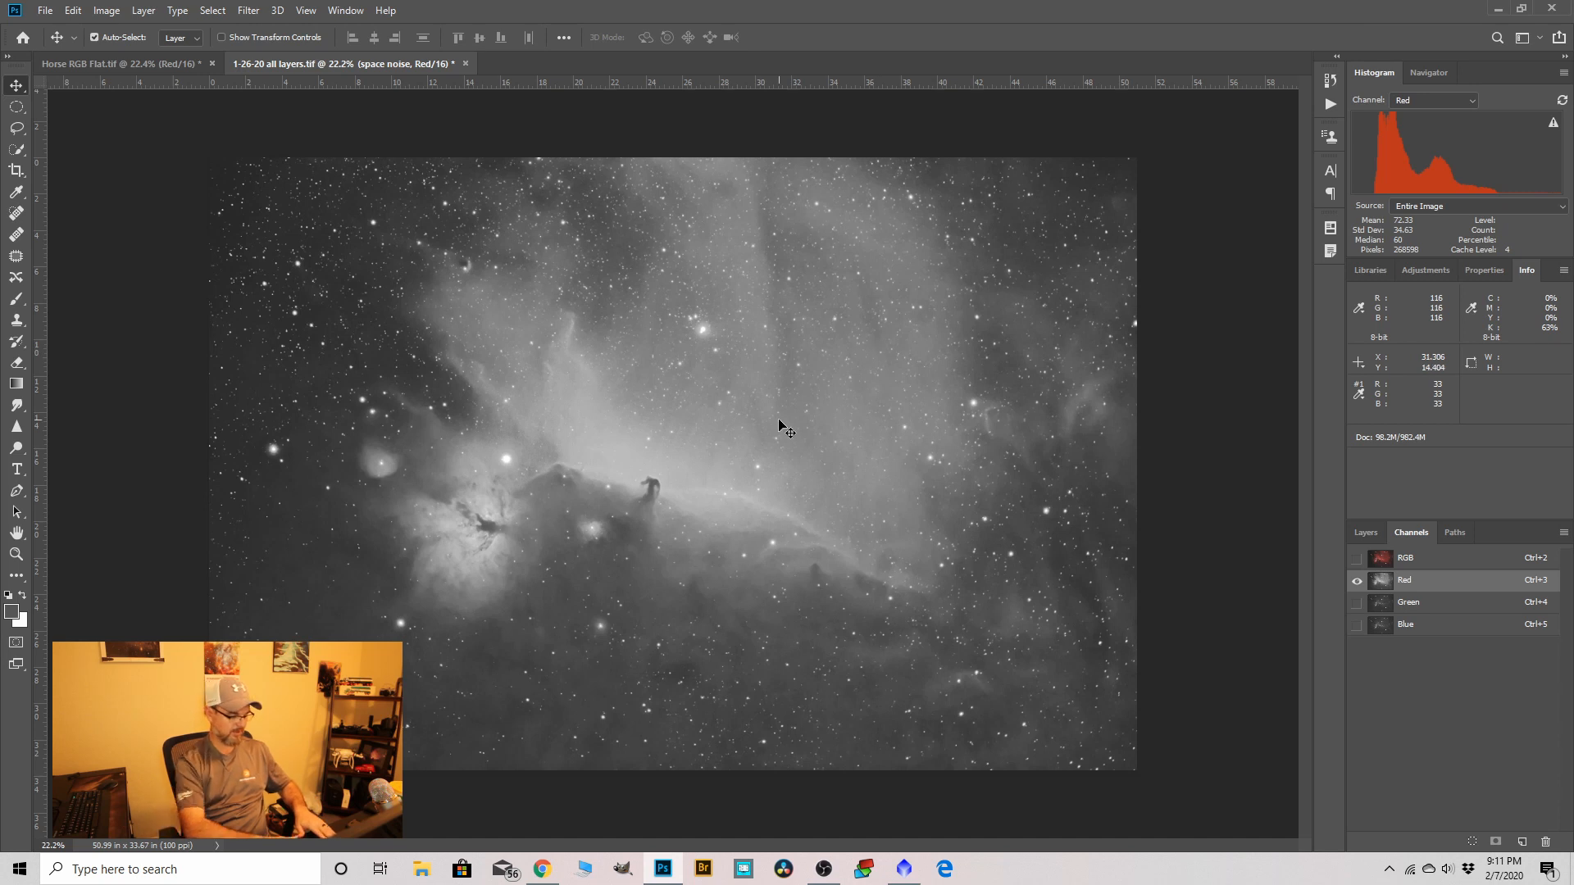
key(ctrl+a)
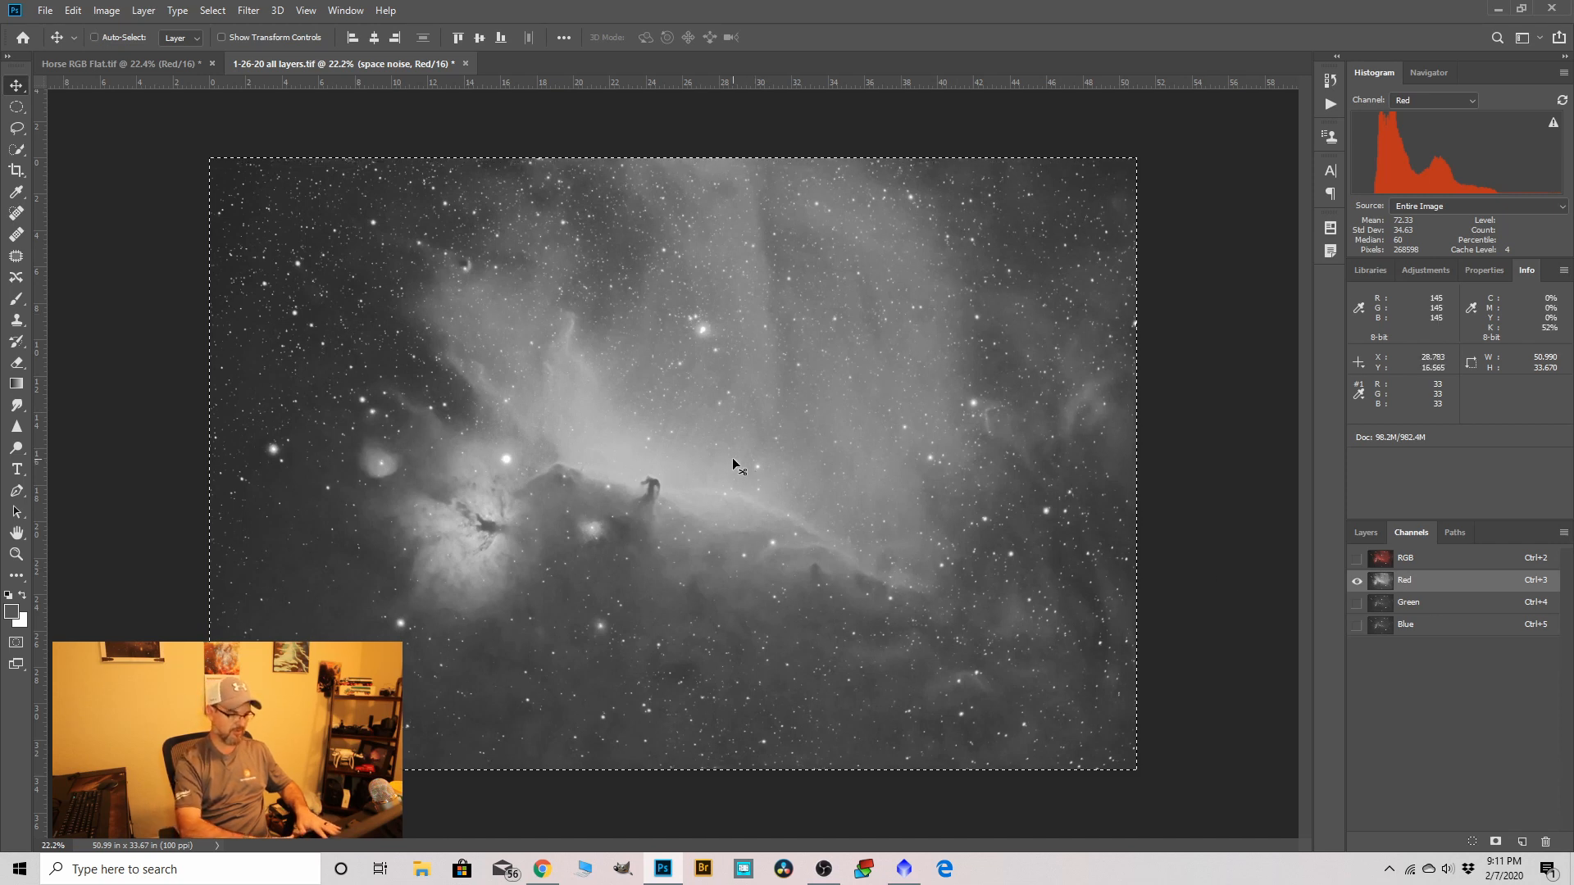
Create a new grayscale 8-bit document named HaR using the clipboard dimensions.
key(ctrl+n)
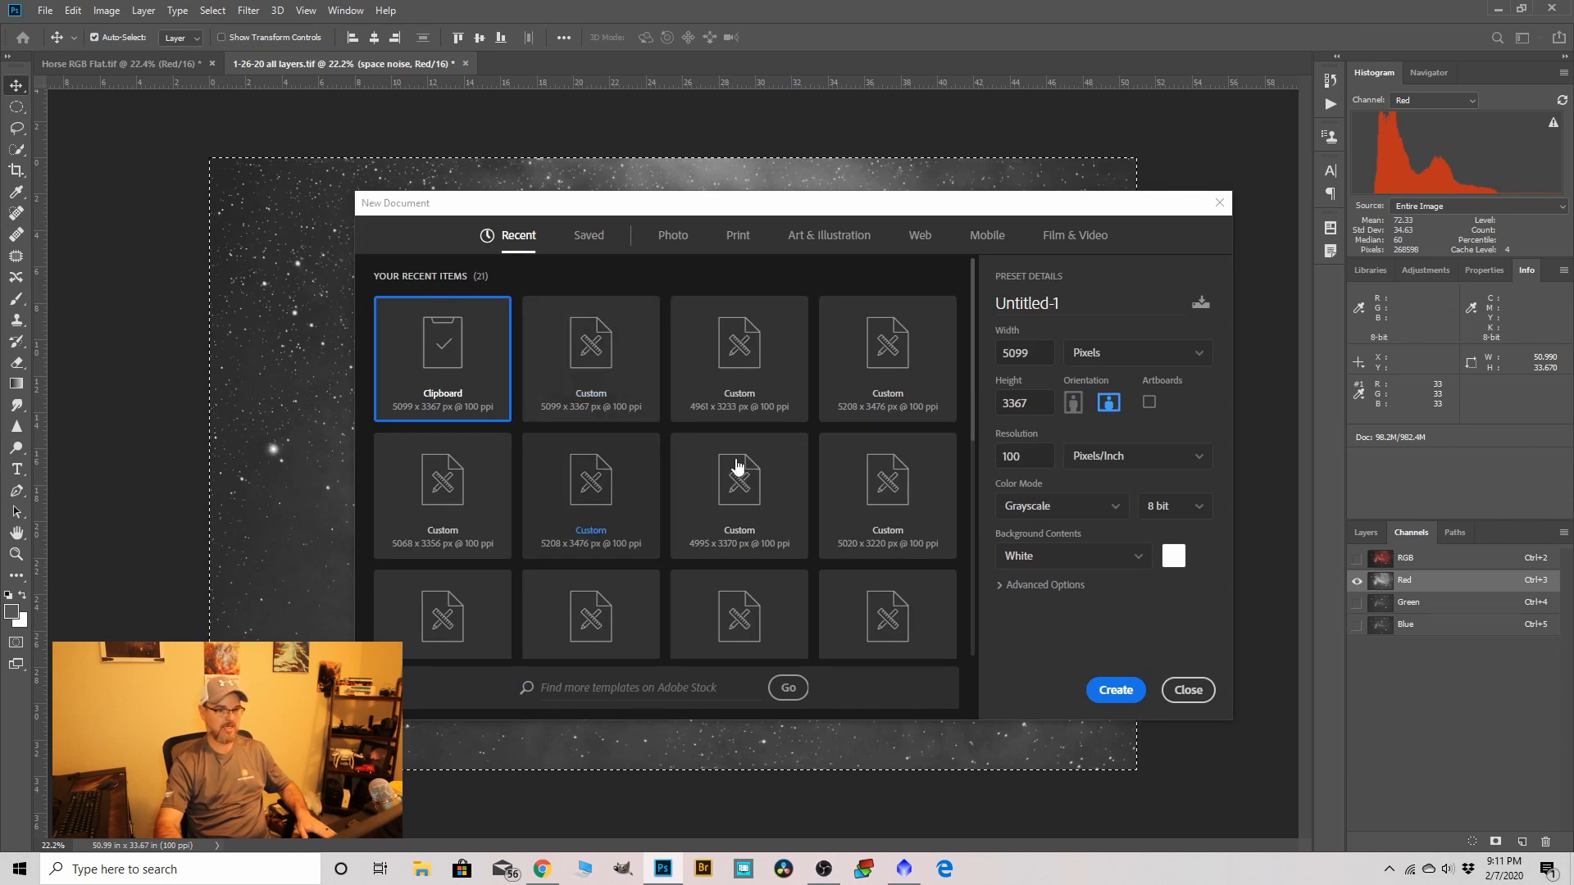
double_click(1074, 312)
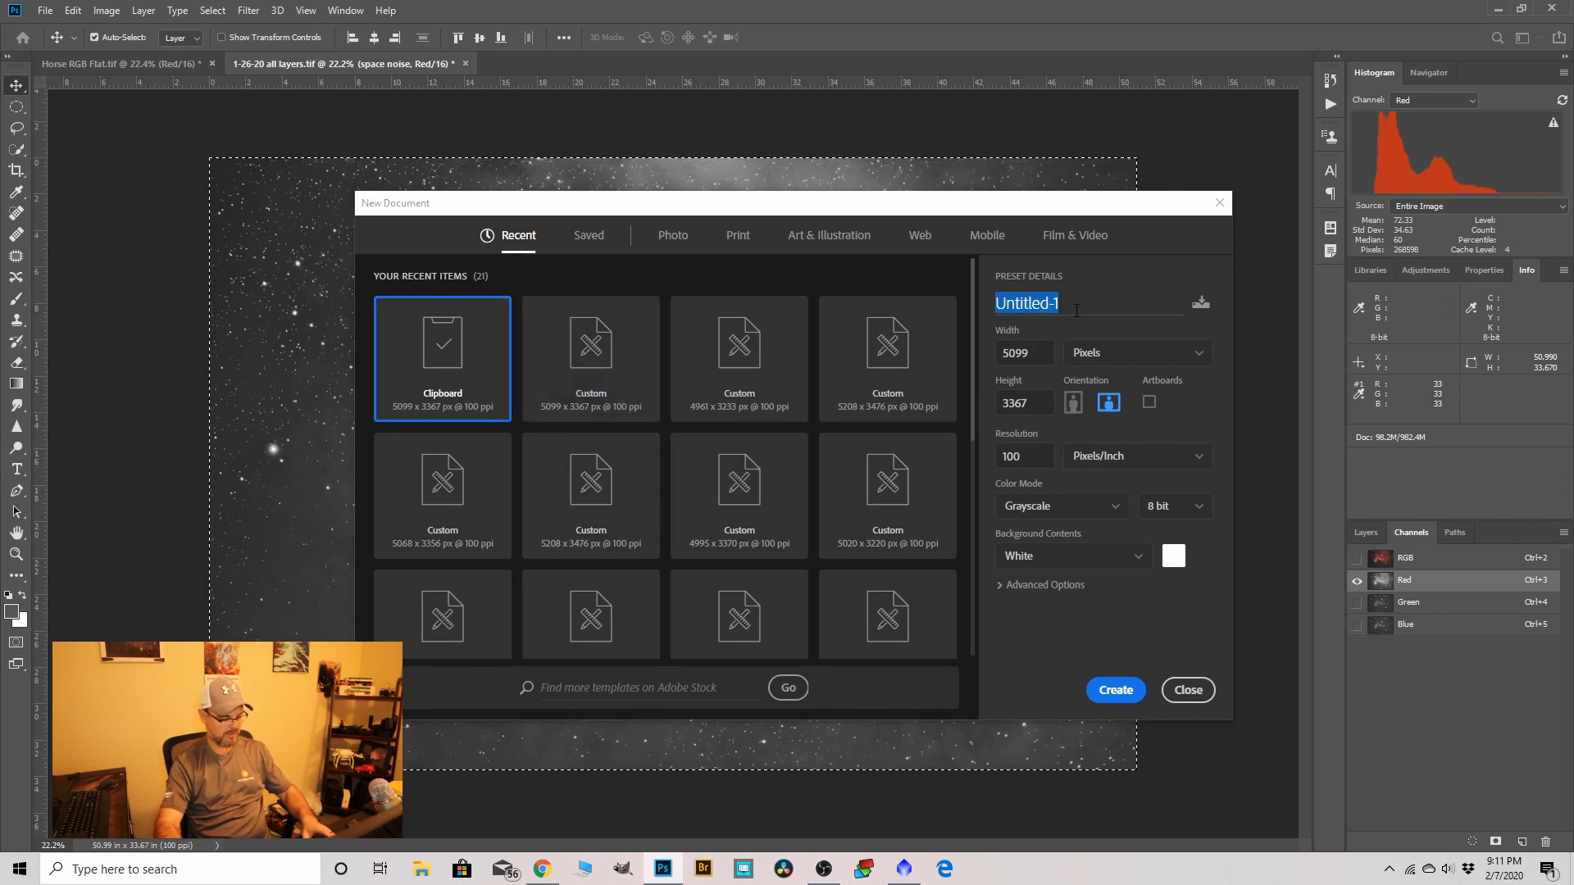
text(ha)
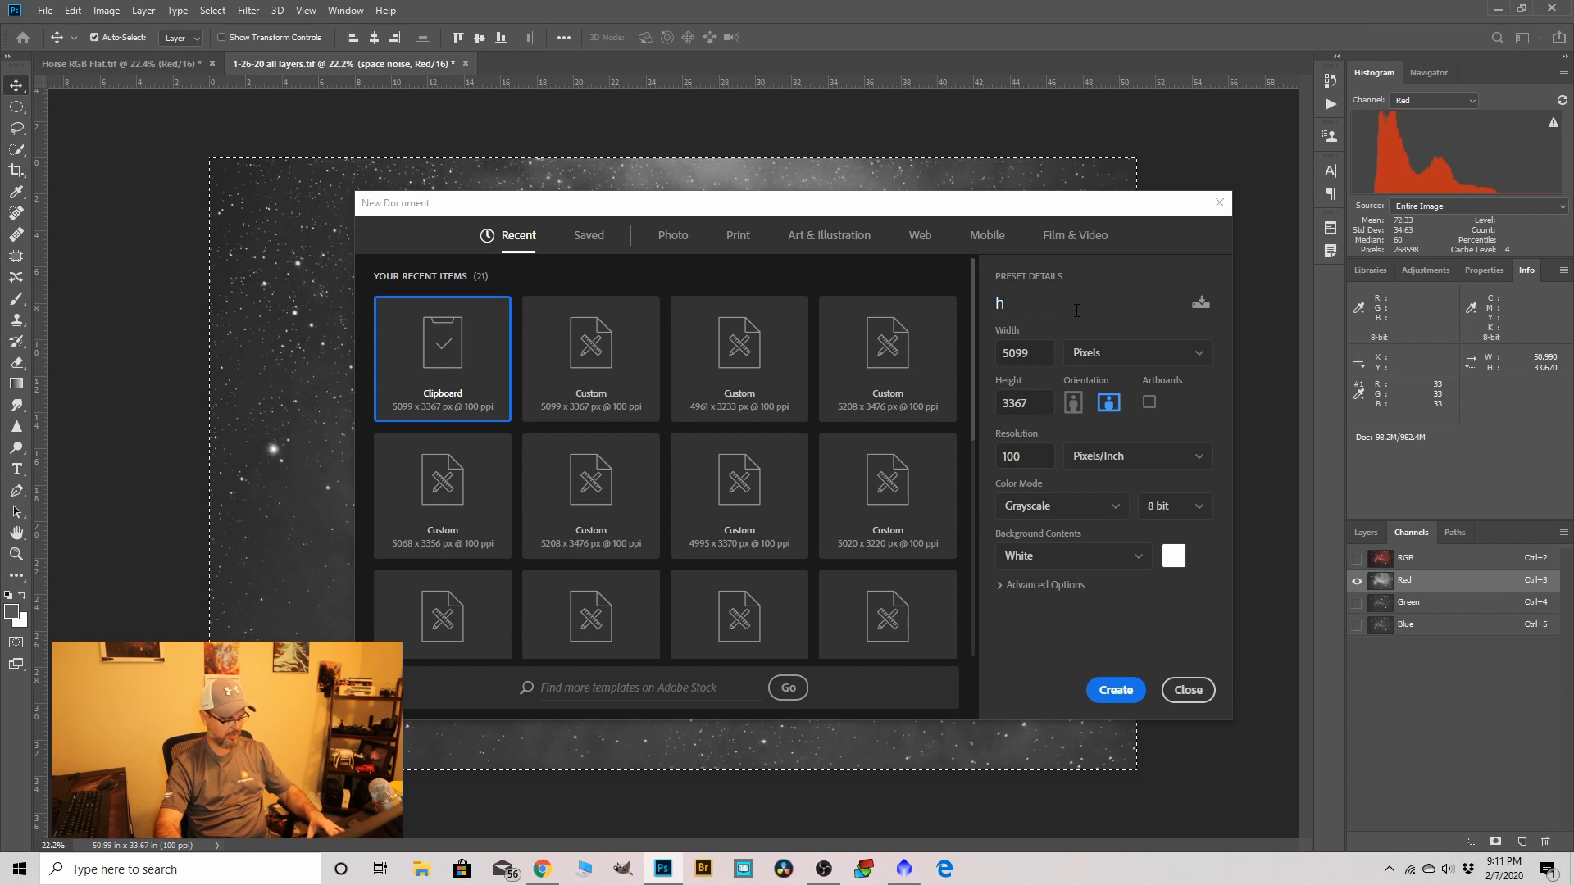
key(BackSpace)
key(BackSpace)
text(H)
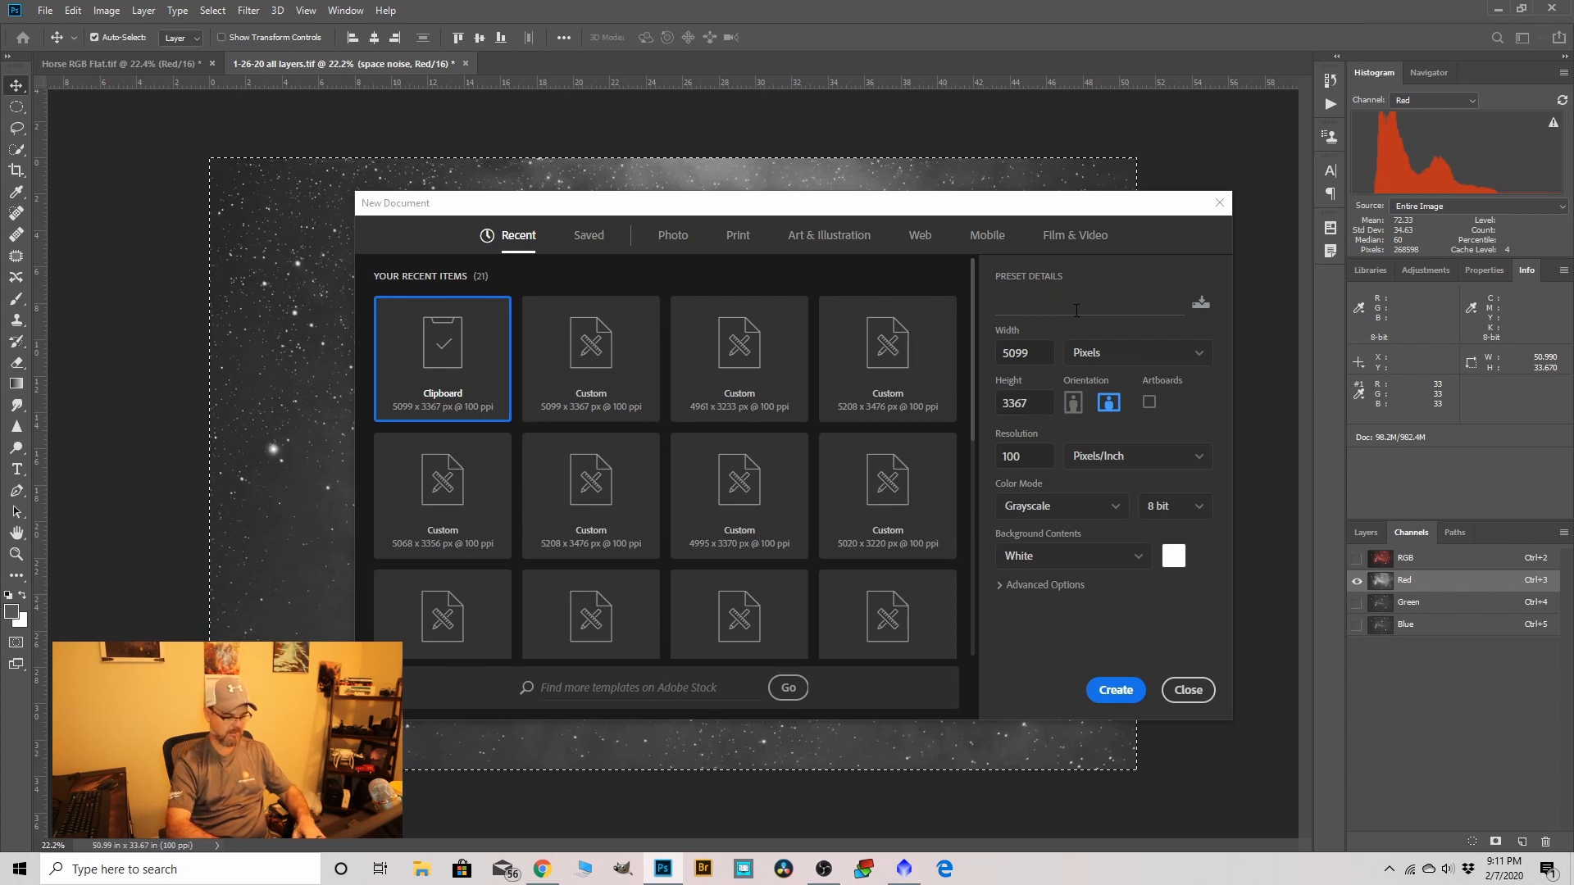
text(aR)
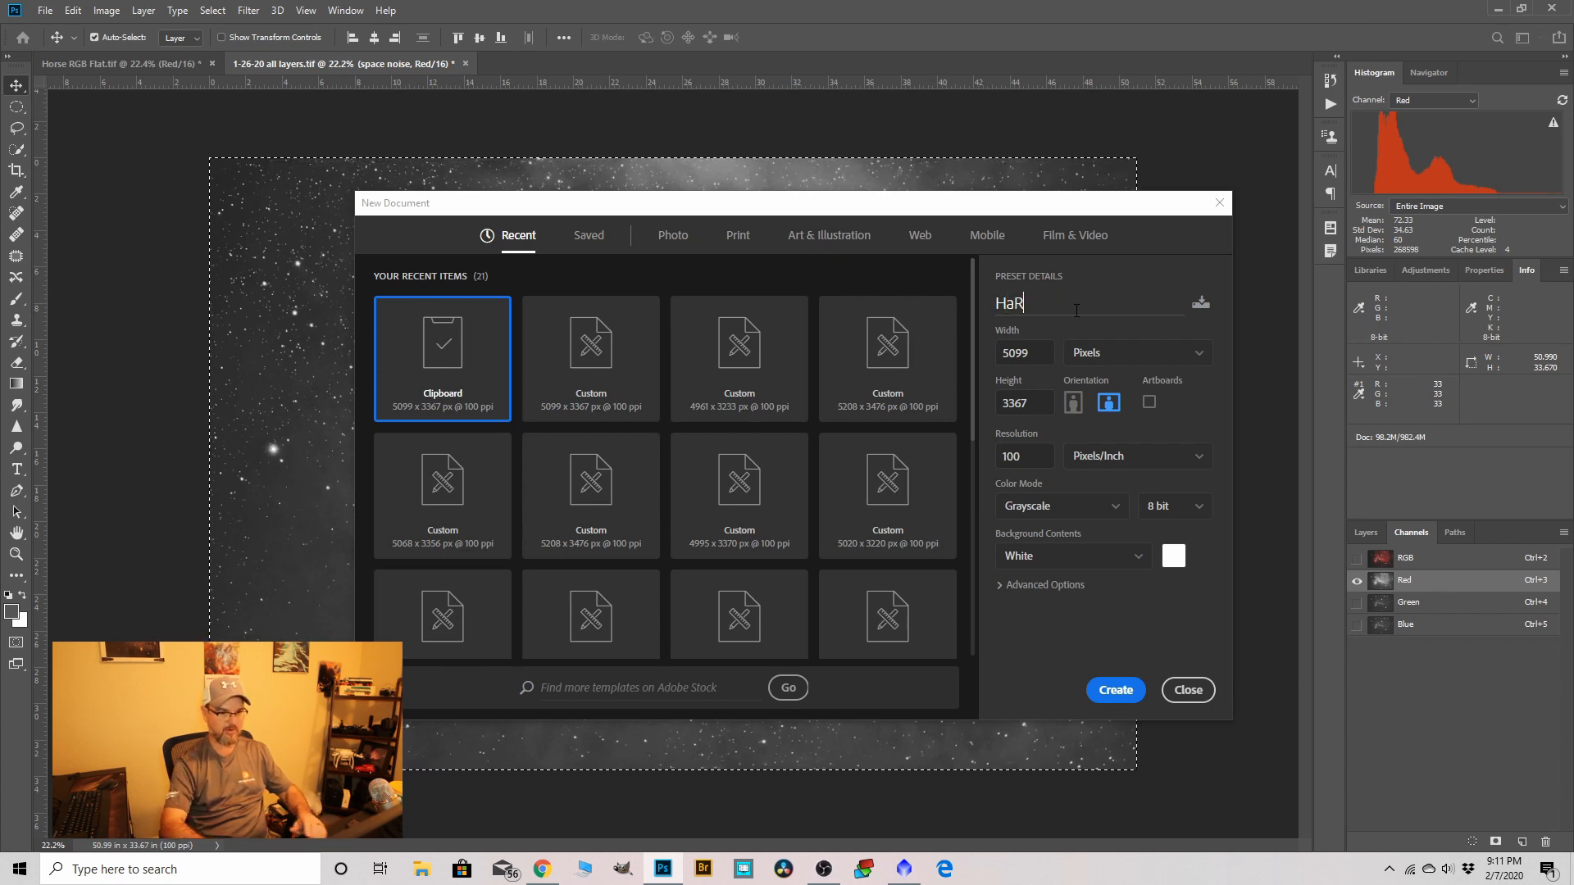
click(1115, 690)
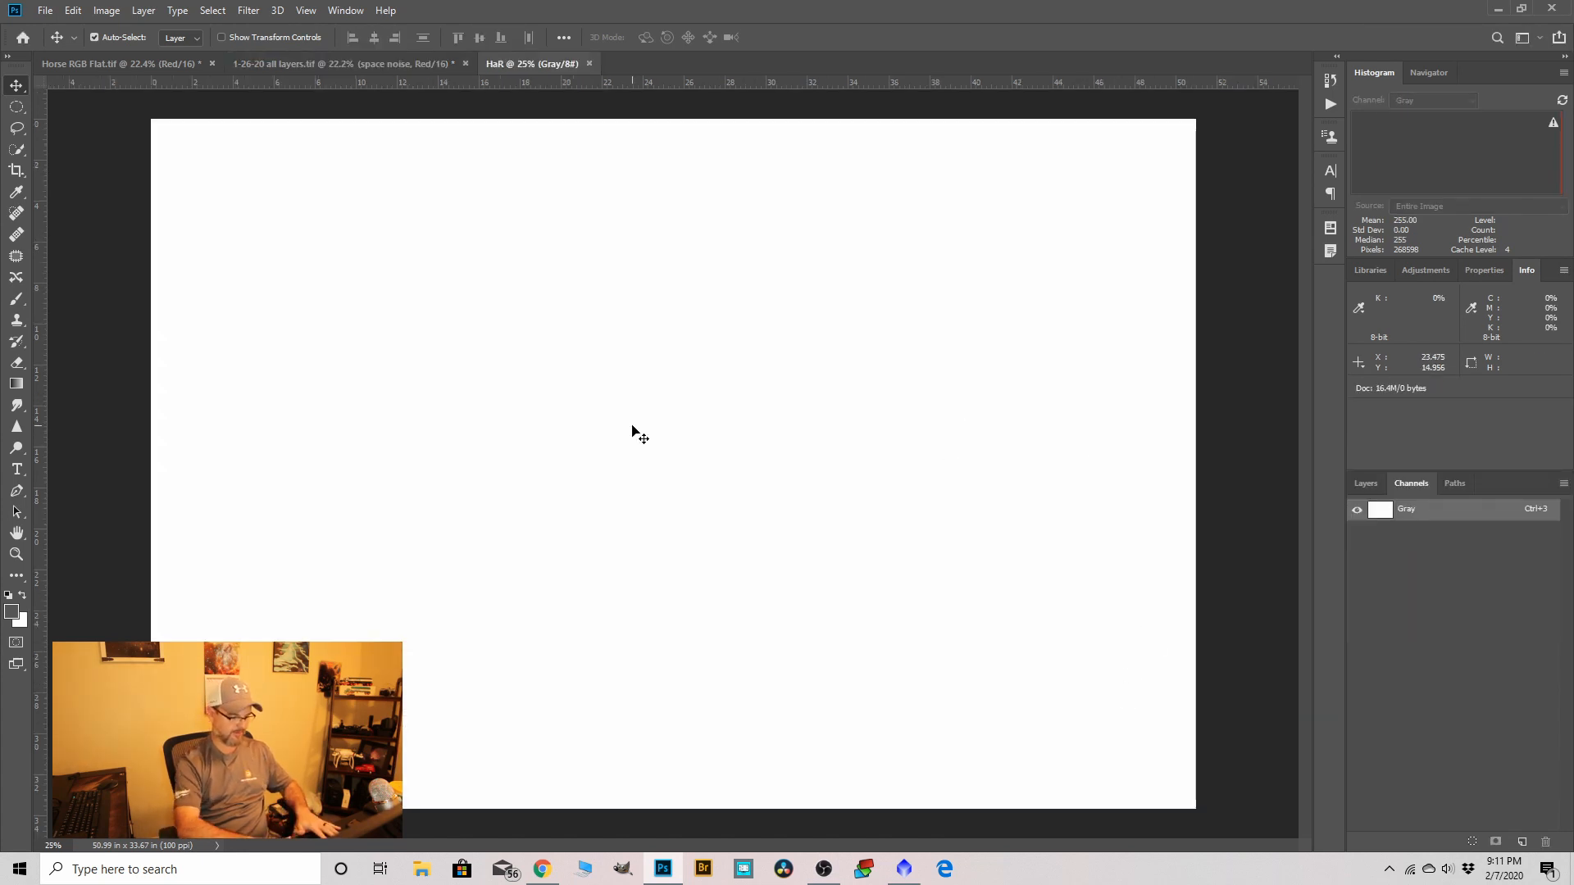
Paste the copied red channel into HaR and convert the document to RGB Color, flattening its layers.
key(ctrl+v)
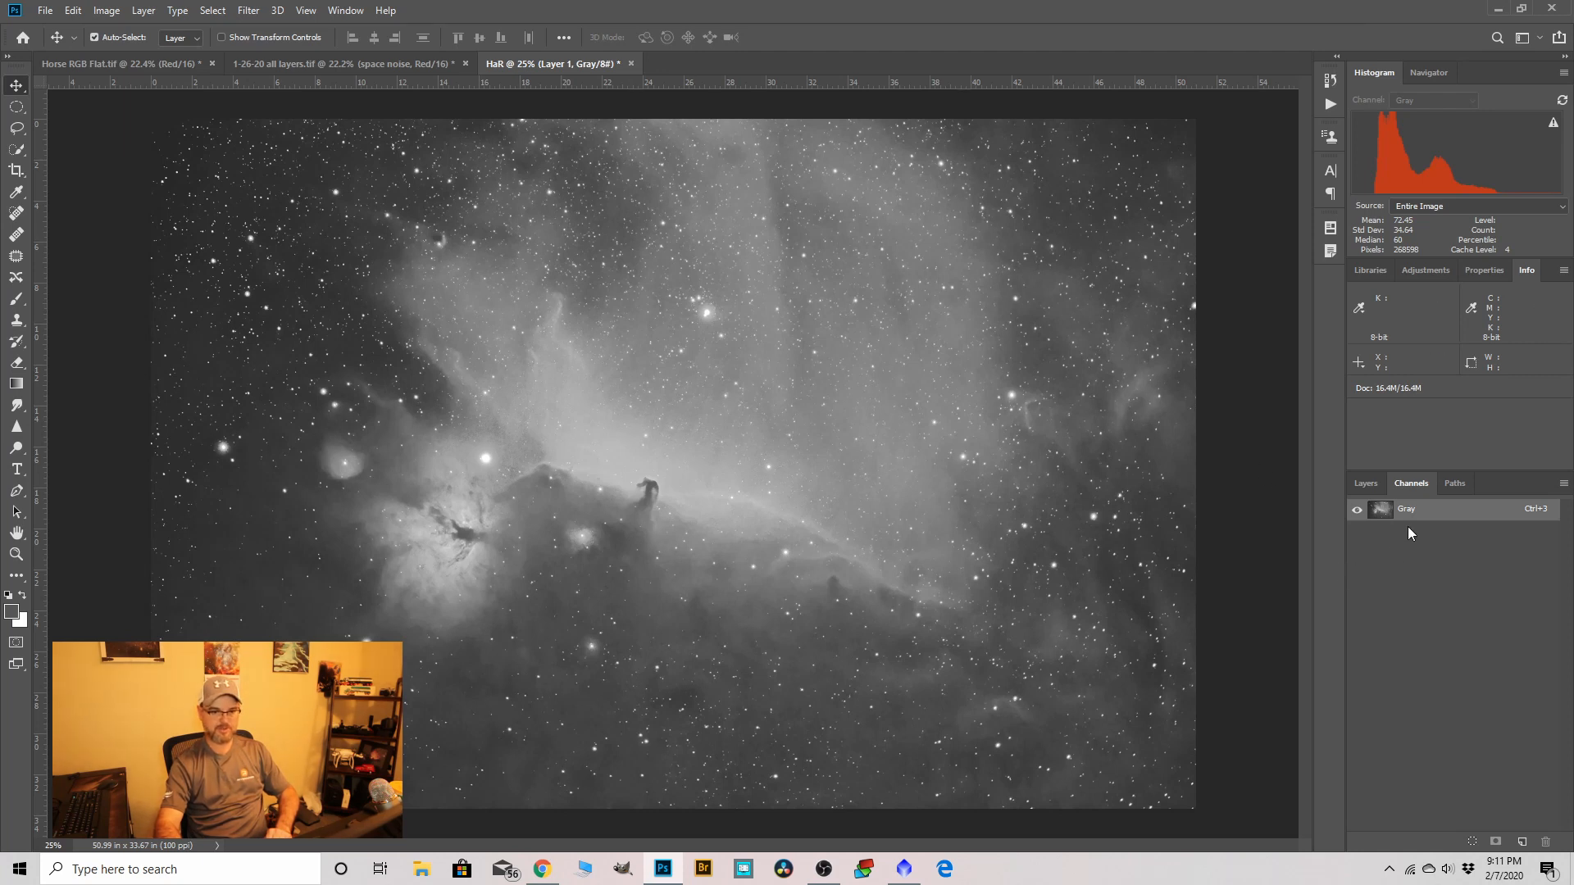
click(1366, 486)
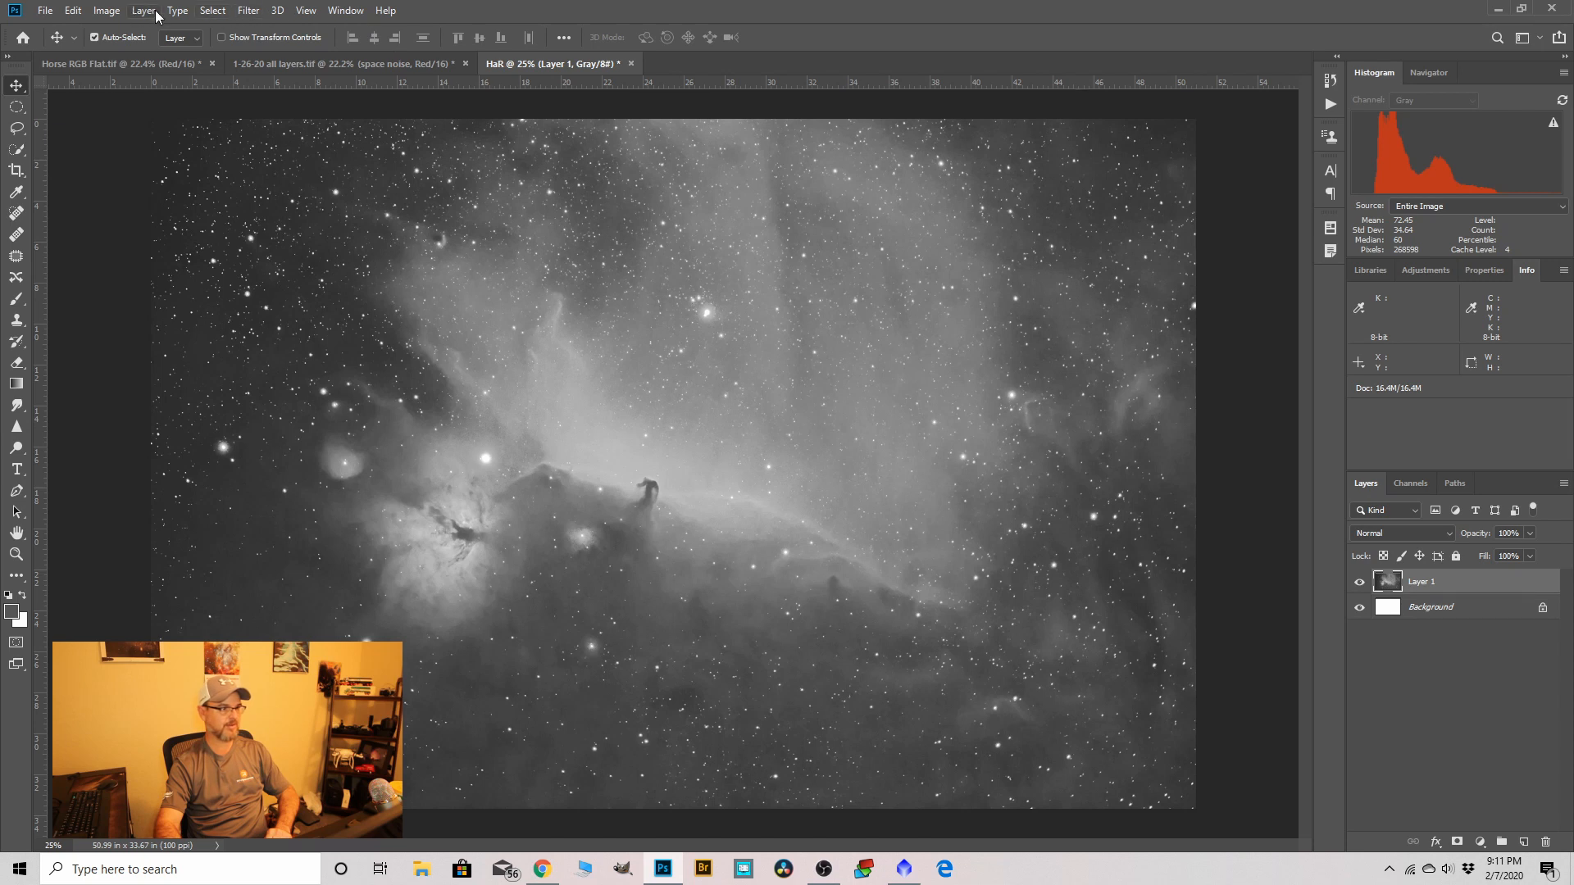
click(108, 11)
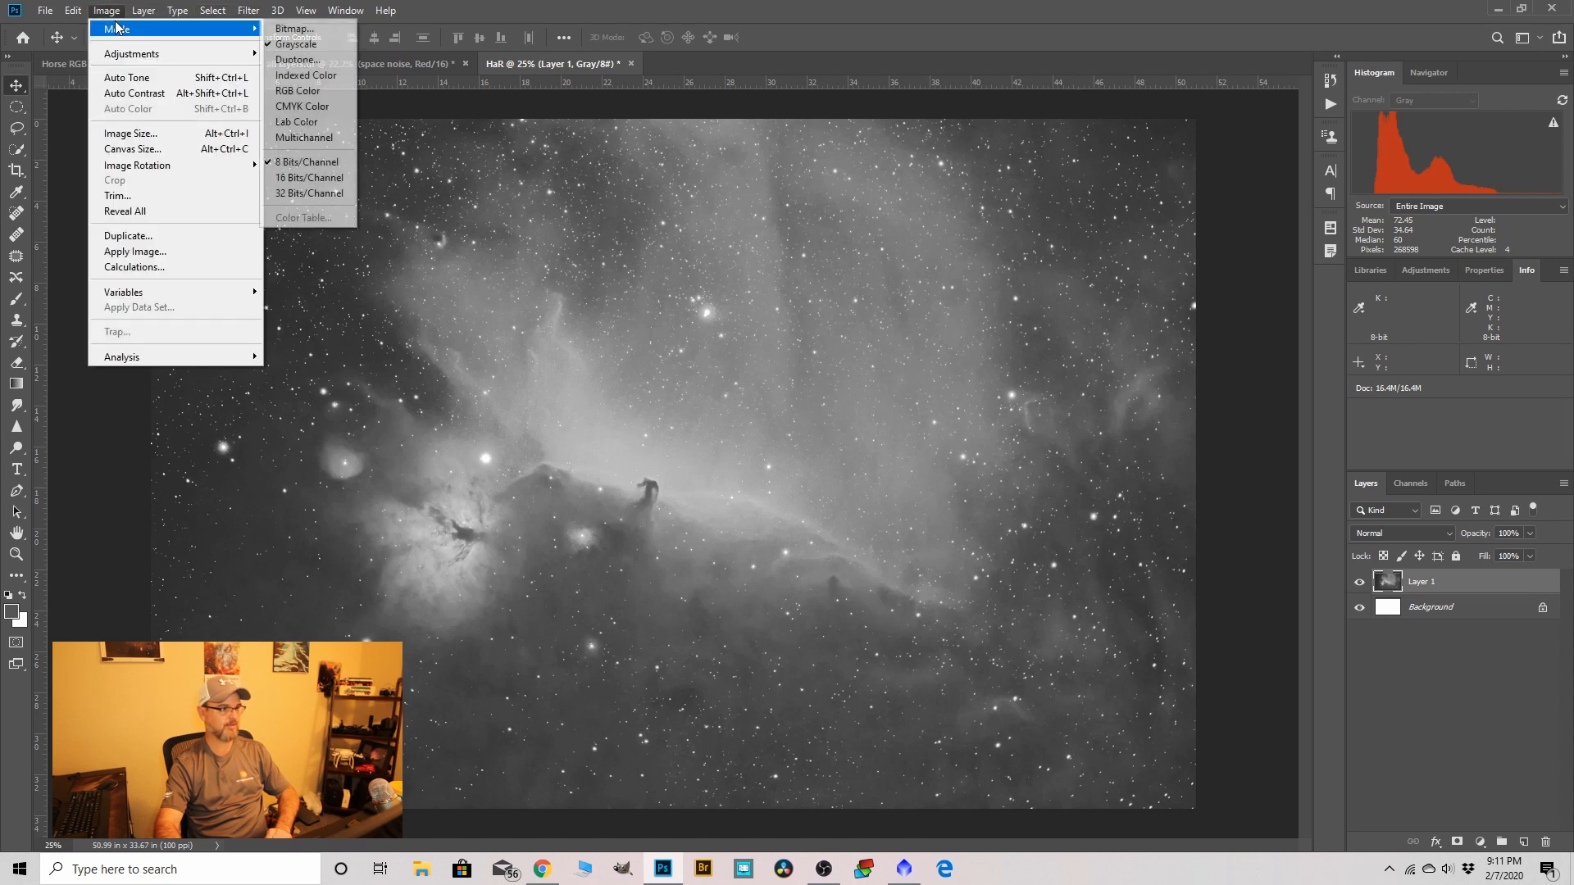
click(297, 91)
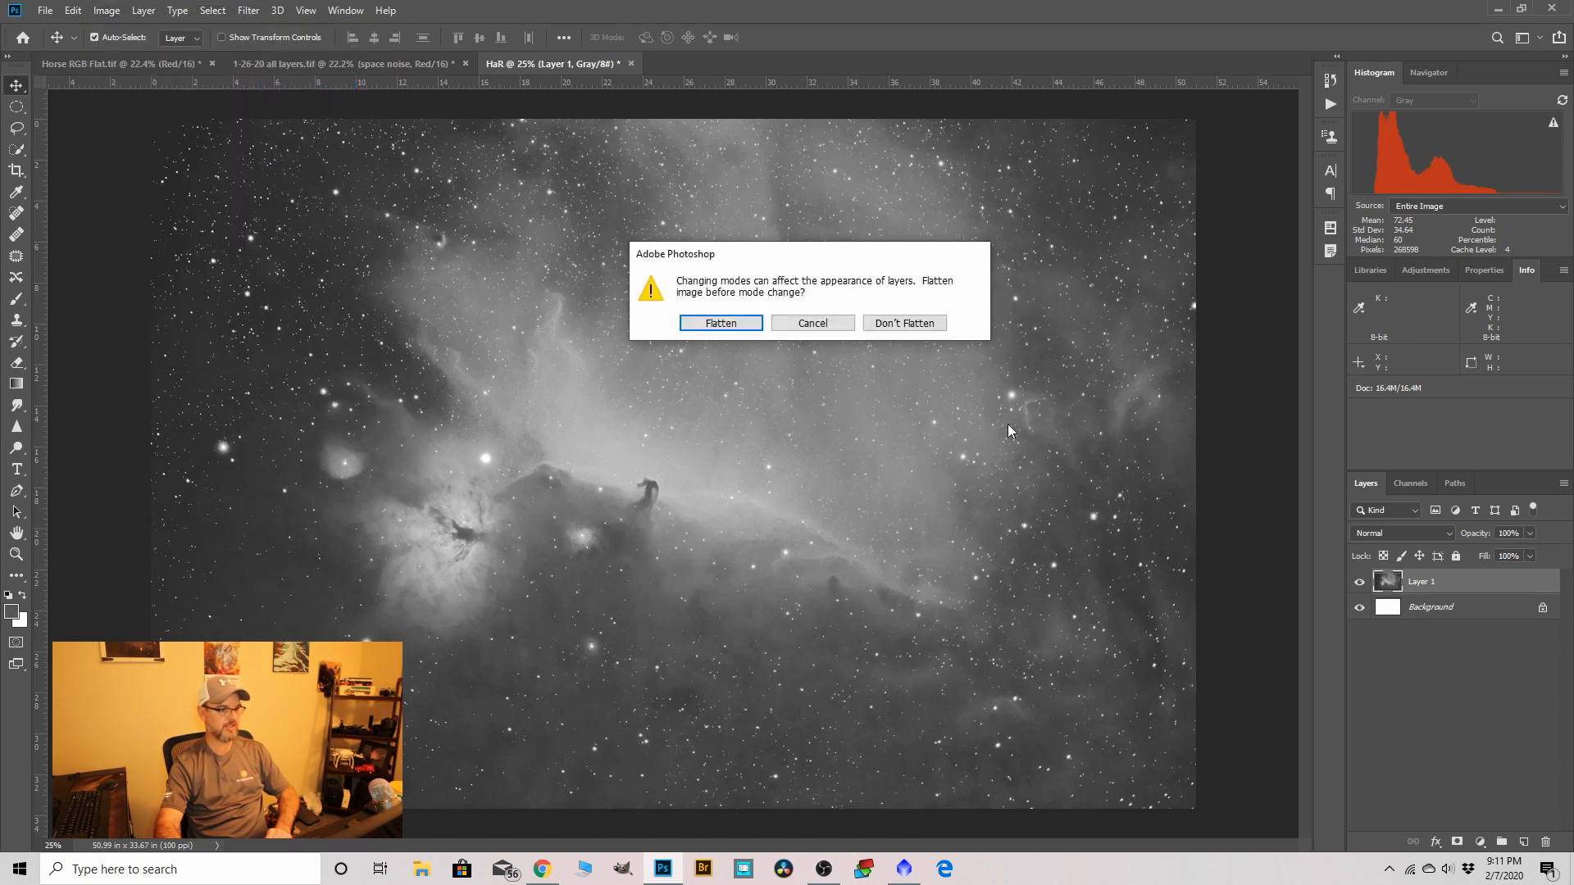
click(722, 326)
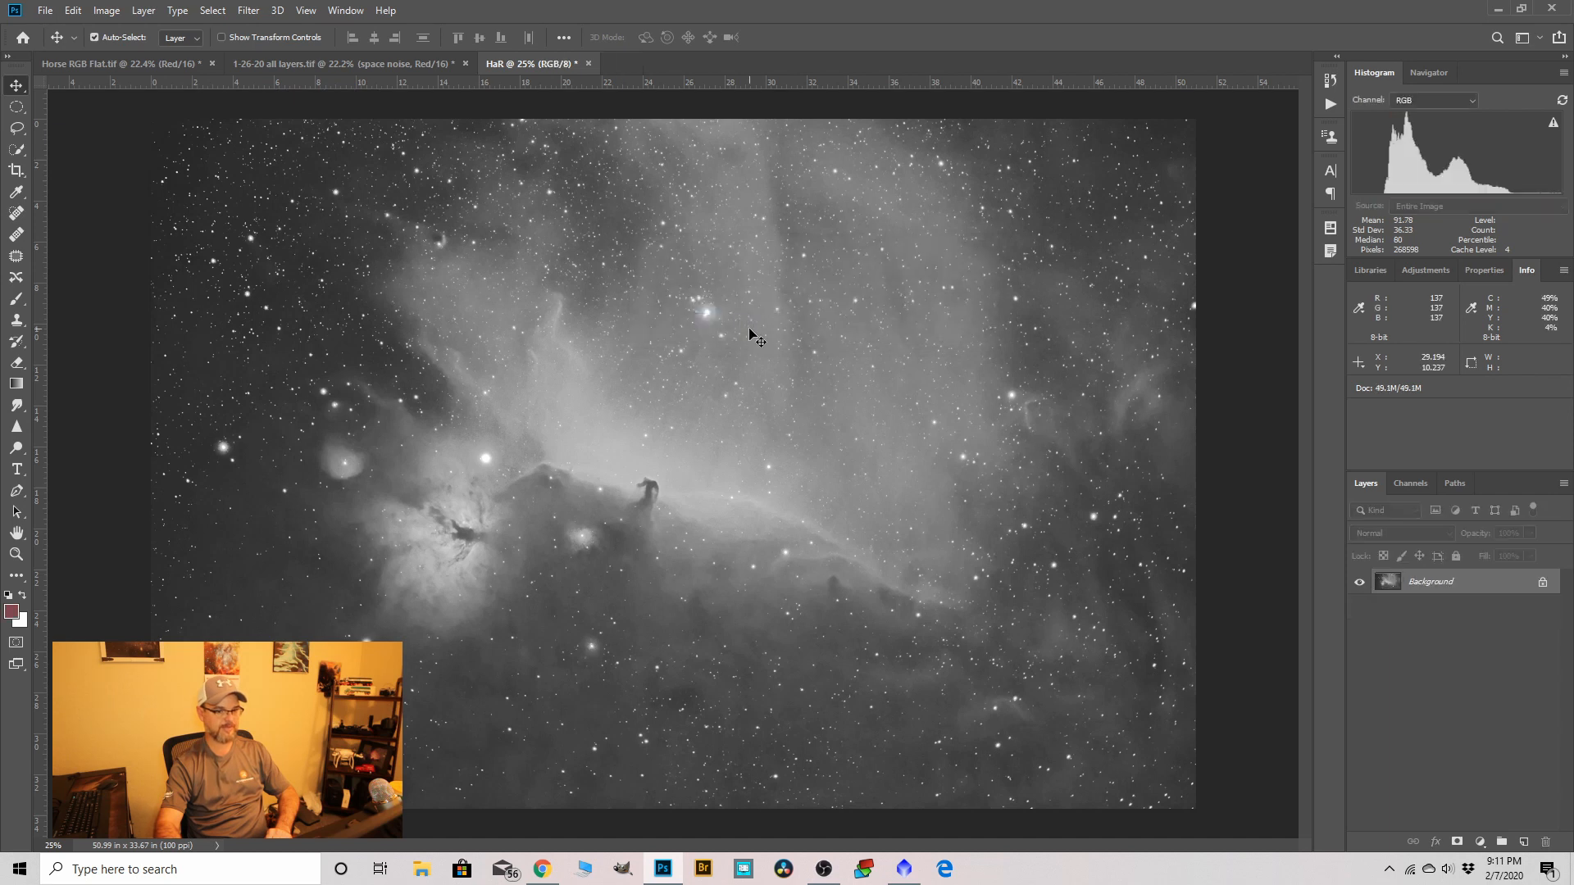
Duplicate the Background layer of HaR and name the copy ha.
drag(1430, 586, 1522, 841)
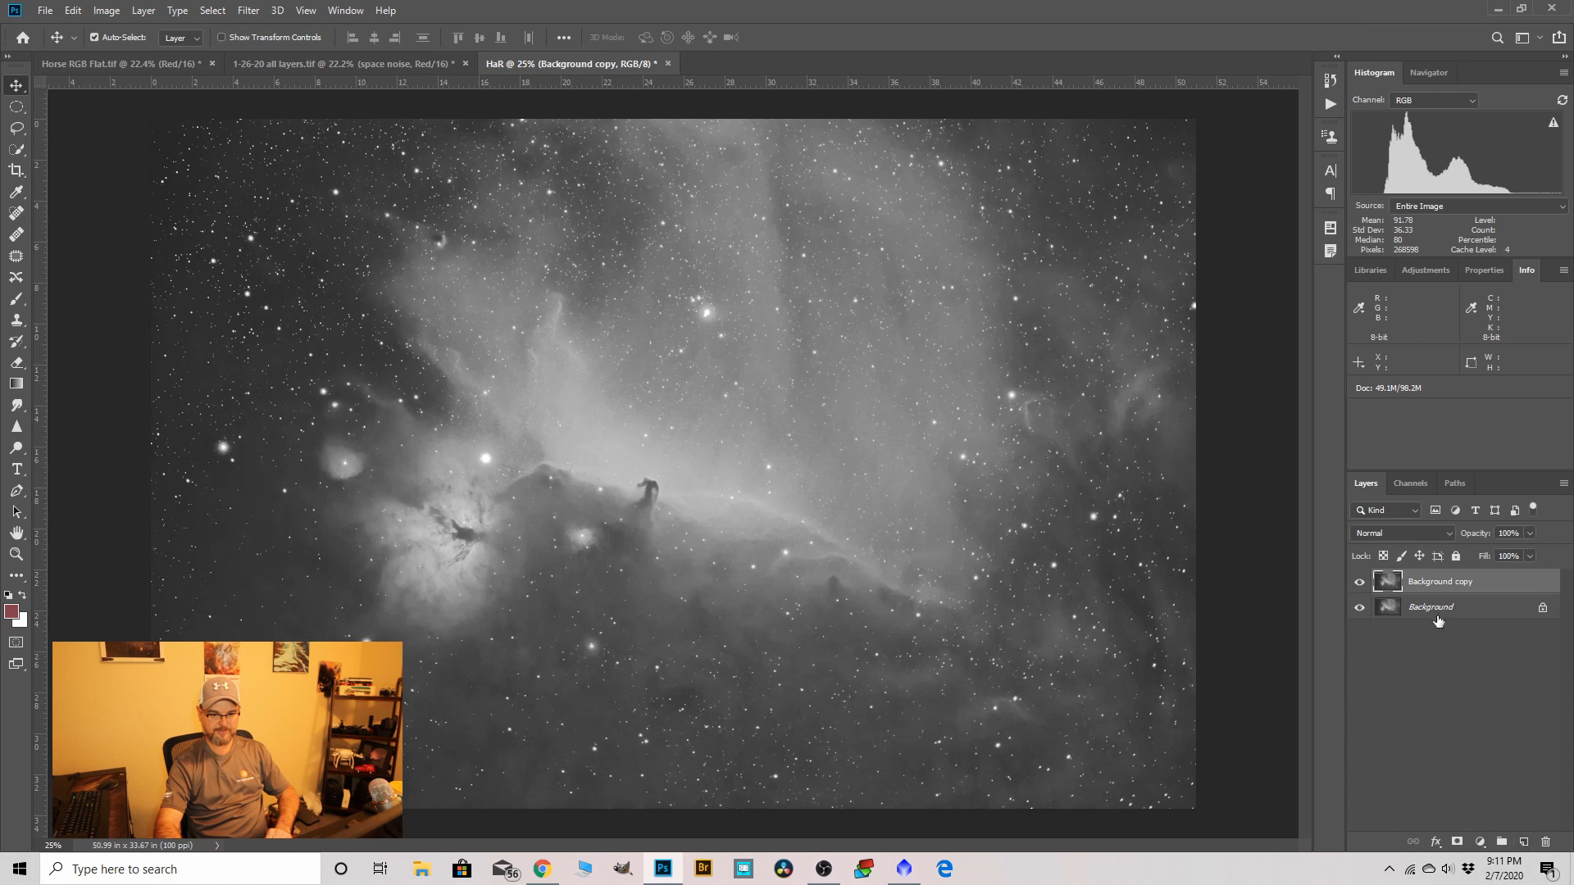
double_click(1430, 591)
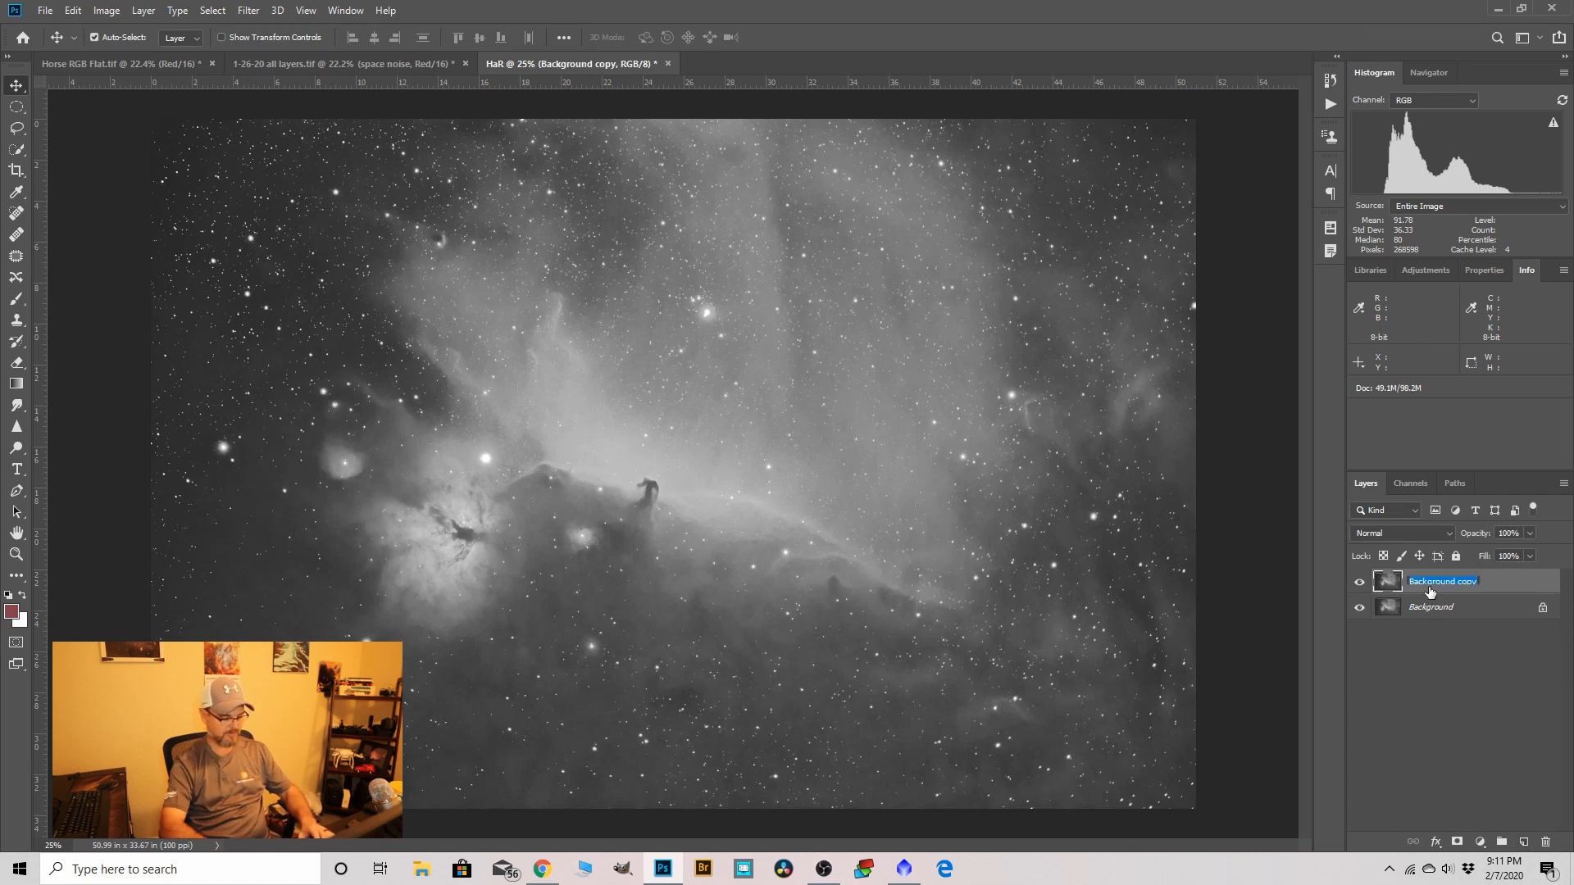
text(ha)
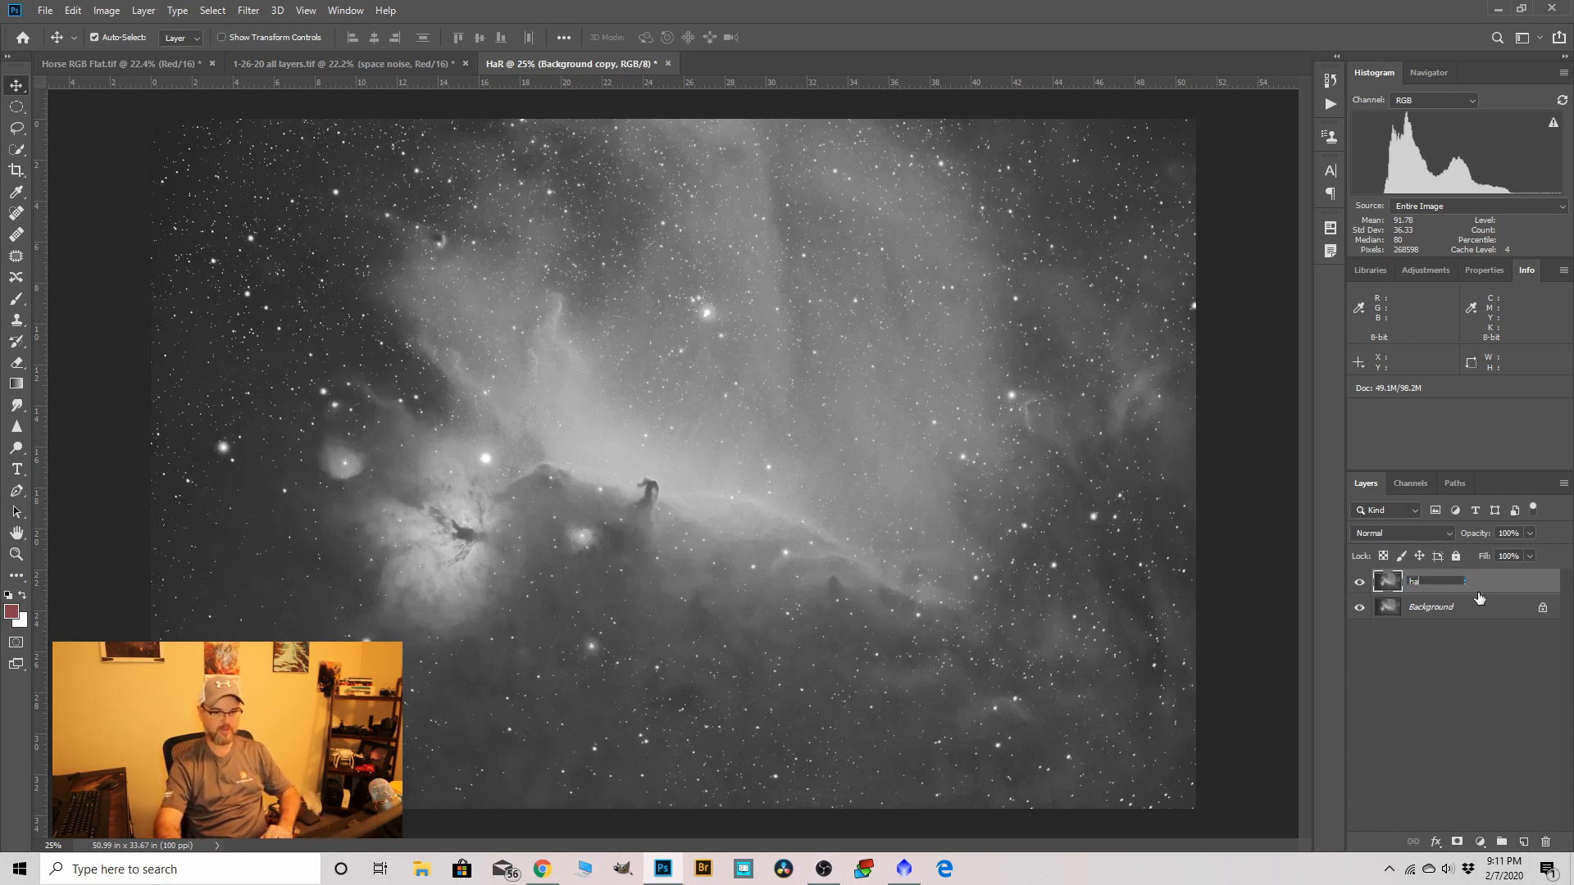
key(Return)
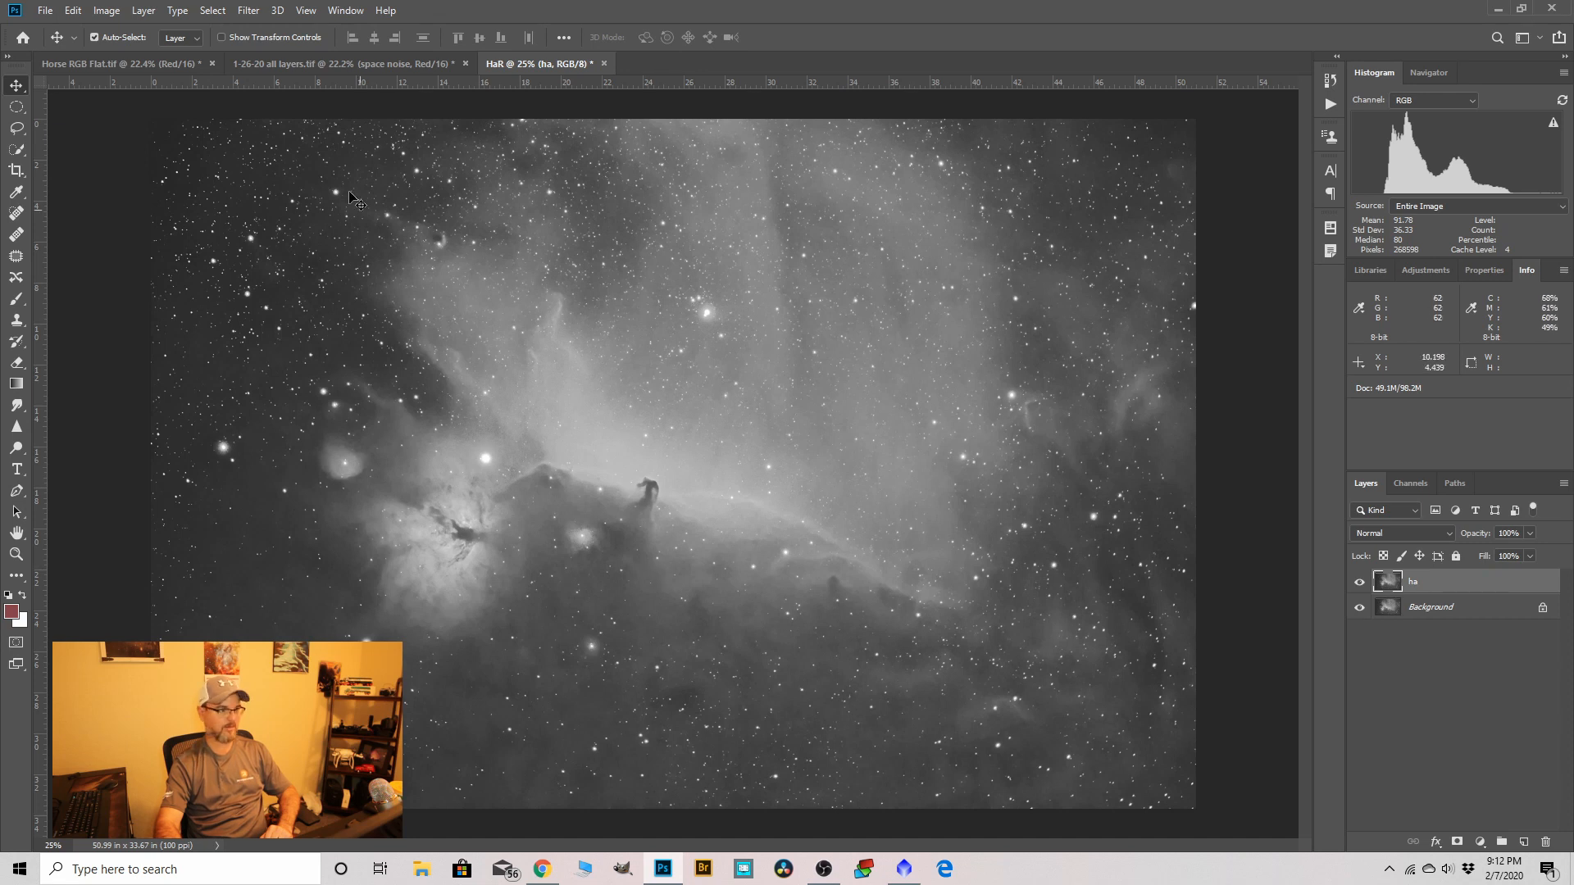
Switch to Horse RGB Flat.tif and hide its Green and Blue channels so only the Red channel shows.
click(123, 65)
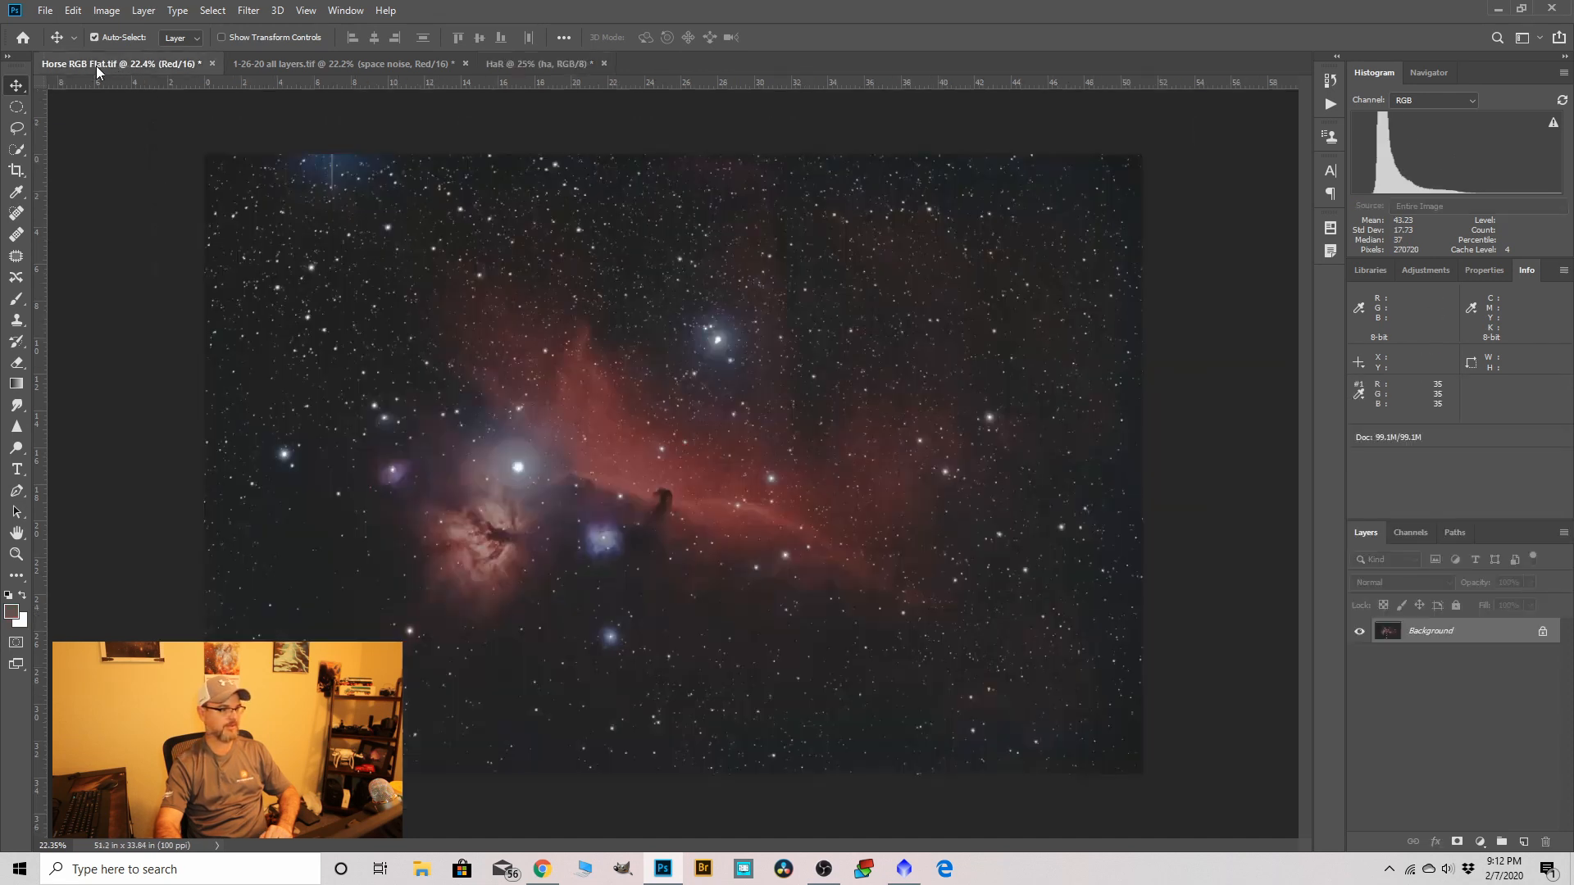
click(1402, 533)
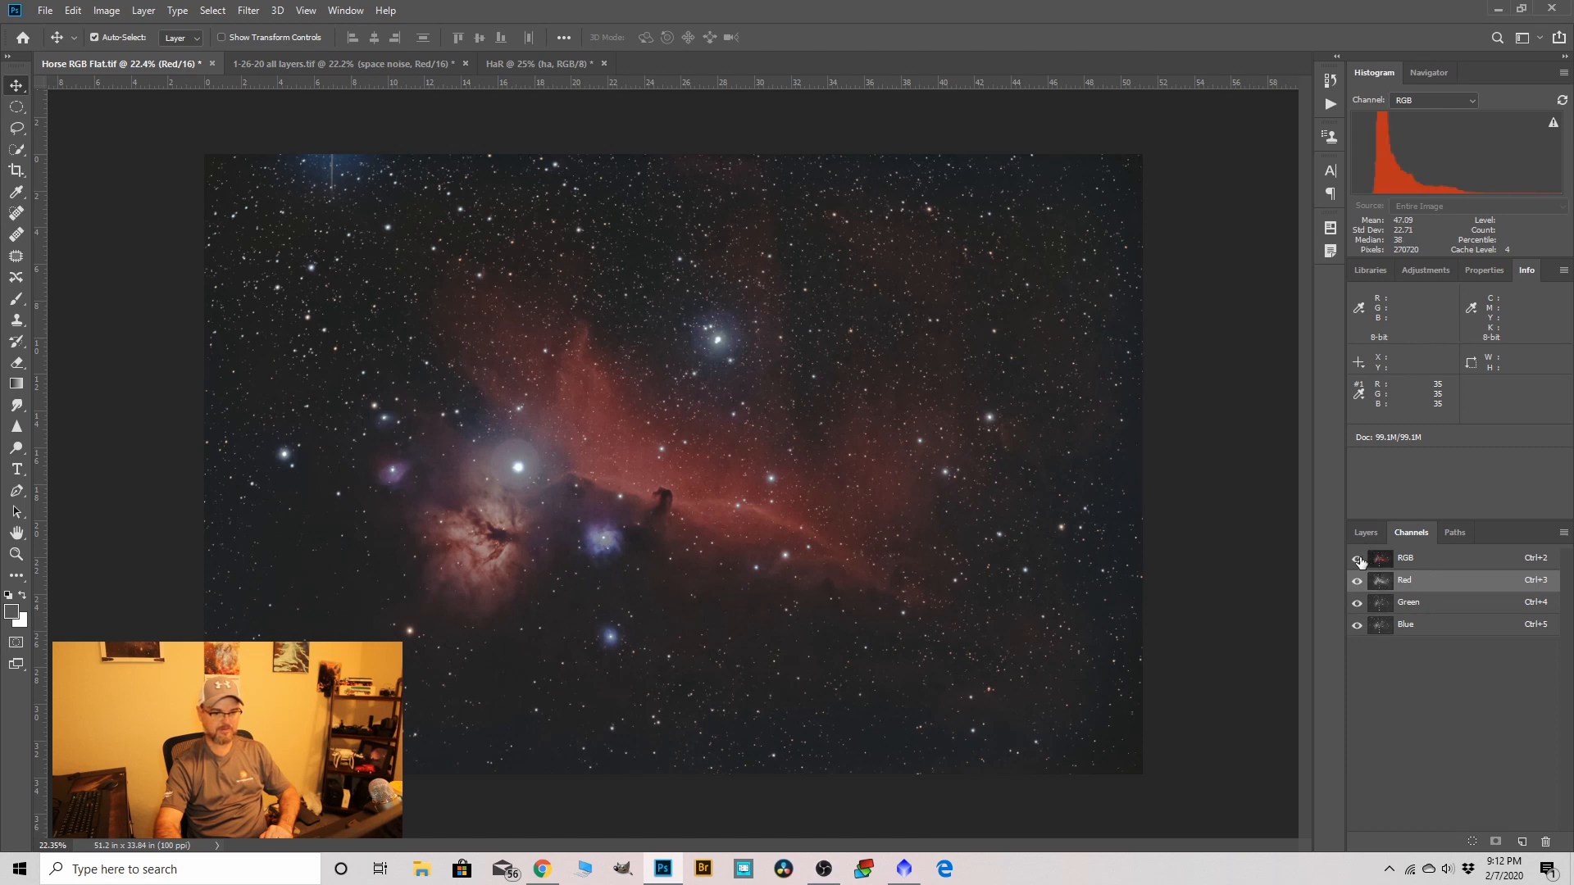
click(1378, 535)
click(1410, 532)
click(1357, 625)
click(1357, 603)
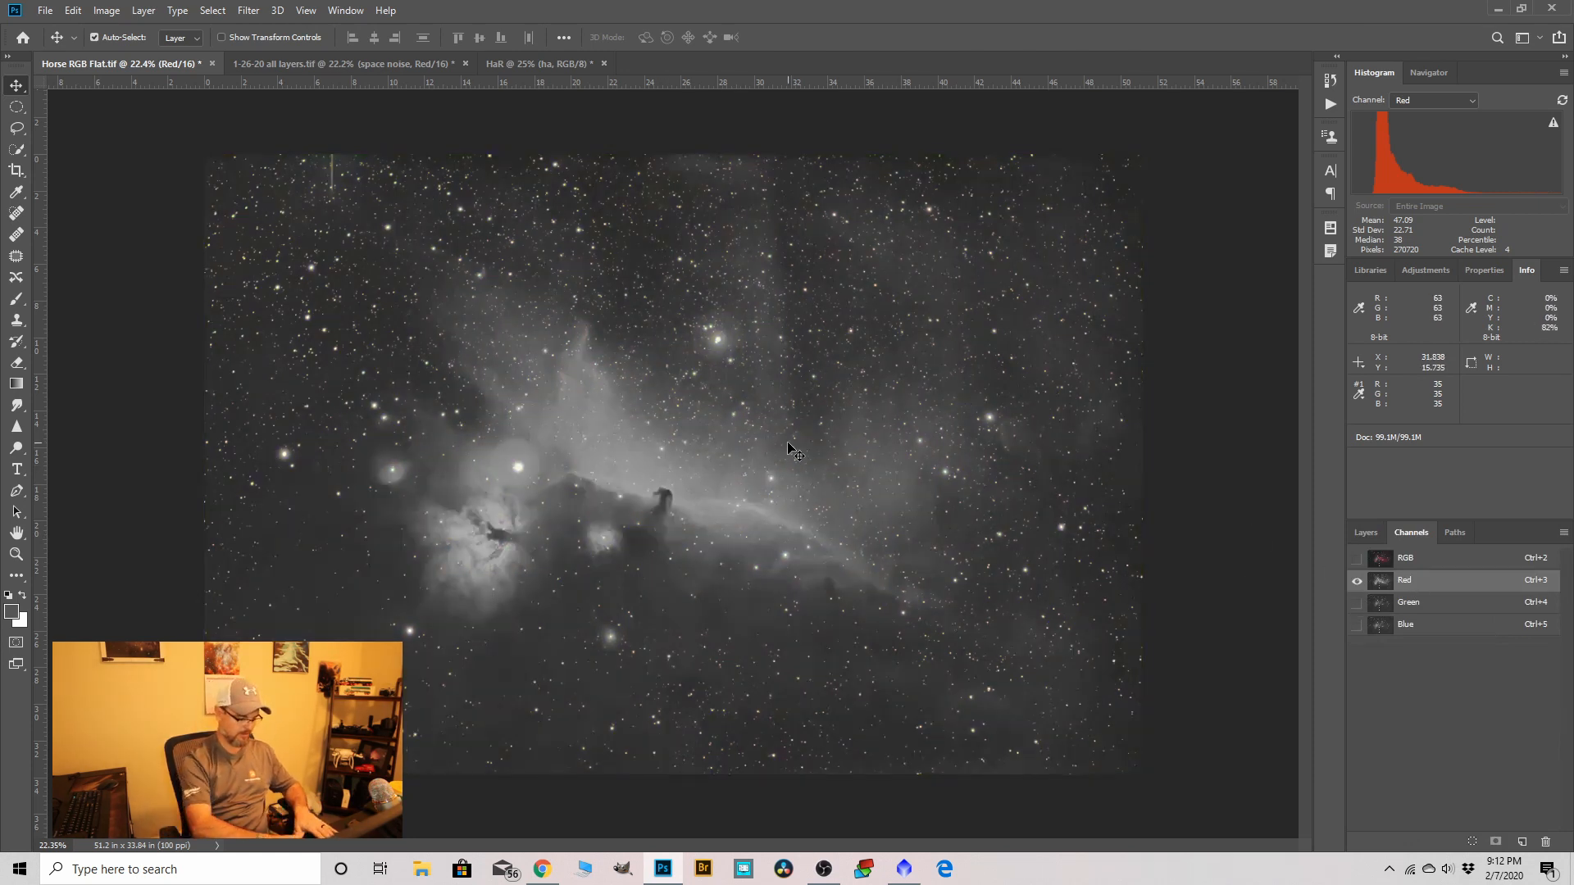
Copy the entire Red channel of Horse RGB Flat.tif and paste it into the HaR document as a new layer.
key(ctrl+a)
key(ctrl+c)
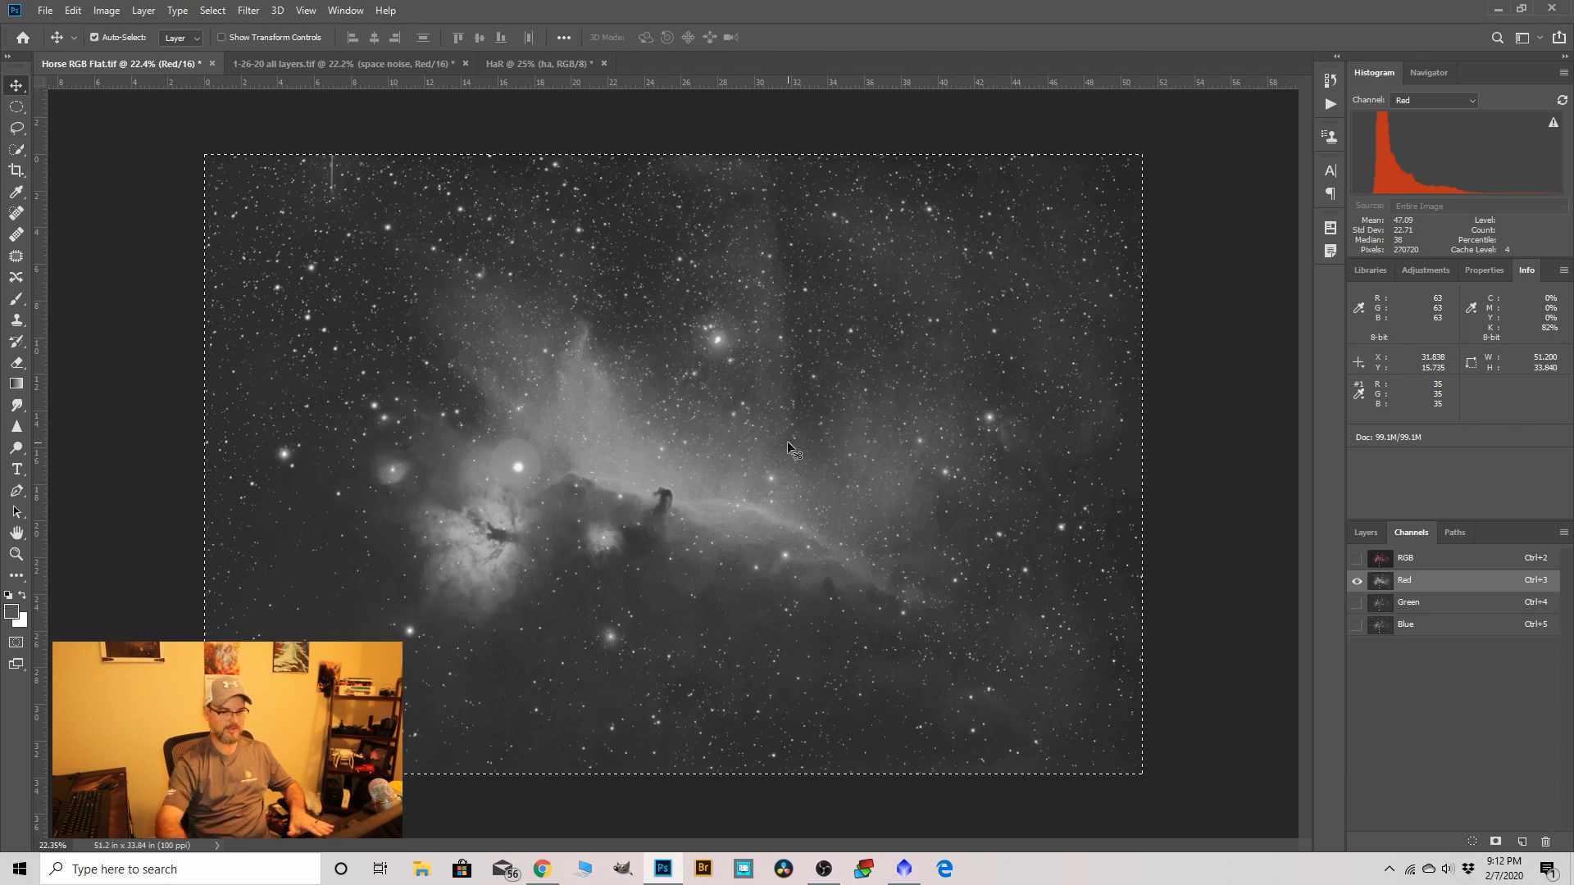
click(505, 71)
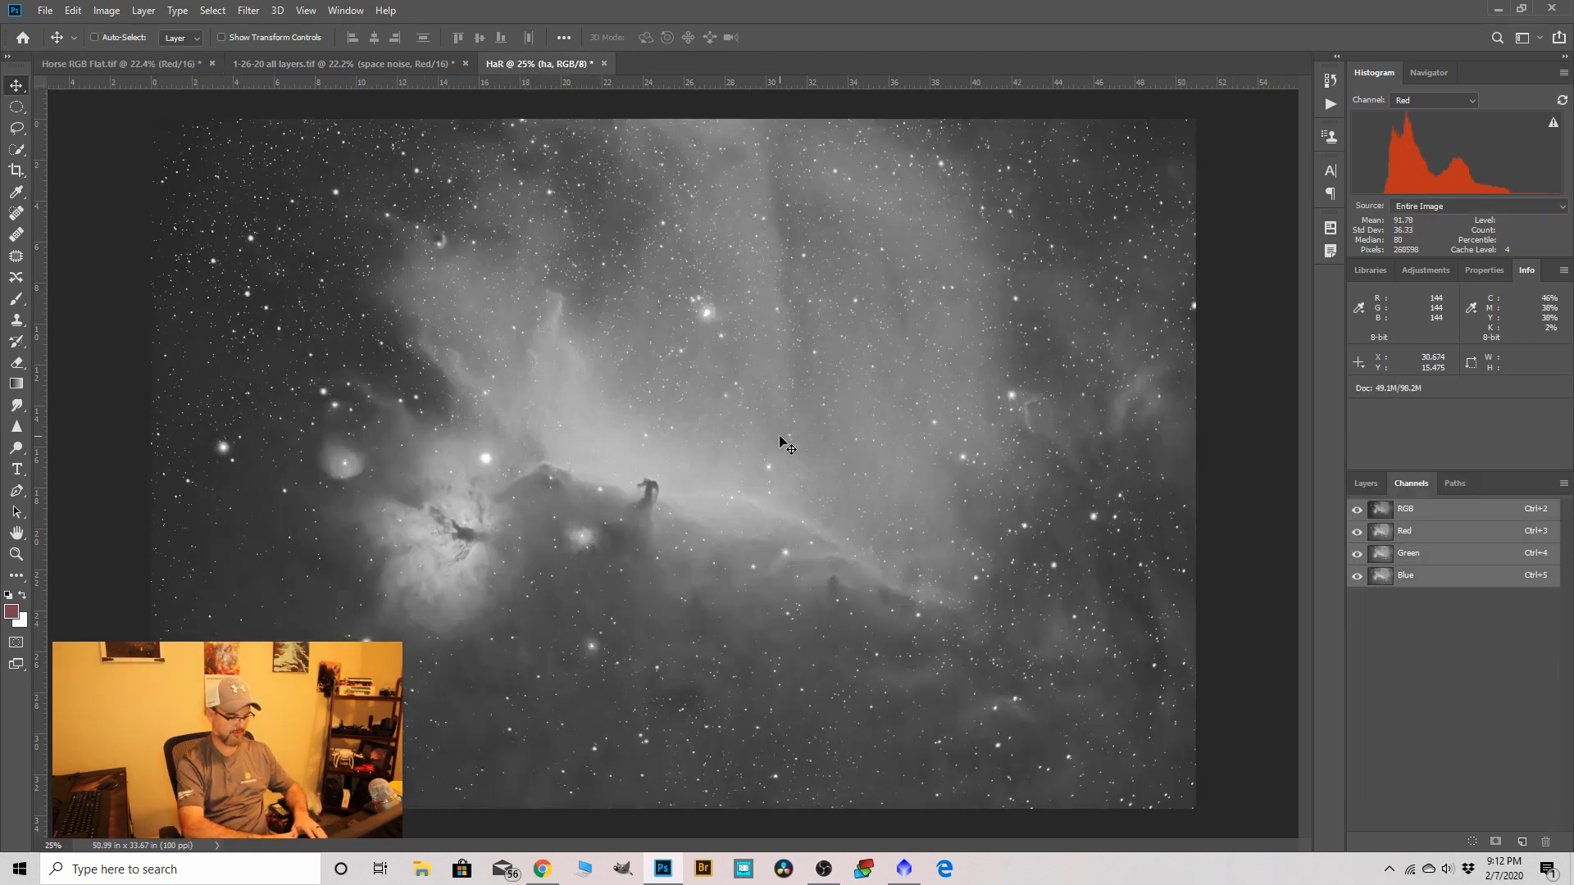
key(ctrl+v)
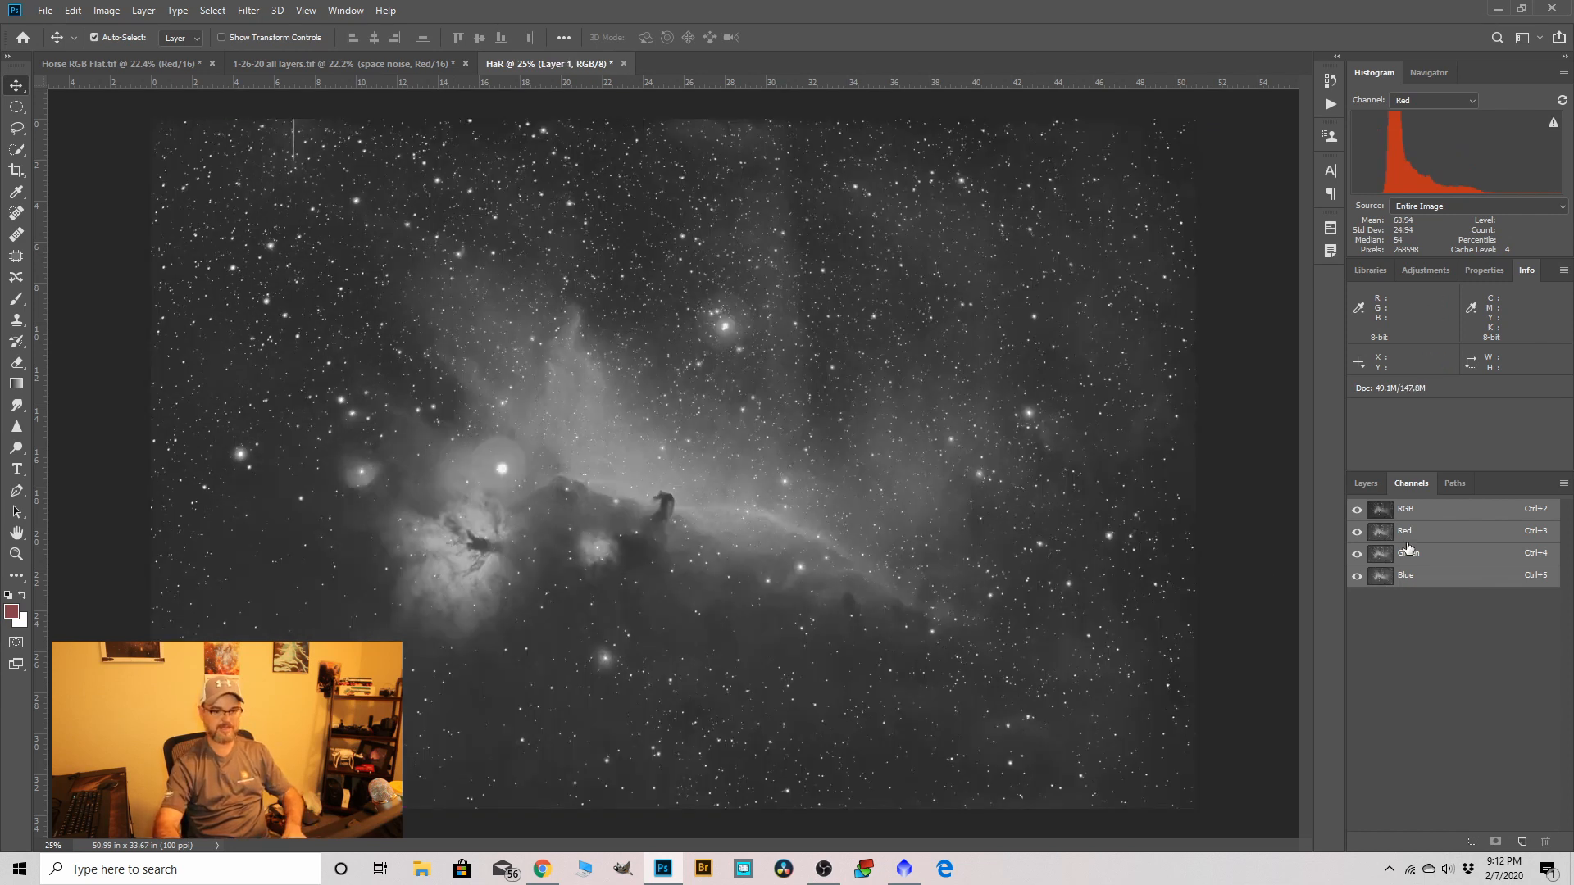
Rename the pasted Layer 1 as rgb, then place the ha layer above it at 50% opacity.
click(1366, 484)
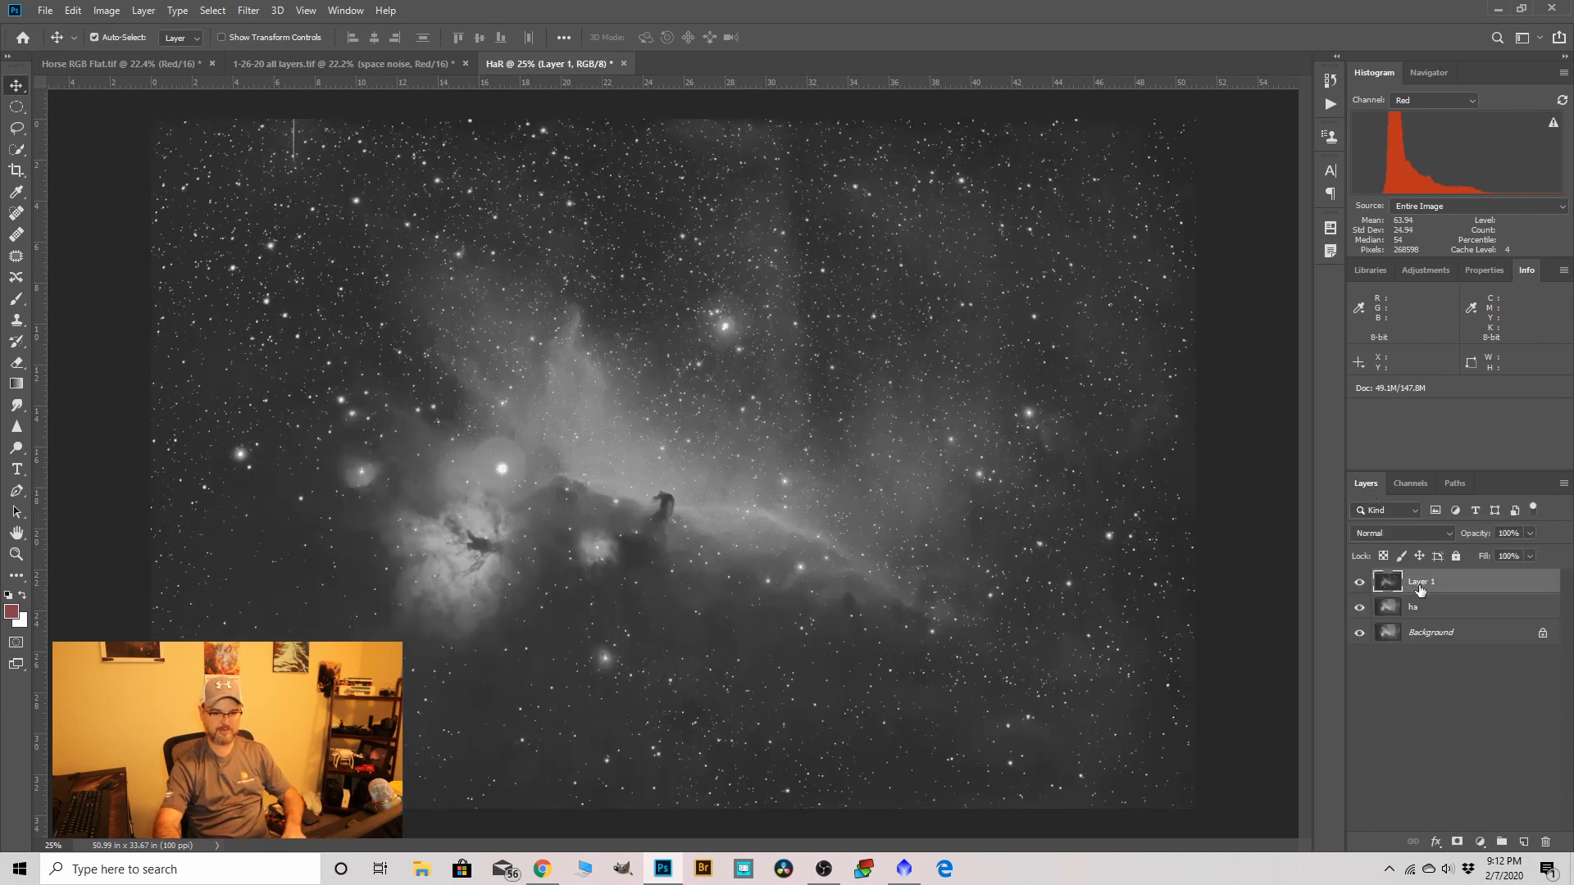
text(rgb)
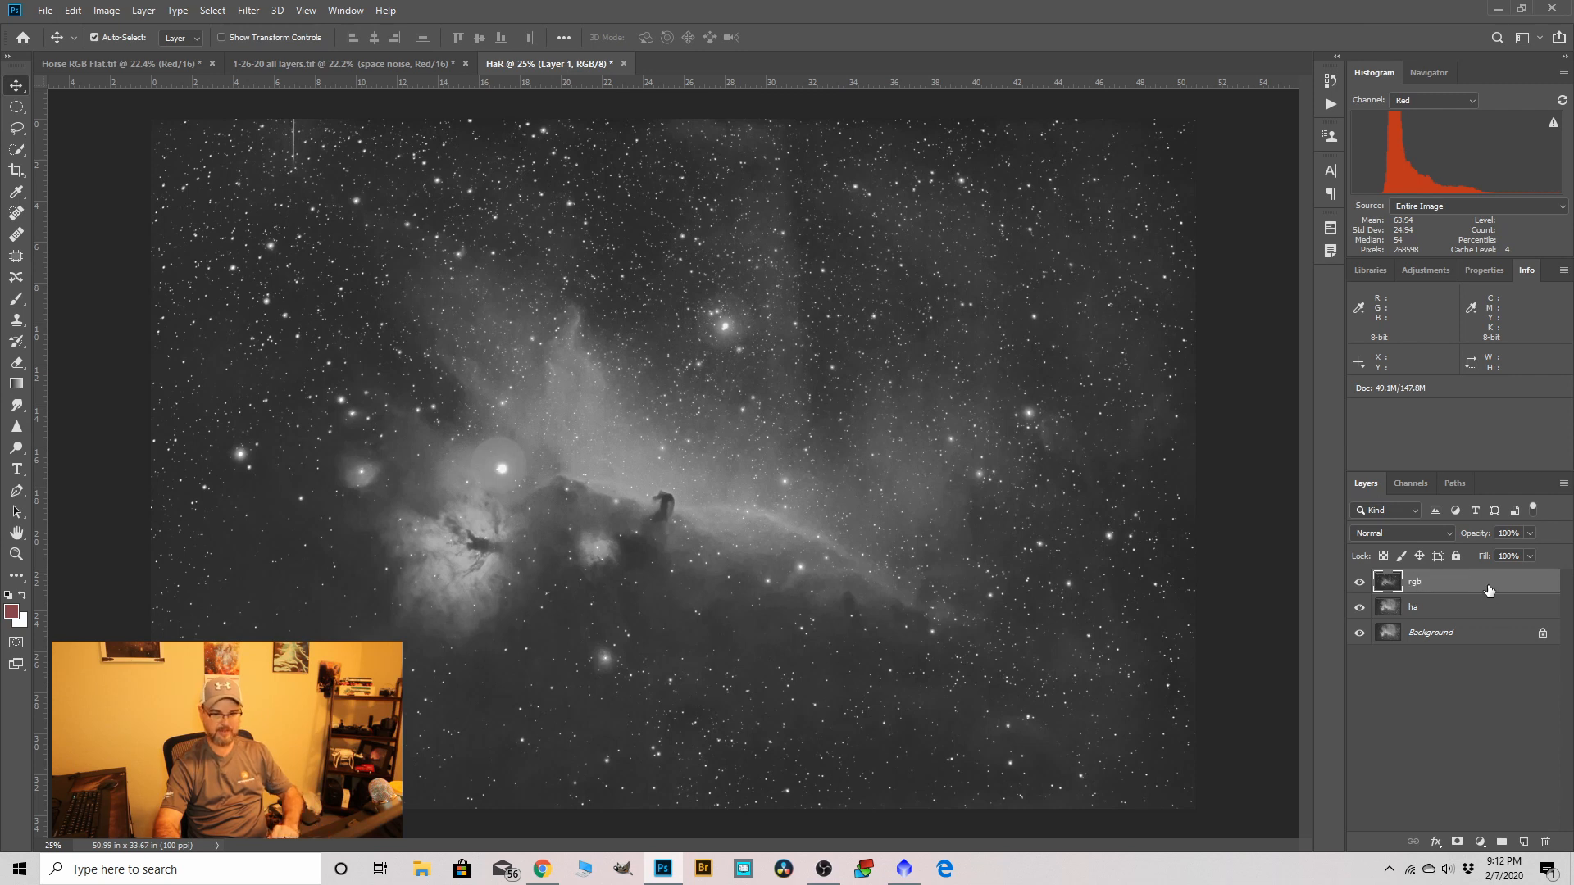
key(Return)
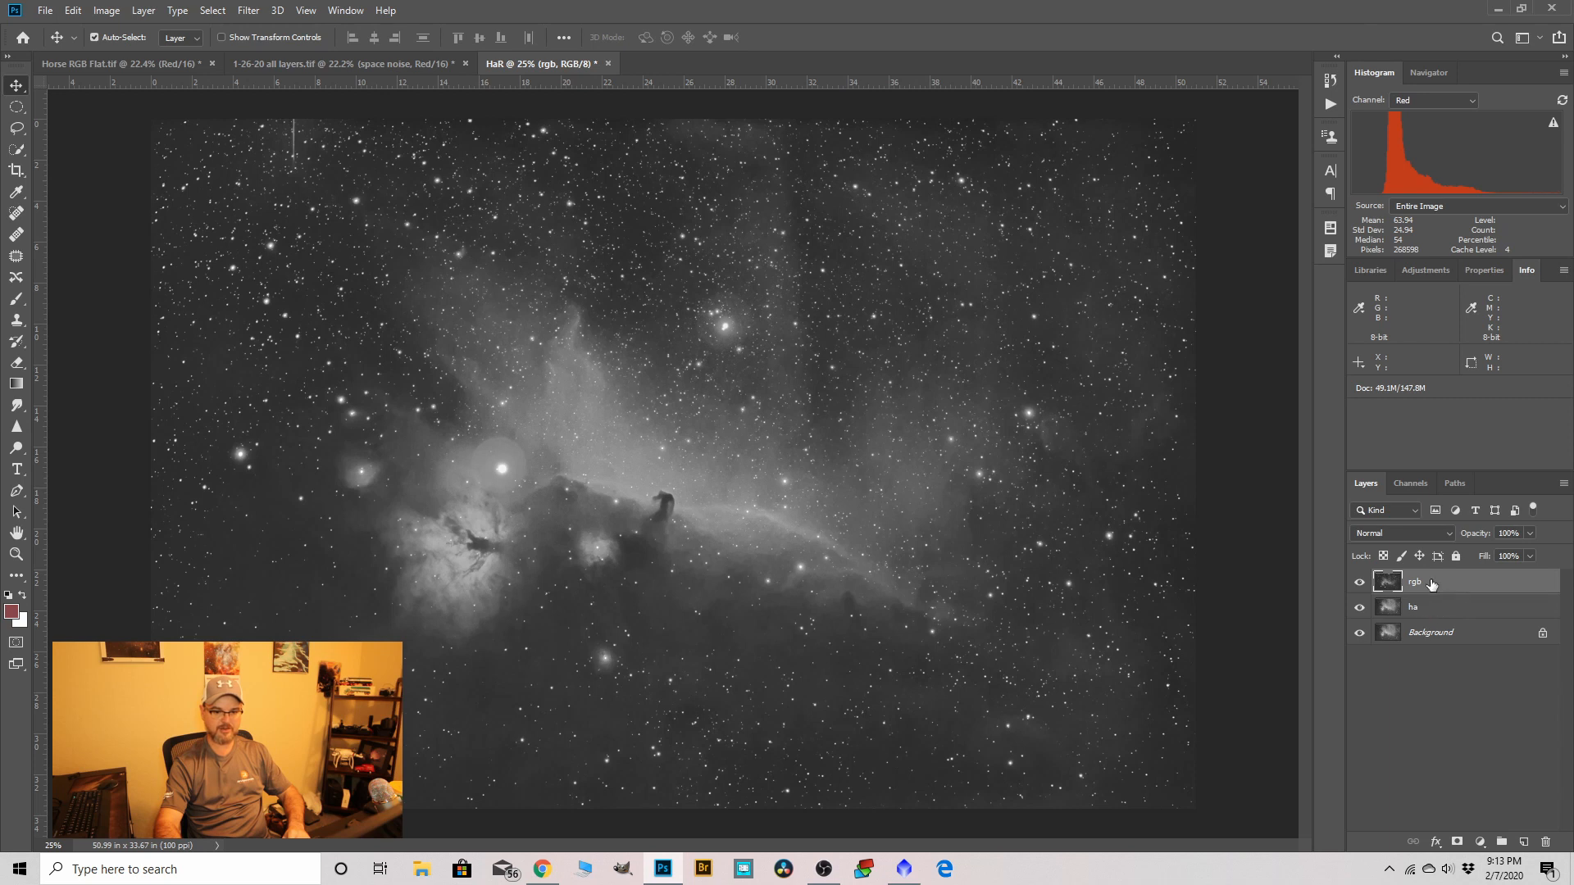
drag(1427, 614, 1427, 585)
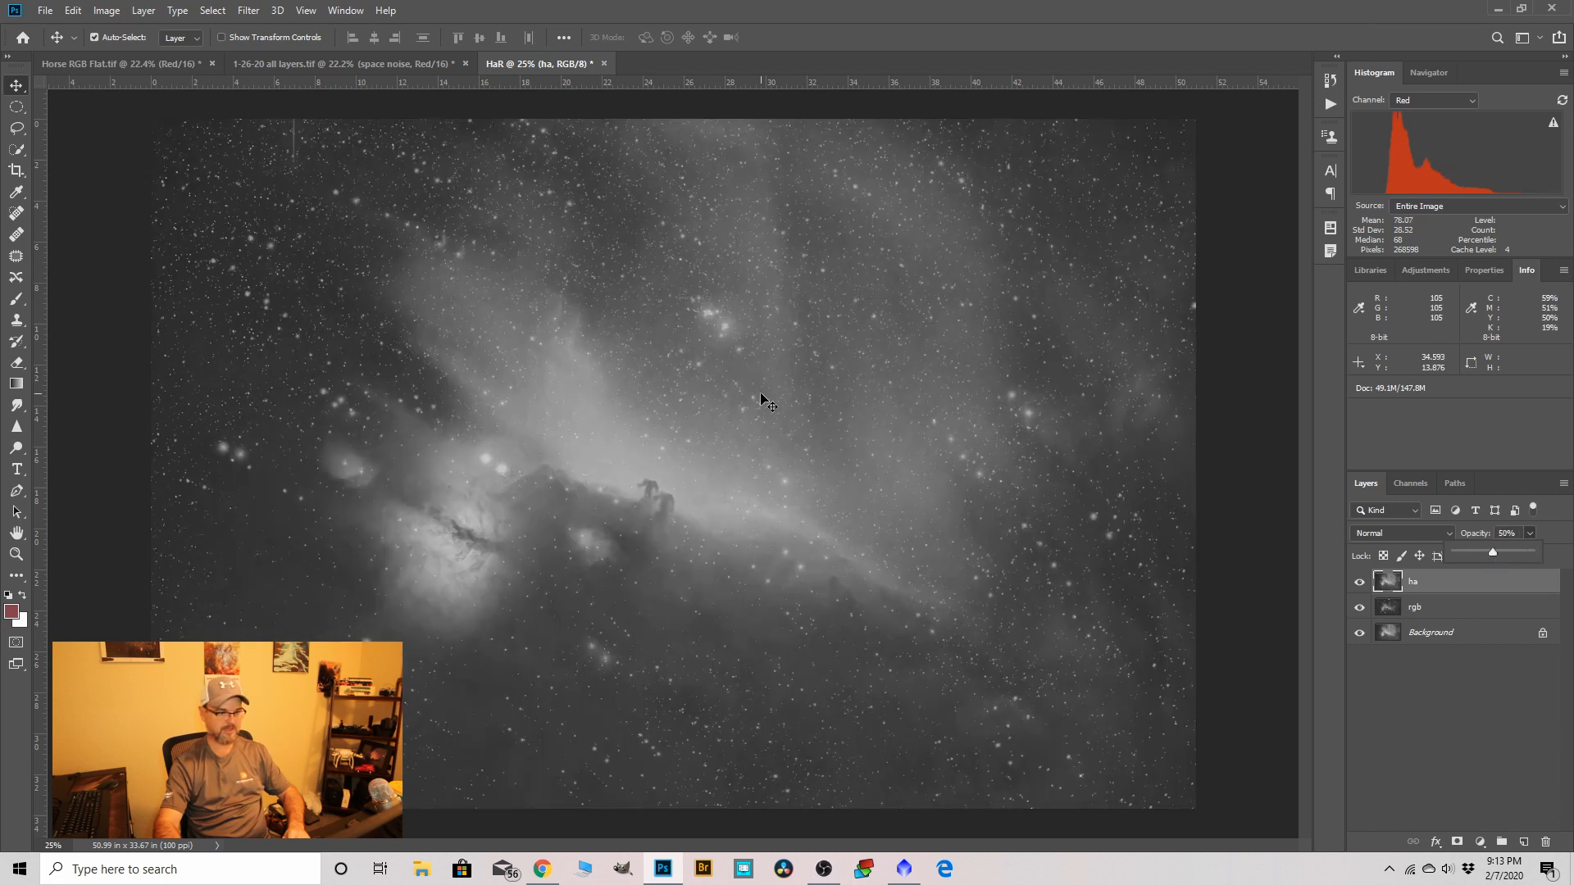
Move the ha layer so its Horsehead lines up with the Horsehead in the rgb layer.
click(13, 89)
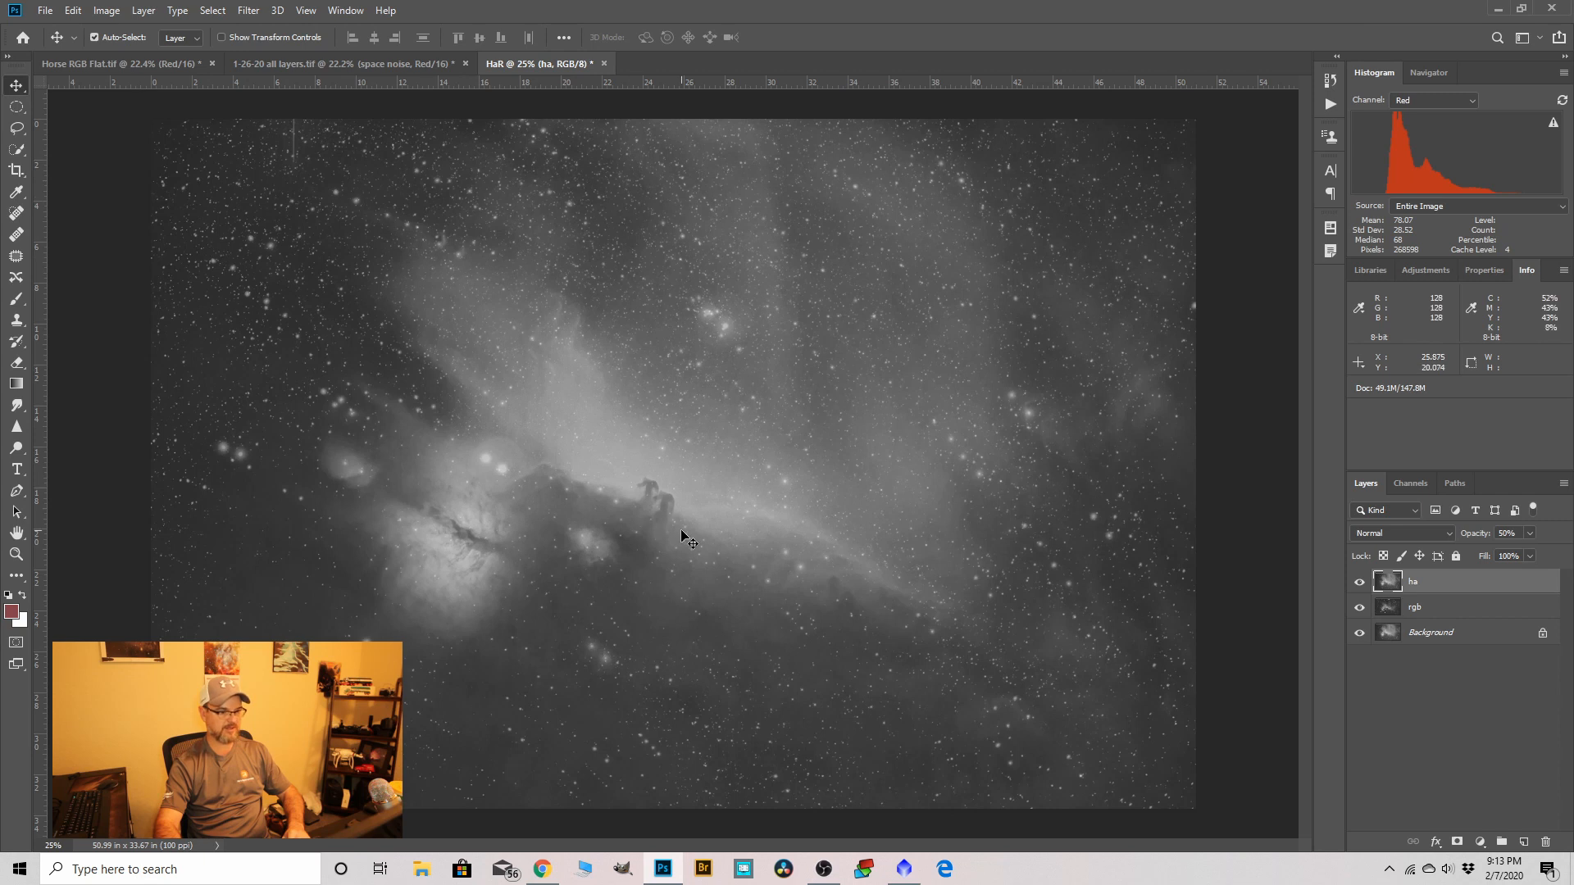
scroll(681, 531, up, 5)
drag(706, 502, 735, 523)
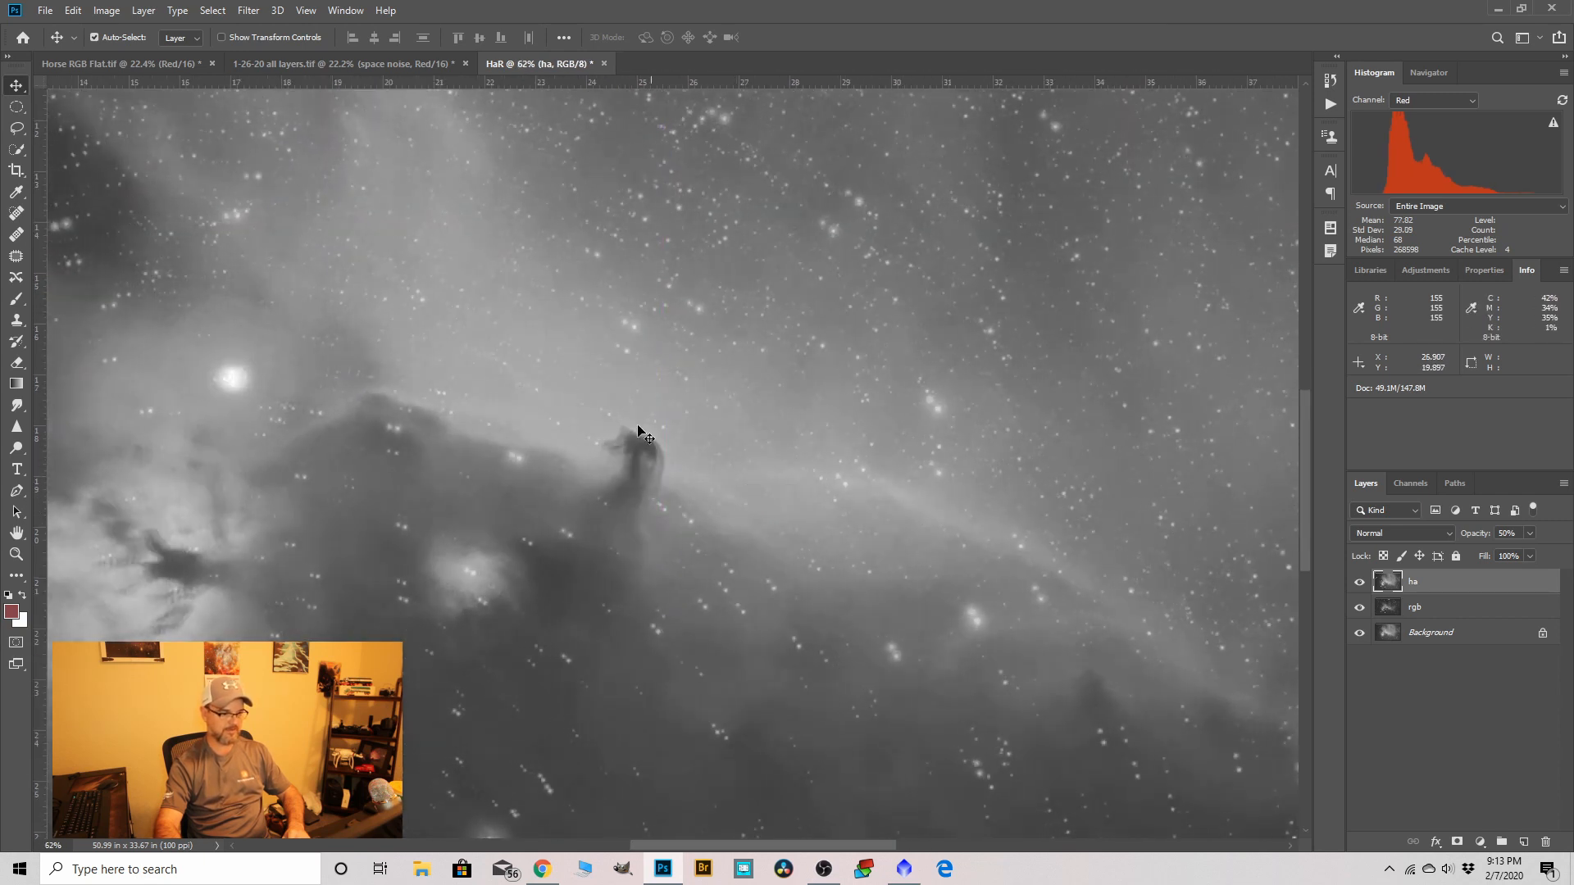
scroll(632, 421, down, 3)
scroll(628, 426, down, 1)
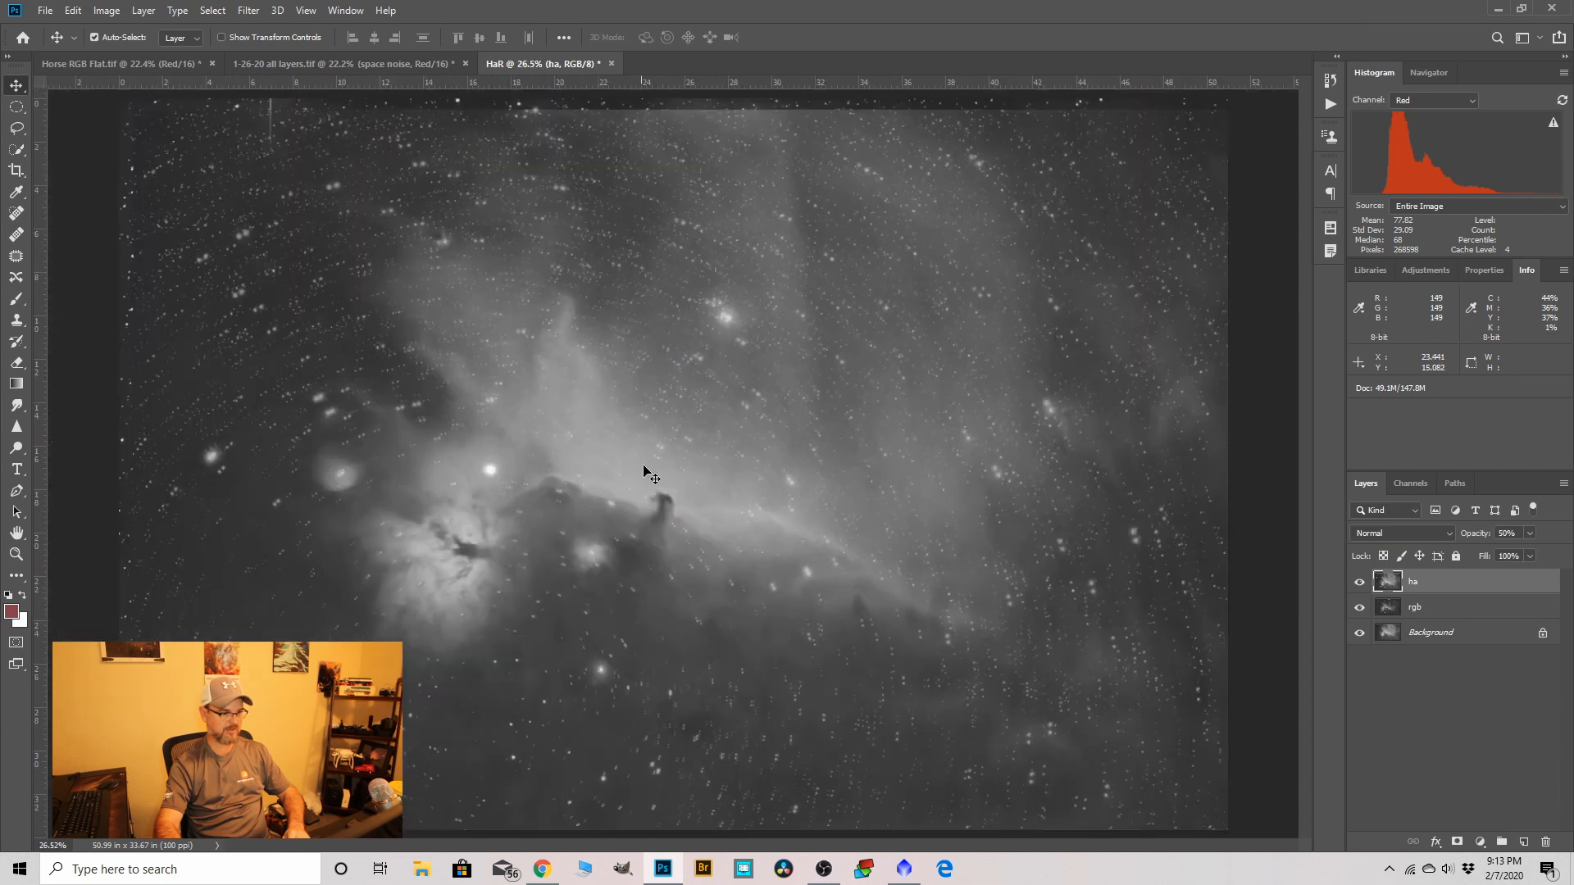
scroll(713, 516, up, 3)
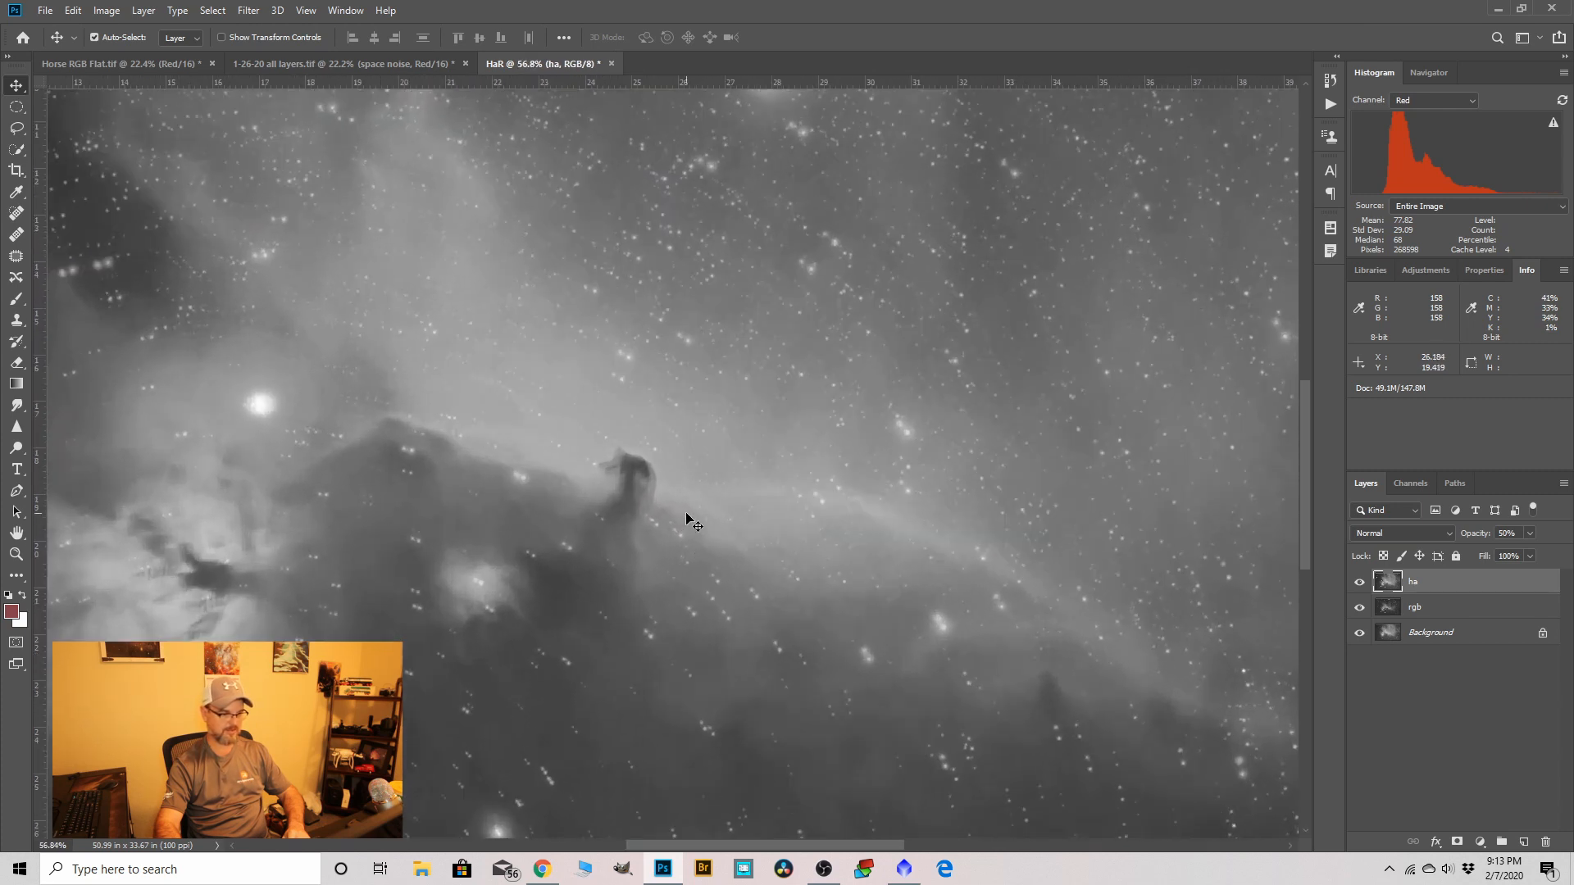
drag(688, 517, 660, 540)
scroll(665, 551, up, 4)
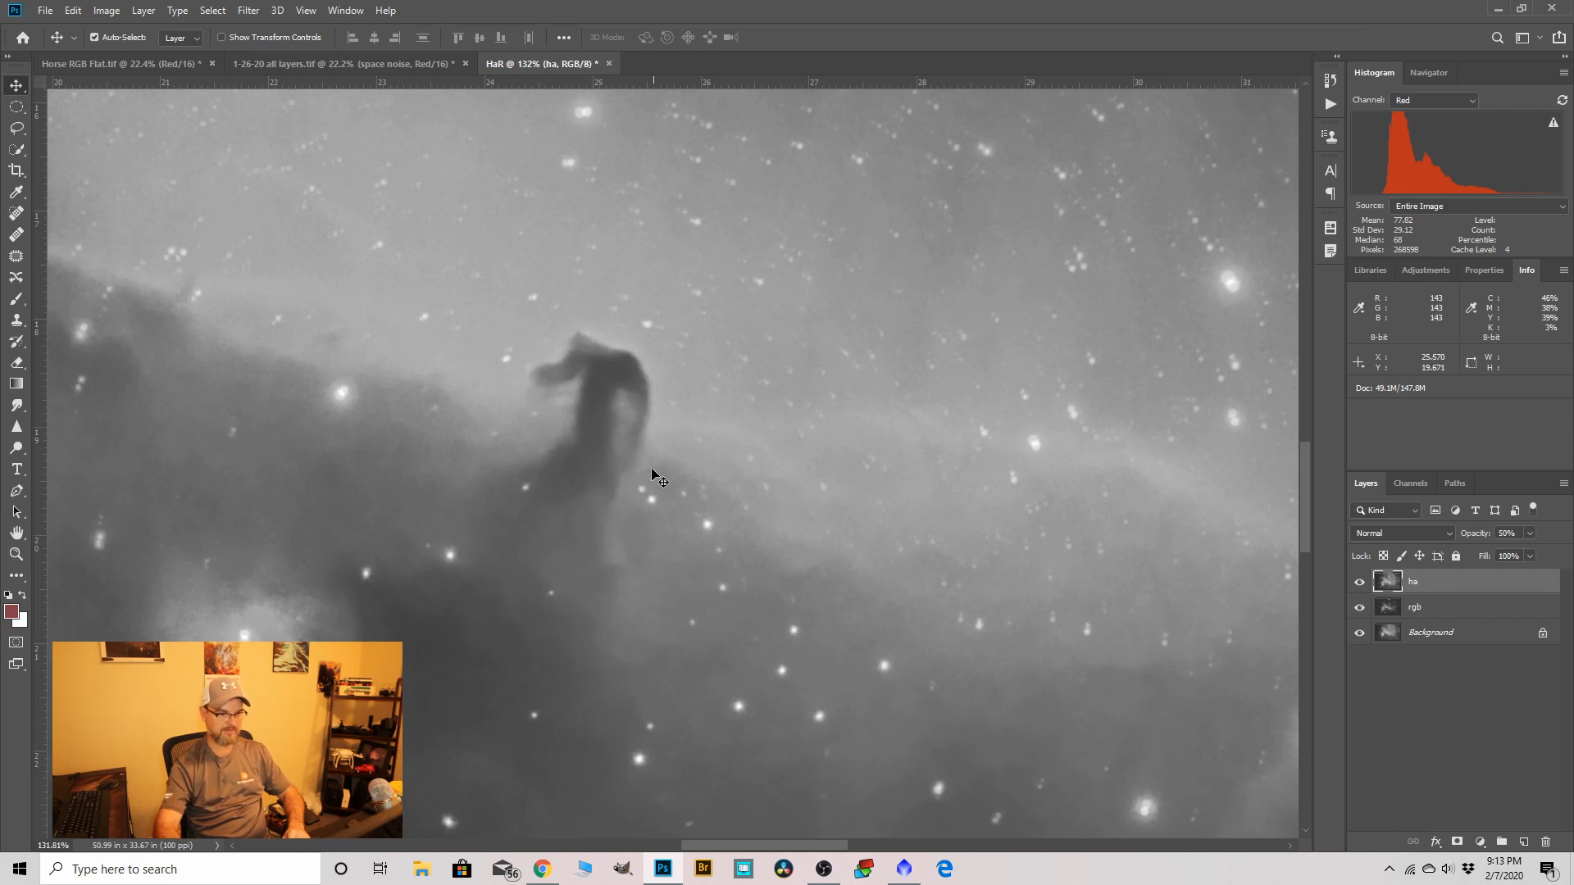
scroll(652, 496, down, 6)
scroll(653, 471, down, 3)
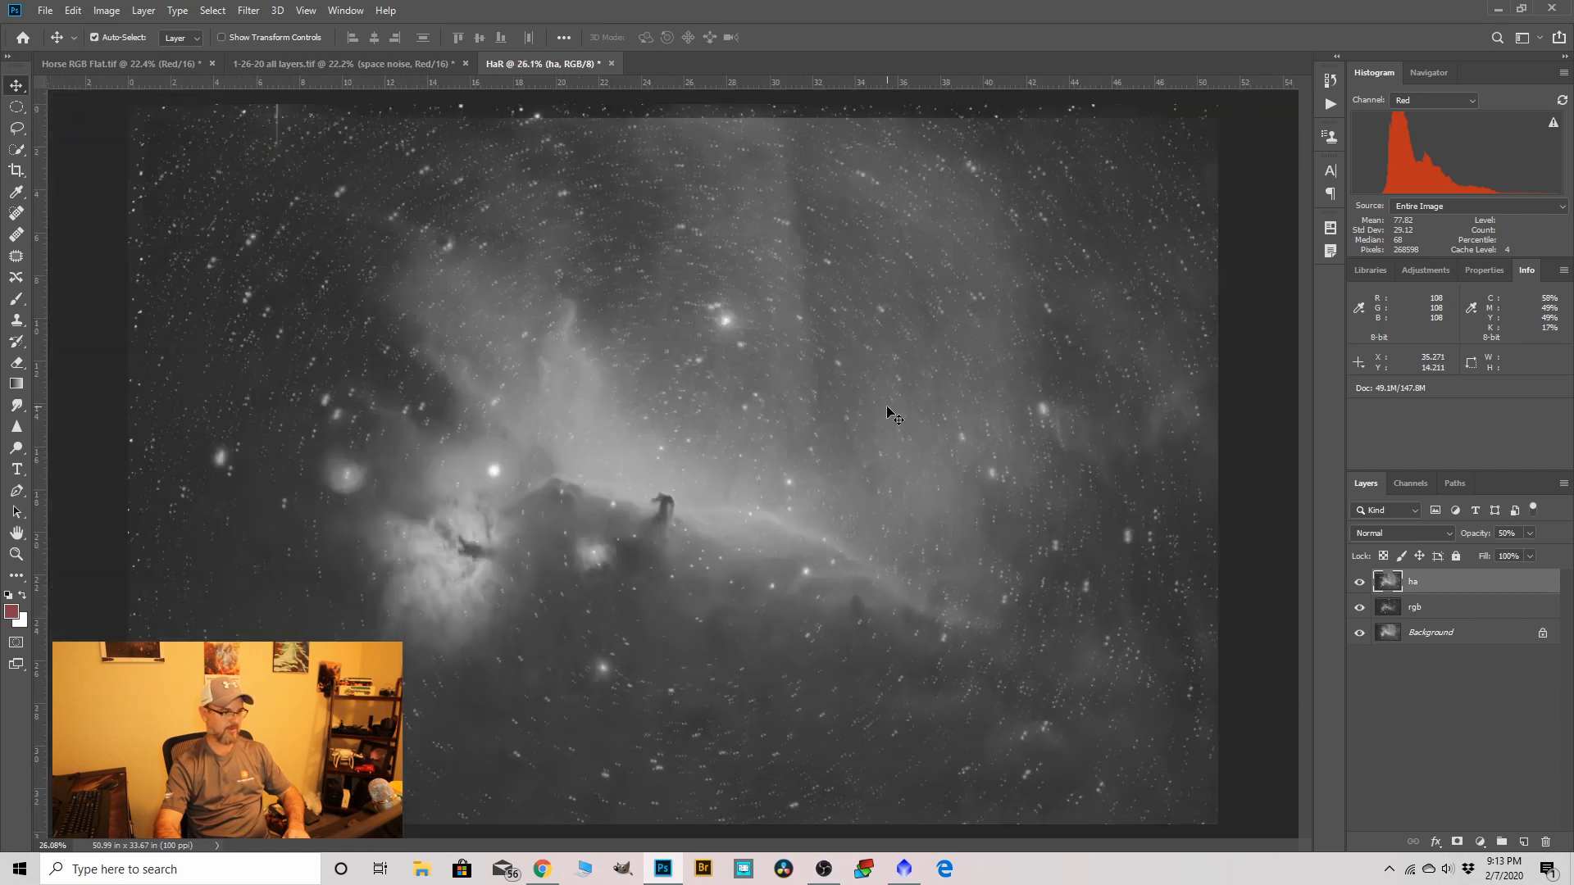
scroll(887, 405, down, 1)
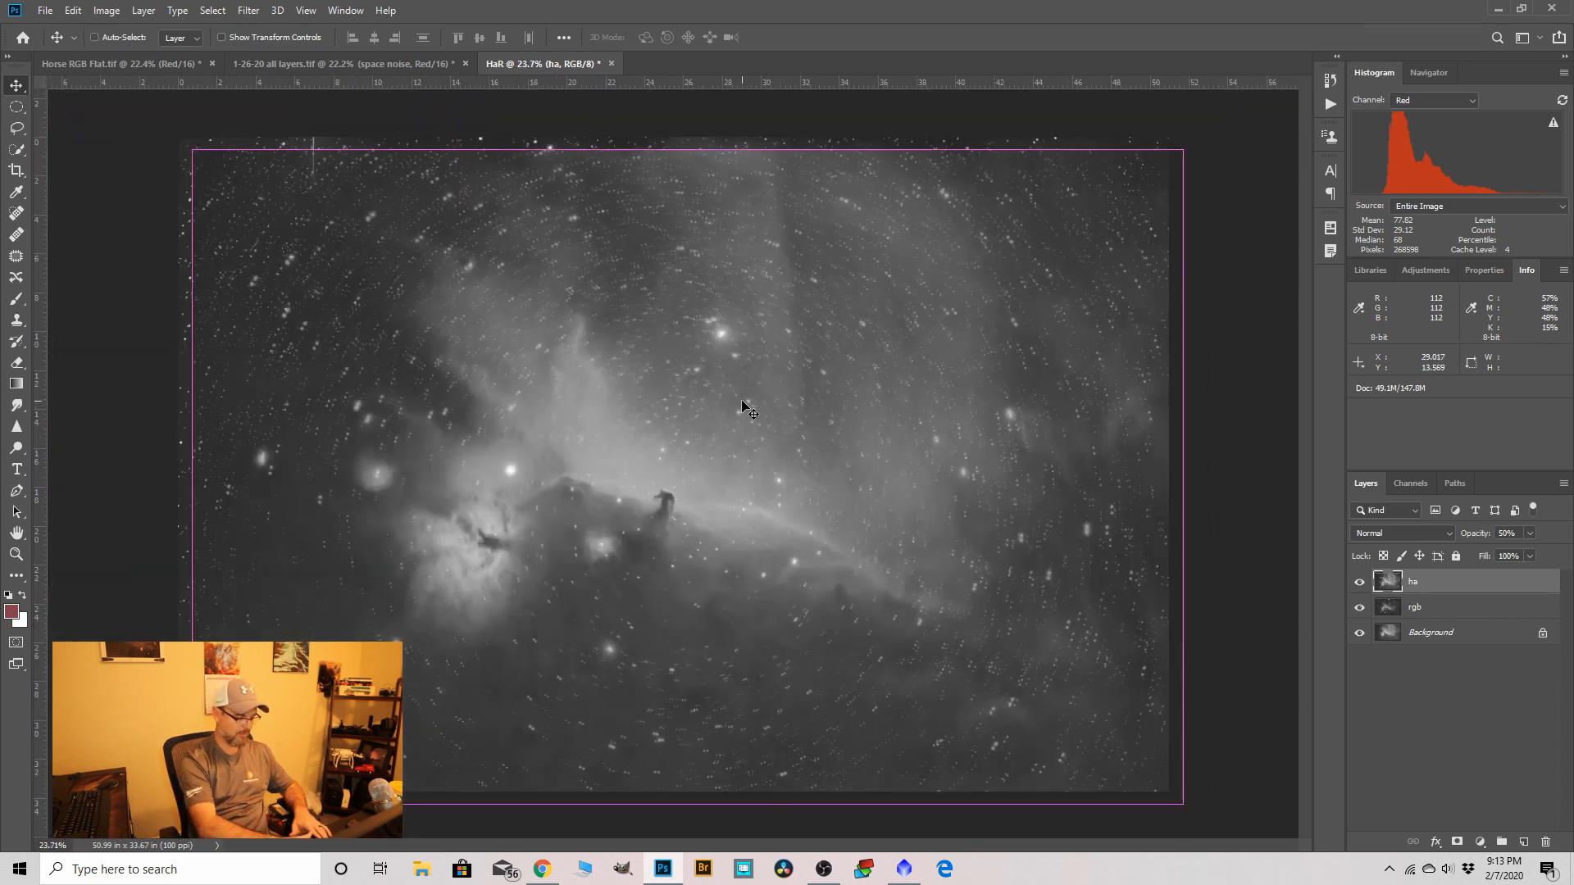
Free-transform the ha layer, rotating it 0.81 degrees and nudging it slightly right to match the rgb layer's stars.
key(ctrl+t)
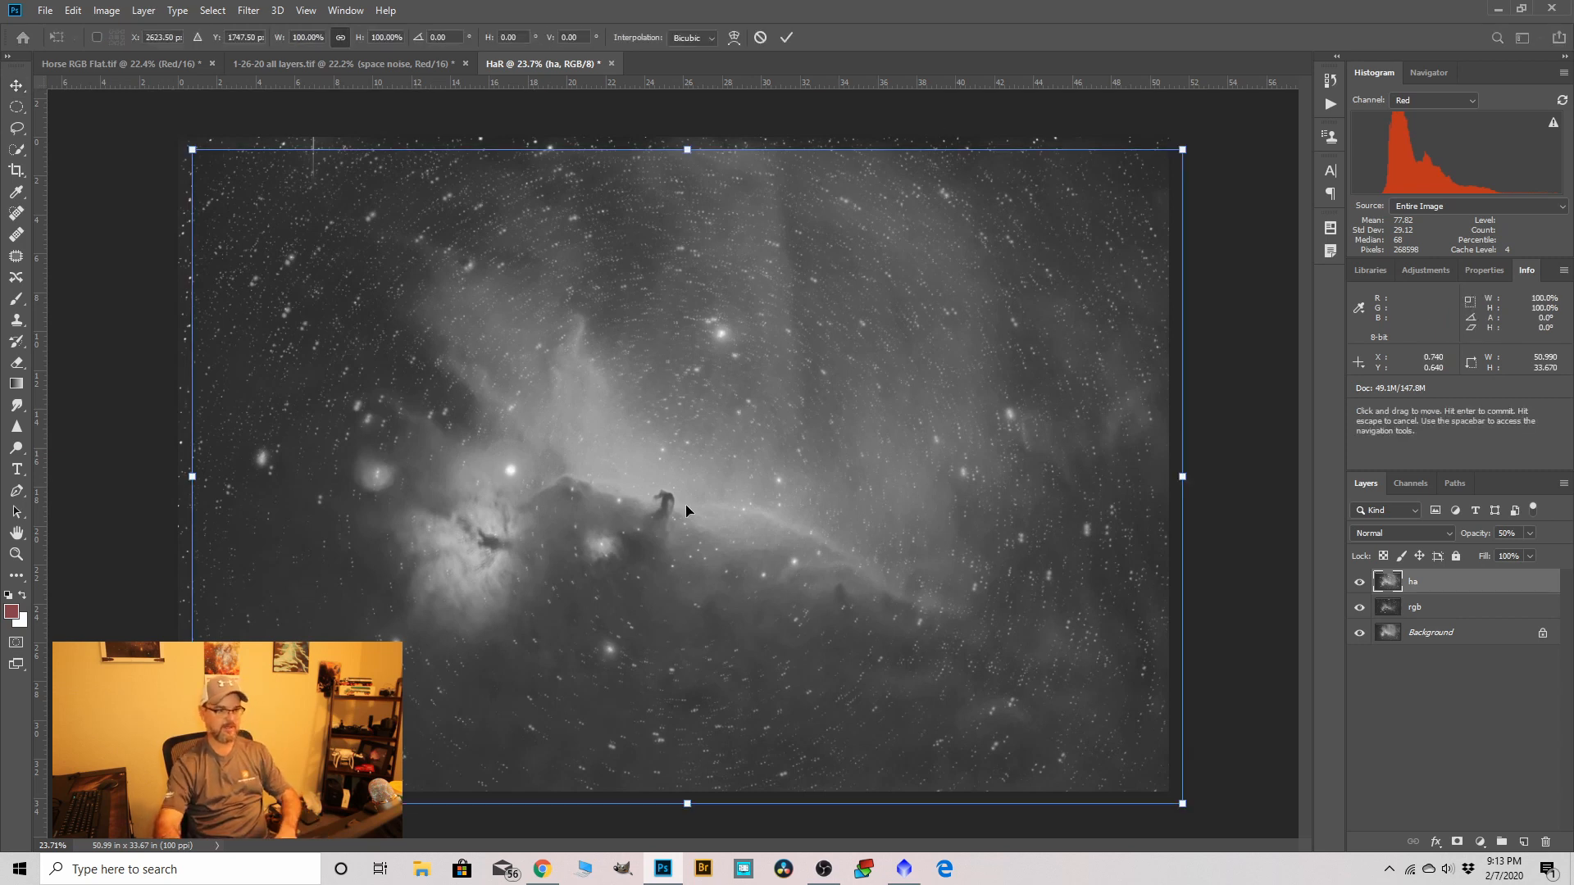
scroll(1181, 474, up, 5)
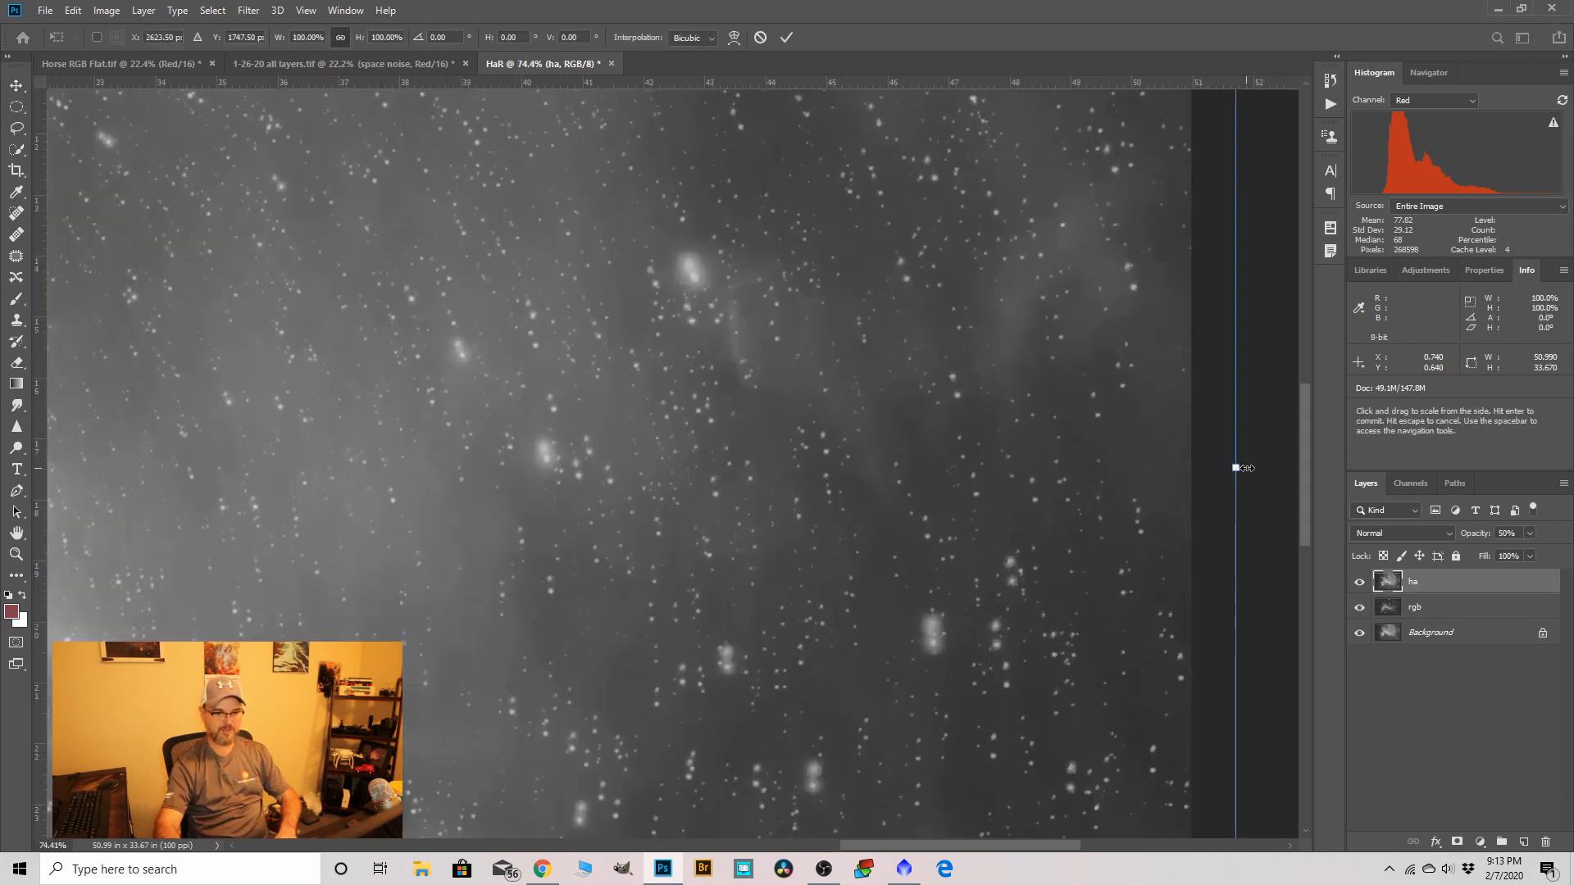
drag(1252, 457, 1255, 488)
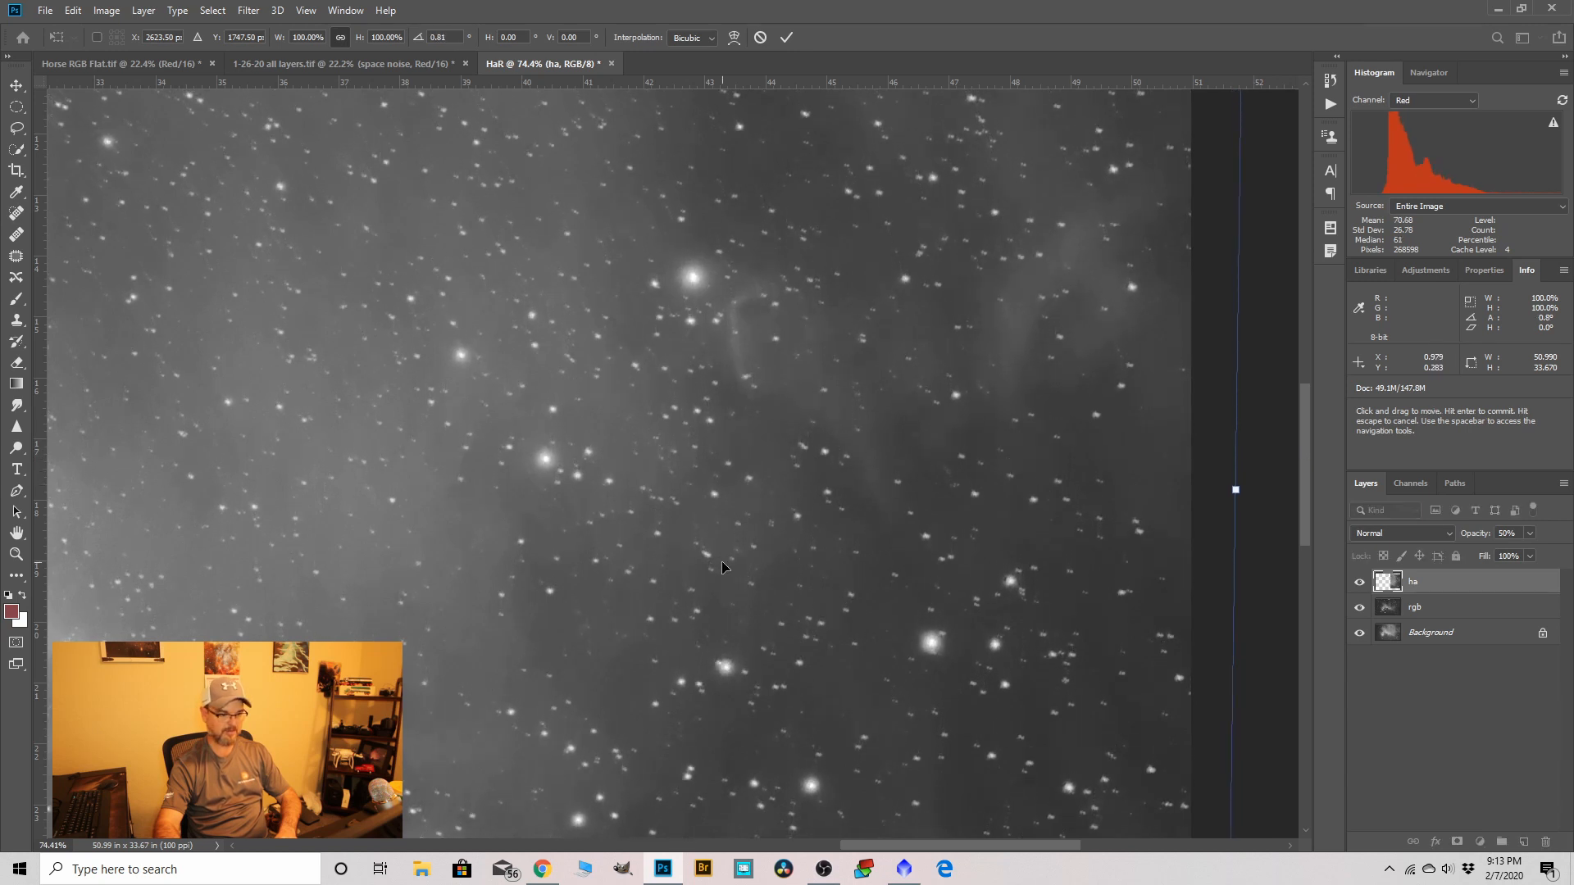
key(Right)
key(Right)
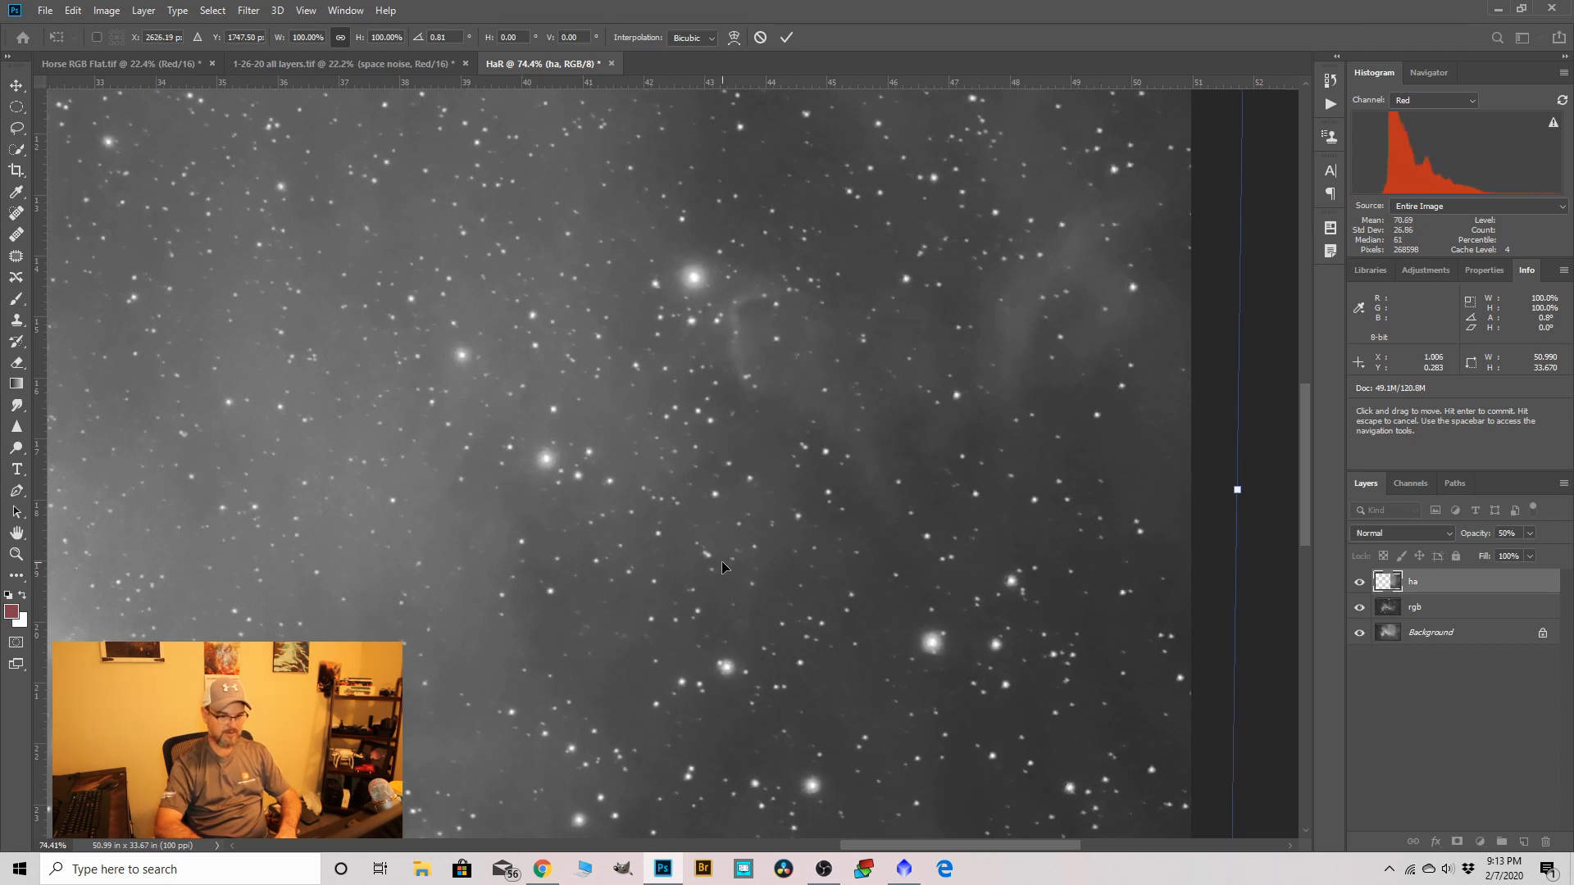
scroll(820, 545, down, 4)
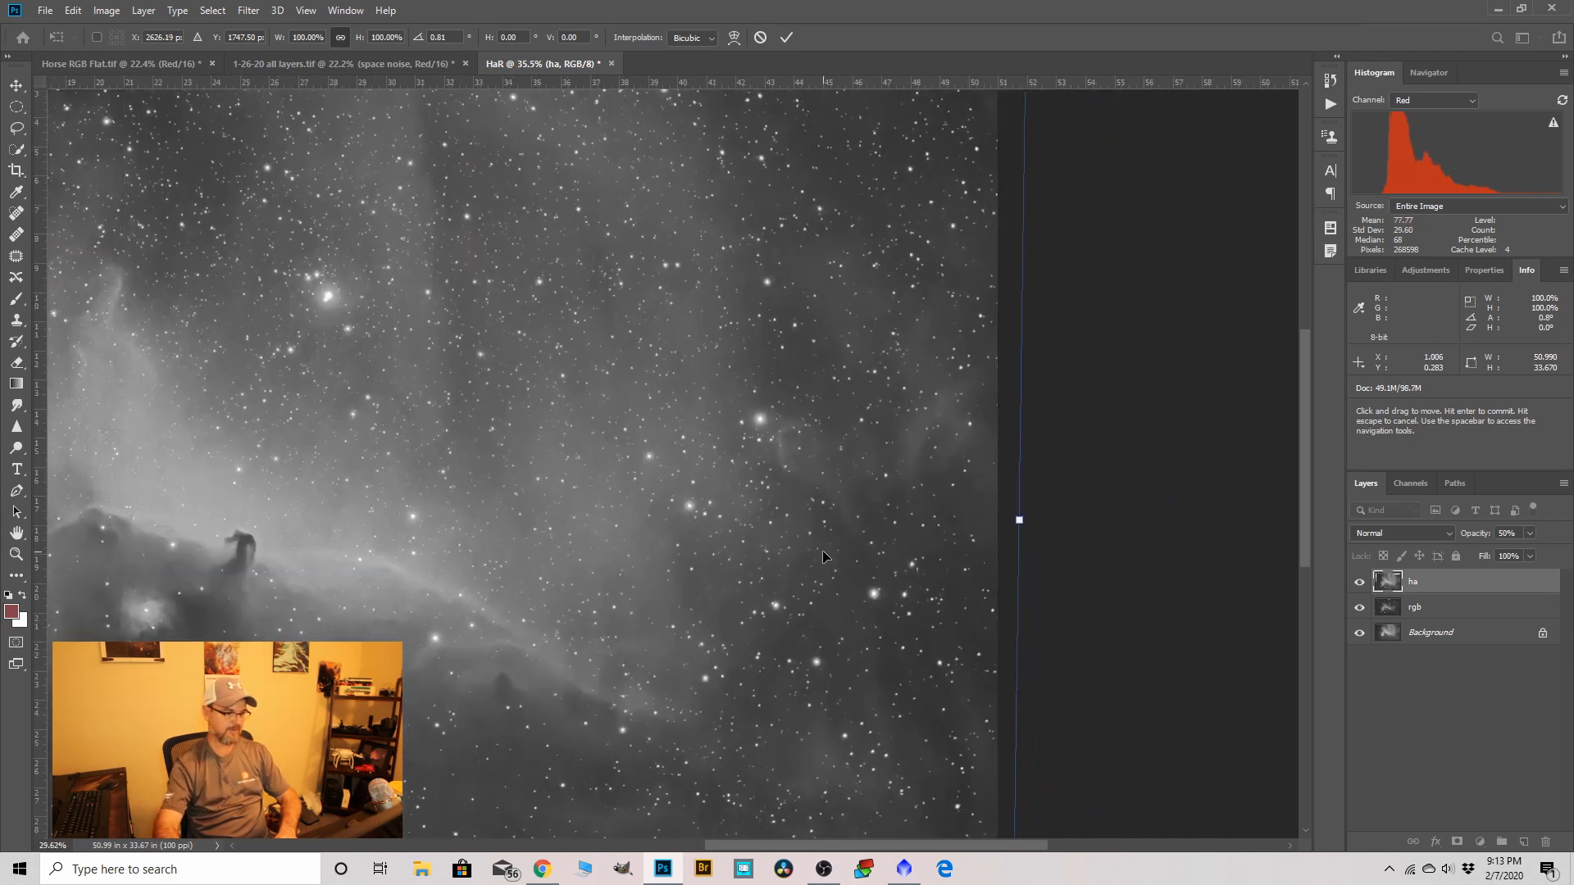
scroll(823, 550, down, 2)
scroll(670, 526, up, 5)
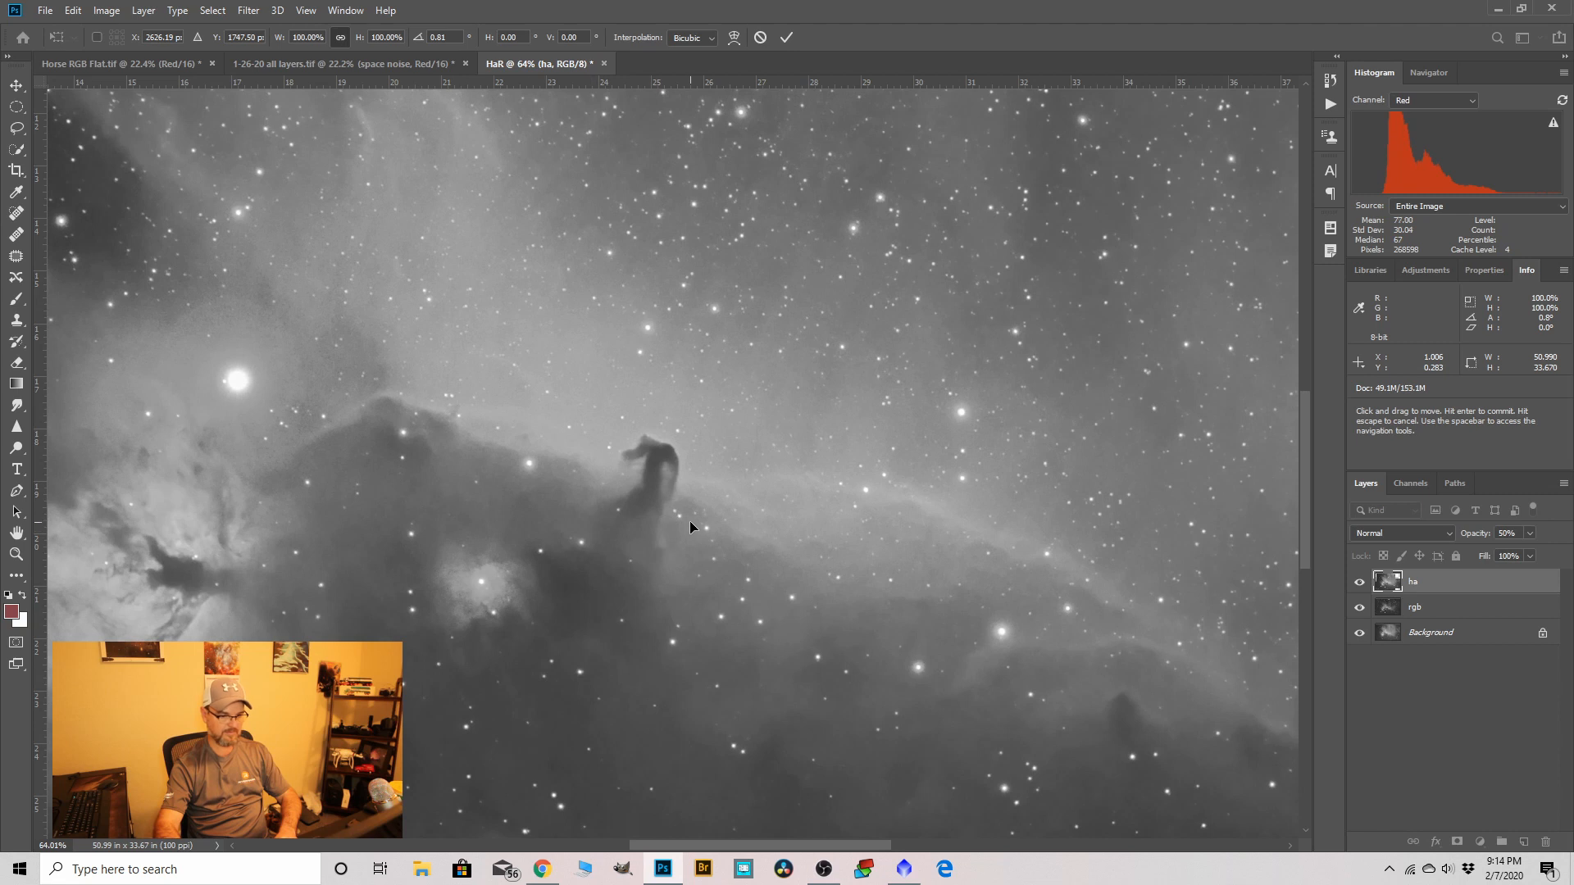
scroll(714, 548, up, 2)
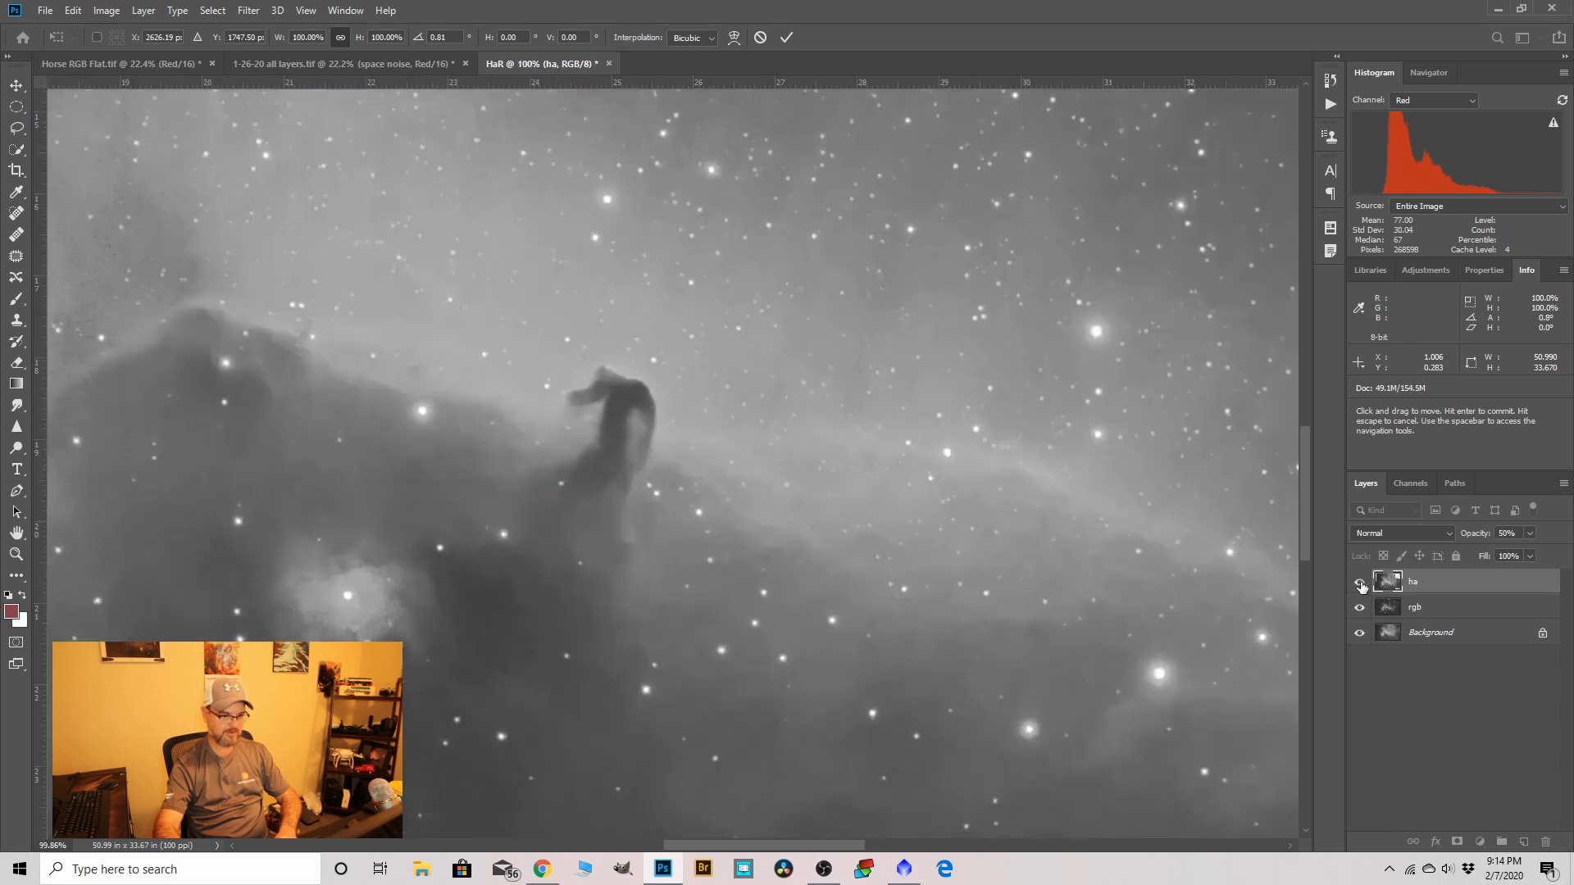
click(787, 38)
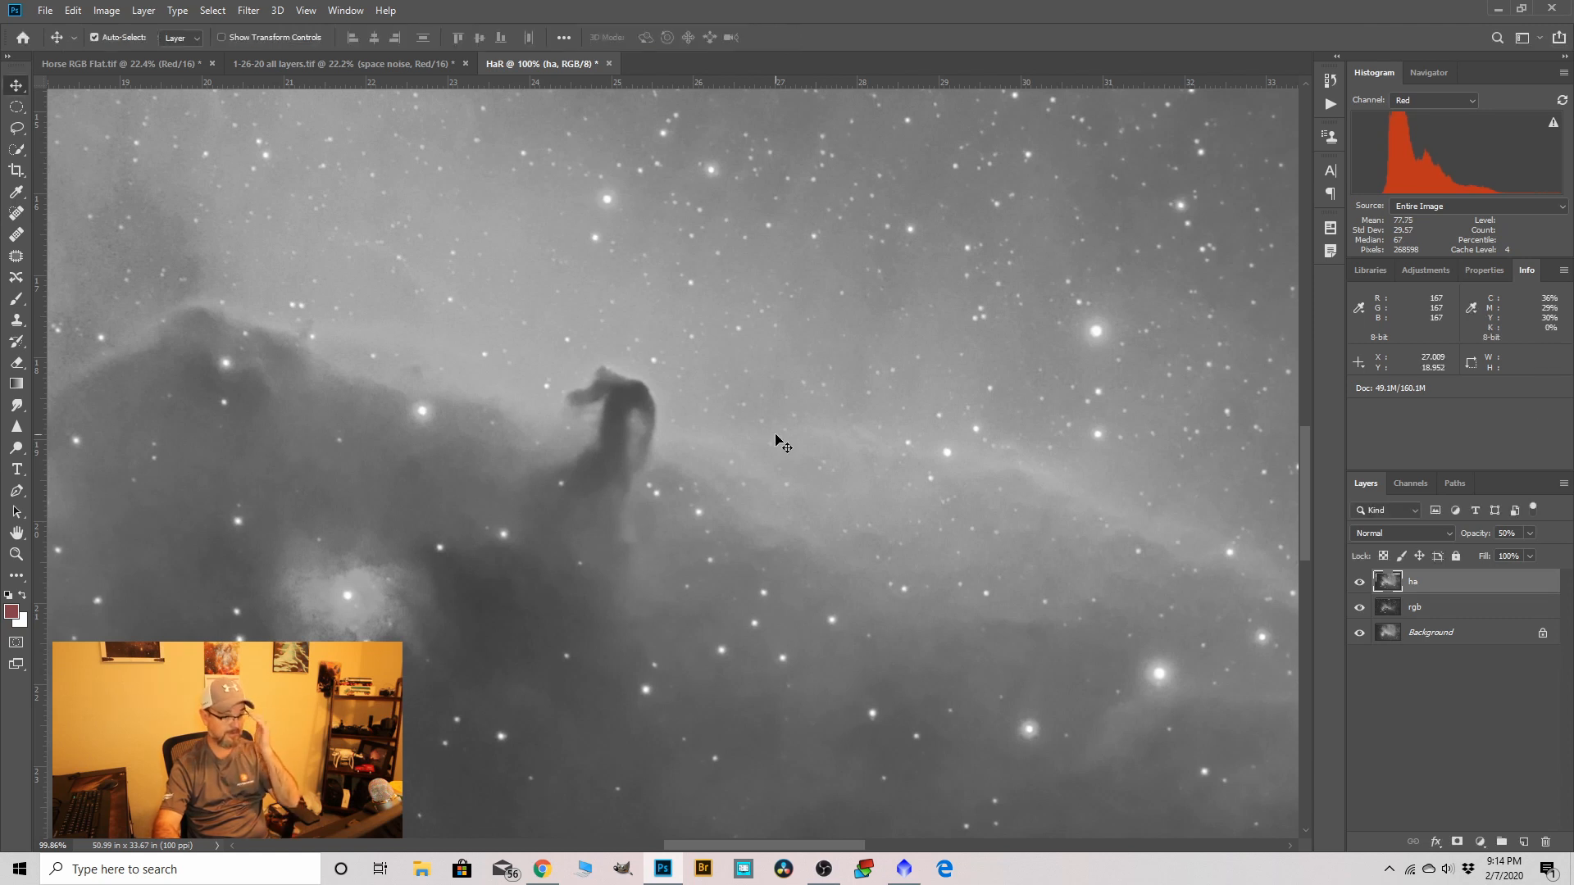
Toggle the ha layer's visibility repeatedly to compare its alignment with the rgb layer around the Horsehead.
click(1358, 583)
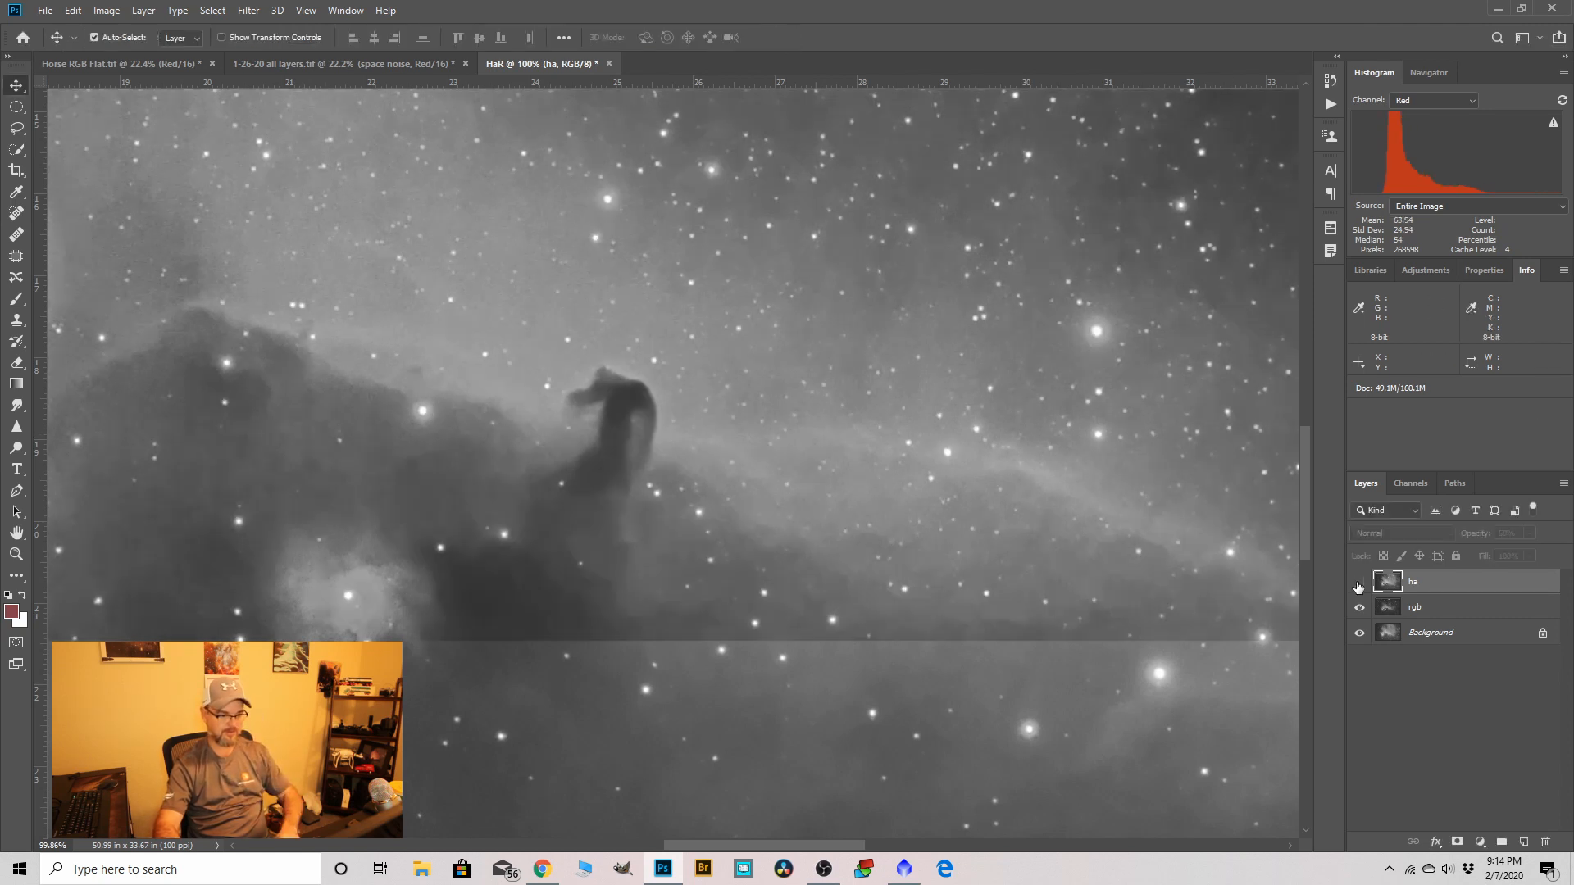
click(1358, 583)
click(1358, 582)
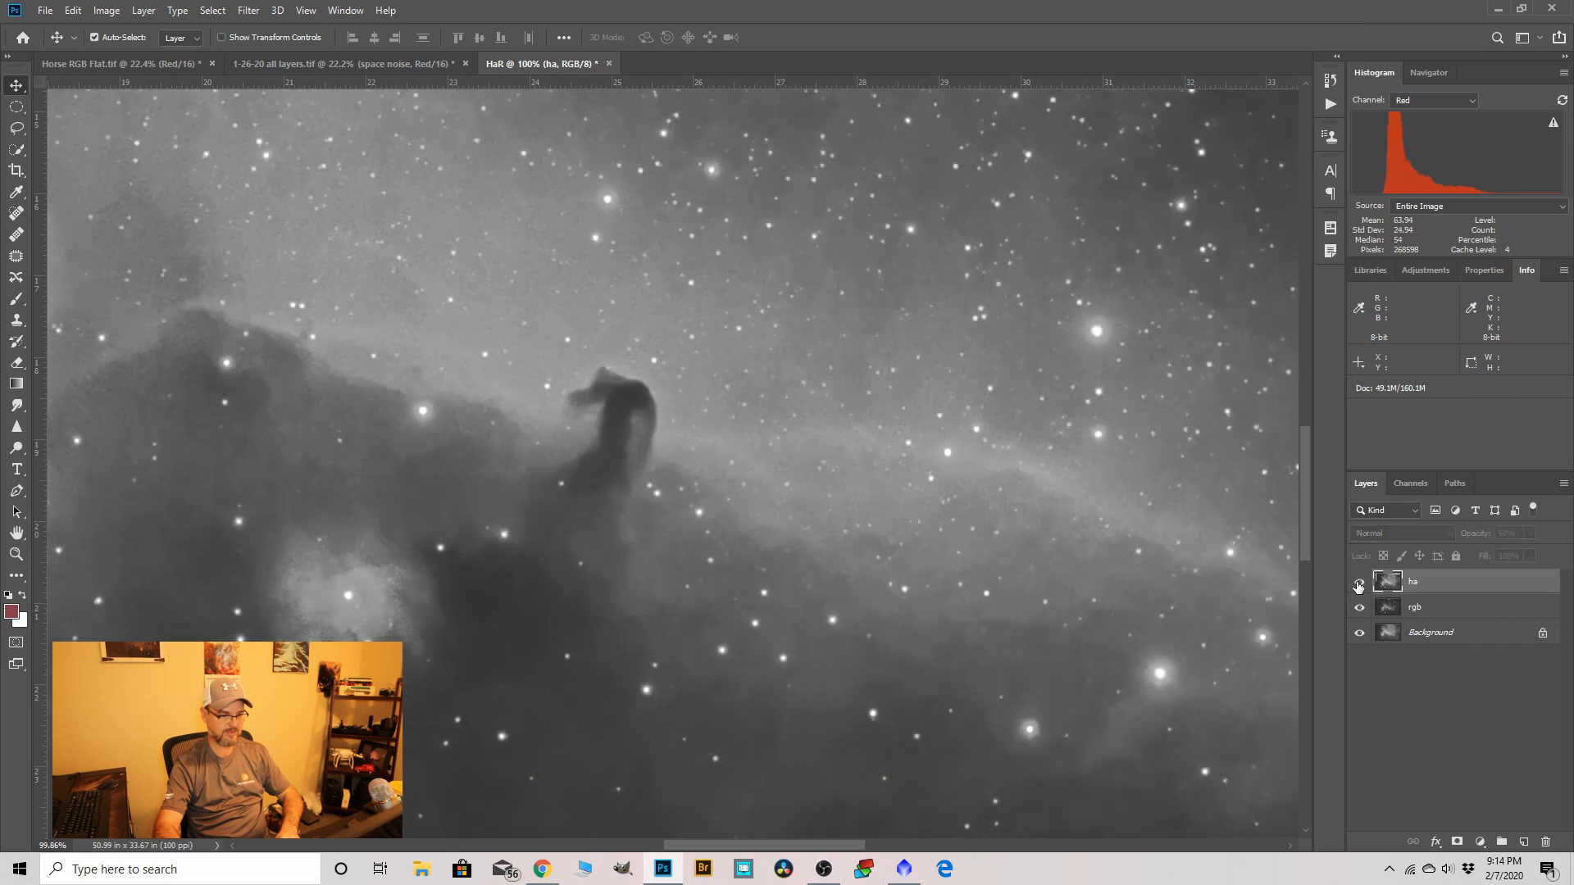
click(1358, 583)
click(1358, 583)
click(1358, 583)
Examine the overlap of the ha and rgb layers around the Horsehead and across the whole image.
scroll(978, 508, down, 5)
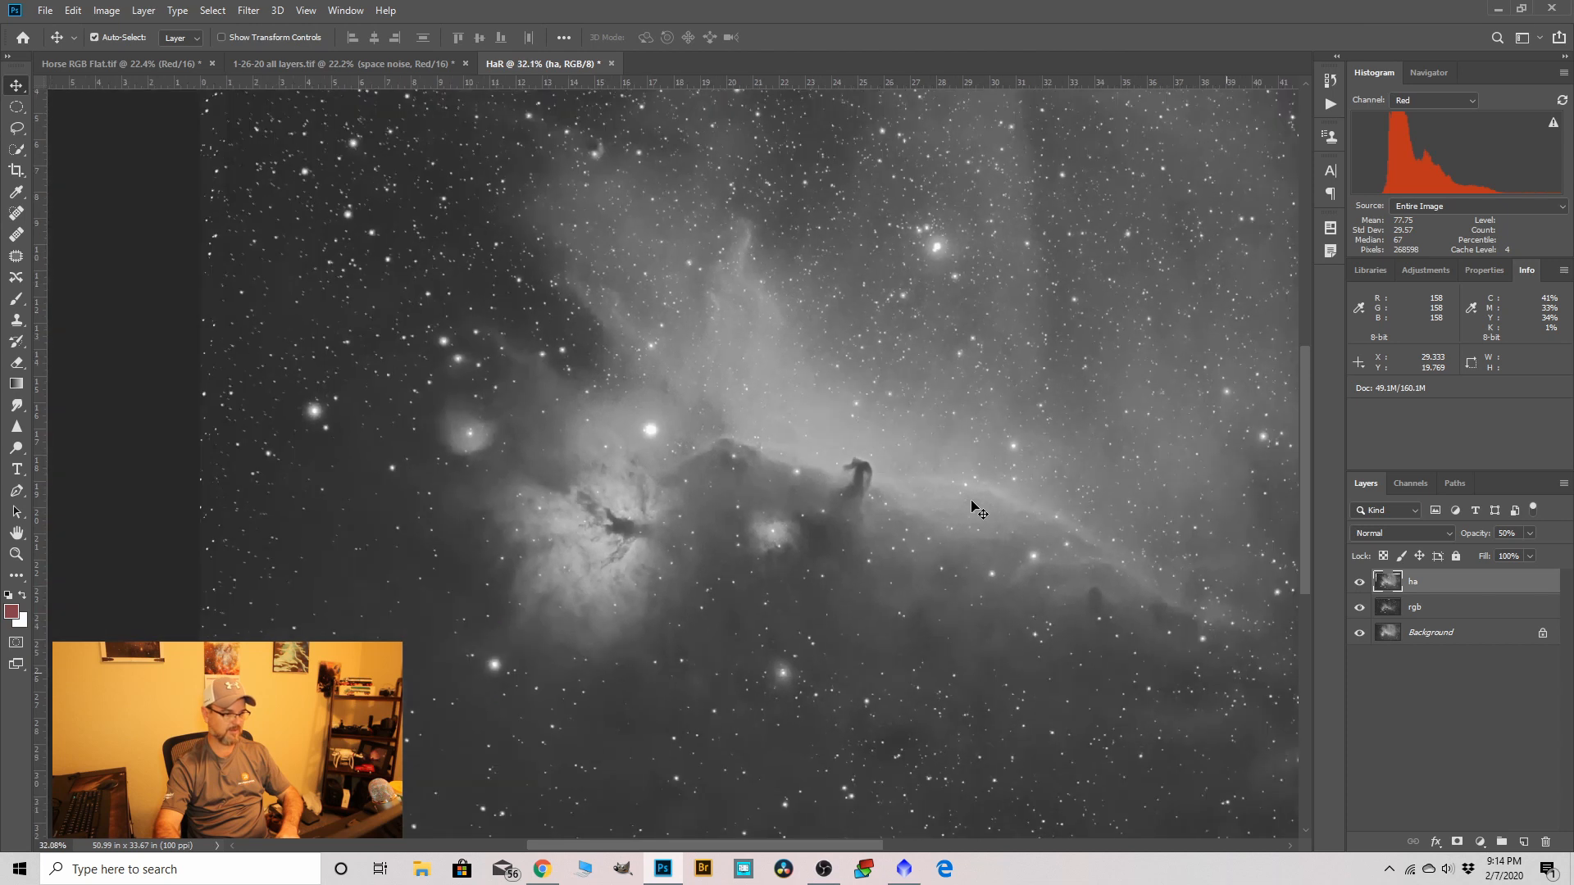
scroll(978, 508, down, 1)
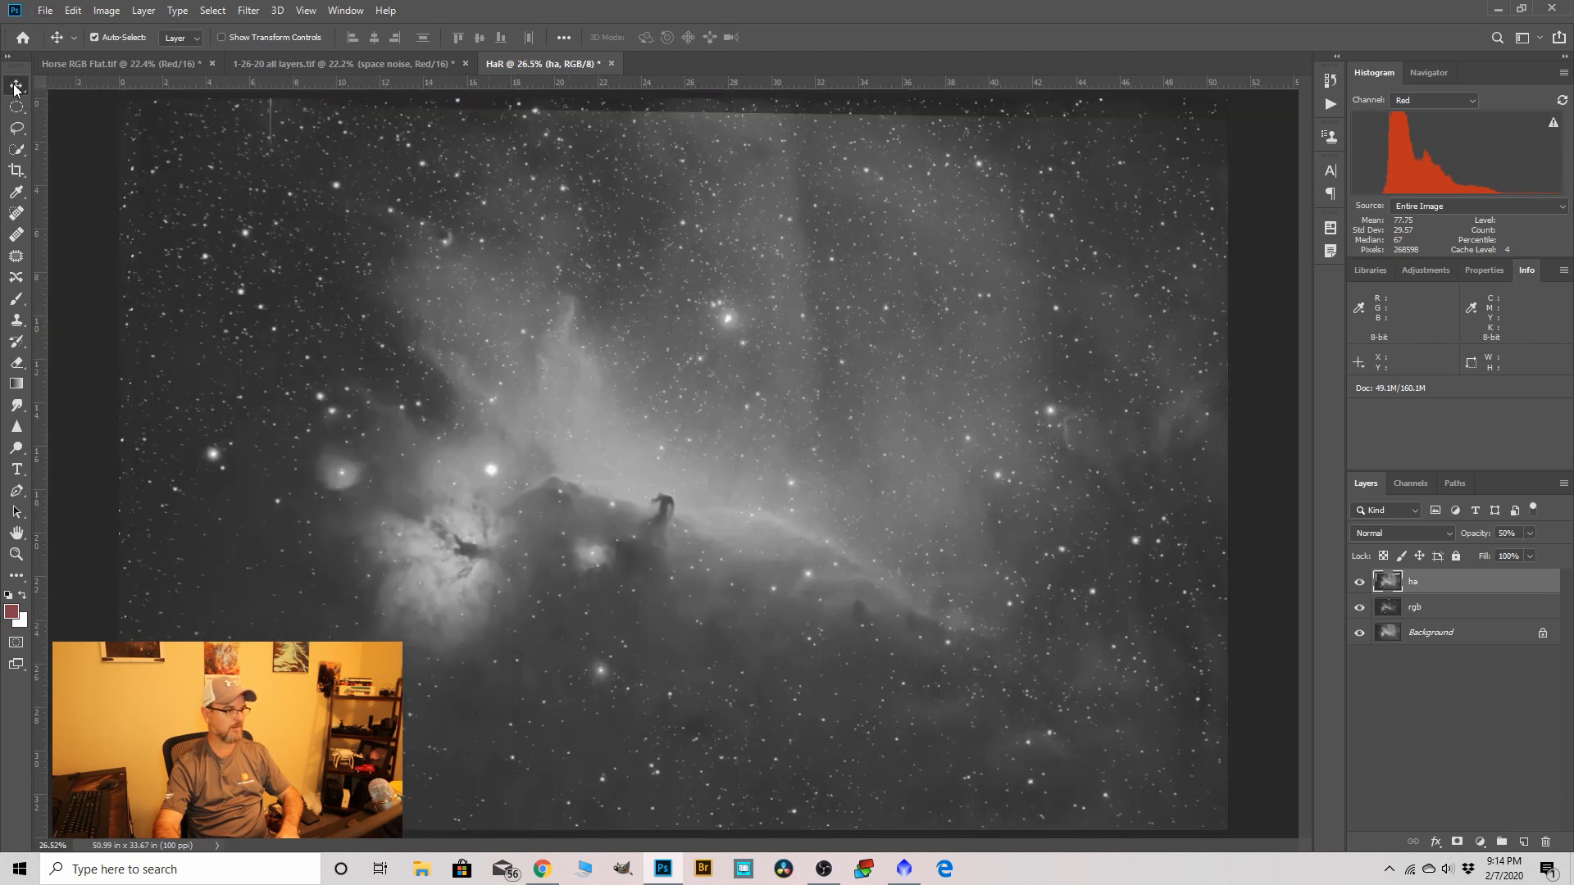
scroll(269, 362, up, 2)
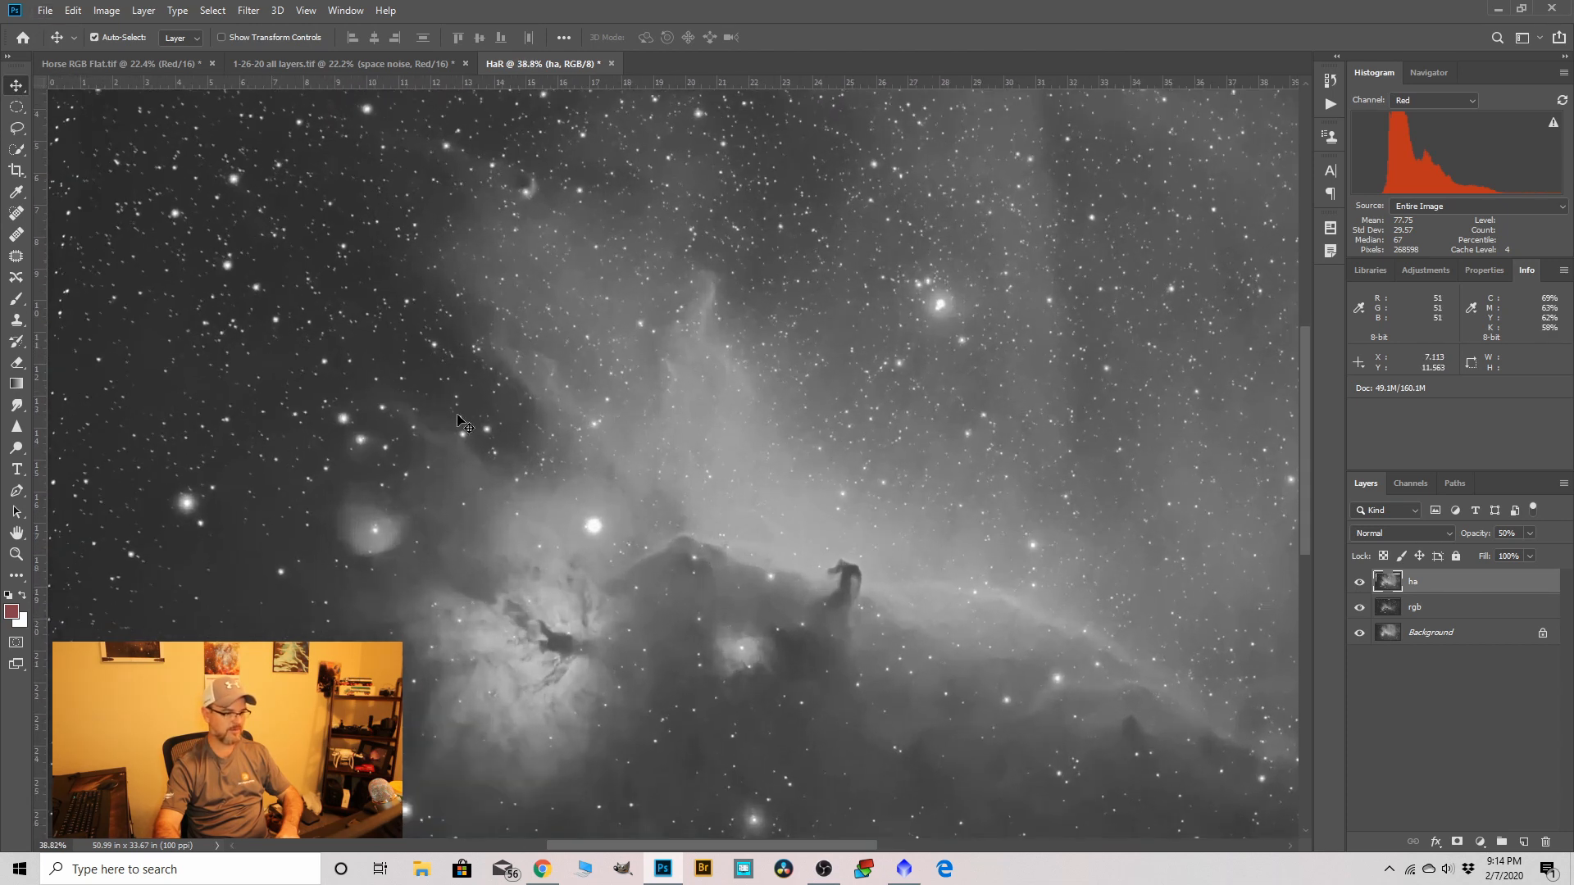
scroll(766, 613, up, 3)
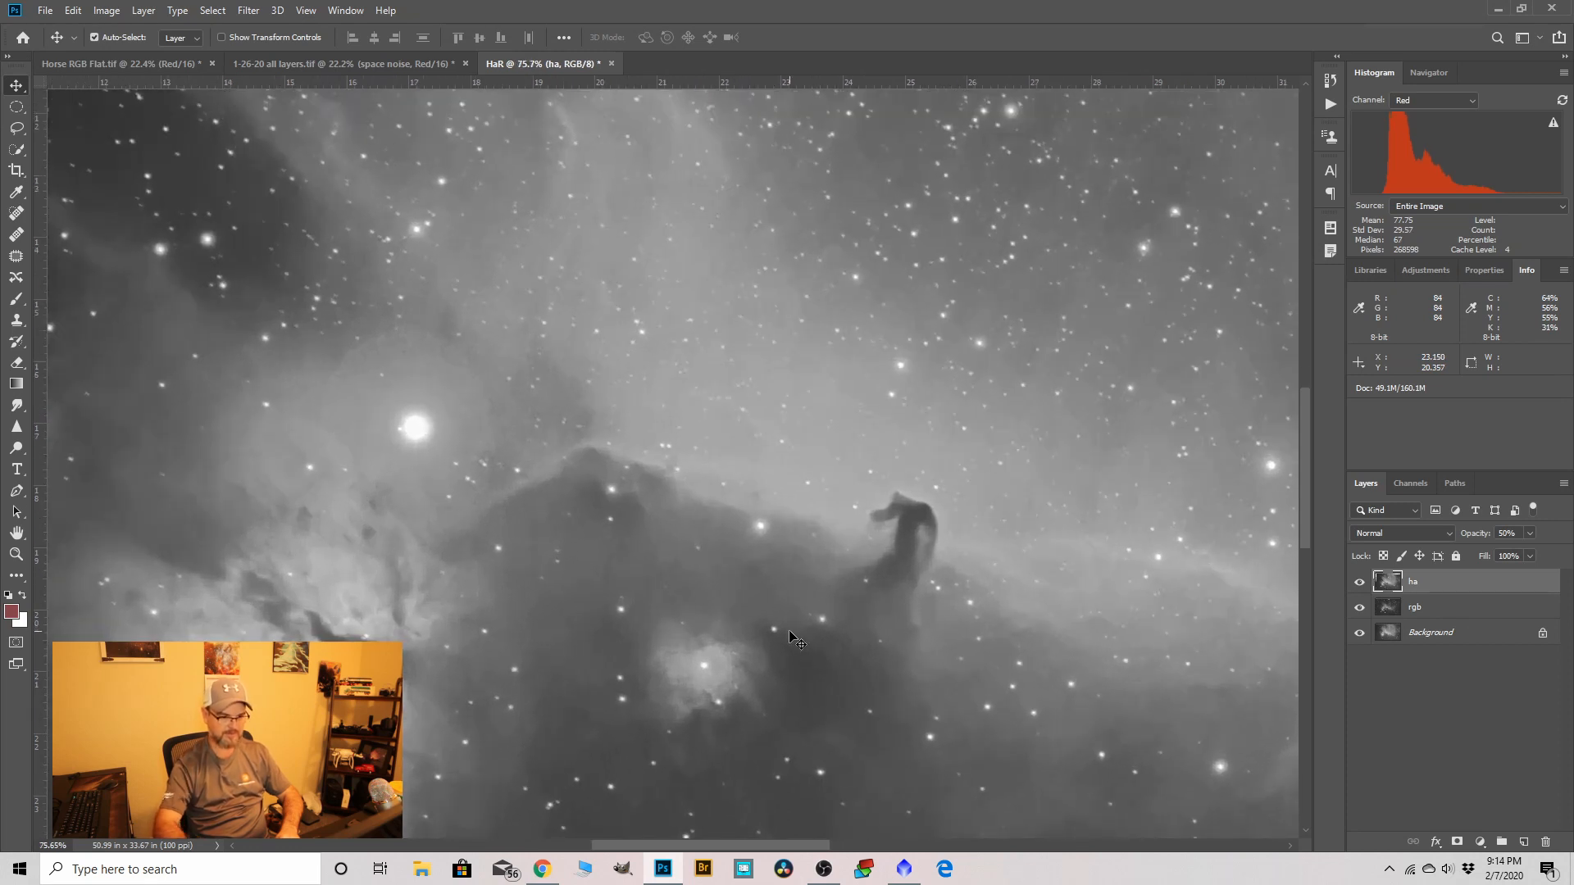
scroll(778, 442, down, 3)
scroll(723, 475, down, 2)
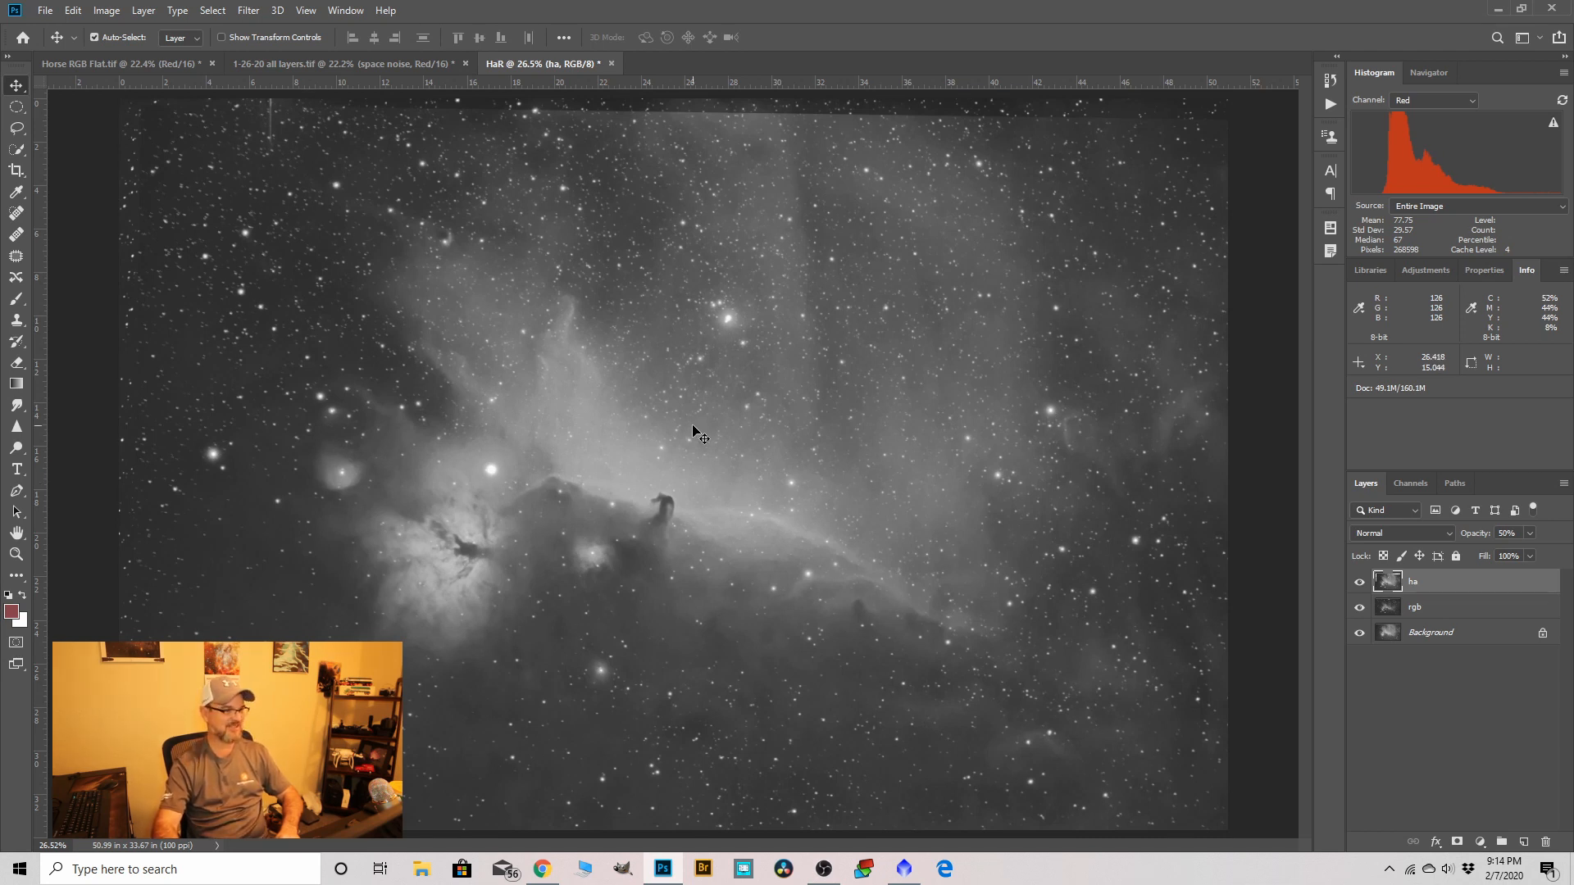
scroll(679, 418, down, 1)
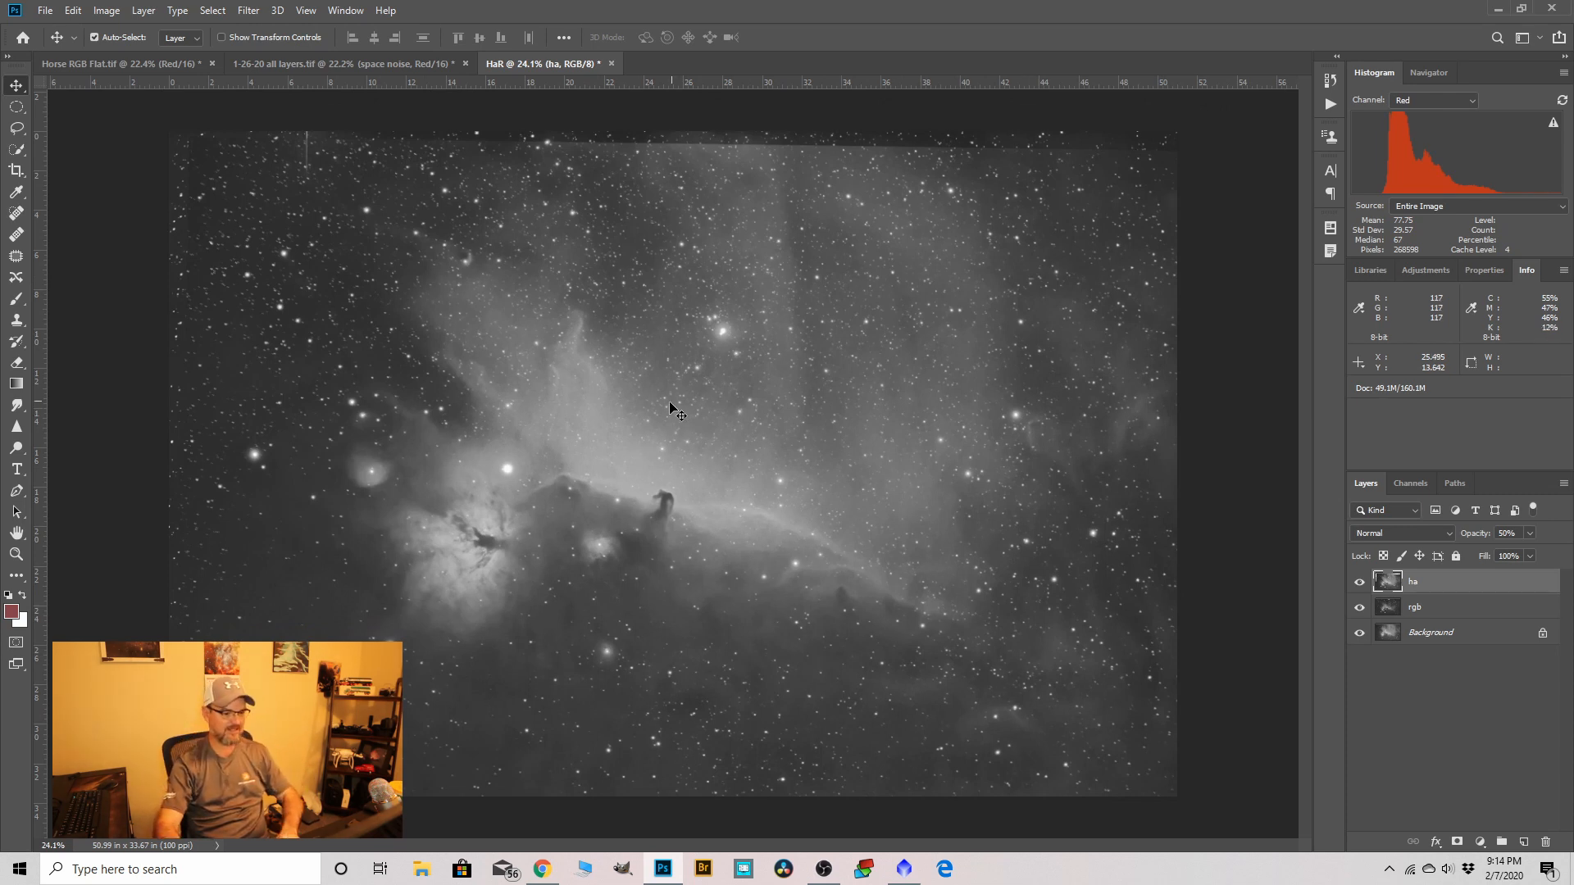
Inspect the star alignment of the two layers near the image's upper-left corner and right edge.
scroll(307, 246, up, 12)
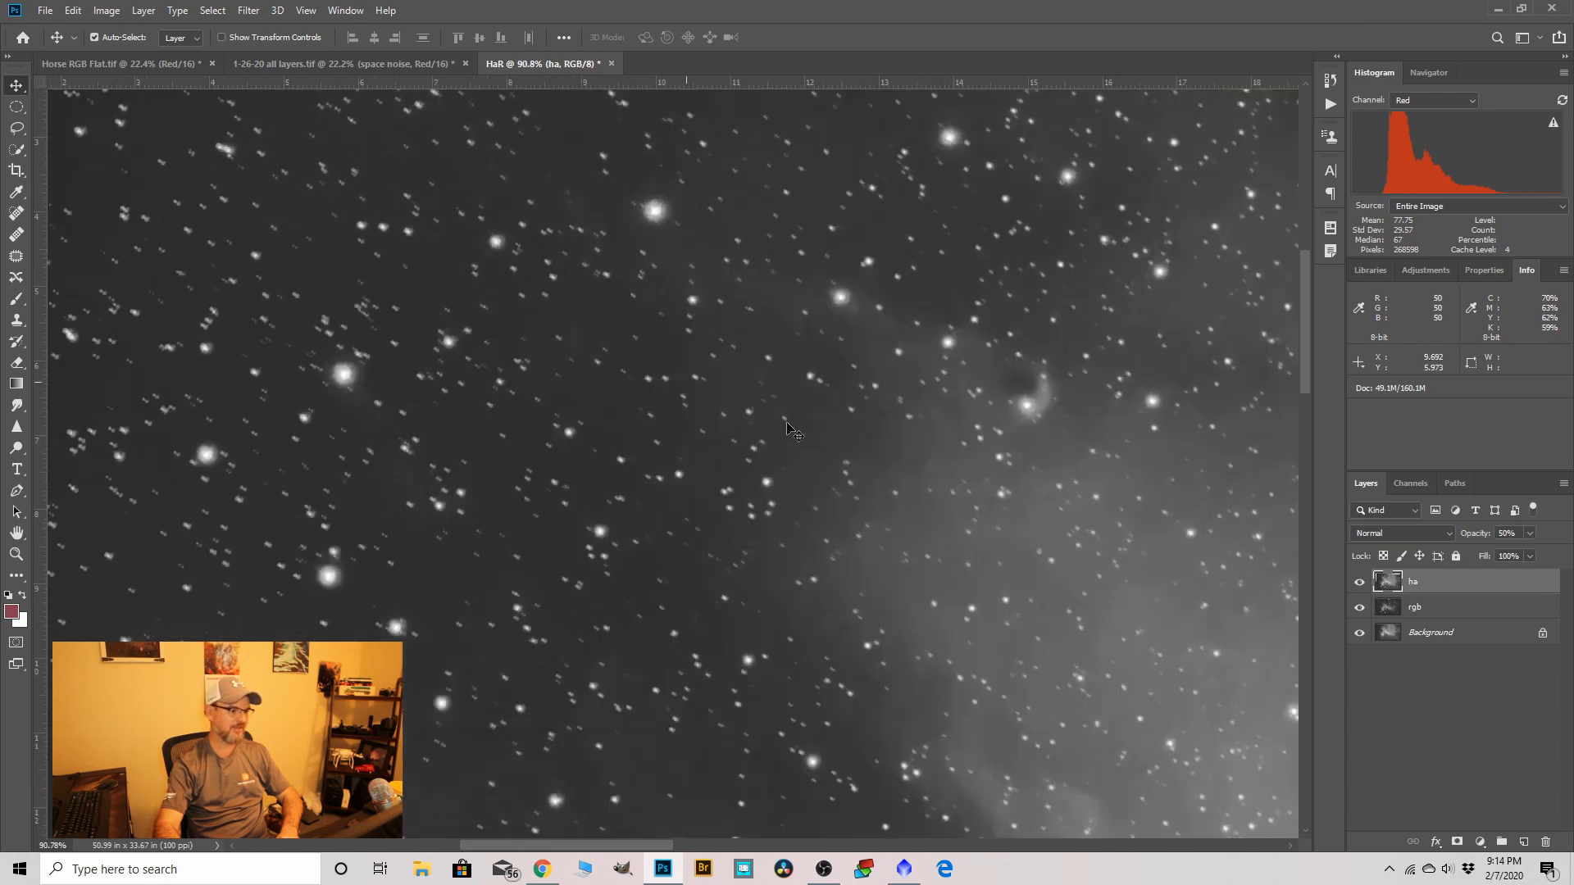
scroll(344, 246, up, 3)
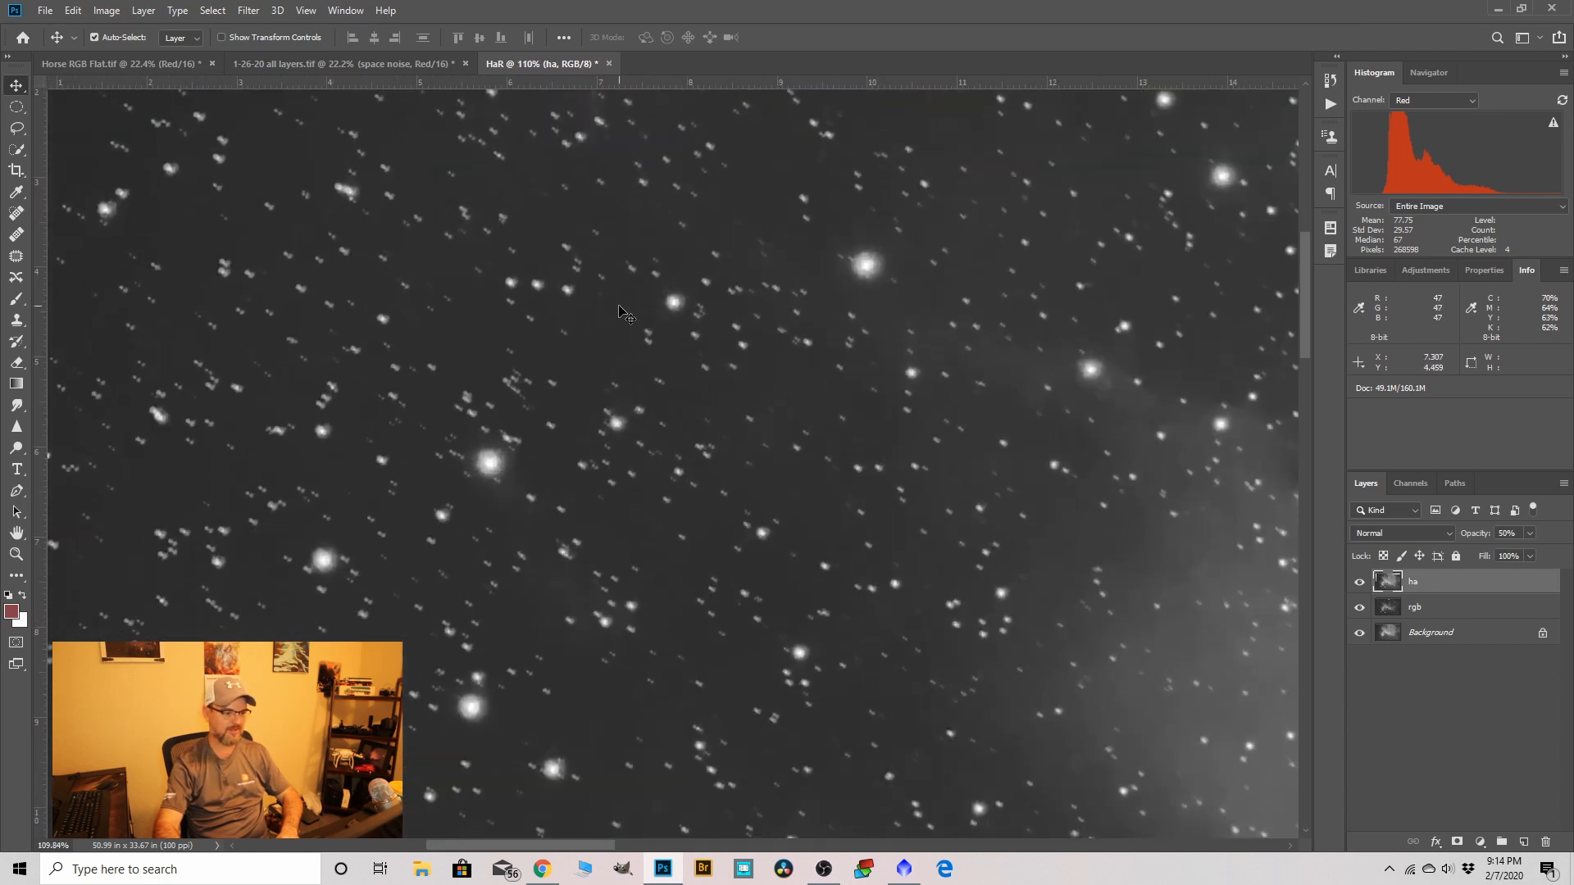
scroll(465, 321, down, 1)
scroll(697, 287, down, 1)
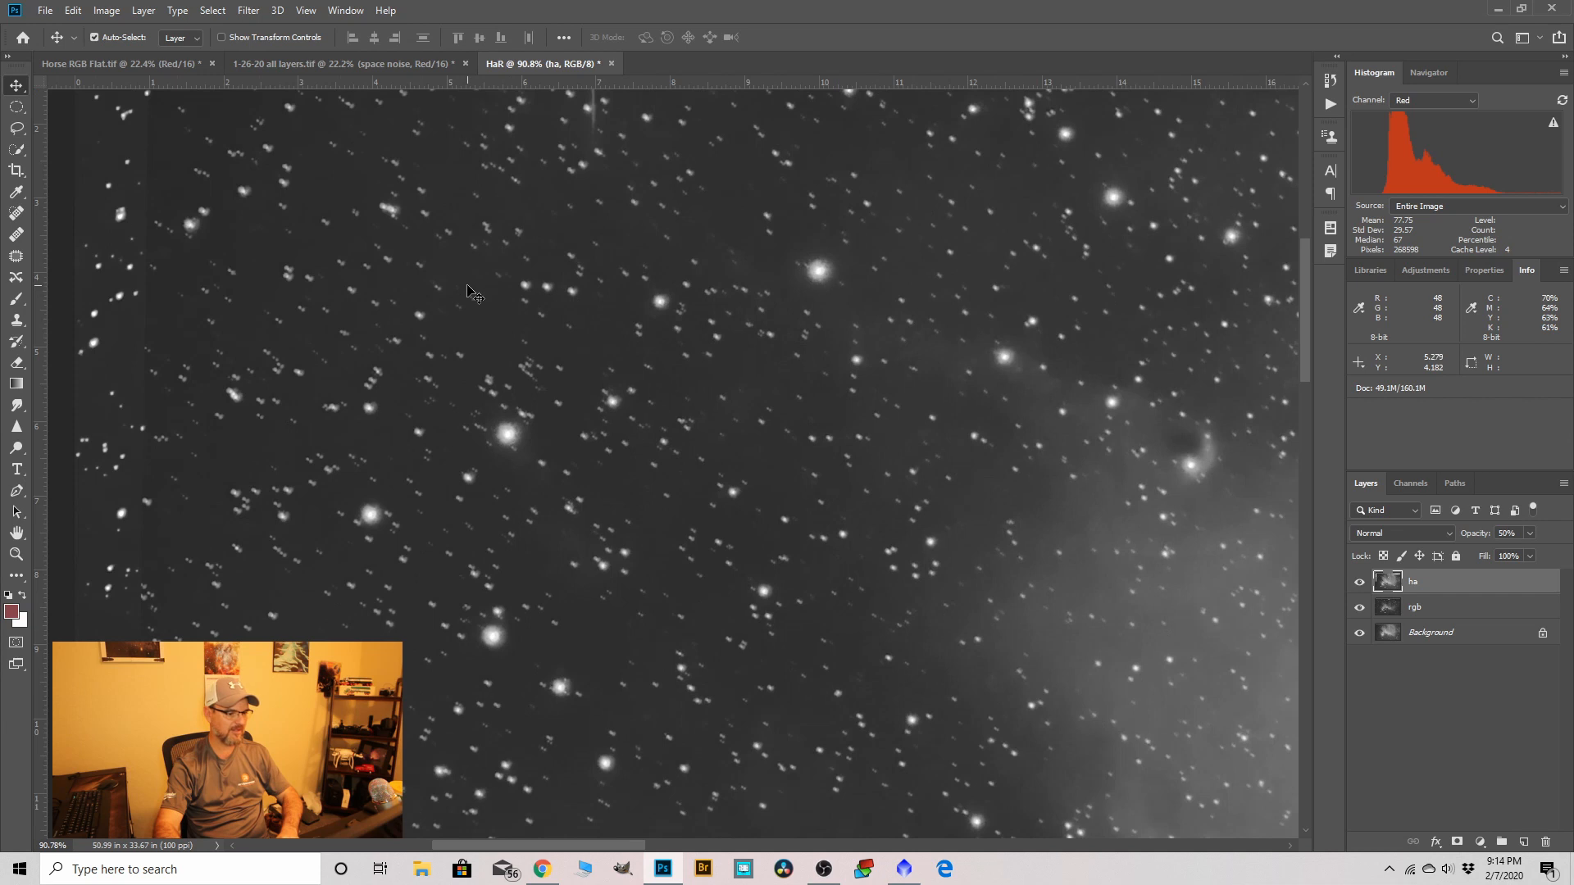
drag(476, 294, 466, 293)
scroll(377, 293, down, 12)
scroll(377, 293, down, 2)
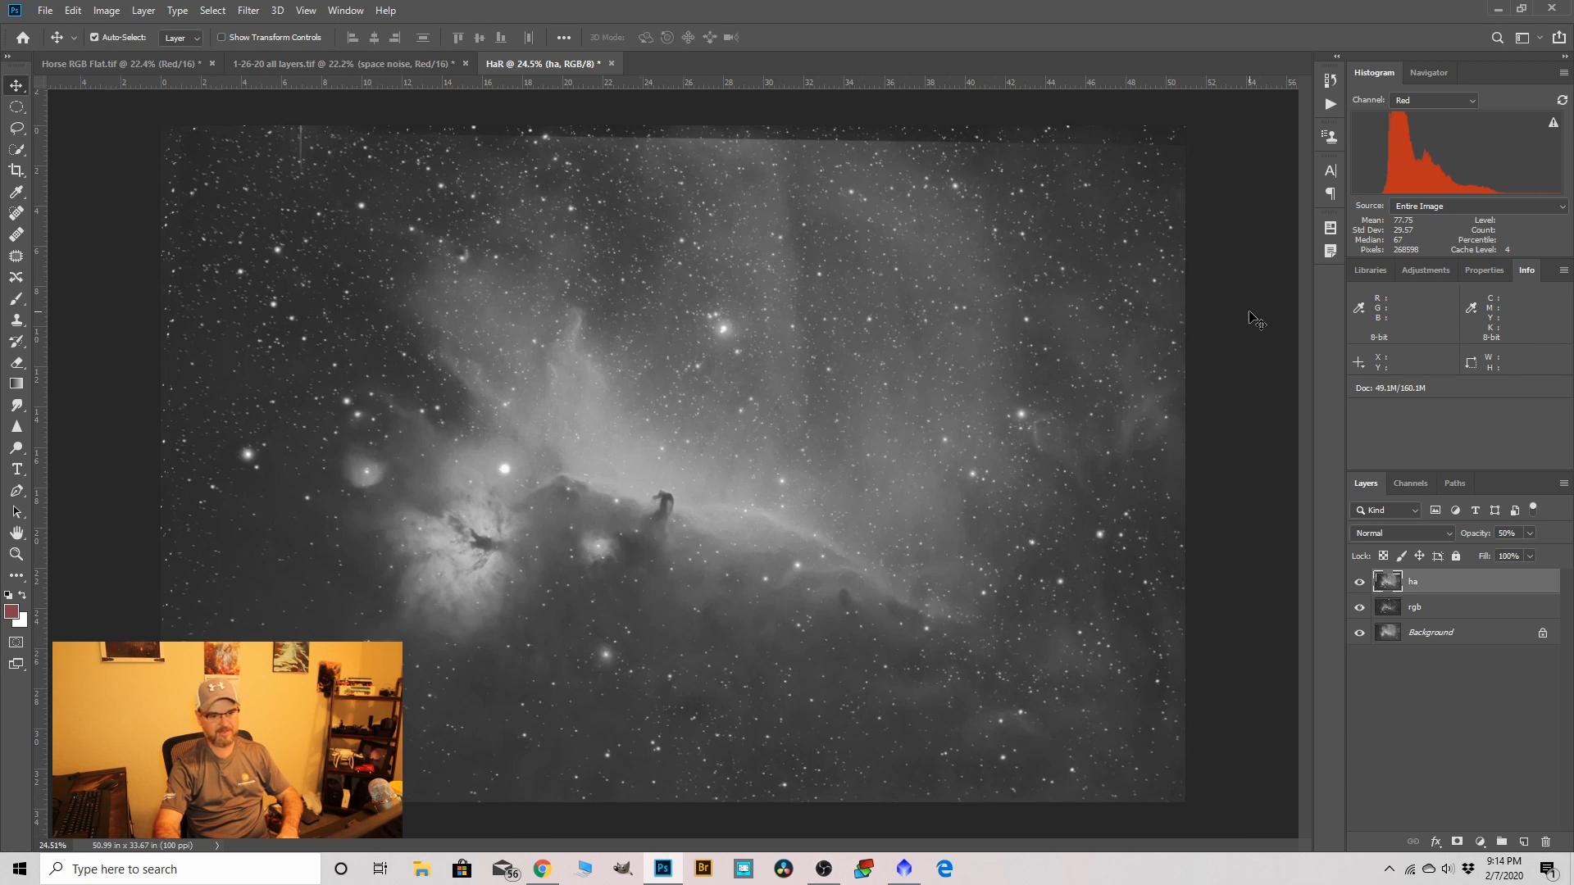
scroll(1254, 319, up, 12)
scroll(1239, 340, up, 2)
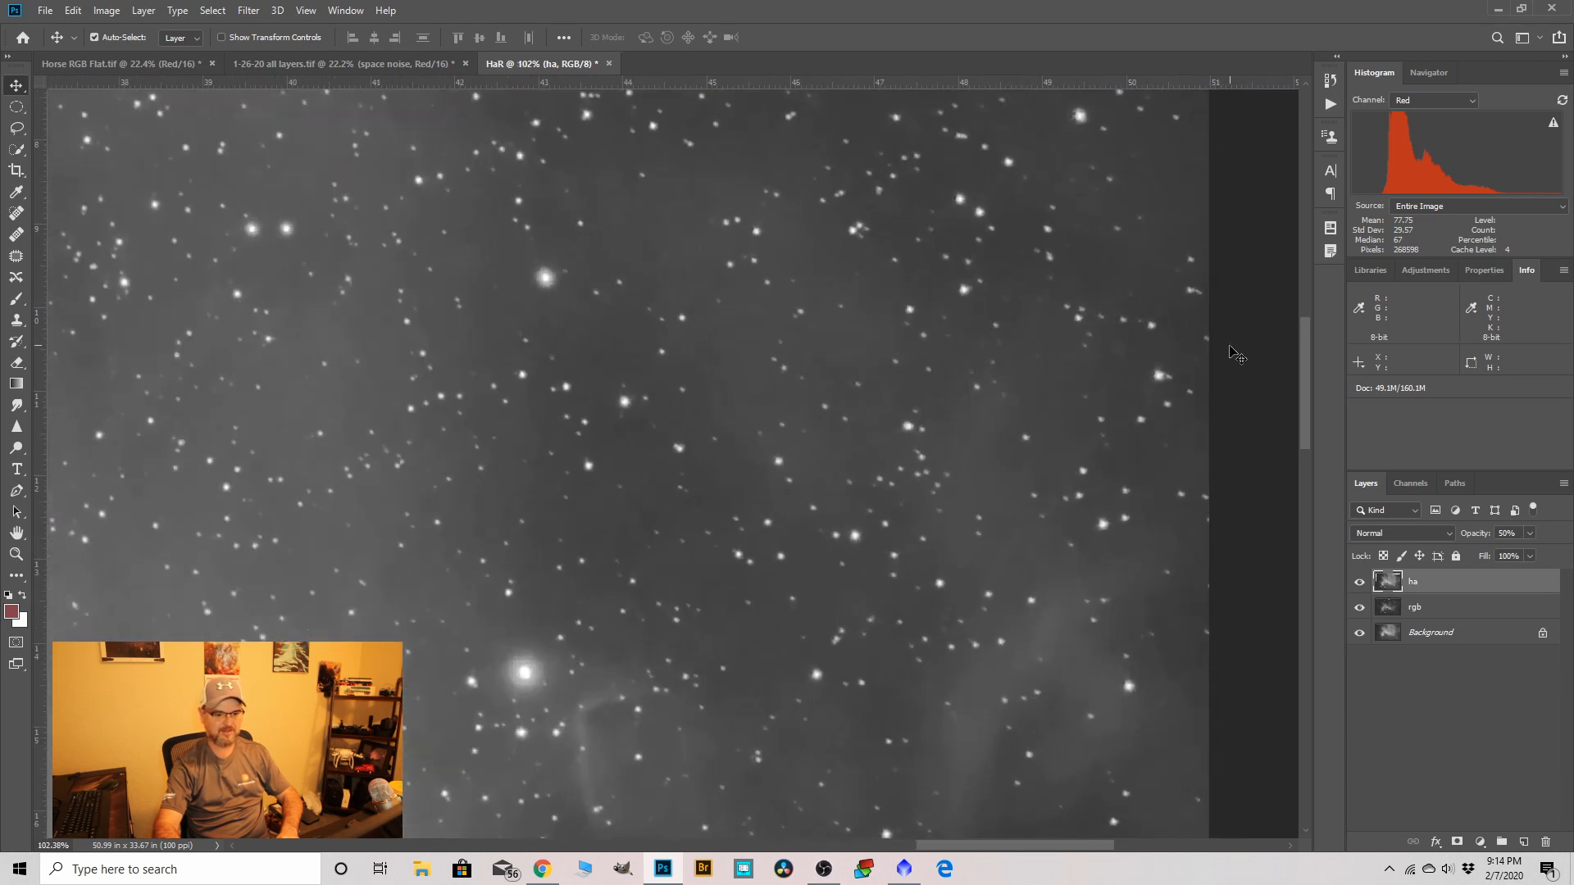
drag(1230, 347, 1171, 371)
scroll(1017, 373, down, 10)
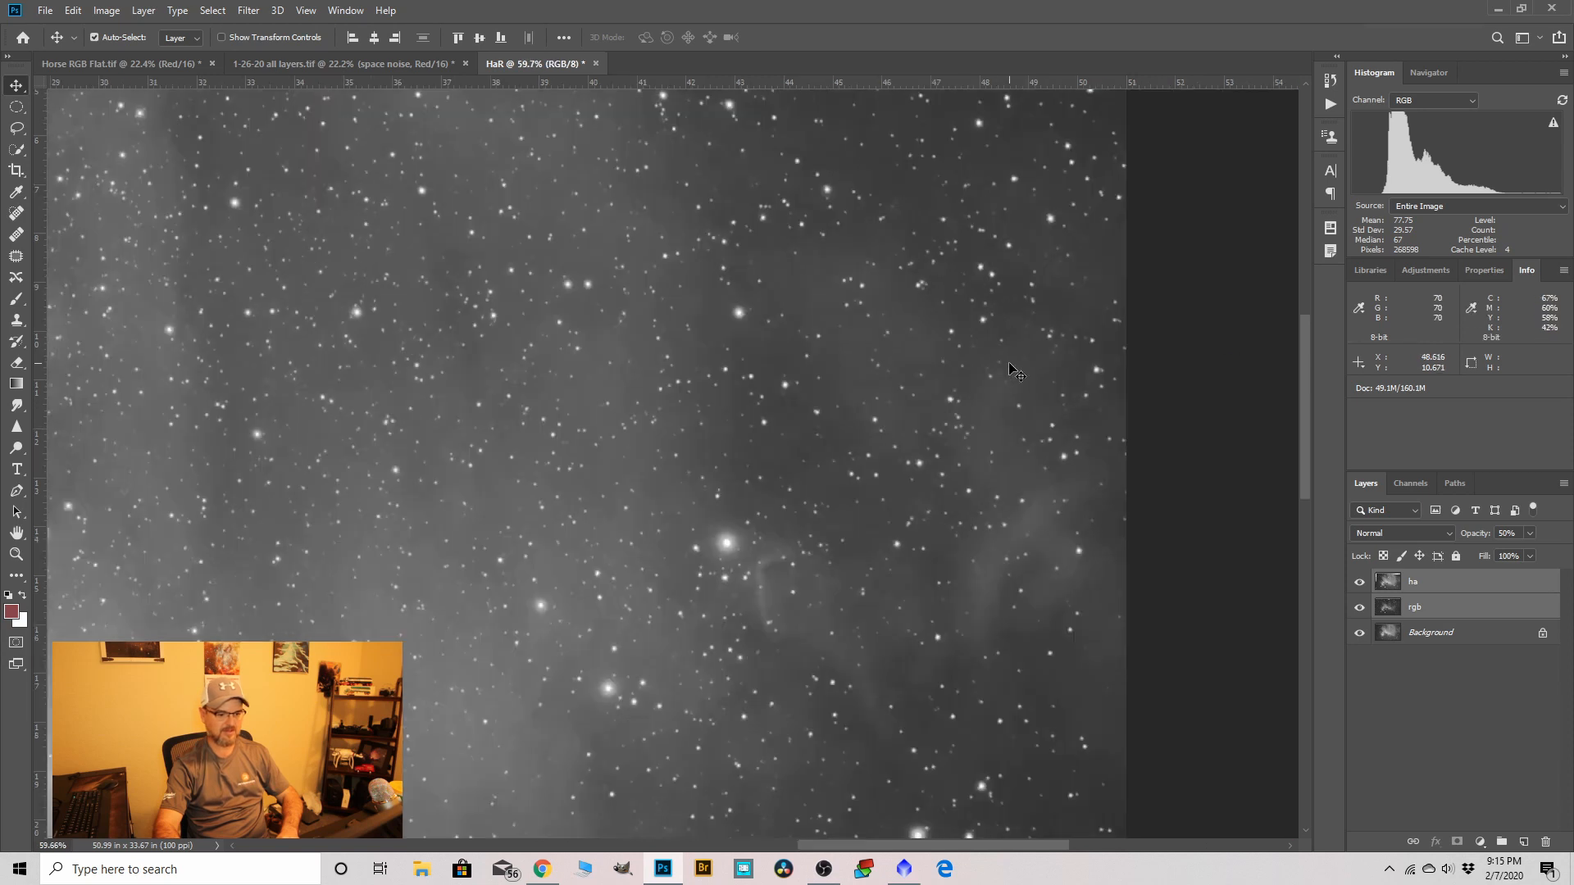
Select only the ha layer and nudge it very slightly to match the rgb stars near the image's right edge.
click(1430, 590)
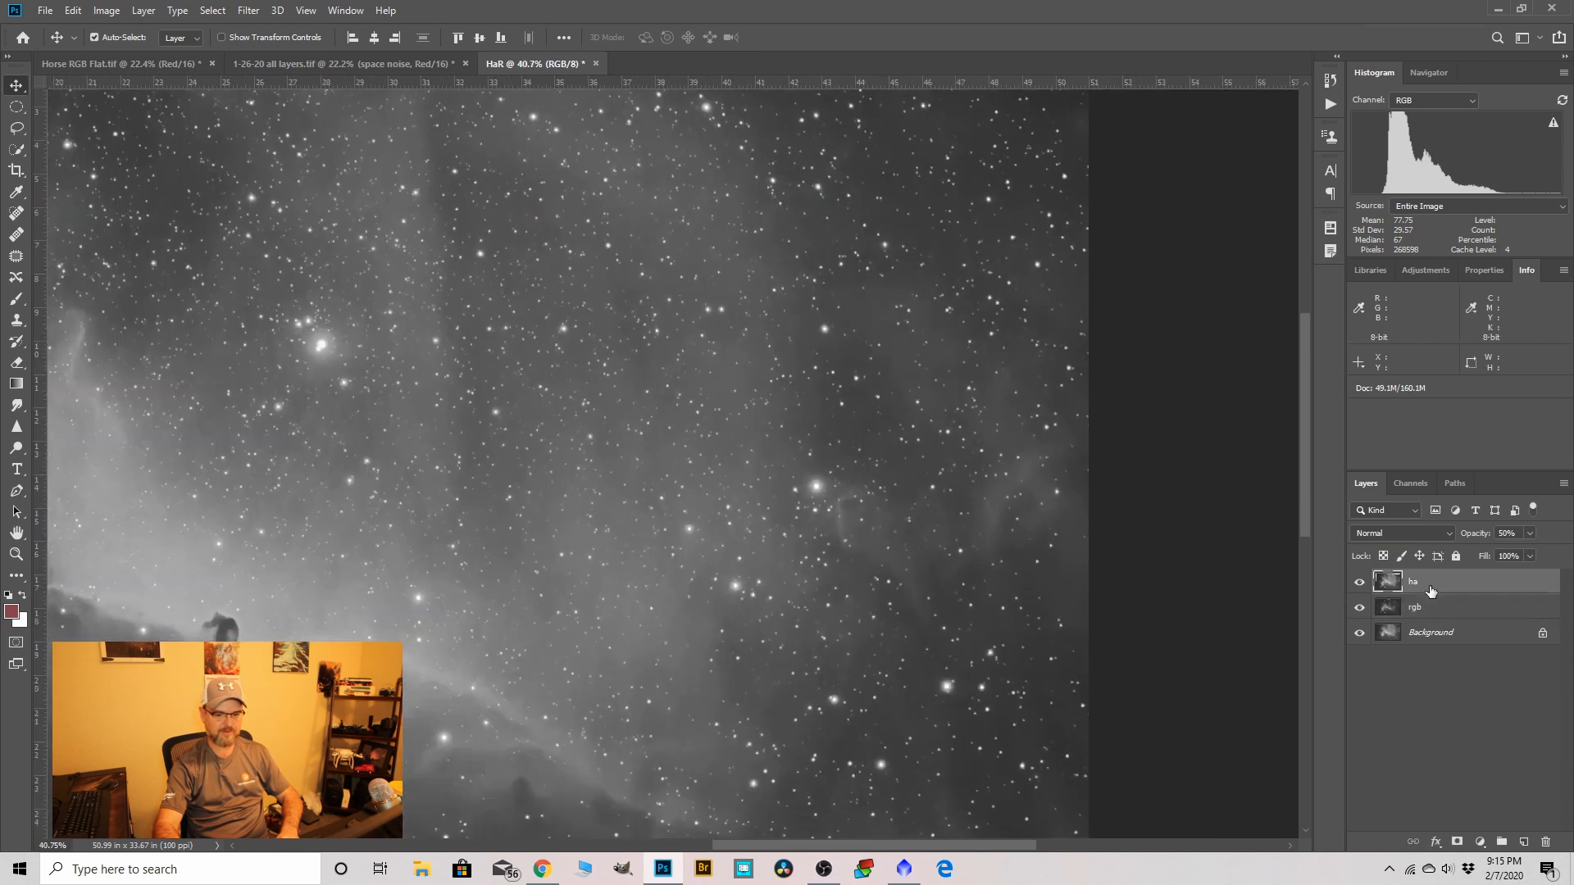
scroll(1065, 424, up, 8)
drag(1059, 412, 1060, 418)
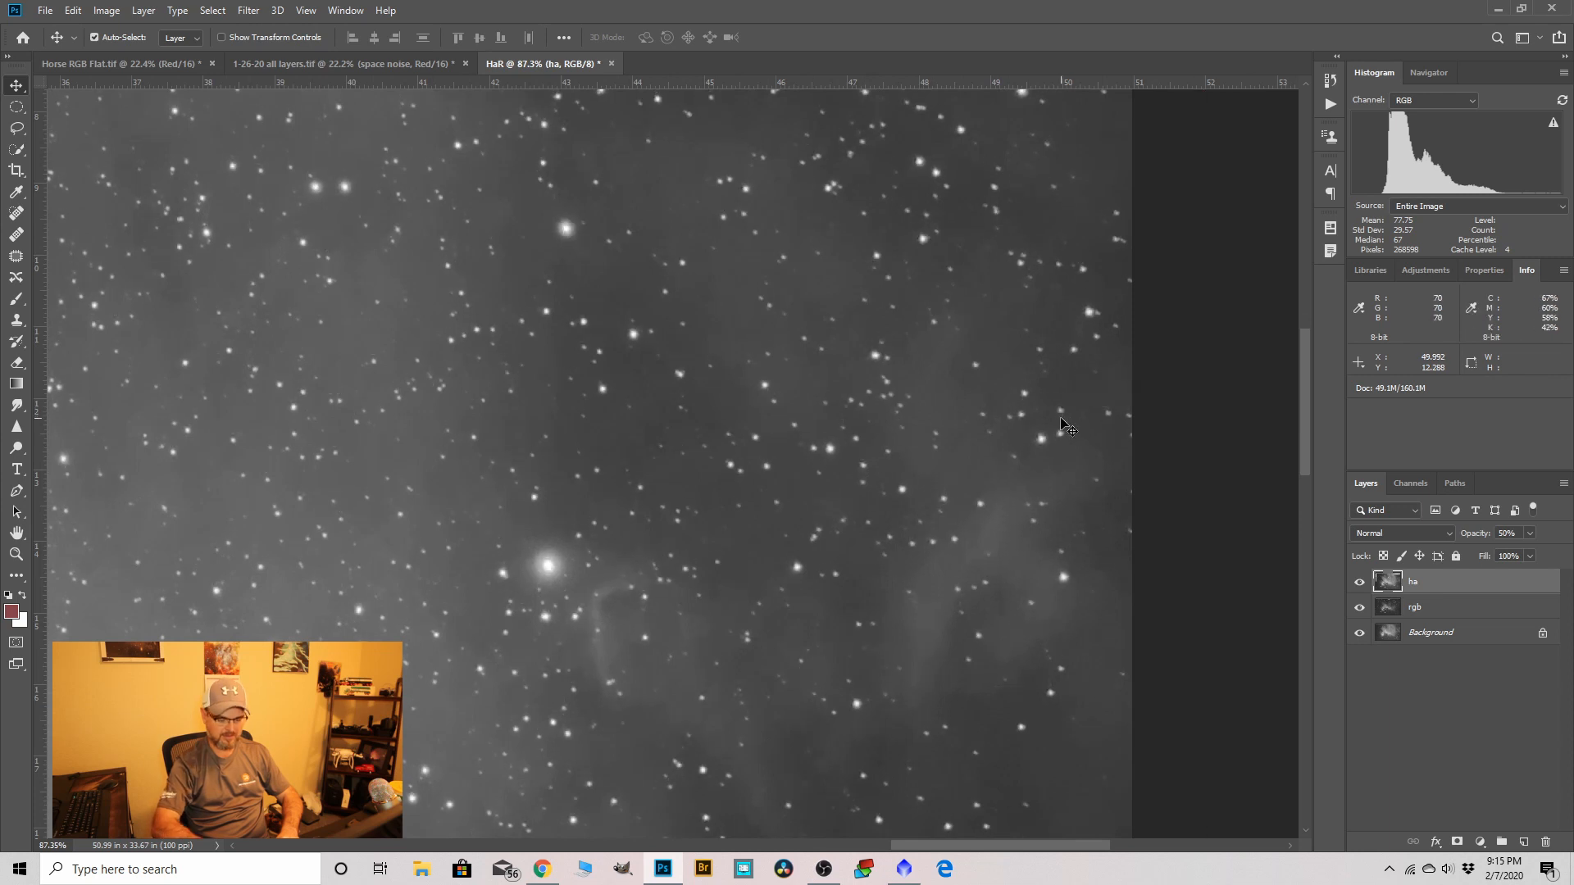
scroll(779, 376, down, 10)
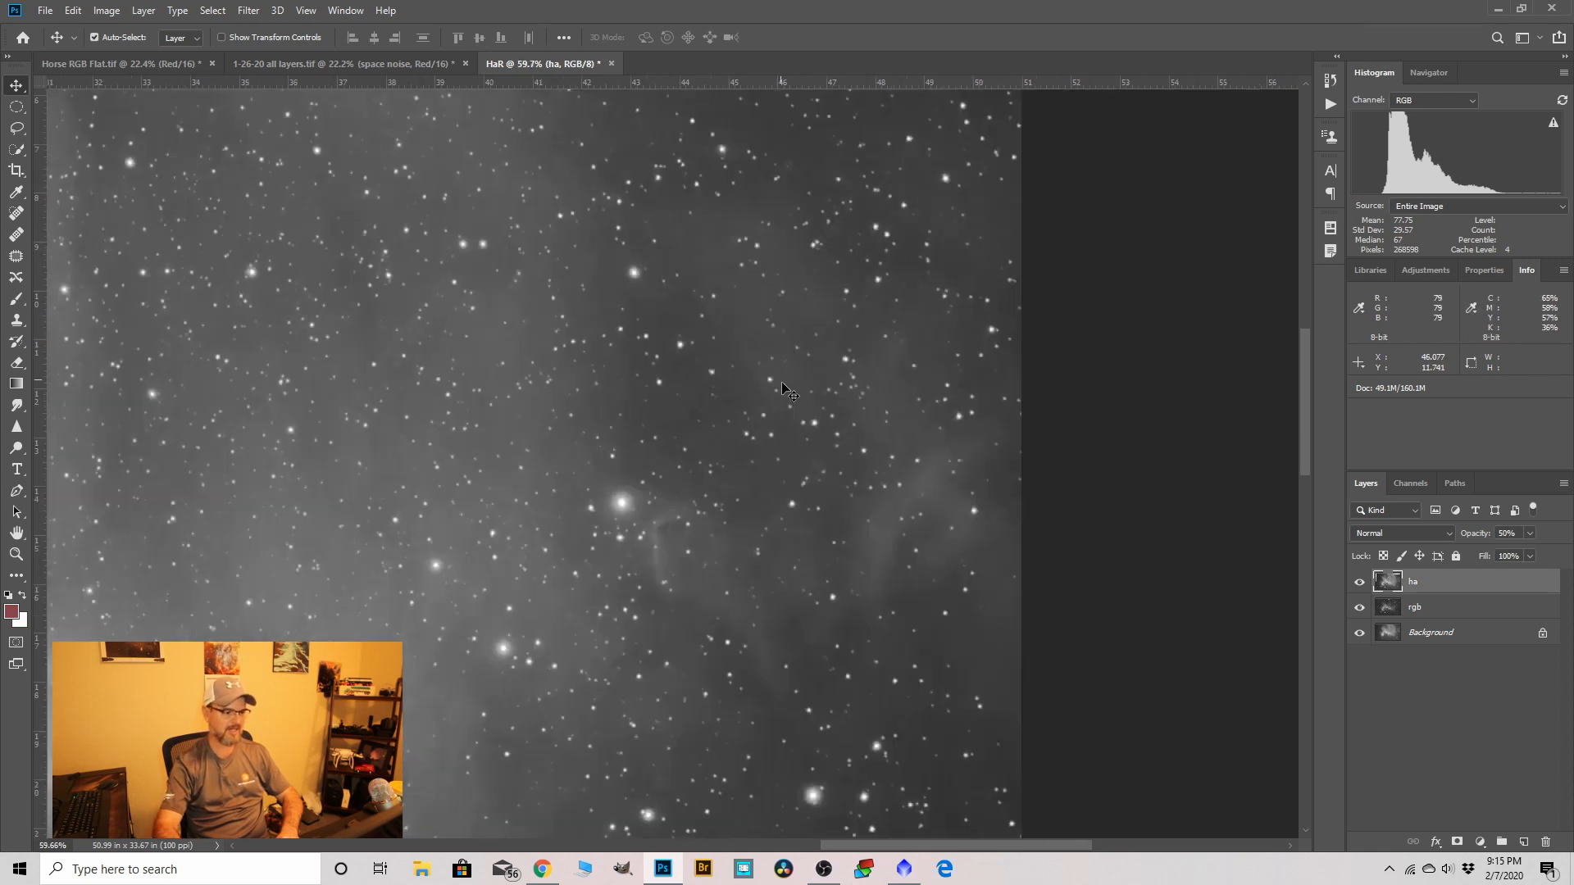
Examine the star alignment around the Horsehead, across the whole image and near the upper-left corner.
scroll(676, 532, up, 9)
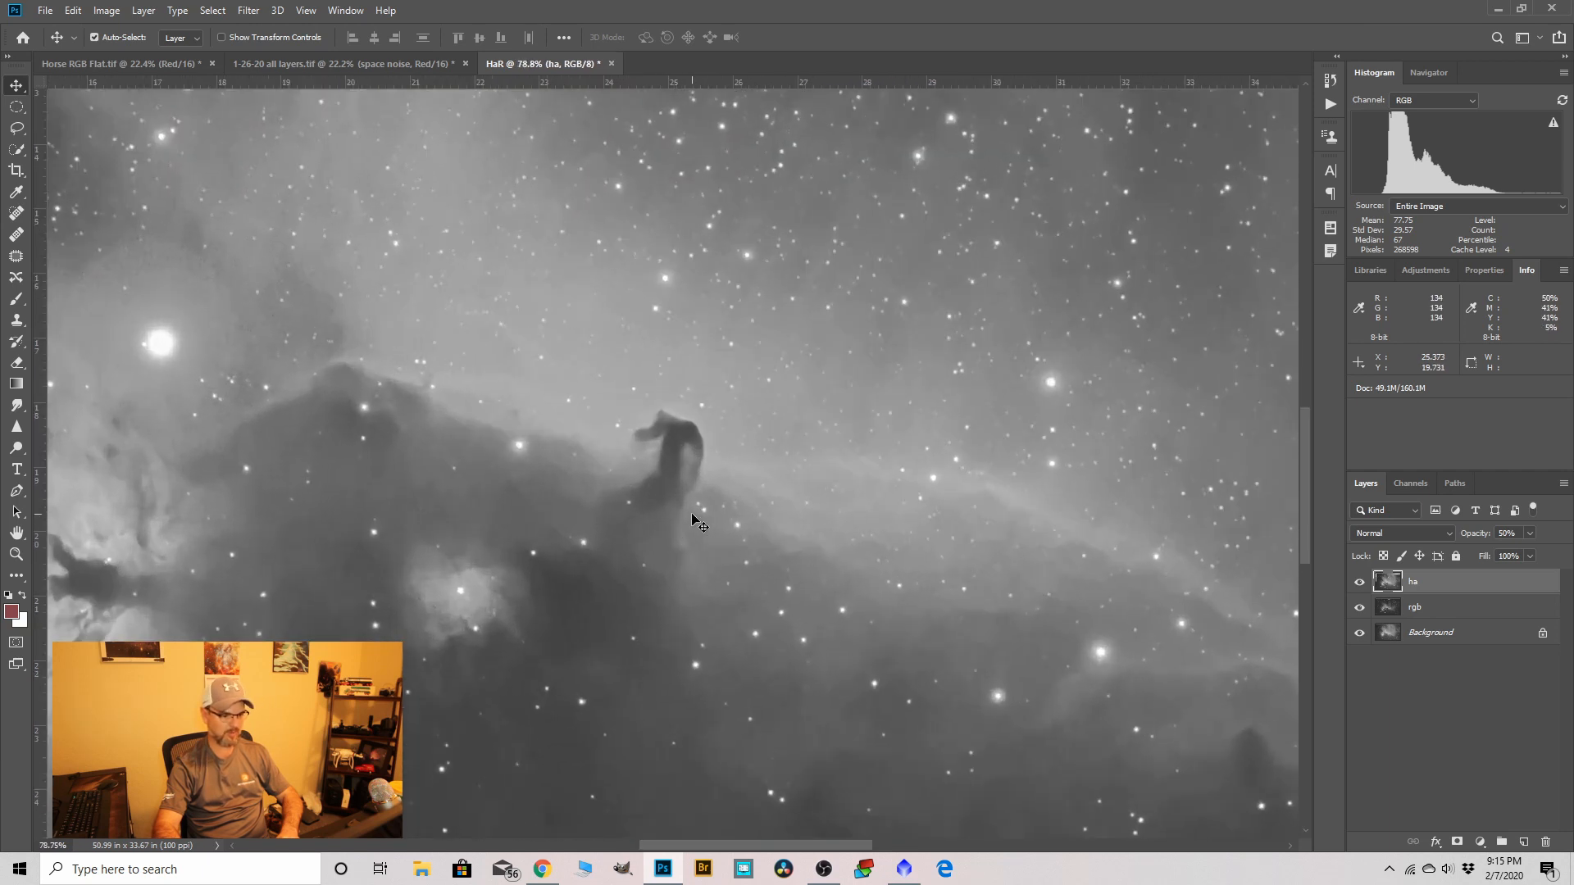
scroll(699, 522, up, 1)
scroll(680, 402, down, 7)
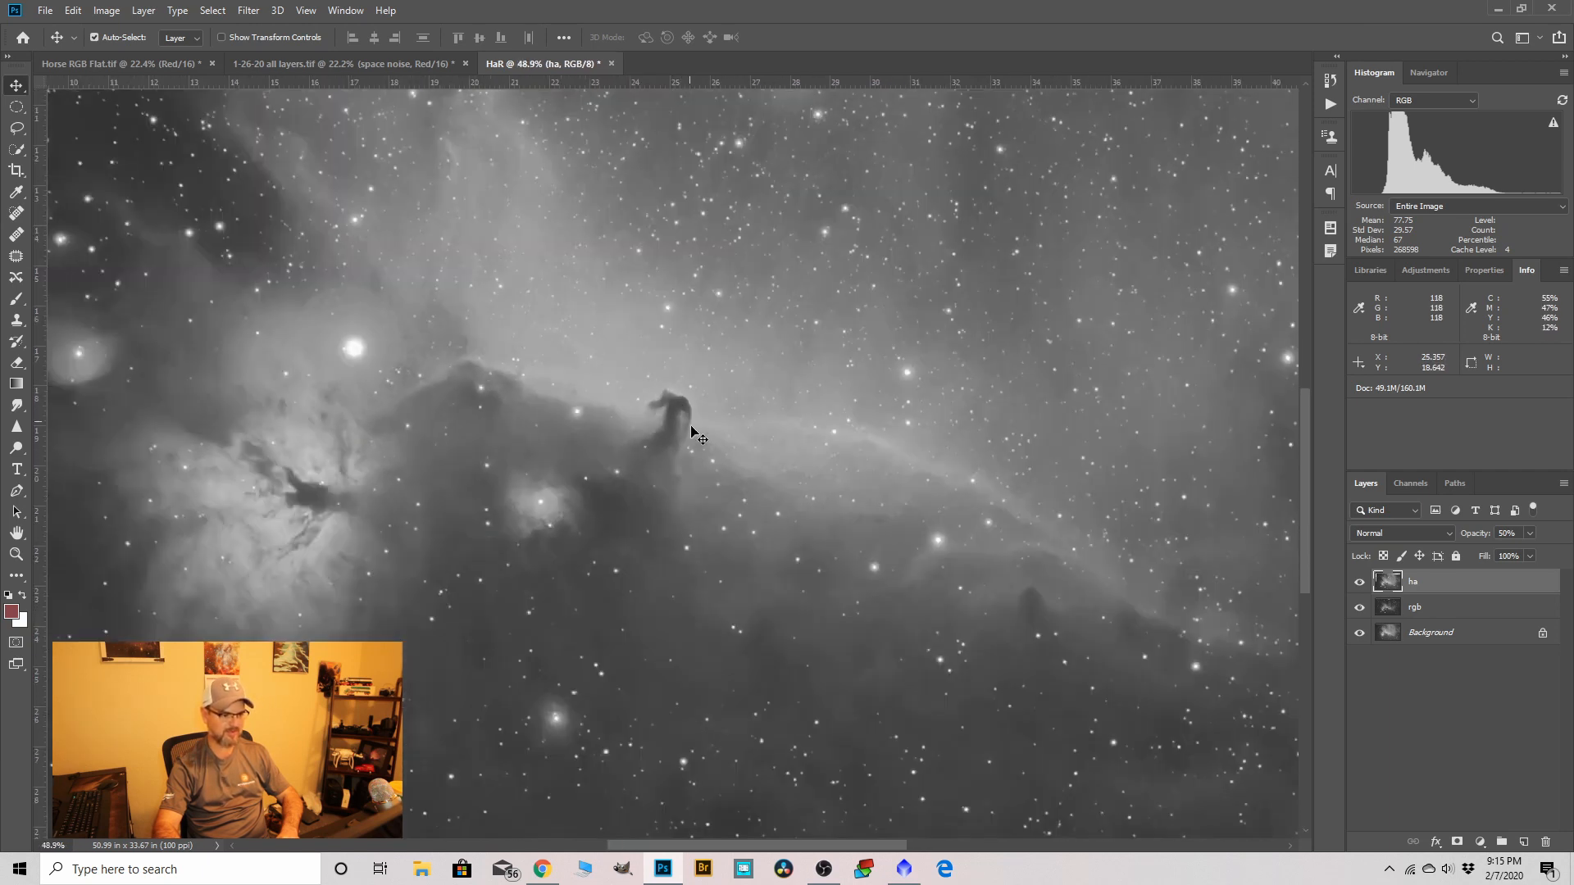
scroll(779, 467, down, 1)
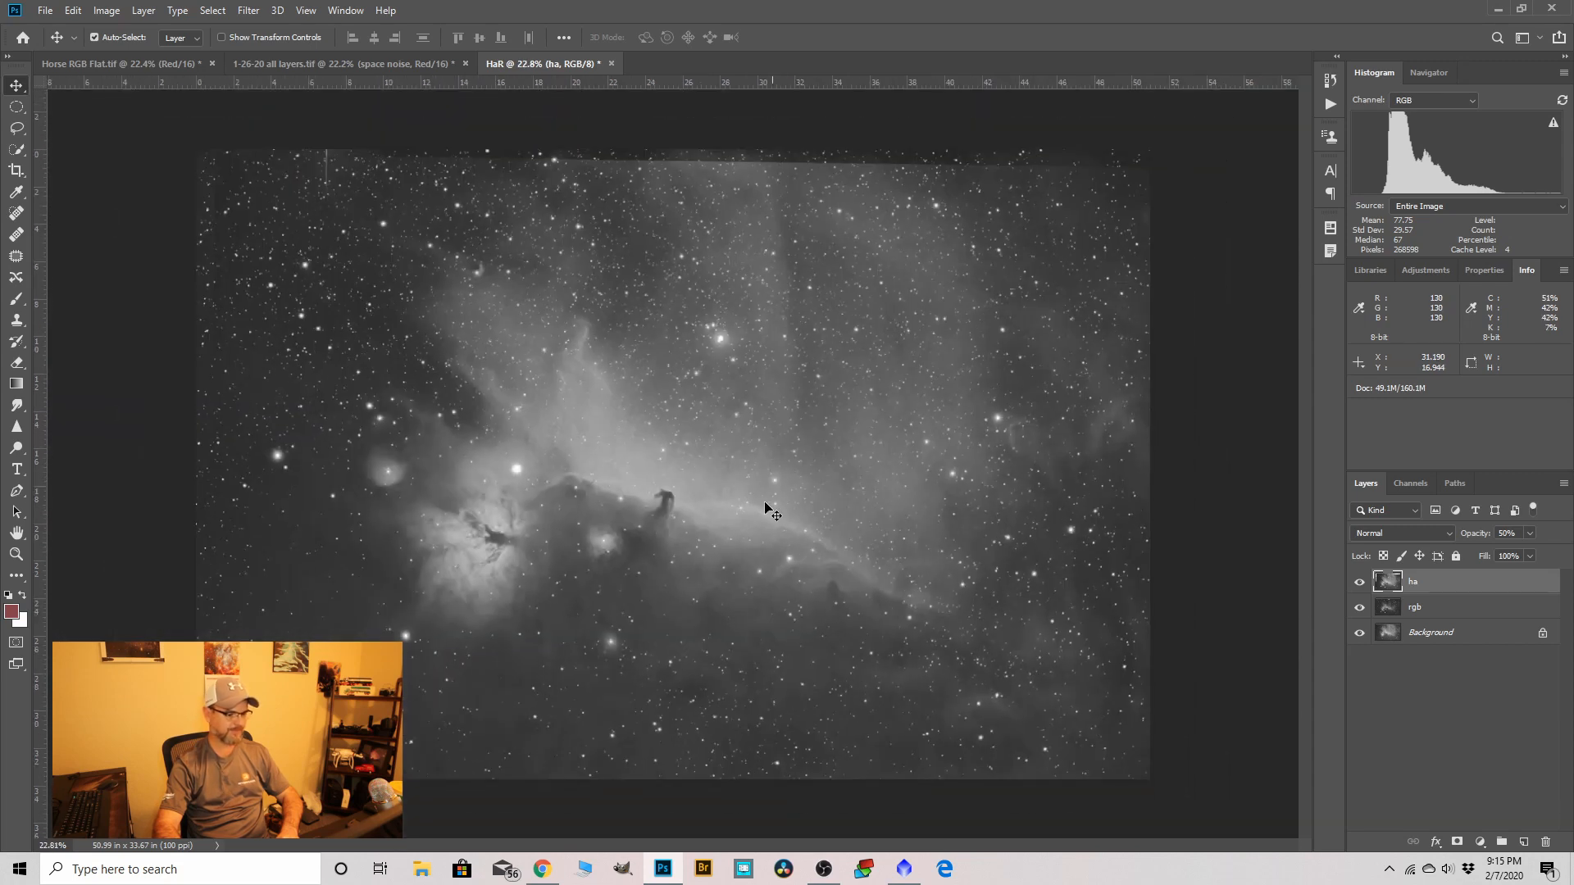
scroll(491, 369, up, 1)
scroll(311, 299, down, 1)
scroll(197, 219, up, 5)
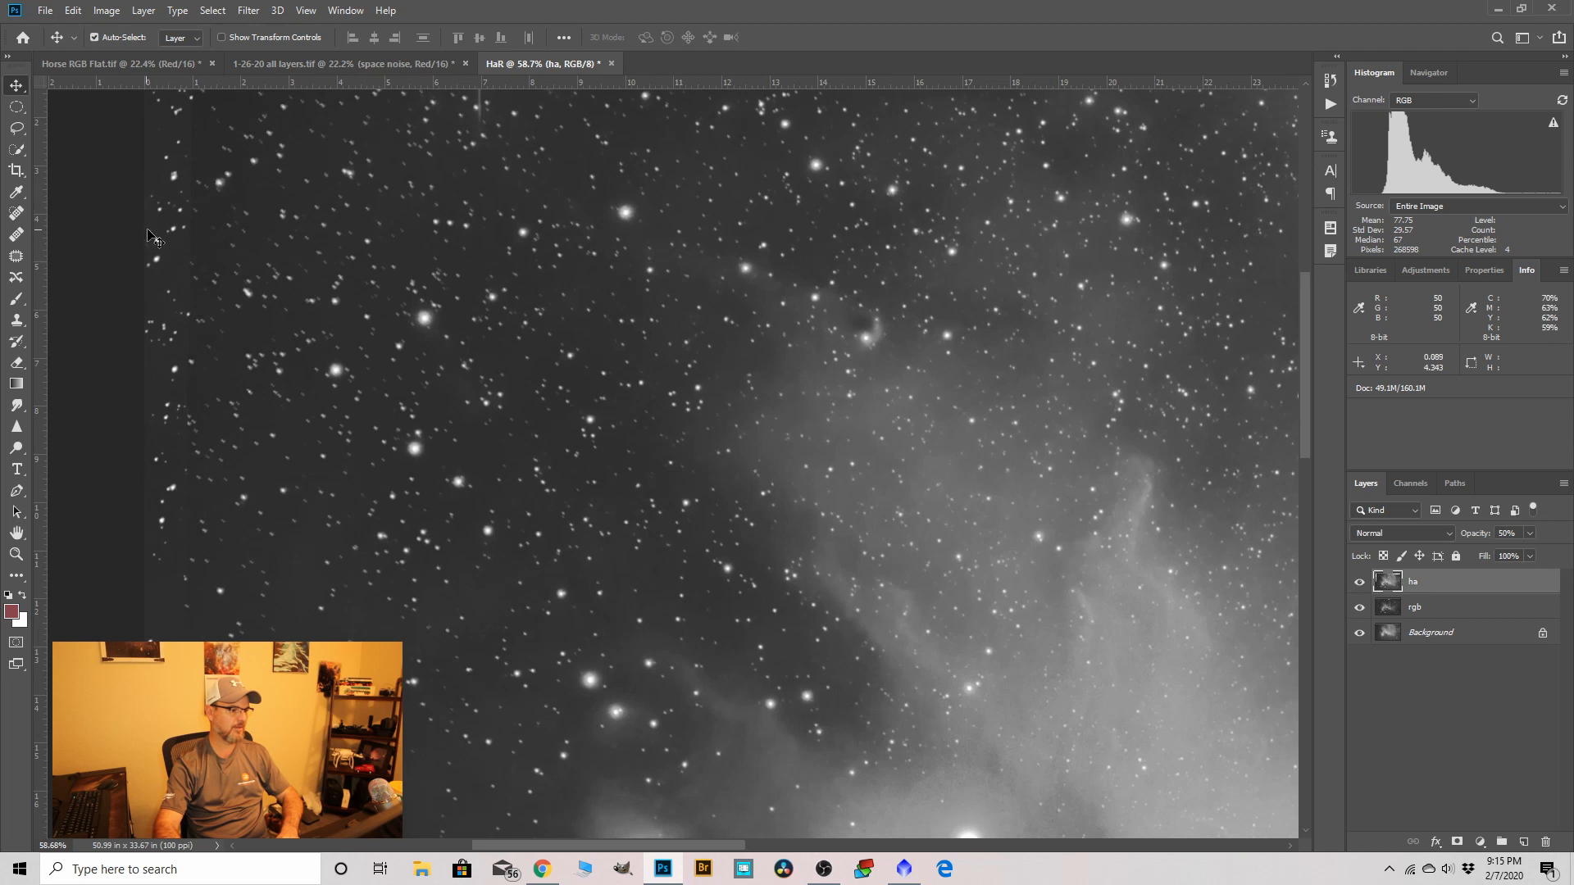
scroll(318, 326, down, 2)
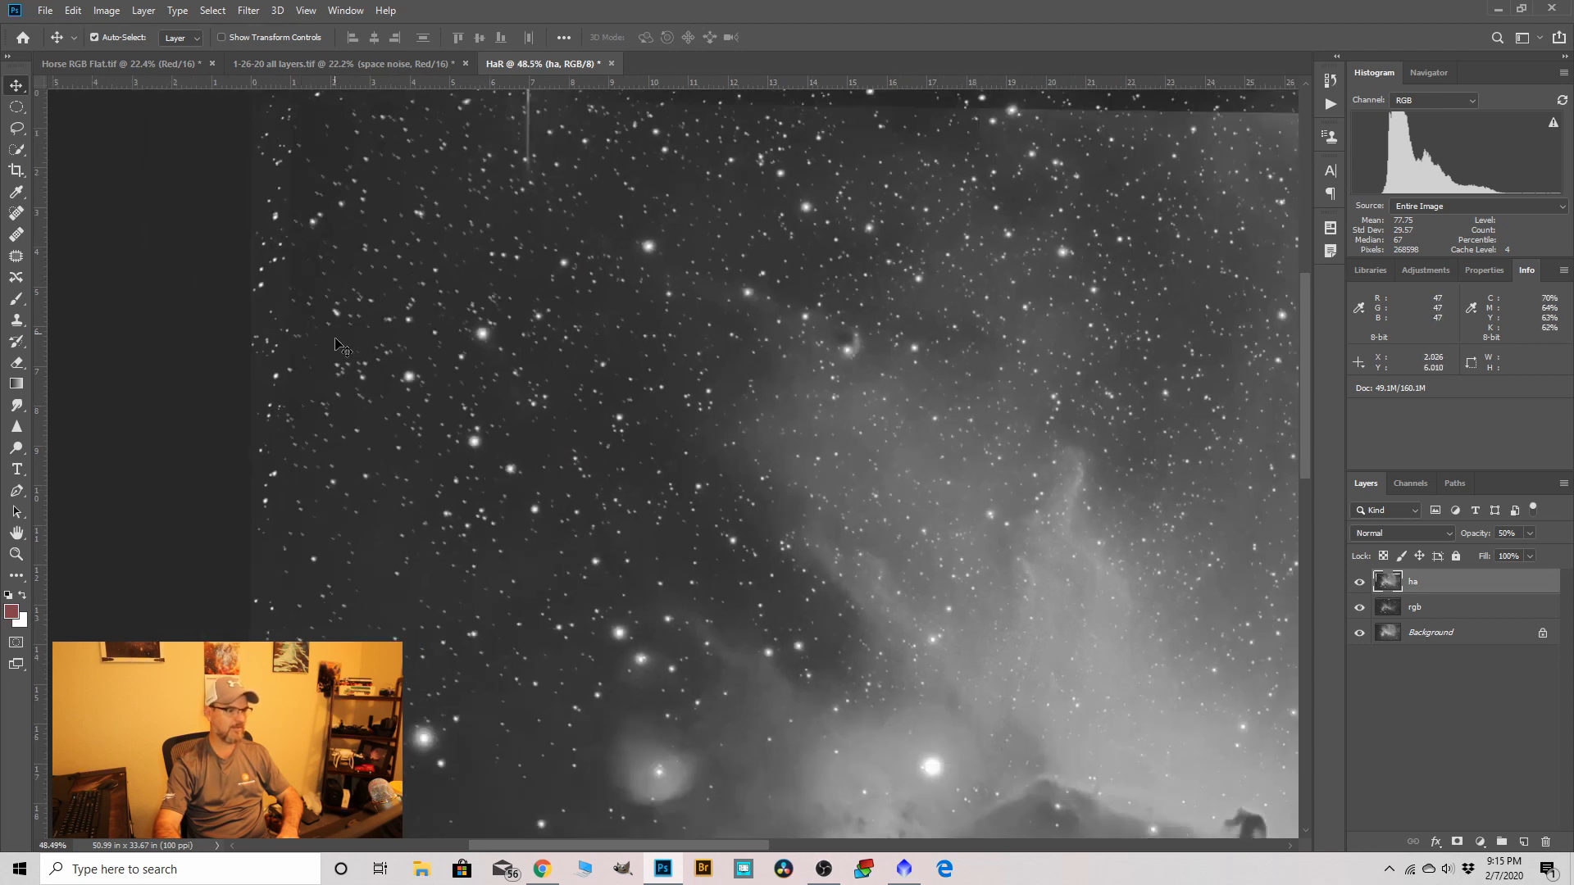
scroll(321, 156, up, 2)
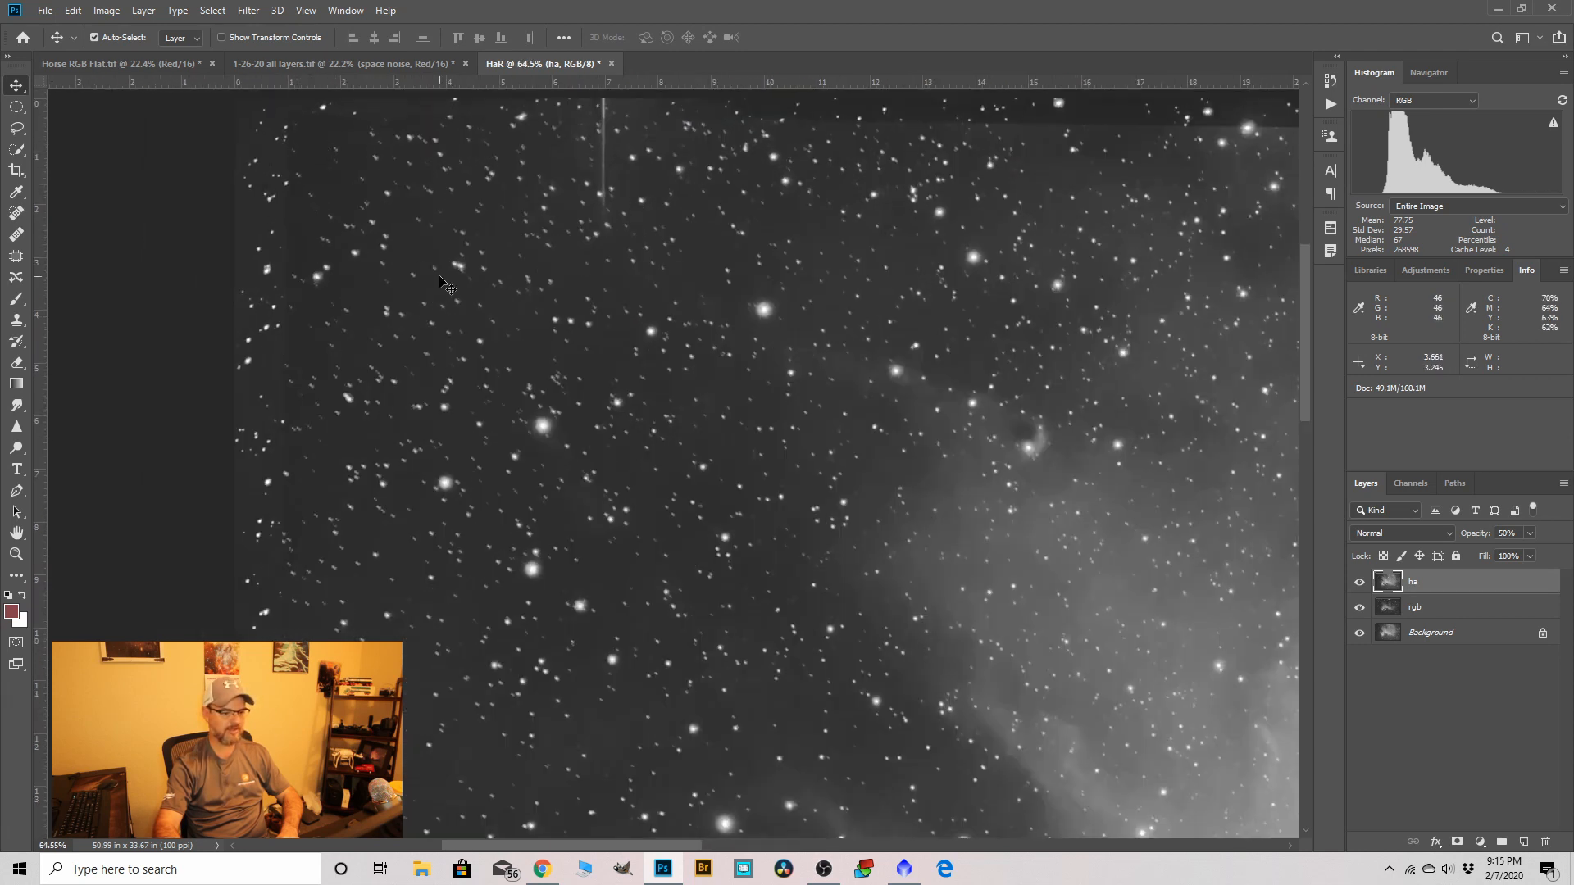
scroll(508, 328, down, 3)
Start a Warp transform on the ha layer and shift its lower left-edge control point slightly right to merge the doubled stars.
key(ctrl+t)
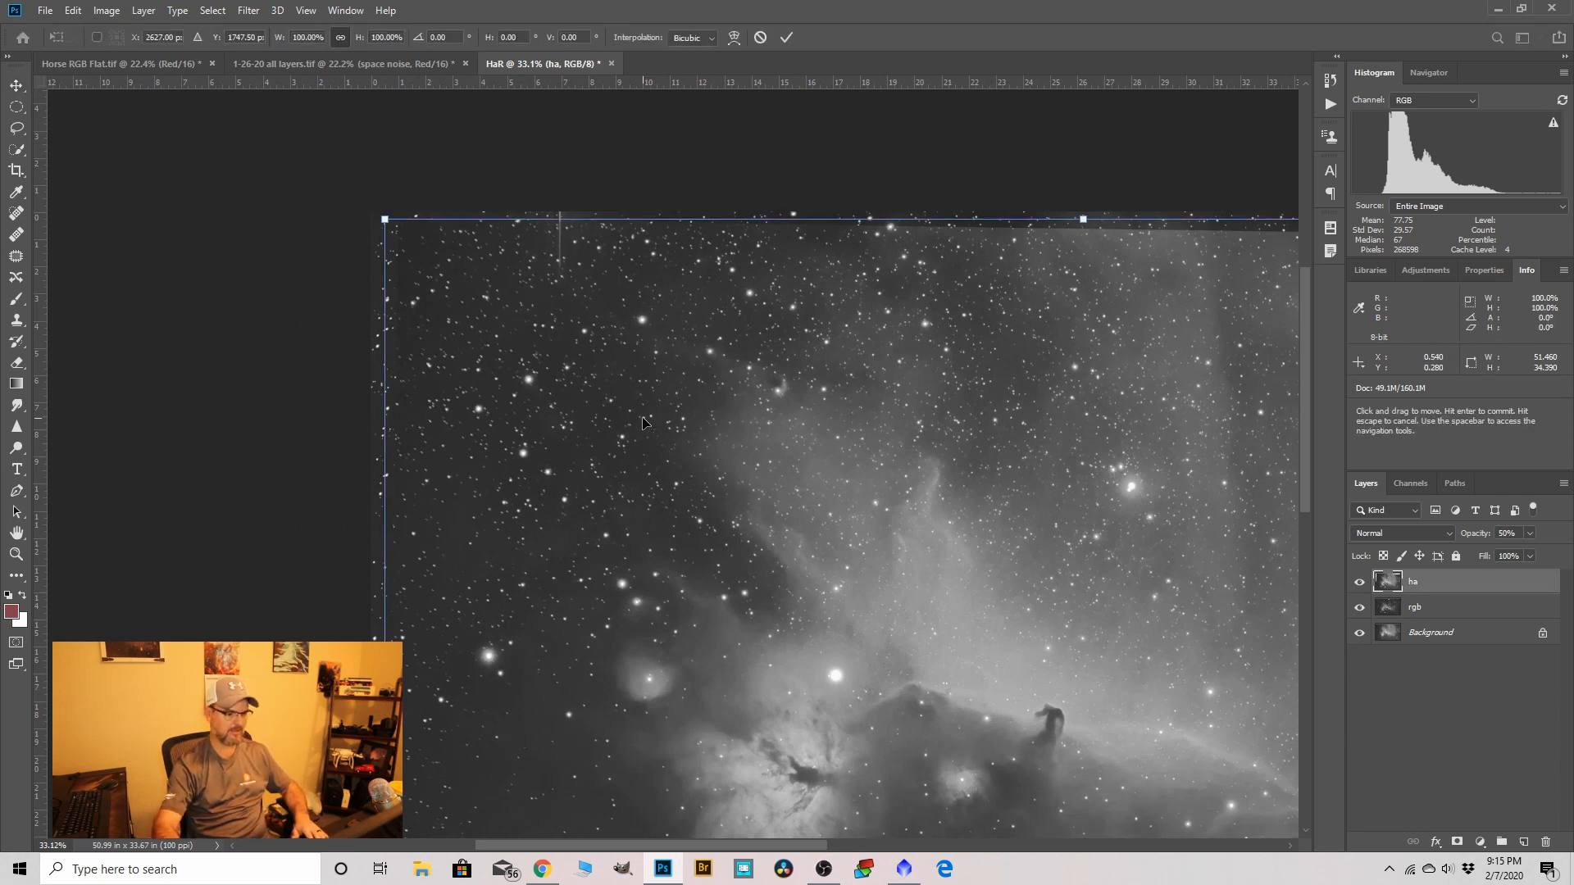
scroll(644, 422, down, 2)
right_click(661, 427)
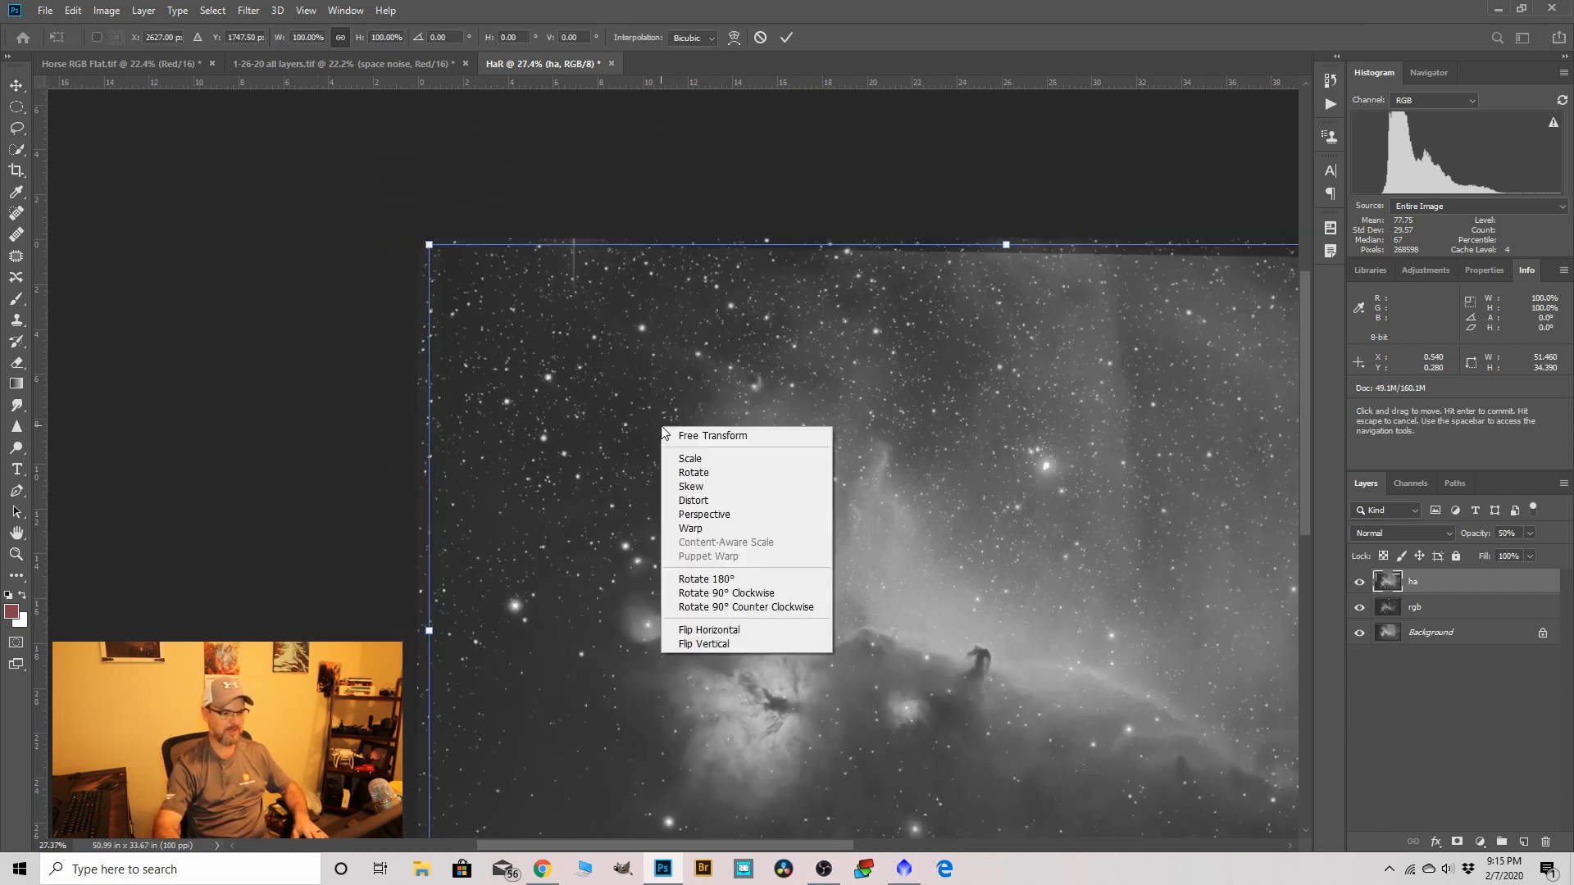
click(706, 528)
scroll(550, 262, down, 2)
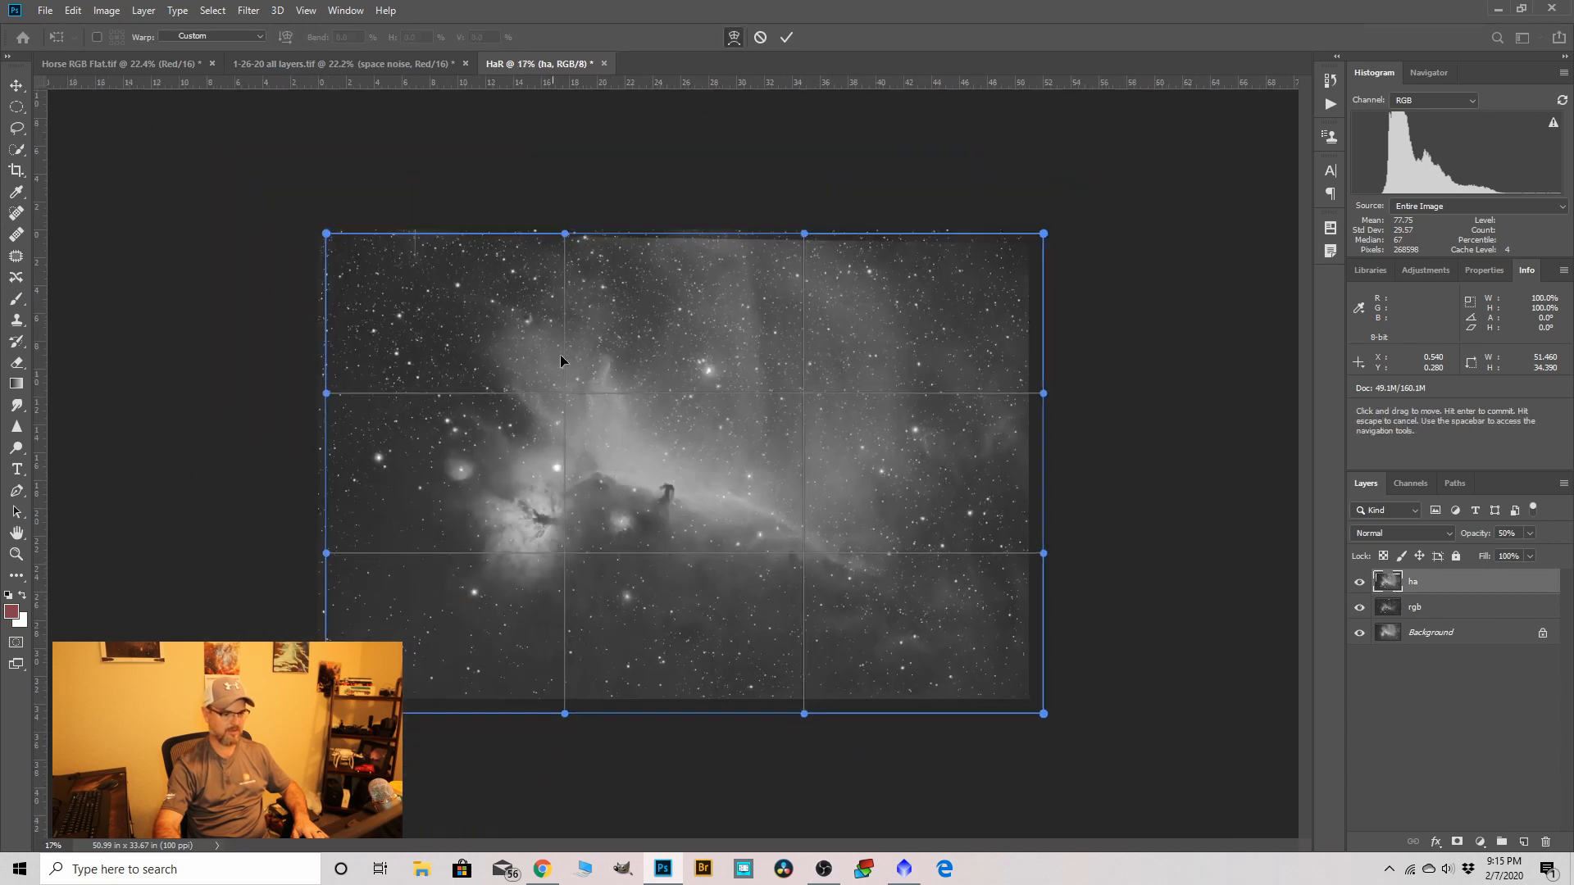
scroll(553, 287, up, 3)
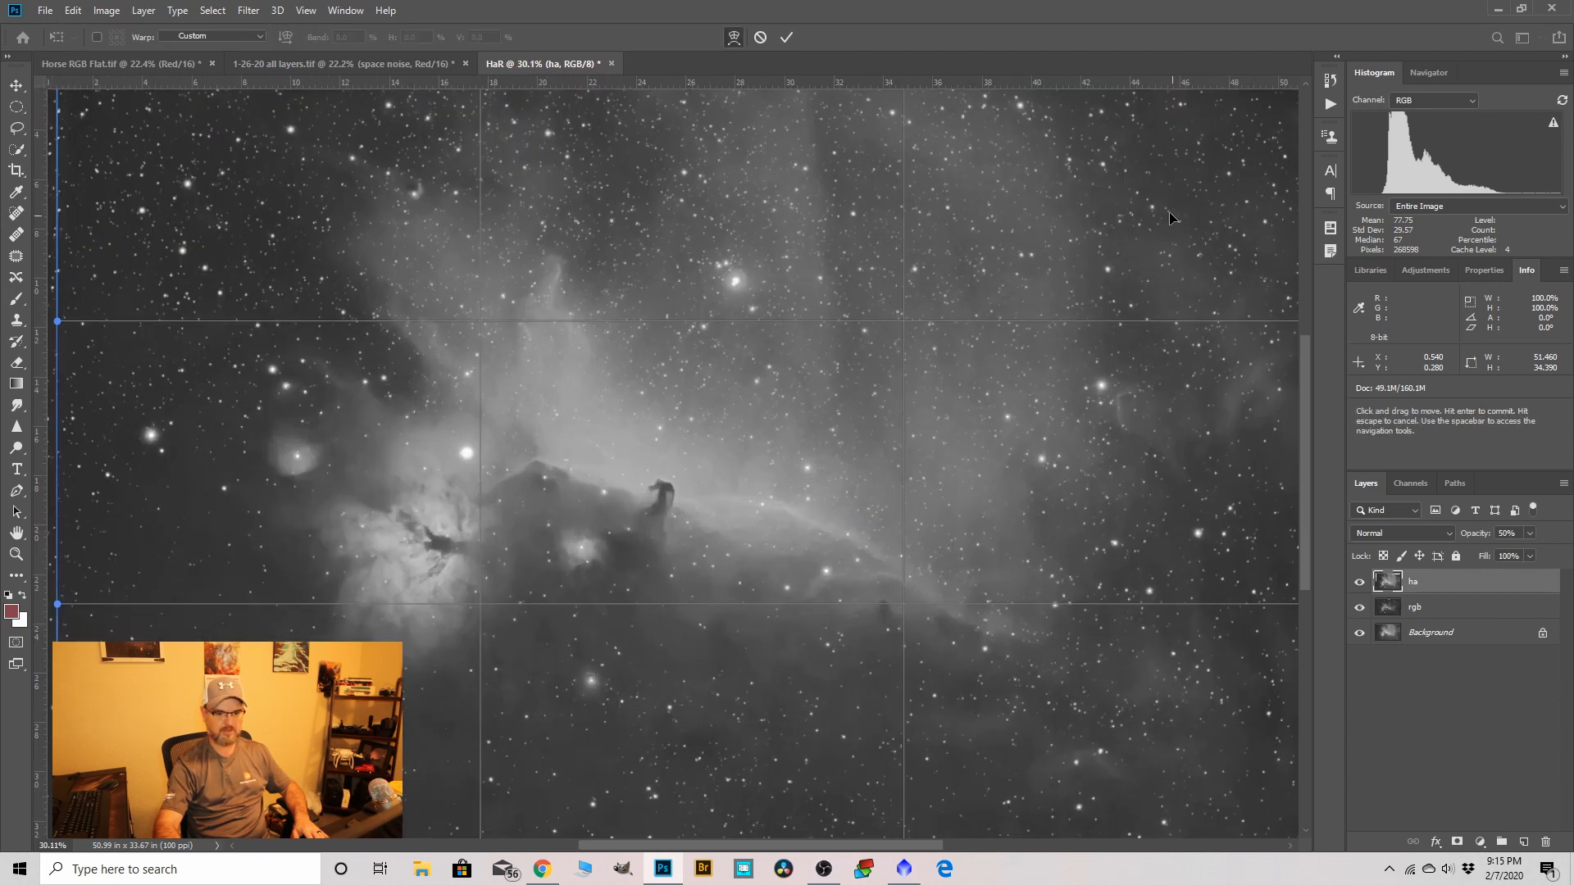
scroll(738, 643, down, 1)
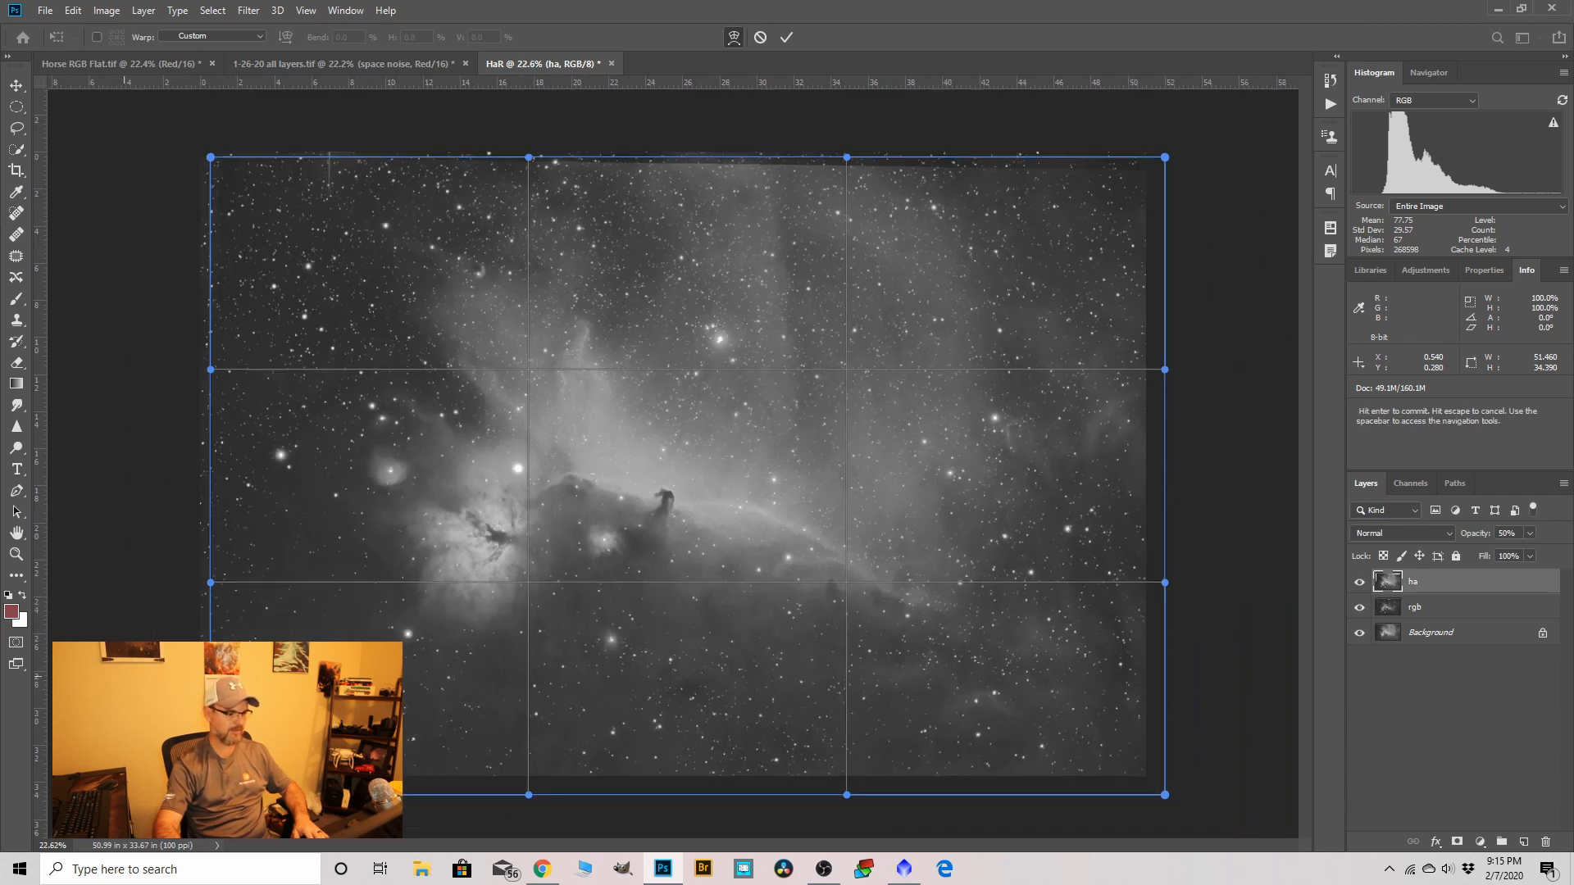
scroll(223, 594, up, 3)
scroll(237, 597, up, 3)
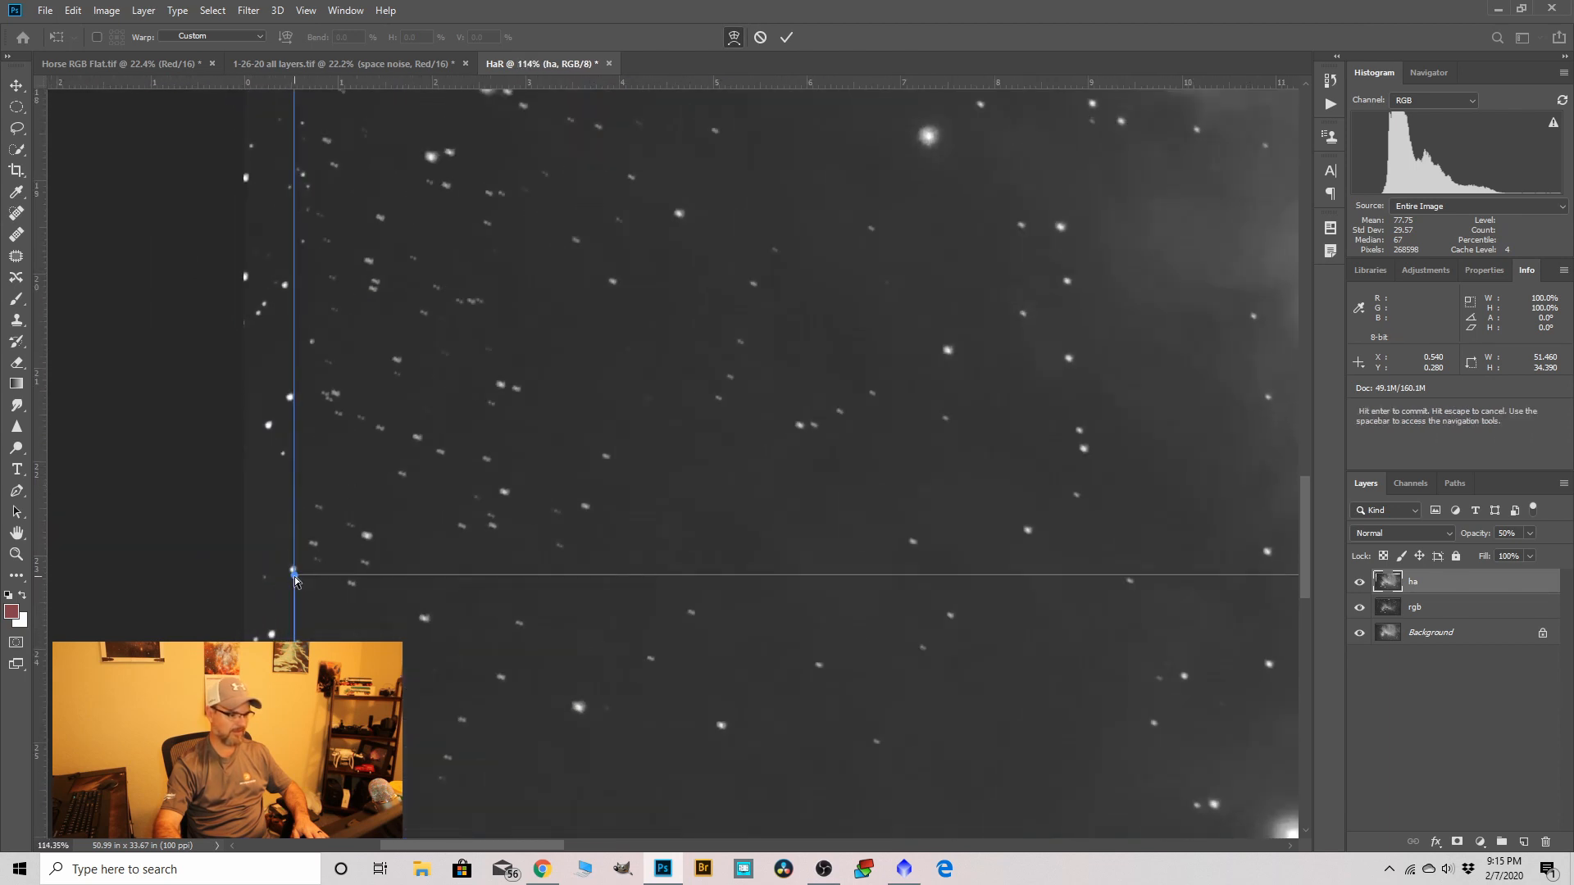
drag(301, 582, 305, 583)
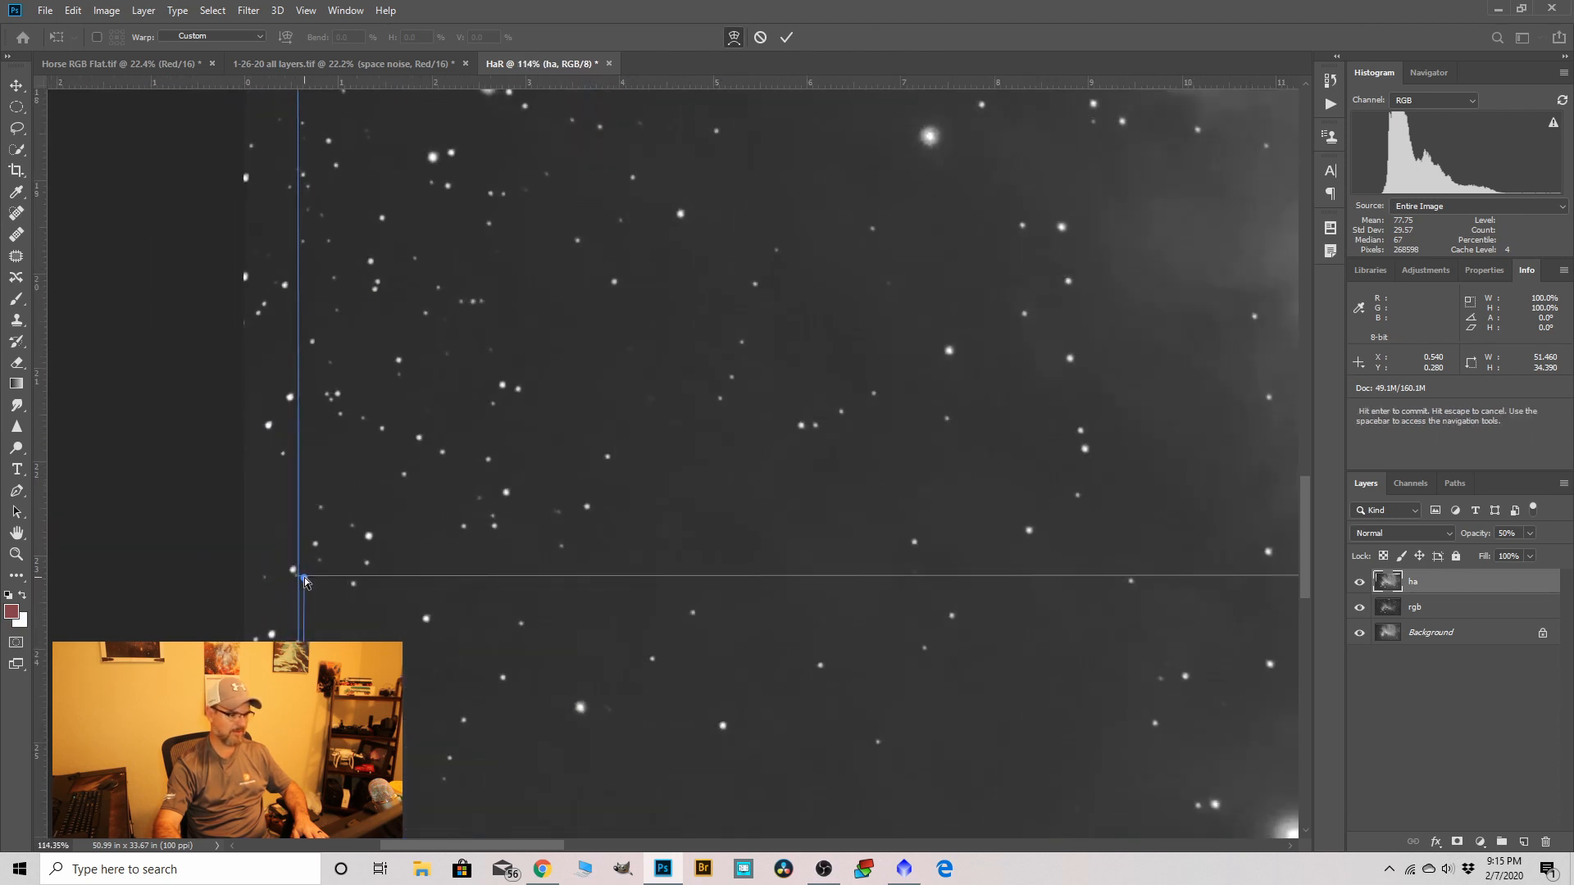
Shift the warp's upper left-edge control point slightly right until the nearby ha and rgb stars coincide.
scroll(370, 616, down, 3)
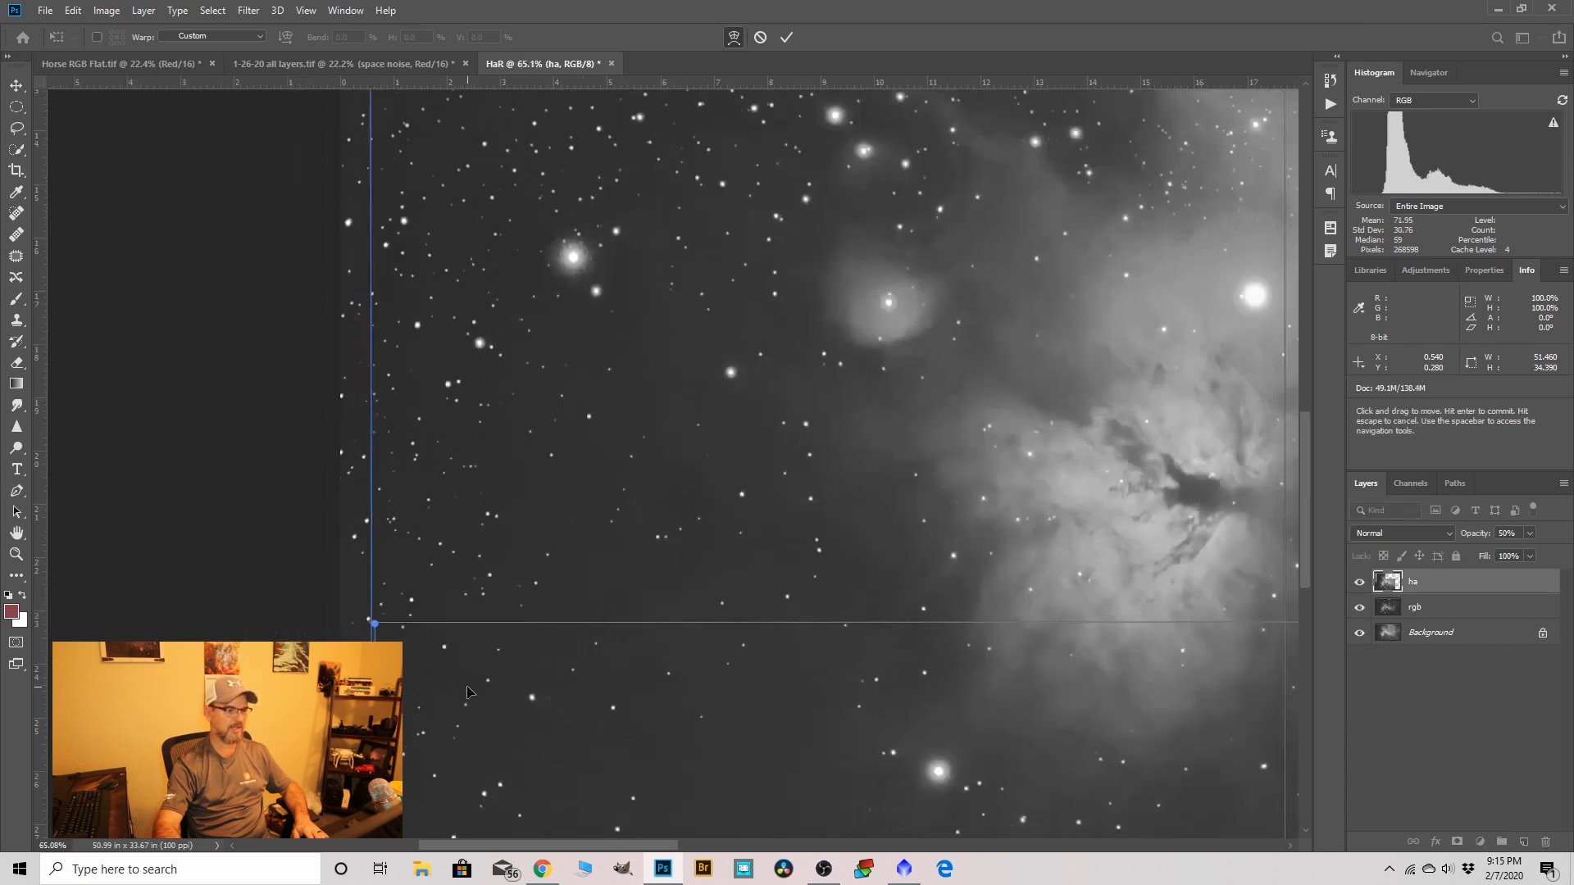
scroll(396, 219, up, 3)
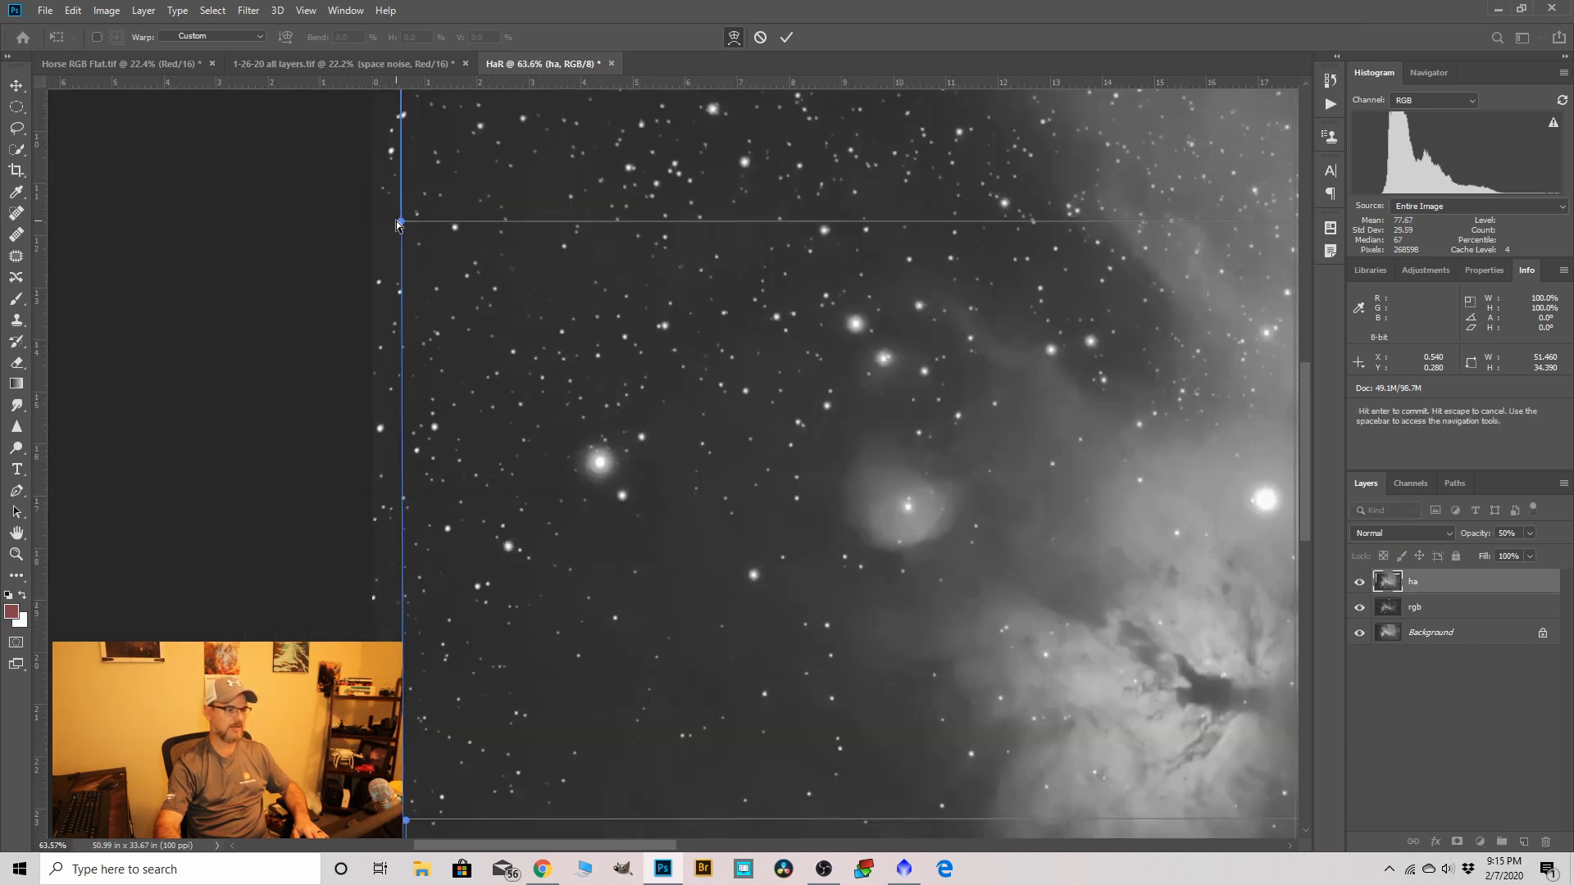
drag(401, 221, 407, 222)
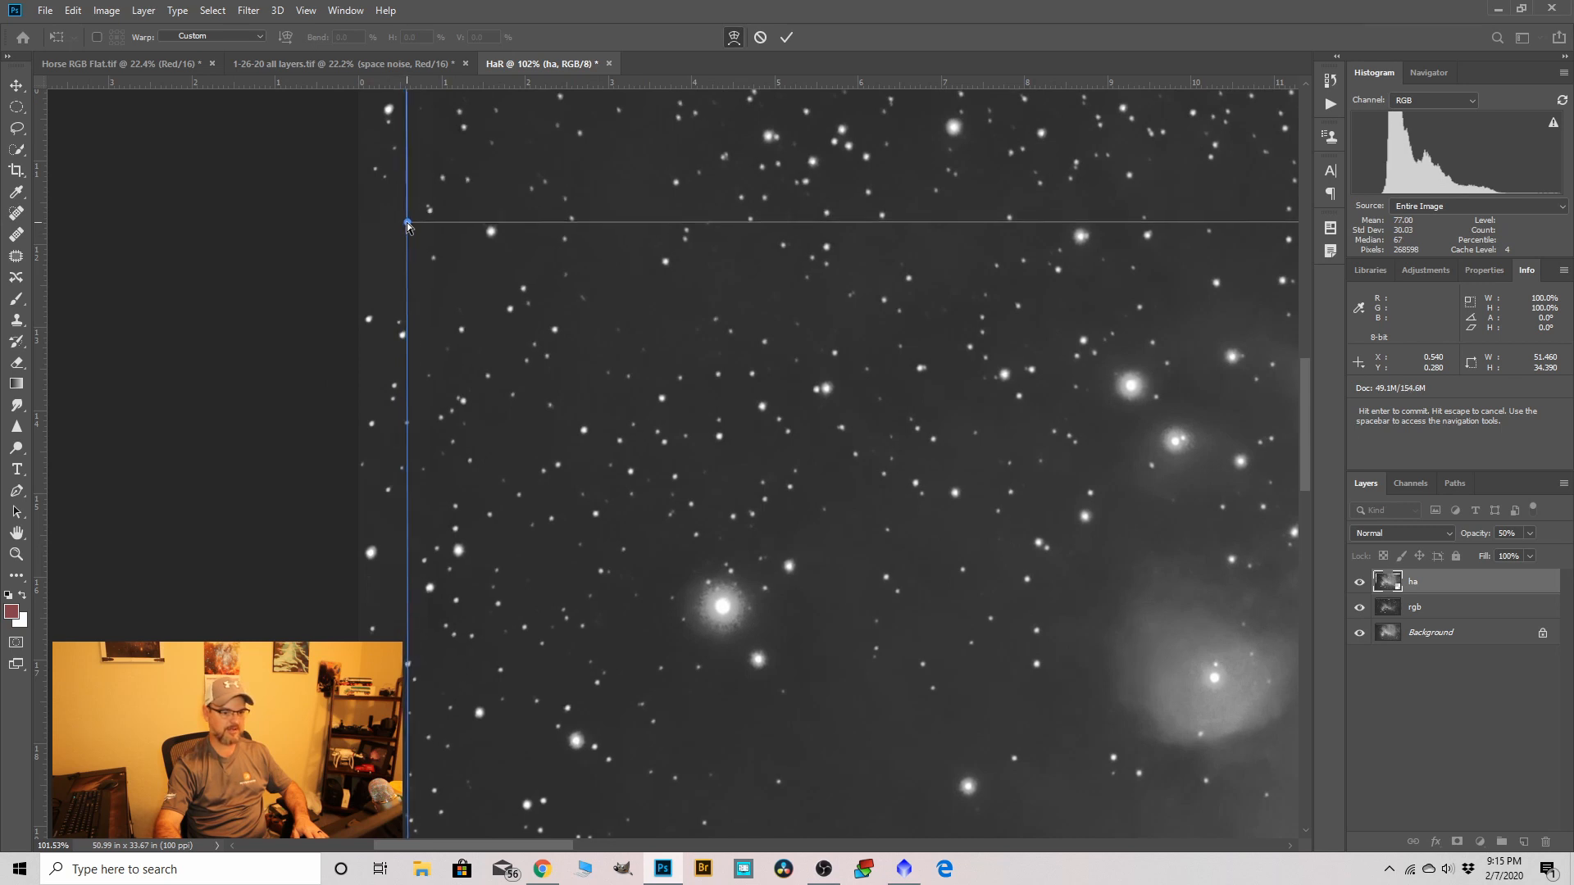
scroll(597, 674, down, 3)
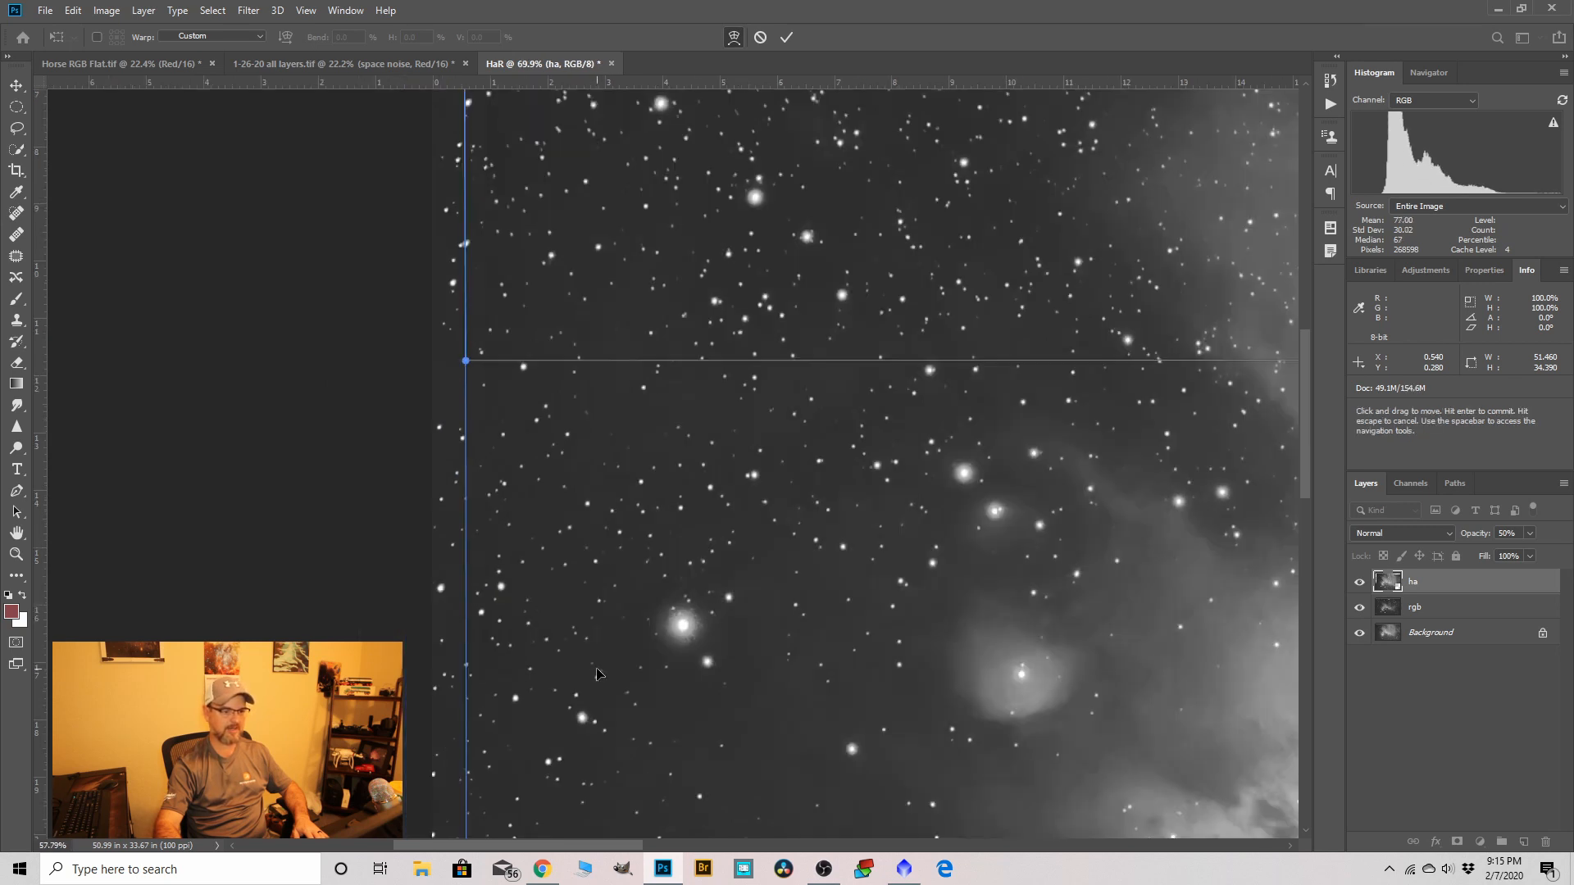
Move the warp's upper-left corner point slightly right and down to align the stars in that corner.
scroll(625, 251, down, 2)
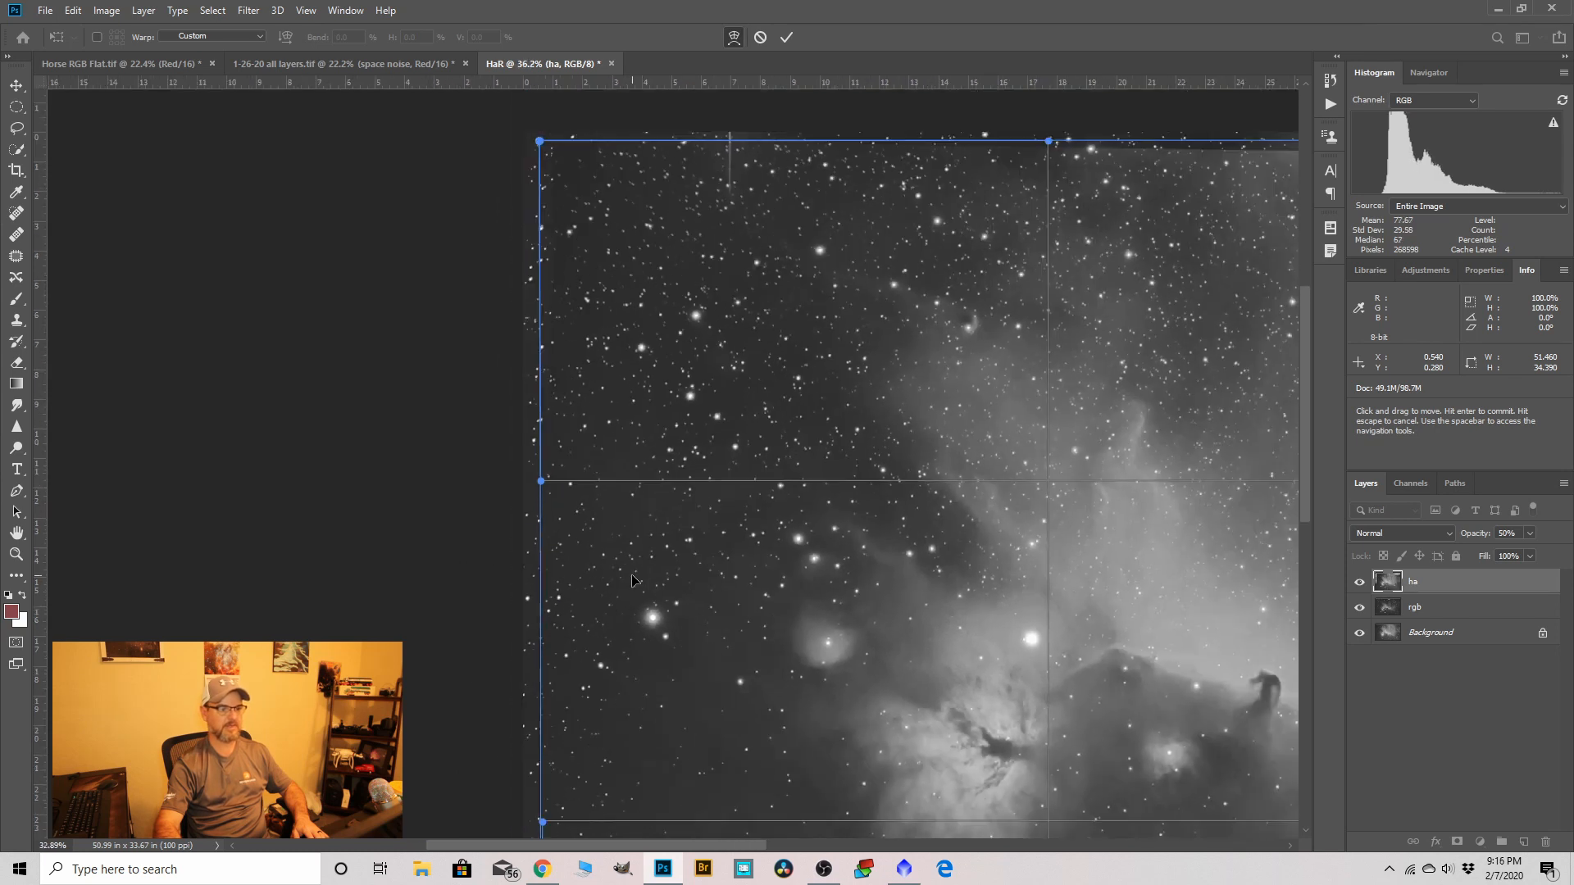
scroll(562, 172, up, 3)
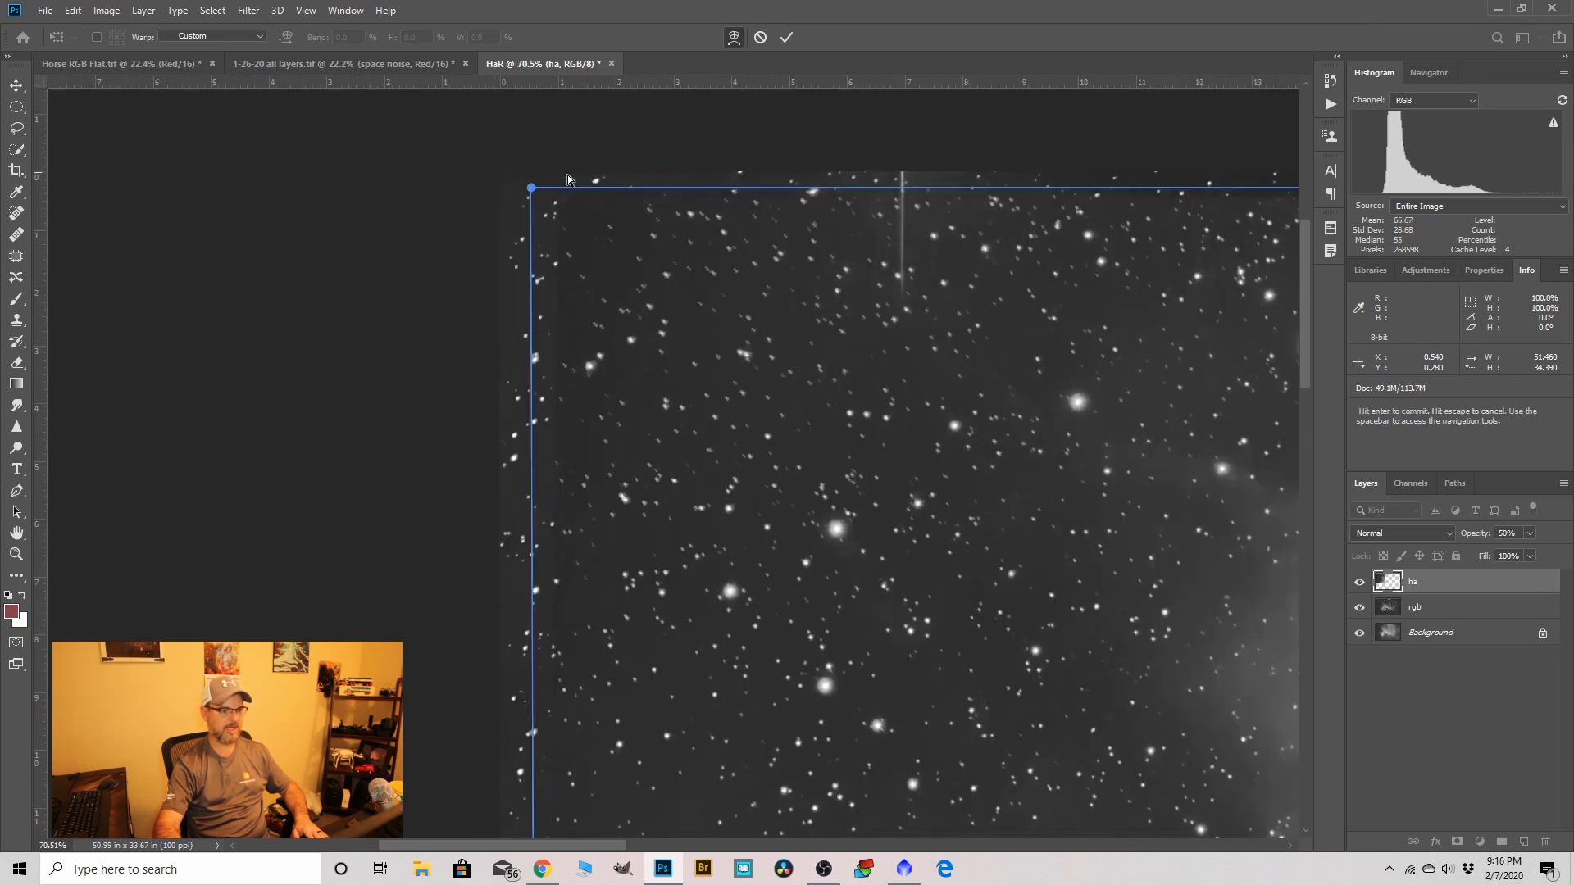
drag(533, 191, 536, 194)
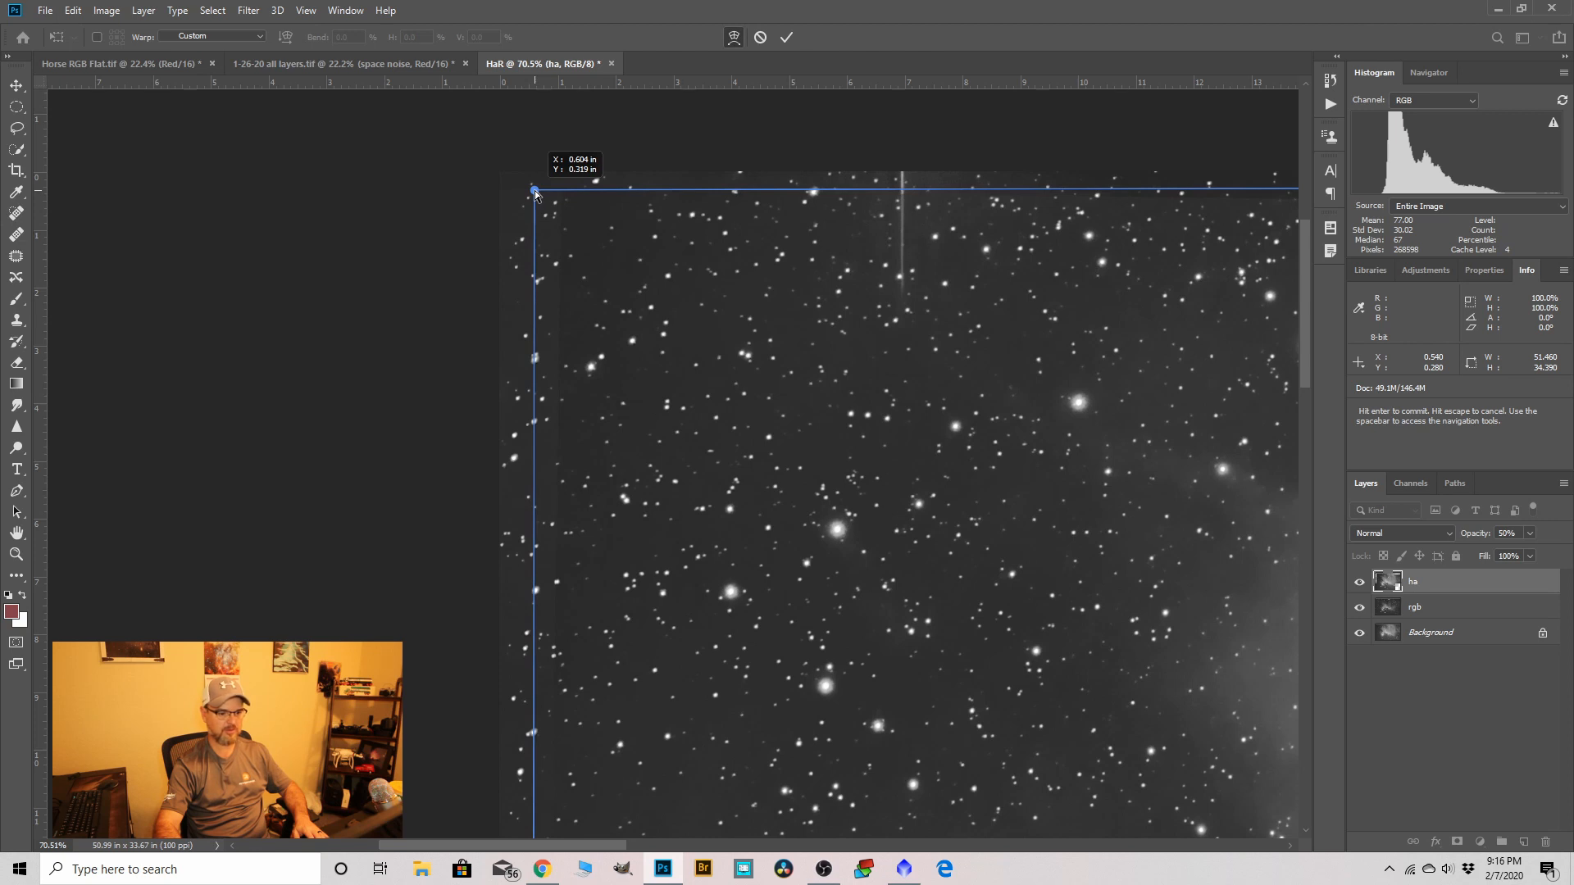
drag(535, 193, 536, 196)
scroll(515, 345, down, 5)
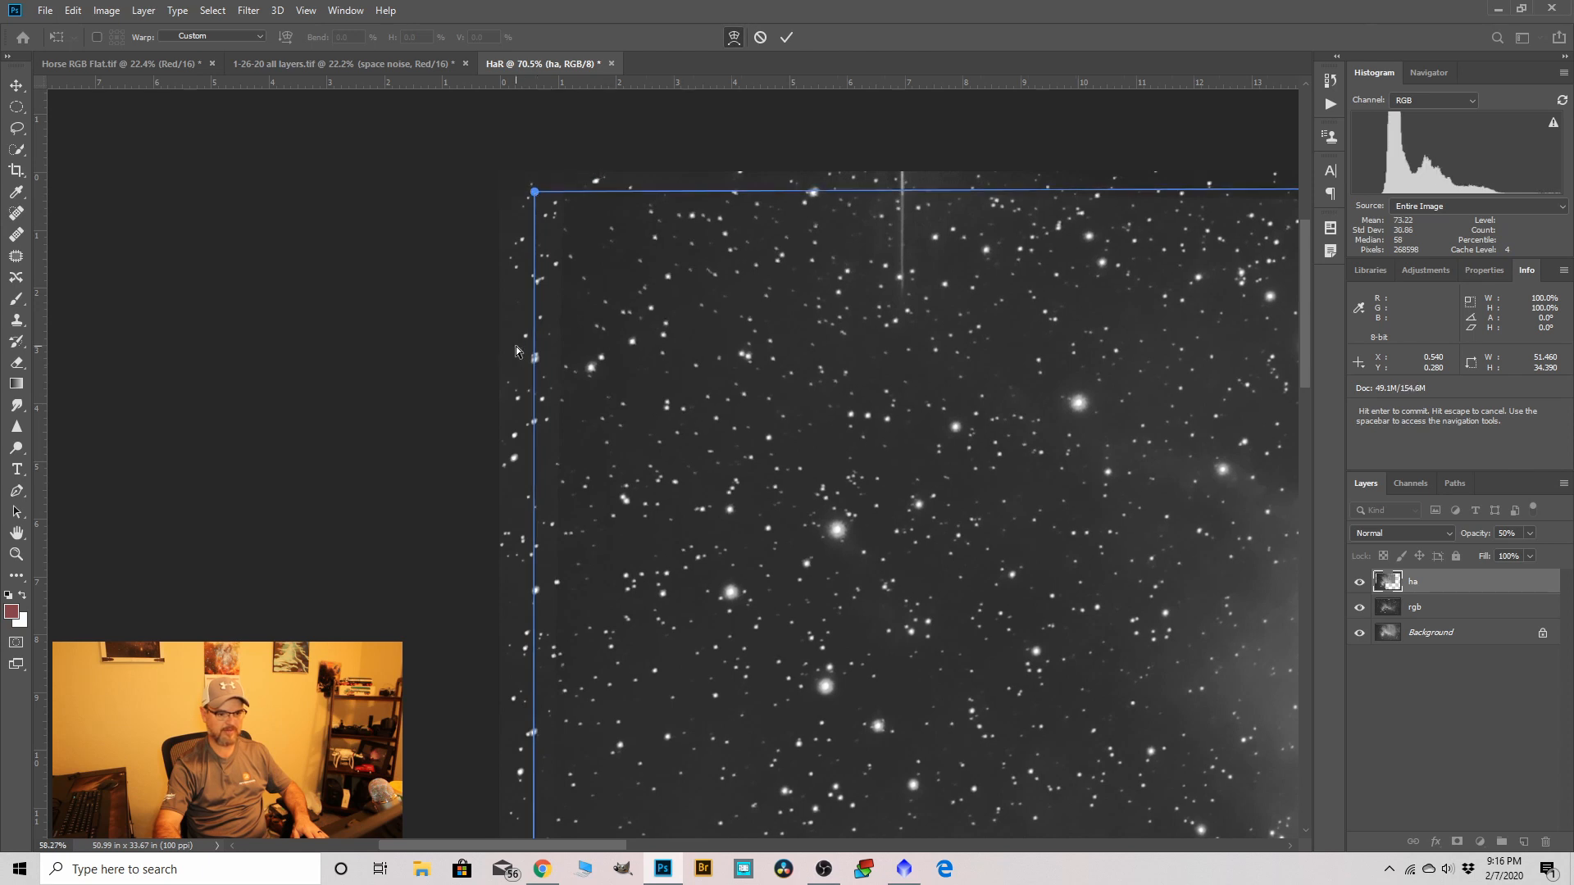
Inspect the warped ha layer's star alignment along the image's upper edge and right side.
scroll(515, 346, down, 1)
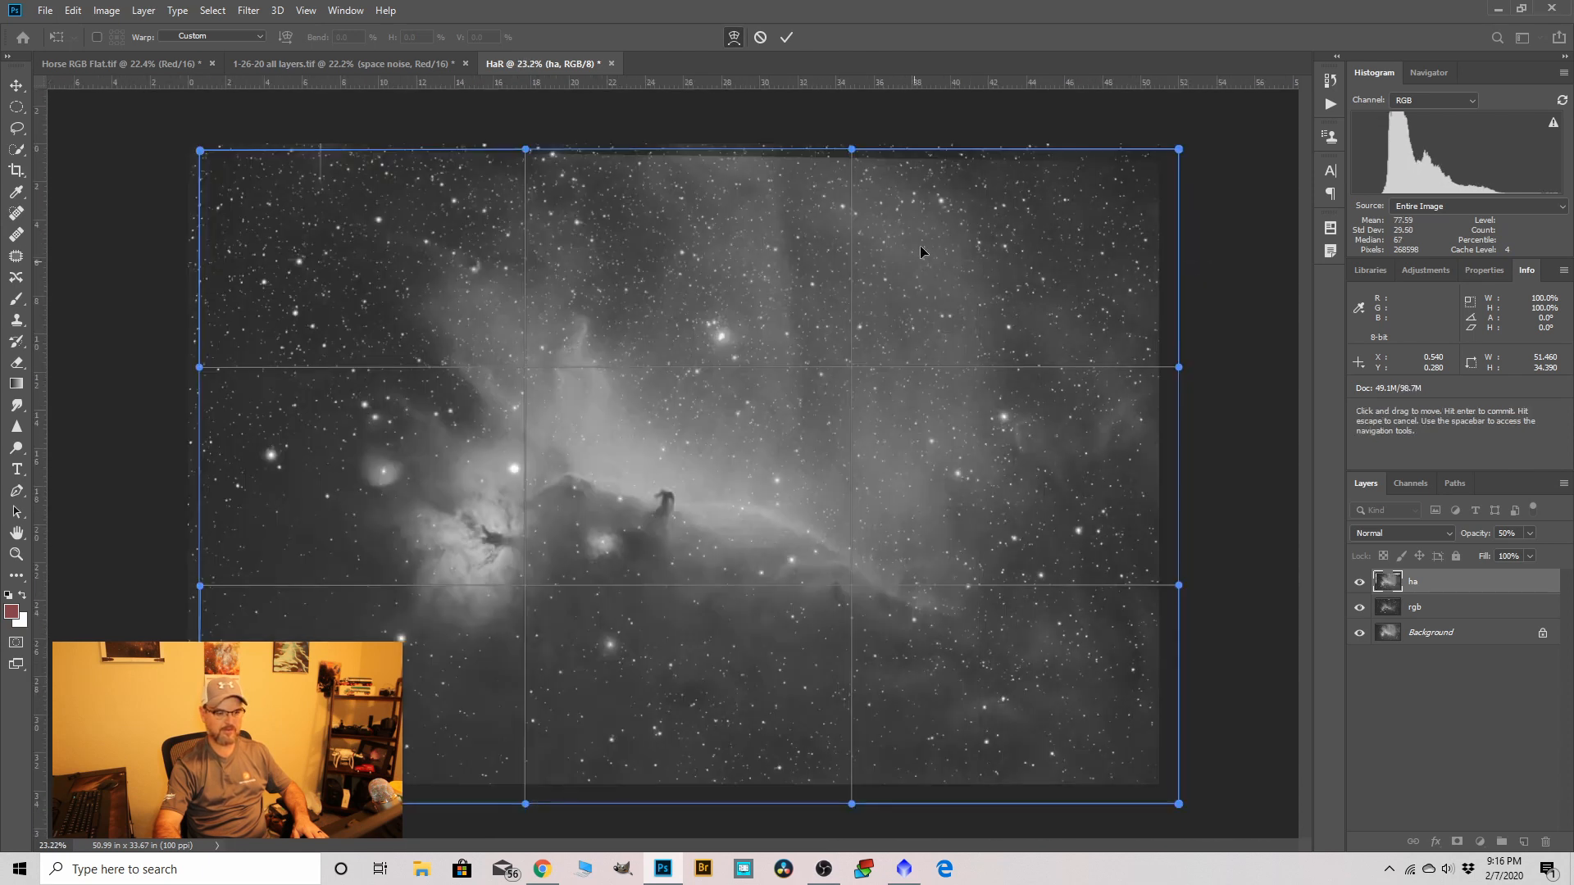
scroll(625, 140, up, 4)
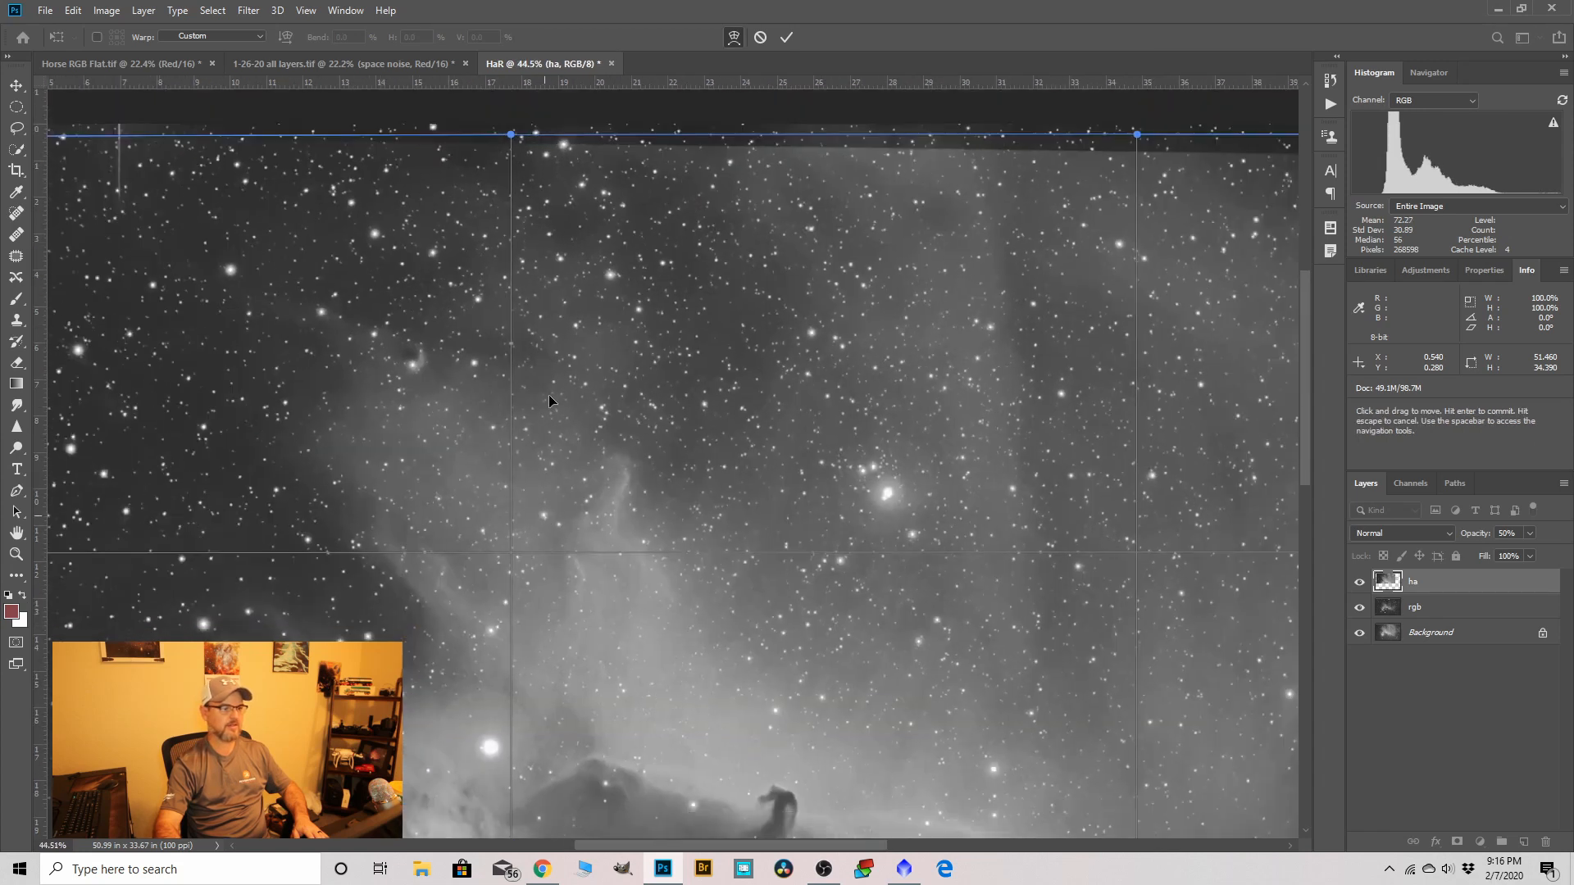
scroll(515, 136, up, 3)
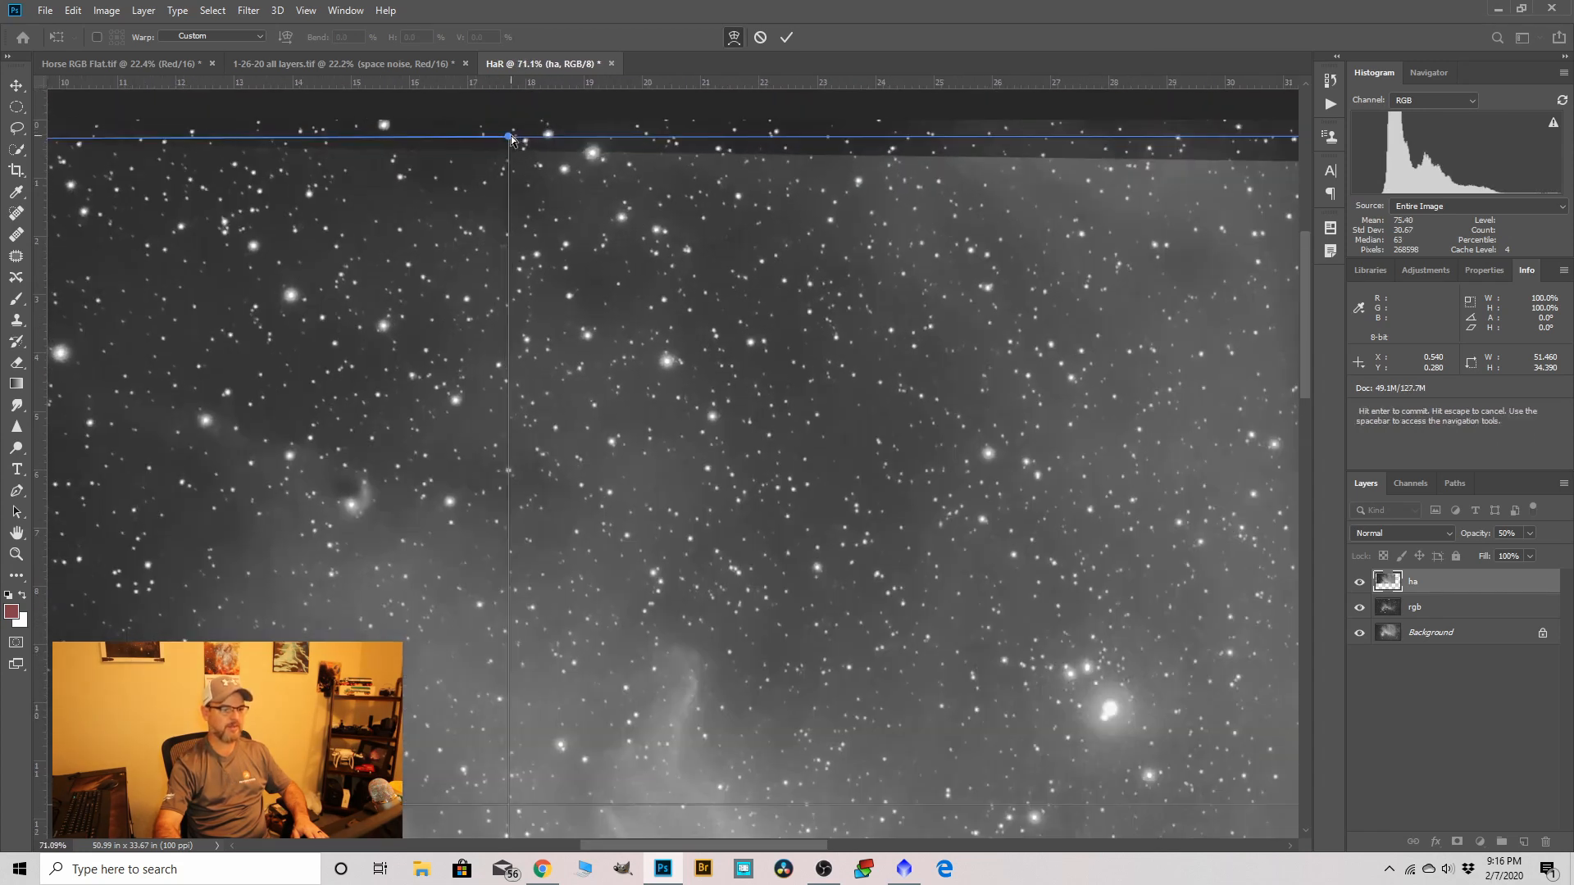
scroll(500, 316, down, 3)
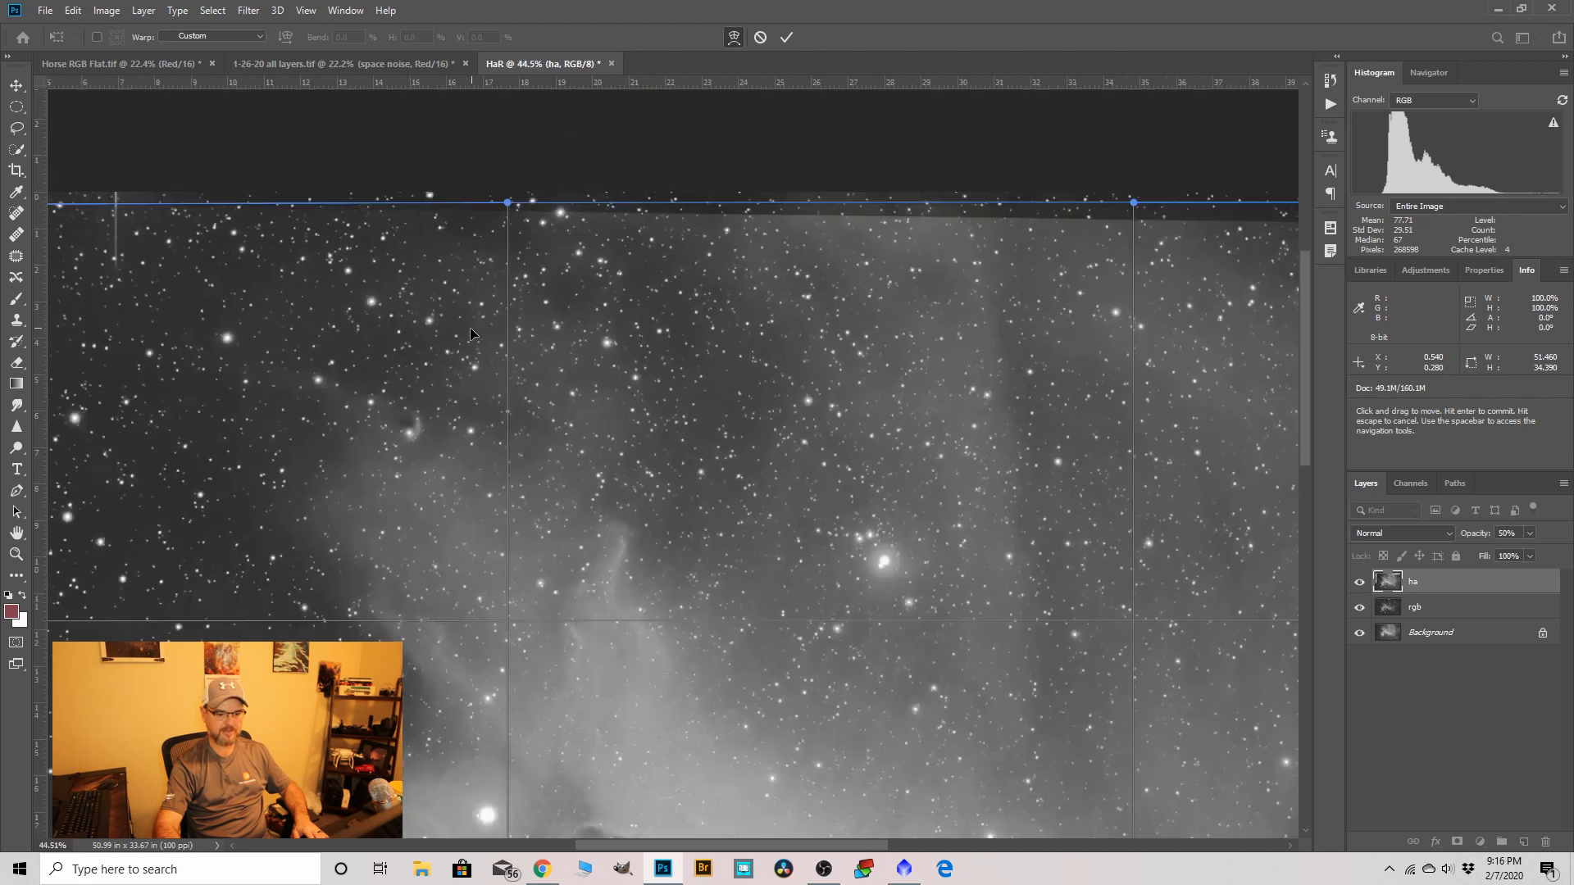
scroll(1120, 200, down, 2)
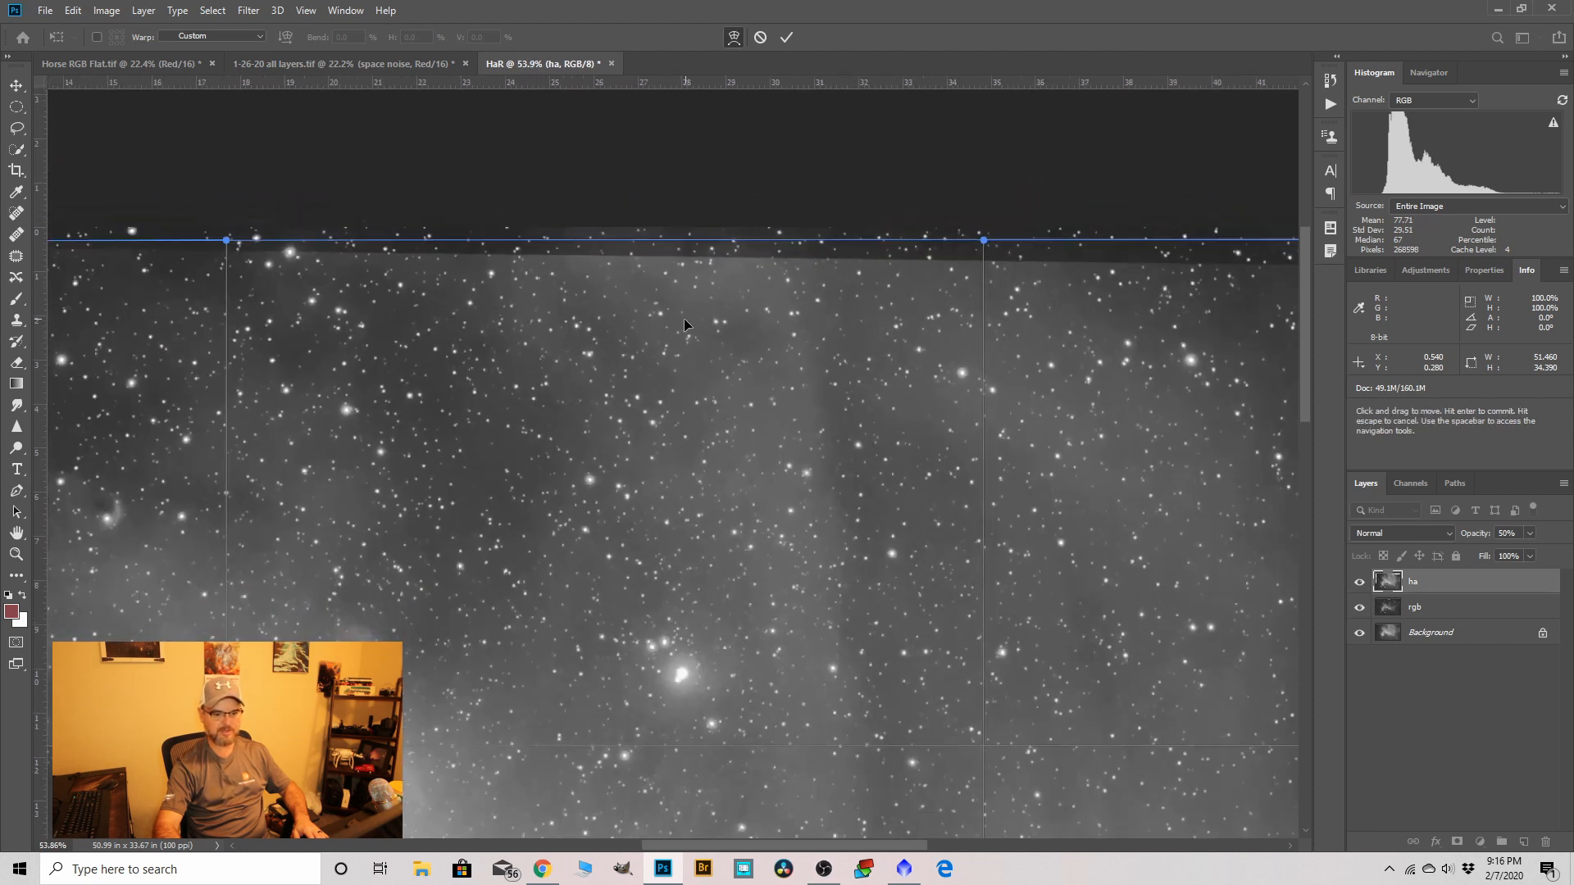
scroll(1011, 333, down, 5)
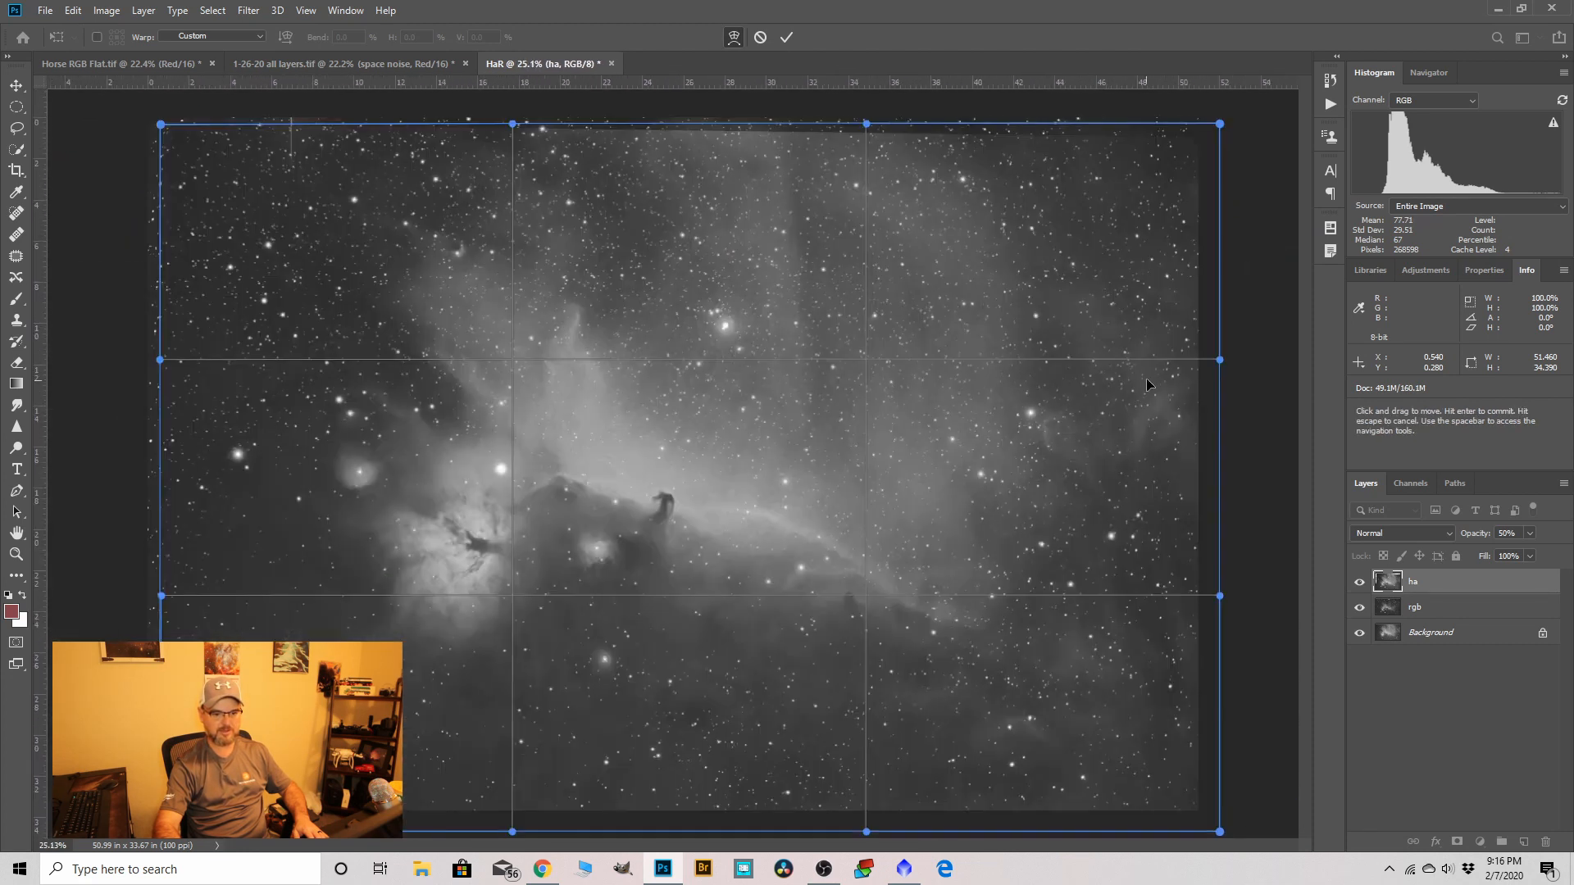
scroll(1185, 351, up, 3)
scroll(1187, 351, up, 2)
scroll(966, 263, down, 2)
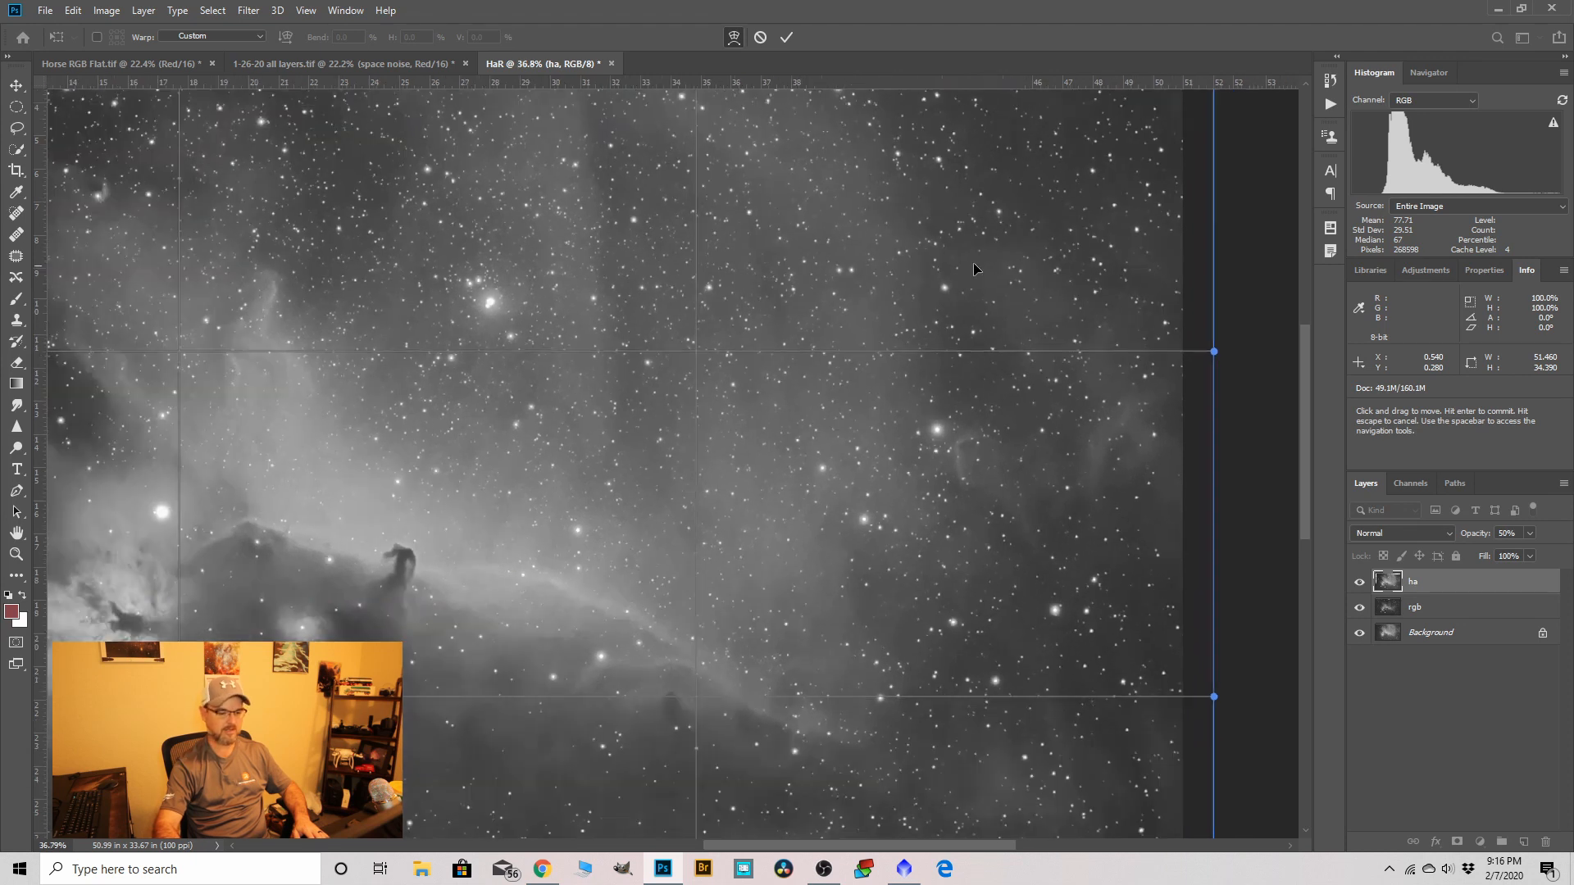
scroll(966, 263, down, 1)
scroll(1110, 607, up, 3)
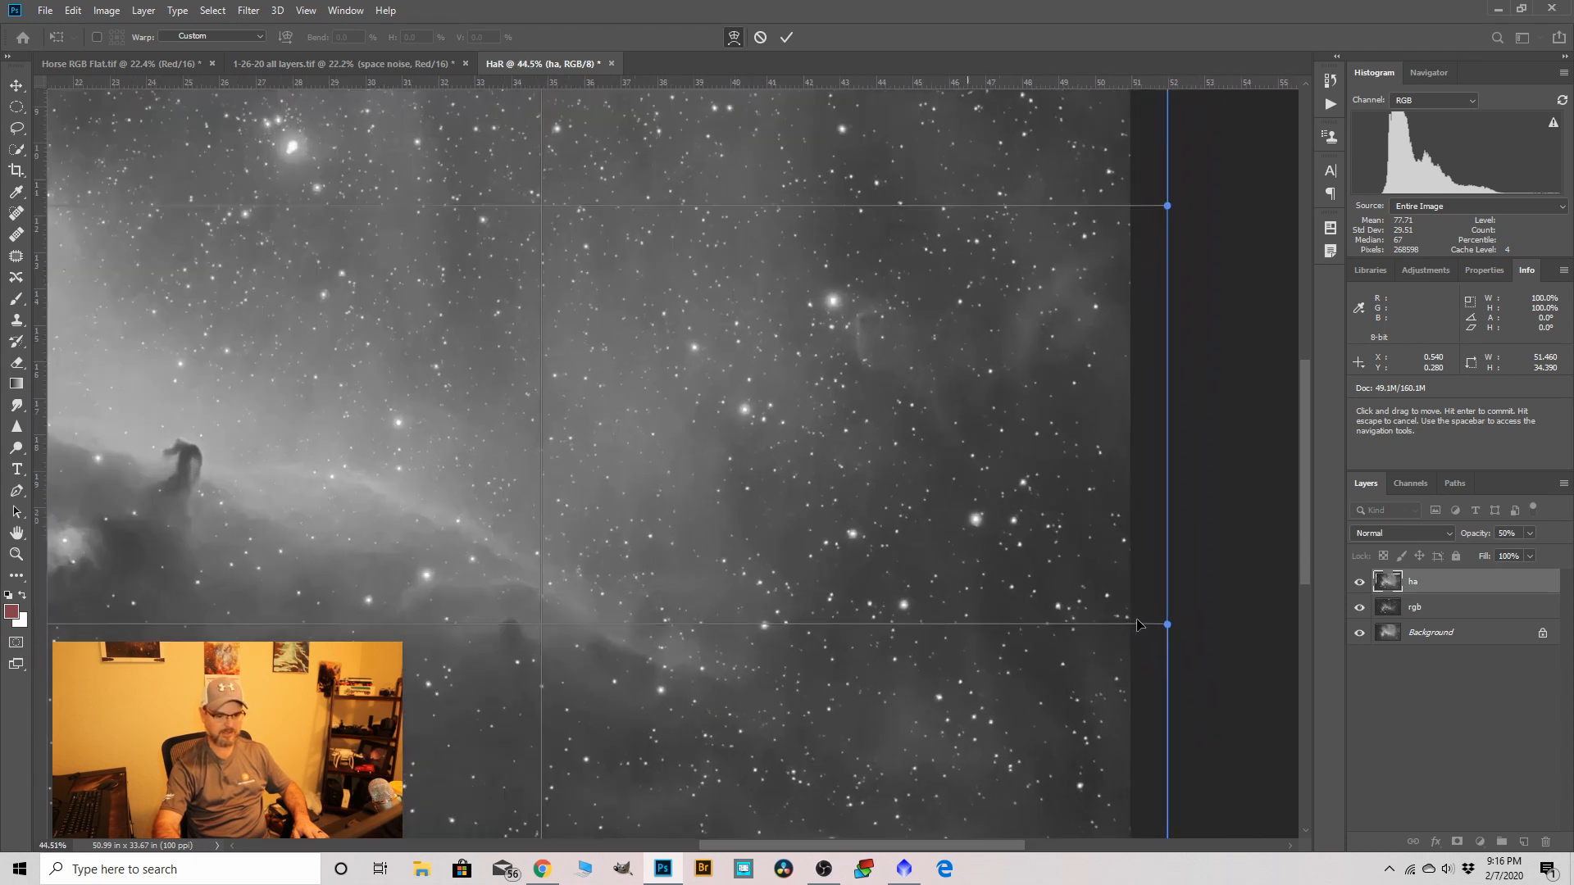
Check the overlap around the Horsehead and apply the warp to the ha layer.
scroll(1053, 390, down, 5)
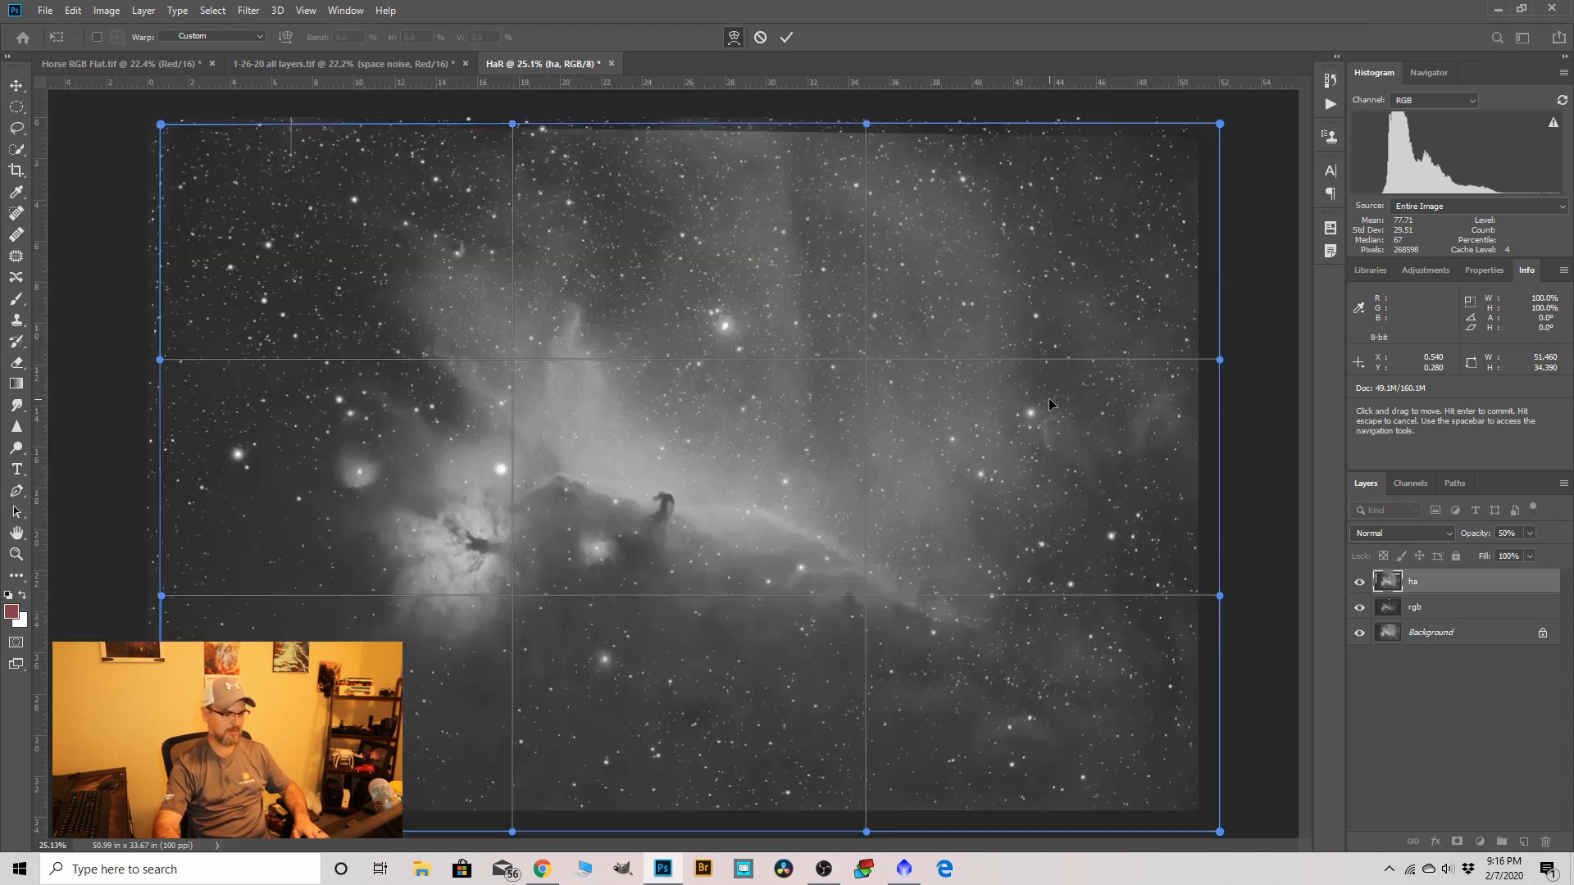
scroll(677, 529, up, 7)
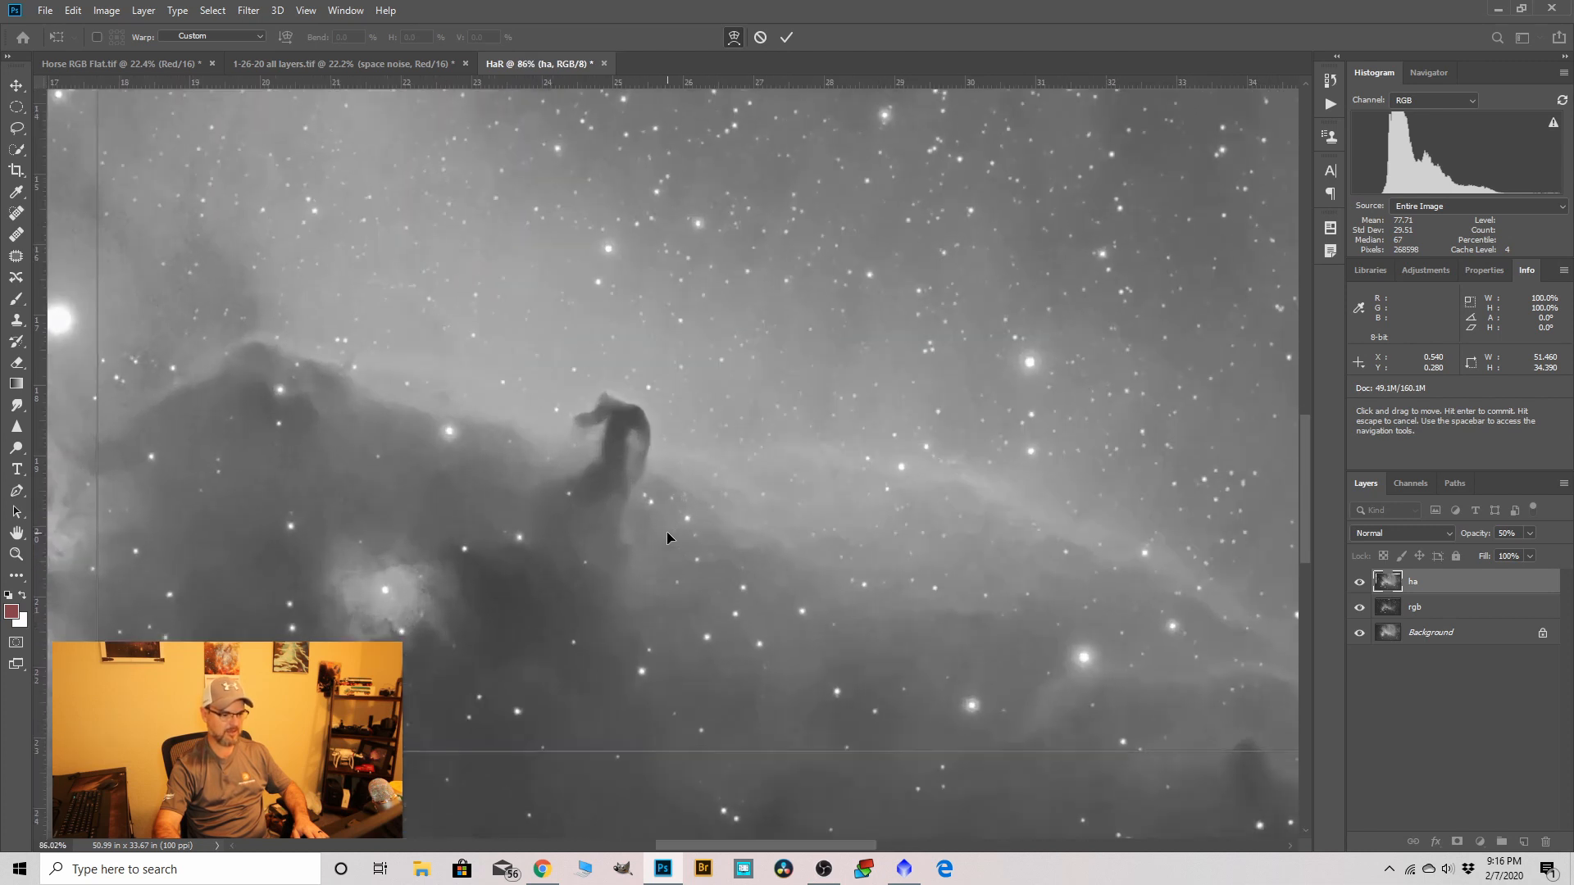
click(785, 36)
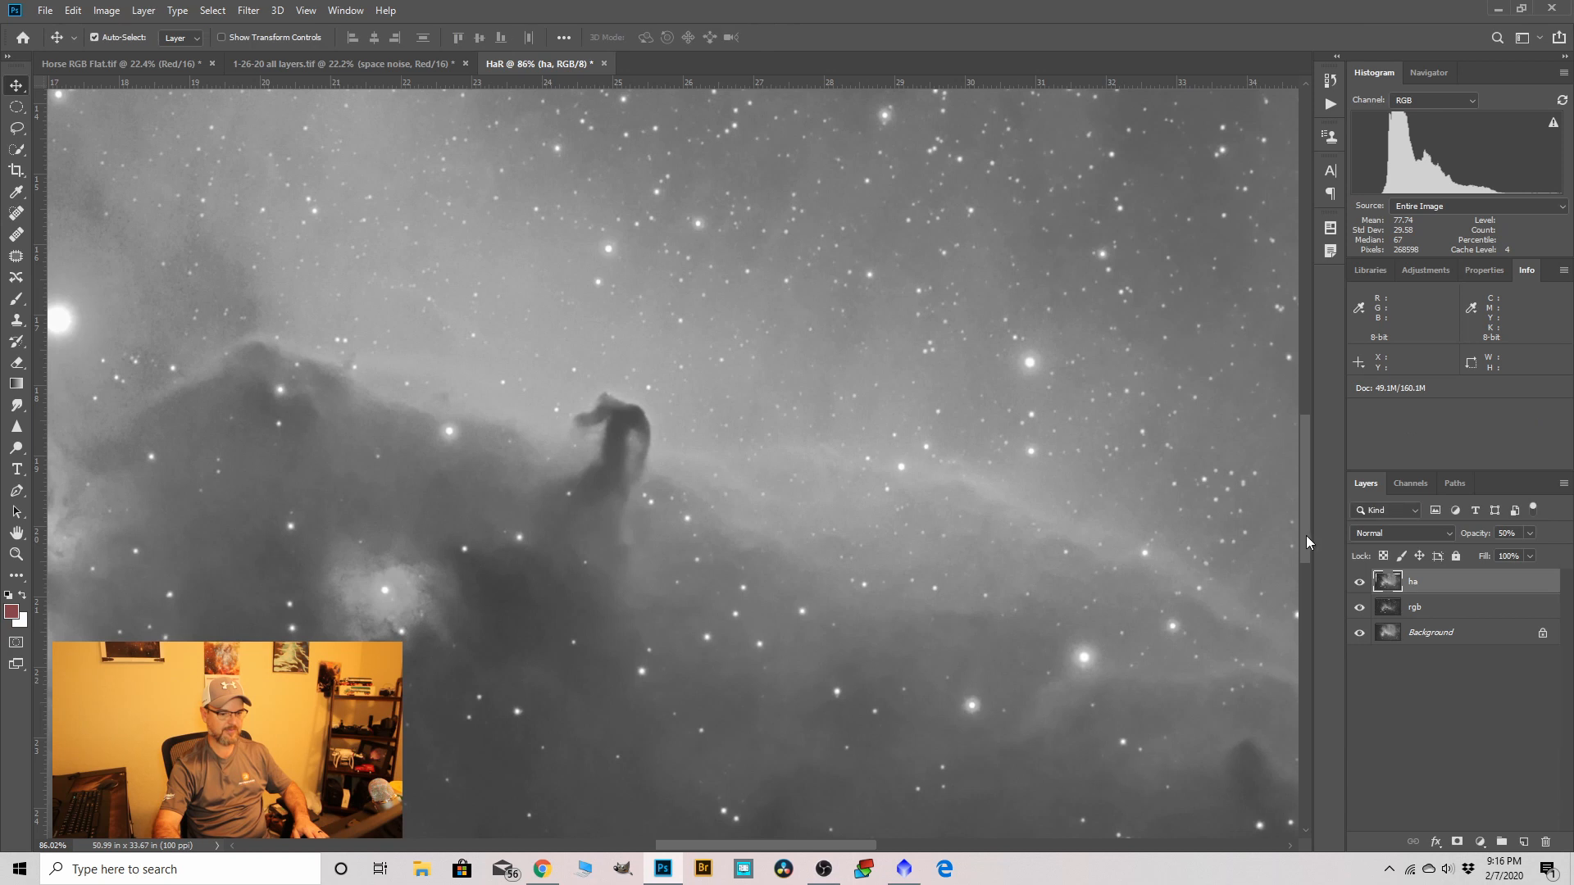
Set the ha layer's opacity to 42% and compare the blend with the ha layer hidden and shown.
click(1359, 582)
click(1359, 582)
scroll(709, 410, down, 4)
scroll(710, 411, down, 1)
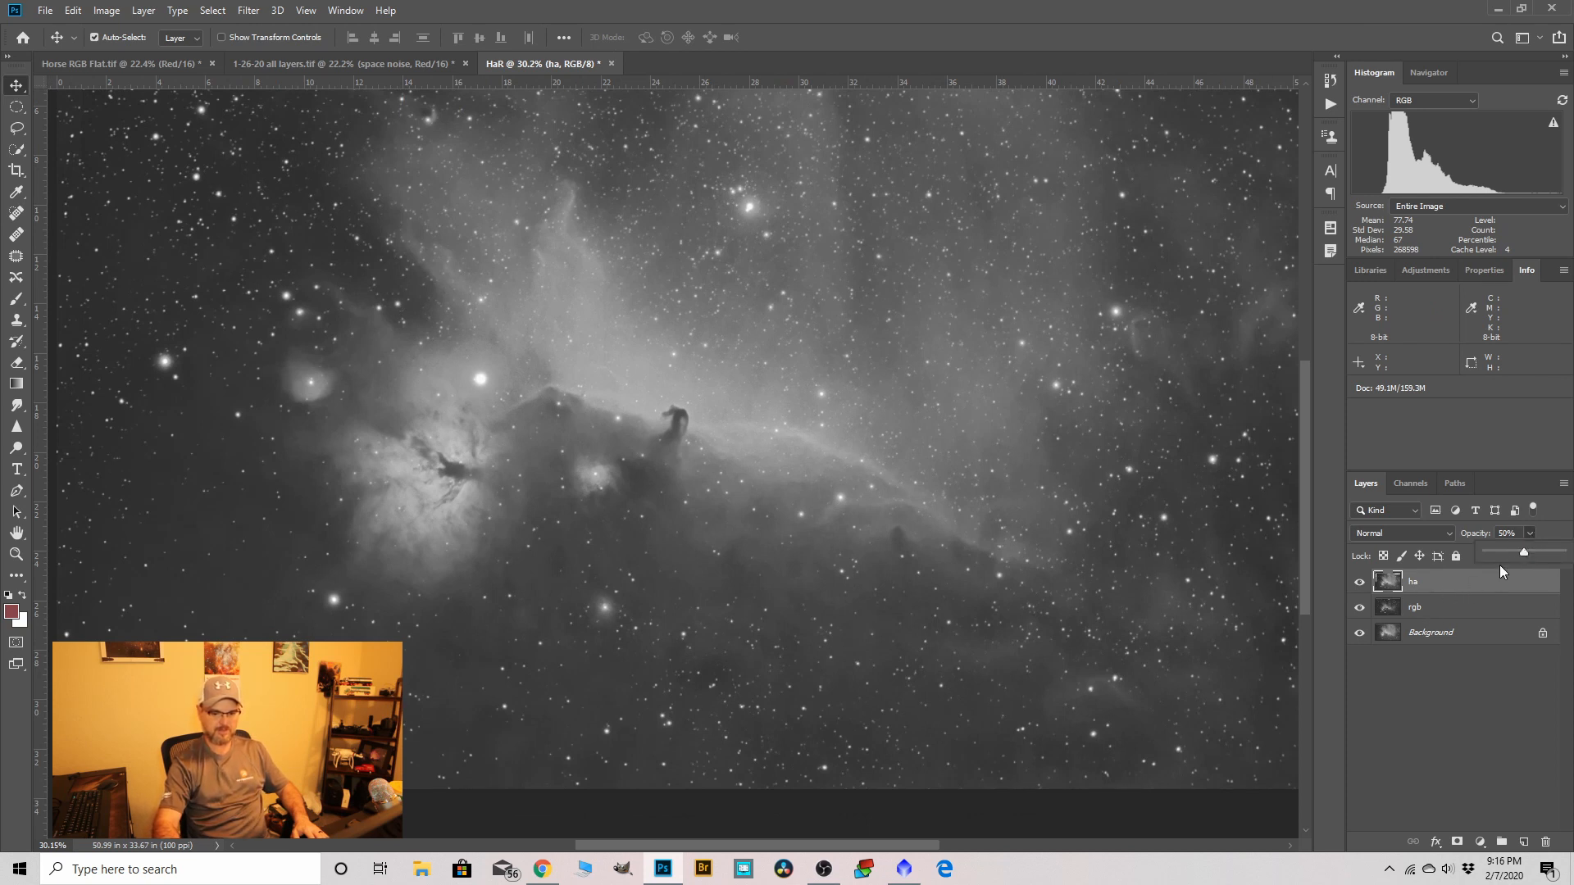
drag(1521, 554, 1520, 554)
scroll(545, 678, down, 1)
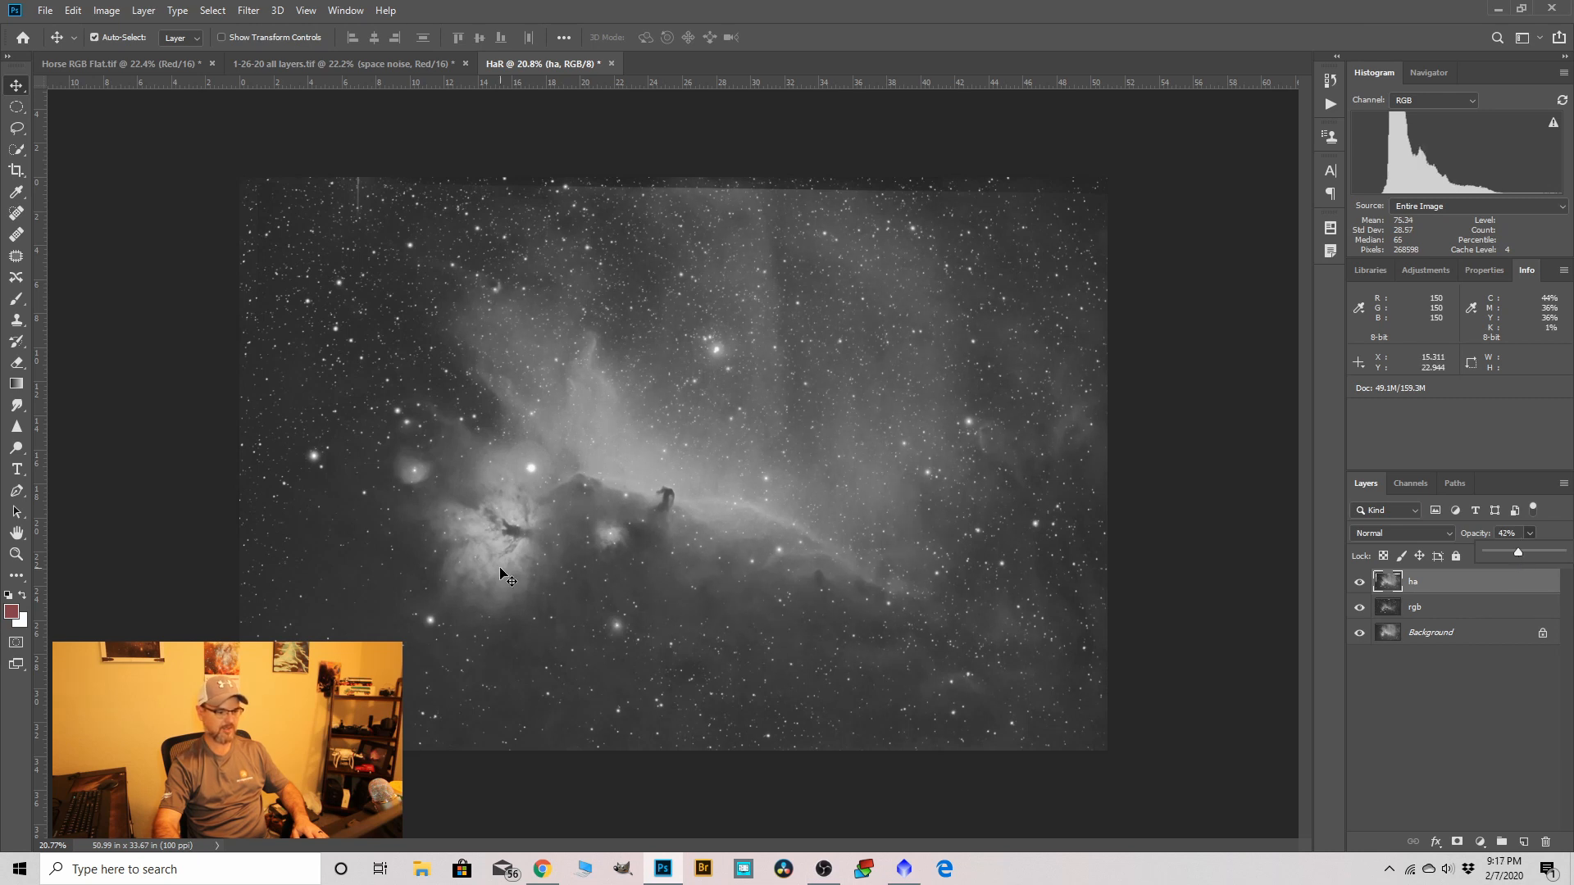
click(1359, 582)
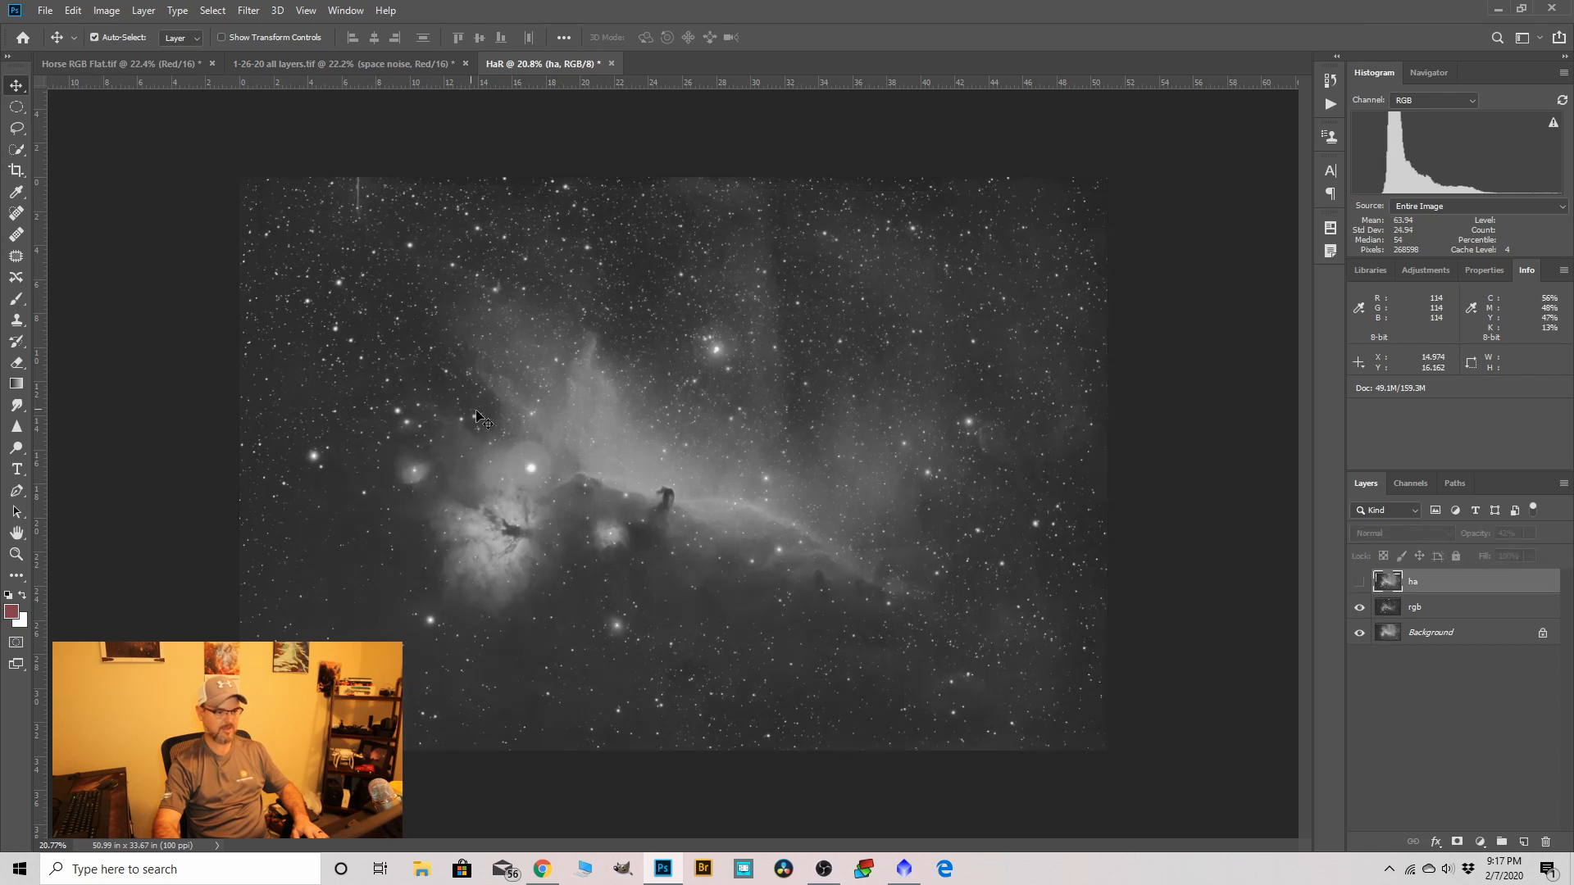
click(1358, 584)
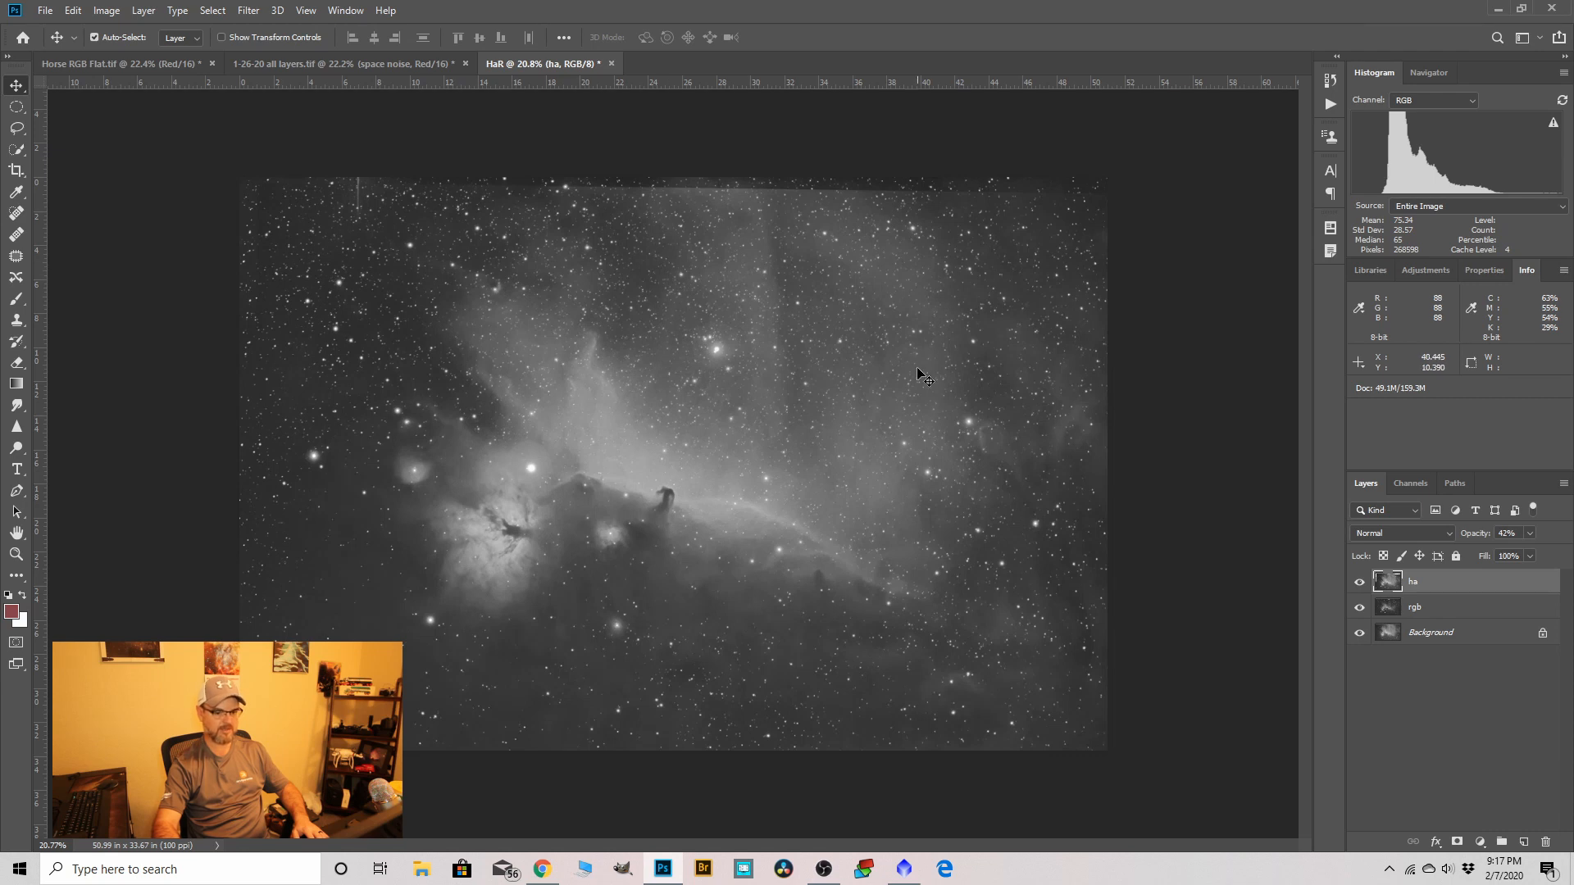
Merge the ha layer down into the rgb layer and copy the entire merged image.
right_click(1436, 586)
click(1289, 645)
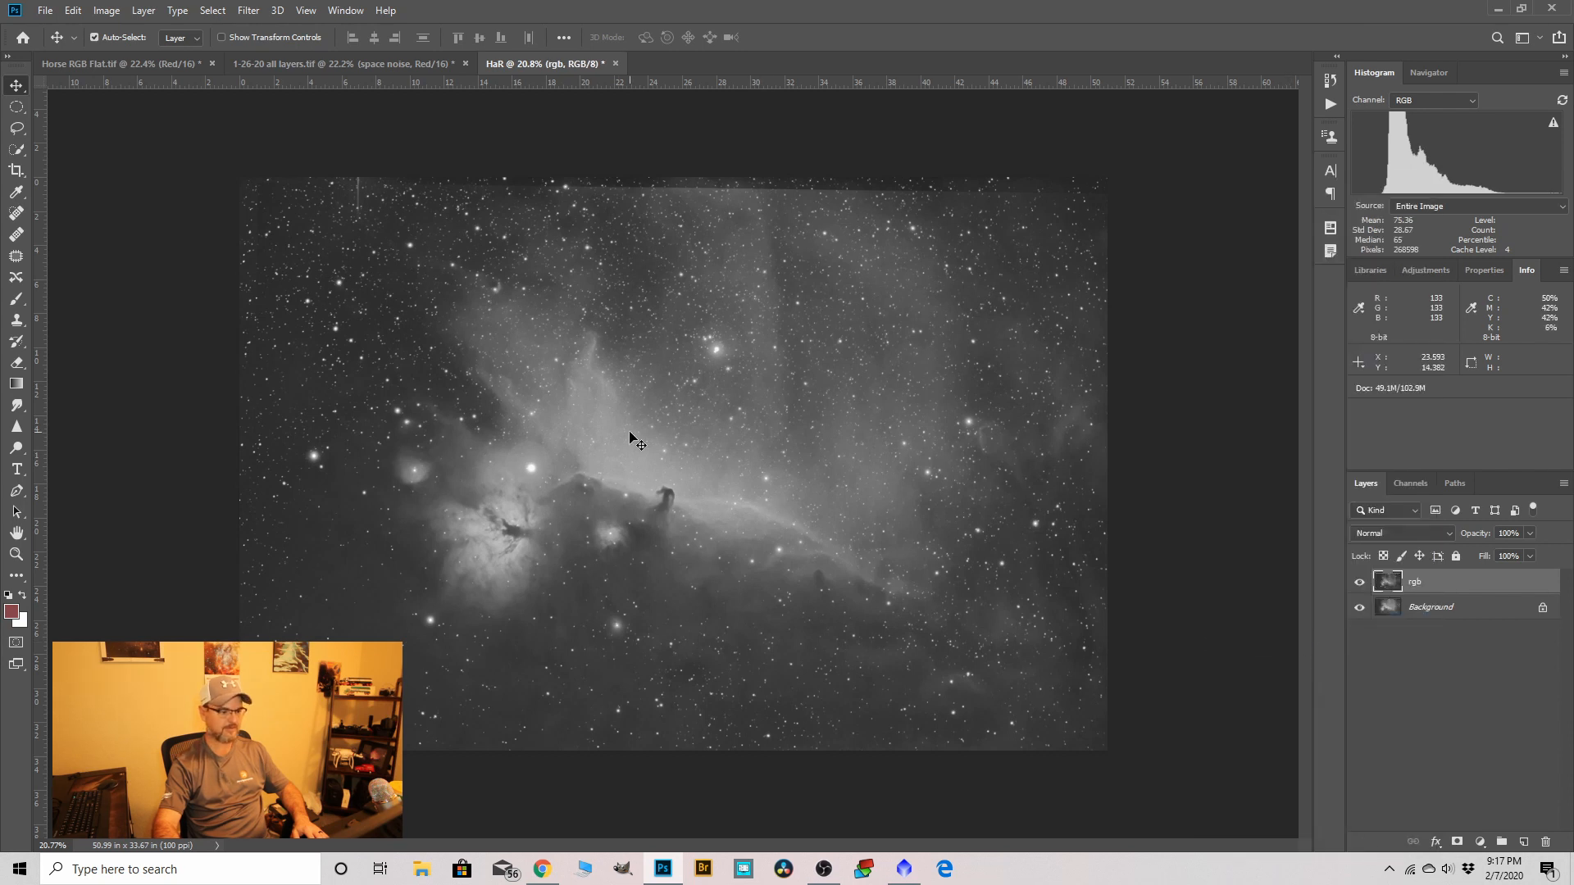
key(ctrl+a)
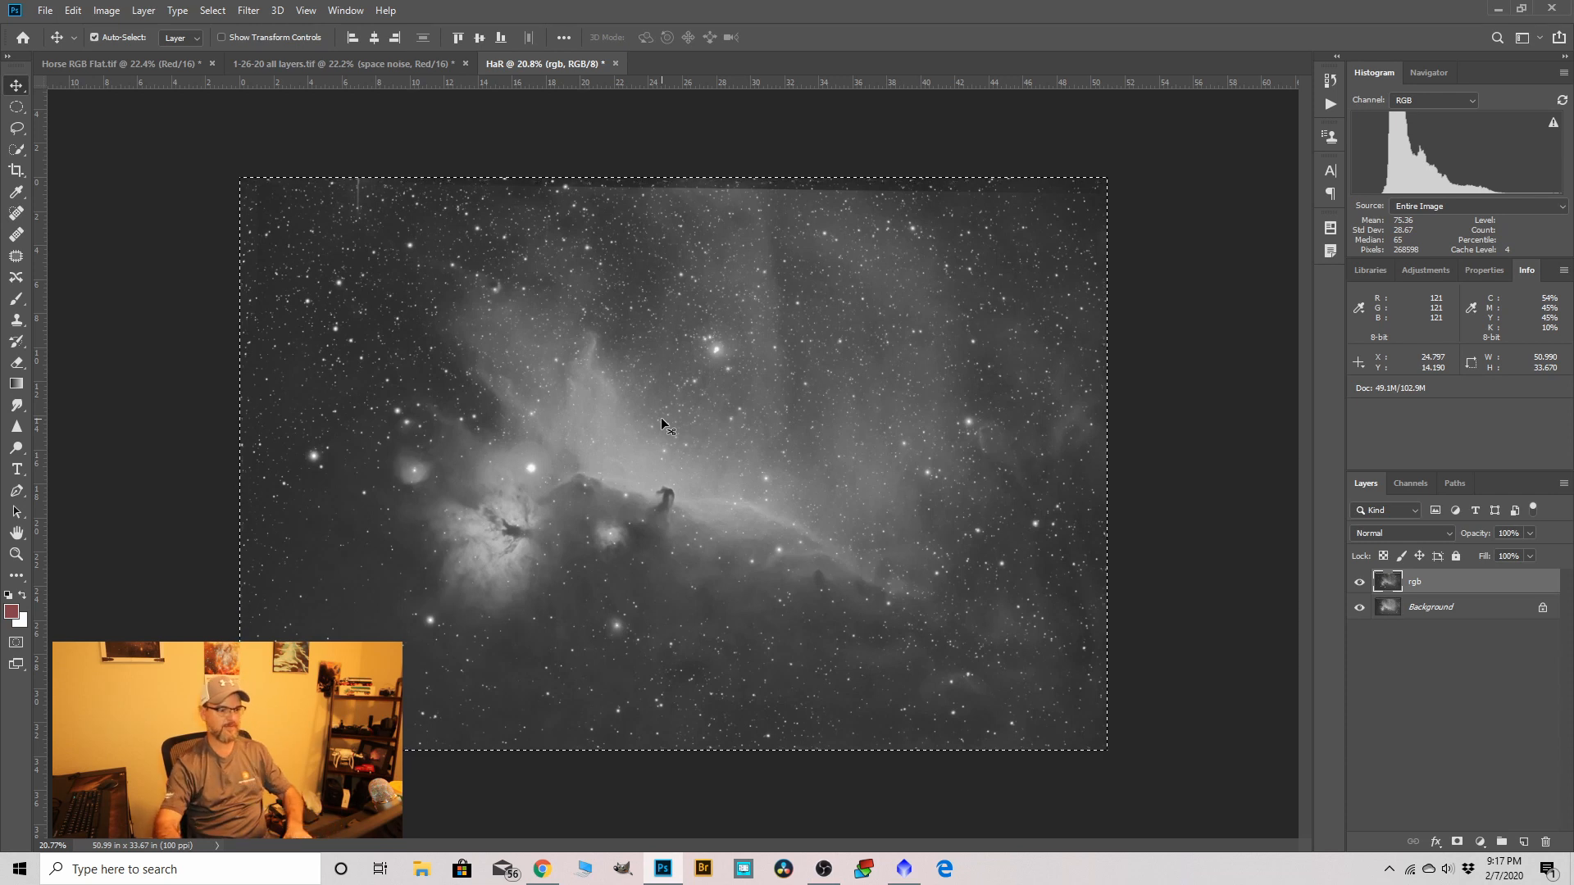
Paste the merged grayscale image into the Red channel of Horse RGB Flat.tif.
click(133, 66)
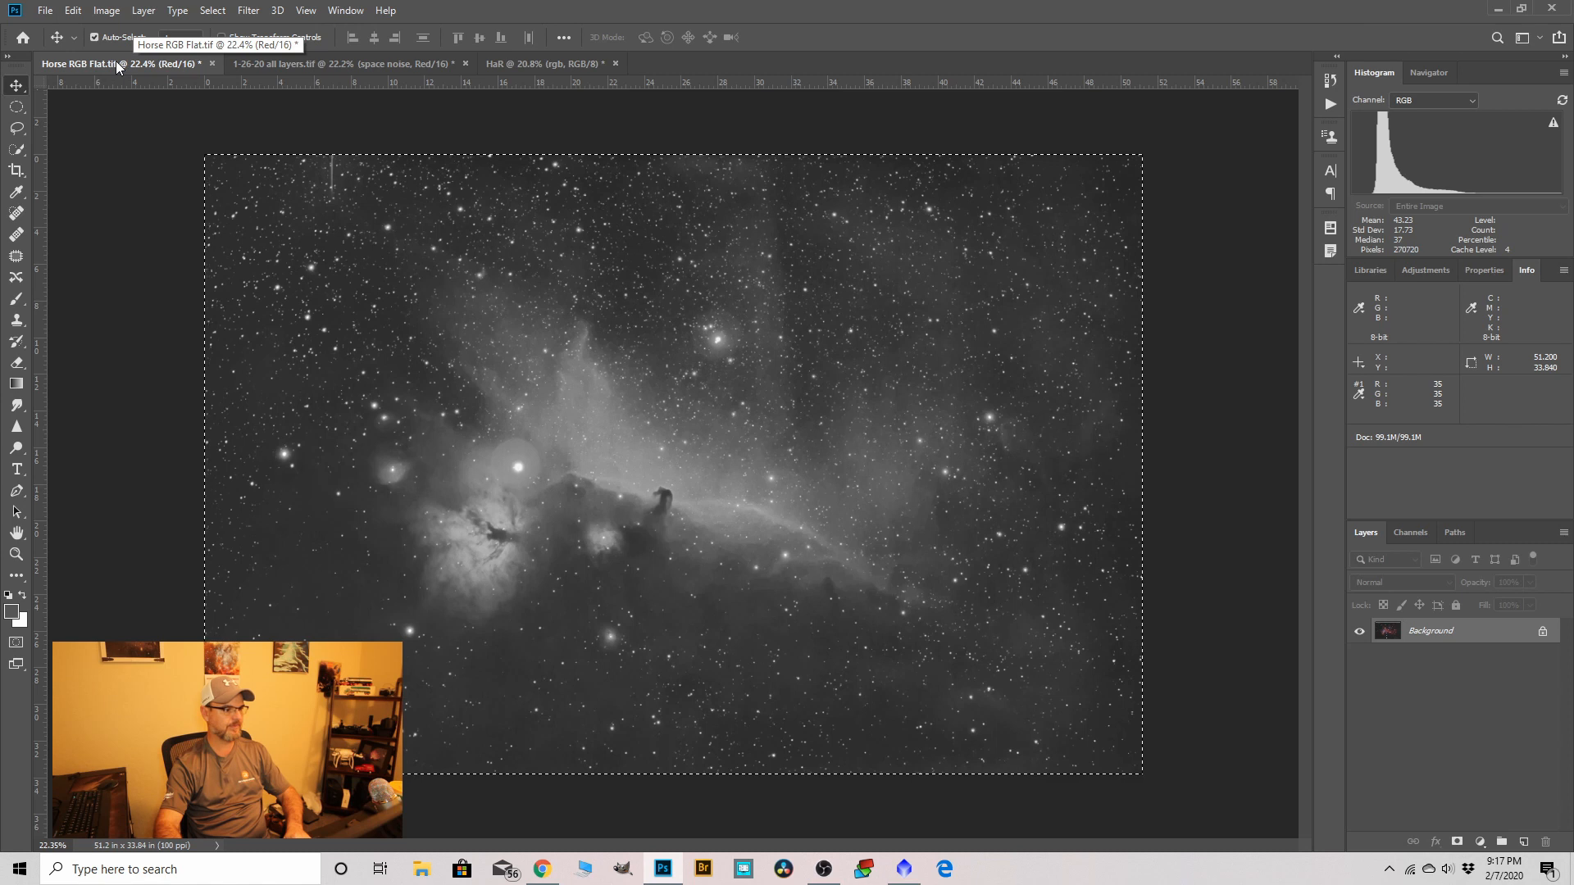
click(1424, 531)
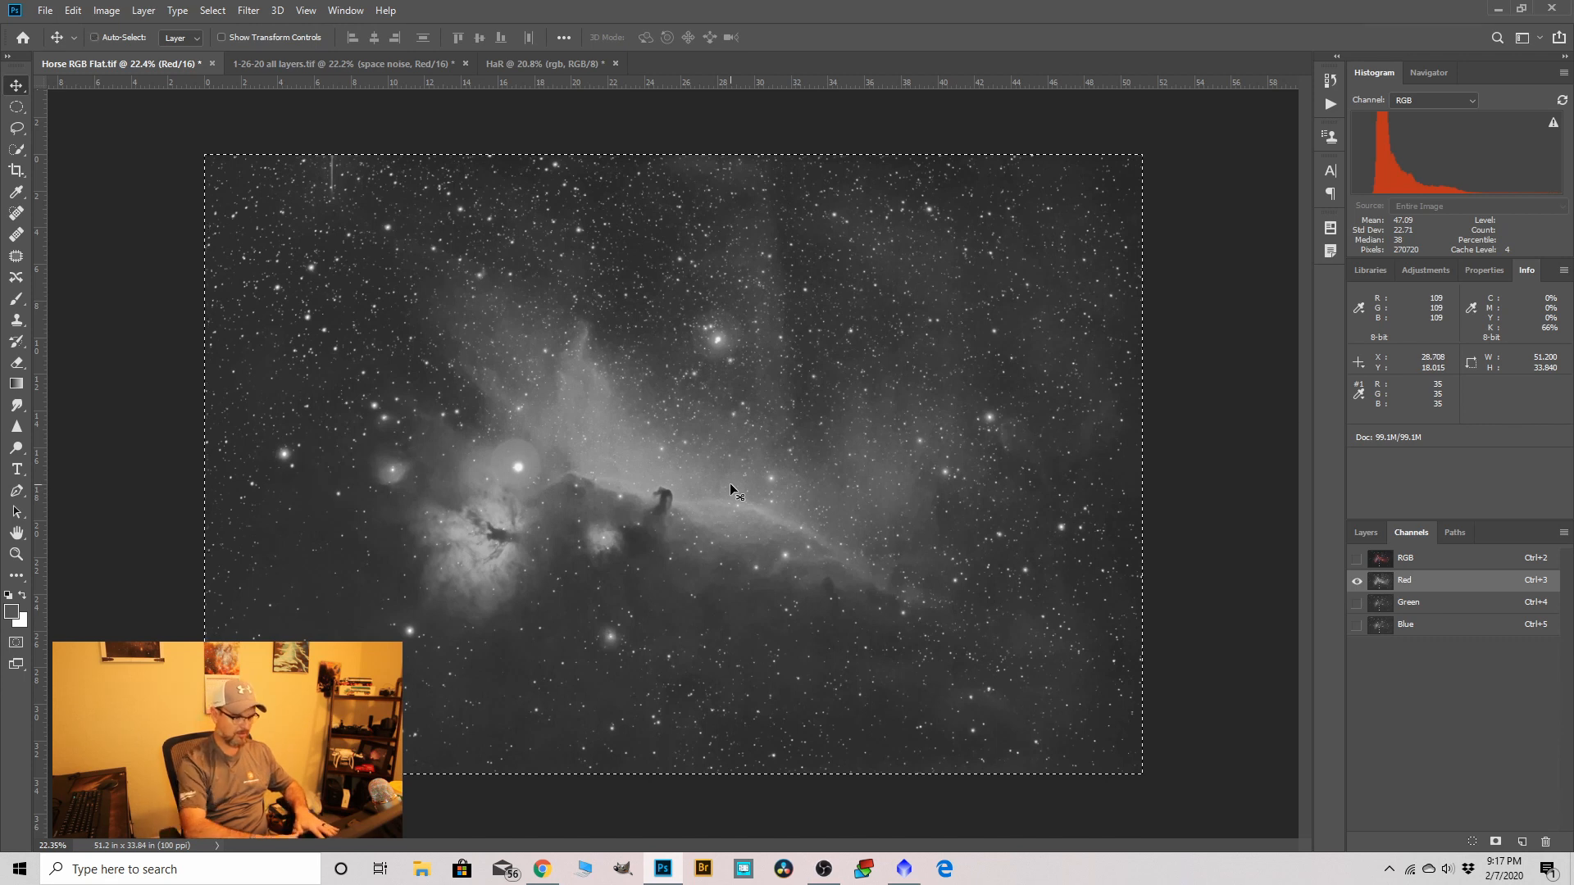
key(ctrl+v)
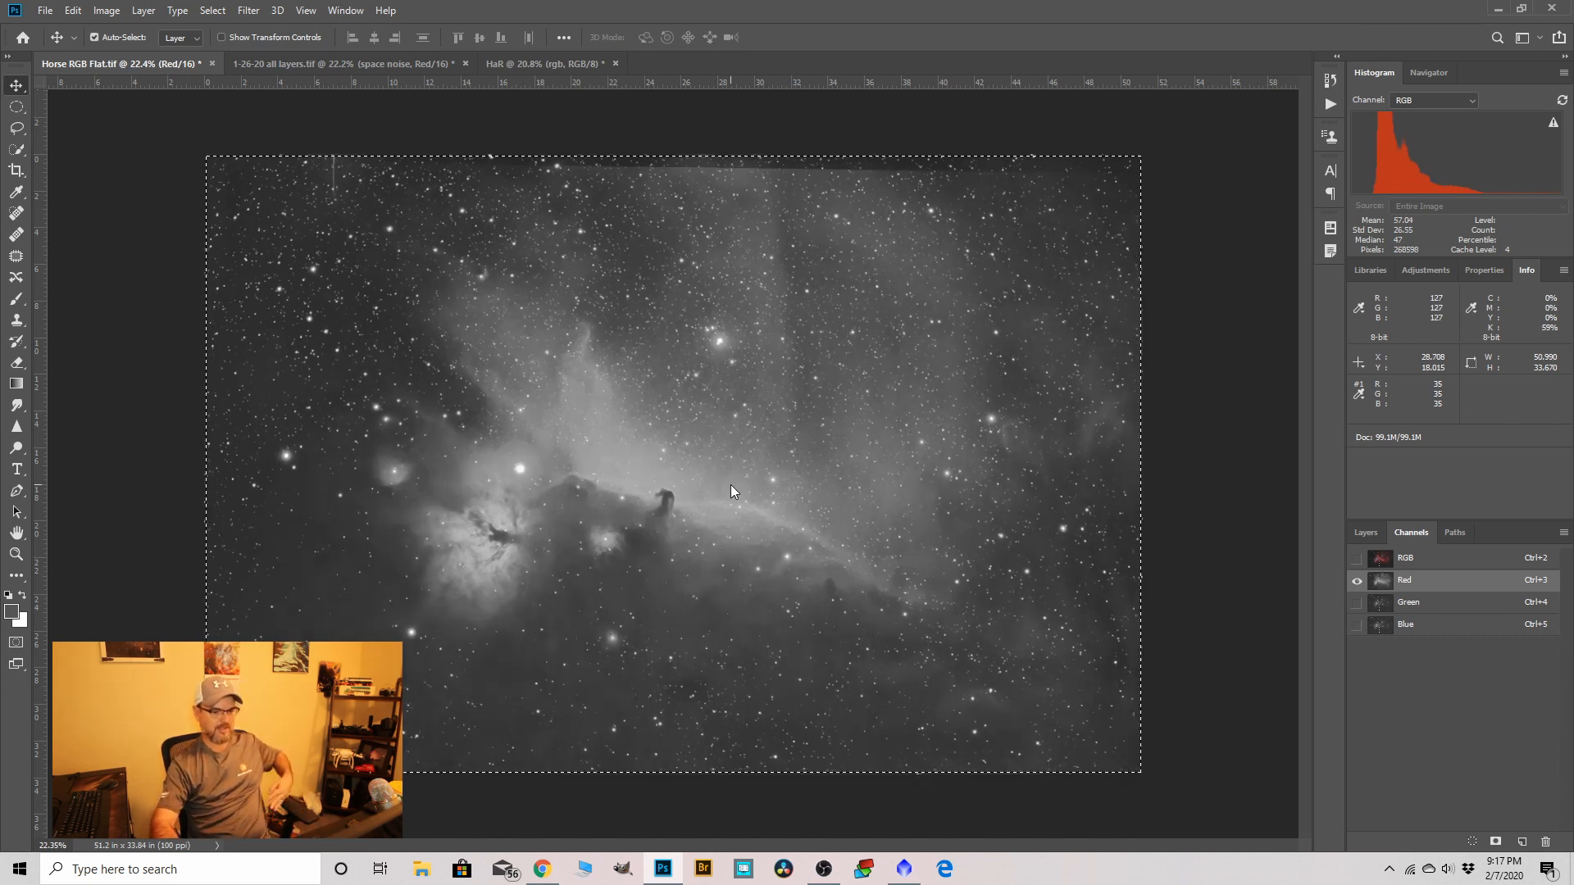
Show the Green channel alongside Red and shift the pasted Red channel slightly up and left until the stars coincide.
scroll(646, 492, up, 2)
scroll(647, 492, up, 1)
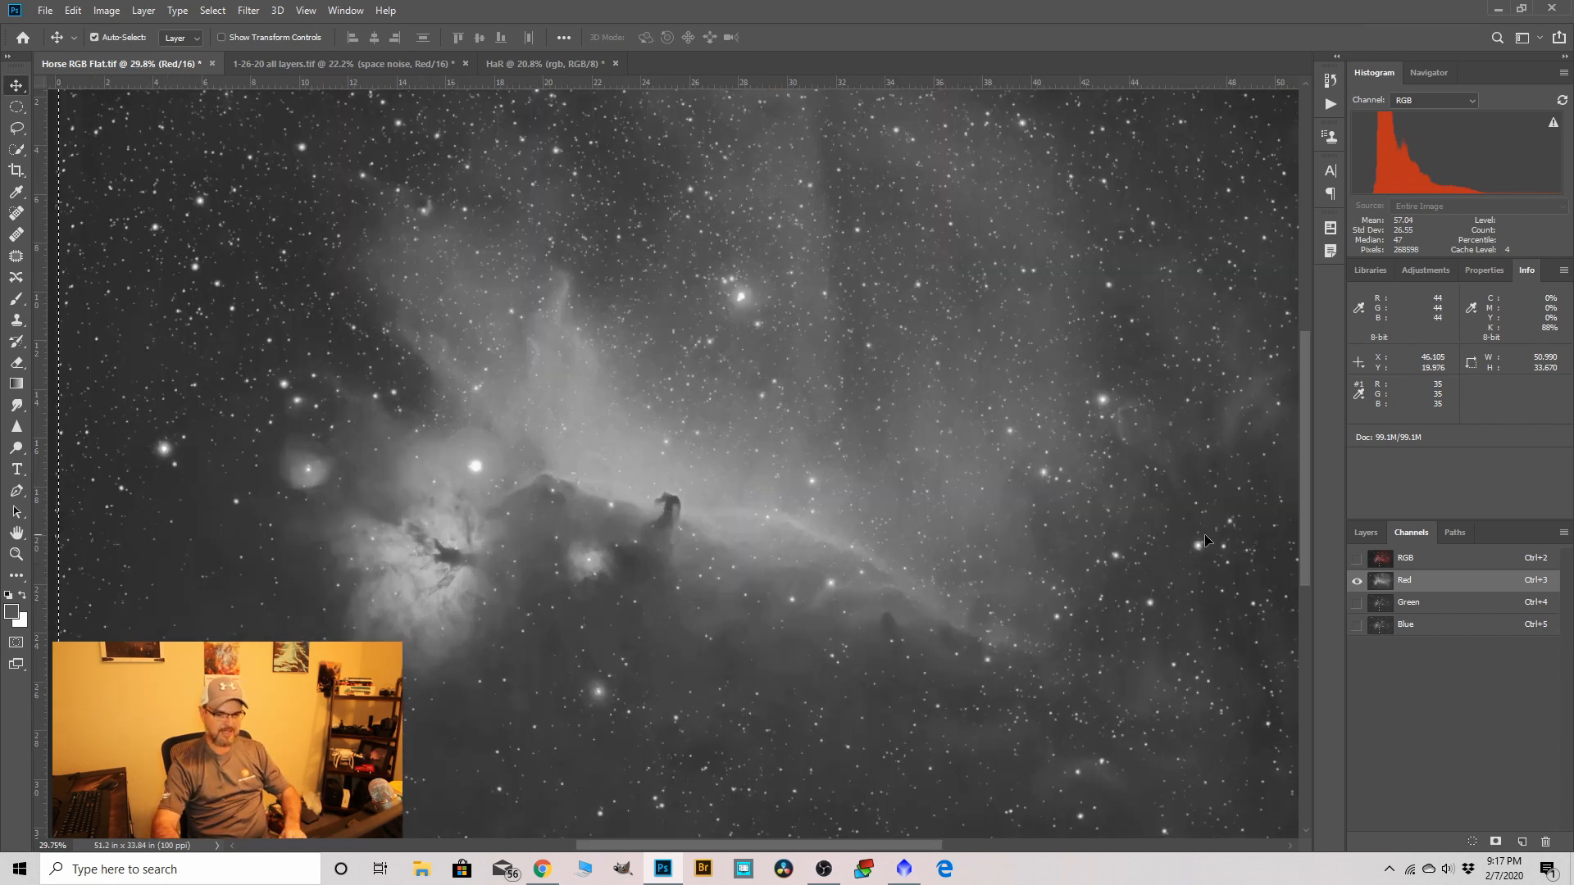
click(1357, 602)
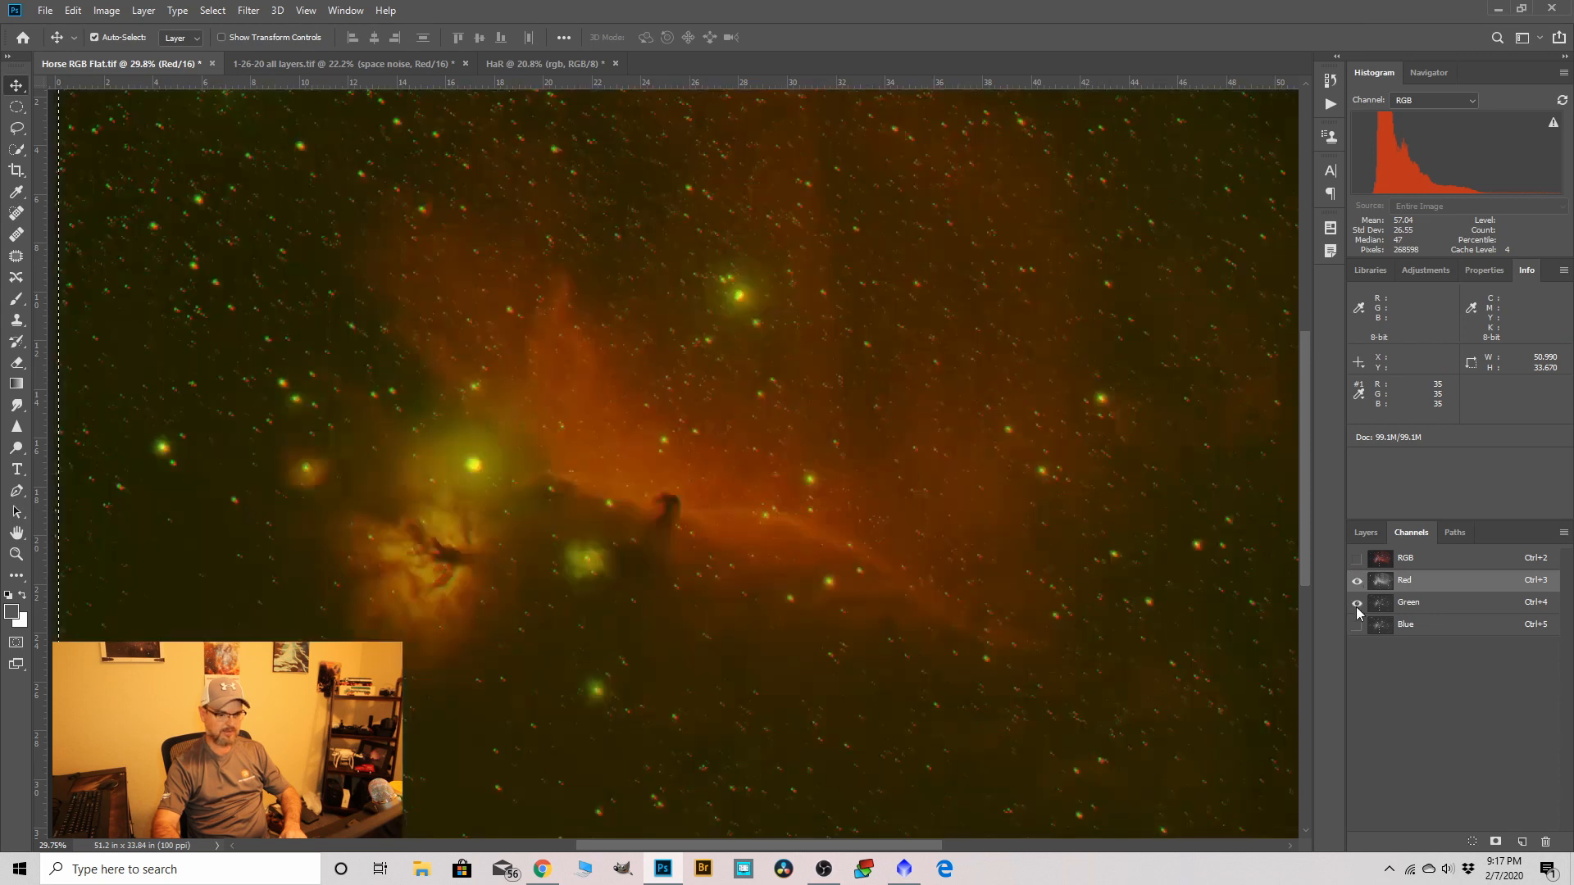
scroll(690, 529, up, 4)
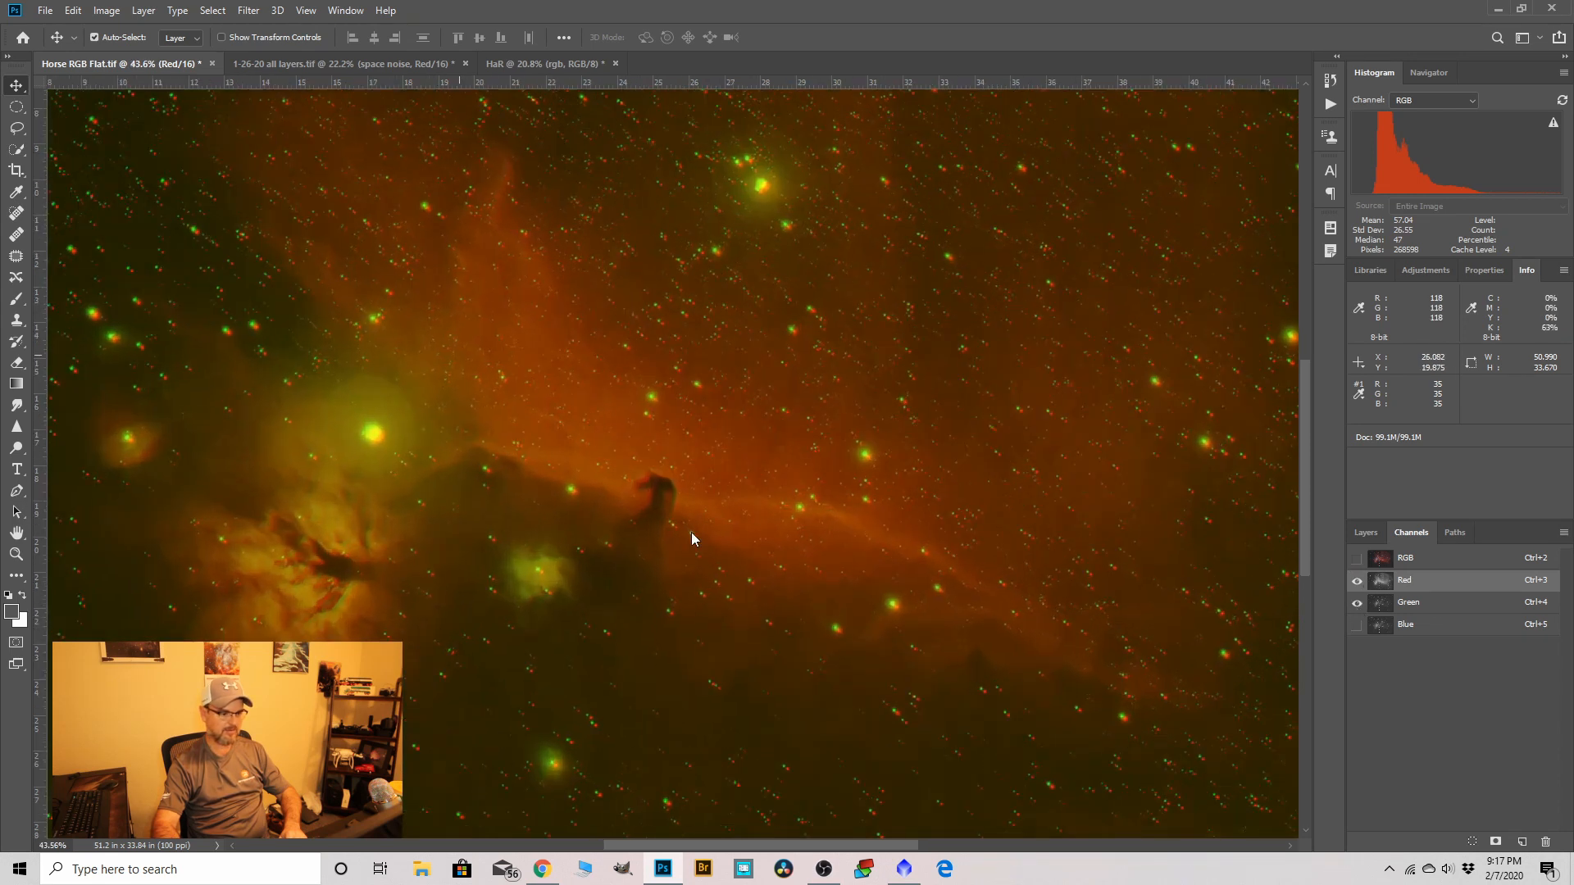
right_click(16, 85)
scroll(750, 401, up, 2)
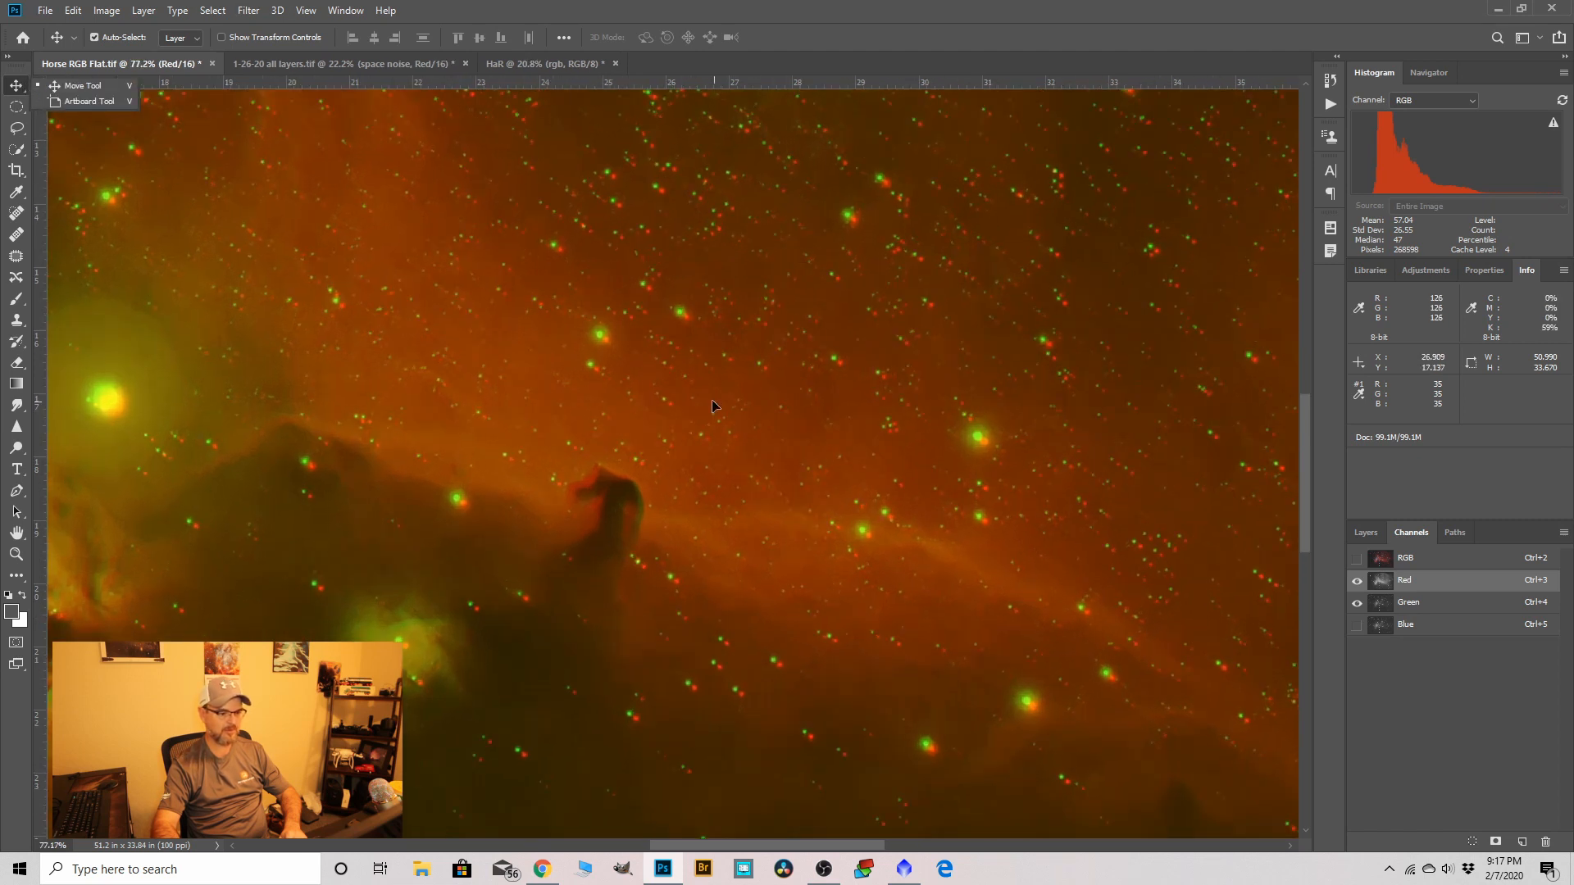
drag(692, 396, 688, 390)
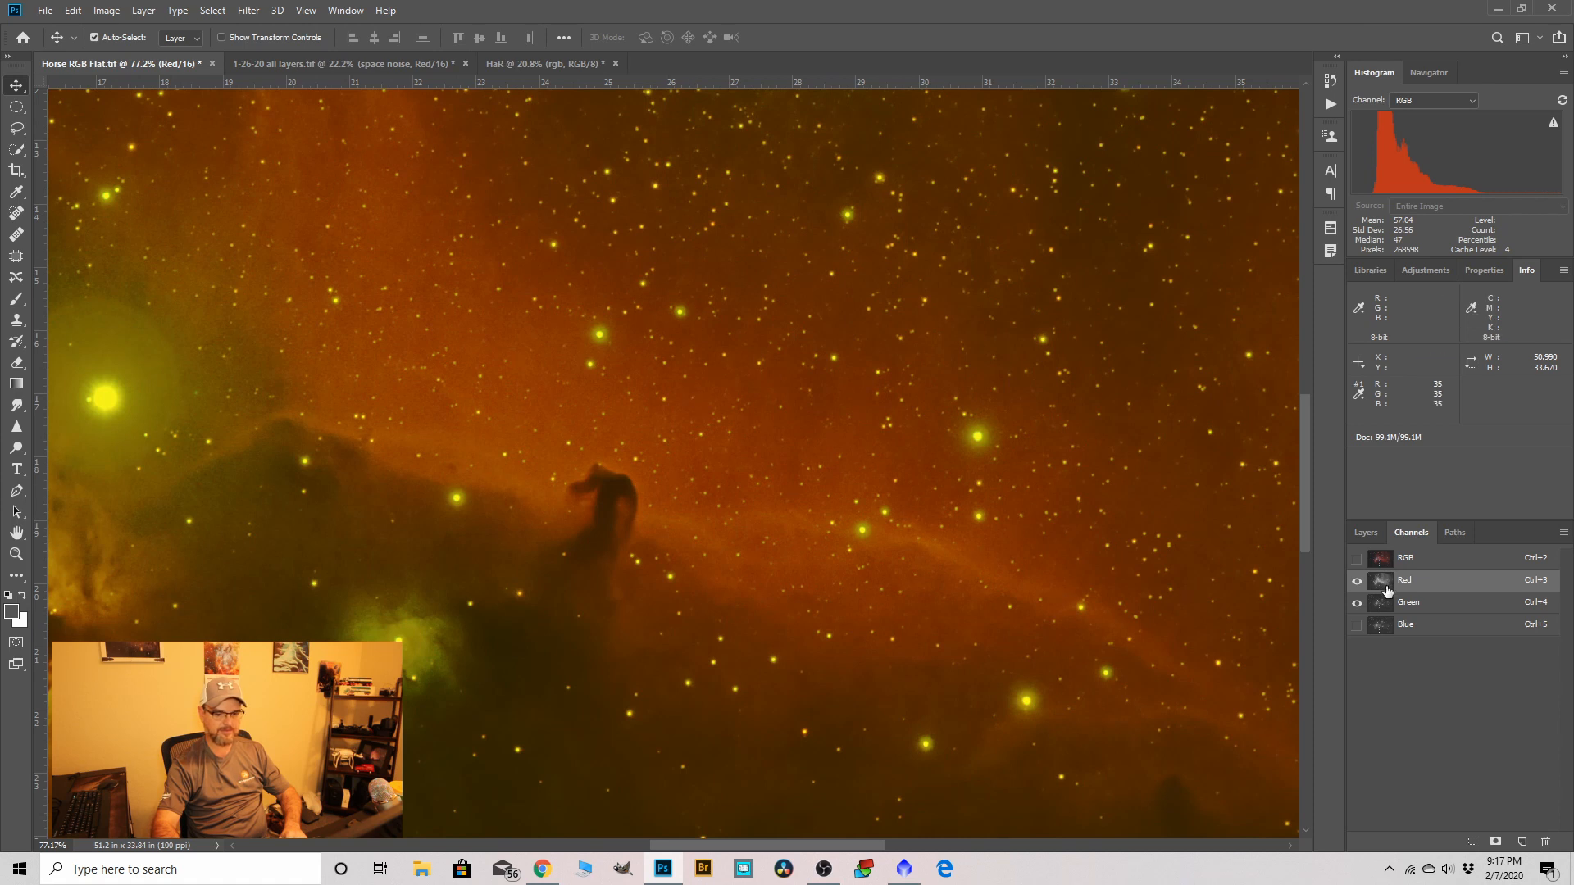
Show the Blue channel as well, check the full-colour result, and make the composite RGB channel active again.
scroll(710, 484, down, 2)
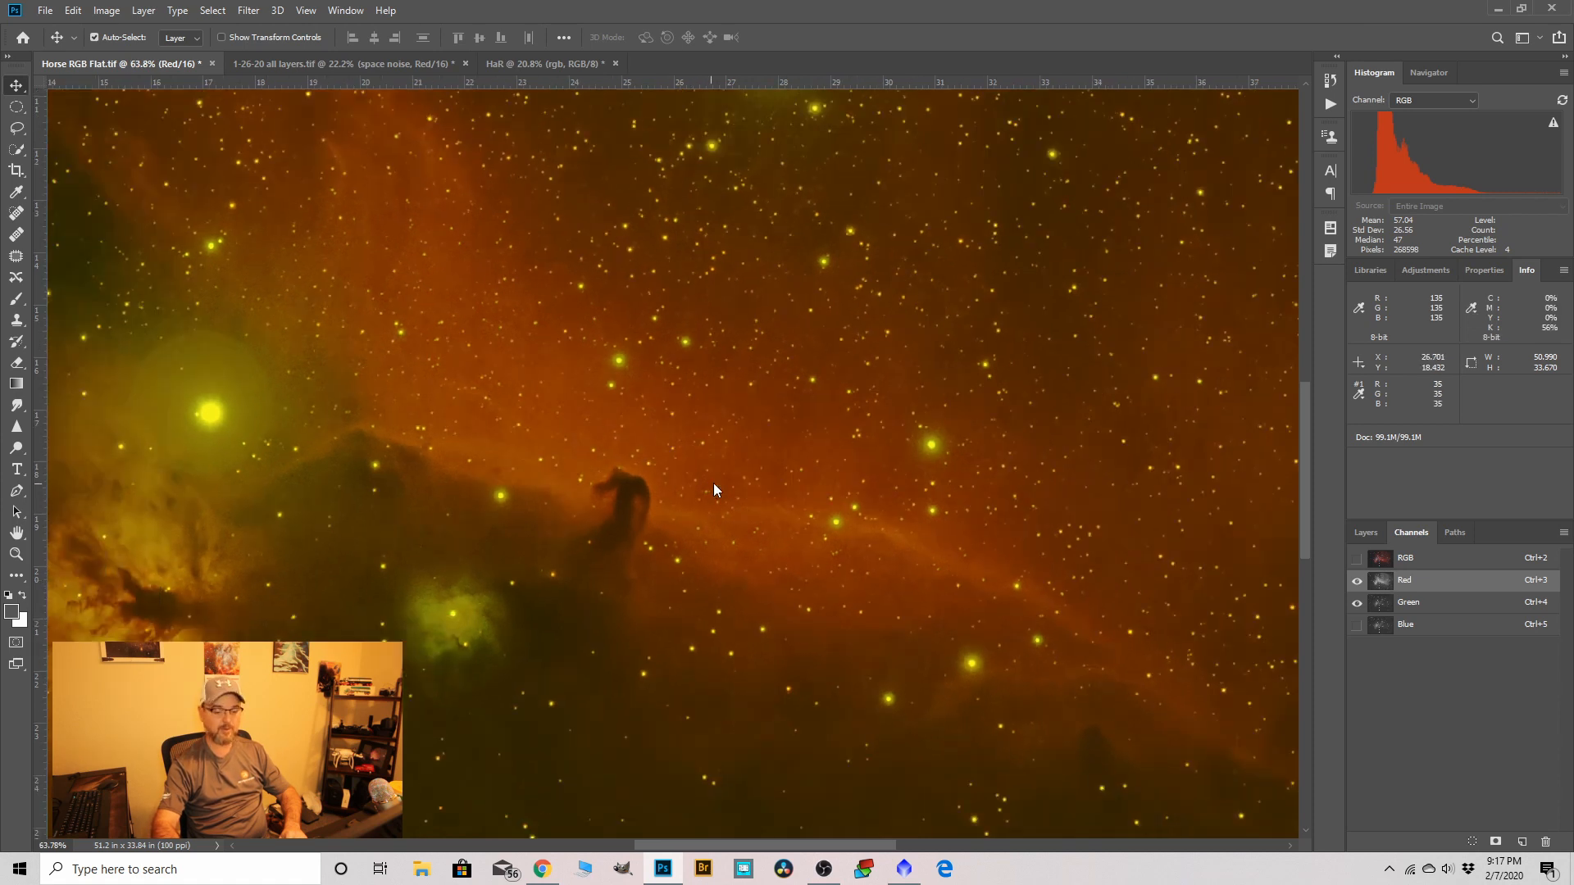
scroll(711, 486, down, 1)
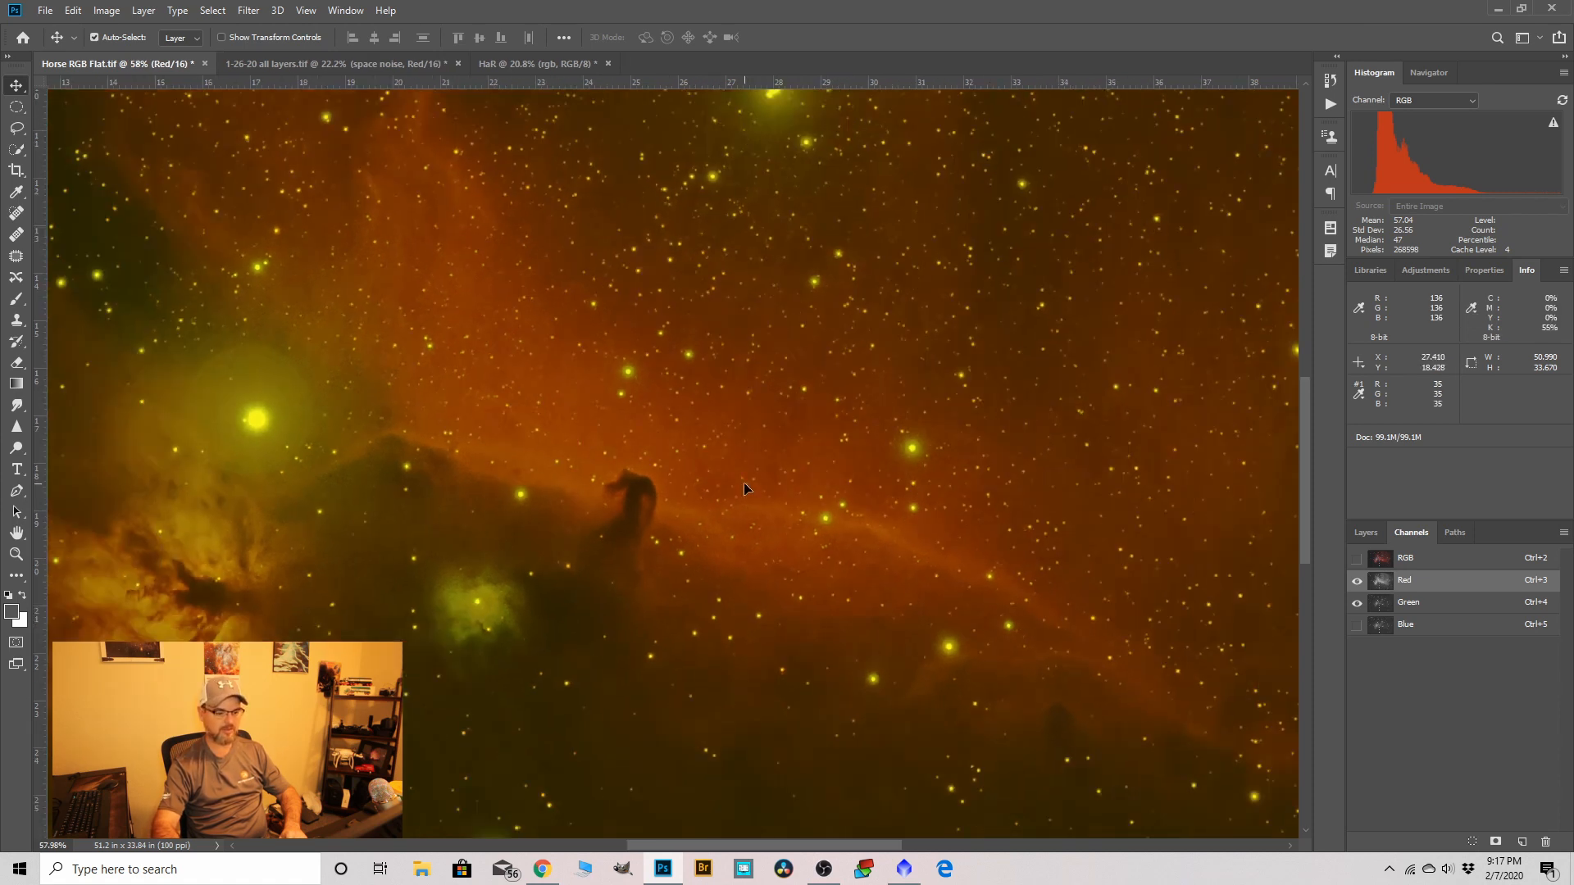
scroll(668, 434, down, 2)
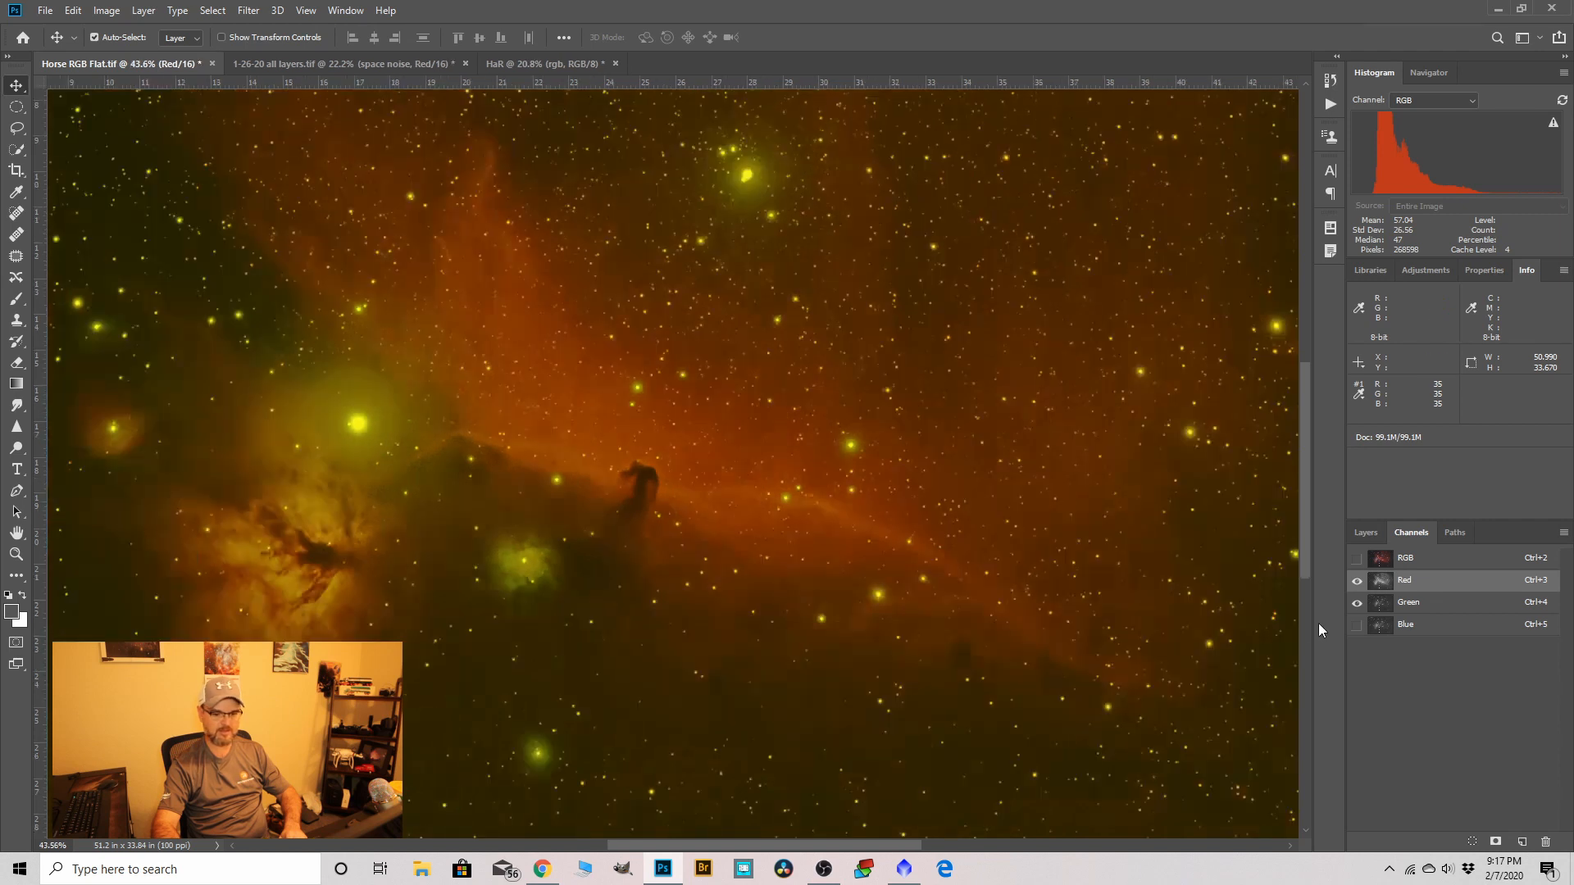
click(1357, 625)
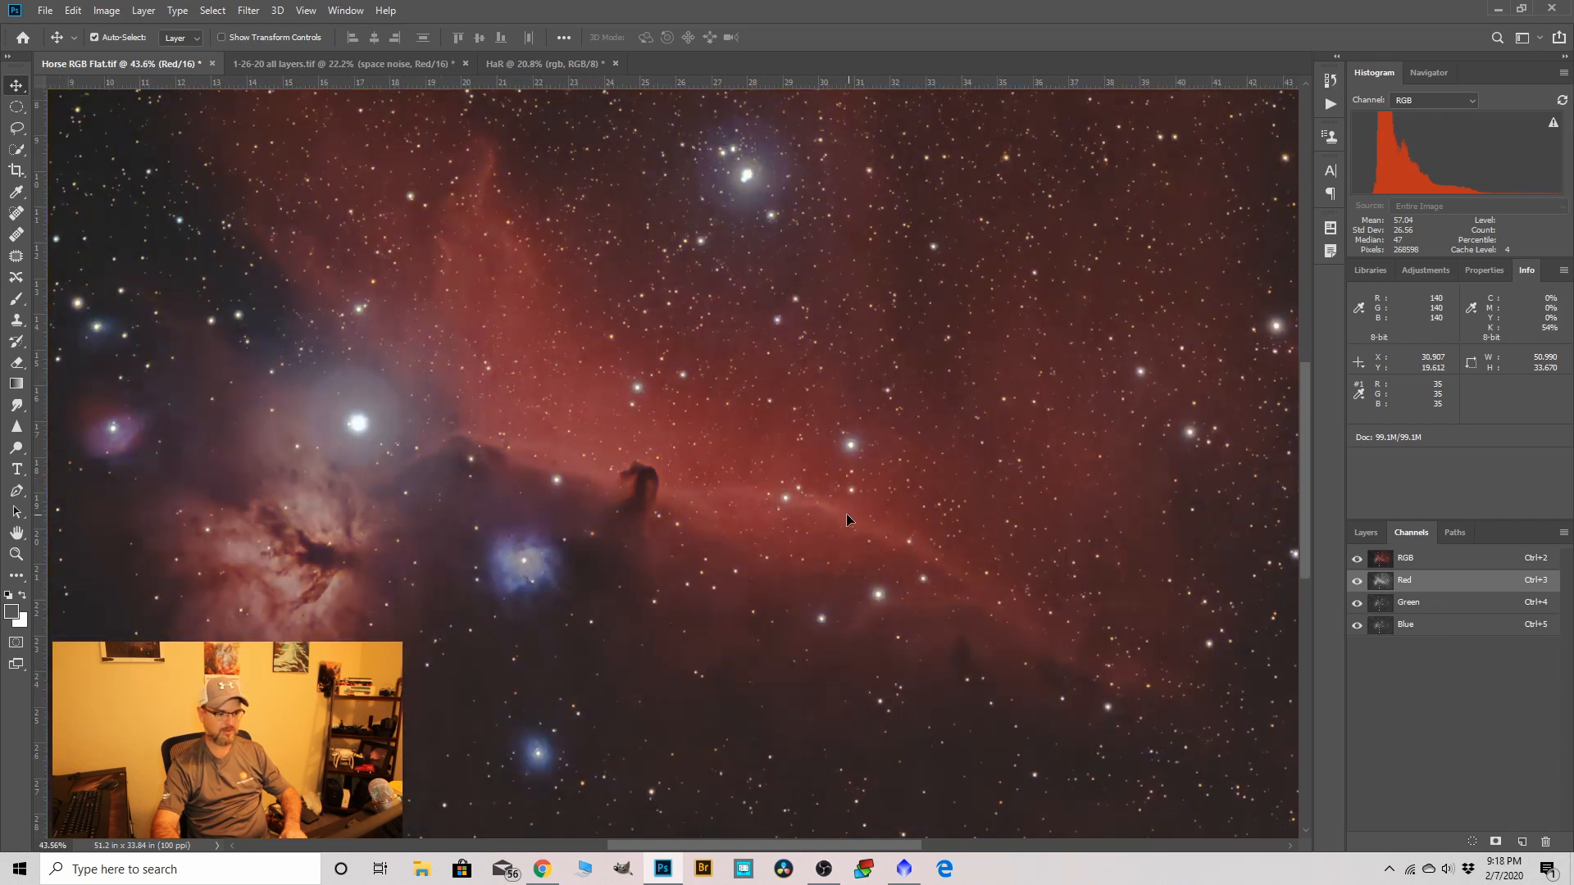
scroll(583, 424, down, 2)
scroll(584, 426, down, 3)
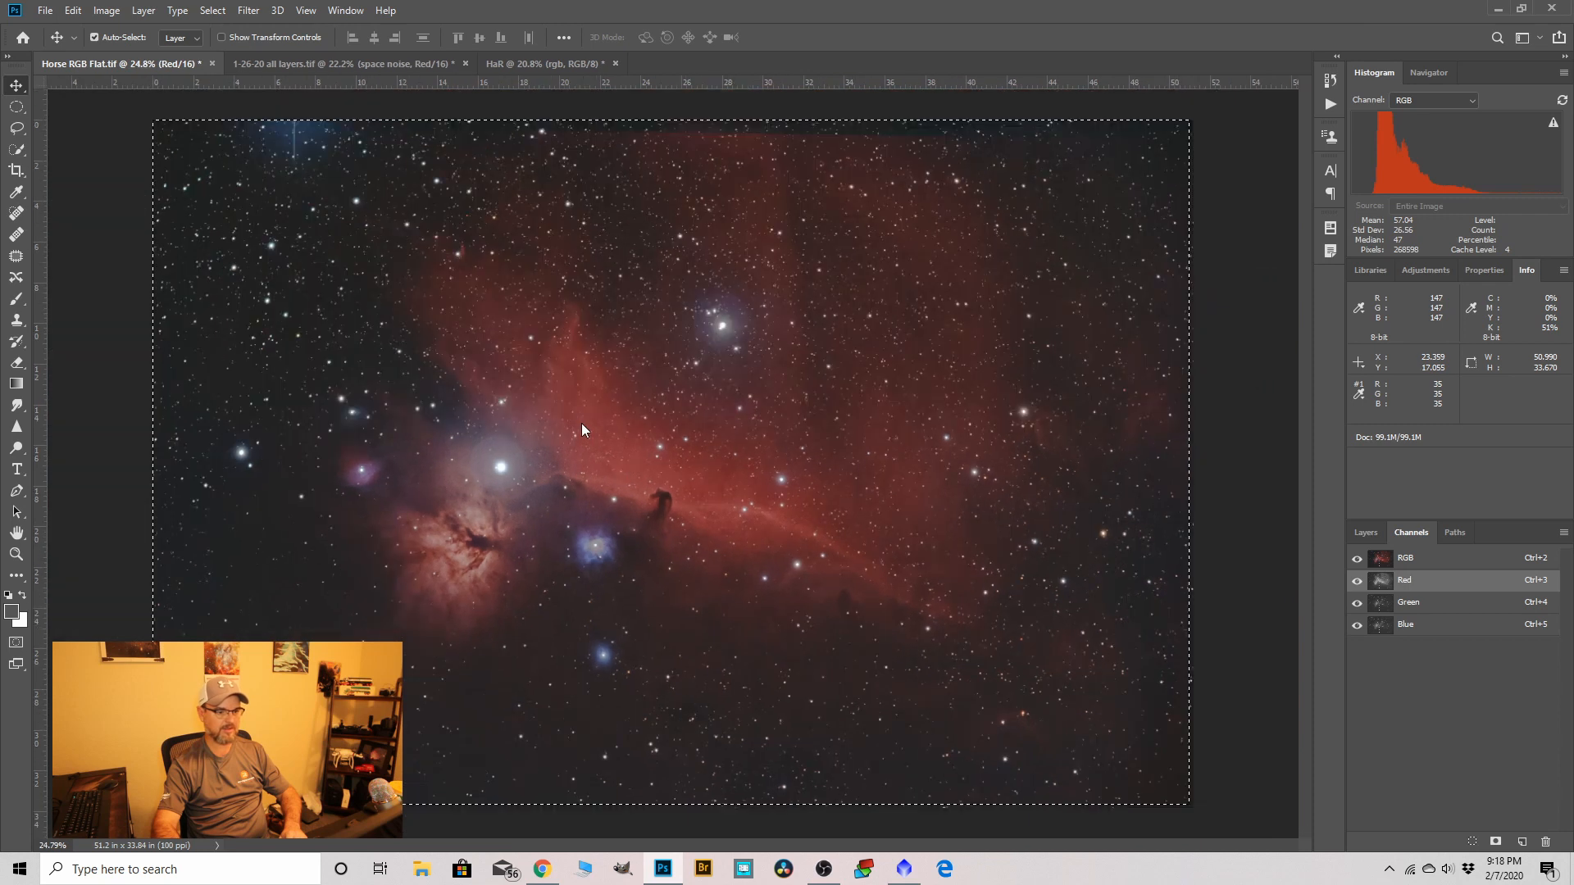
click(1413, 562)
click(1372, 537)
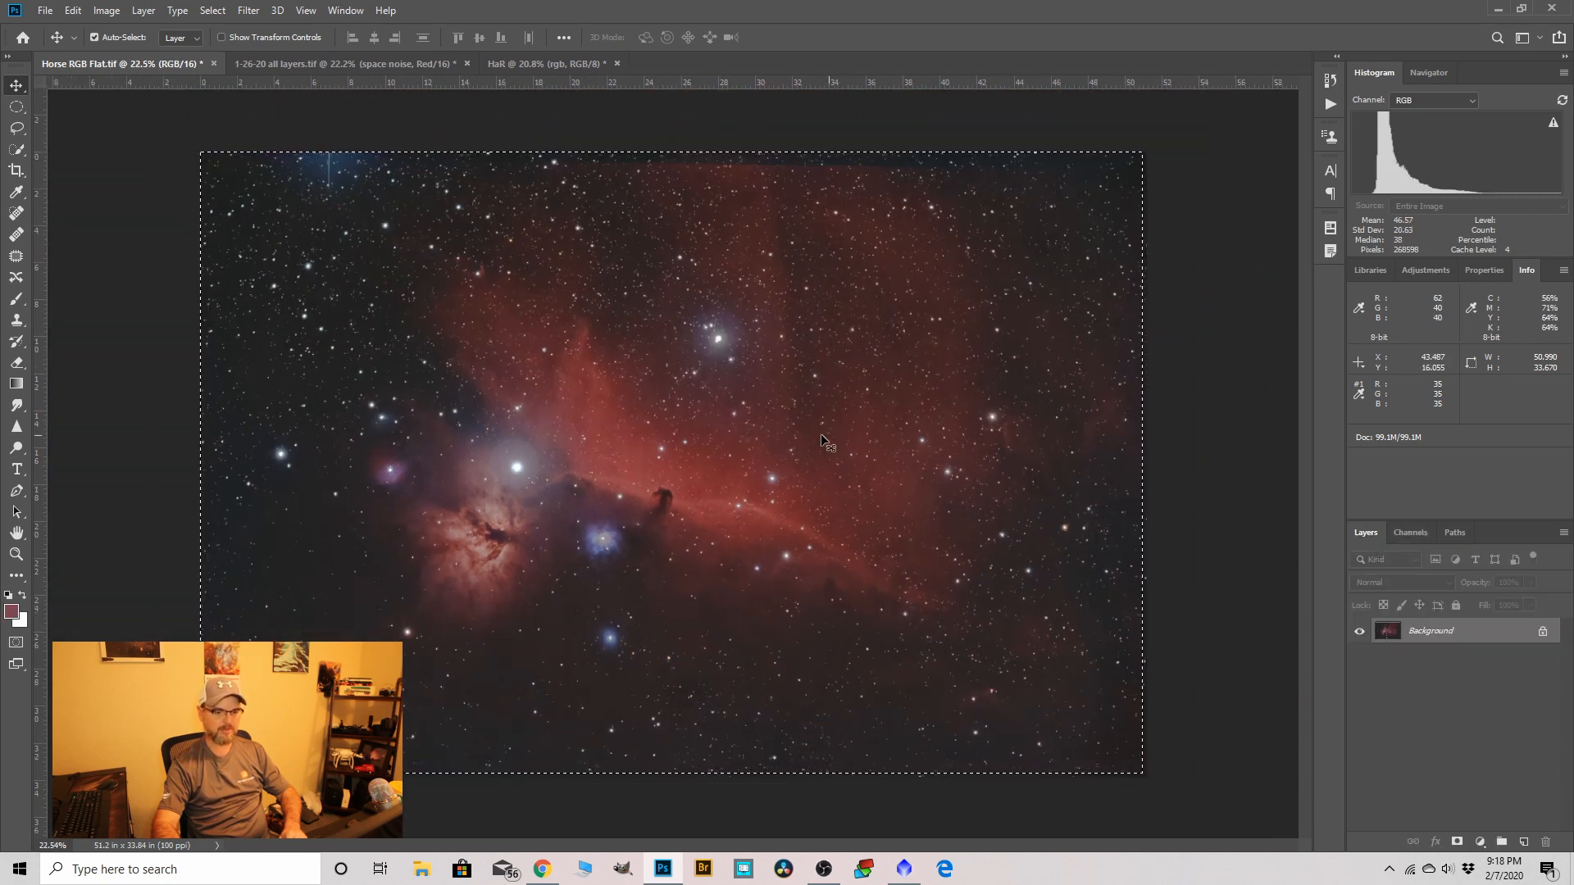
Compare the image before the paste and after the move through its history states, ending on the Move state.
click(1330, 82)
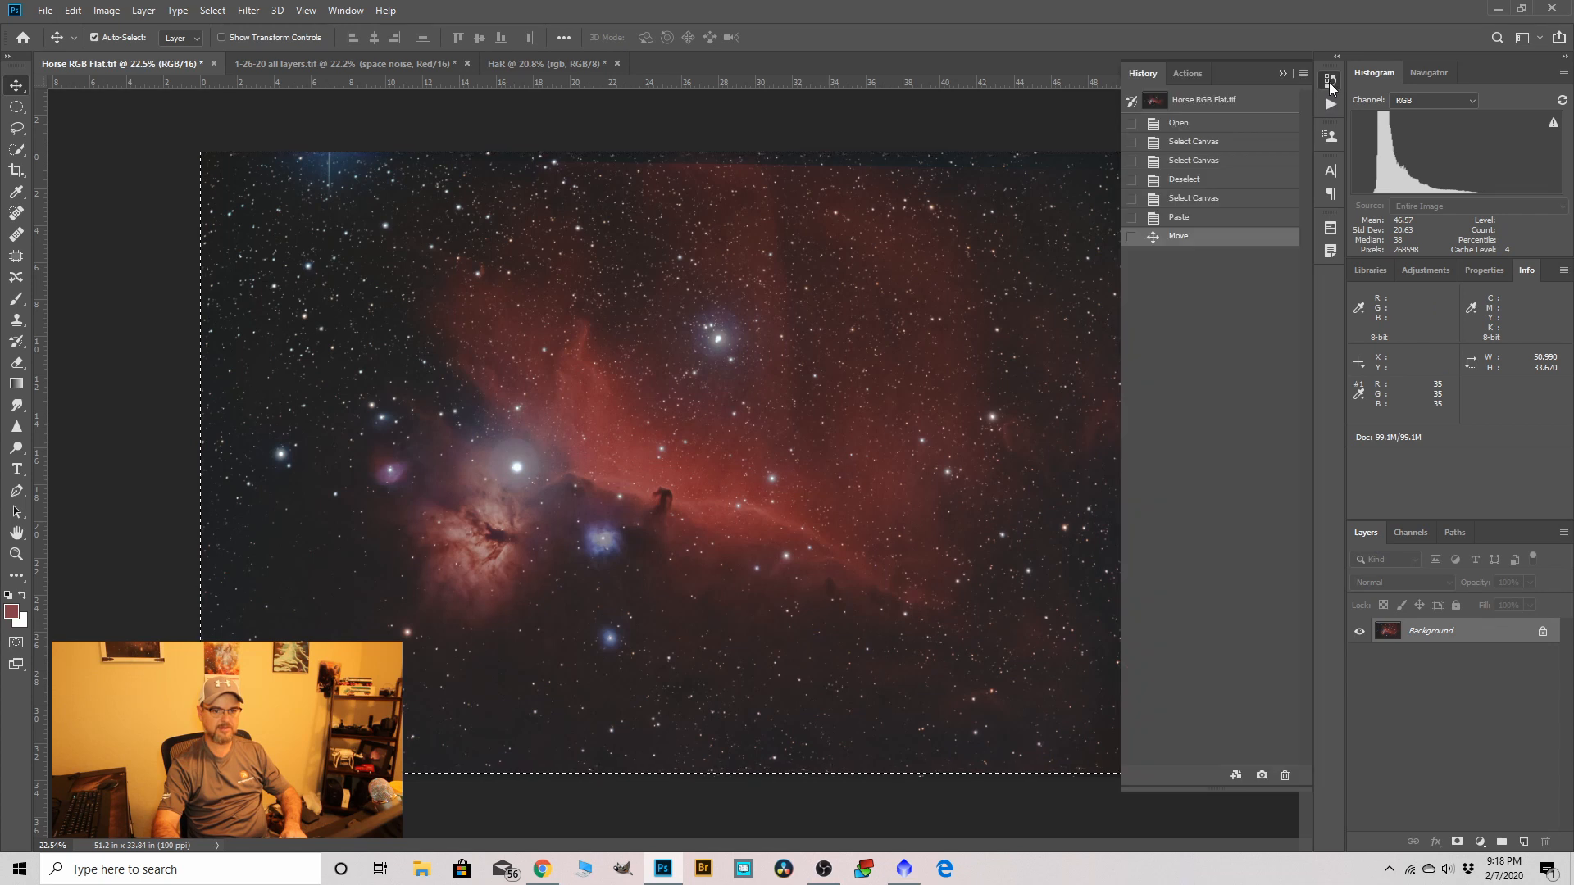
click(1207, 197)
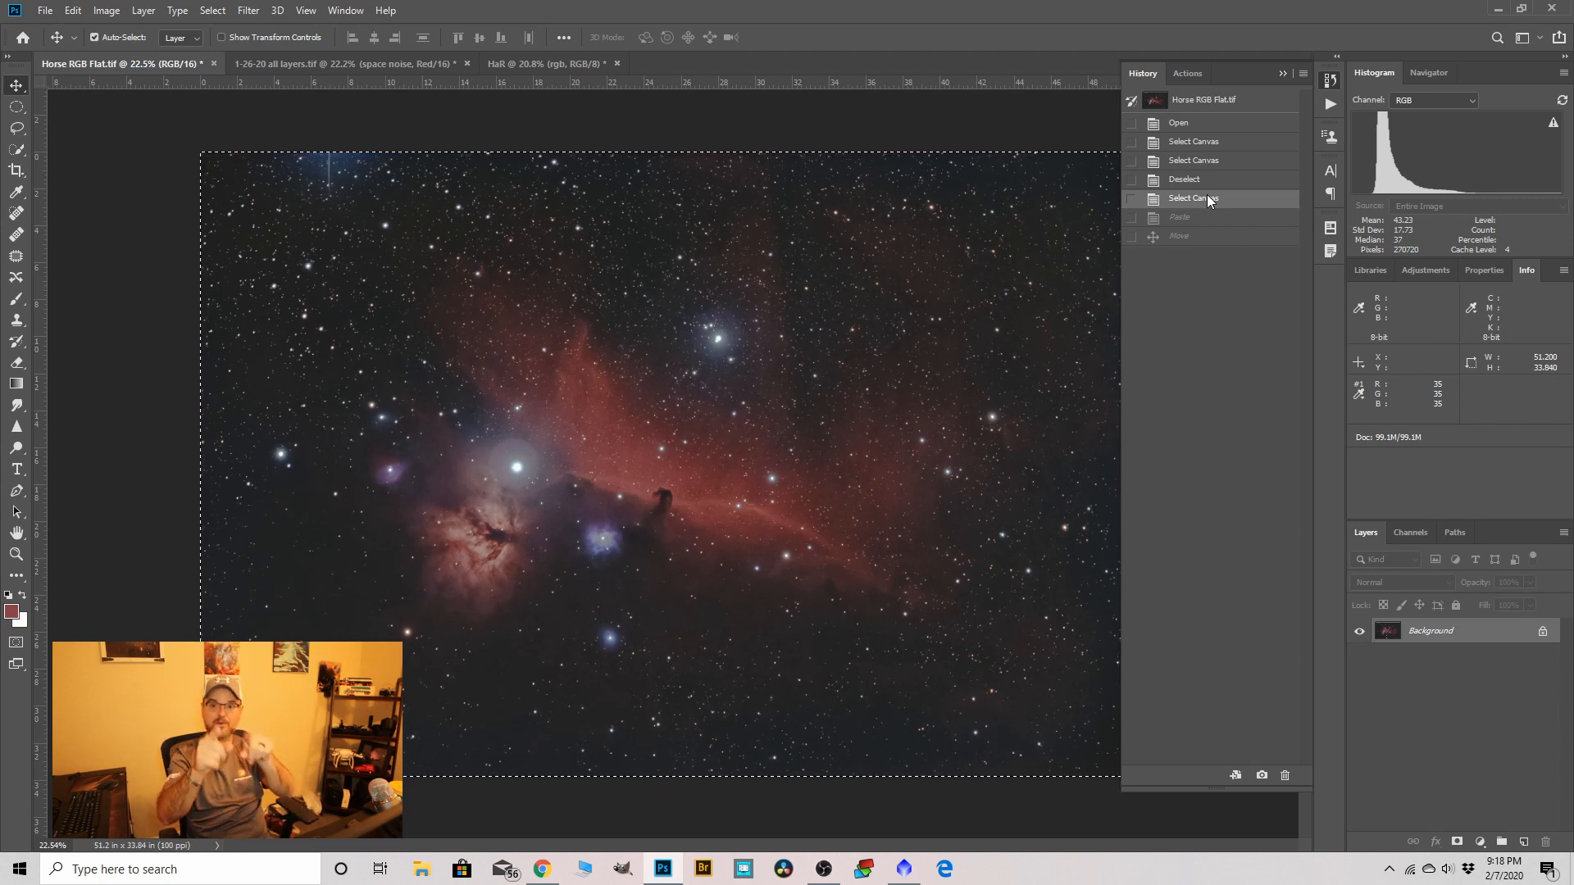
click(1185, 237)
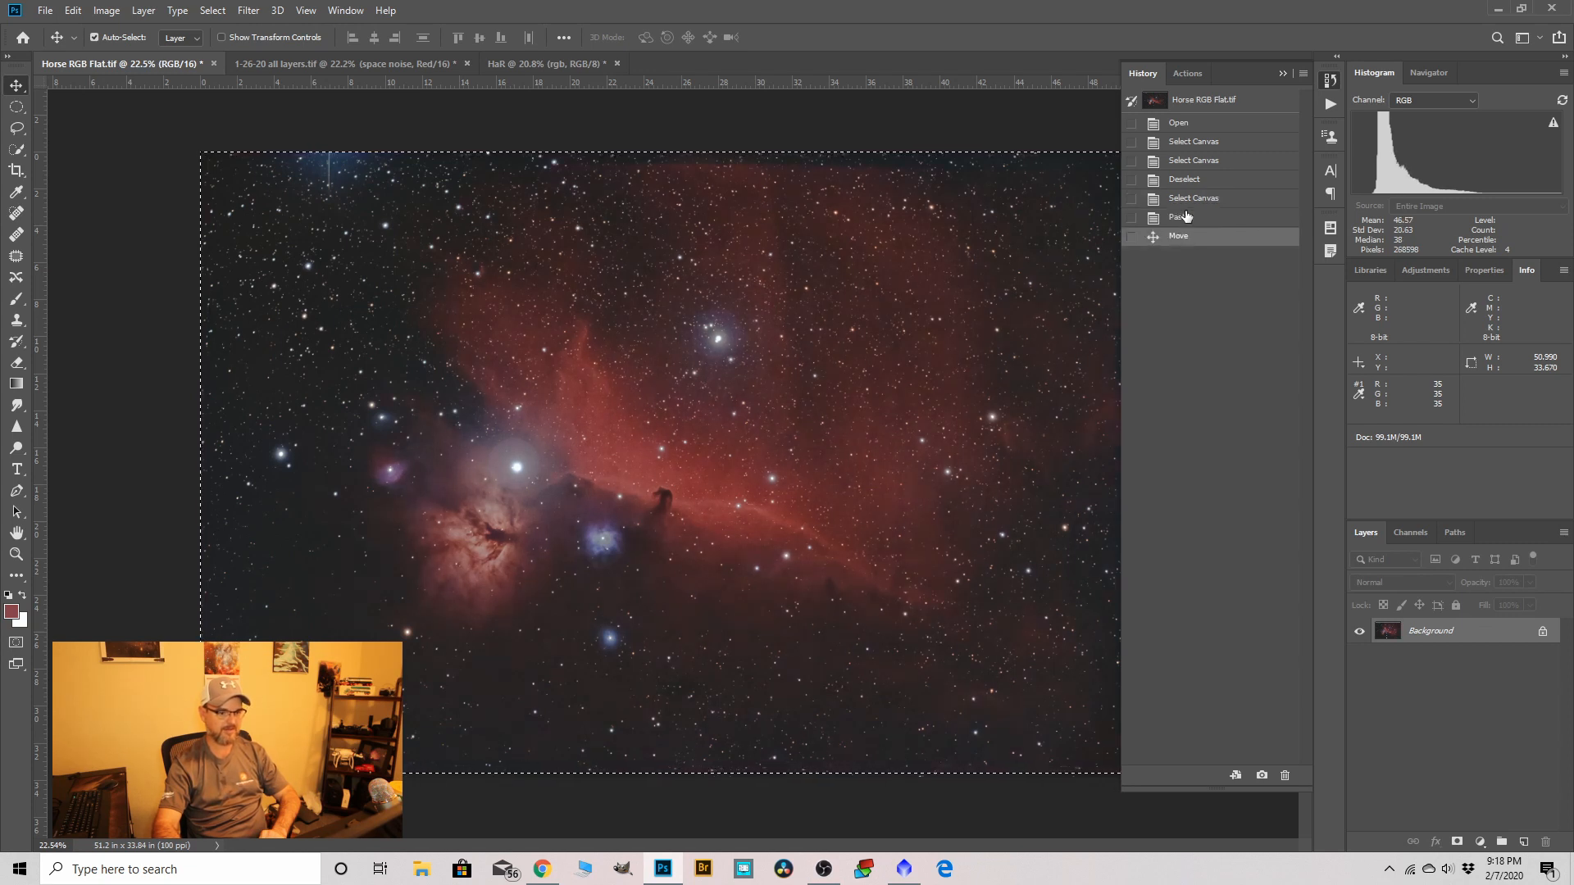
click(1186, 199)
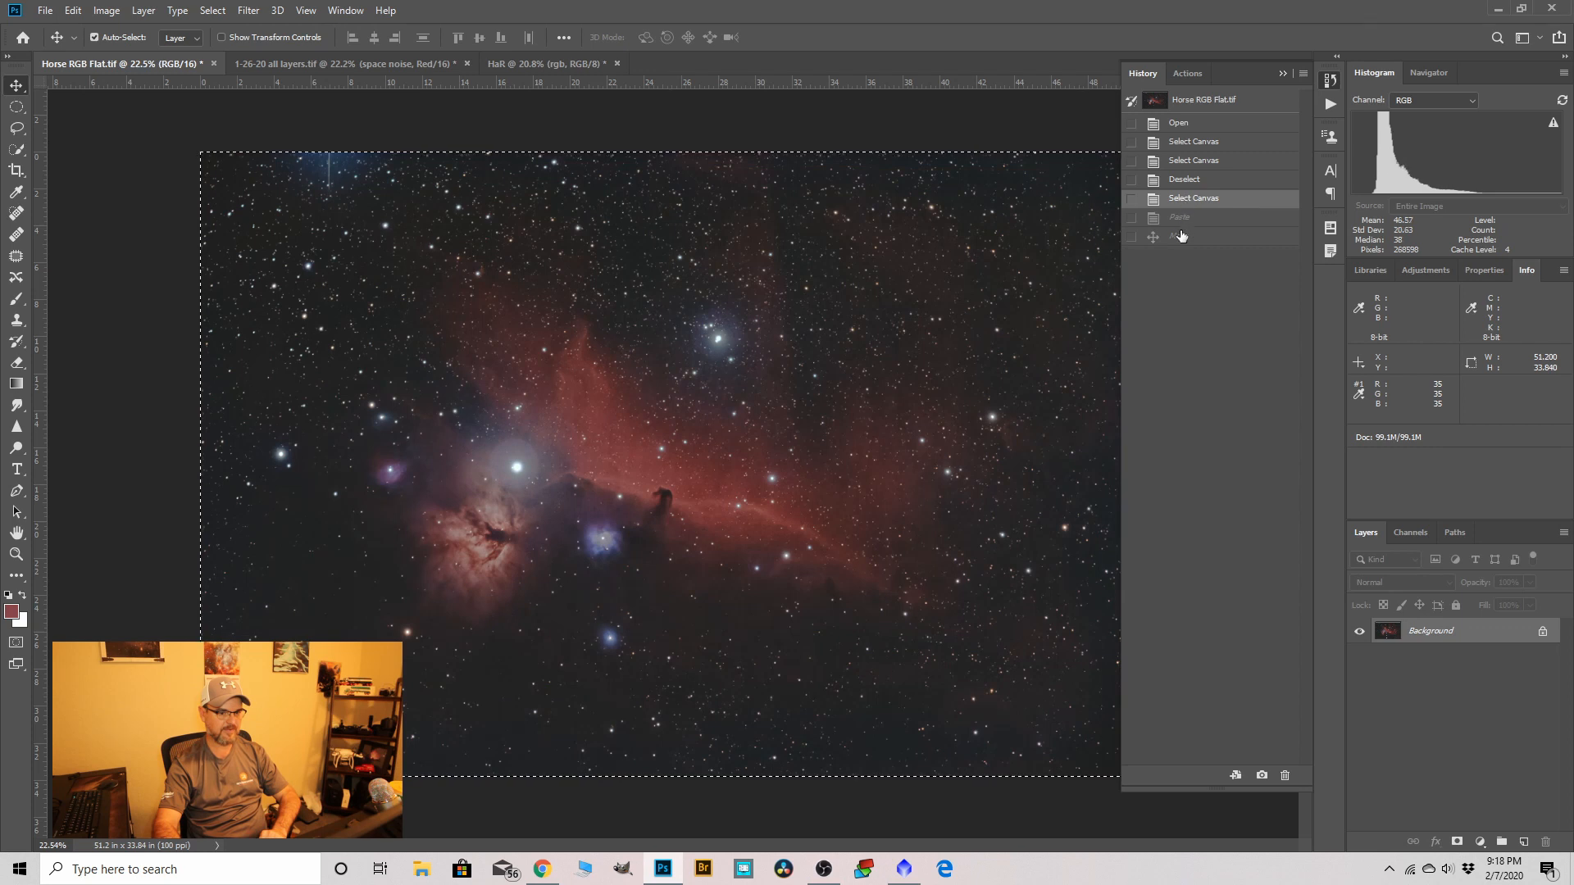
click(1180, 236)
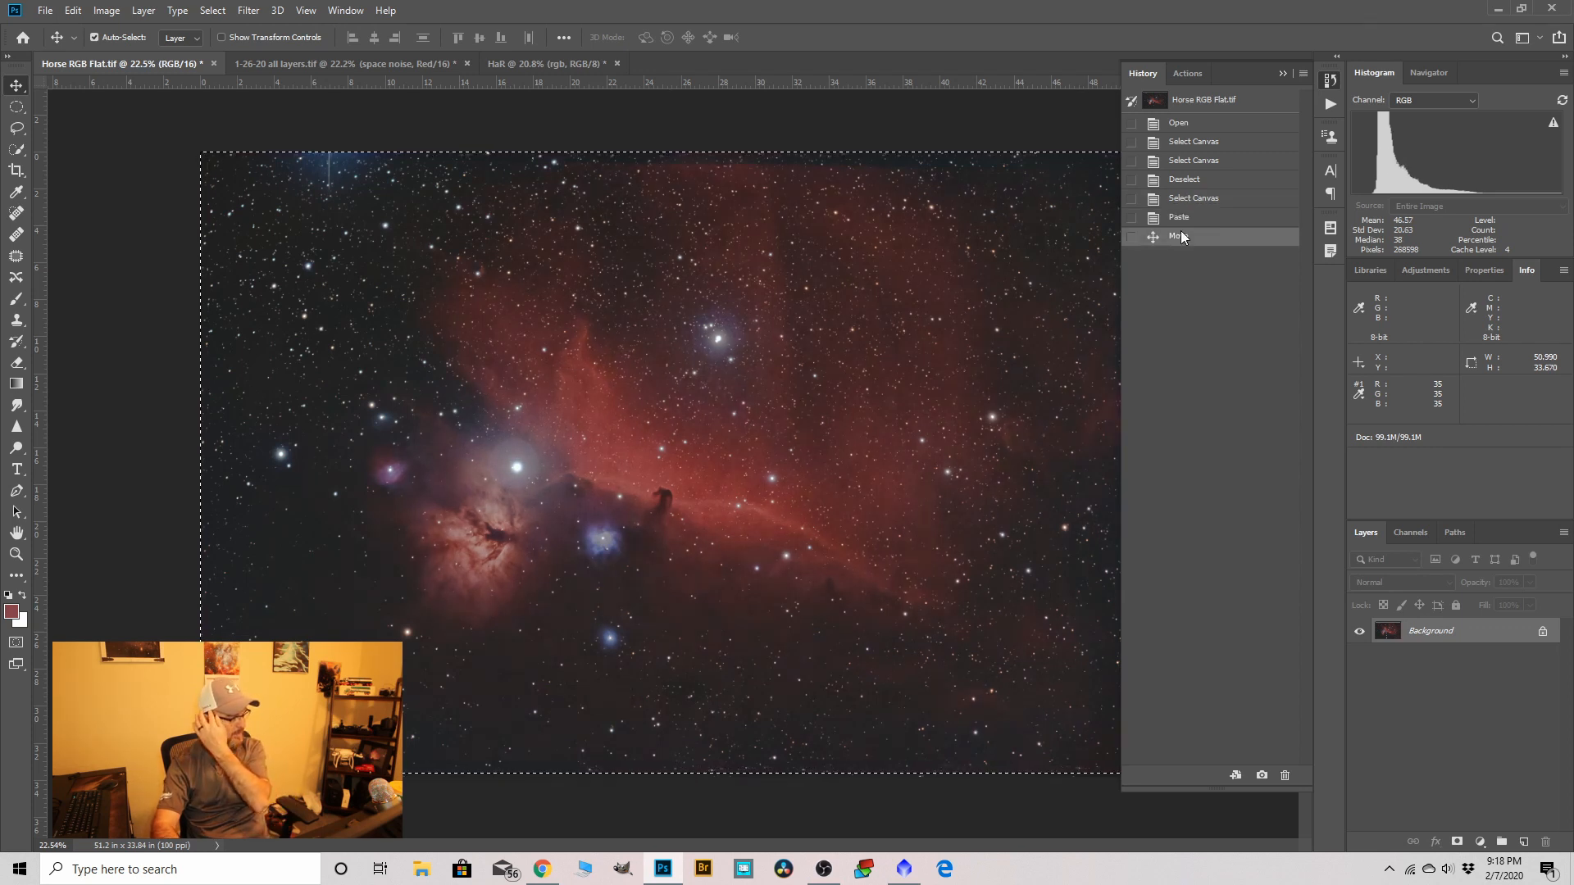
click(1284, 74)
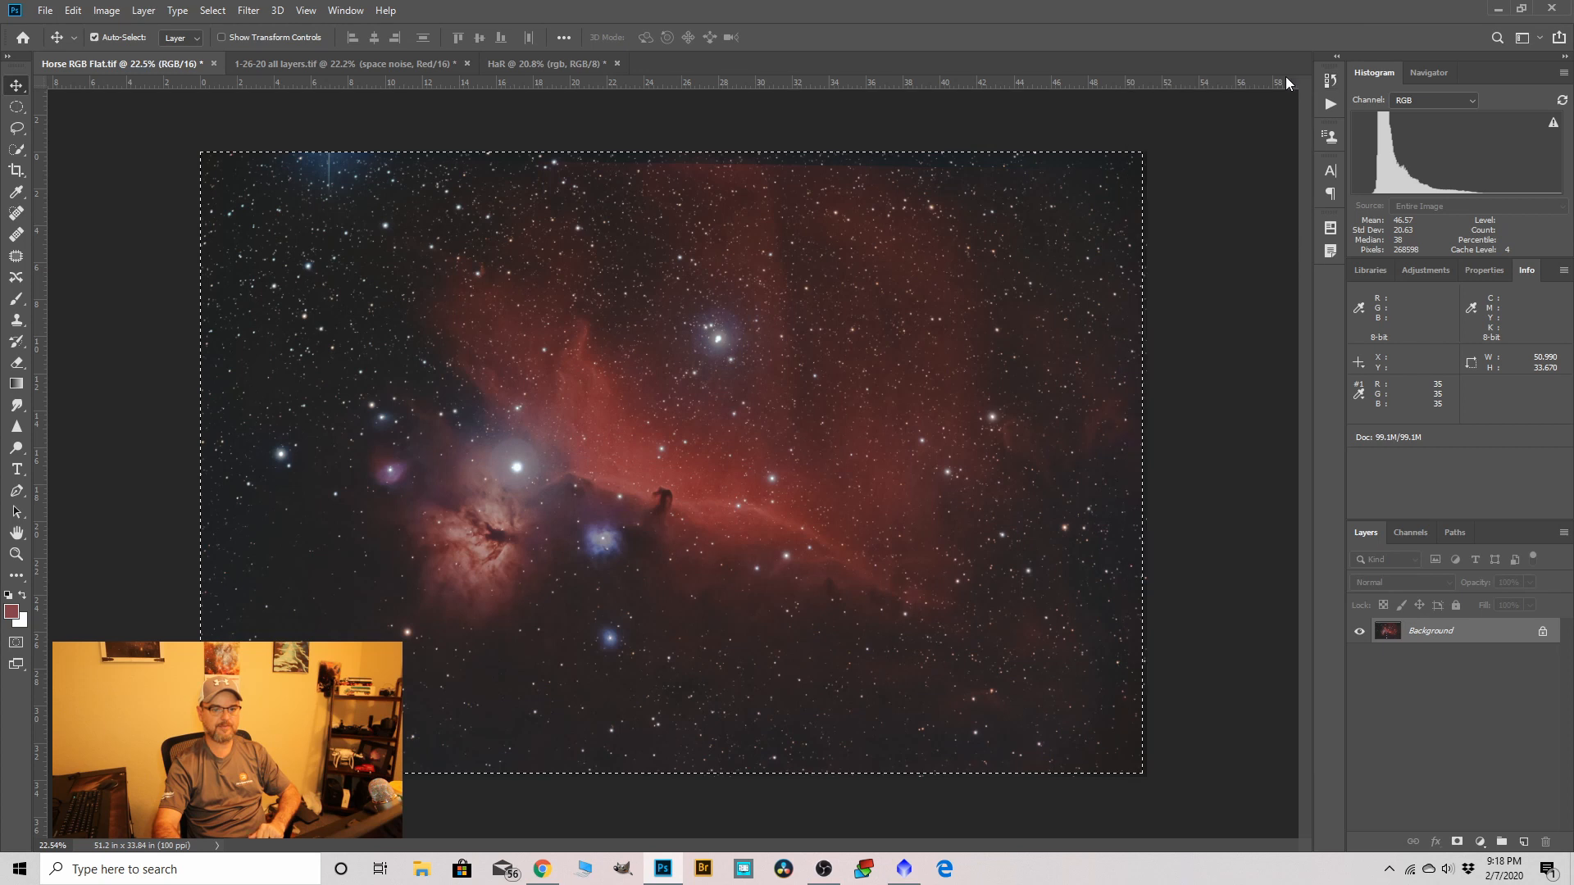
Delete the rgb layer from the HaR document and copy the remaining Ha background image.
click(528, 66)
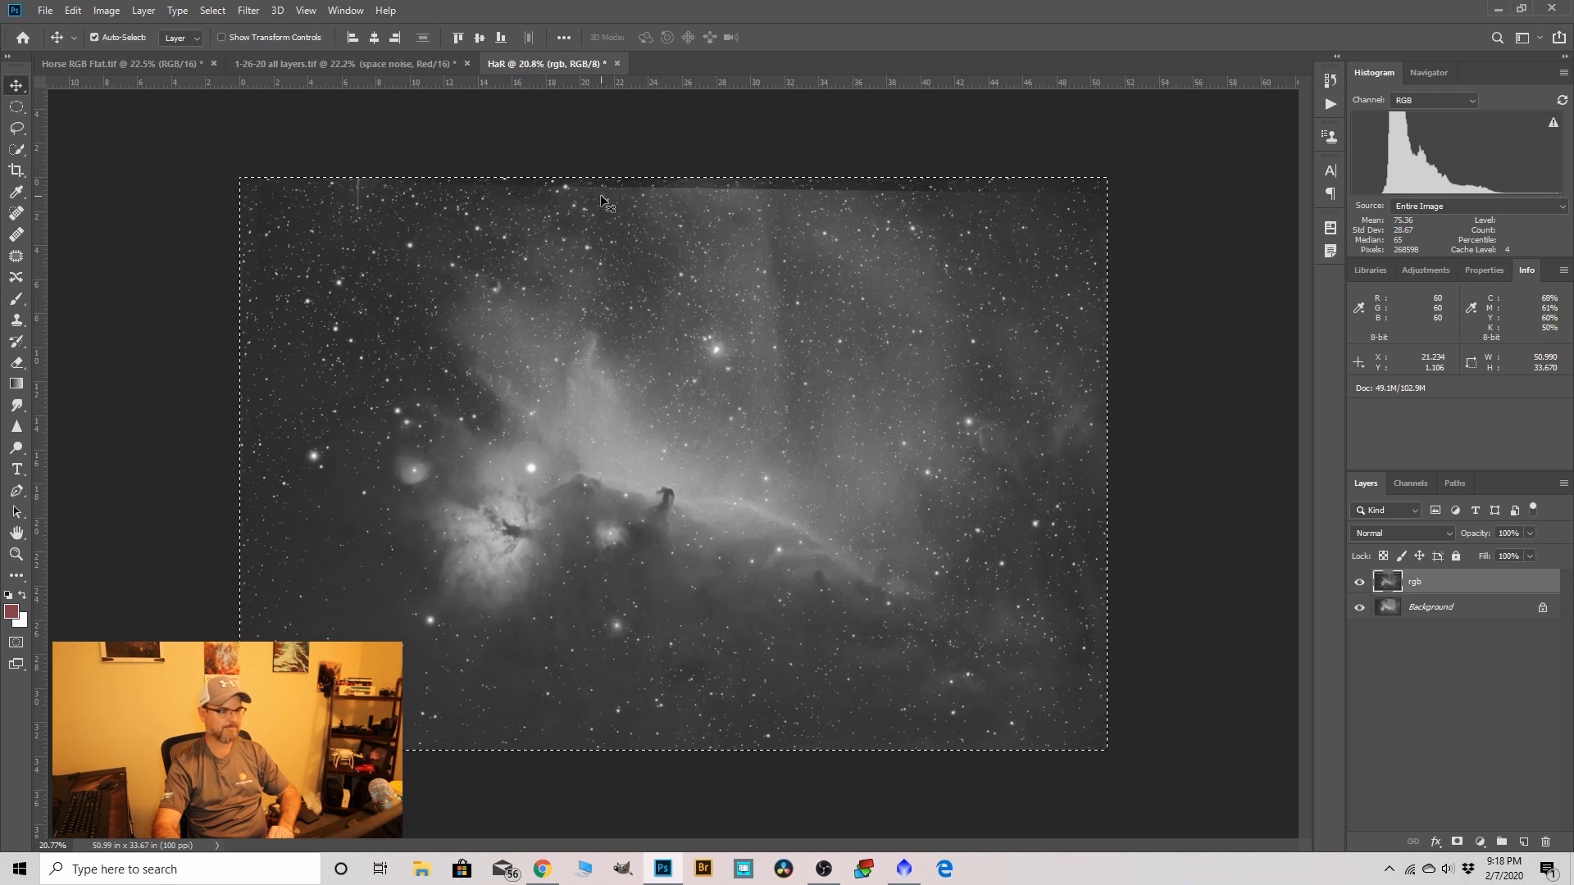
click(1360, 583)
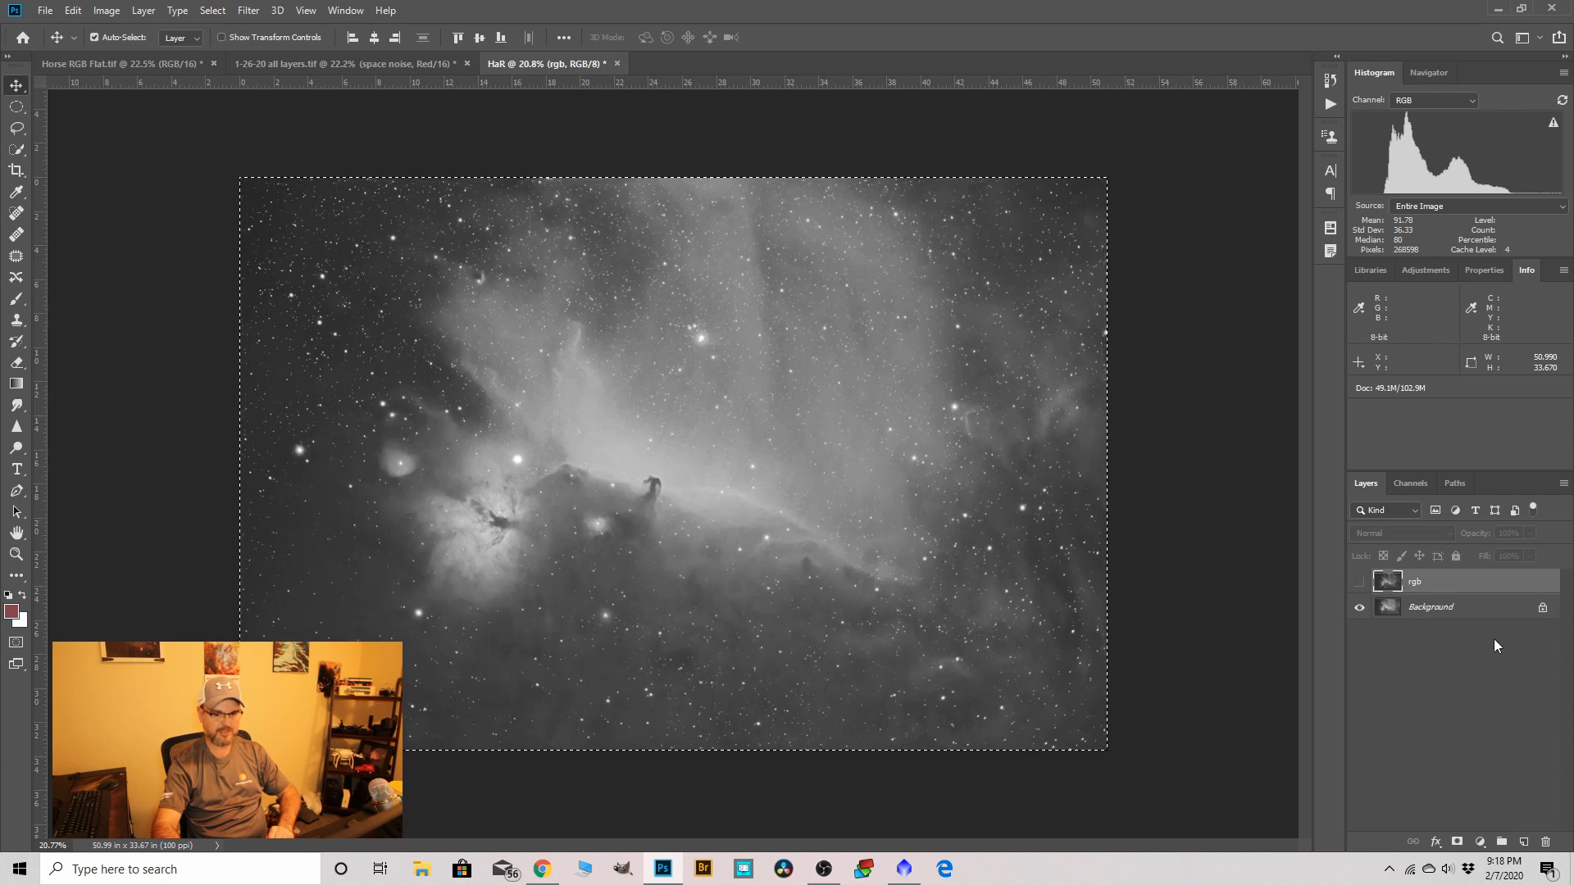
right_click(1419, 583)
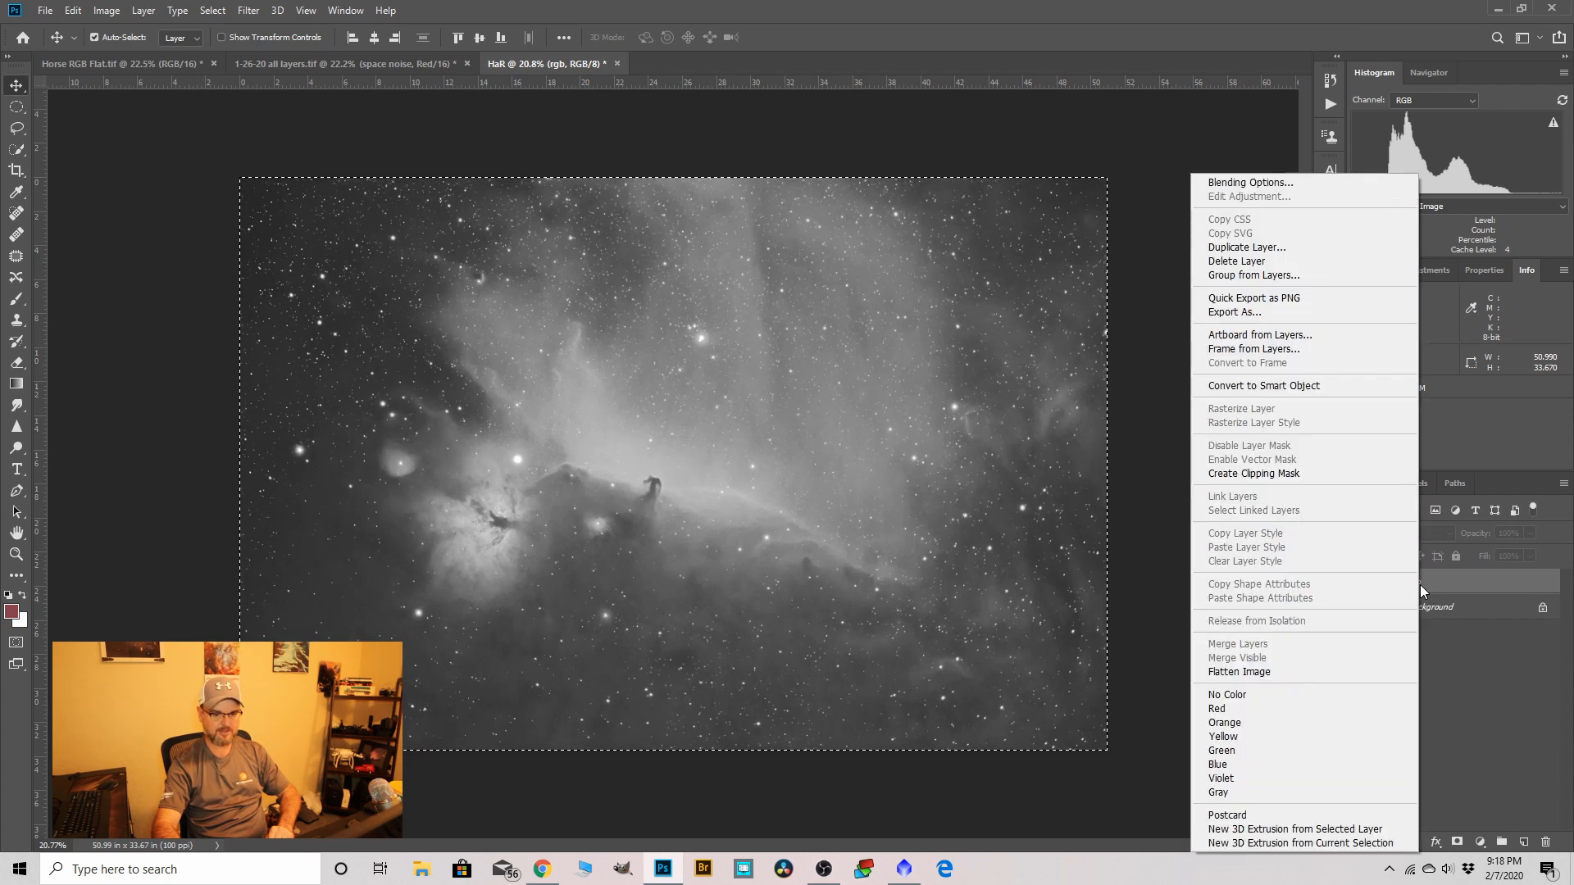
click(1238, 261)
click(710, 324)
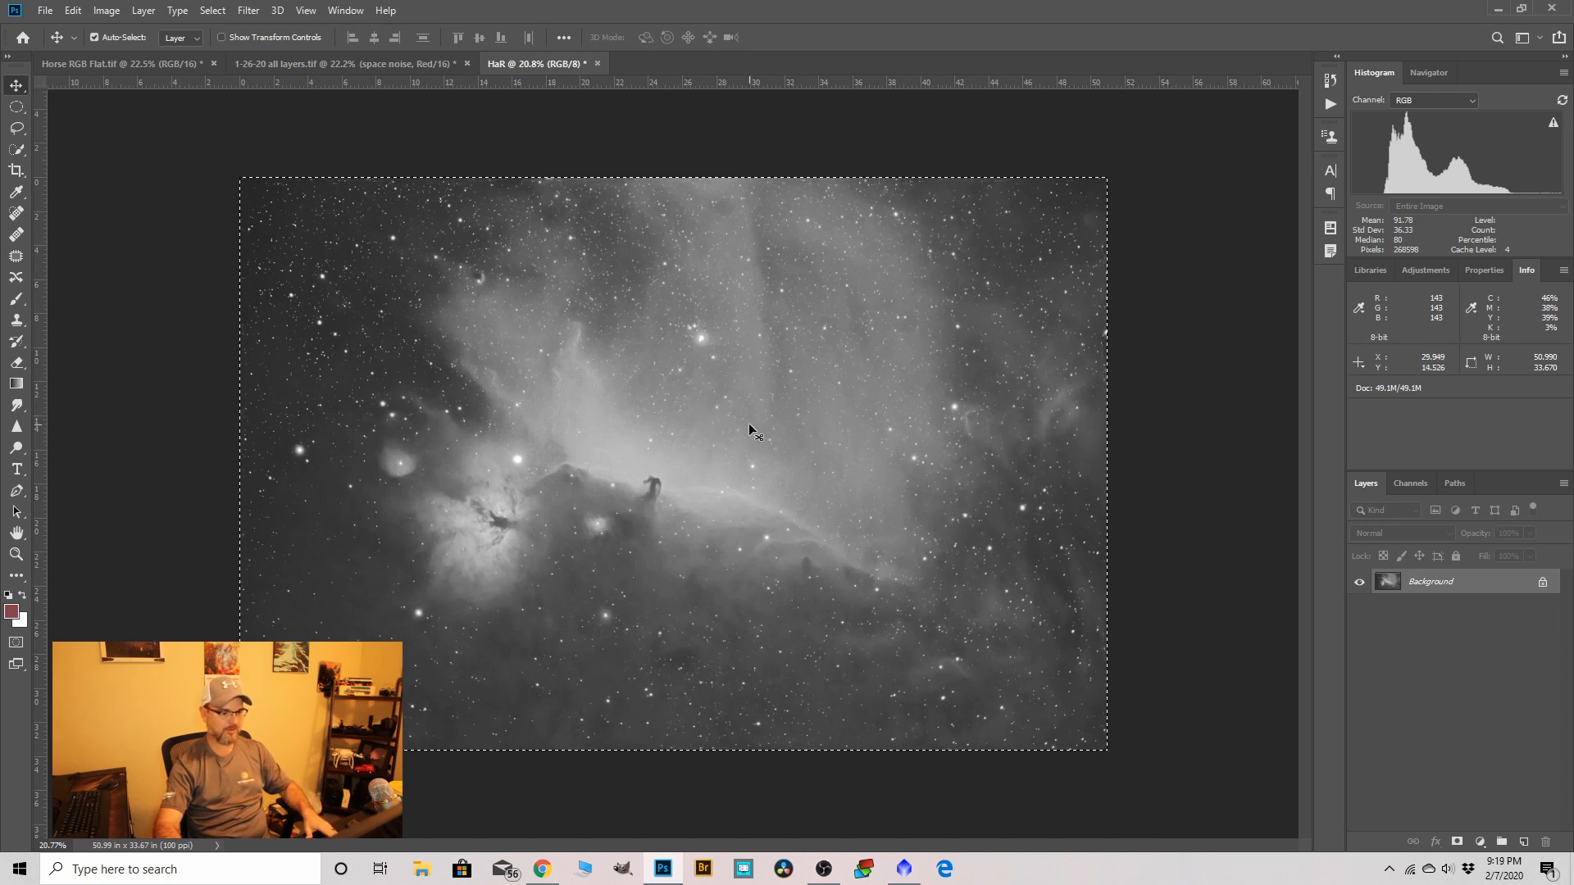
key(ctrl)
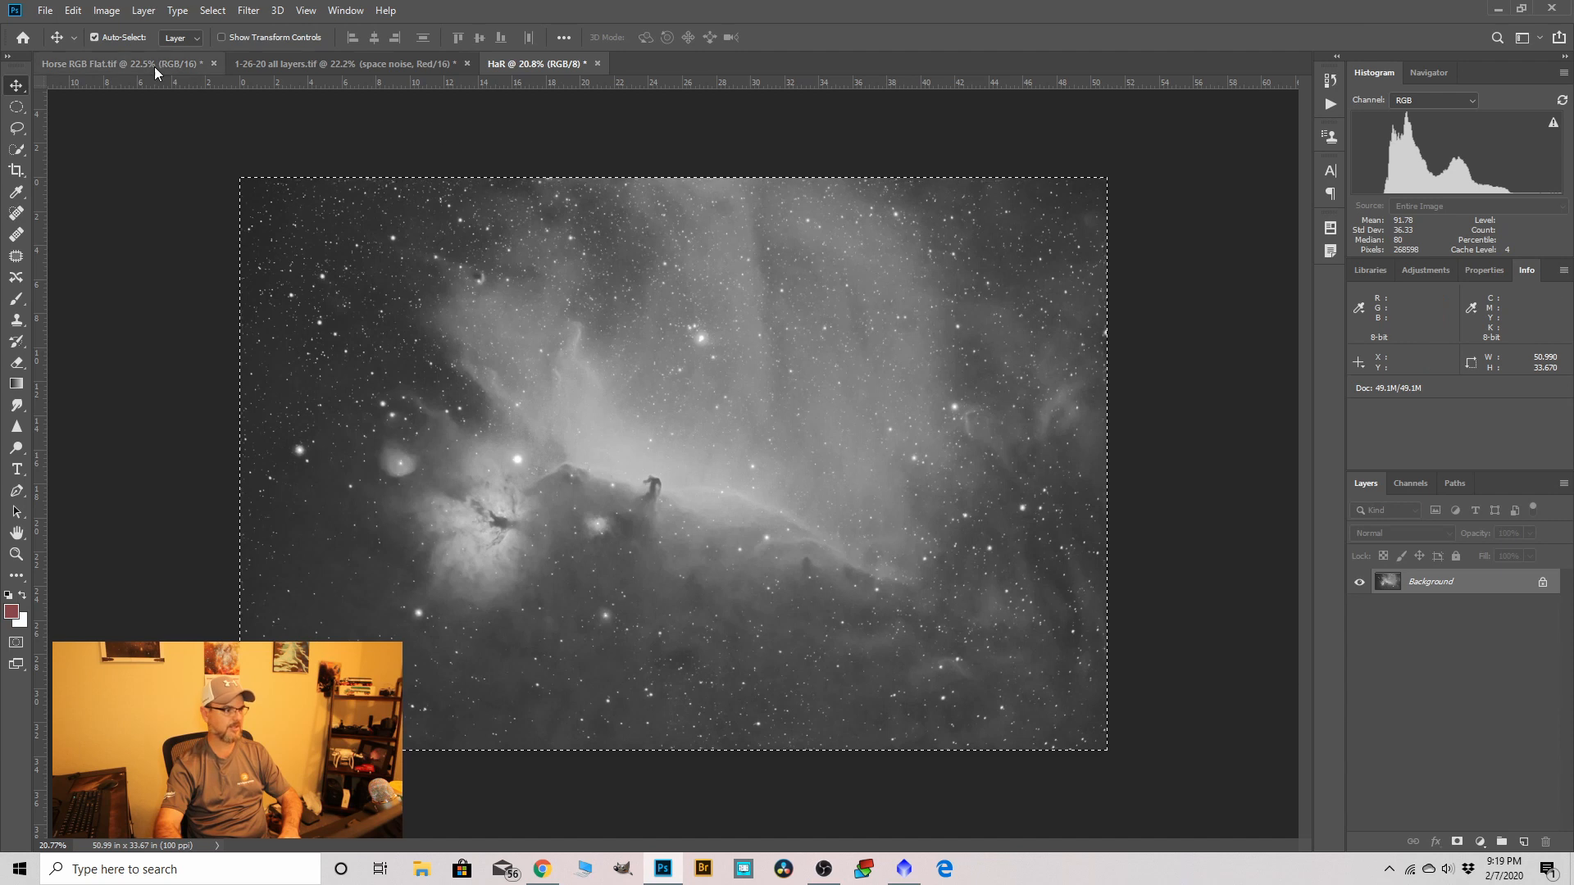
Duplicate the Background layer in Horse RGB Flat.tif and name the copy rgb.
click(131, 64)
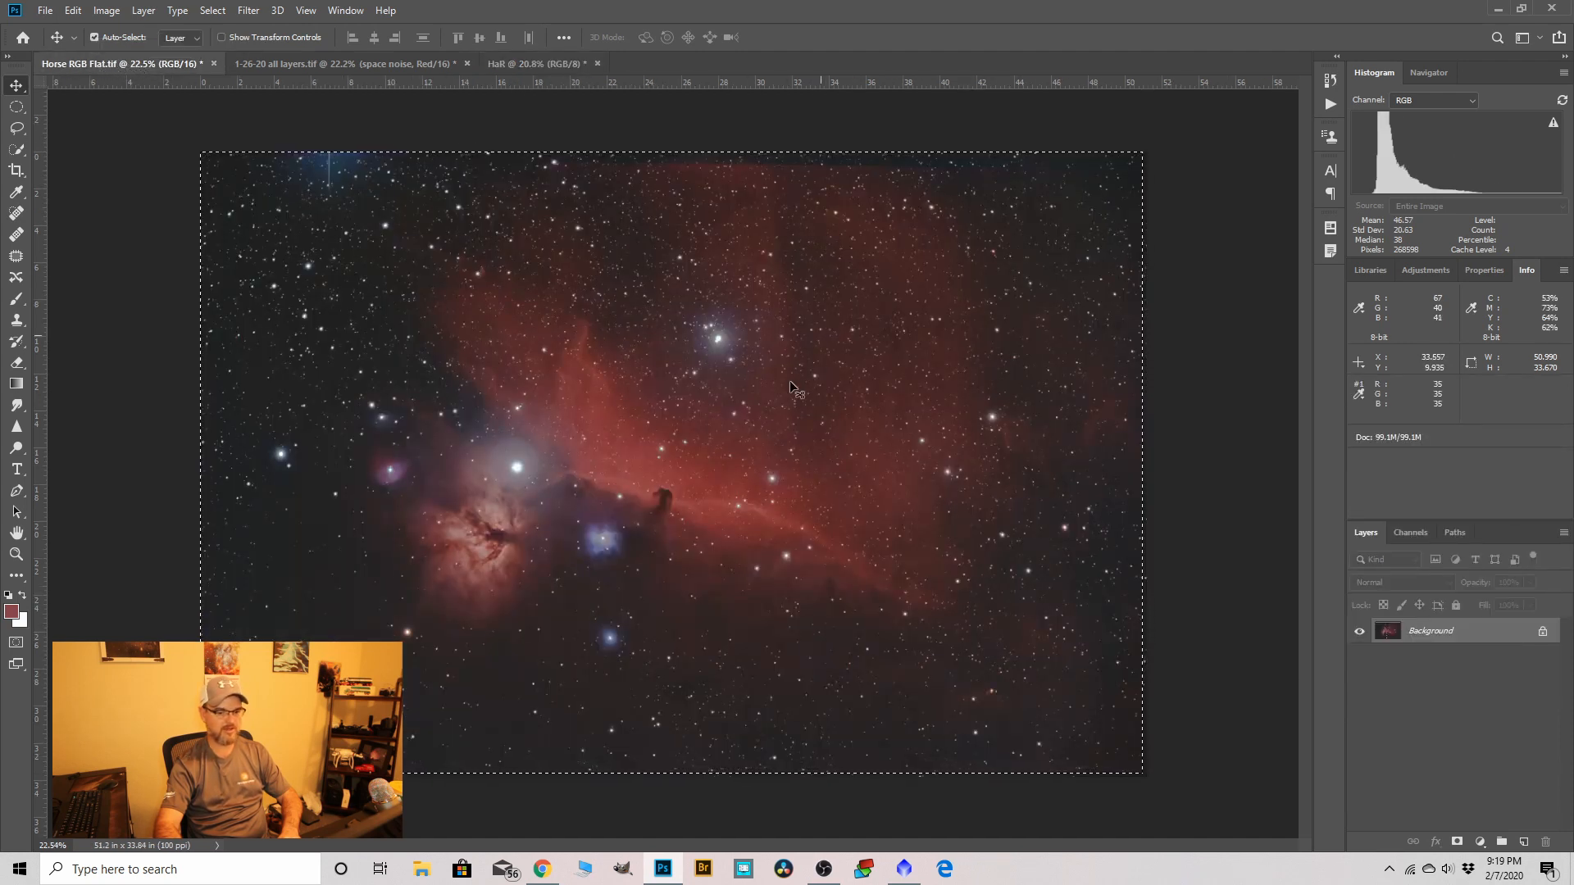
drag(1418, 627, 1518, 834)
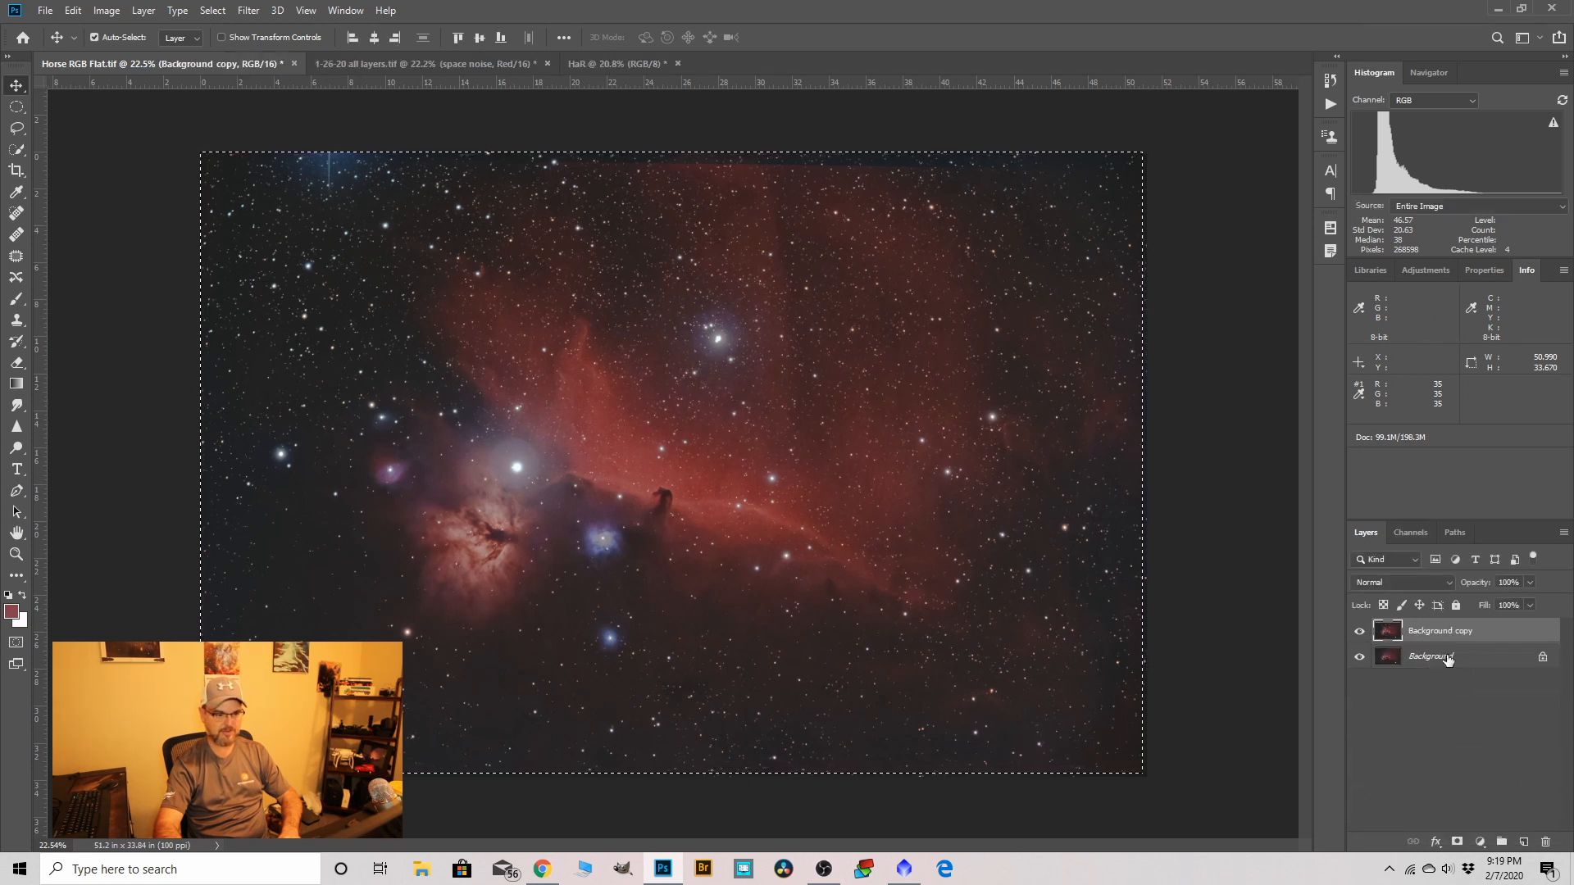
double_click(1427, 633)
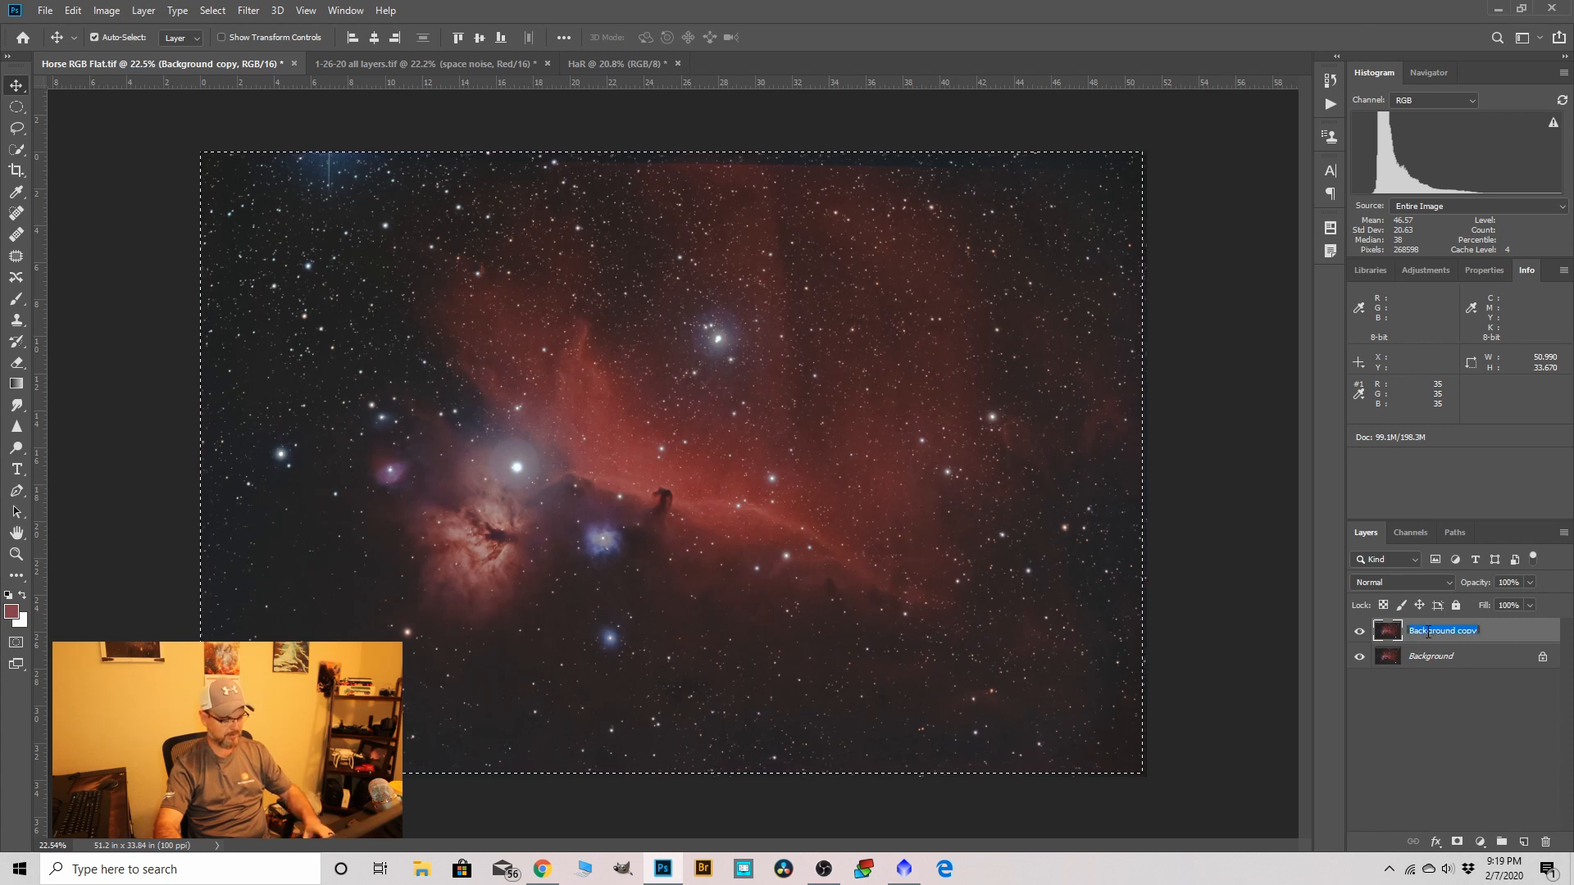
text(rgb)
key(Return)
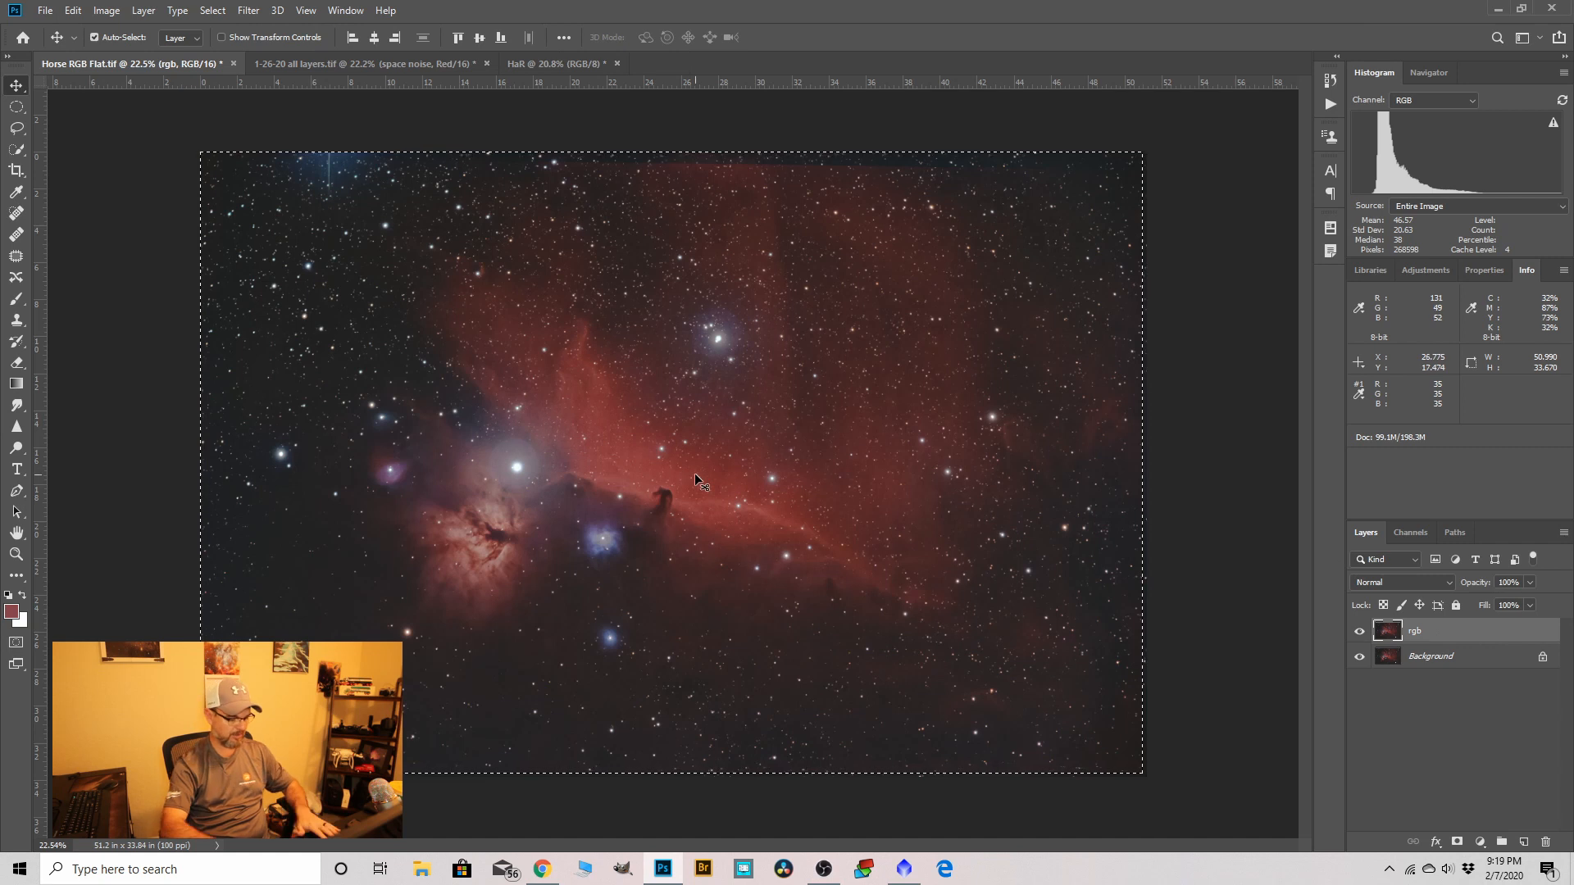
Paste the copied Ha image as a new layer, name it ha, and lower its opacity to 50%.
key(ctrl+v)
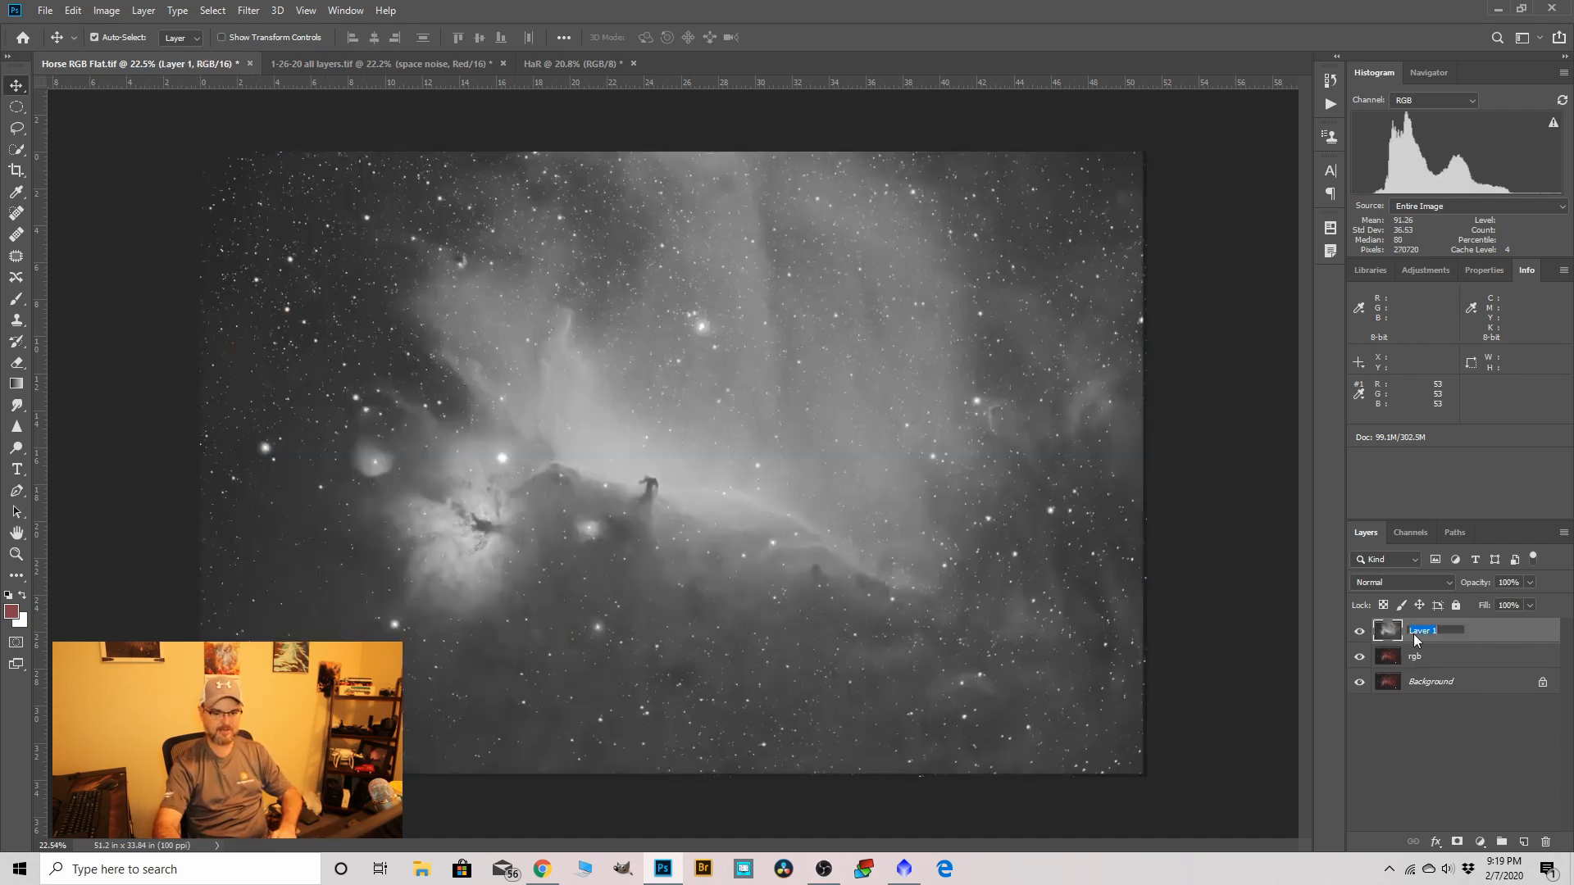
text(H)
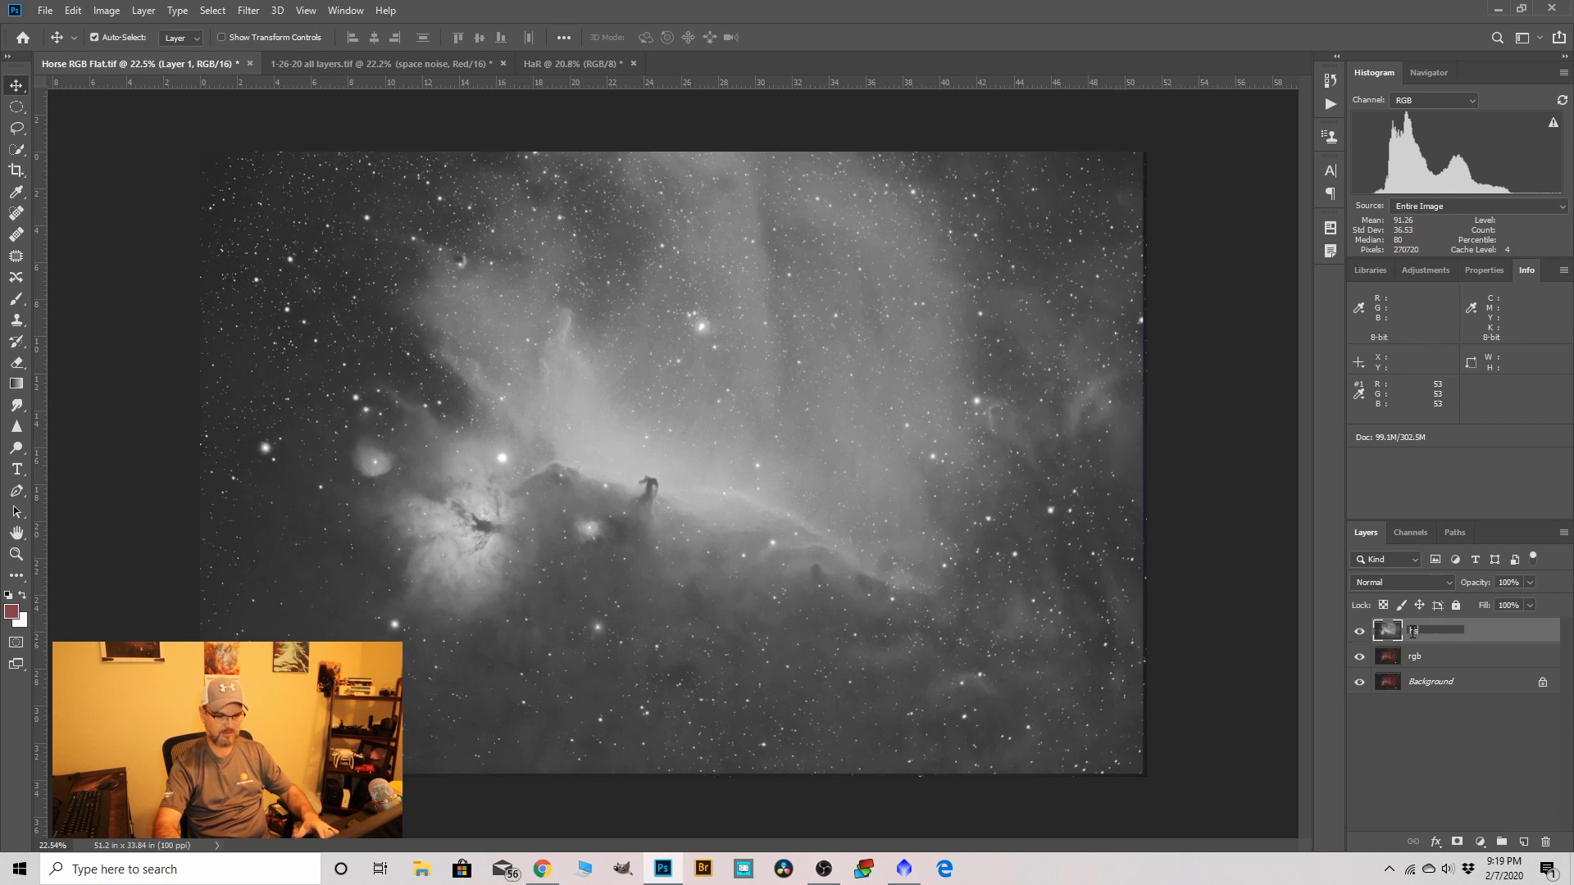
text(a)
key(Return)
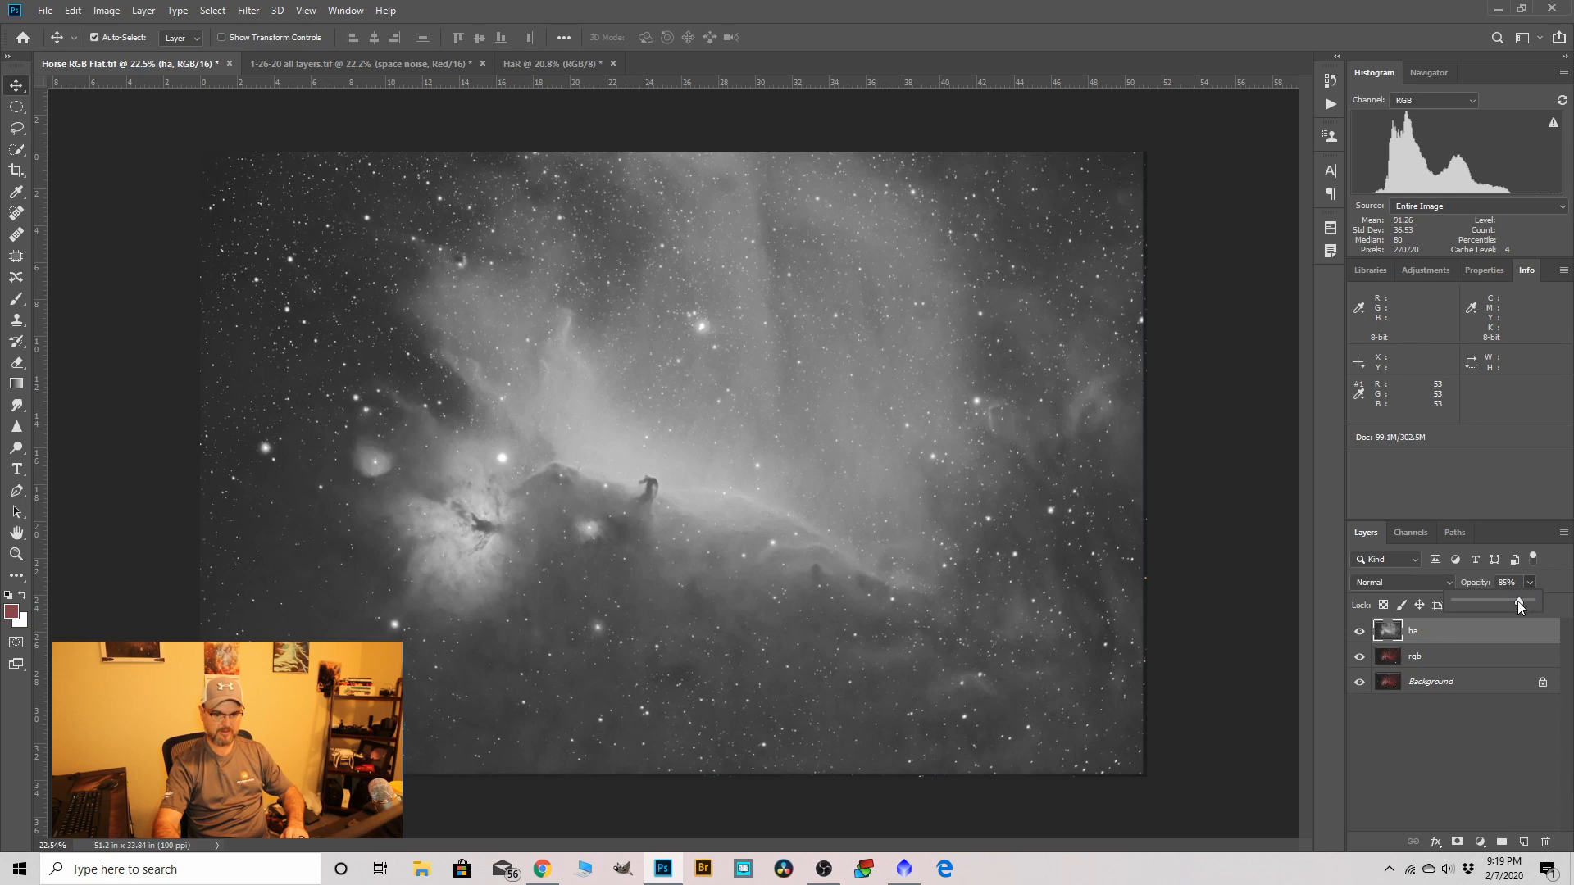
drag(1482, 602, 1493, 601)
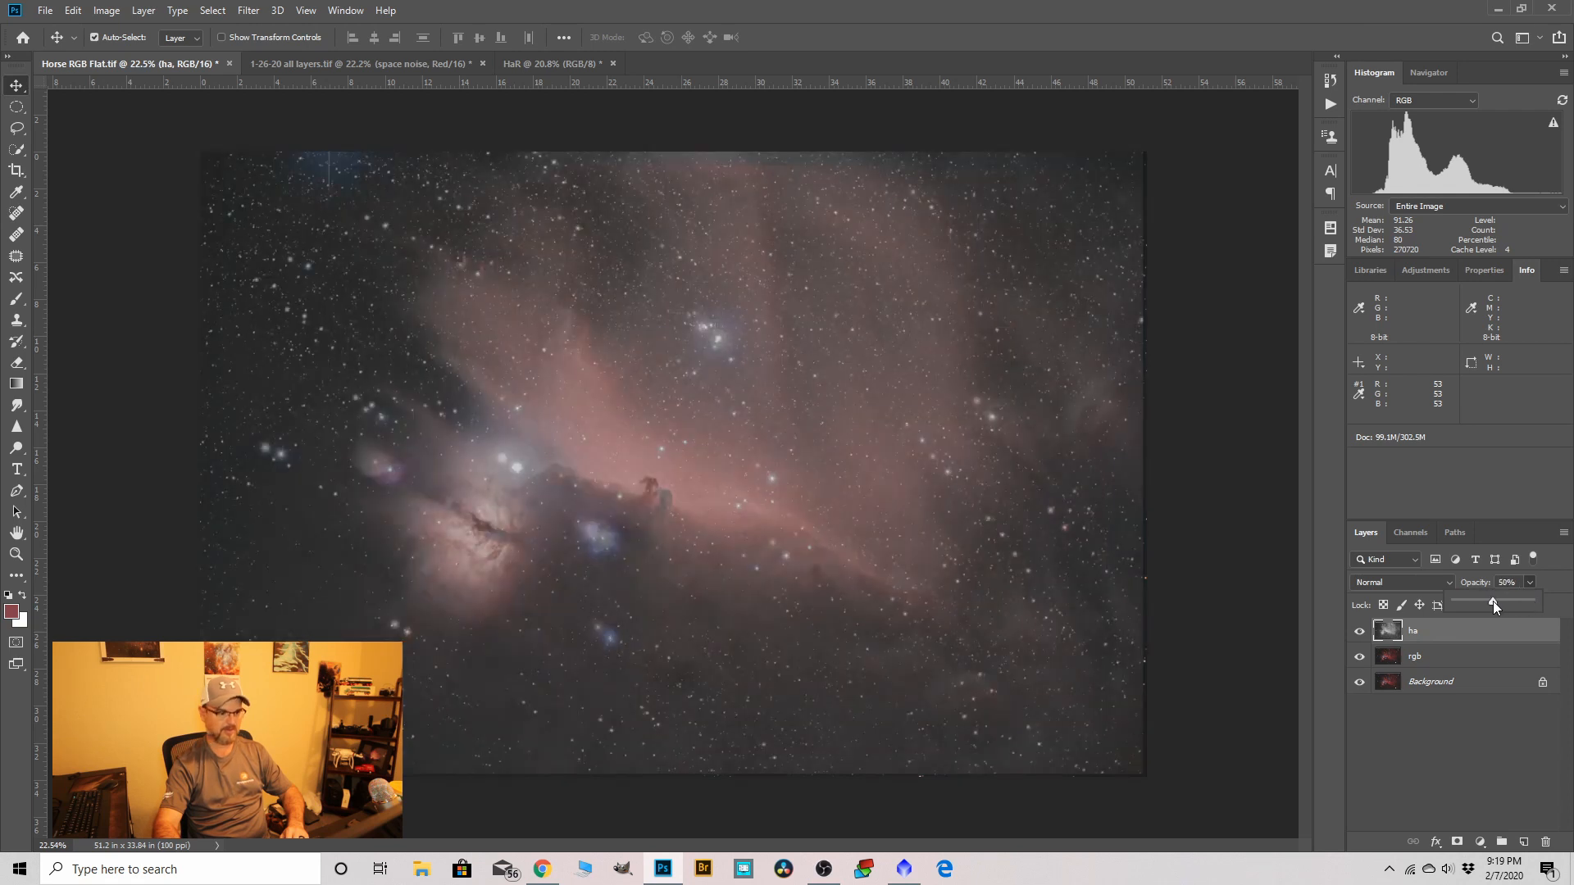
Move the ha layer so its Horsehead overlaps the Horsehead in the rgb layer beneath.
scroll(629, 498, up, 5)
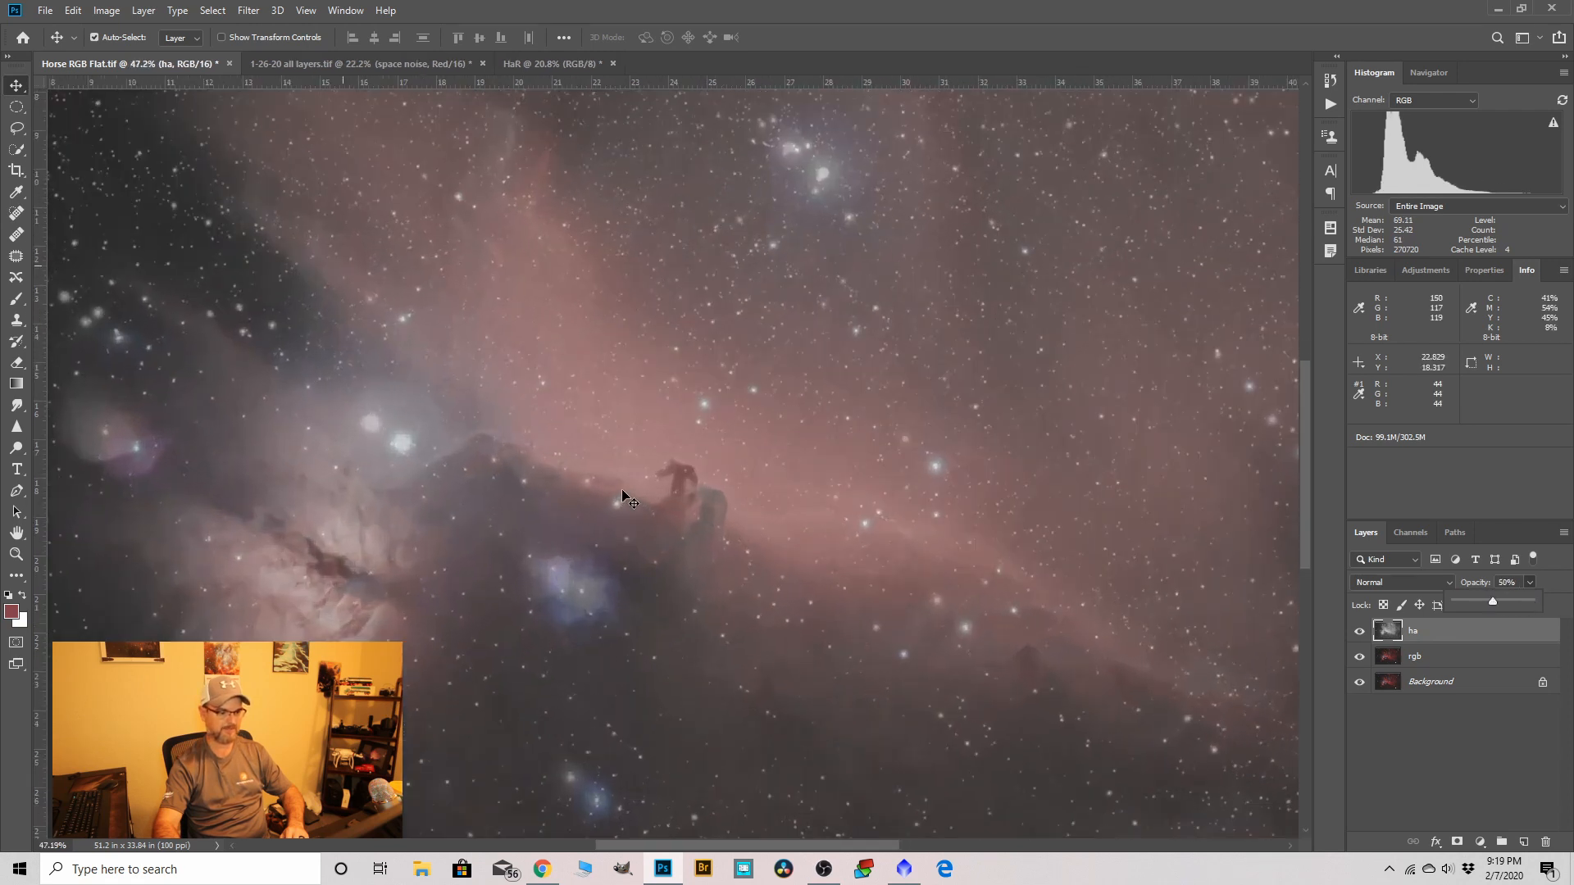
drag(877, 566, 906, 587)
scroll(975, 726, up, 3)
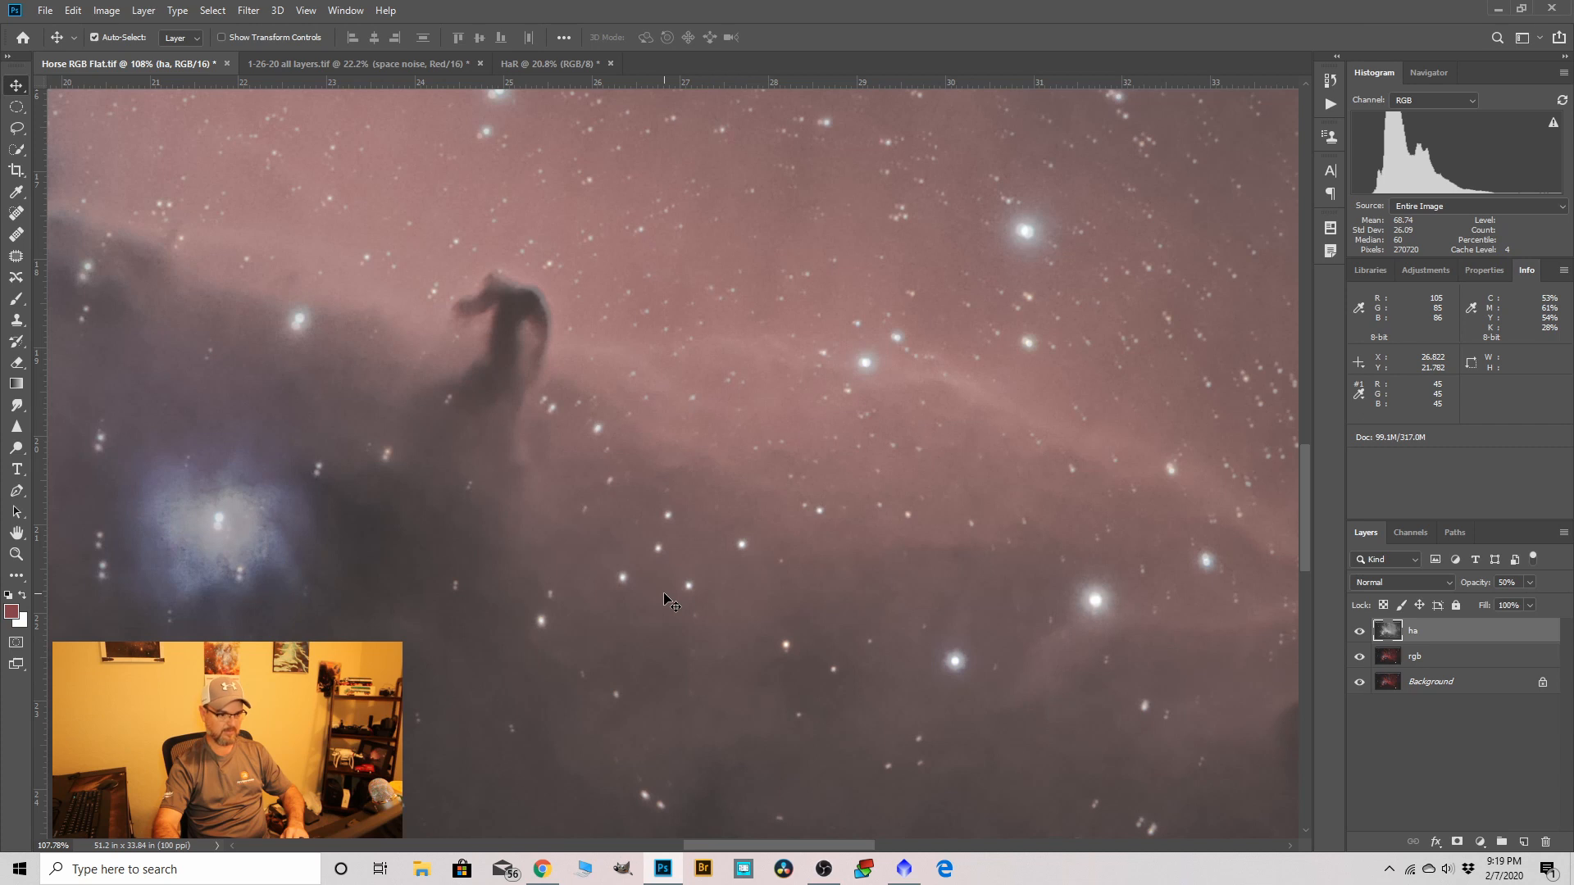
scroll(662, 476, down, 1)
scroll(604, 491, down, 10)
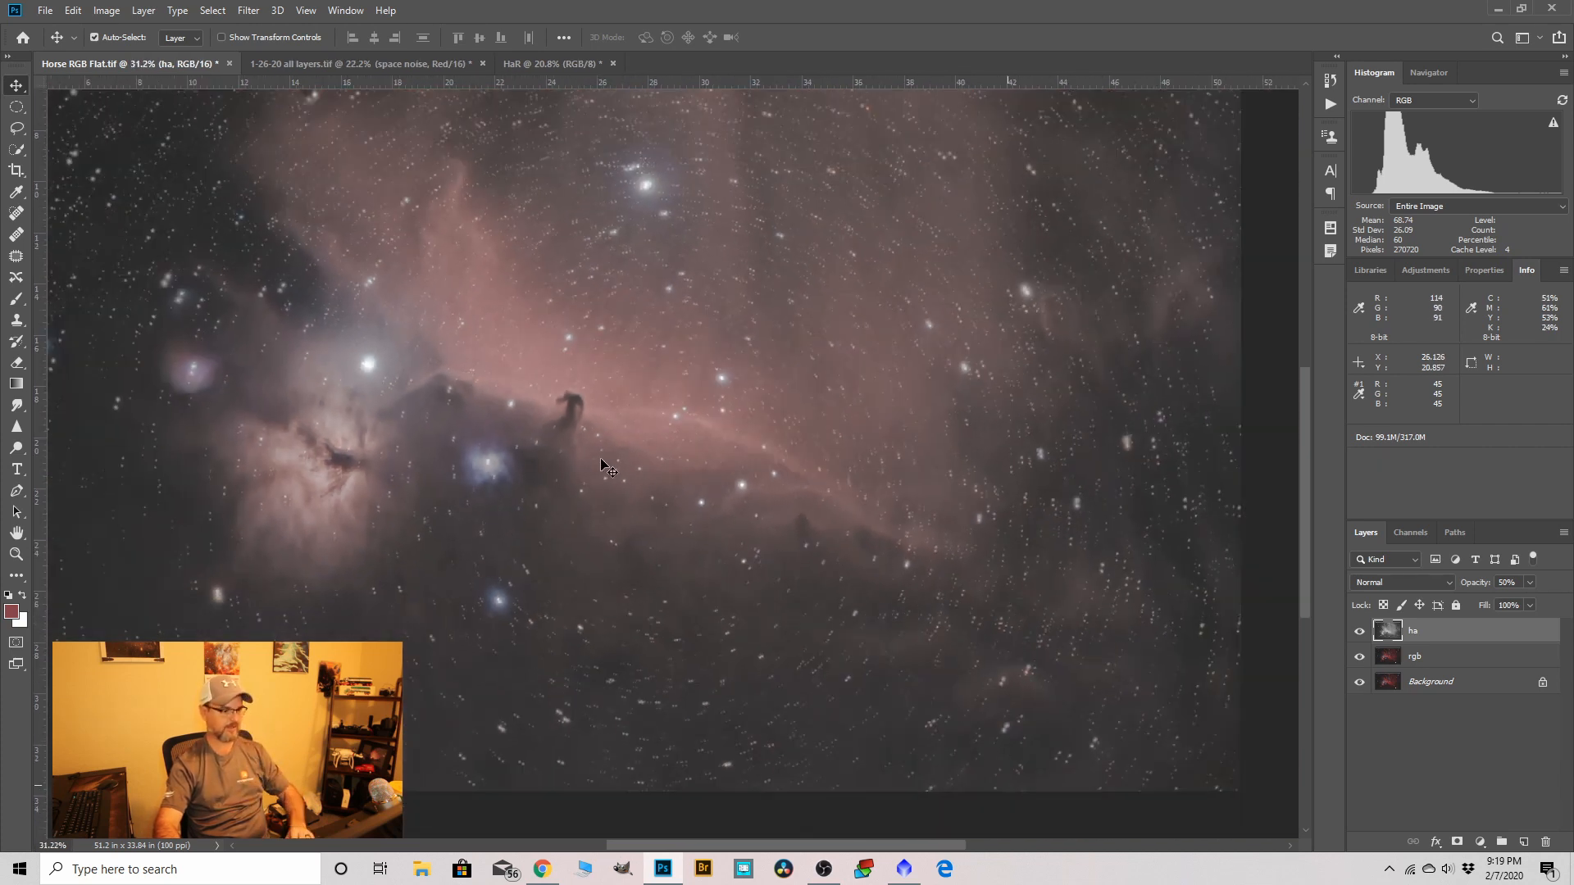
scroll(791, 525, down, 4)
scroll(685, 474, down, 1)
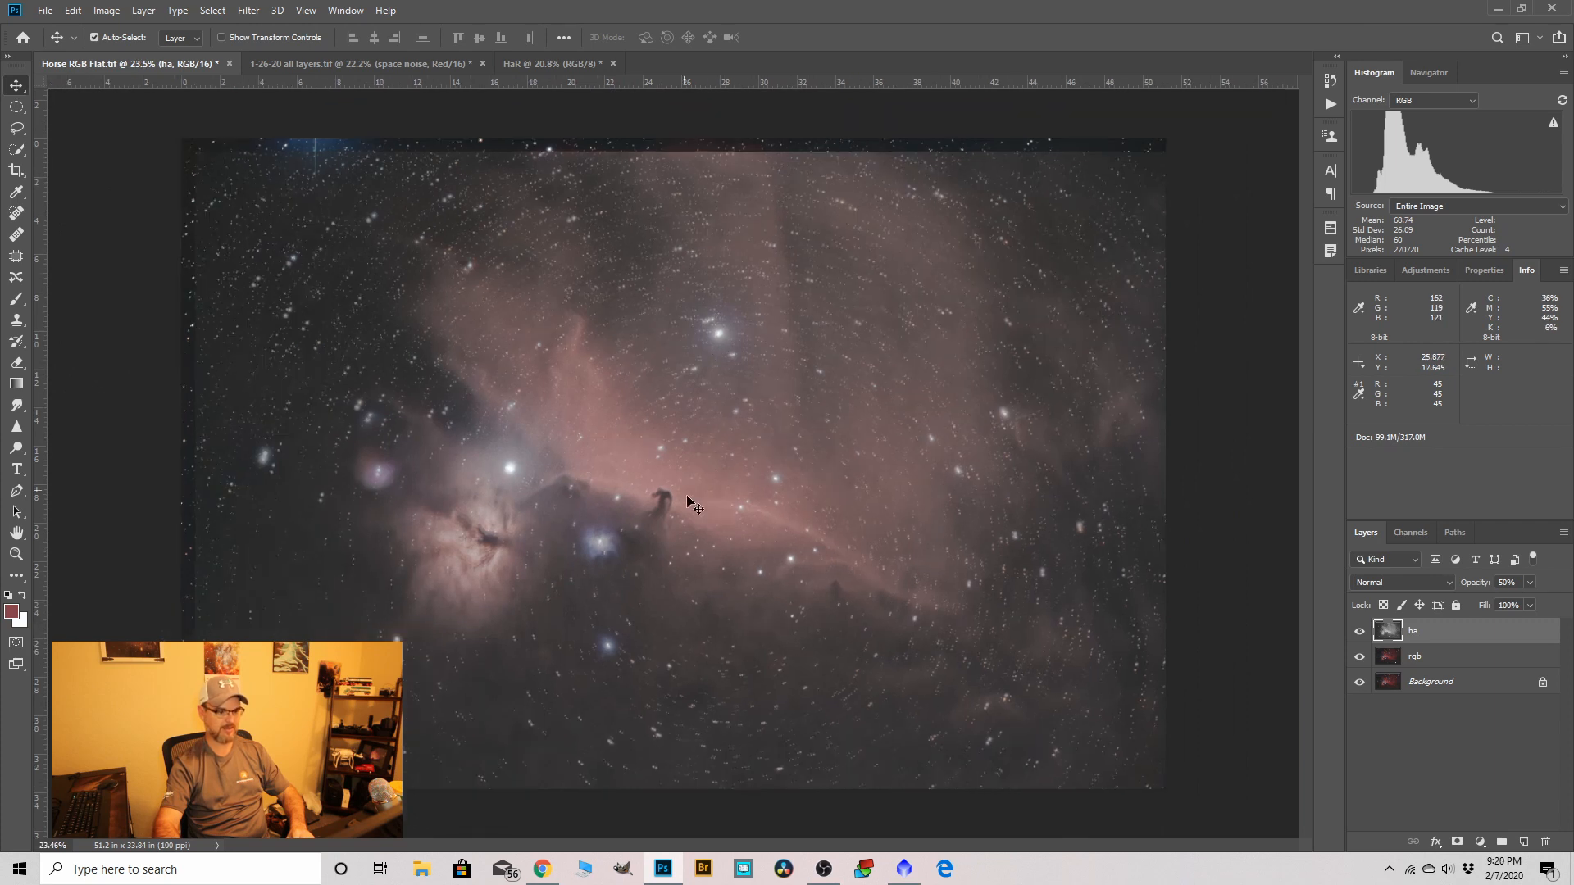
Fine-tune the ha layer's position by matching the stars directly around the Horsehead.
scroll(678, 506, up, 20)
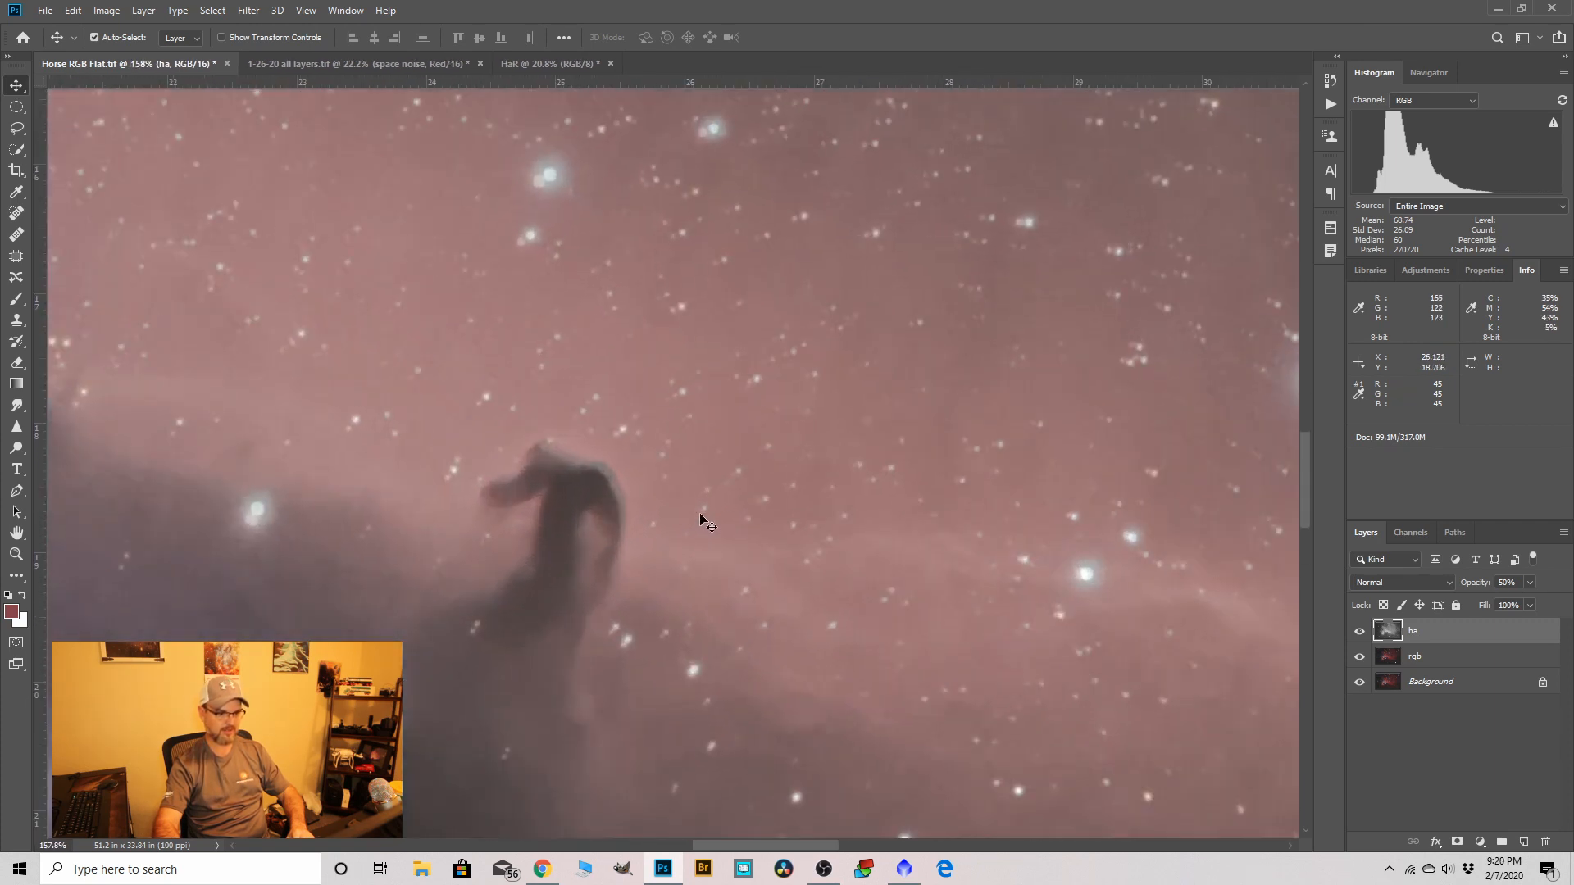
drag(734, 509, 733, 515)
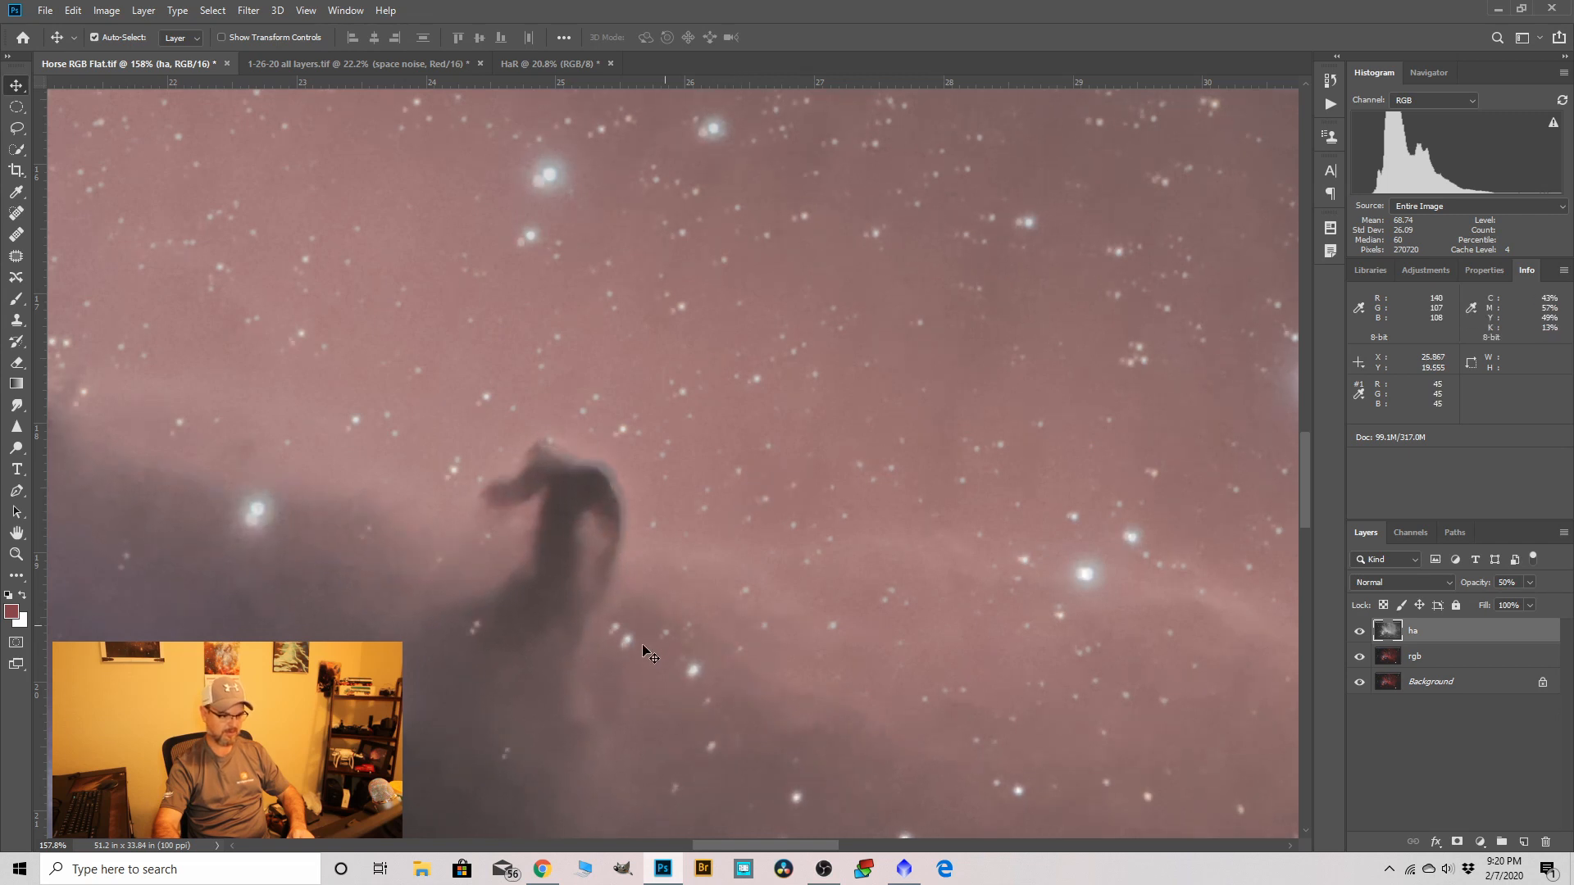
scroll(644, 647, up, 4)
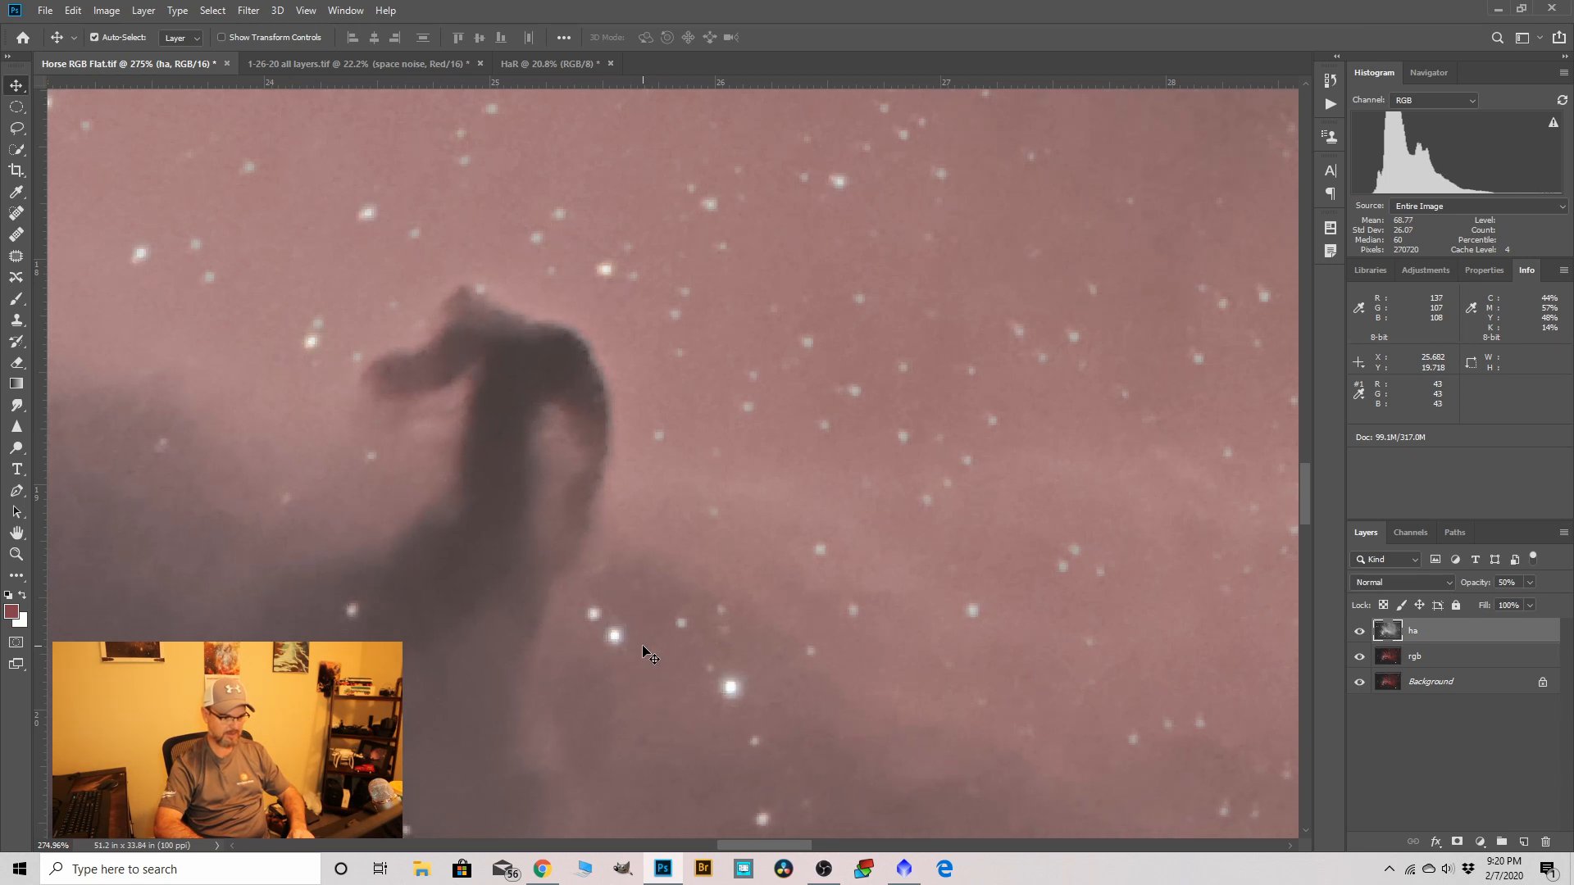
scroll(644, 651, down, 10)
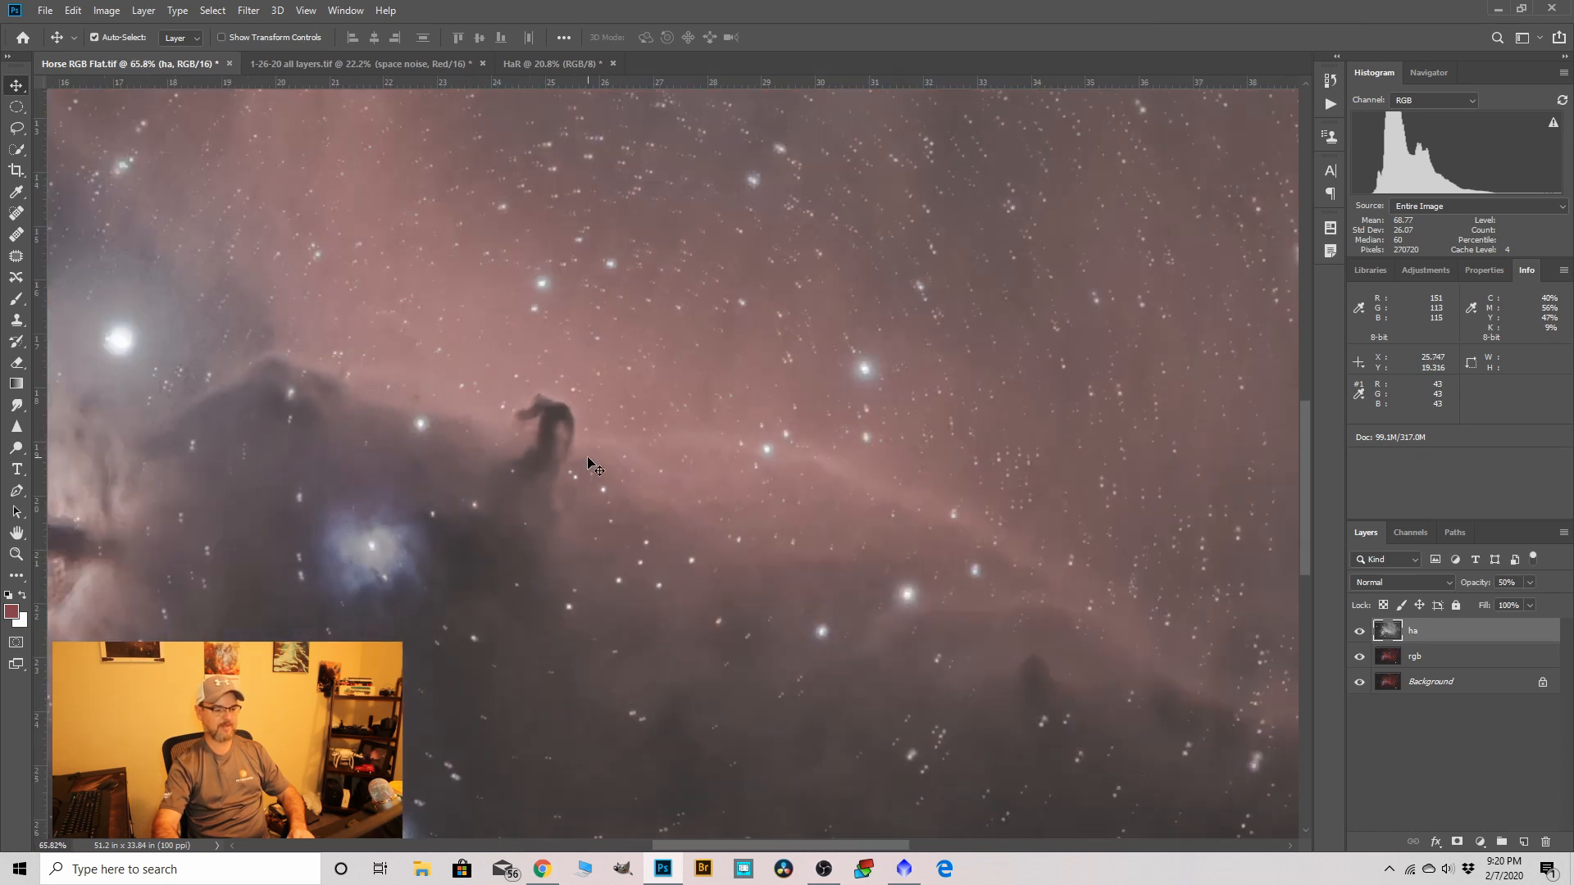
scroll(754, 446, down, 5)
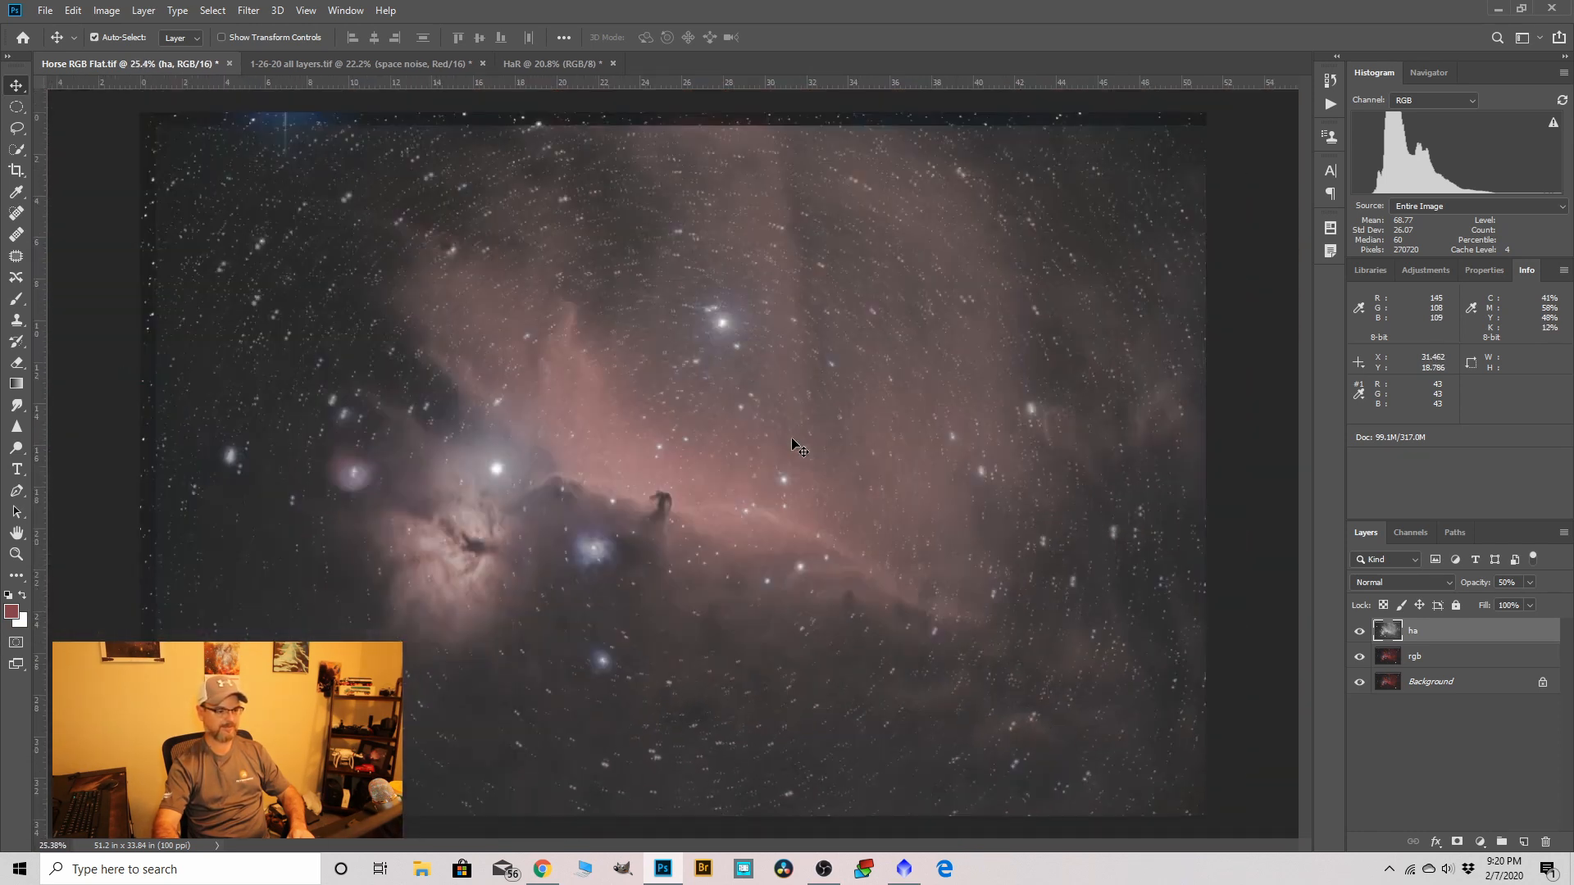
scroll(791, 446, down, 1)
Rotate the ha layer 0.85° with Free Transform and nudge it slightly right to line up the stars near the image's right edge.
key(ctrl+t)
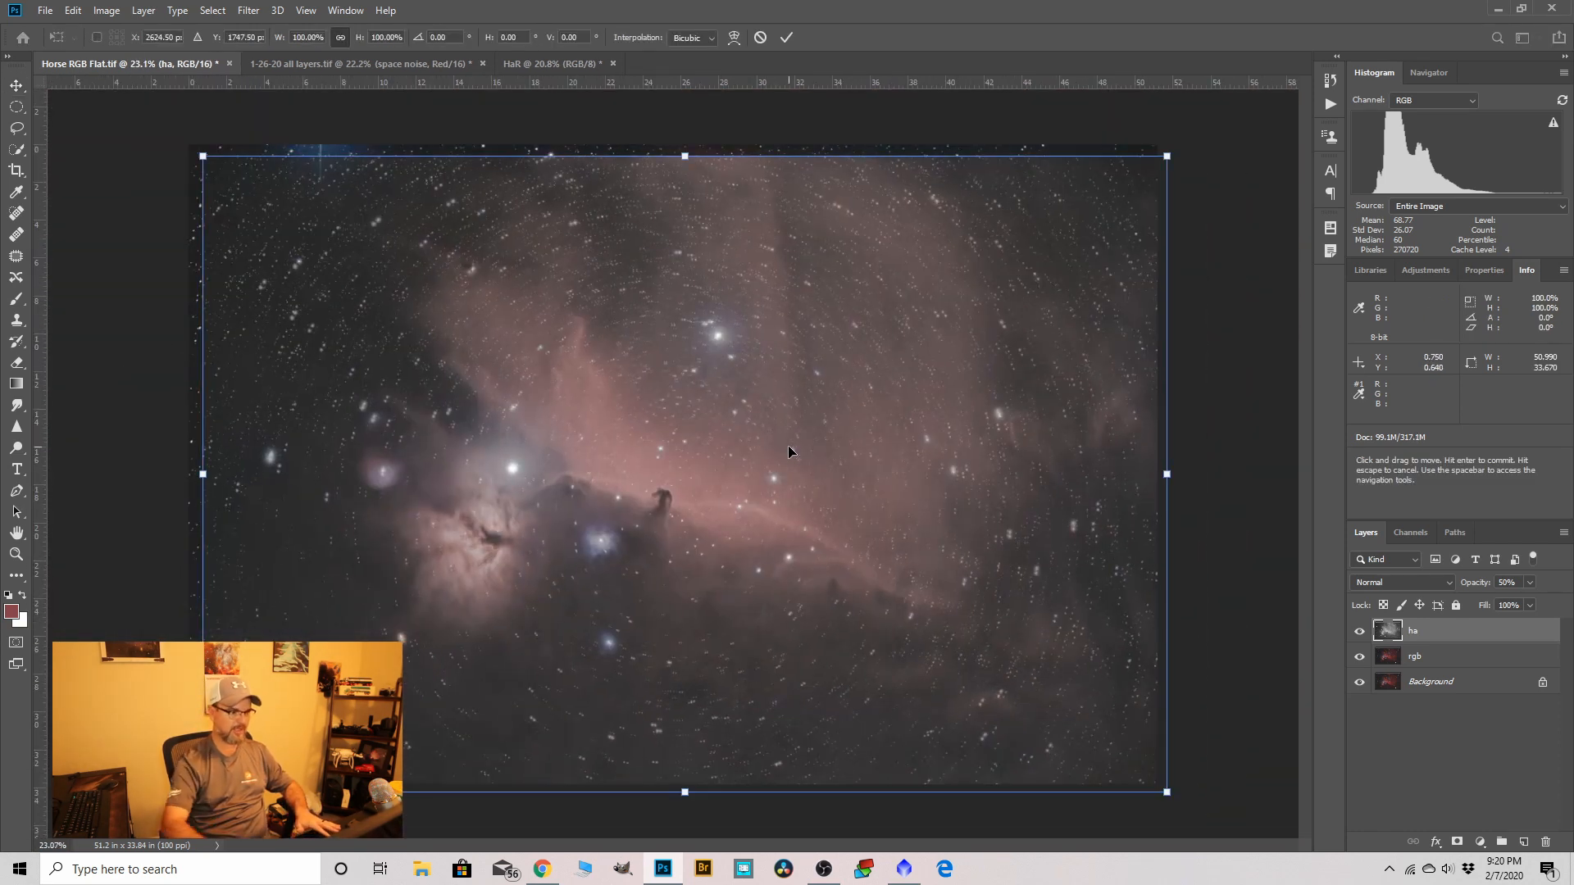
scroll(1160, 442, up, 5)
drag(1241, 480, 1241, 480)
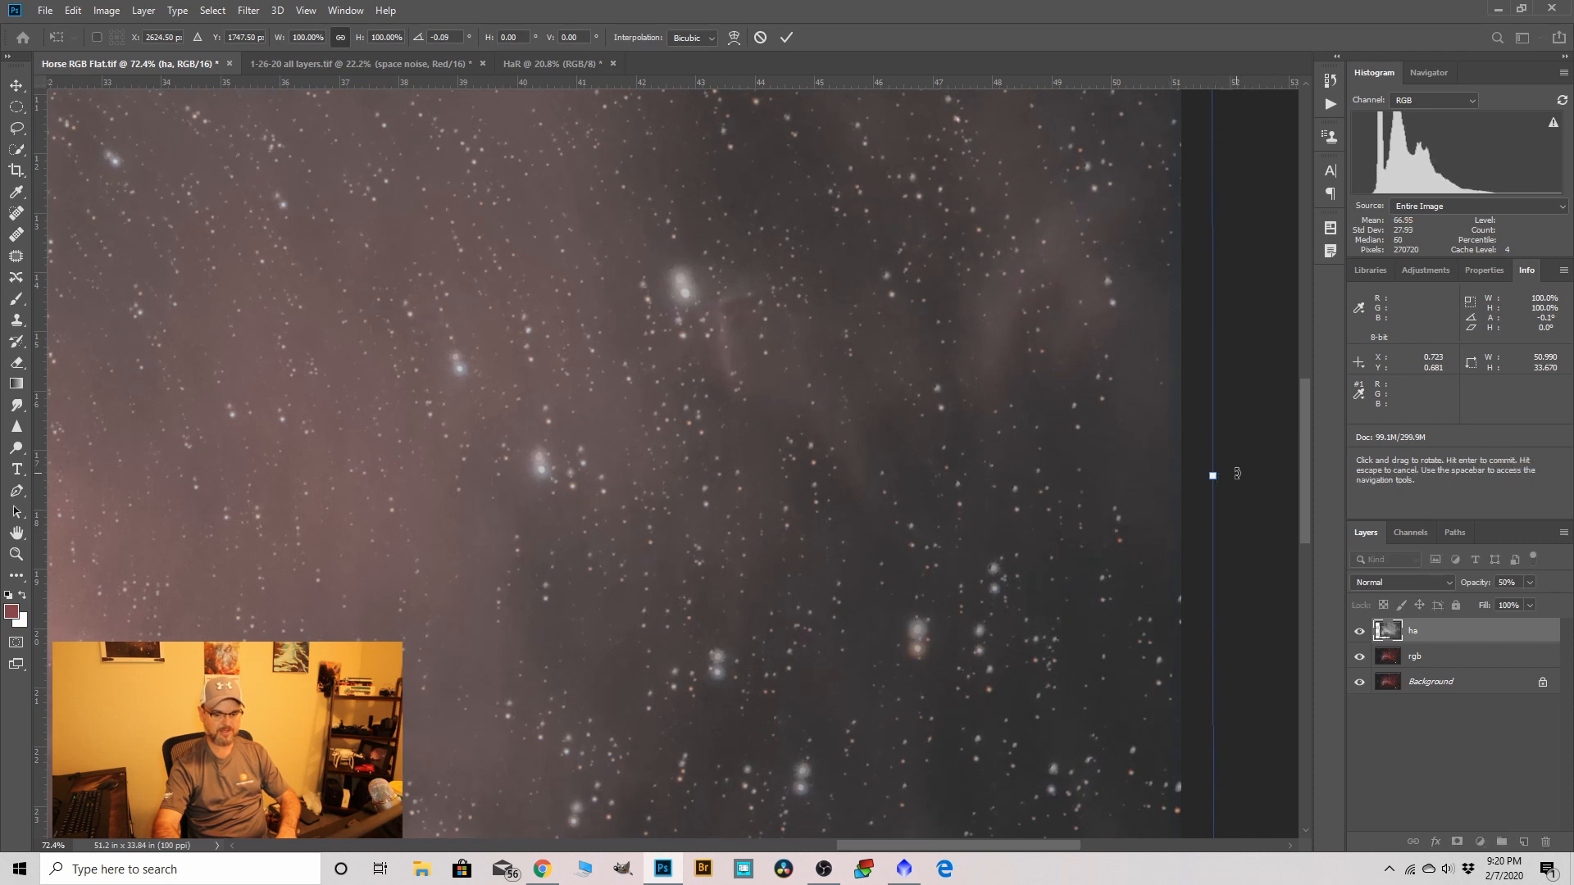
mouse_move(1237, 473)
mouse_down()
mouse_move(1236, 459)
mouse_move(1245, 499)
mouse_up()
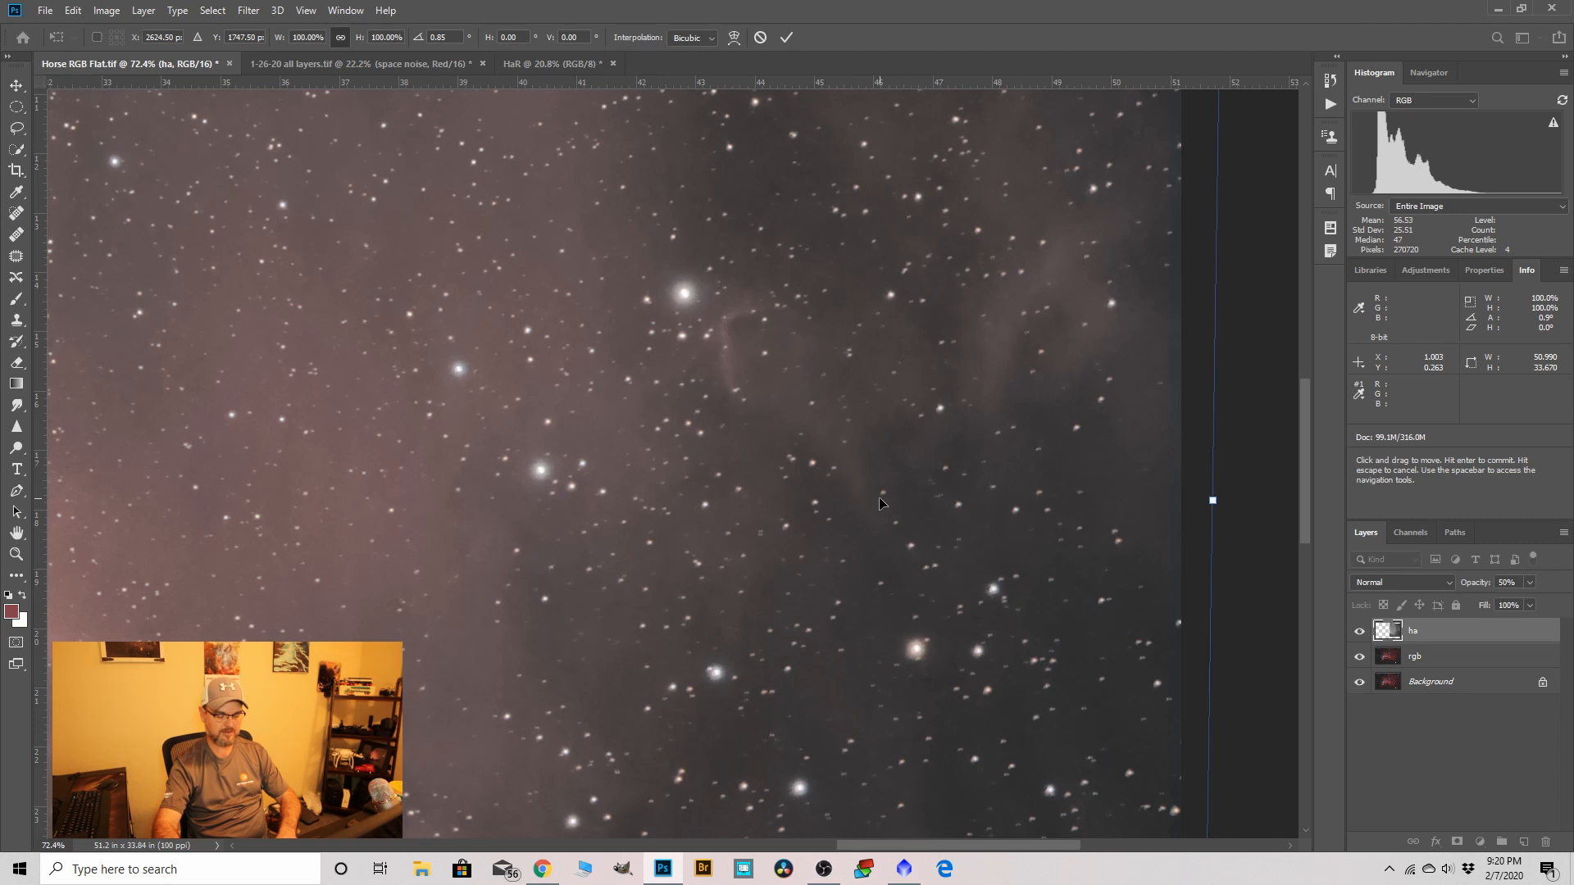
key(Right)
key(Down)
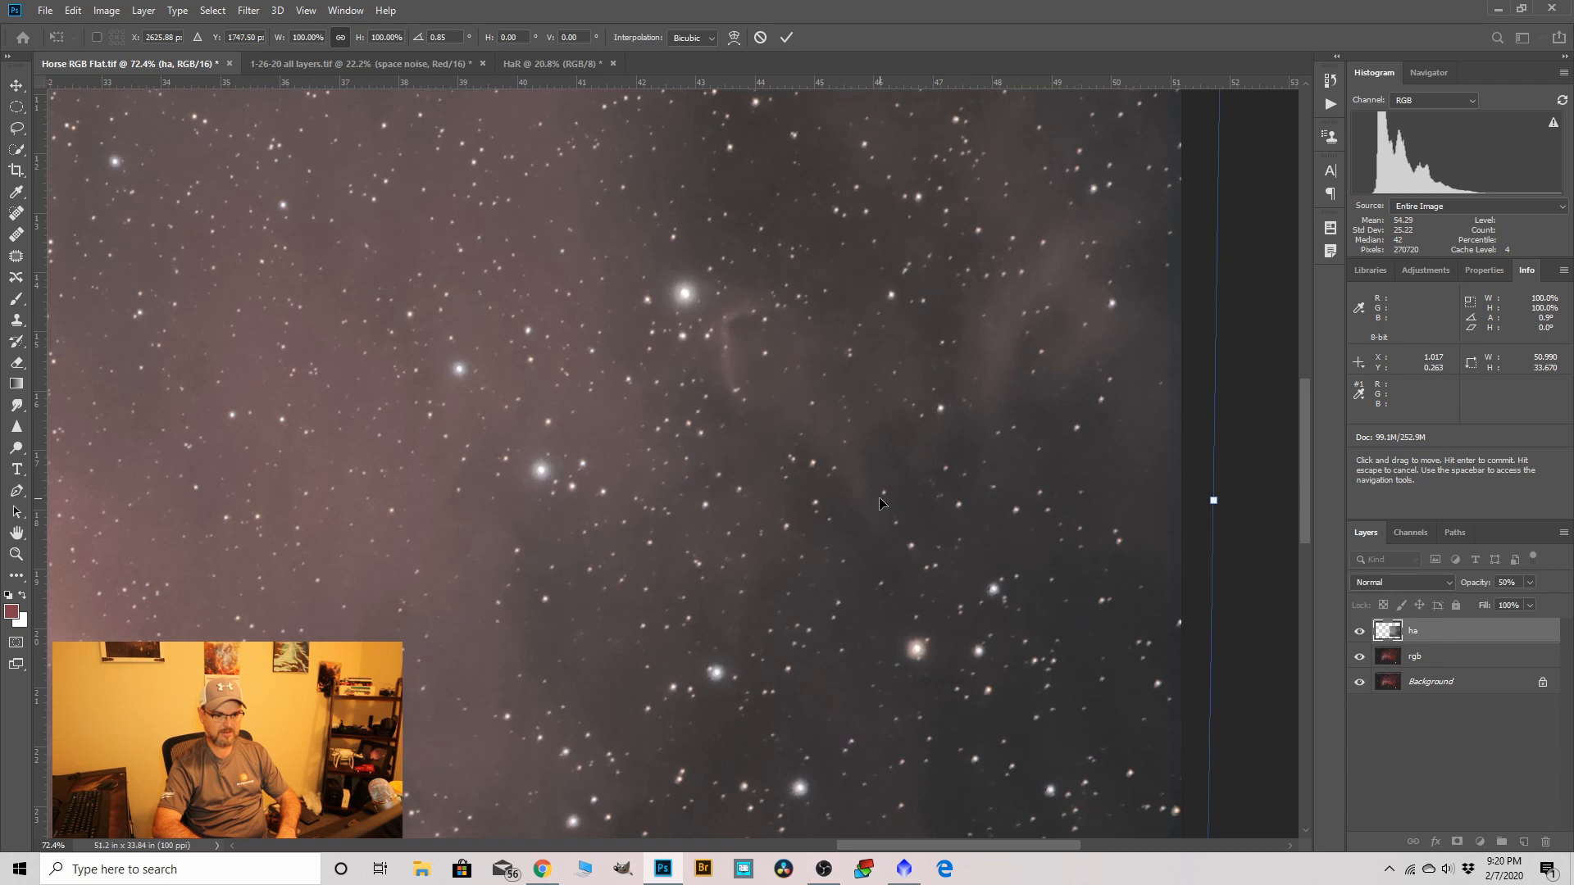
key(Right)
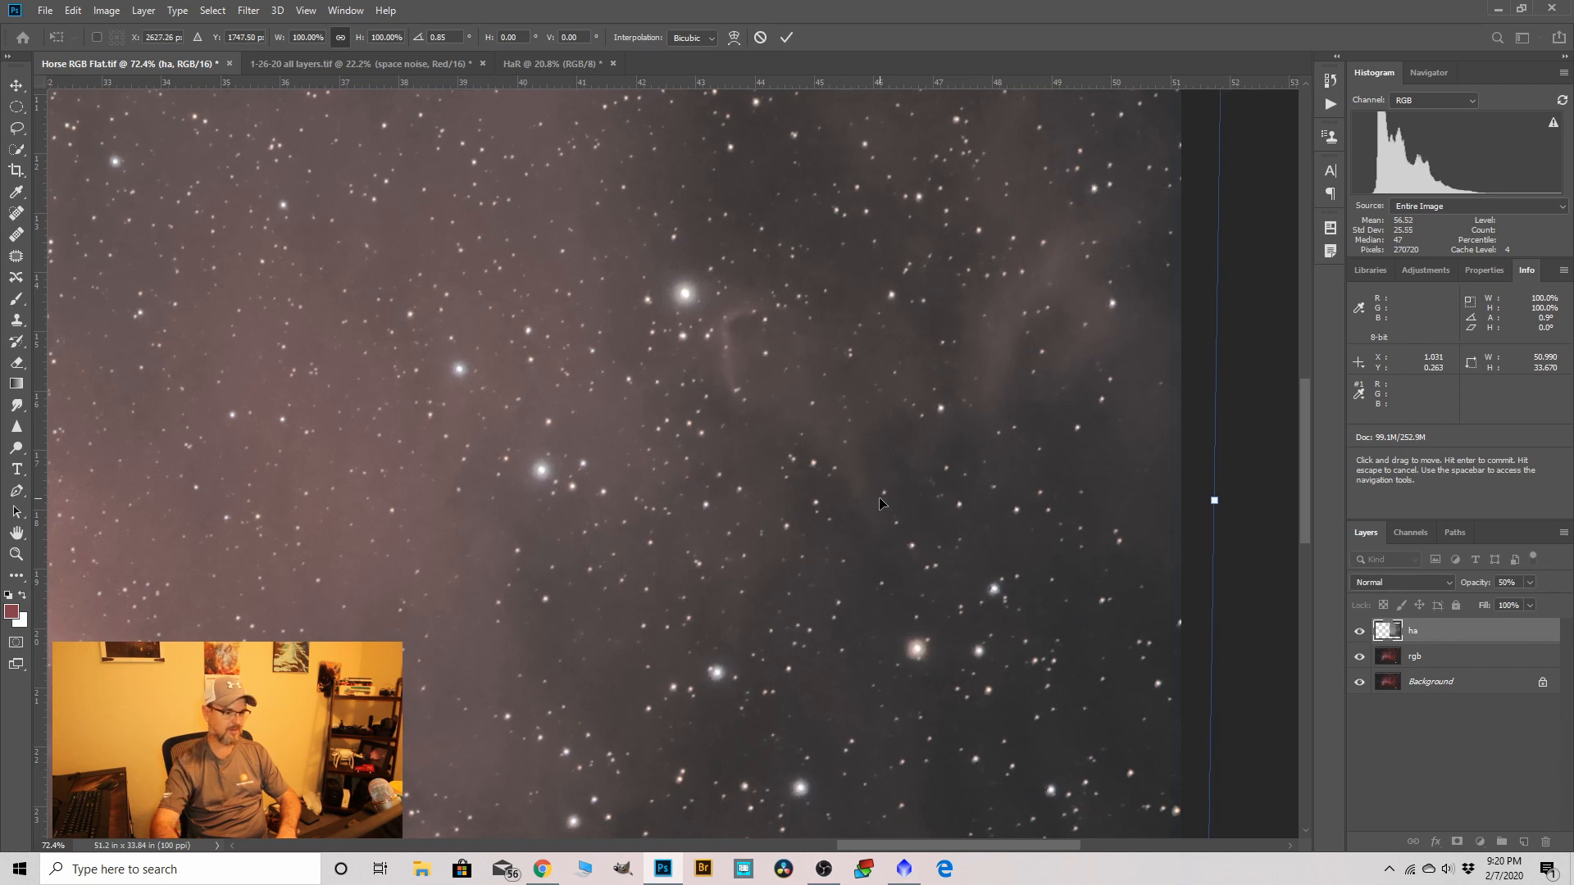
Examine the star alignment around the Horsehead and in the upper-left corner of the image.
scroll(923, 461, down, 5)
scroll(924, 466, down, 3)
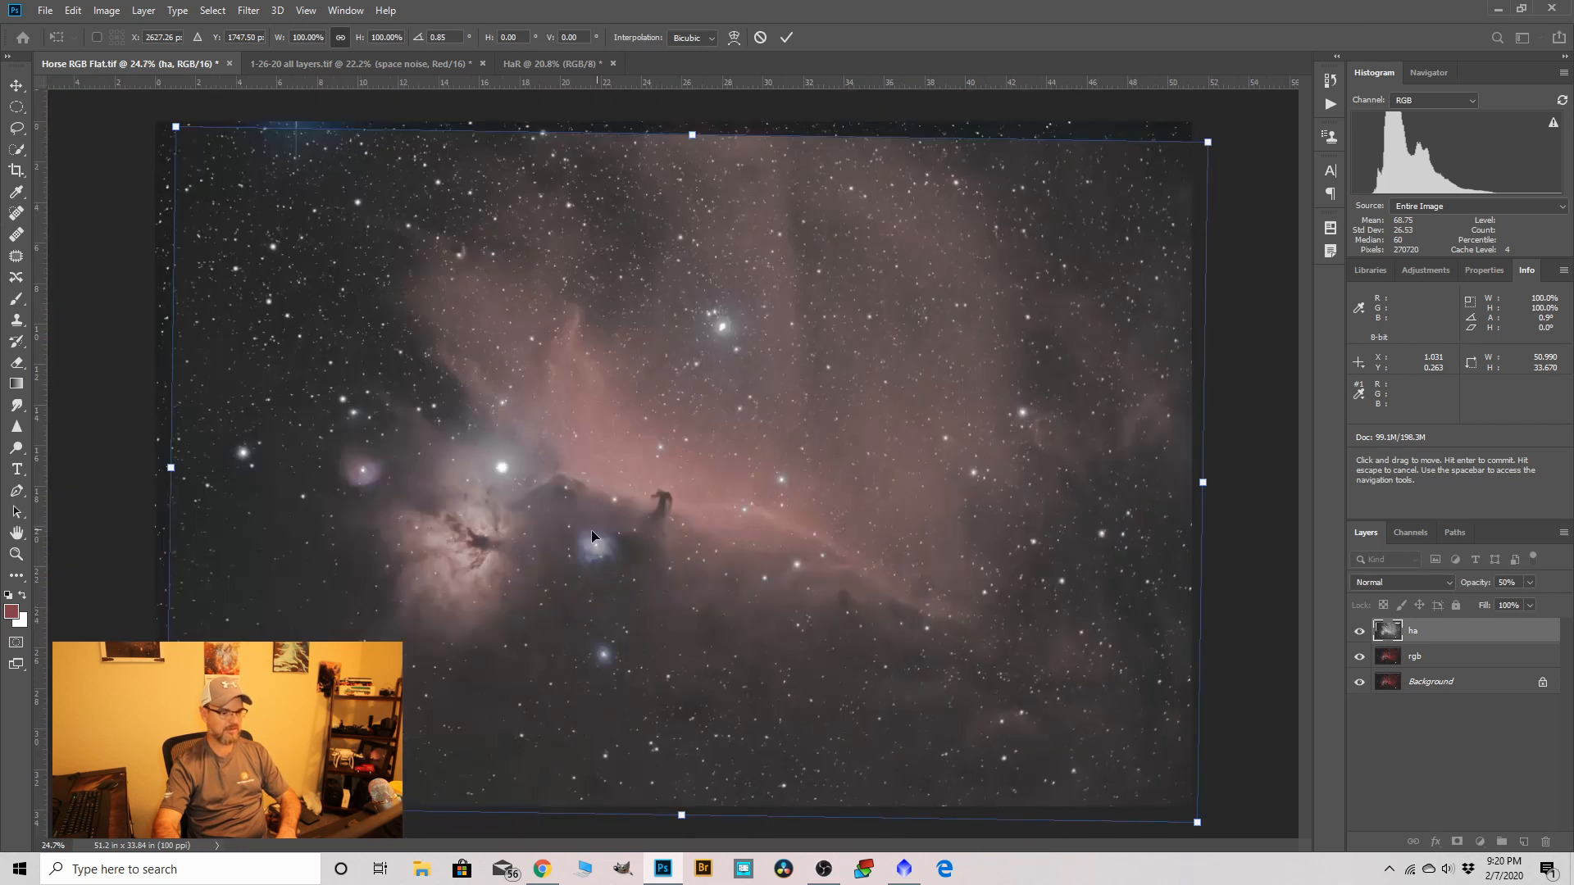
scroll(680, 533, up, 4)
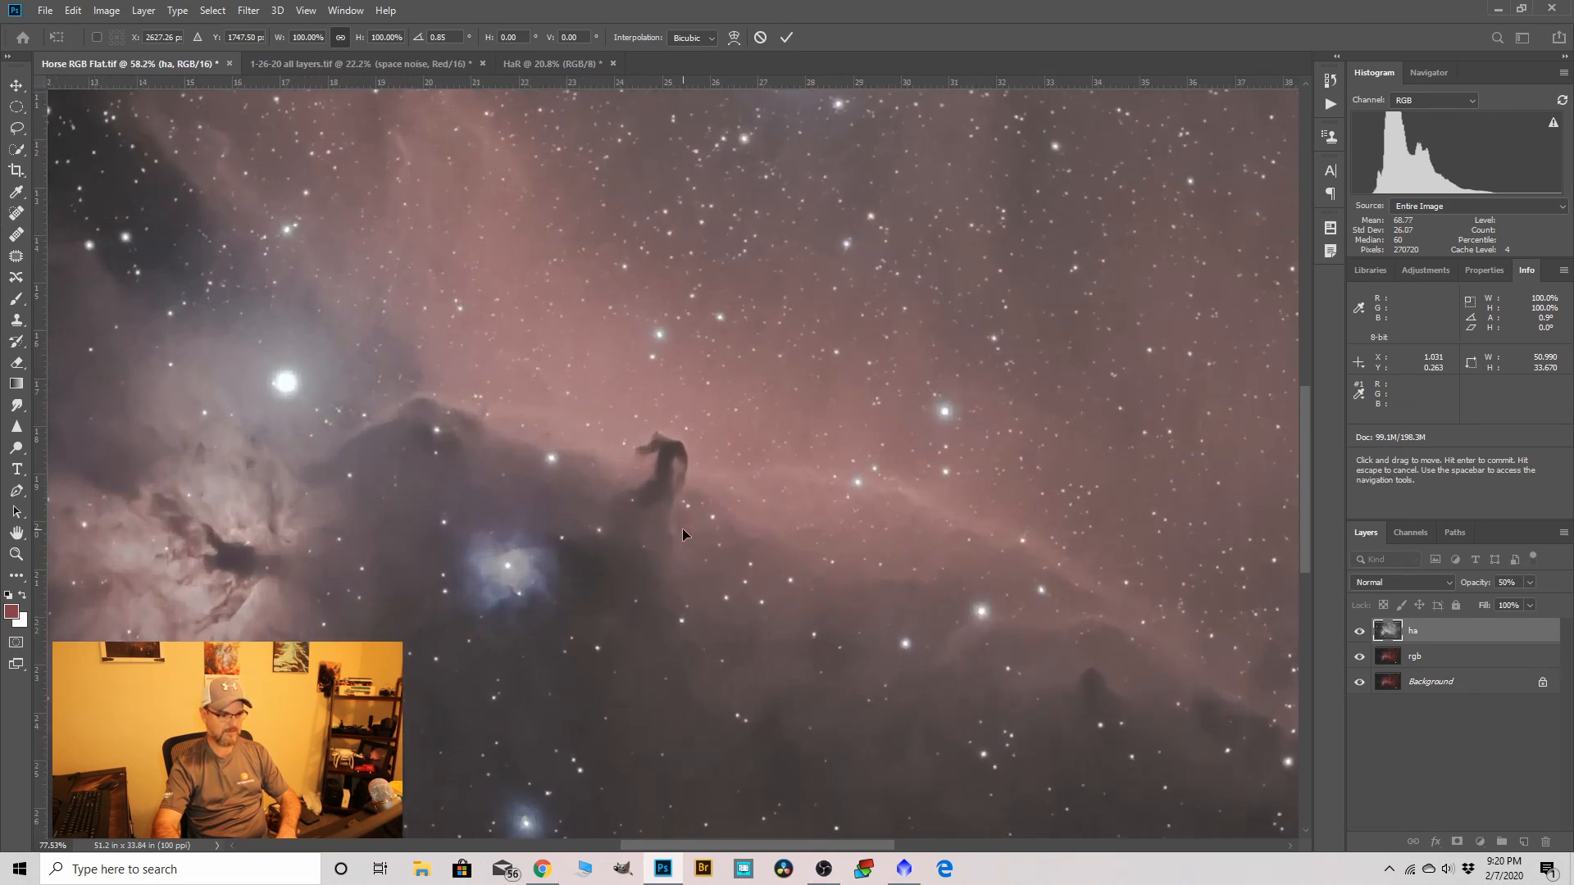
scroll(683, 533, up, 2)
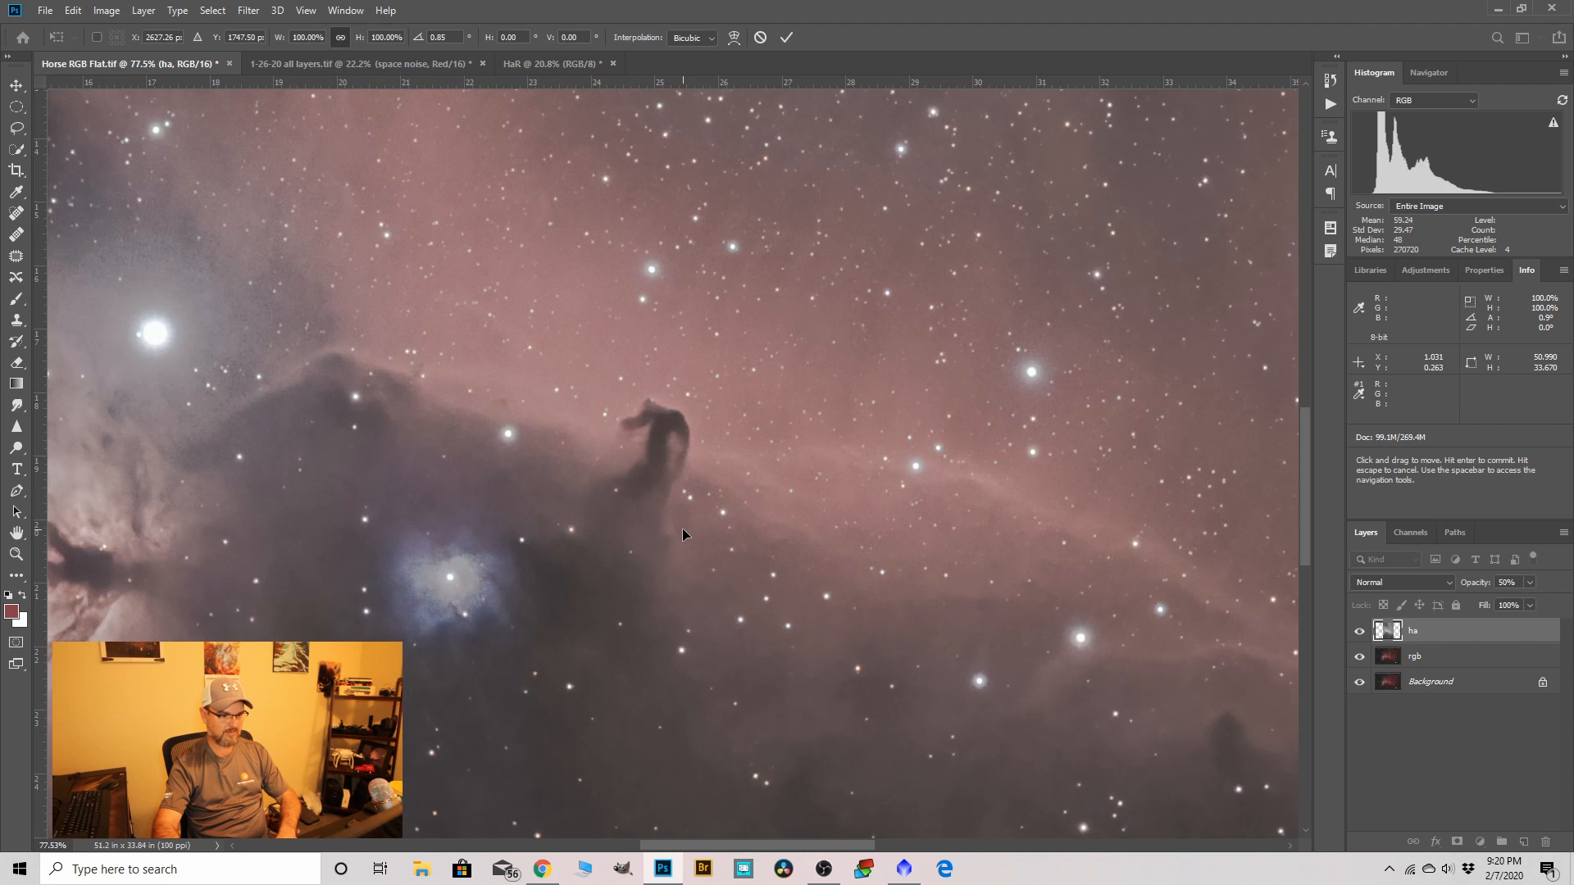
scroll(746, 543, down, 4)
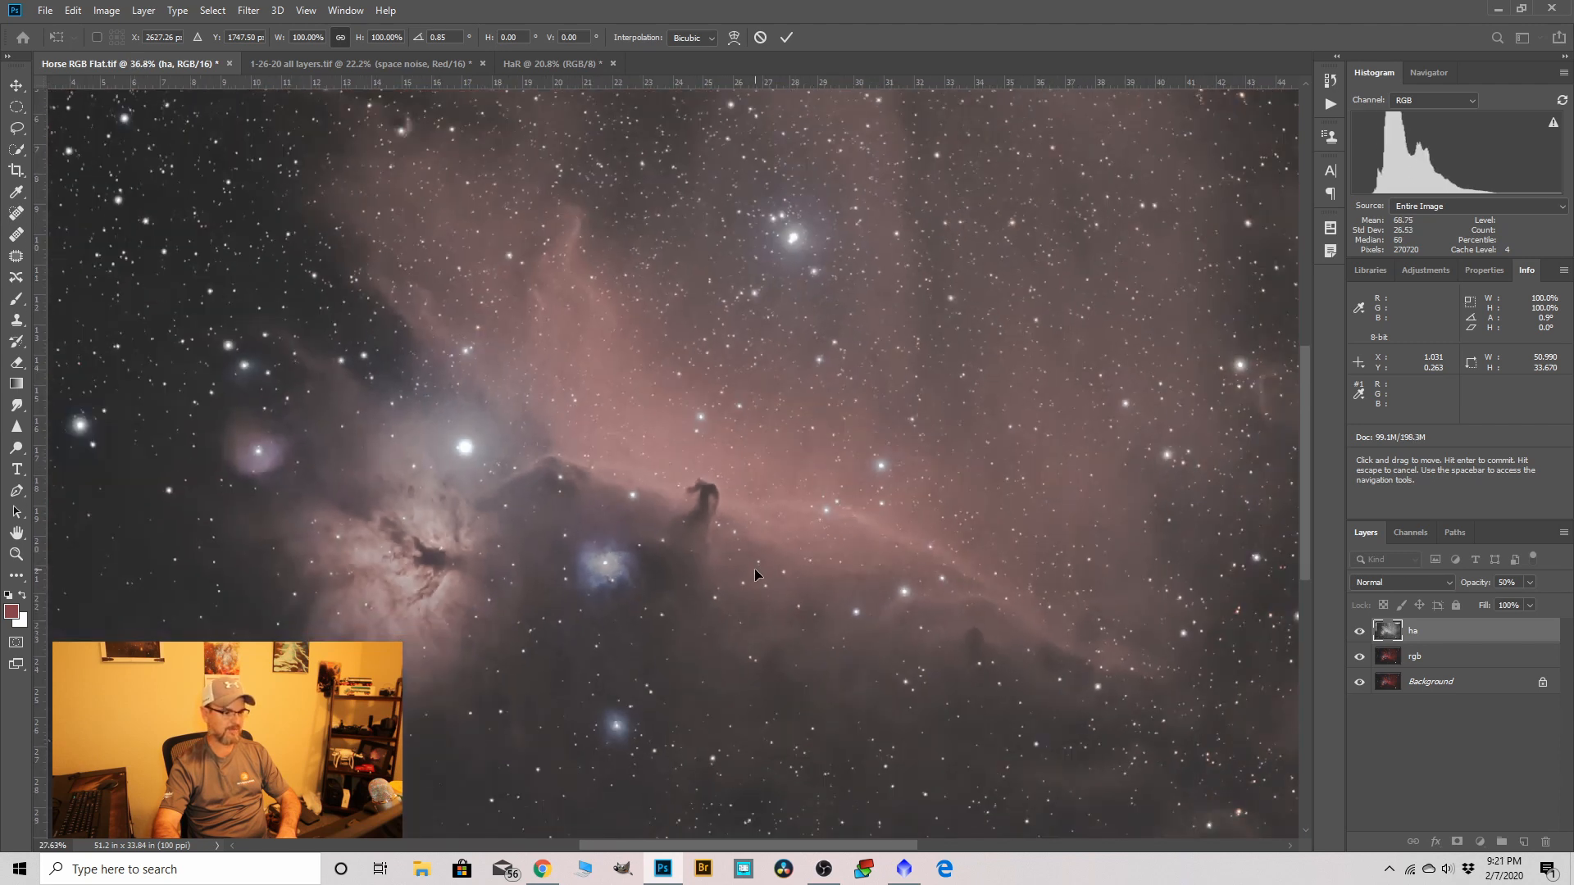
scroll(754, 568, down, 3)
scroll(584, 402, up, 3)
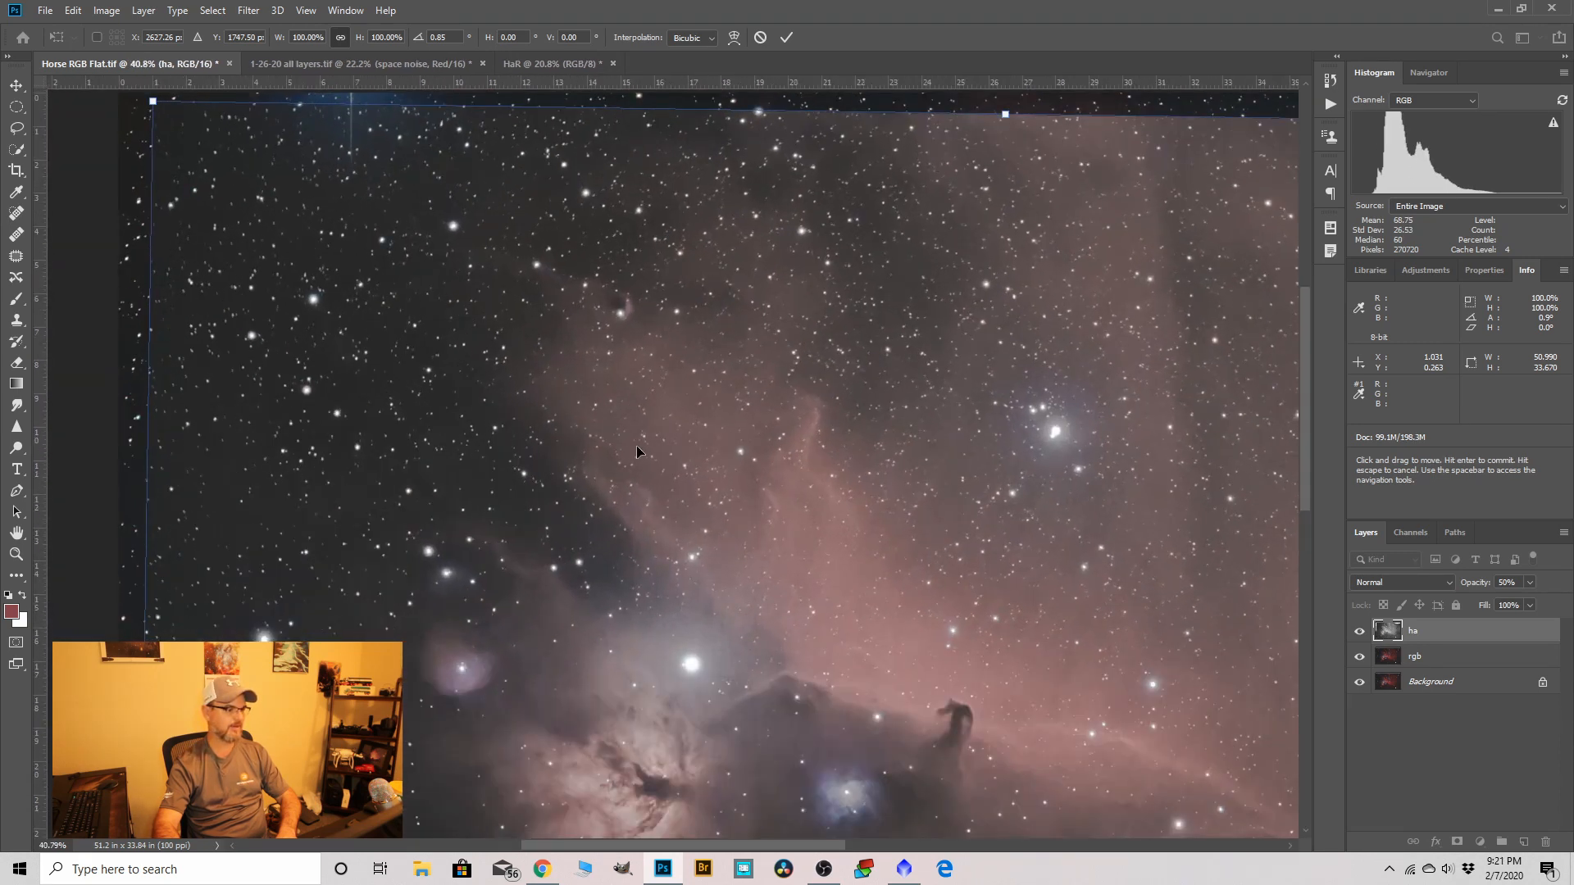
scroll(186, 190, up, 2)
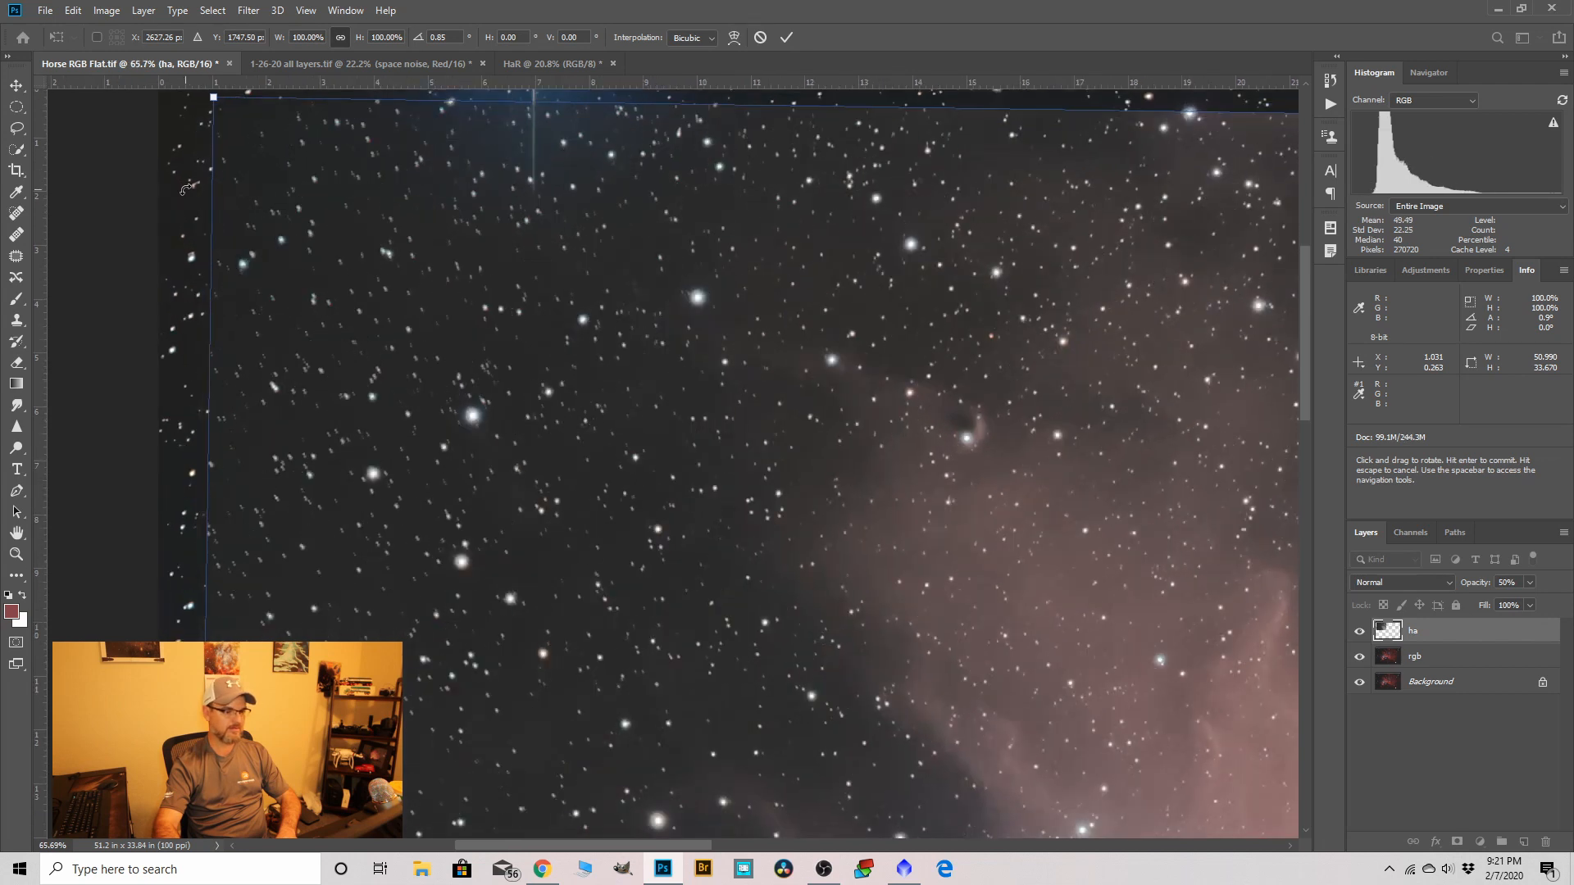
scroll(423, 280, down, 2)
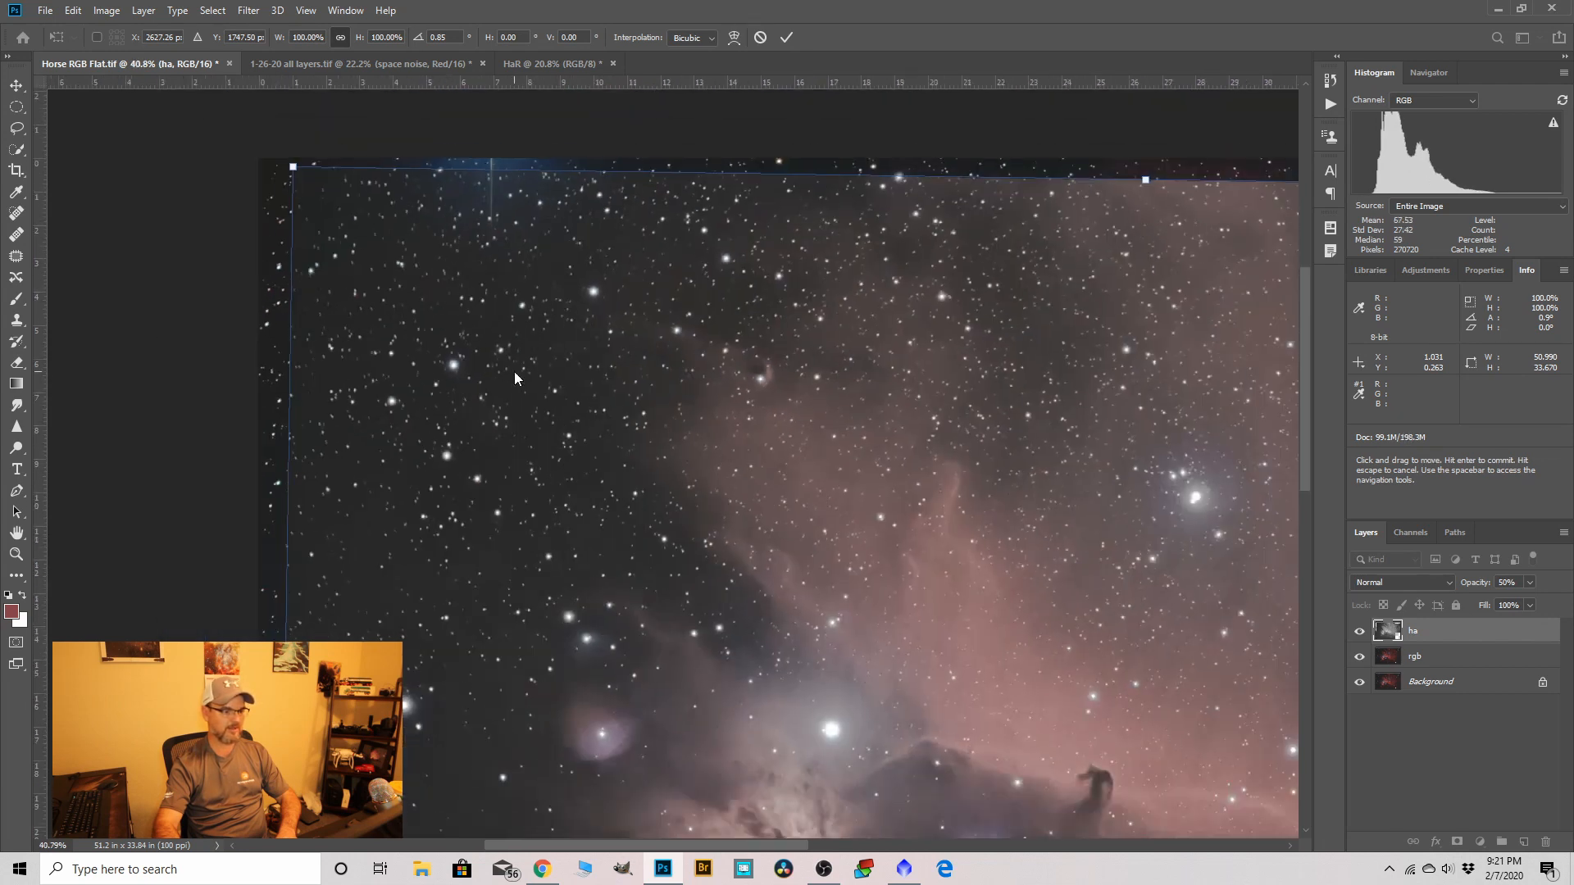
Switch the ha layer's transform to Warp and shift its upper-left corner point slightly to align the stars there.
right_click(514, 376)
click(563, 476)
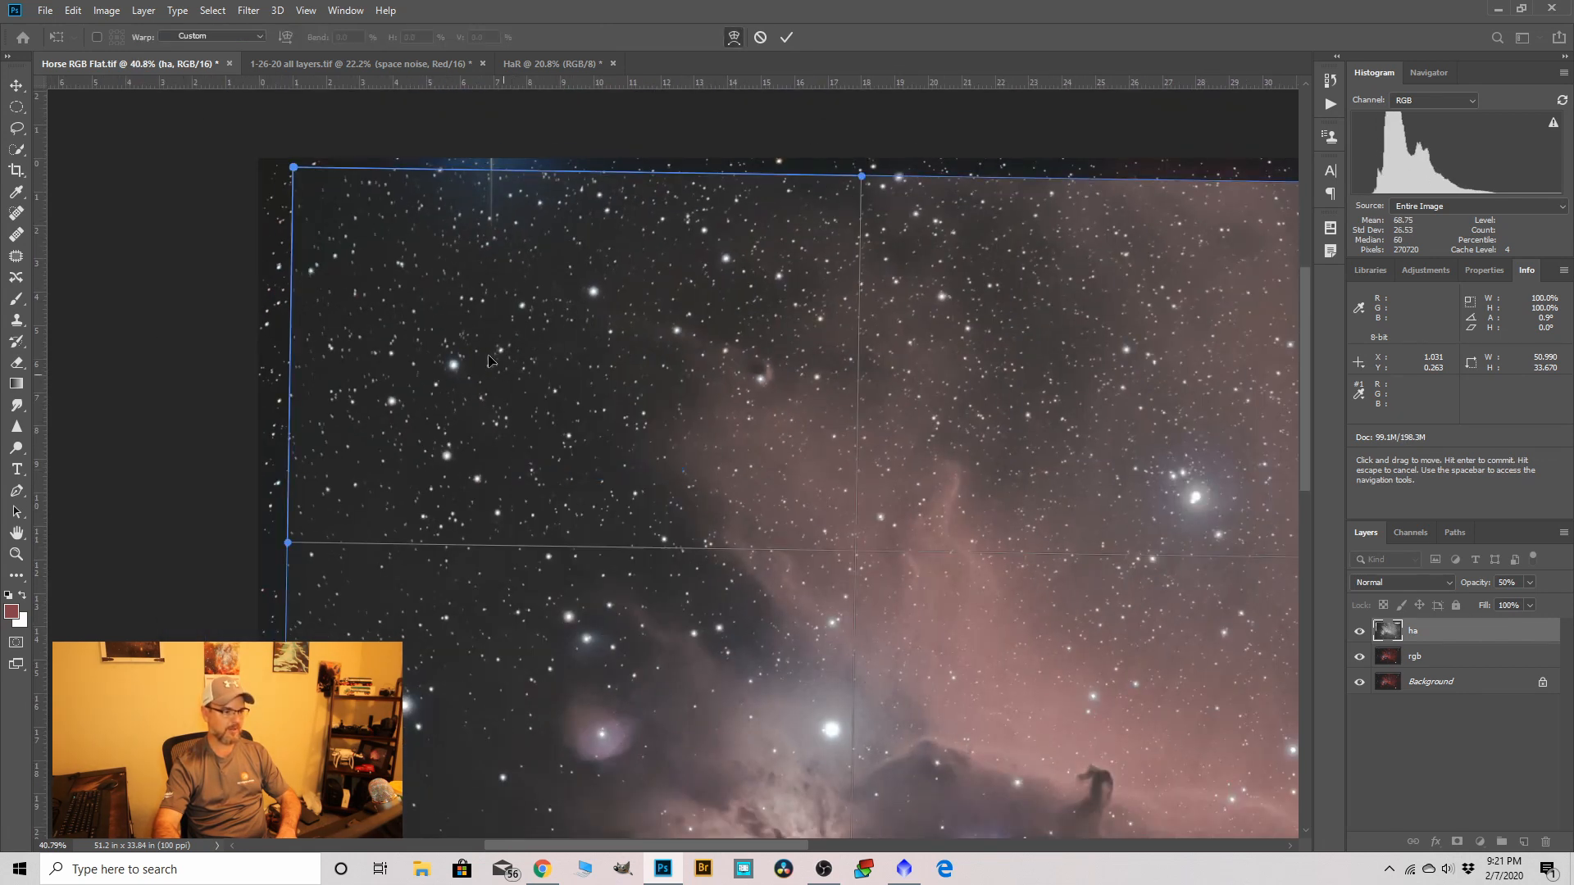
scroll(278, 150, up, 2)
drag(301, 178, 303, 184)
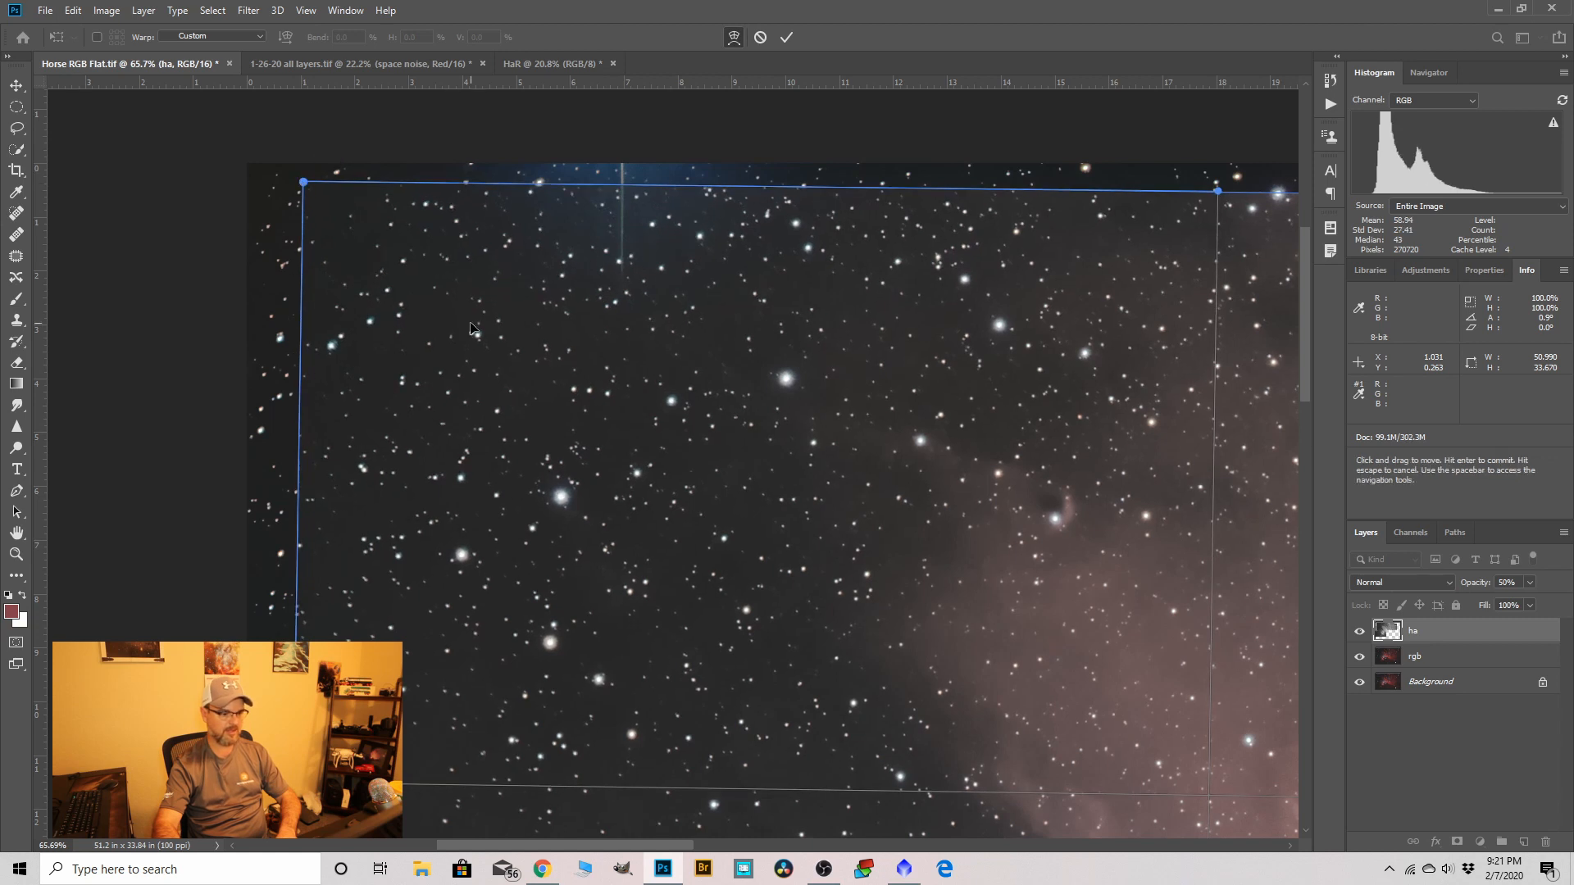
Warp the lower control point on the ha layer's left edge slightly inward to align the stars beside it.
scroll(470, 328, down, 5)
scroll(470, 328, down, 3)
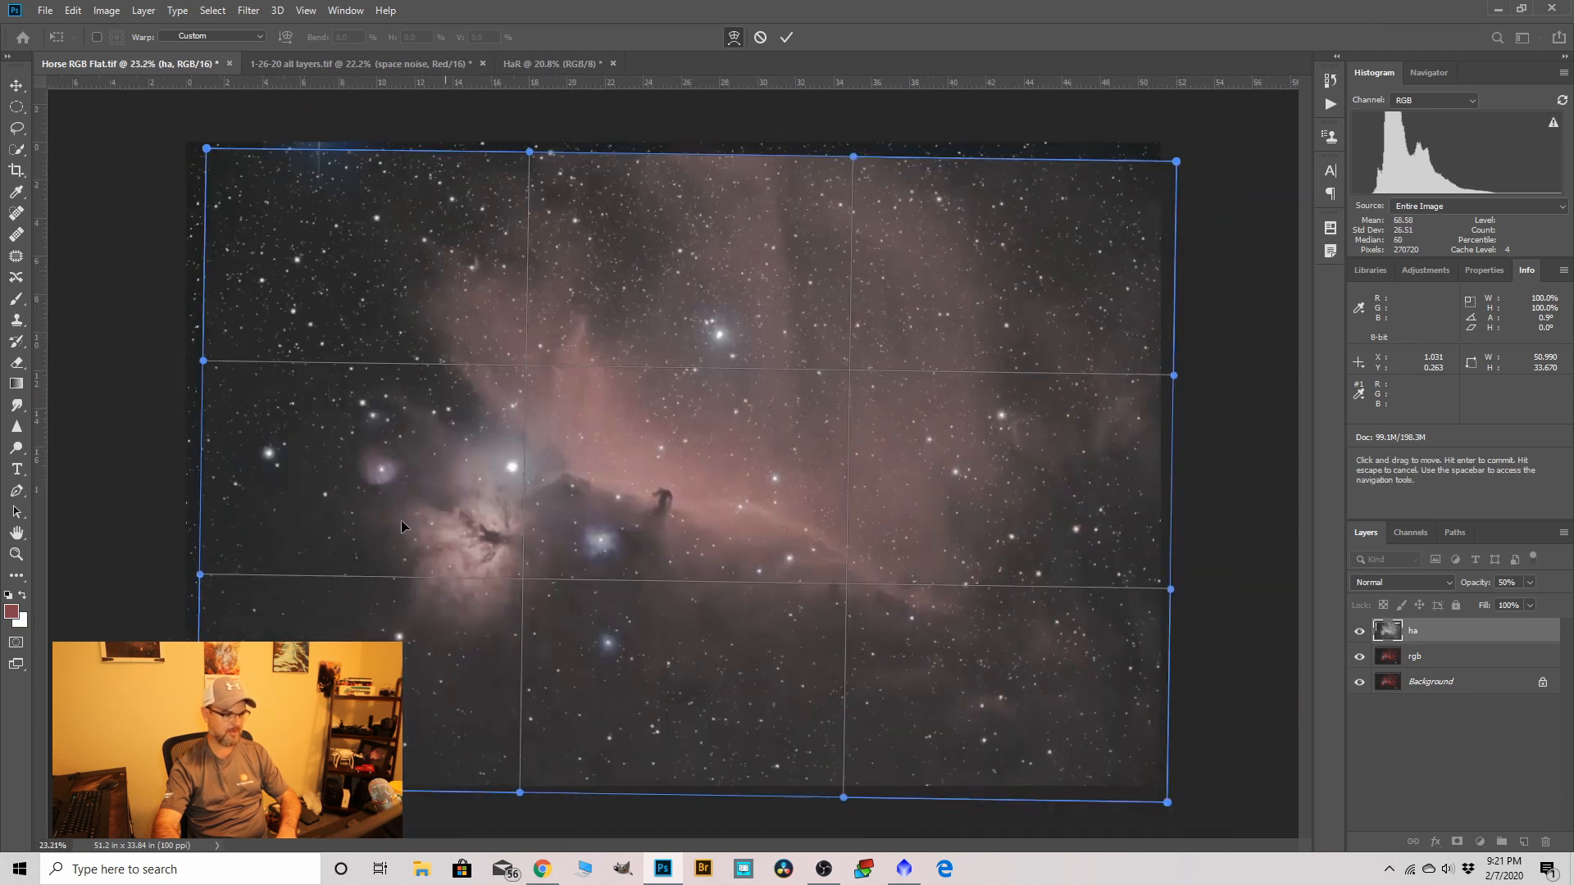
scroll(141, 553, up, 5)
scroll(148, 568, up, 2)
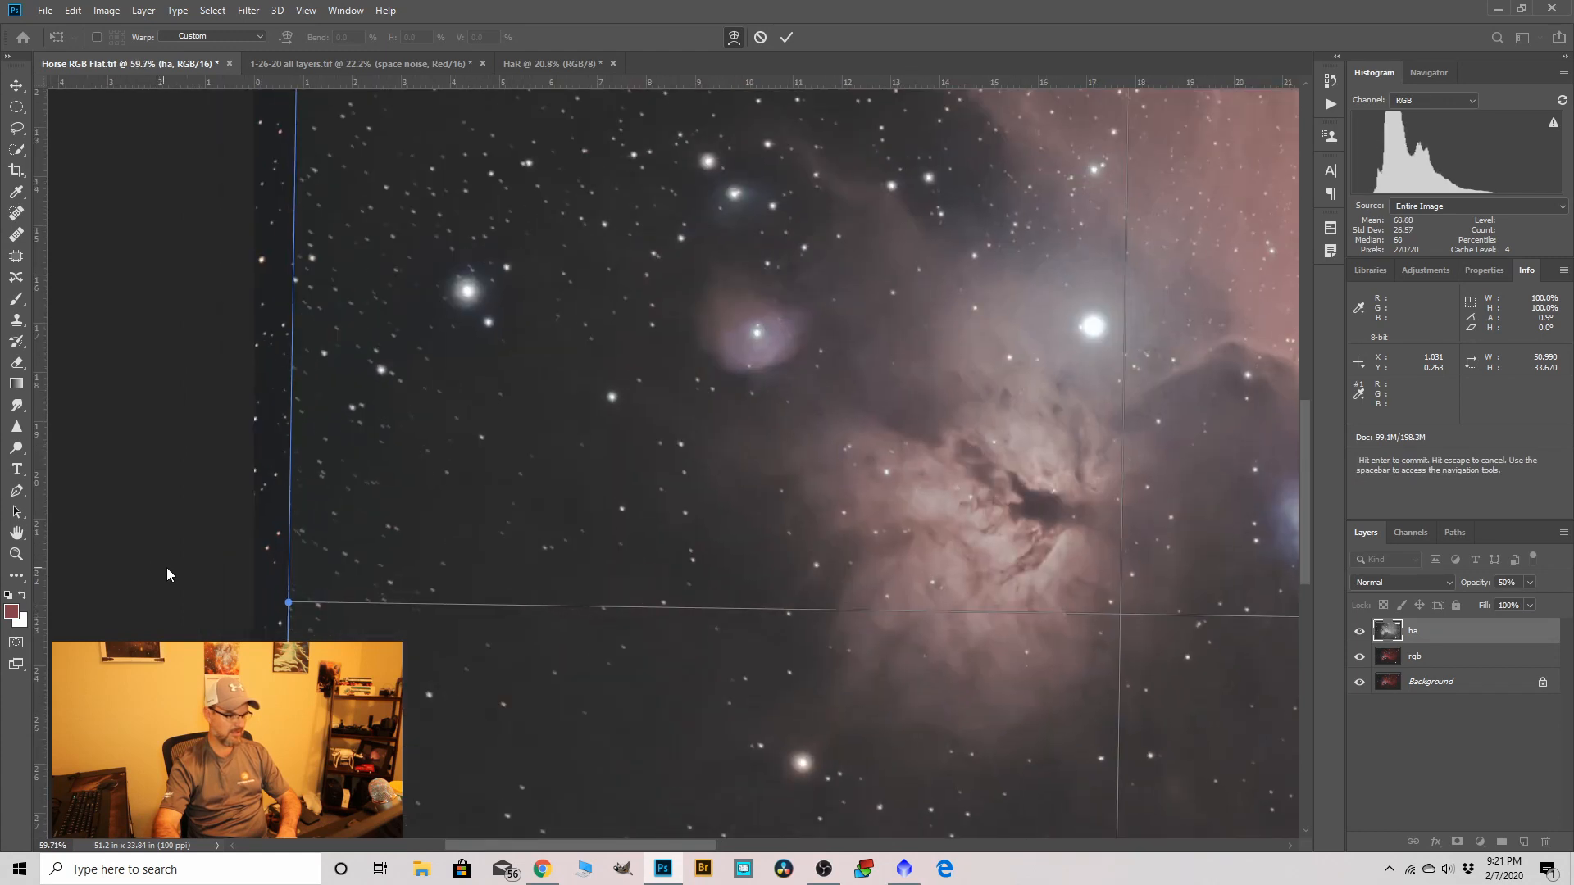
scroll(285, 603, up, 2)
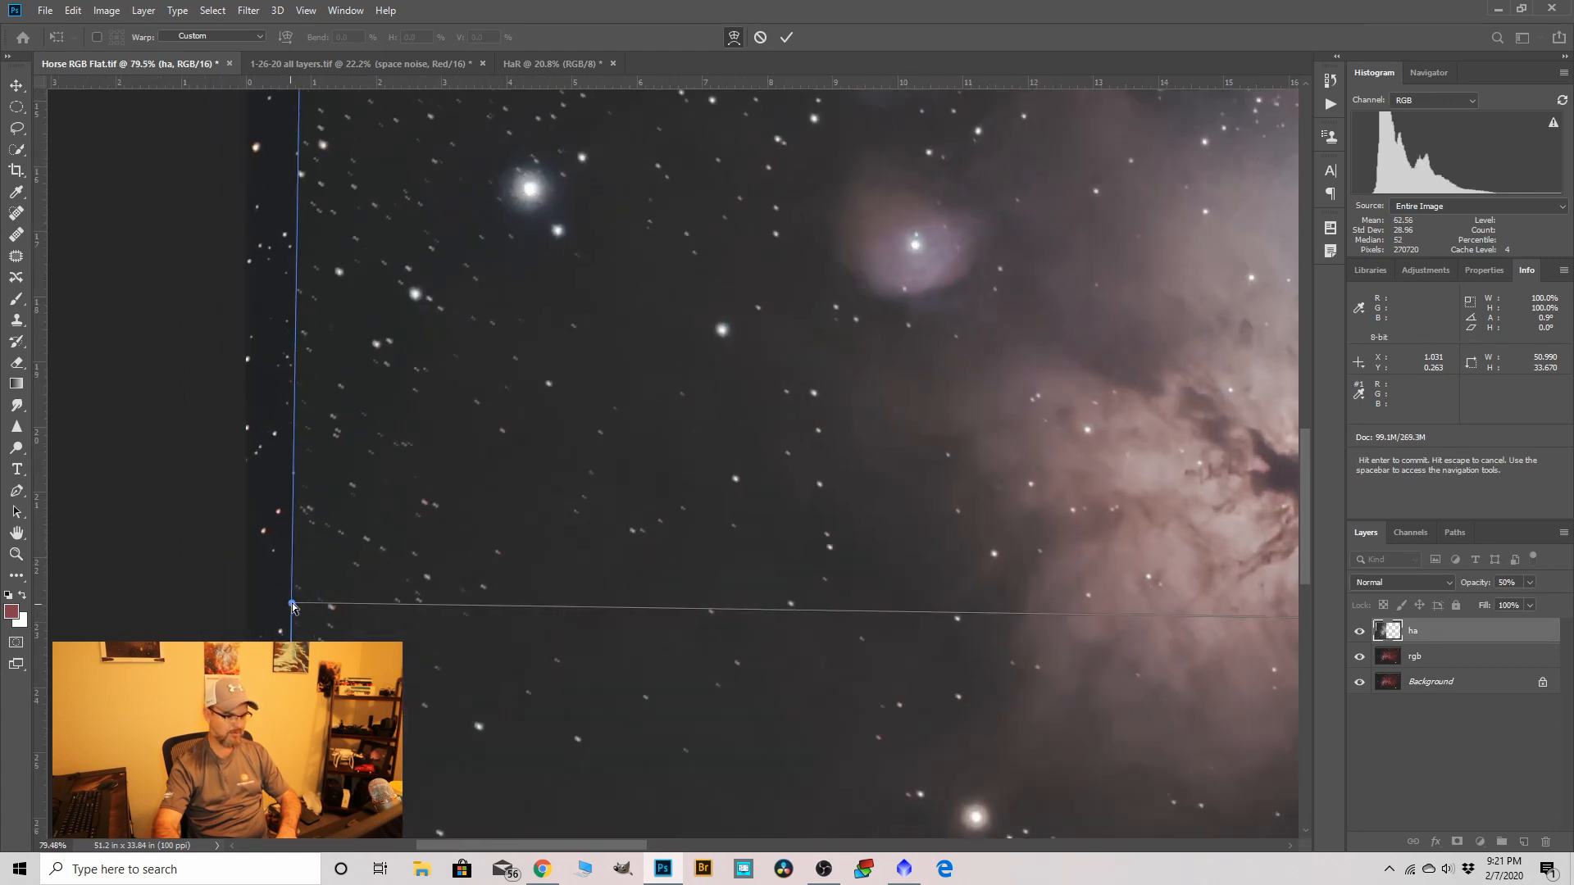
drag(293, 603, 297, 605)
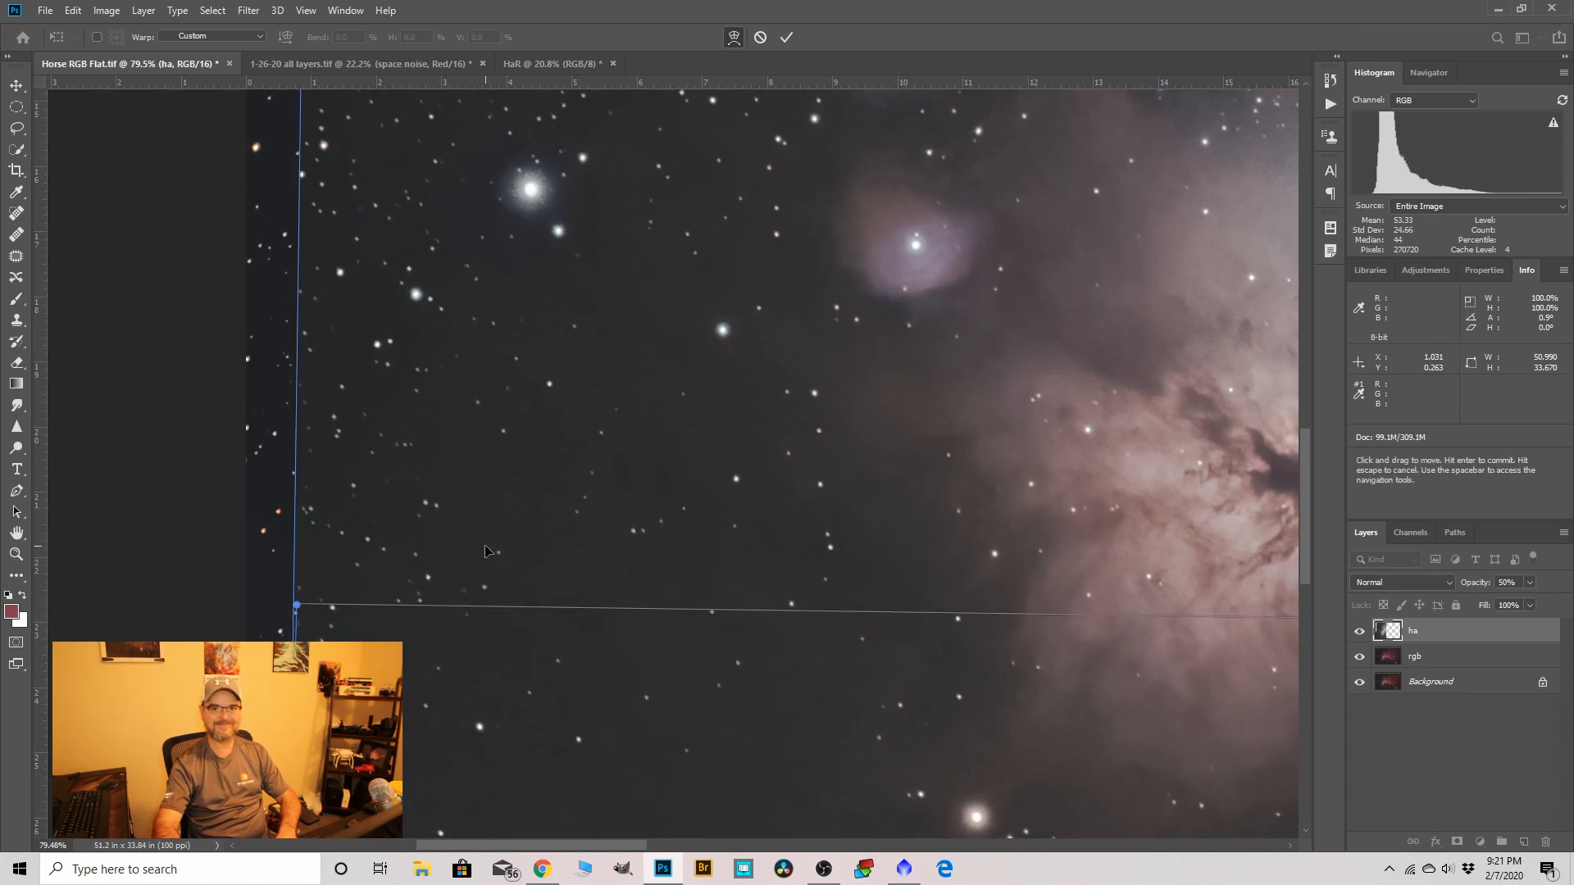
Warp the ha layer's bottom-left corner point slightly right and down to align the stars in that corner.
scroll(508, 359, down, 1)
scroll(508, 359, down, 3)
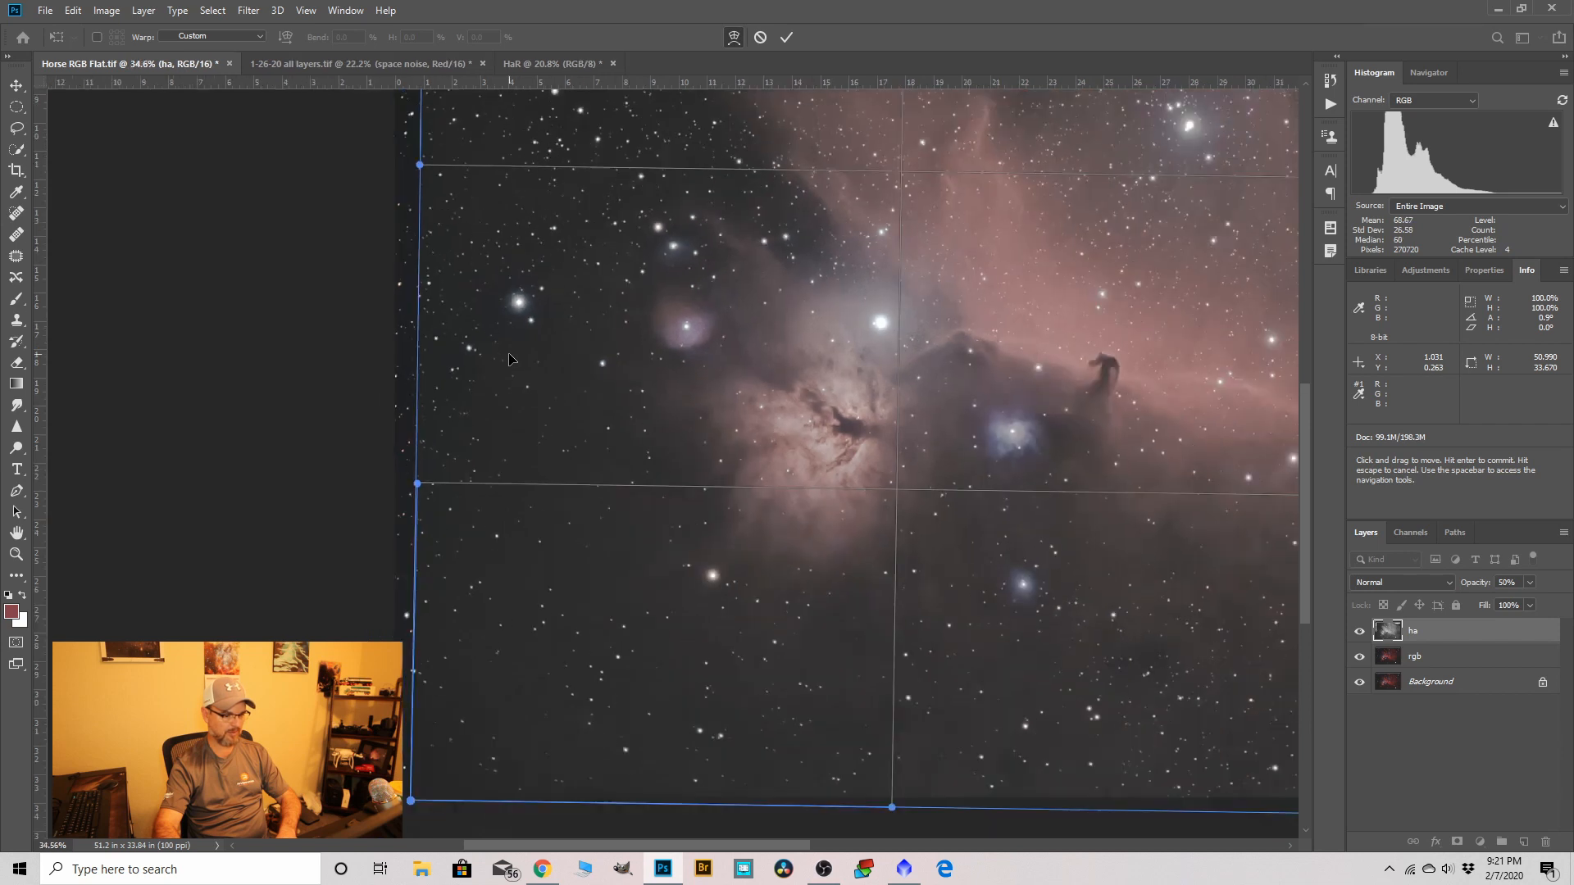
scroll(413, 804, up, 4)
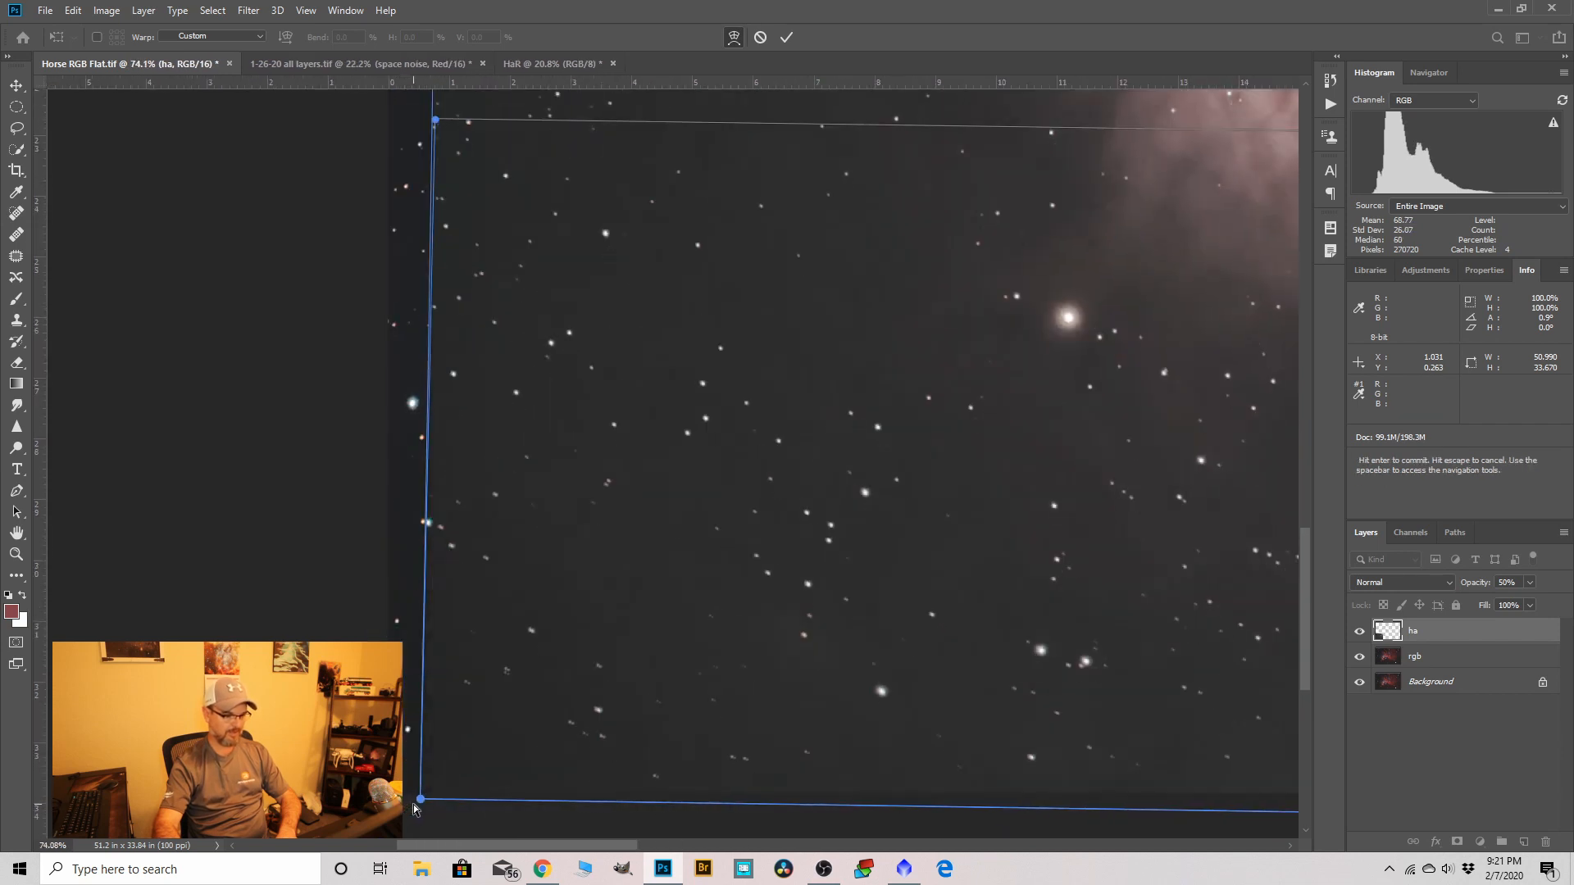
drag(417, 803, 424, 804)
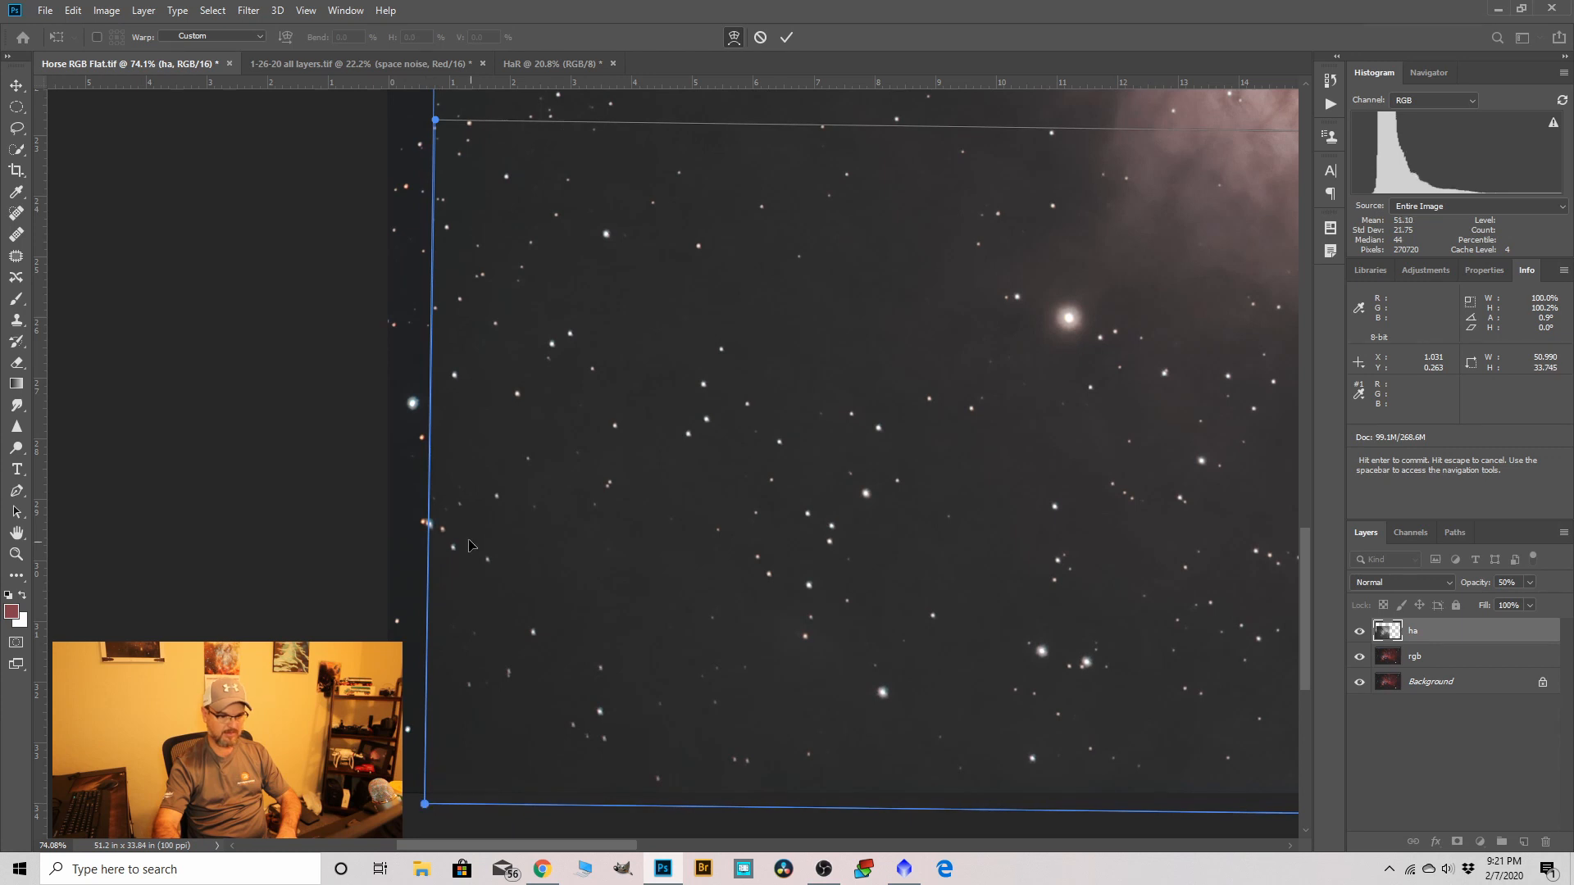
scroll(452, 546, down, 5)
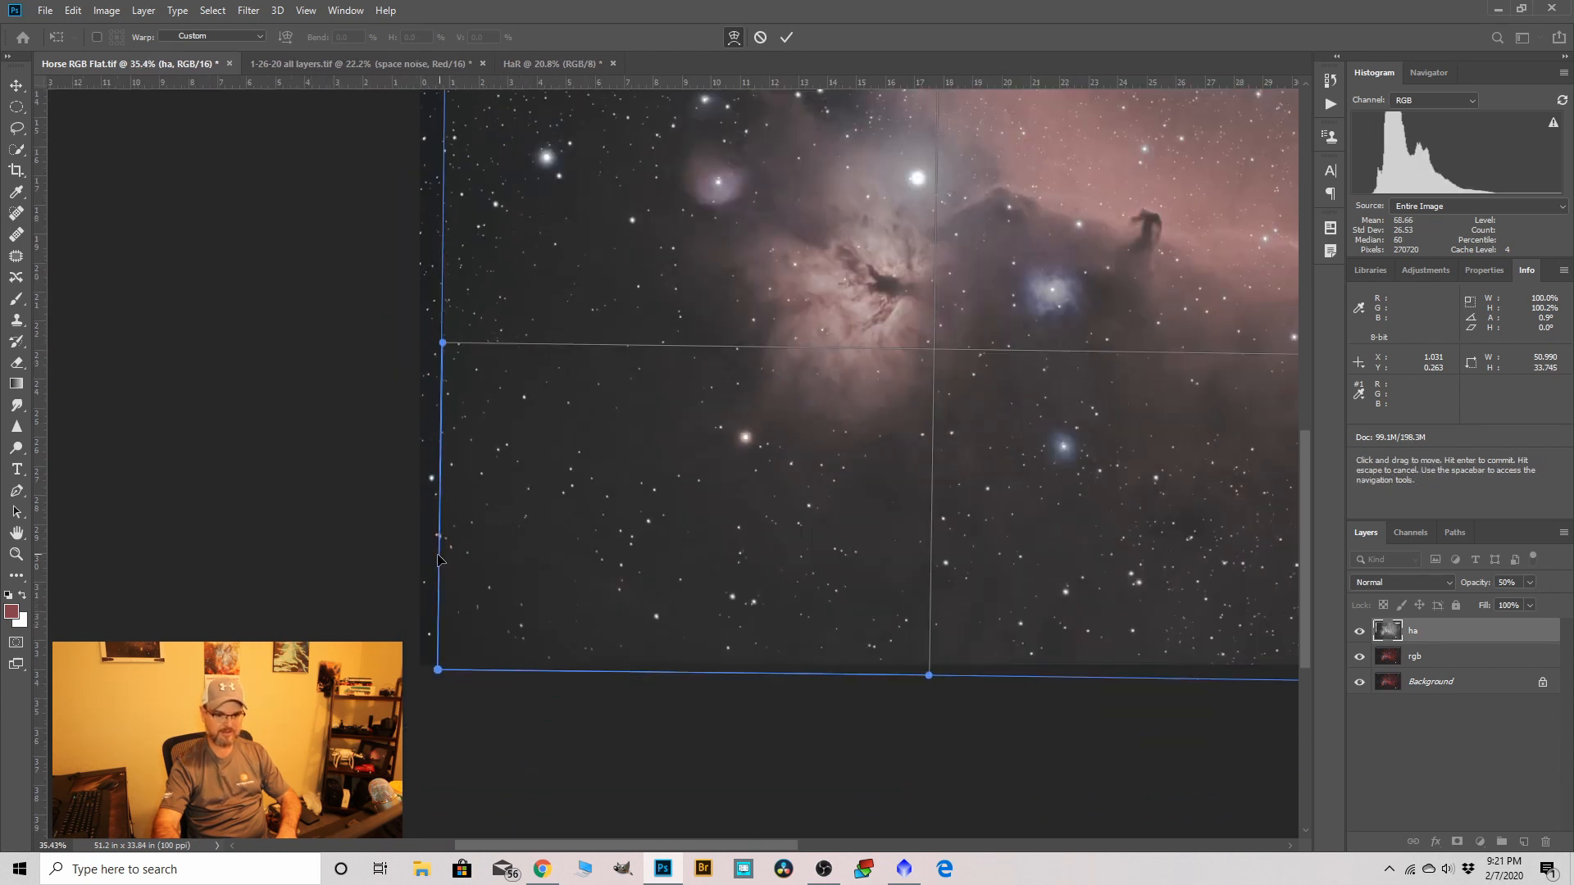
Warp the lower control point on the ha layer's right edge slightly outward to align the stars along that side.
scroll(758, 582, up, 3)
scroll(826, 503, down, 2)
scroll(823, 521, down, 1)
scroll(663, 418, up, 4)
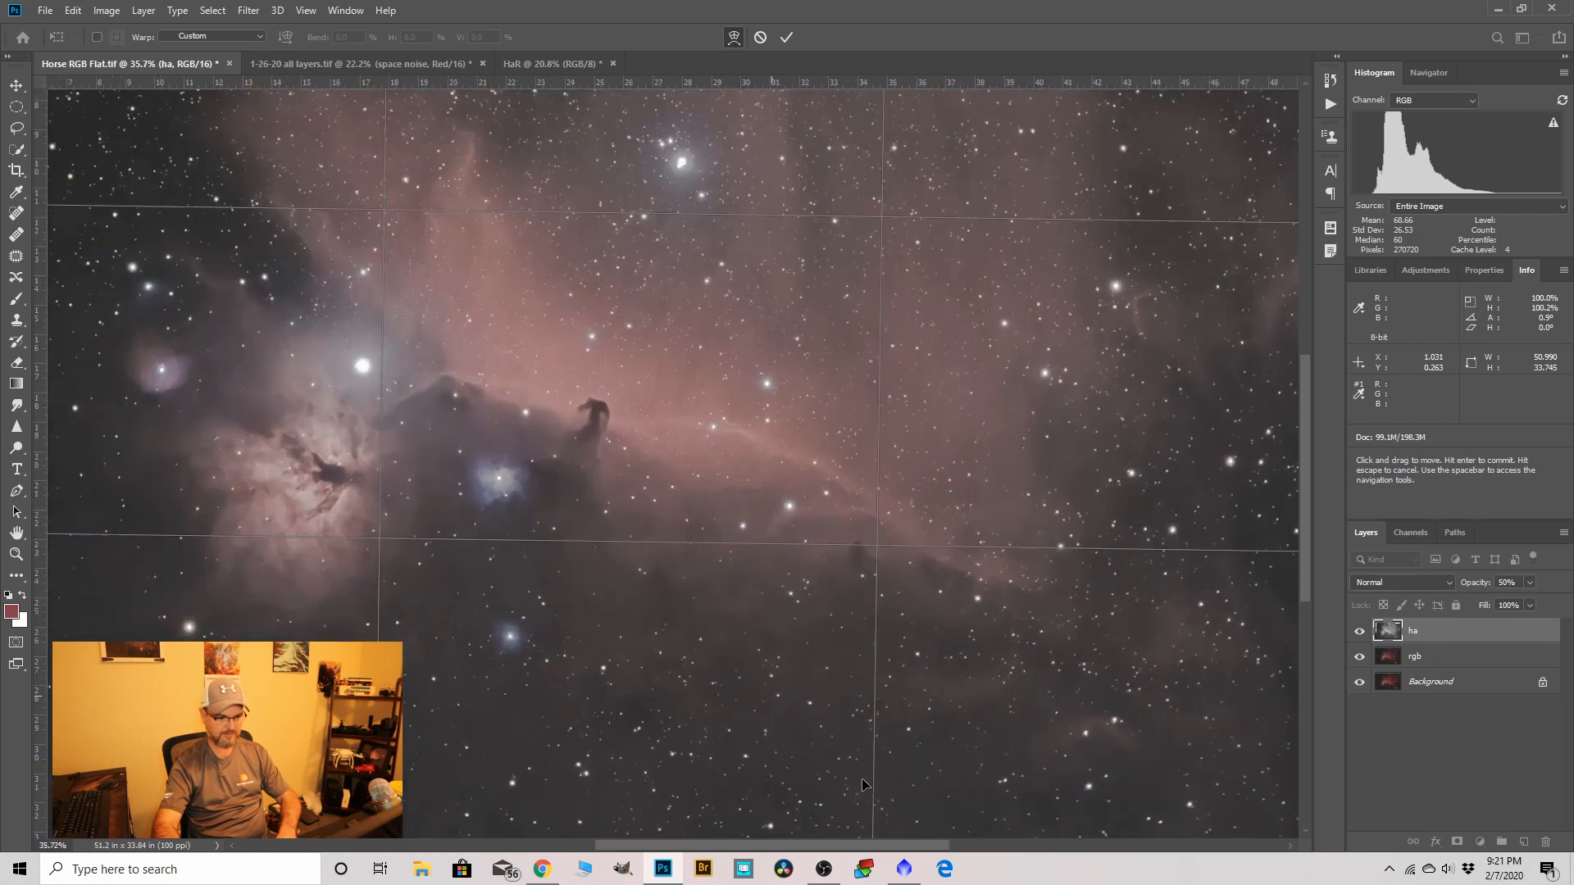
scroll(870, 774, up, 3)
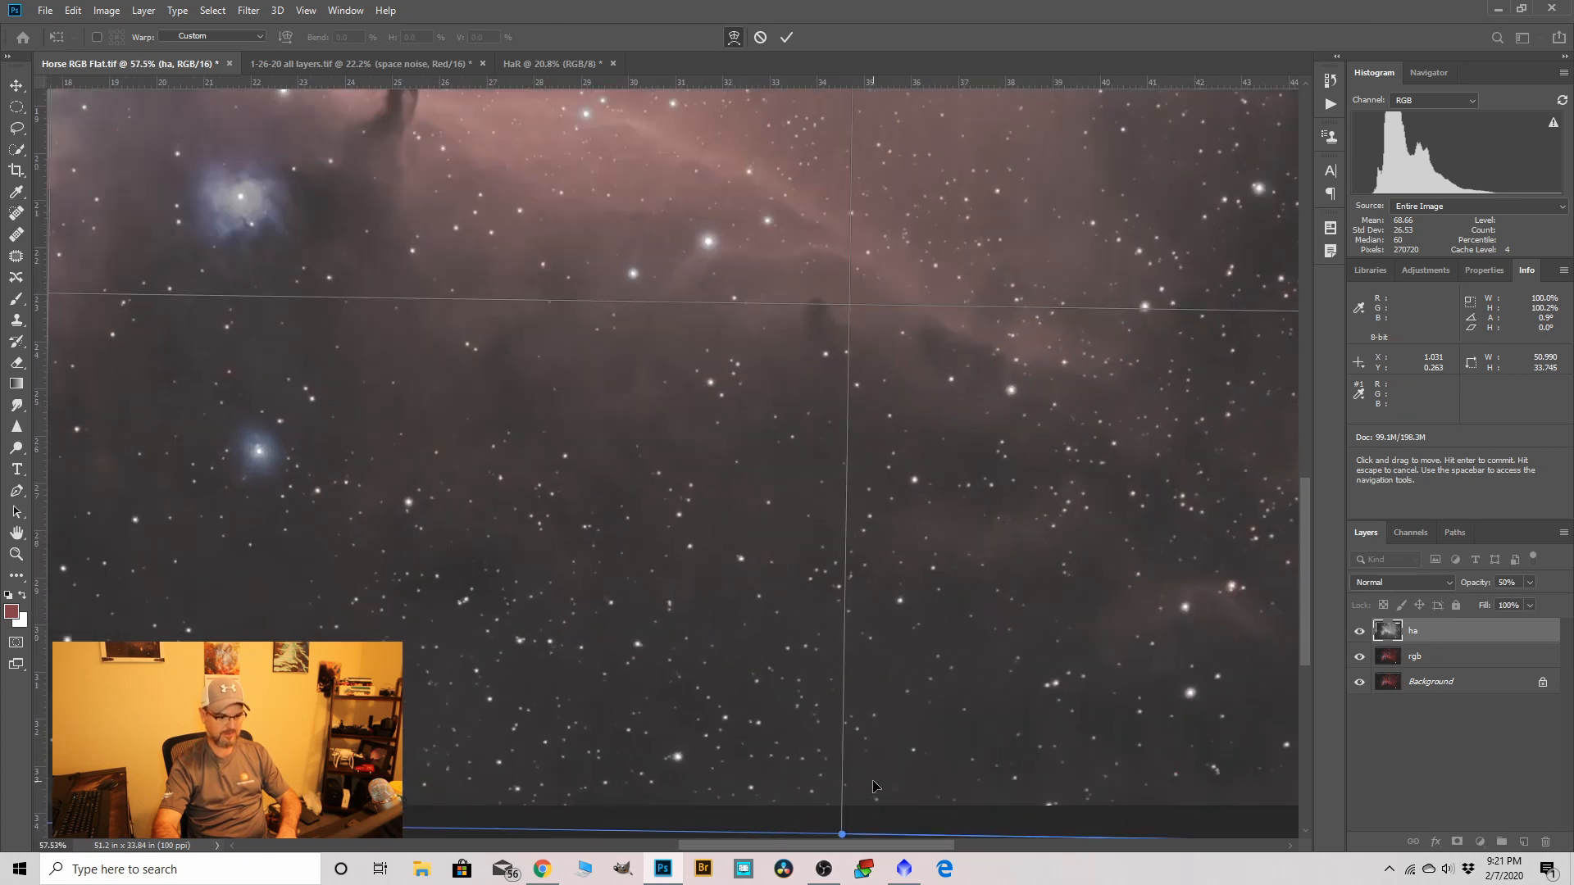
scroll(578, 644, down, 2)
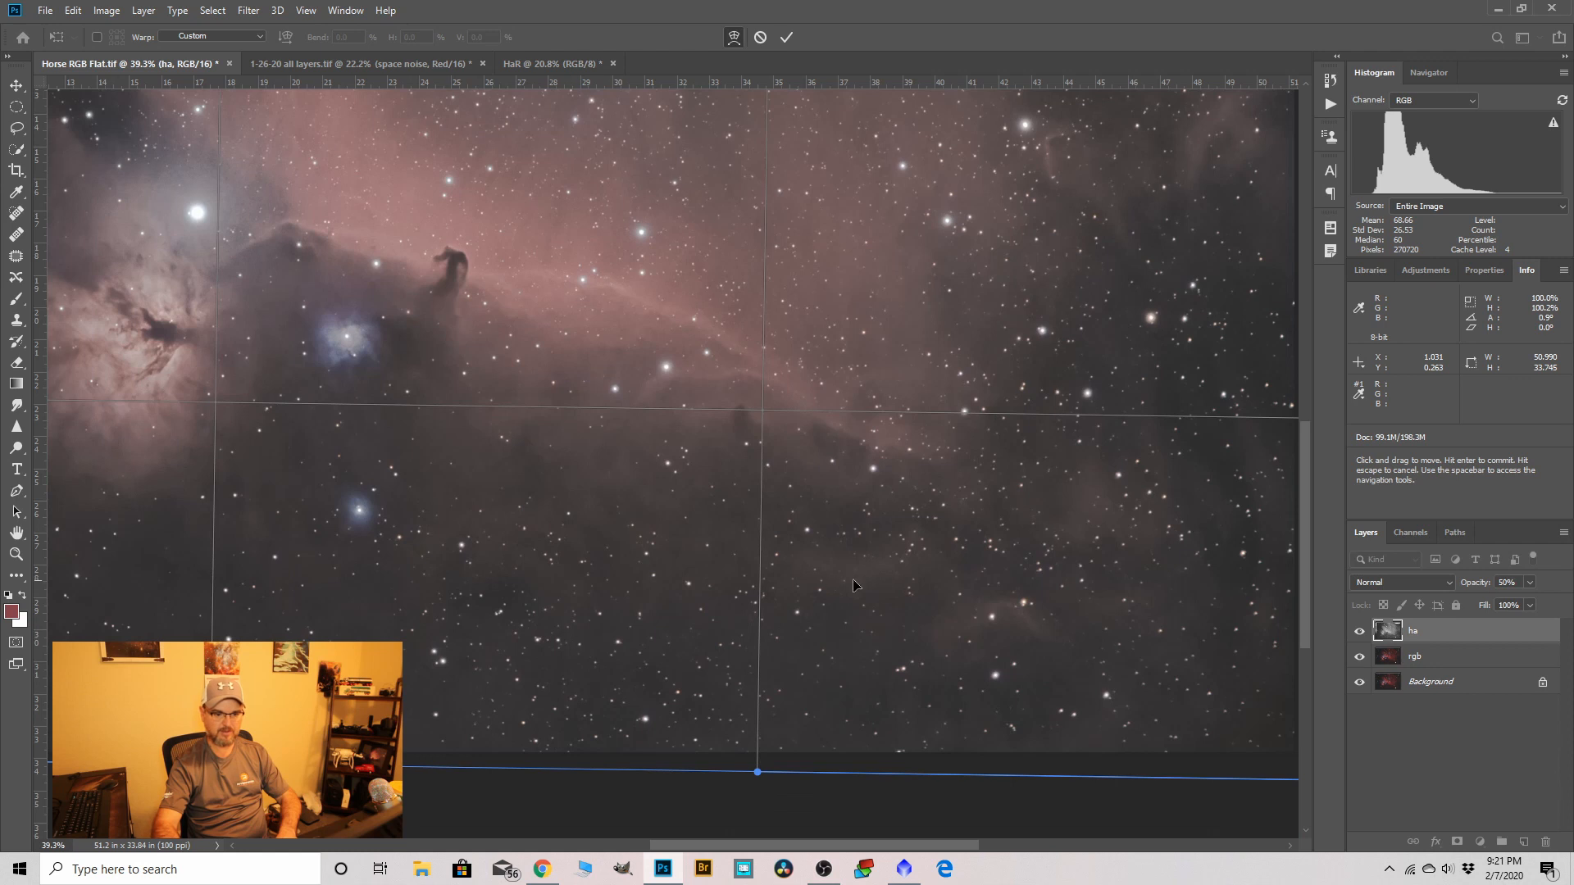
scroll(819, 603, down, 1)
scroll(1239, 443, up, 3)
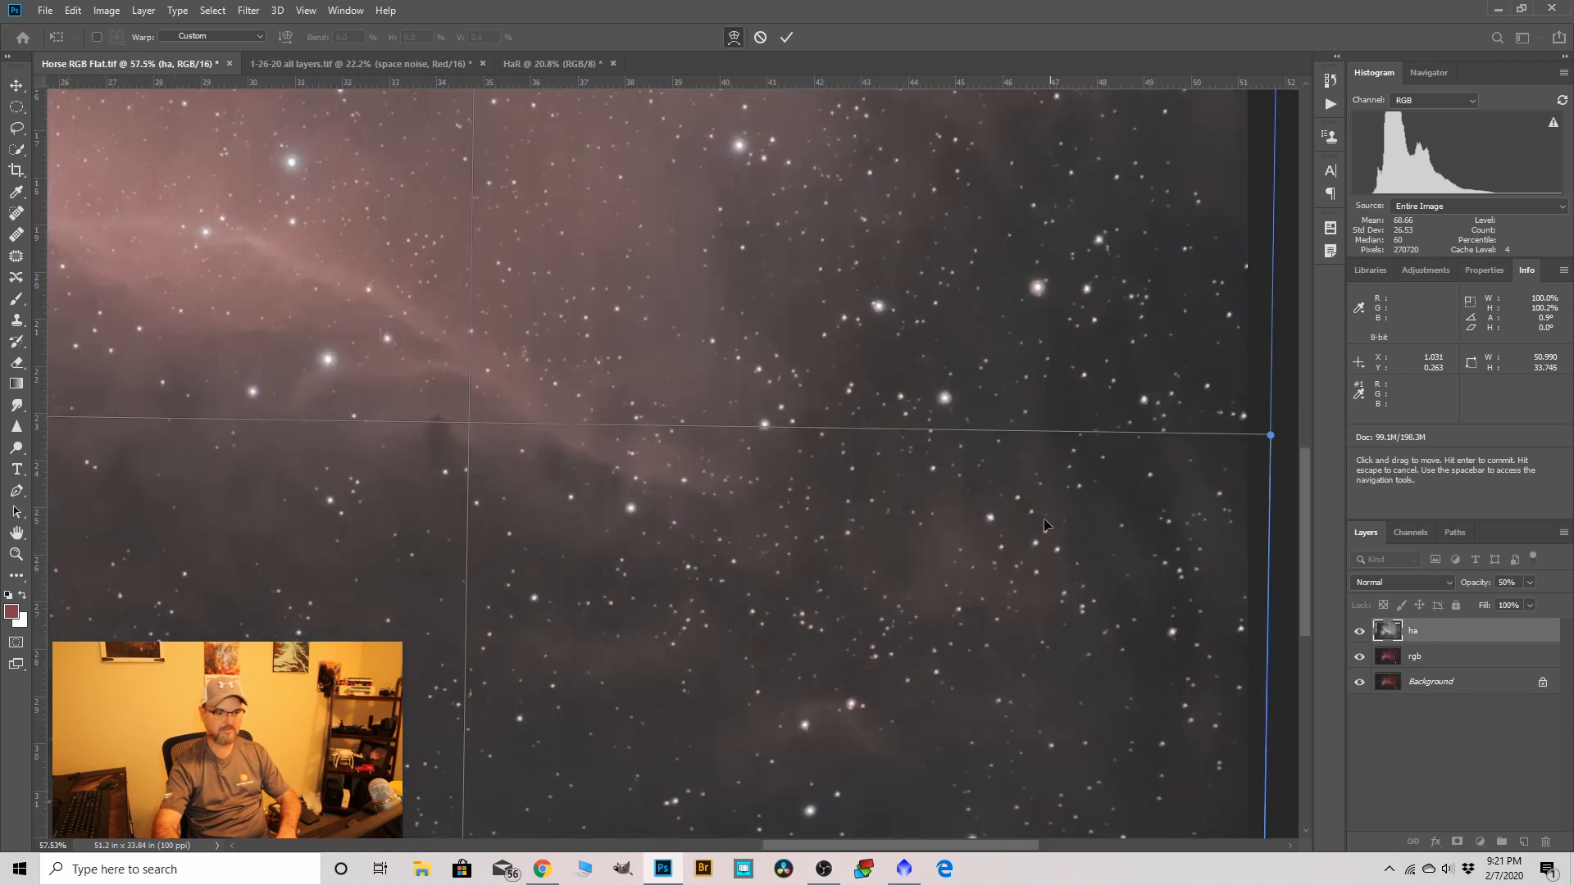
scroll(1009, 581, down, 1)
scroll(1248, 451, up, 2)
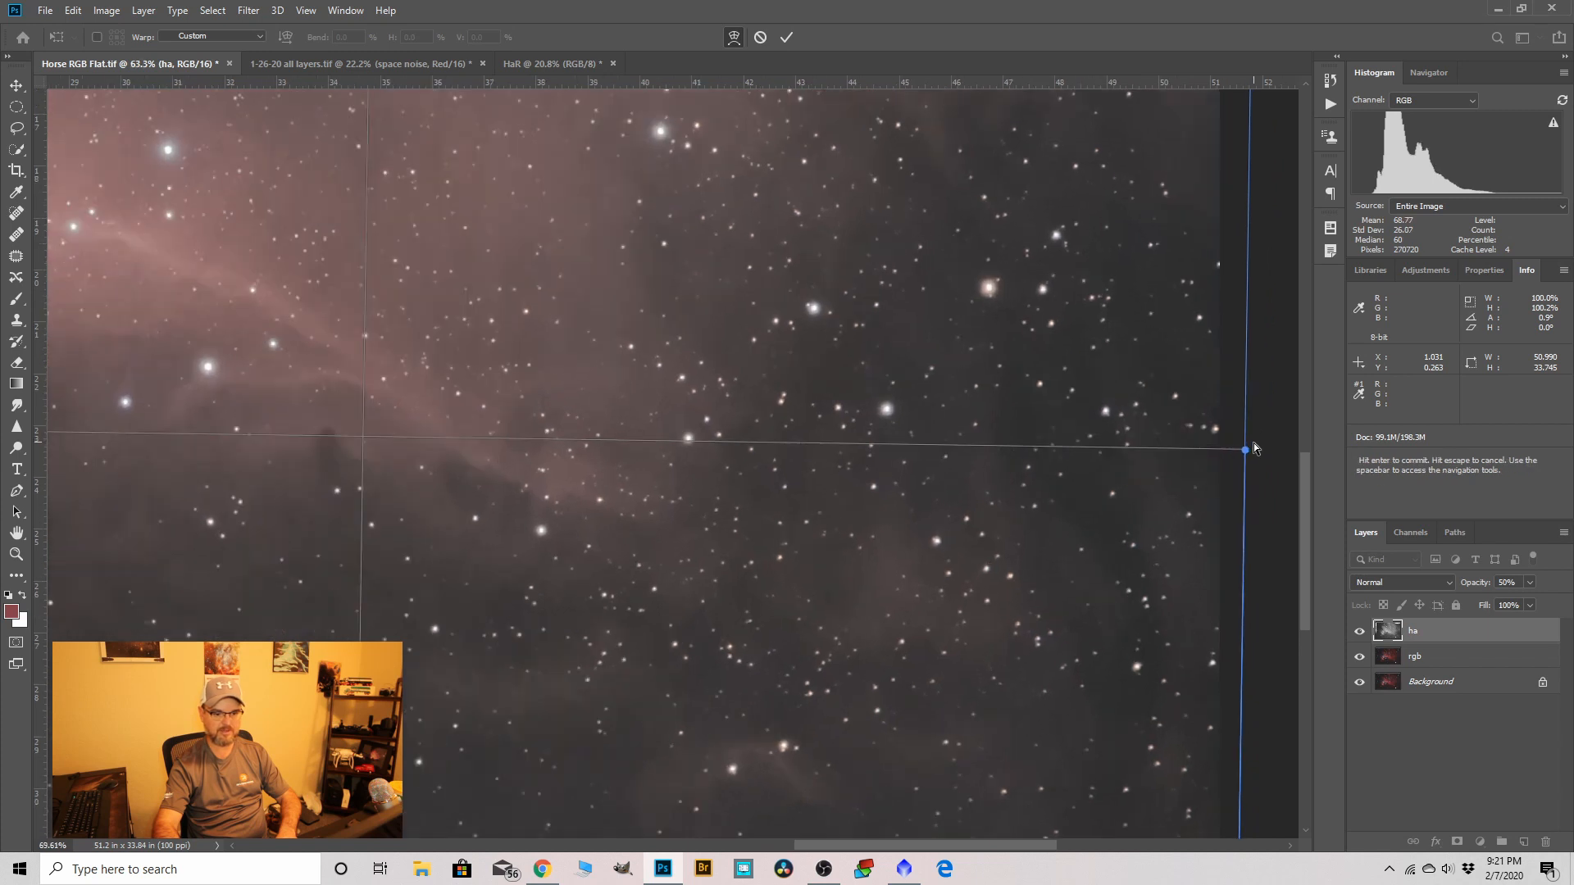
drag(1243, 456, 1246, 453)
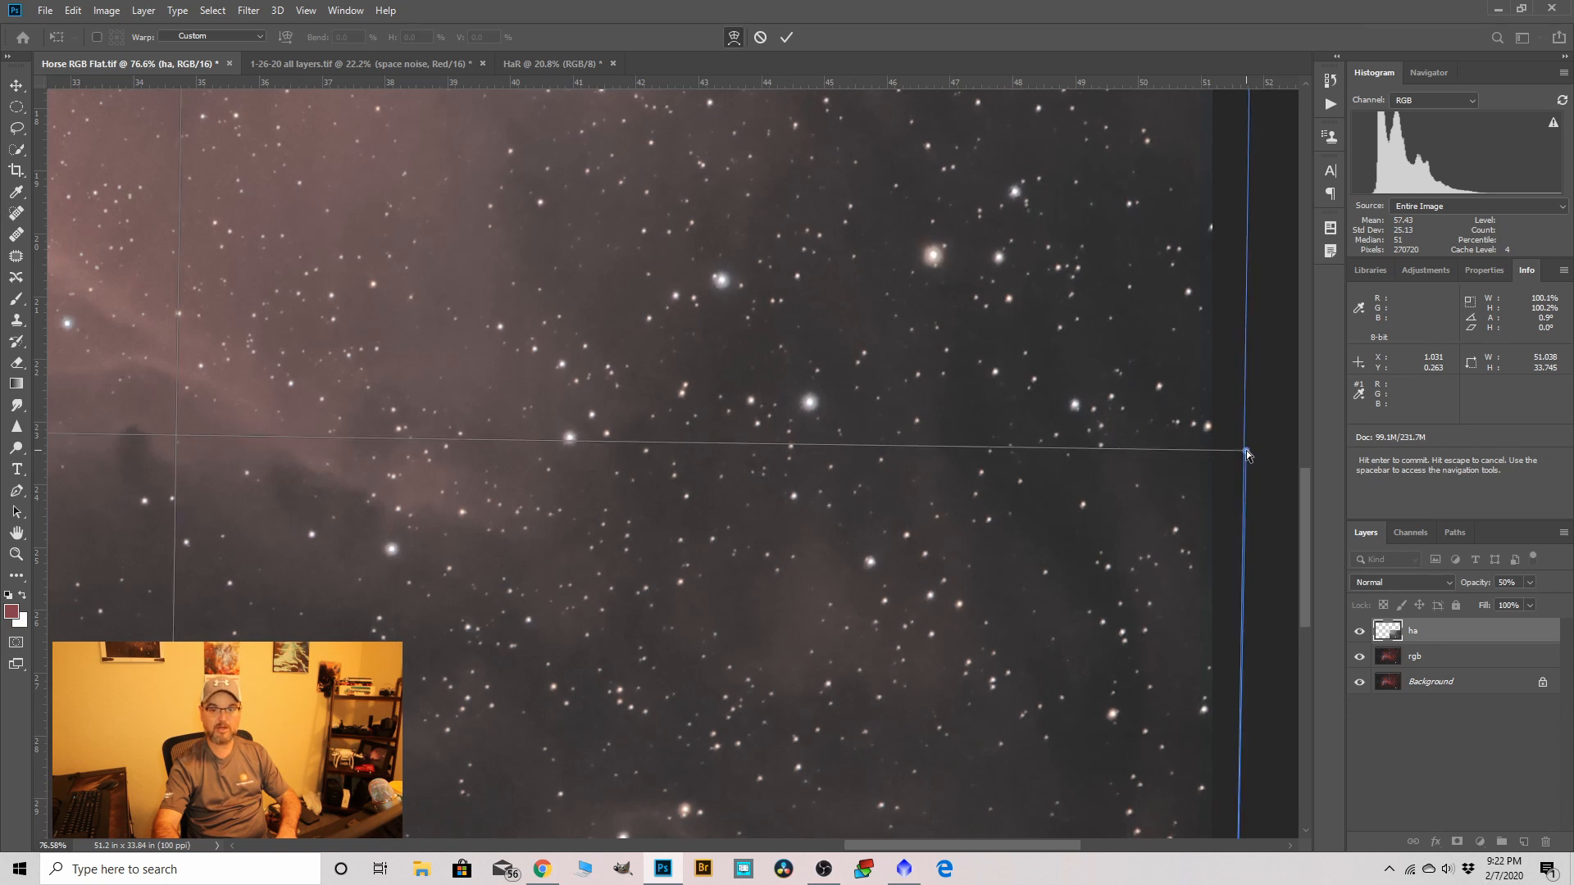
Restore the ha layer to 100% opacity, commit the warp and hide the layer to show the rgb image.
drag(1041, 514, 496, 508)
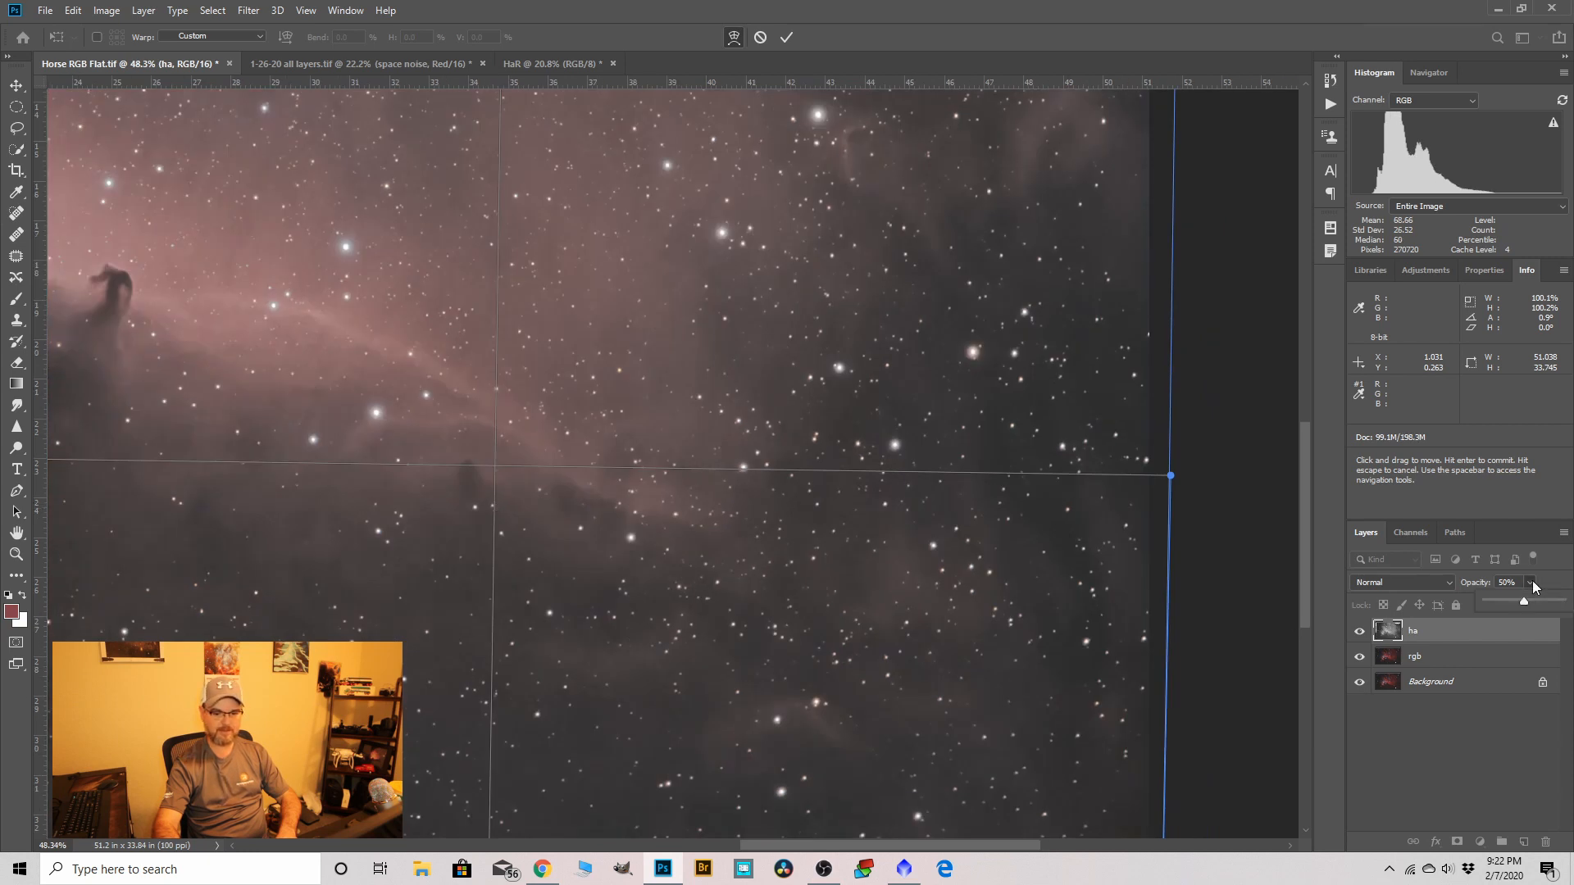
drag(1518, 601, 1563, 601)
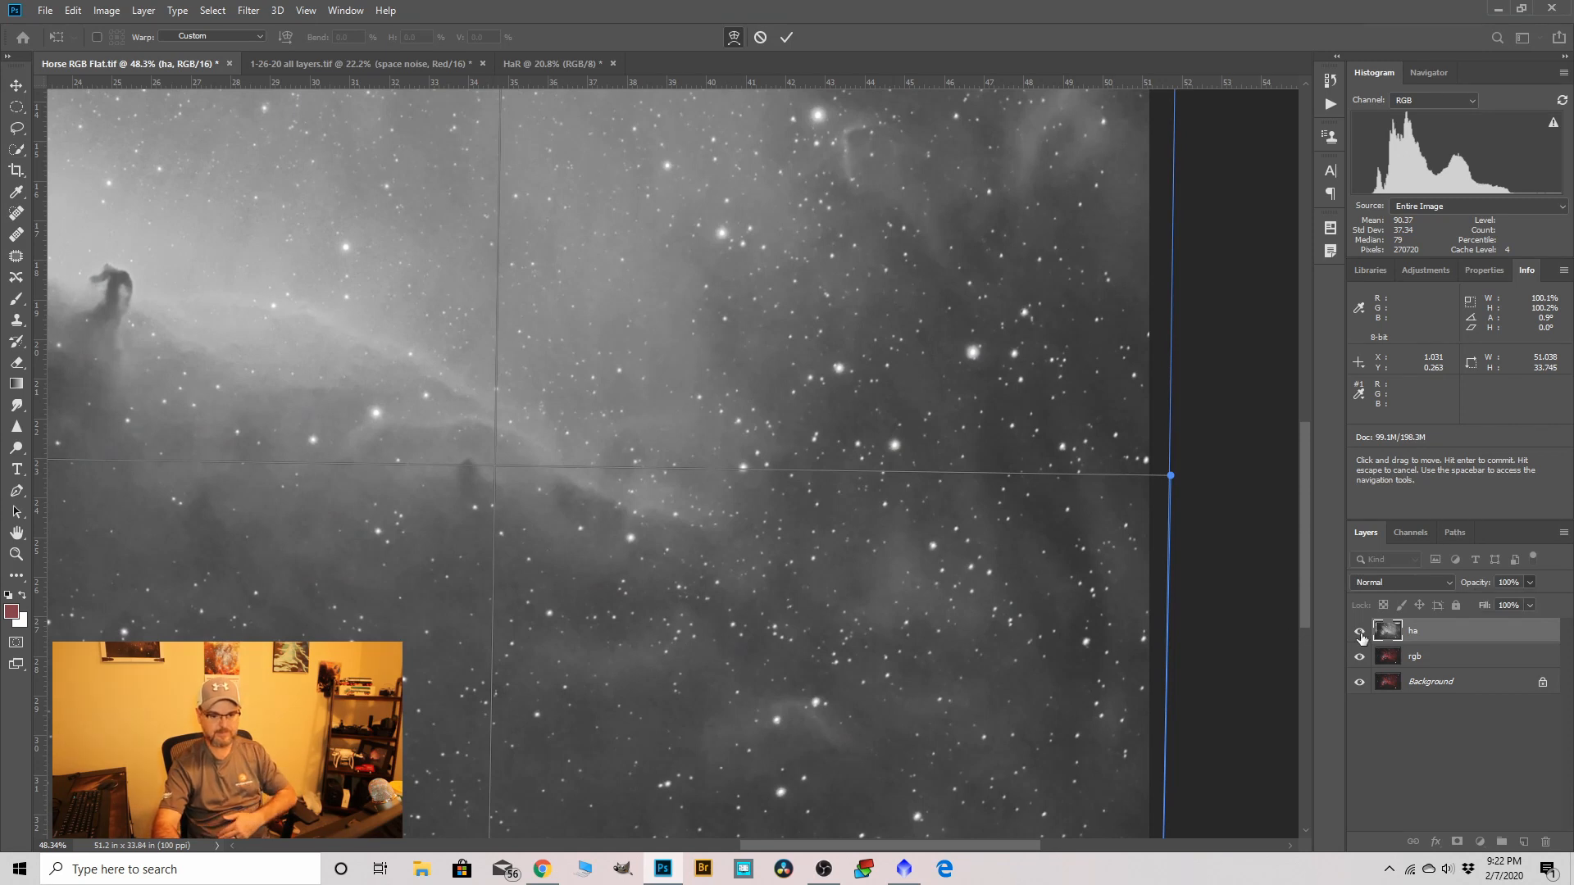
key(Return)
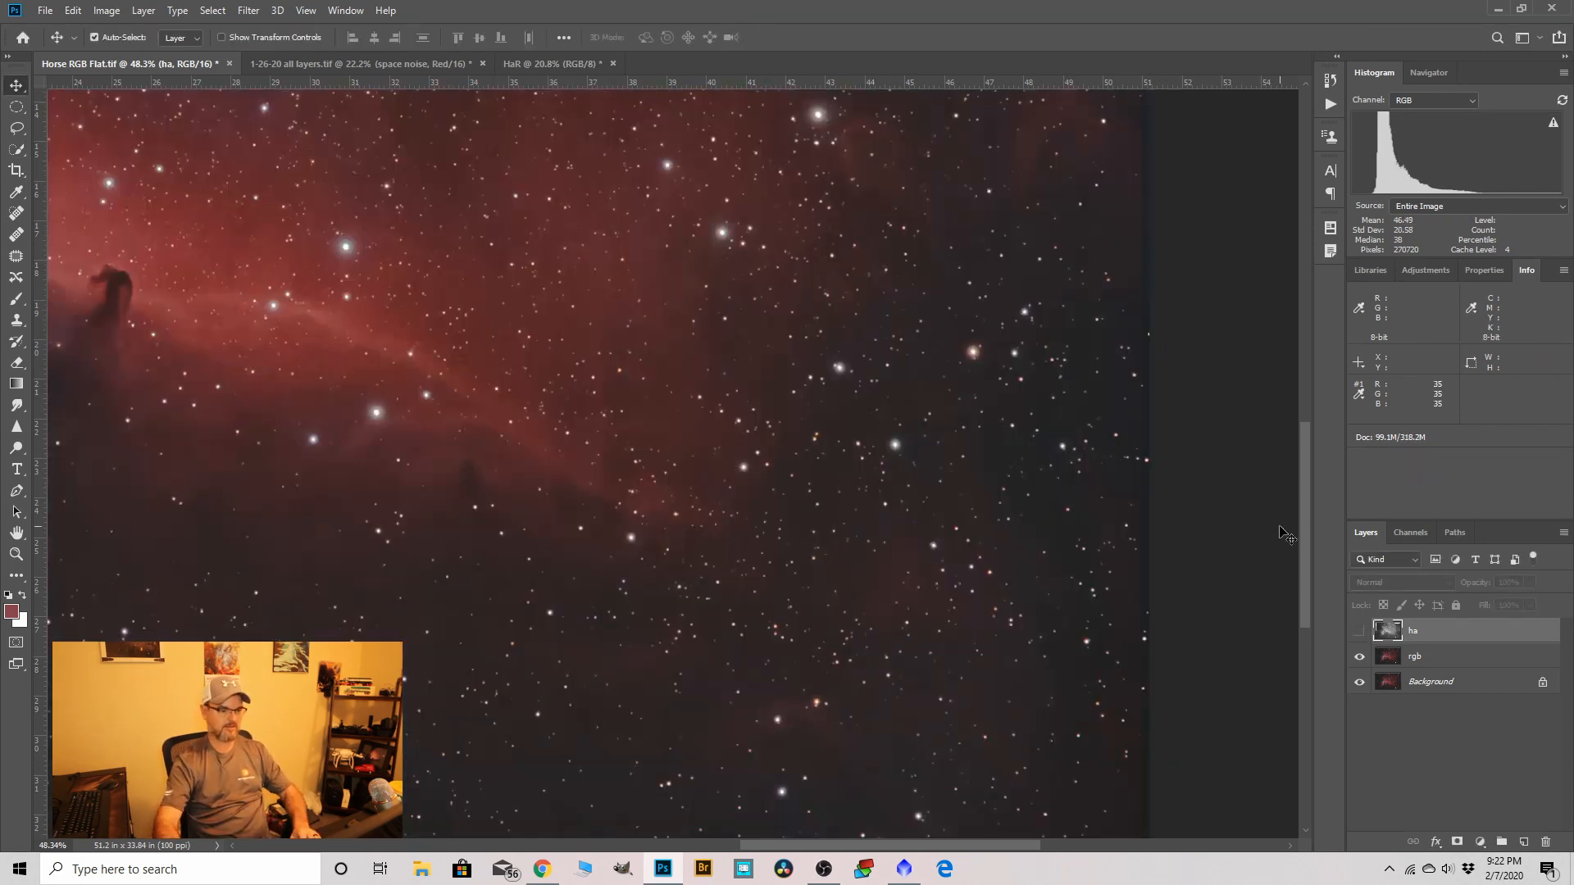
scroll(696, 373, down, 2)
scroll(696, 373, down, 3)
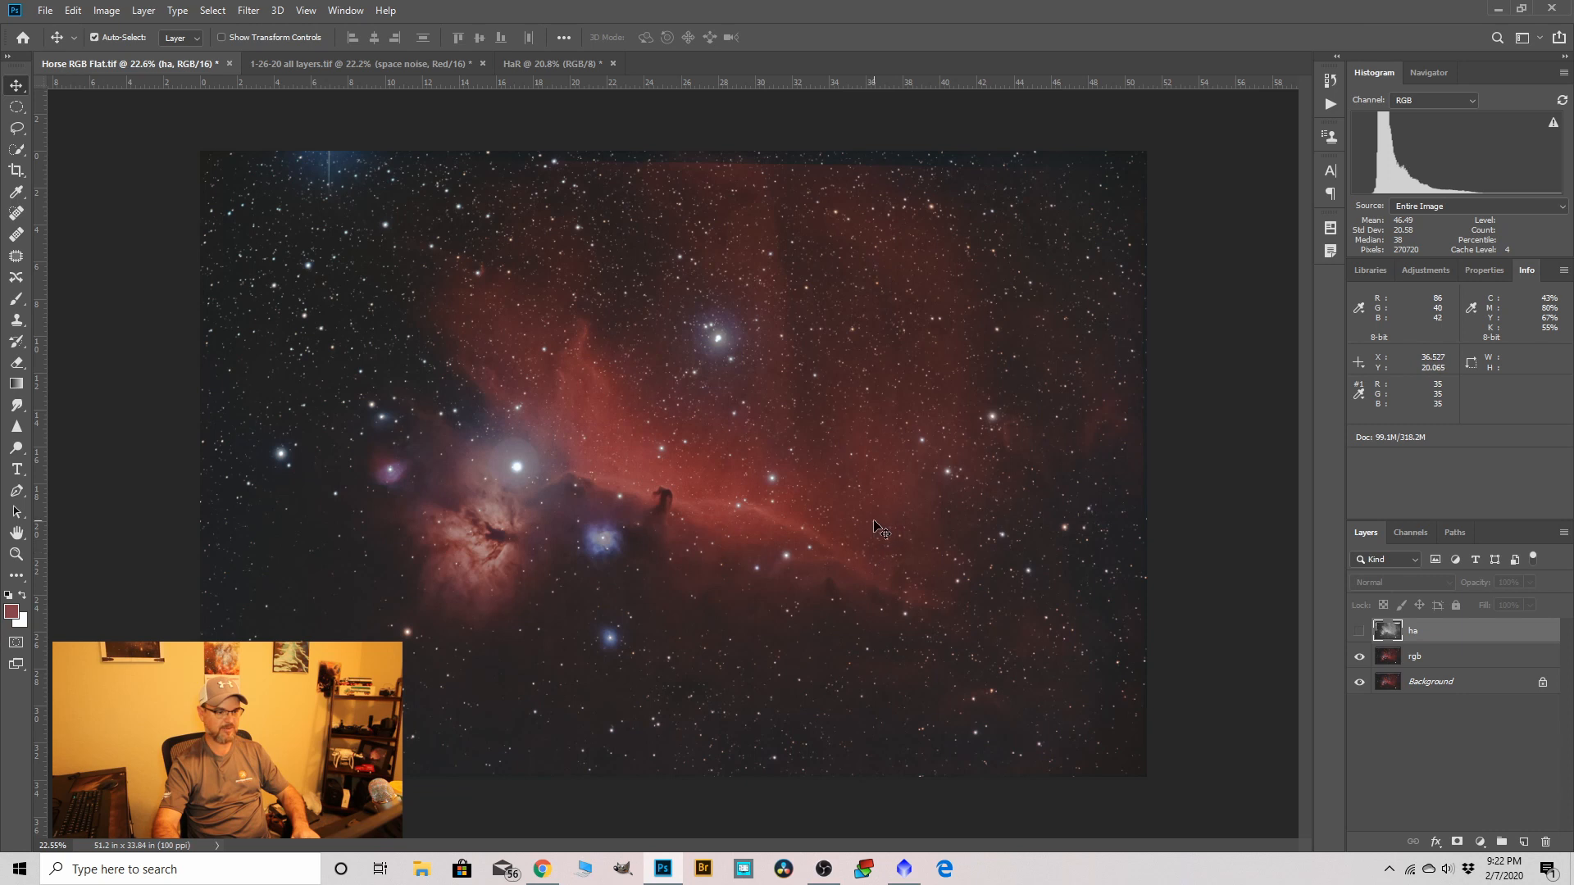
scroll(875, 523, up, 1)
scroll(670, 513, down, 1)
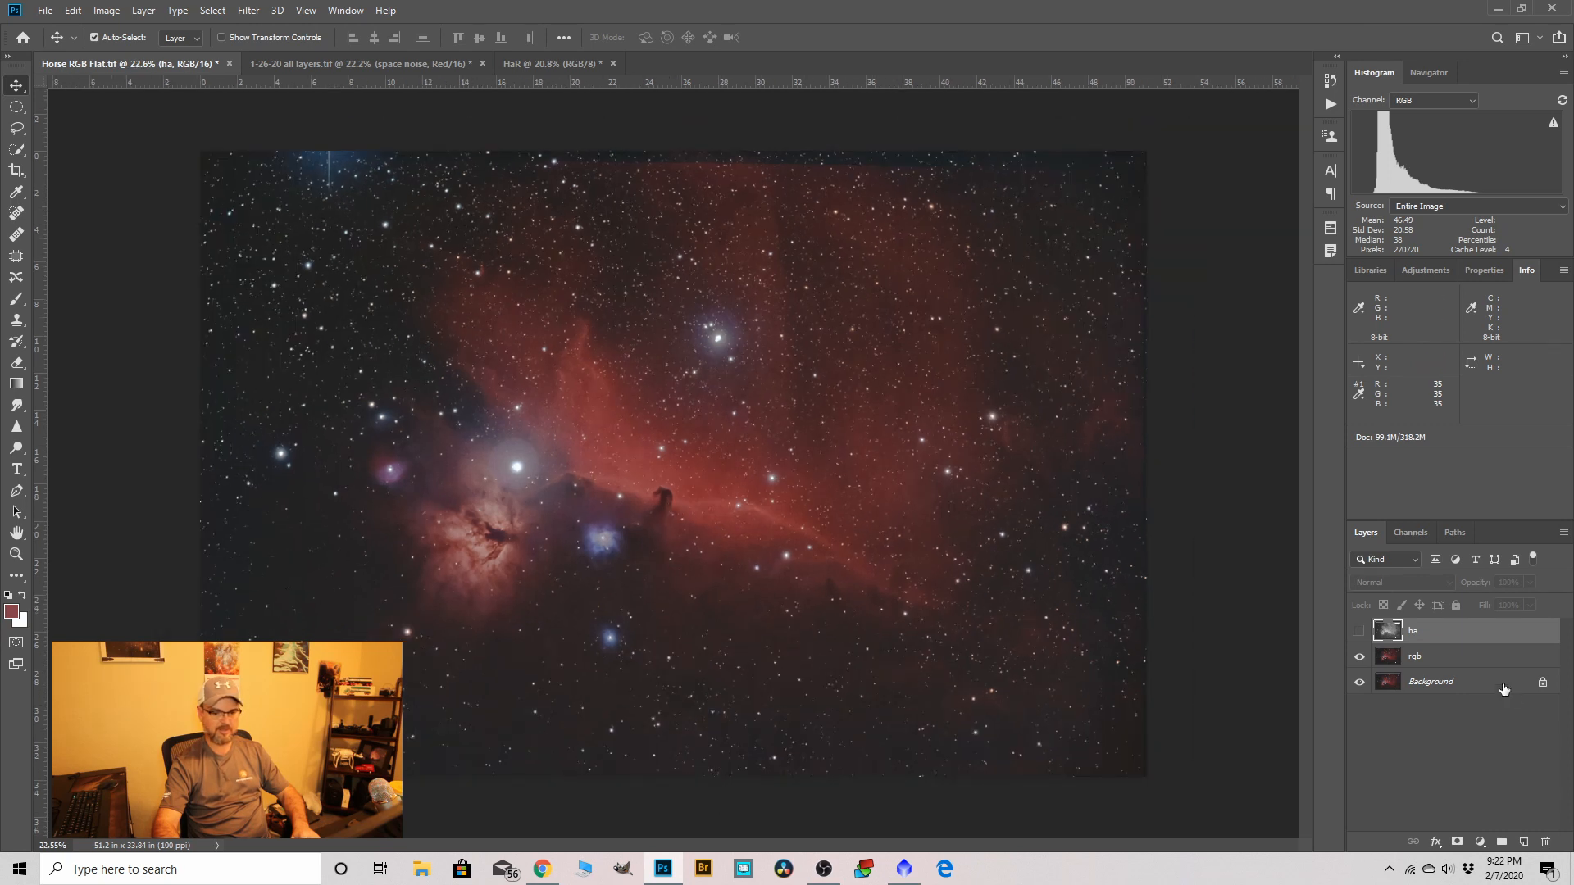
Apply the Dust & Scratches noise filter to the rgb layer with a 5-pixel radius and threshold 0.
click(1418, 658)
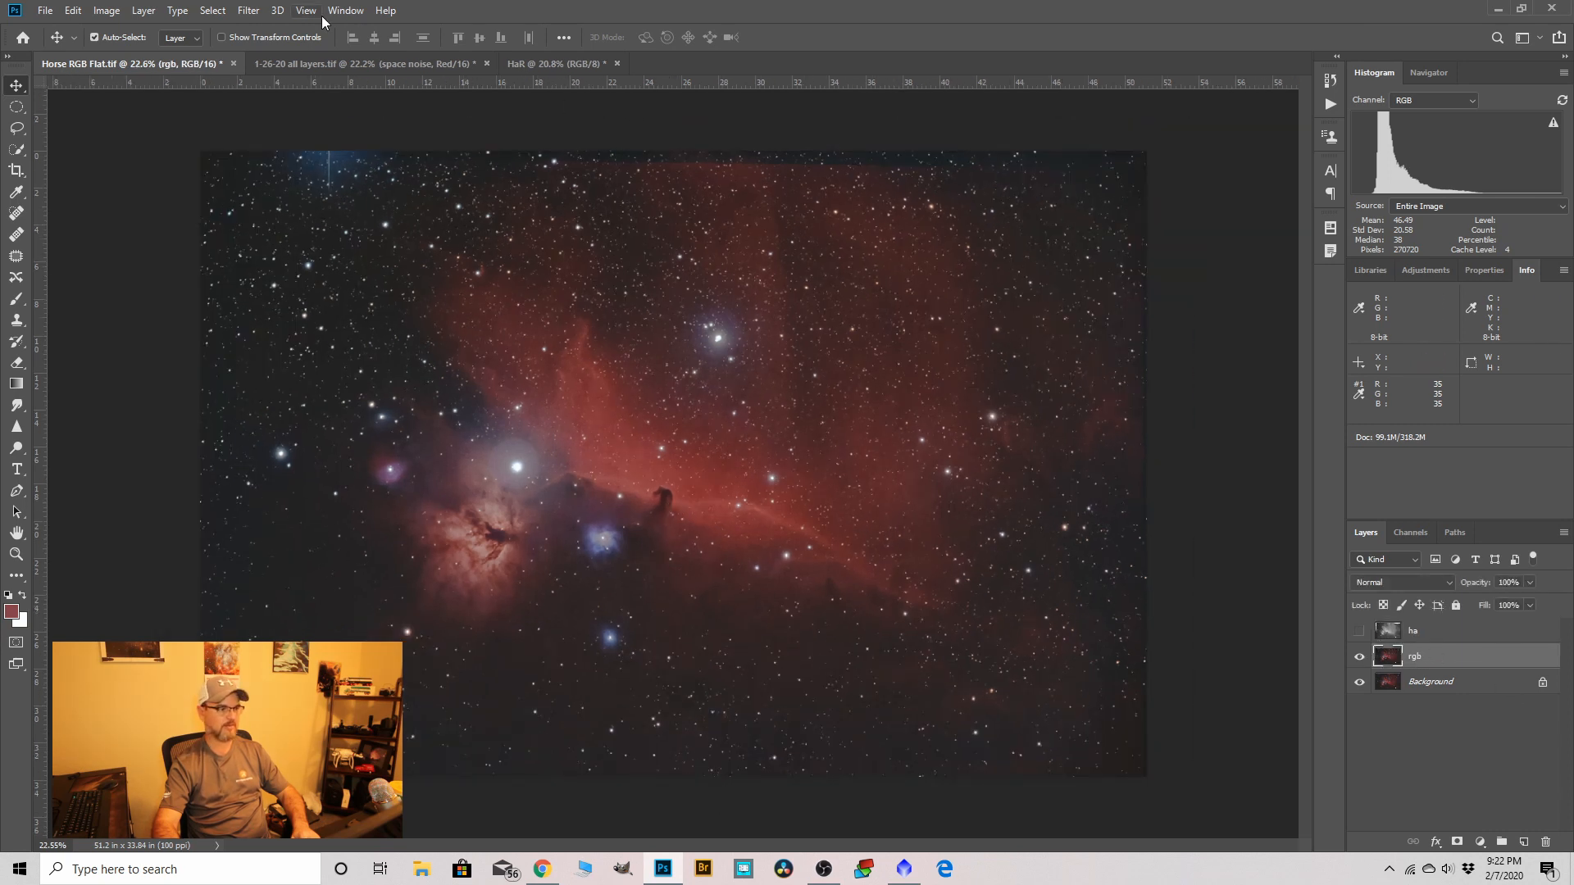
click(251, 11)
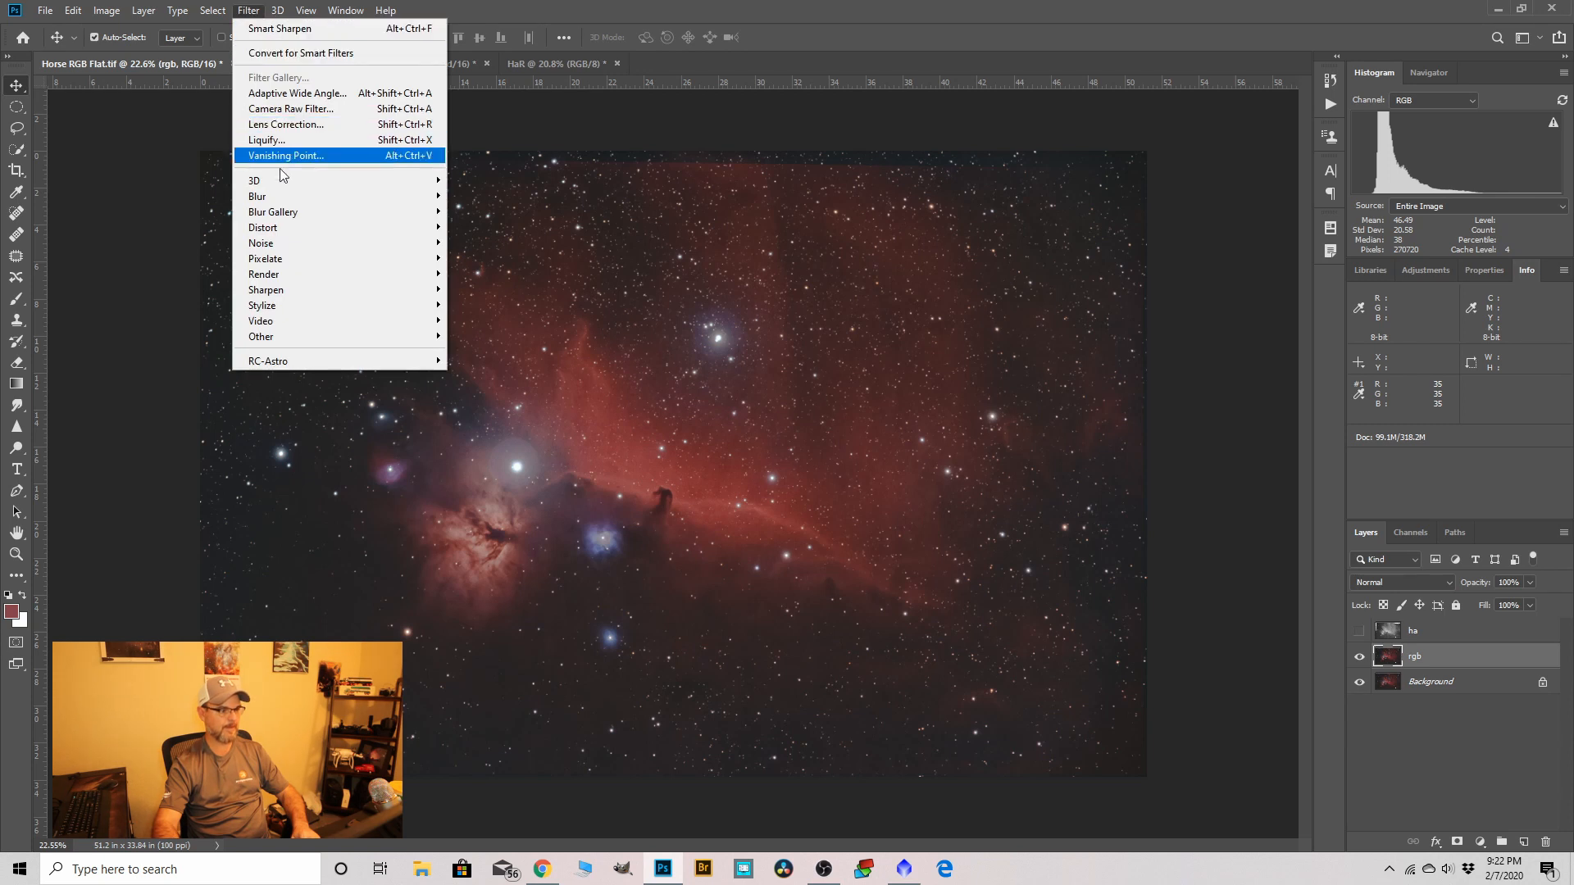
mouse_move(305, 244)
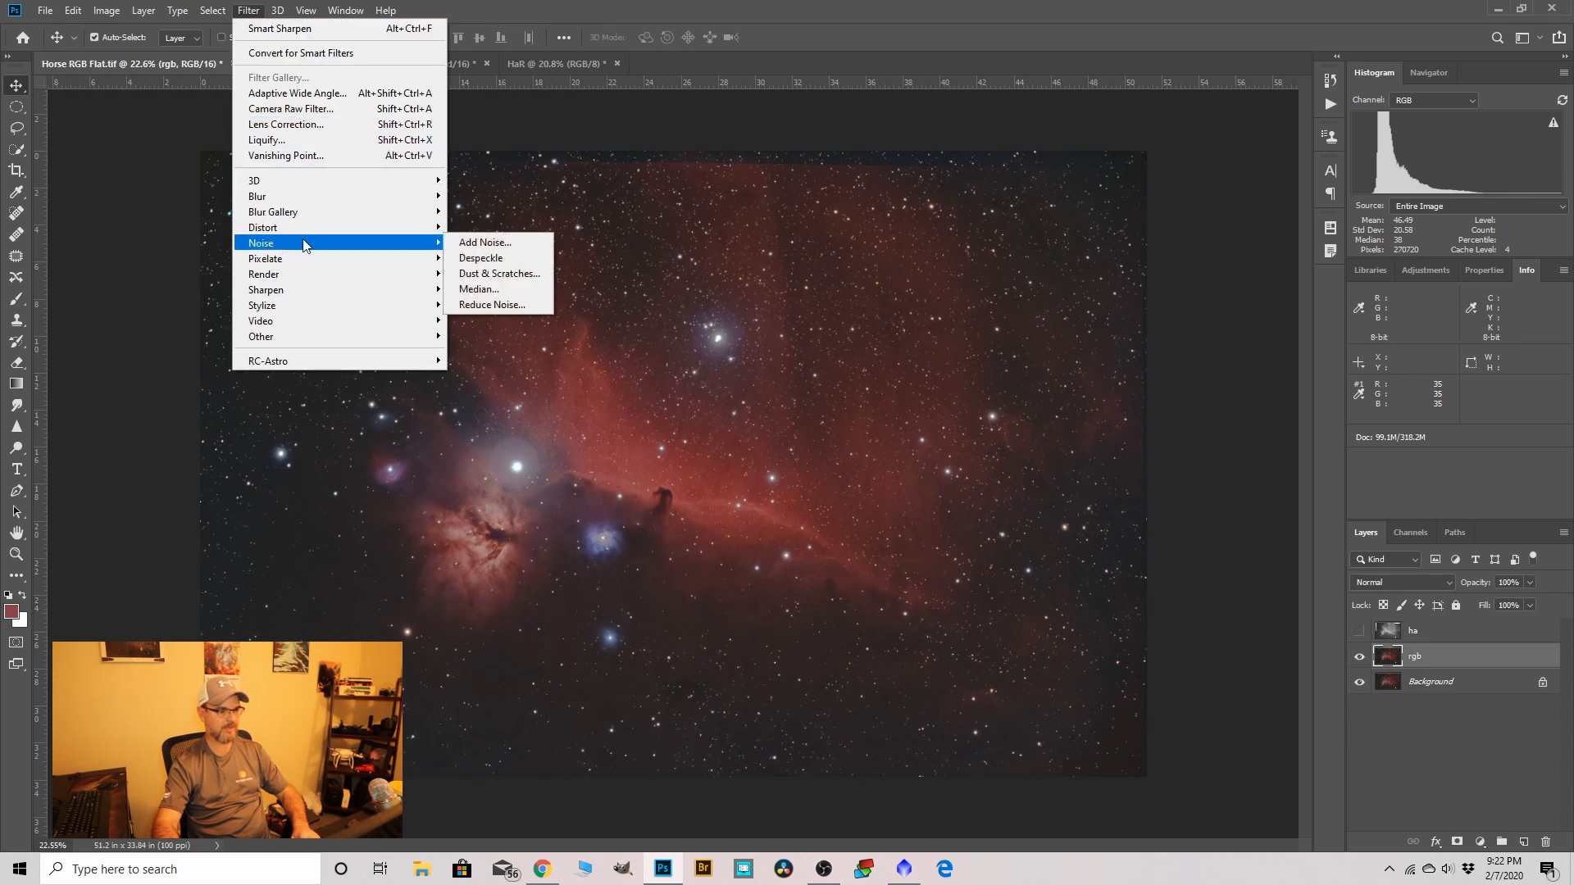
click(467, 275)
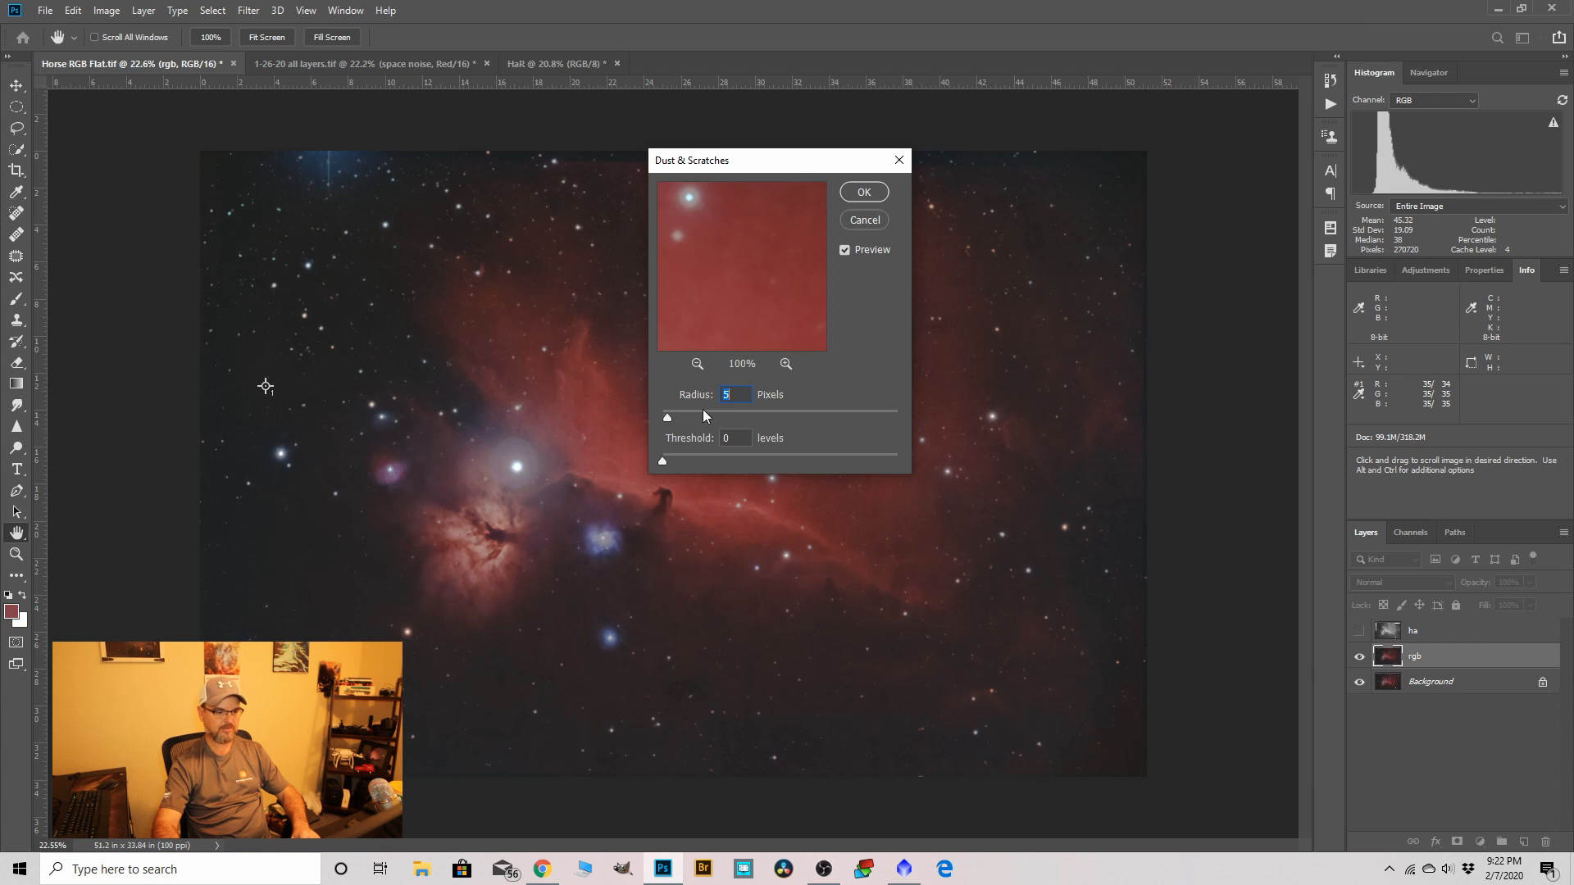
drag(783, 167, 1113, 166)
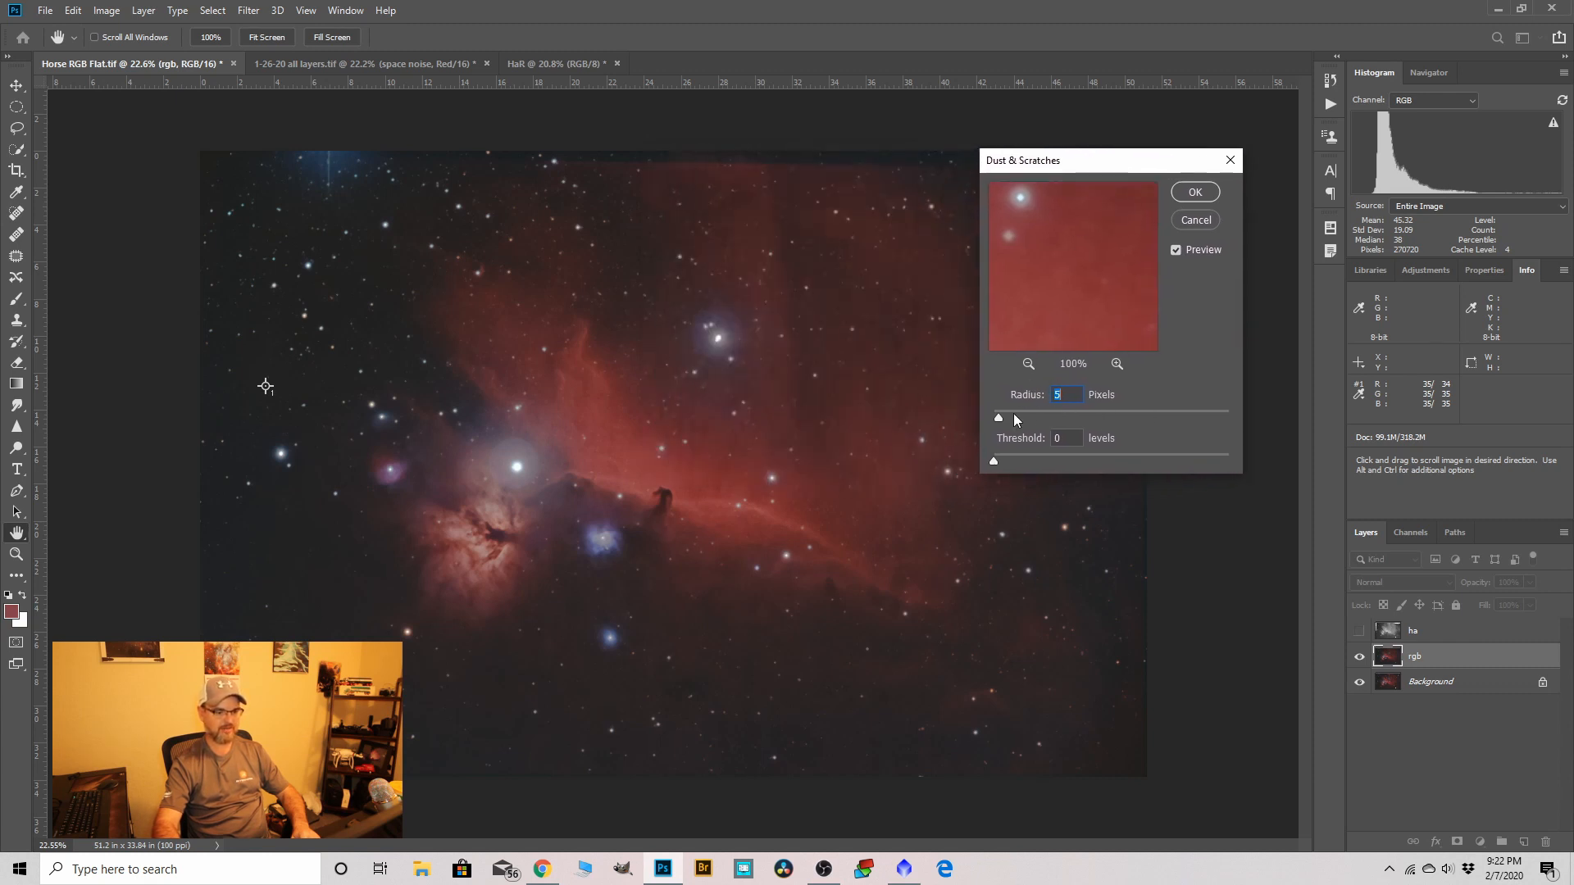
drag(1001, 416, 1010, 415)
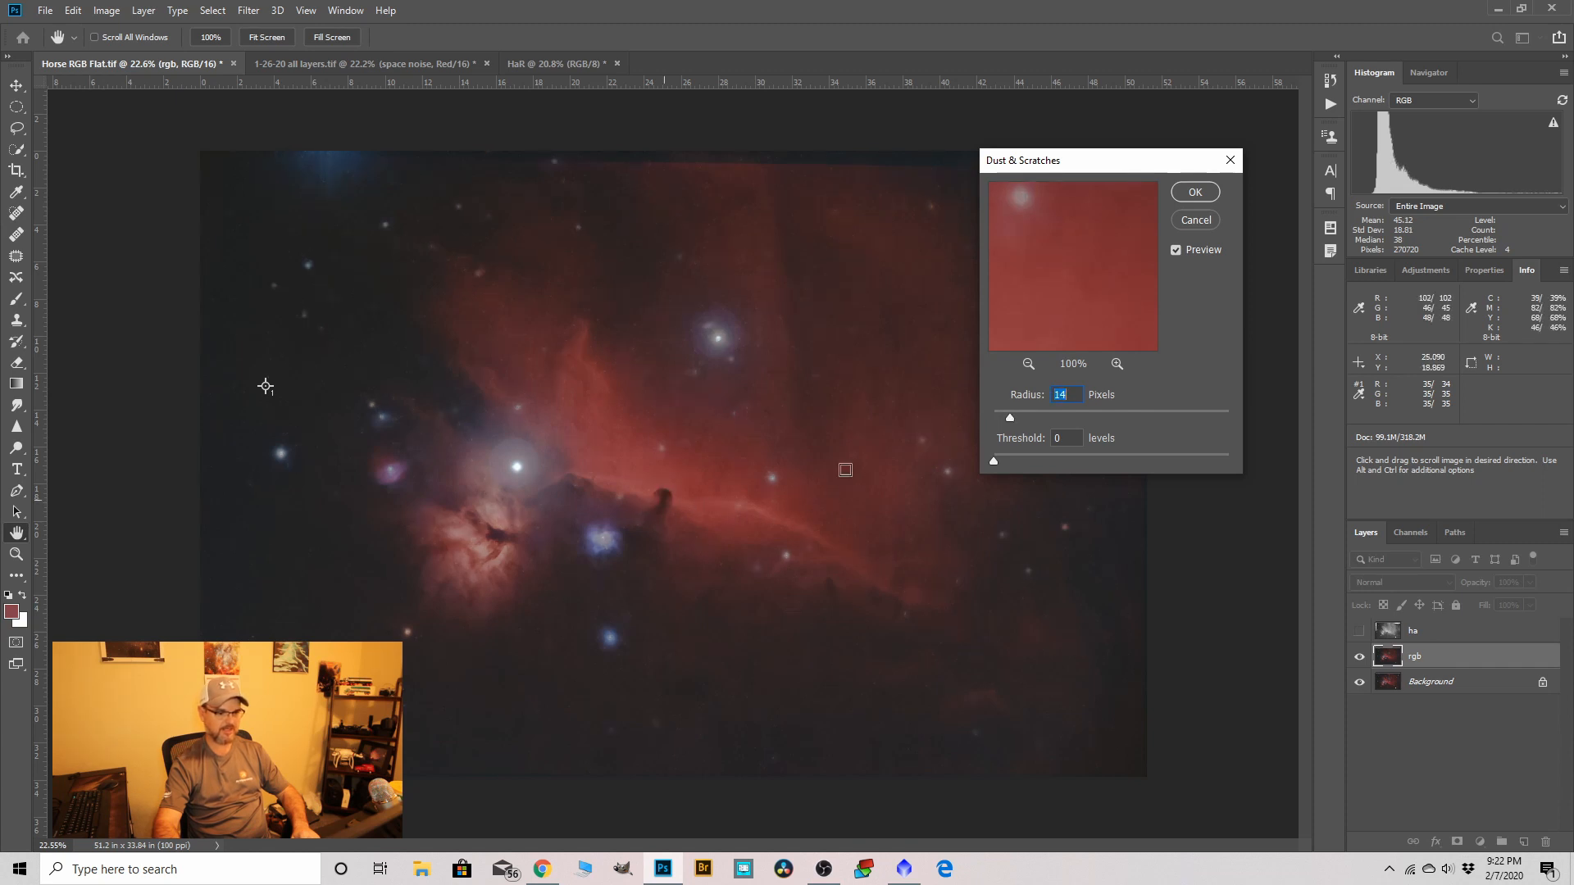
drag(1007, 421, 1000, 421)
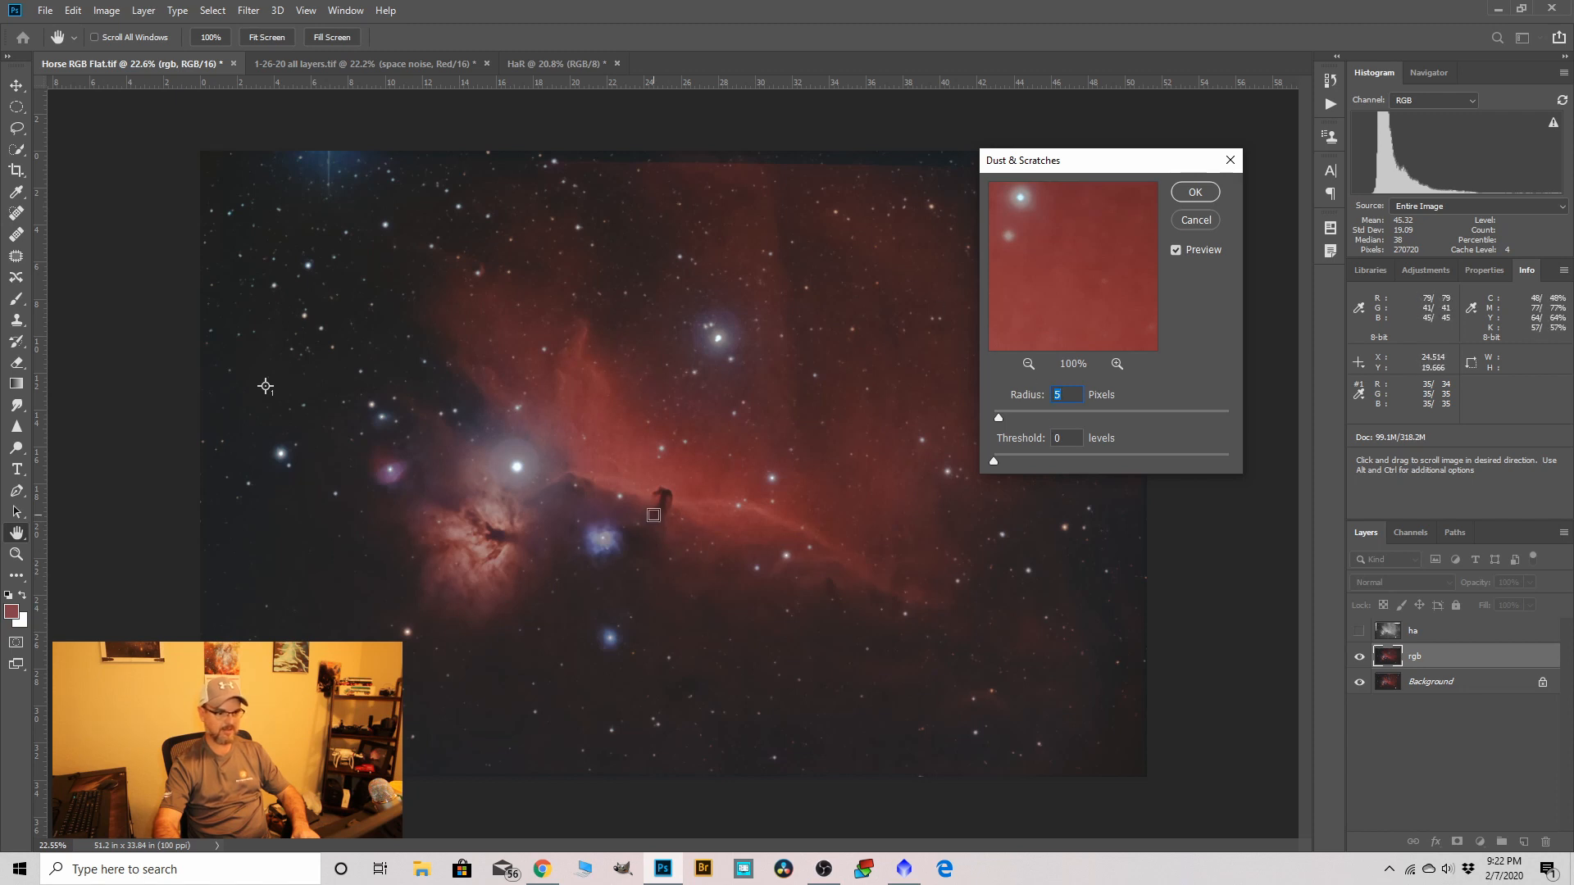
click(1195, 193)
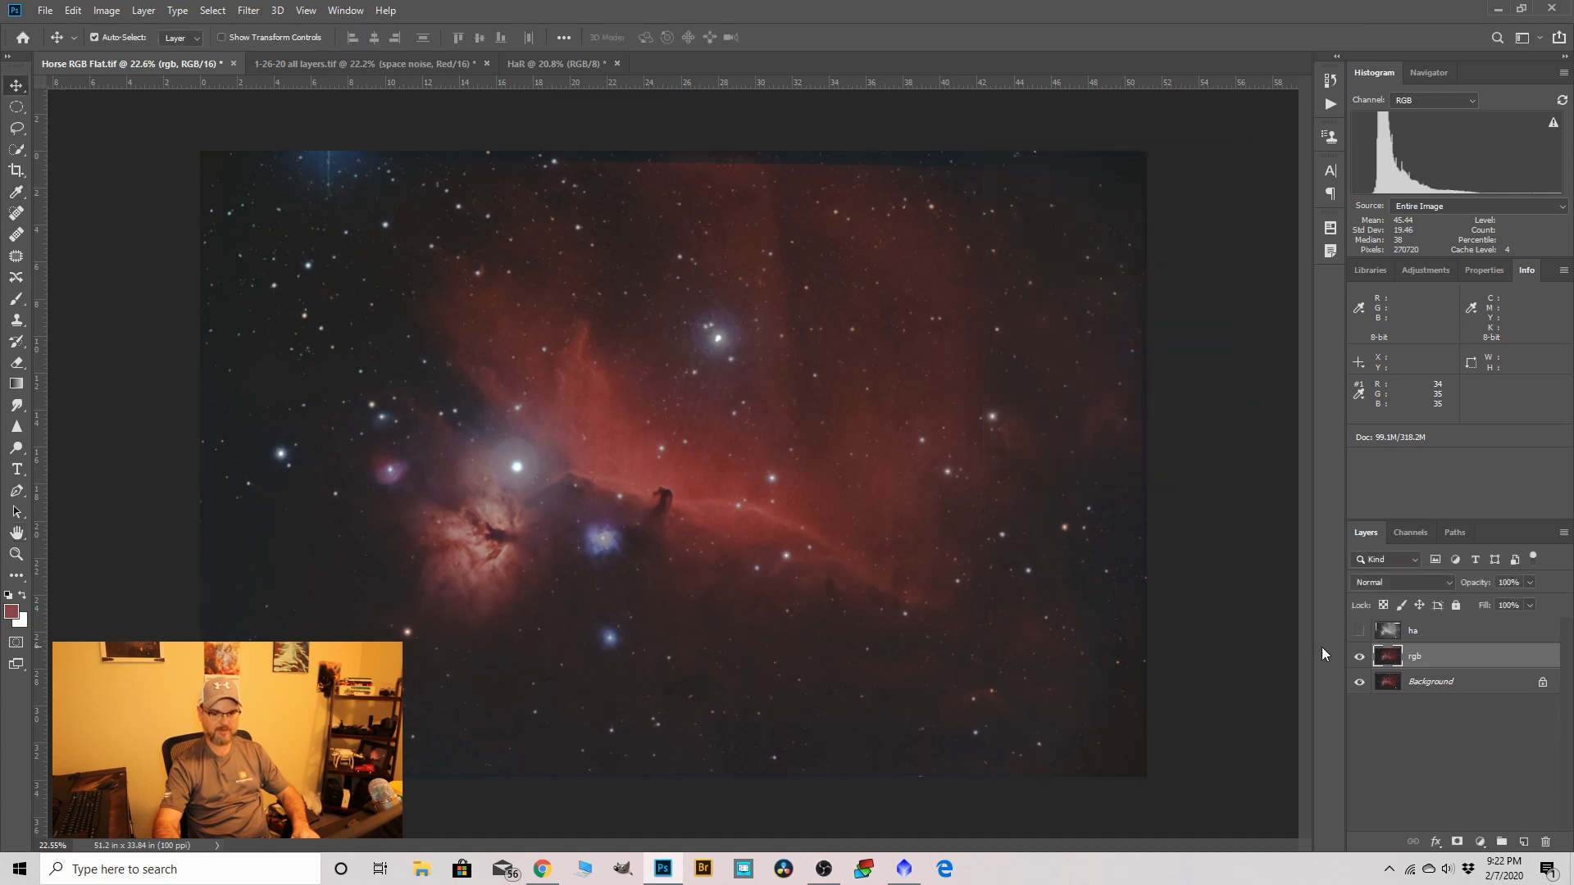
Show the ha layer again and blend it over the rgb layer in Luminosity mode at 76% opacity.
click(1360, 631)
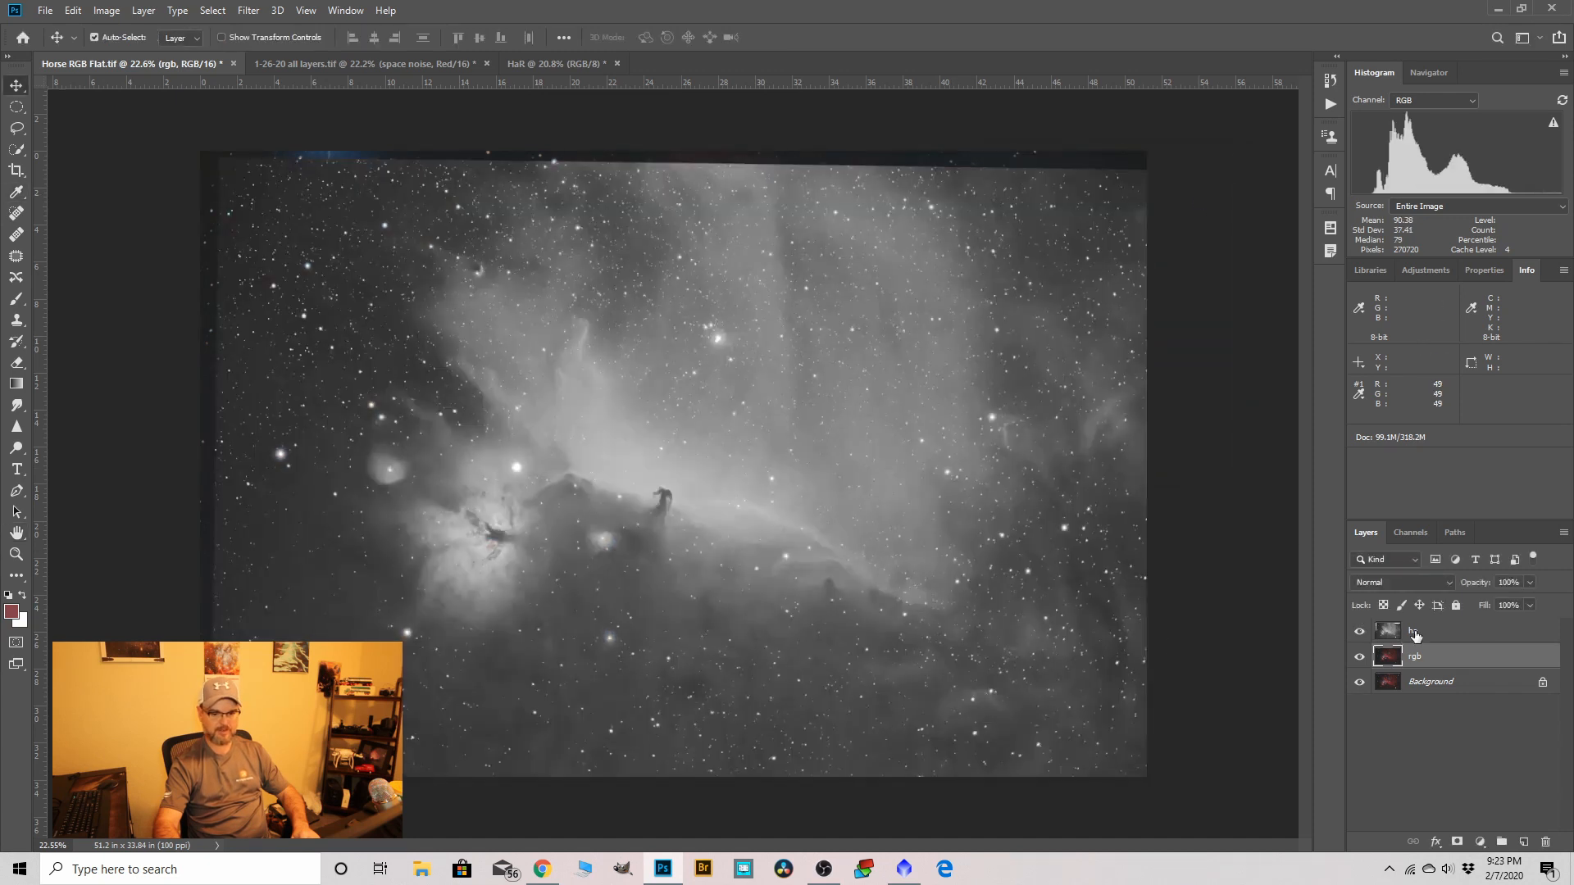
click(1417, 637)
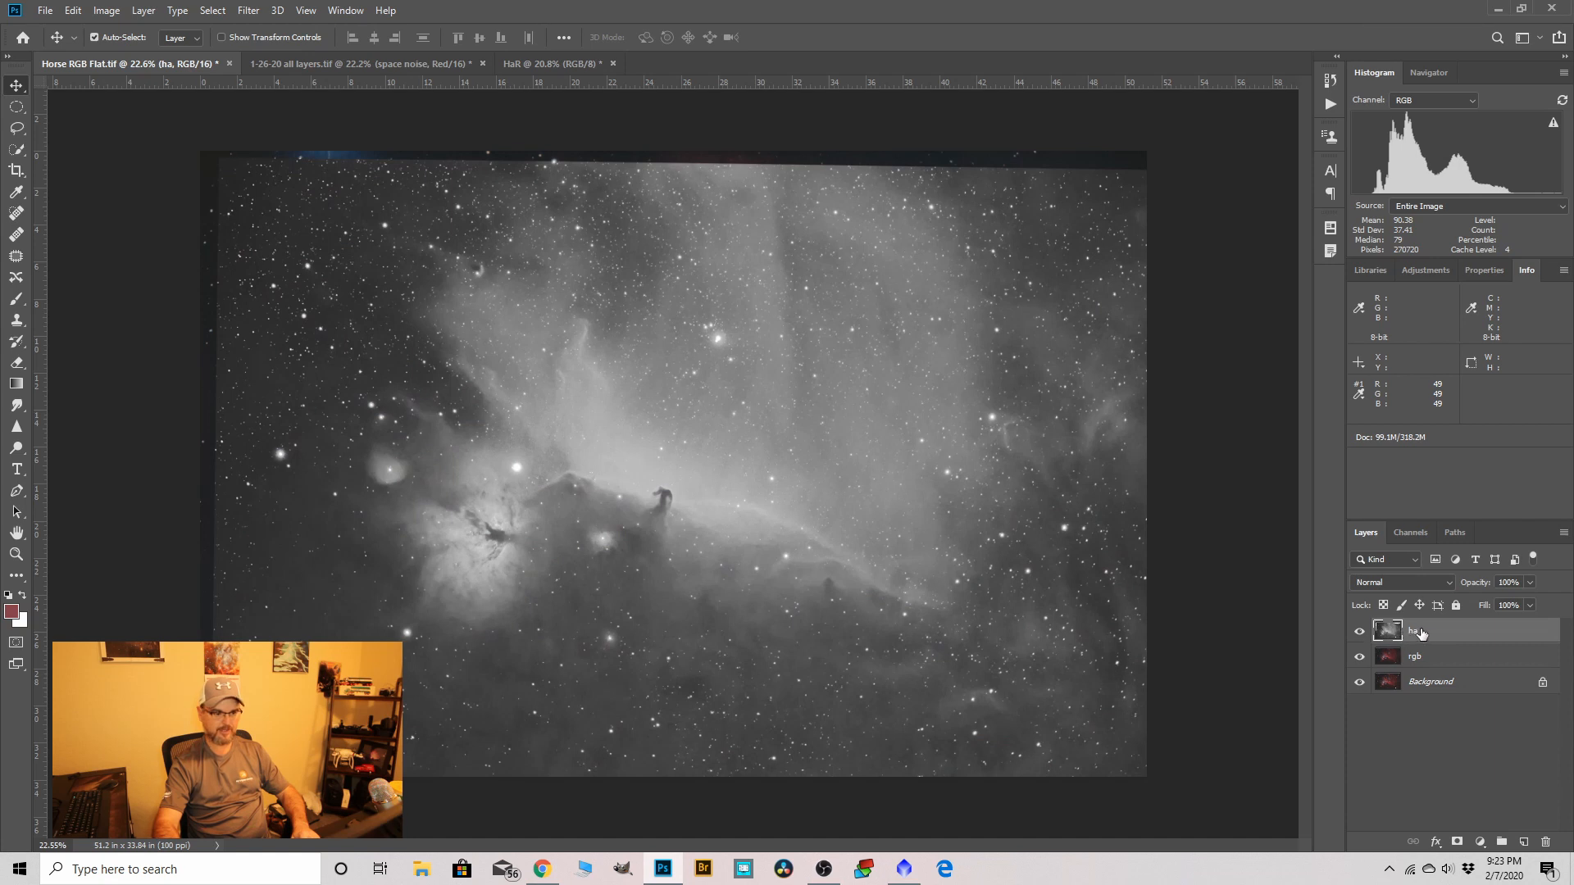
click(1450, 583)
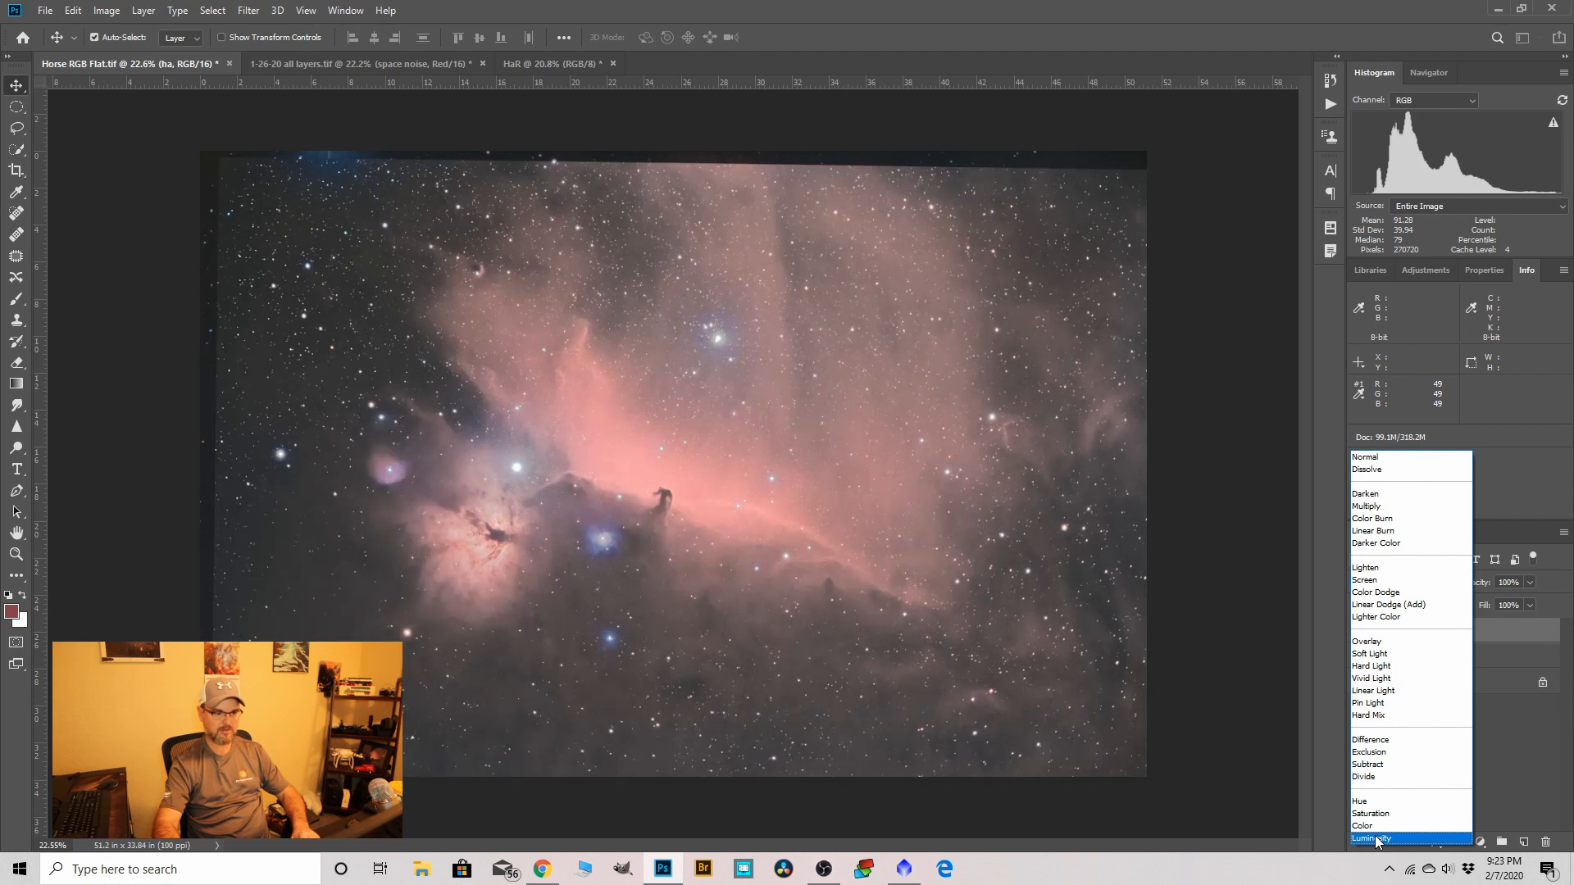
click(1378, 838)
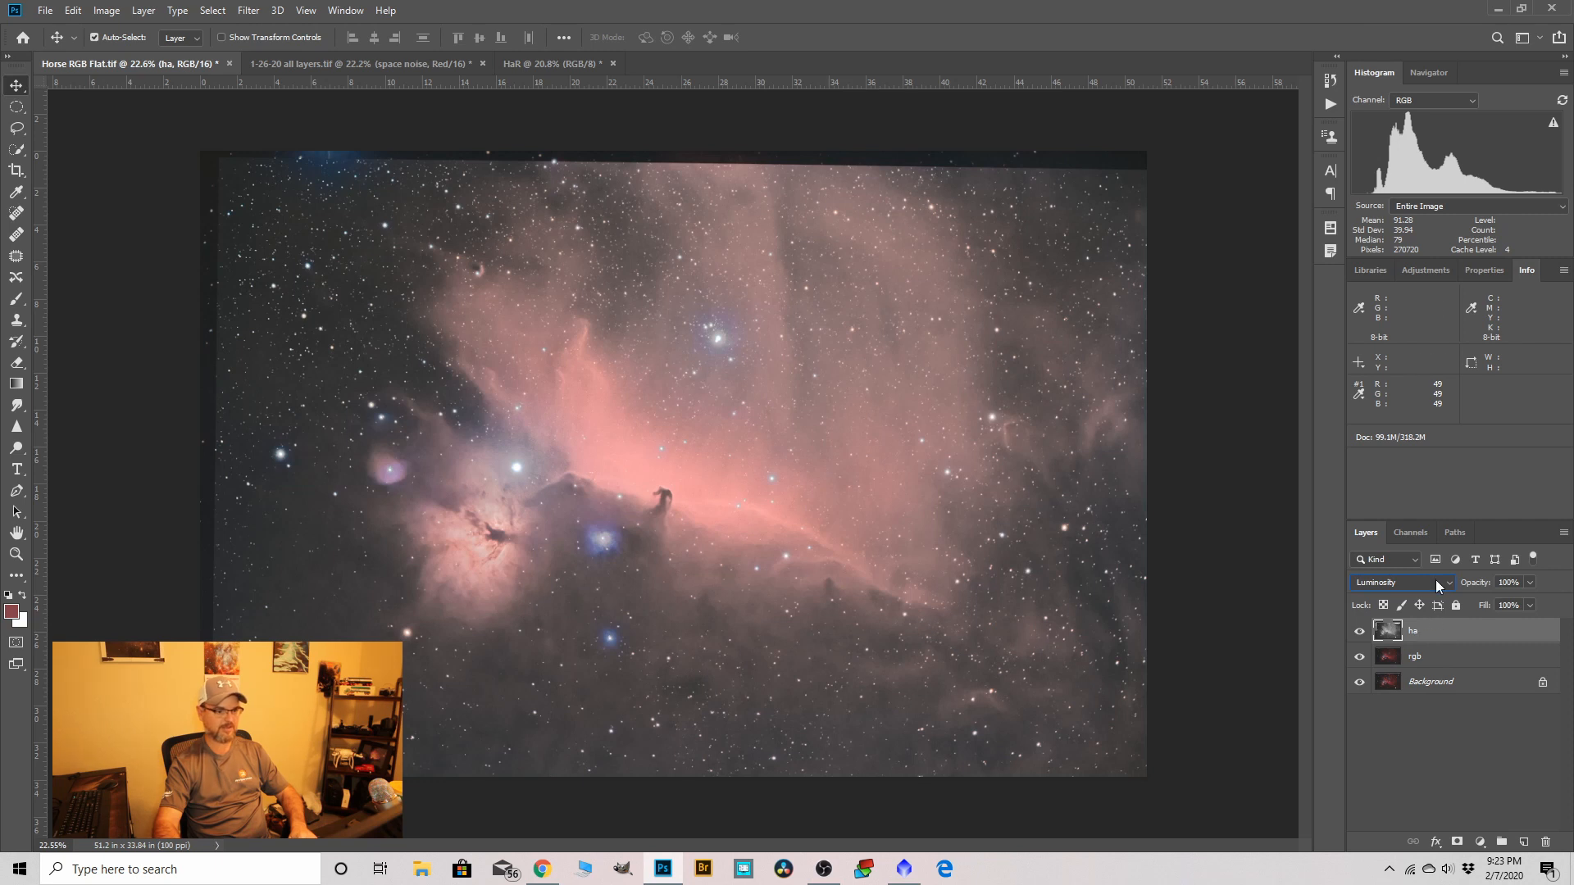
click(1529, 583)
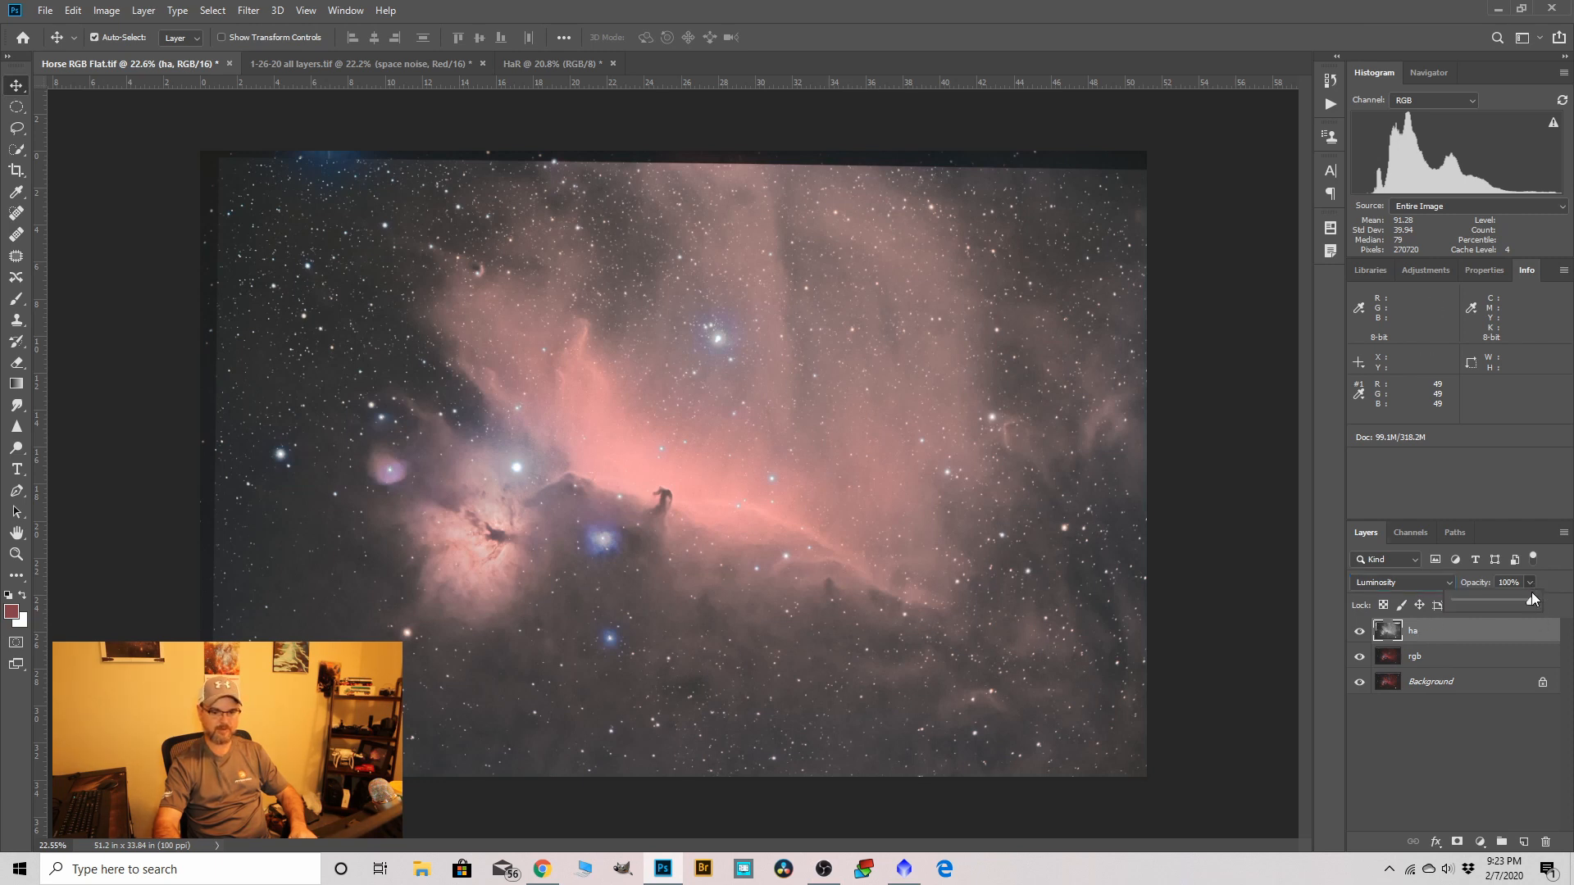
drag(1521, 602, 1516, 603)
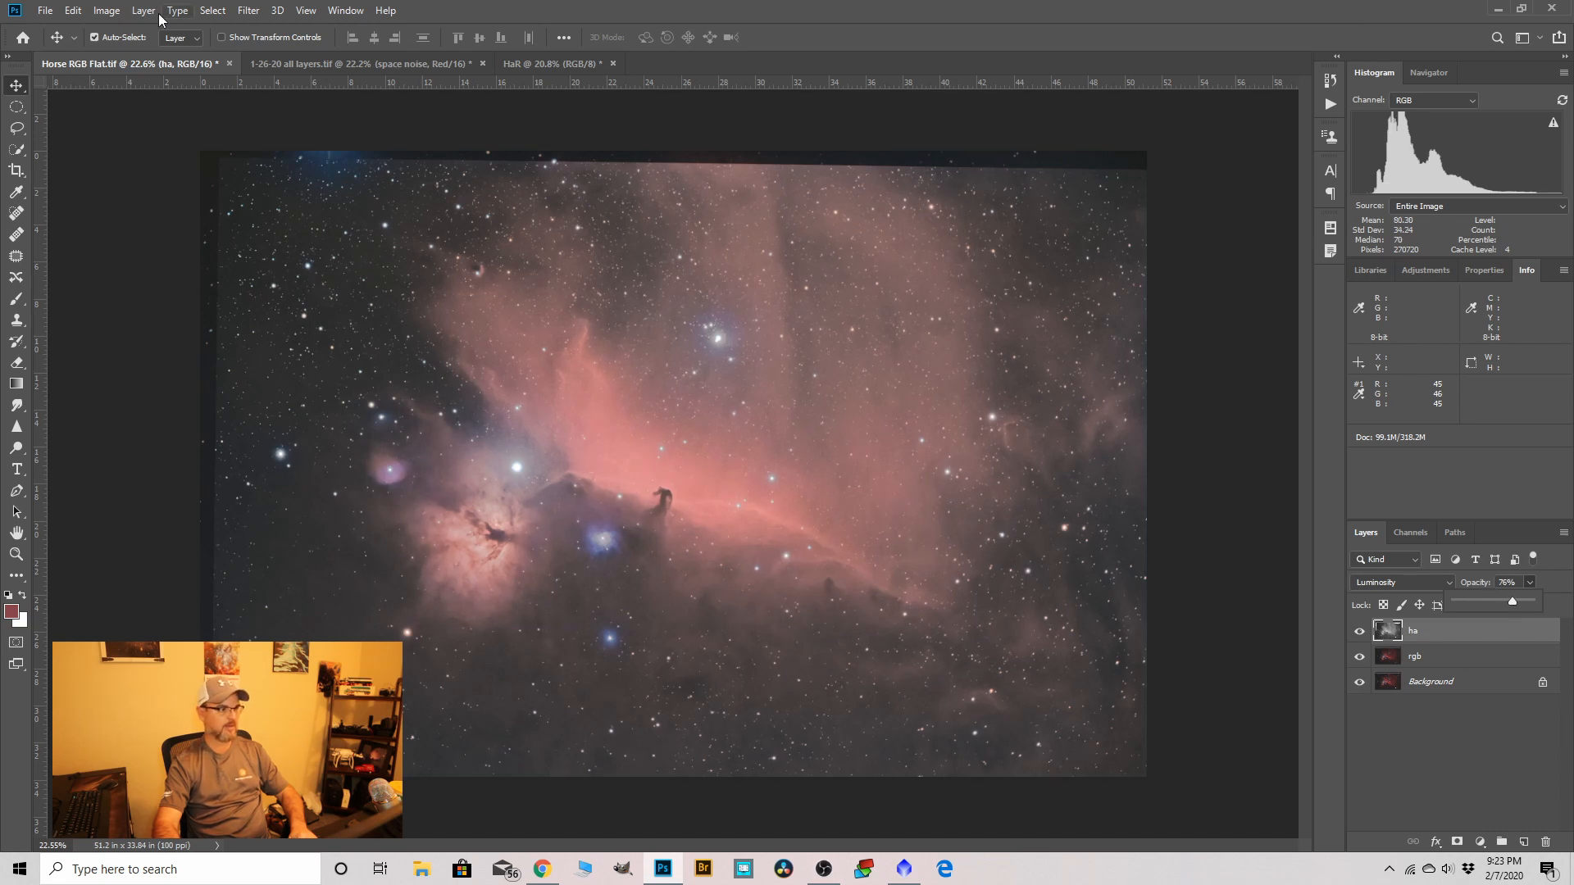
Darken the ha layer's midtones slightly with a Curves adjustment, mapping input 130 to output 119.
click(117, 11)
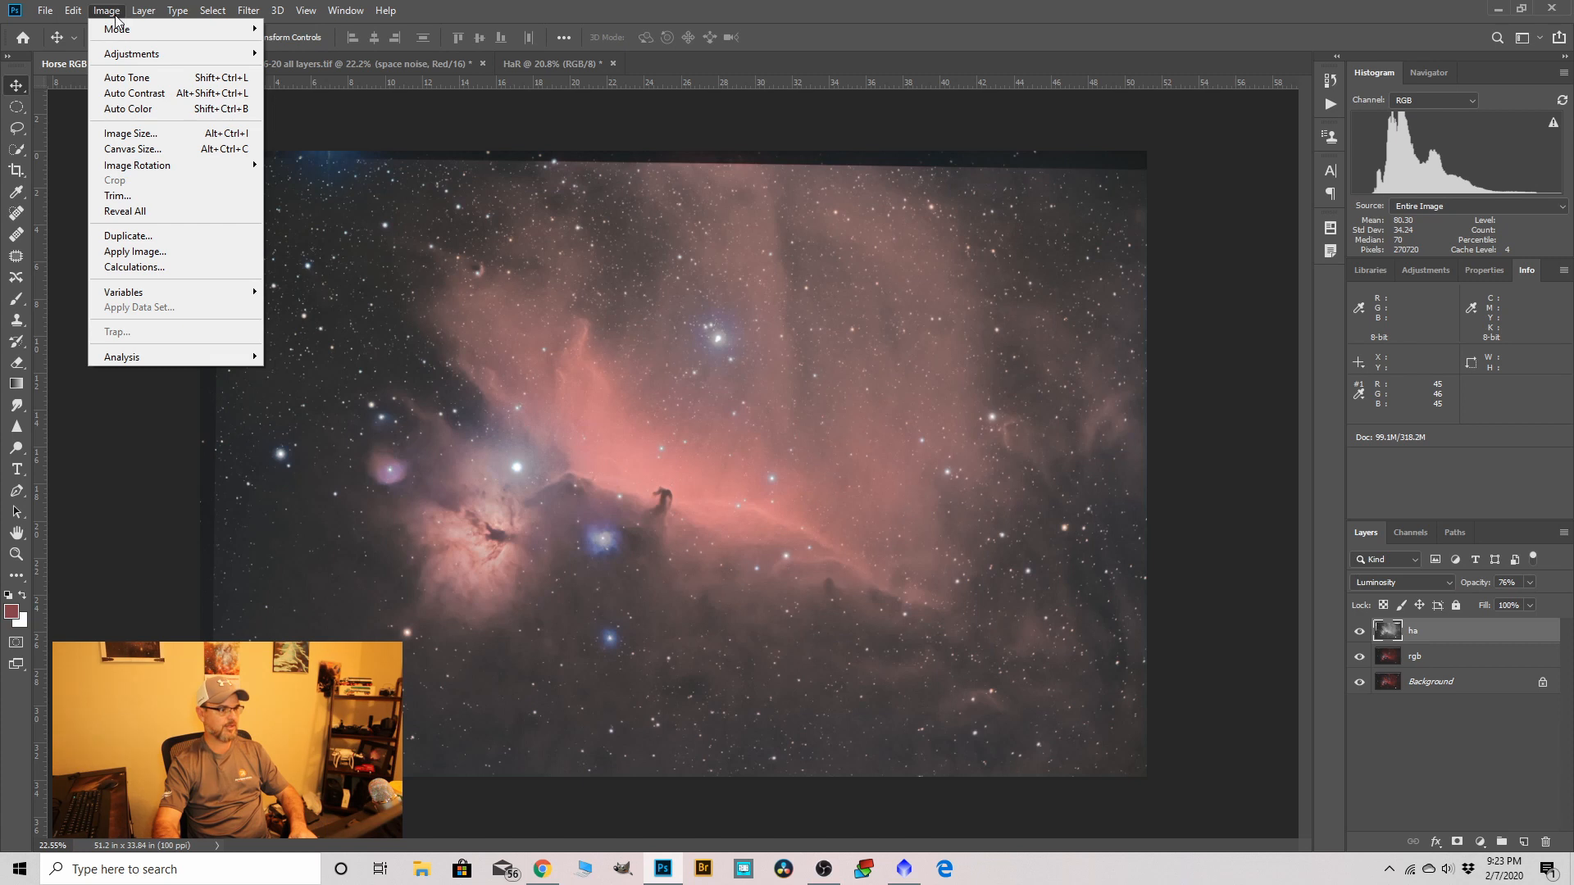
mouse_move(131, 53)
click(303, 87)
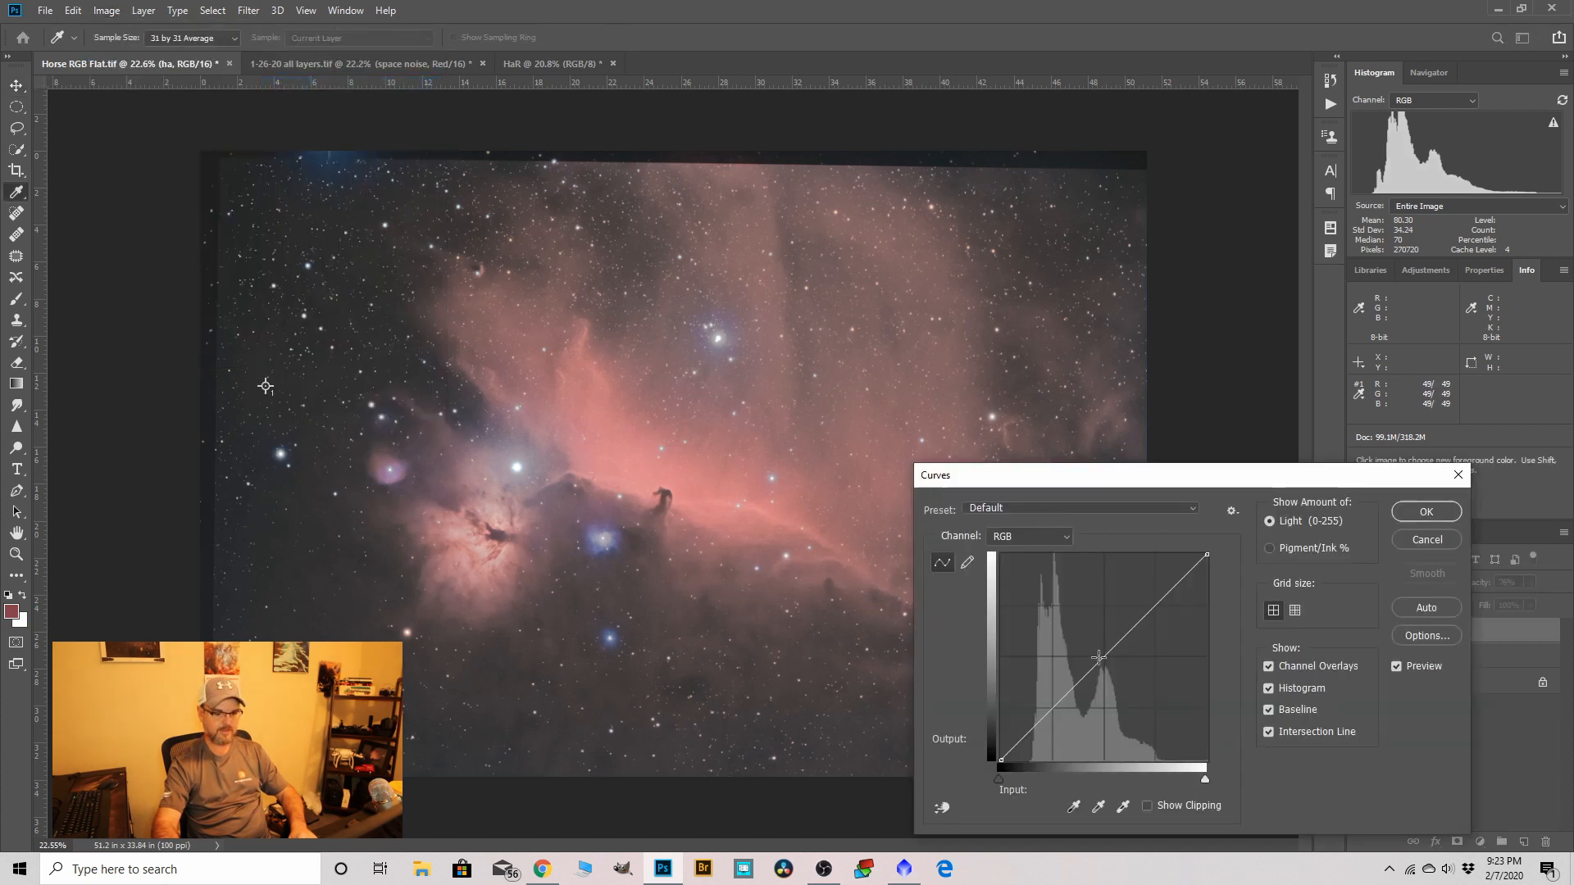
click(1102, 658)
drag(1103, 657, 1105, 664)
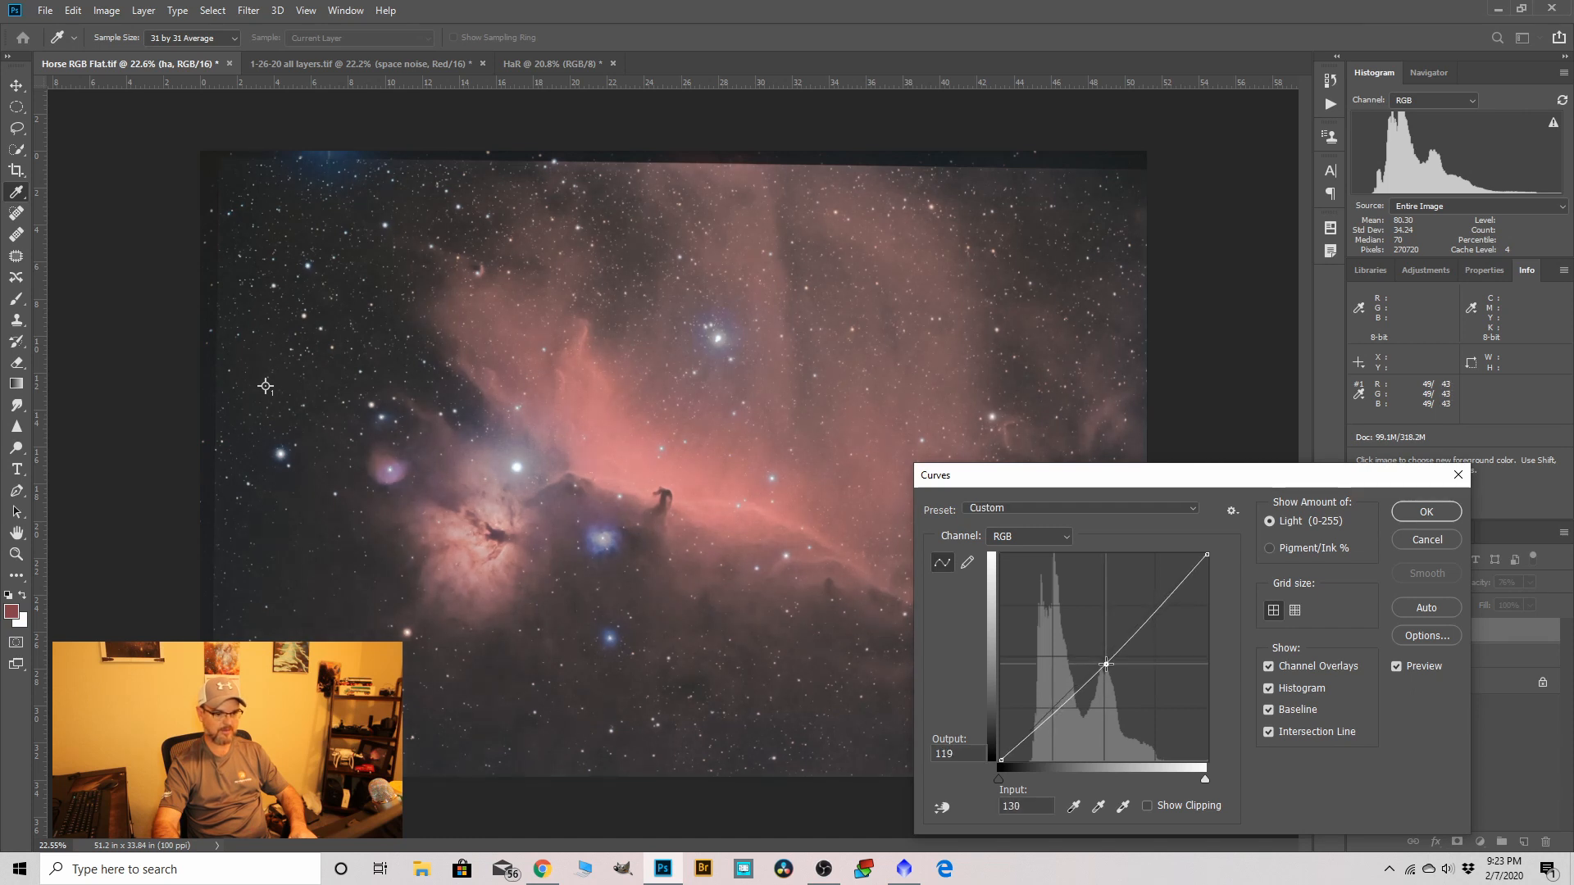
click(1422, 516)
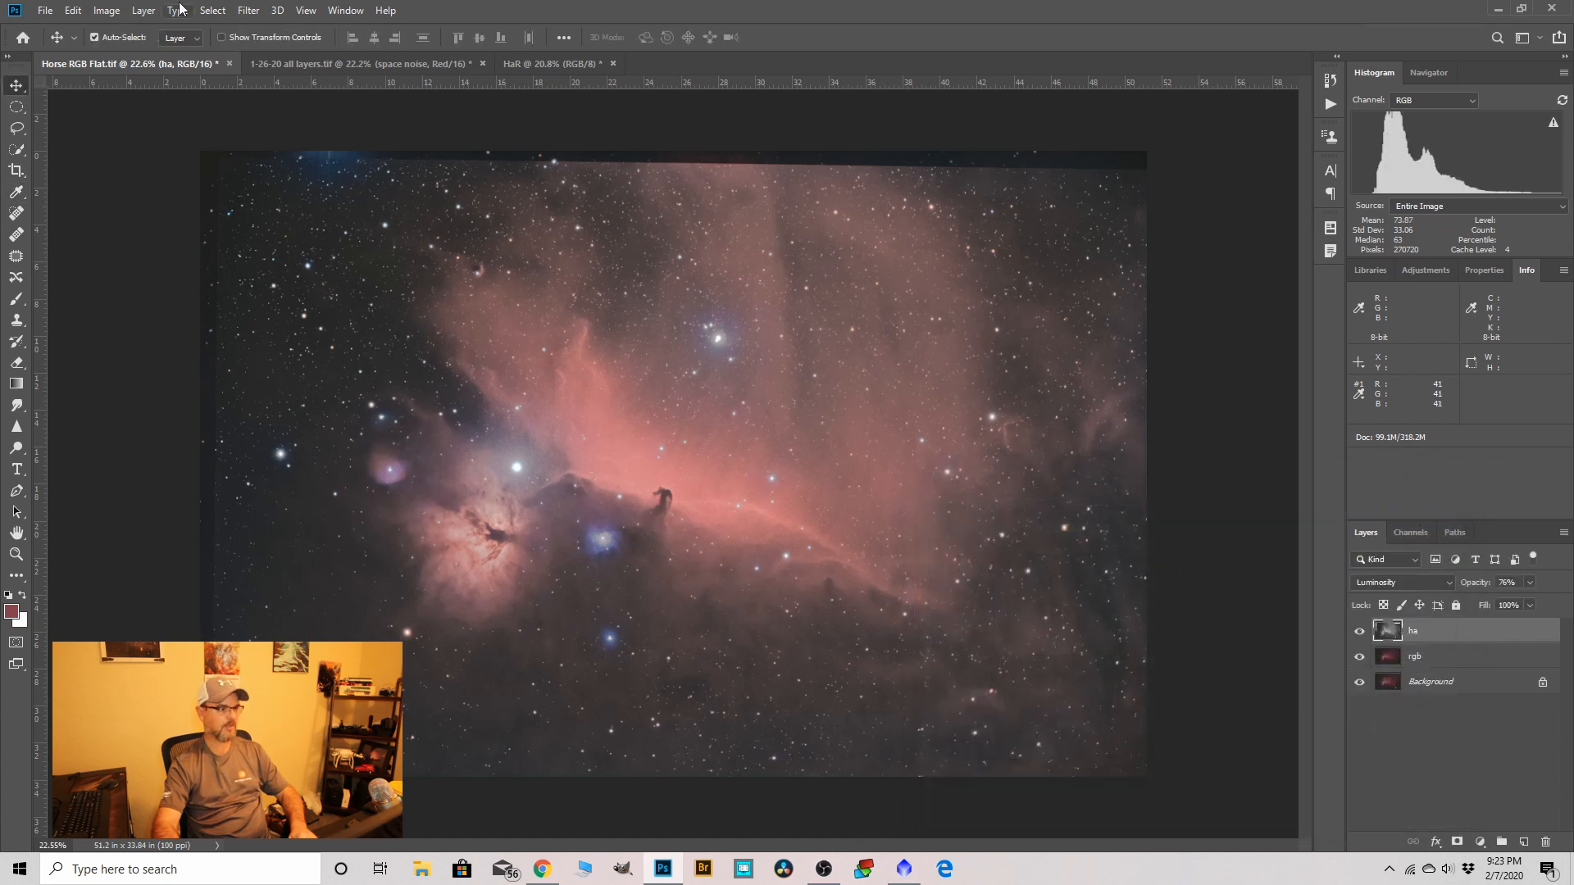
Brighten the rgb layer with a Curves adjustment, mapping input 100 to output 131 and input 38 to output 47.
click(1430, 663)
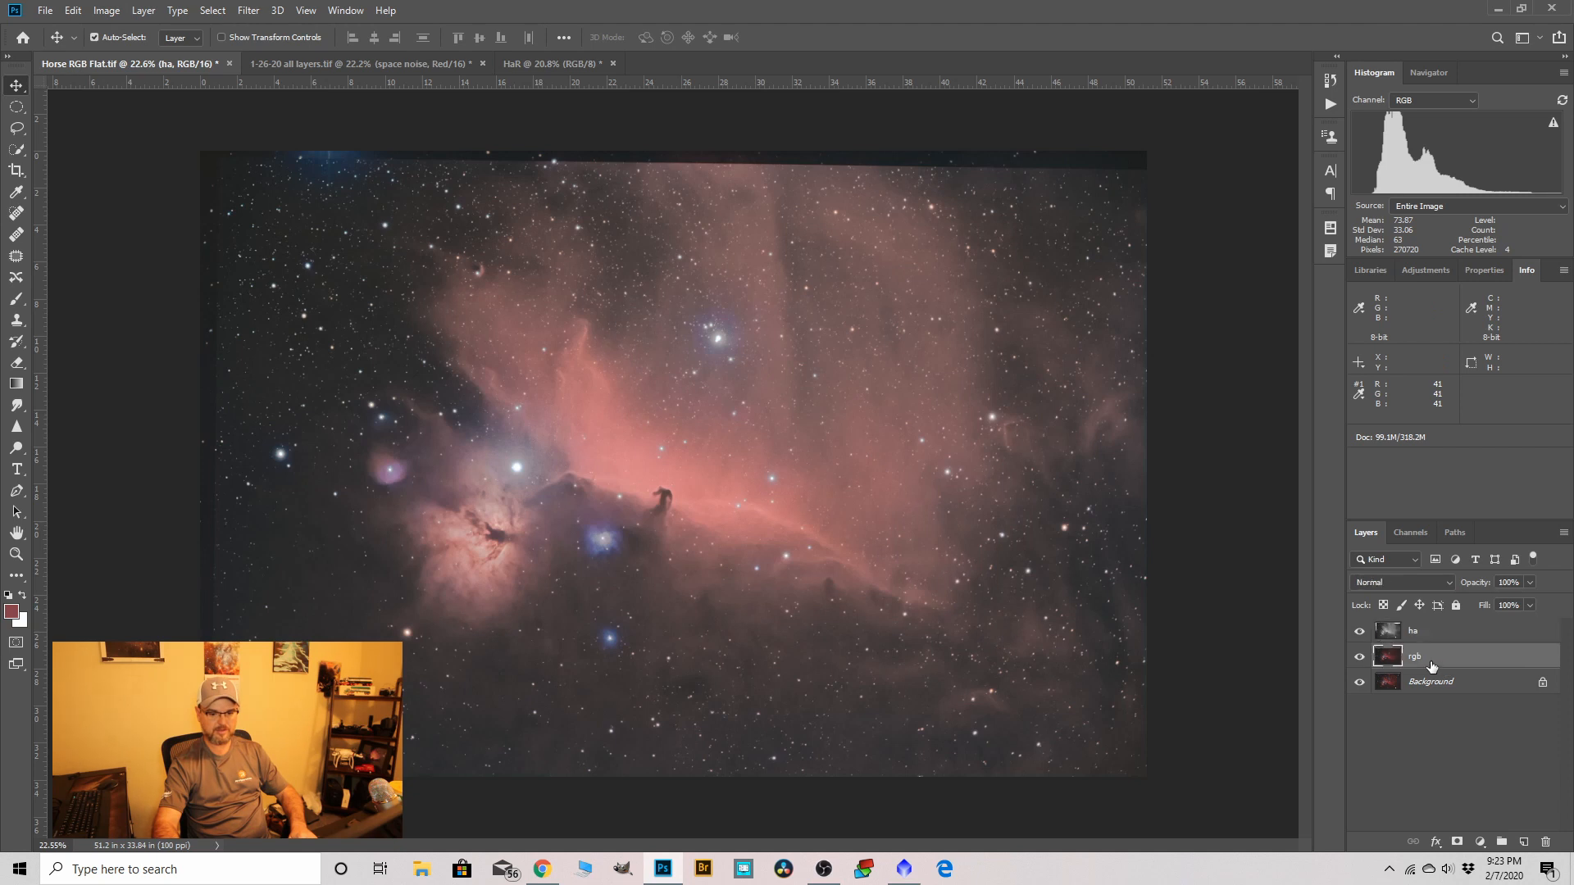
click(106, 12)
mouse_move(131, 54)
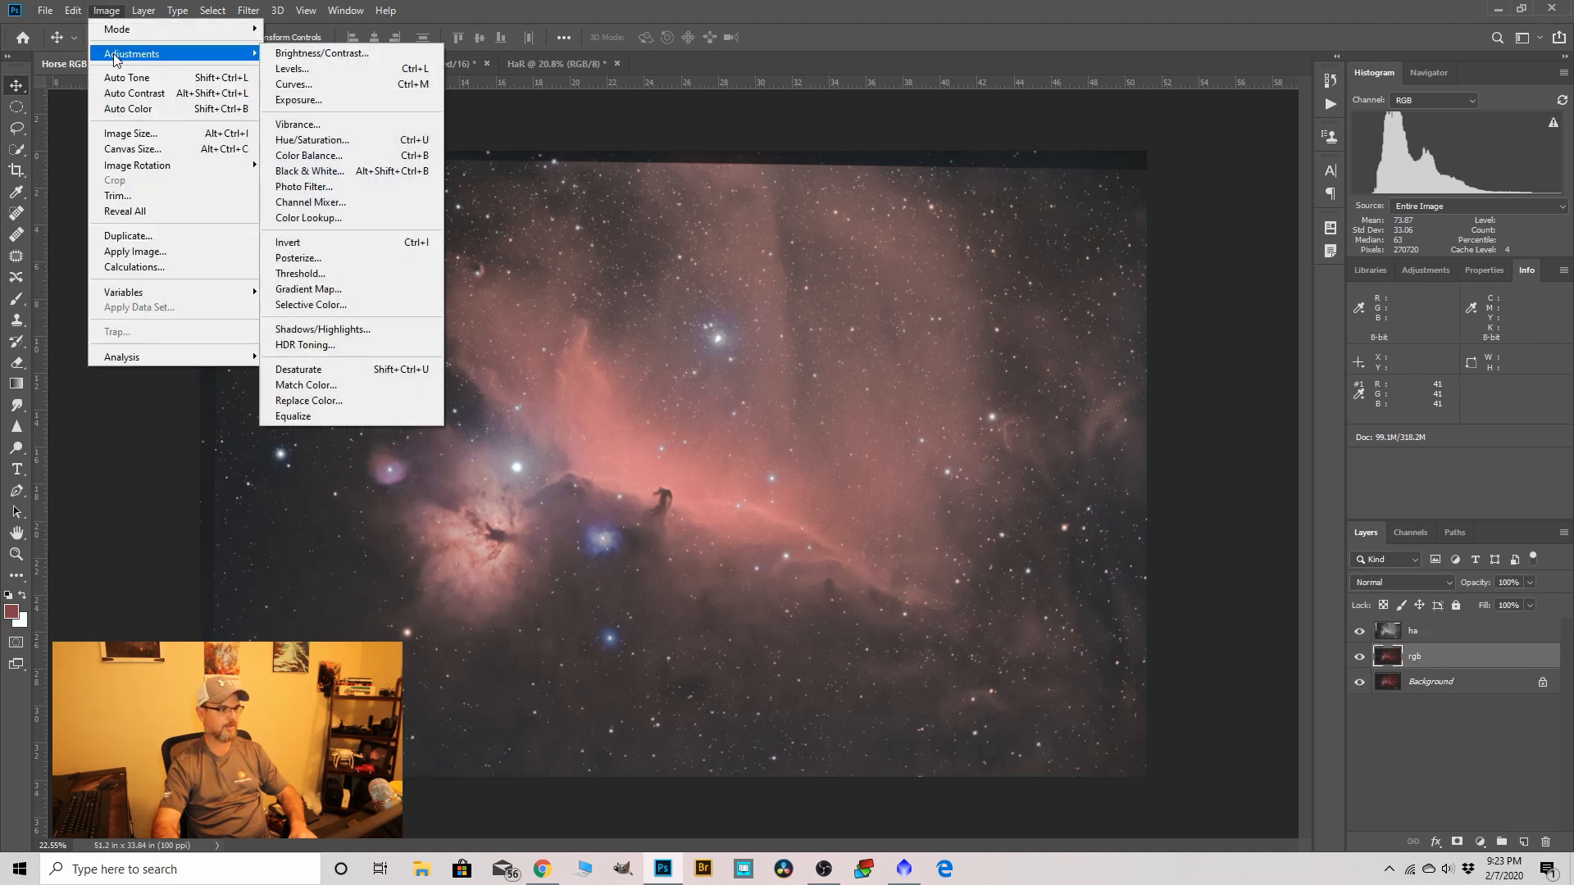
click(292, 84)
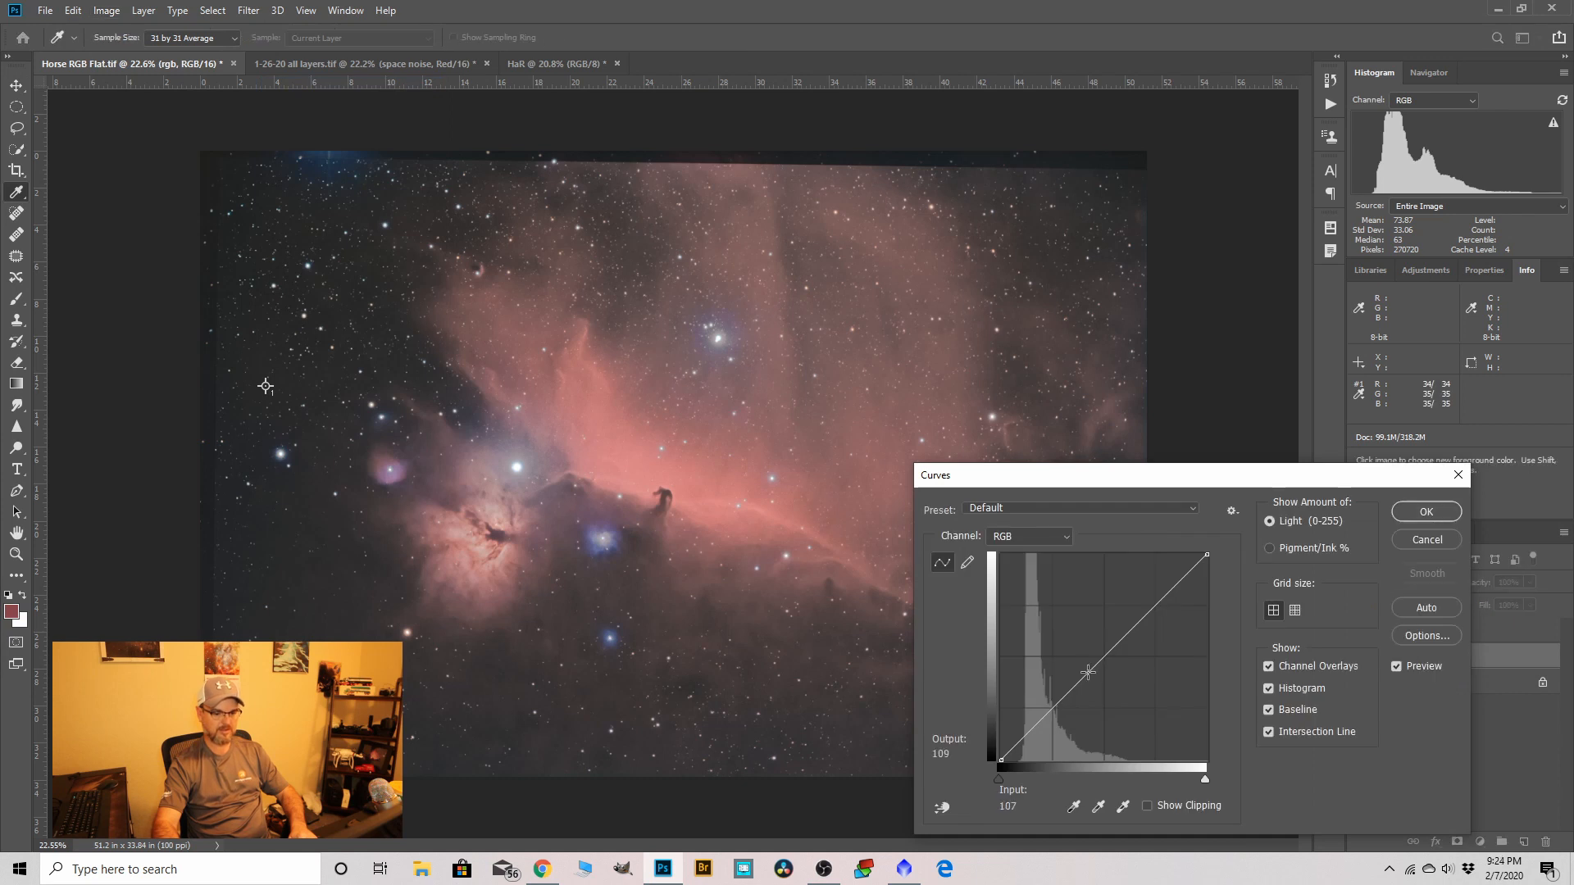
drag(1087, 671, 1082, 654)
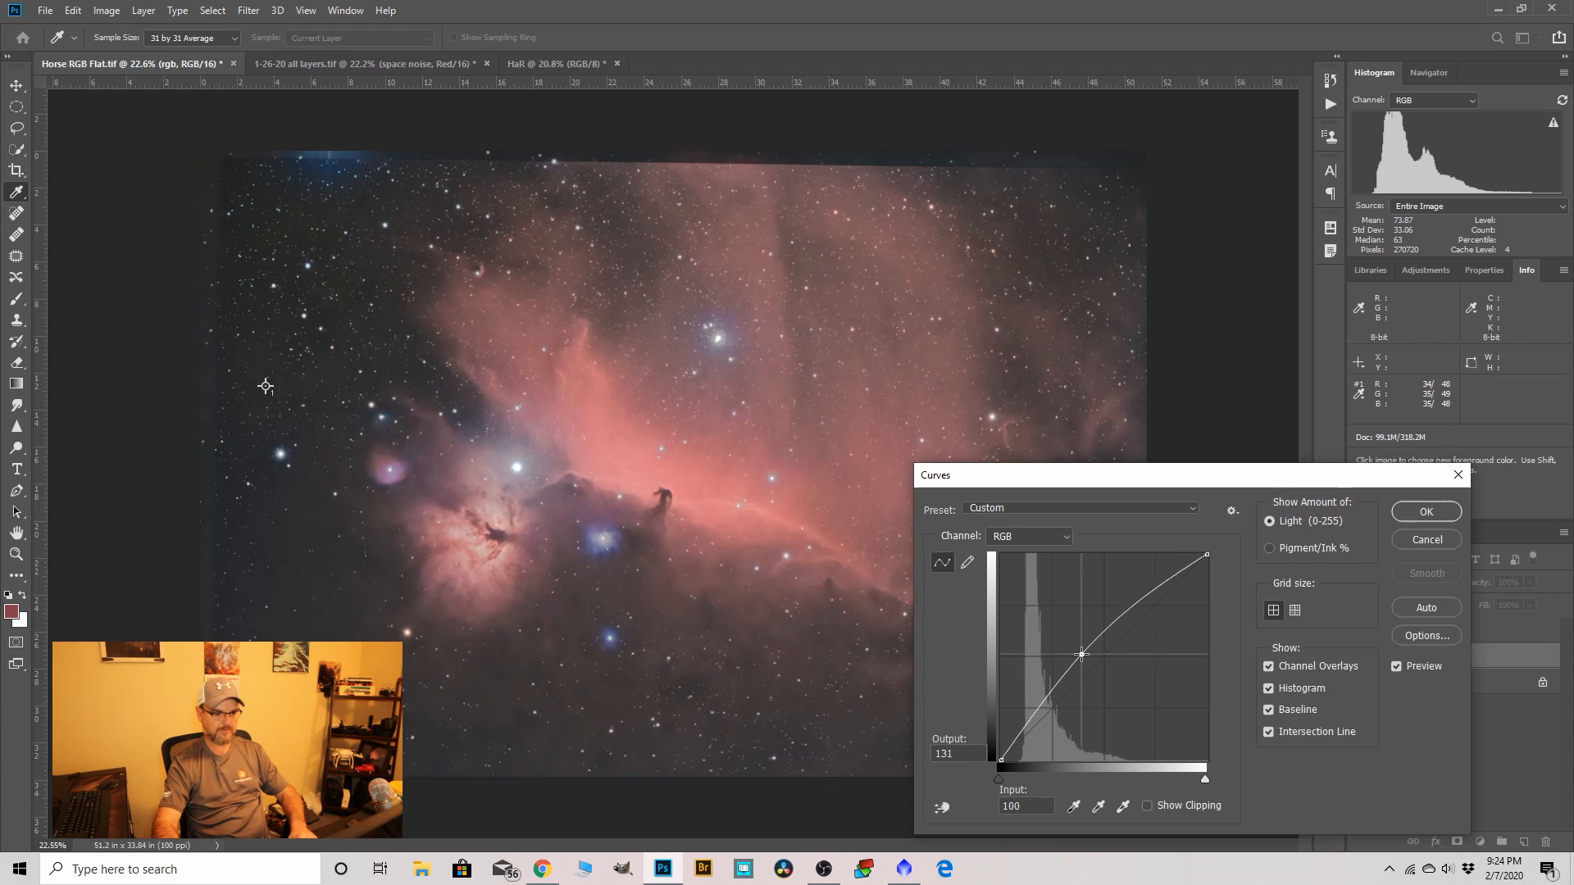
click(1031, 719)
drag(1031, 719, 1031, 721)
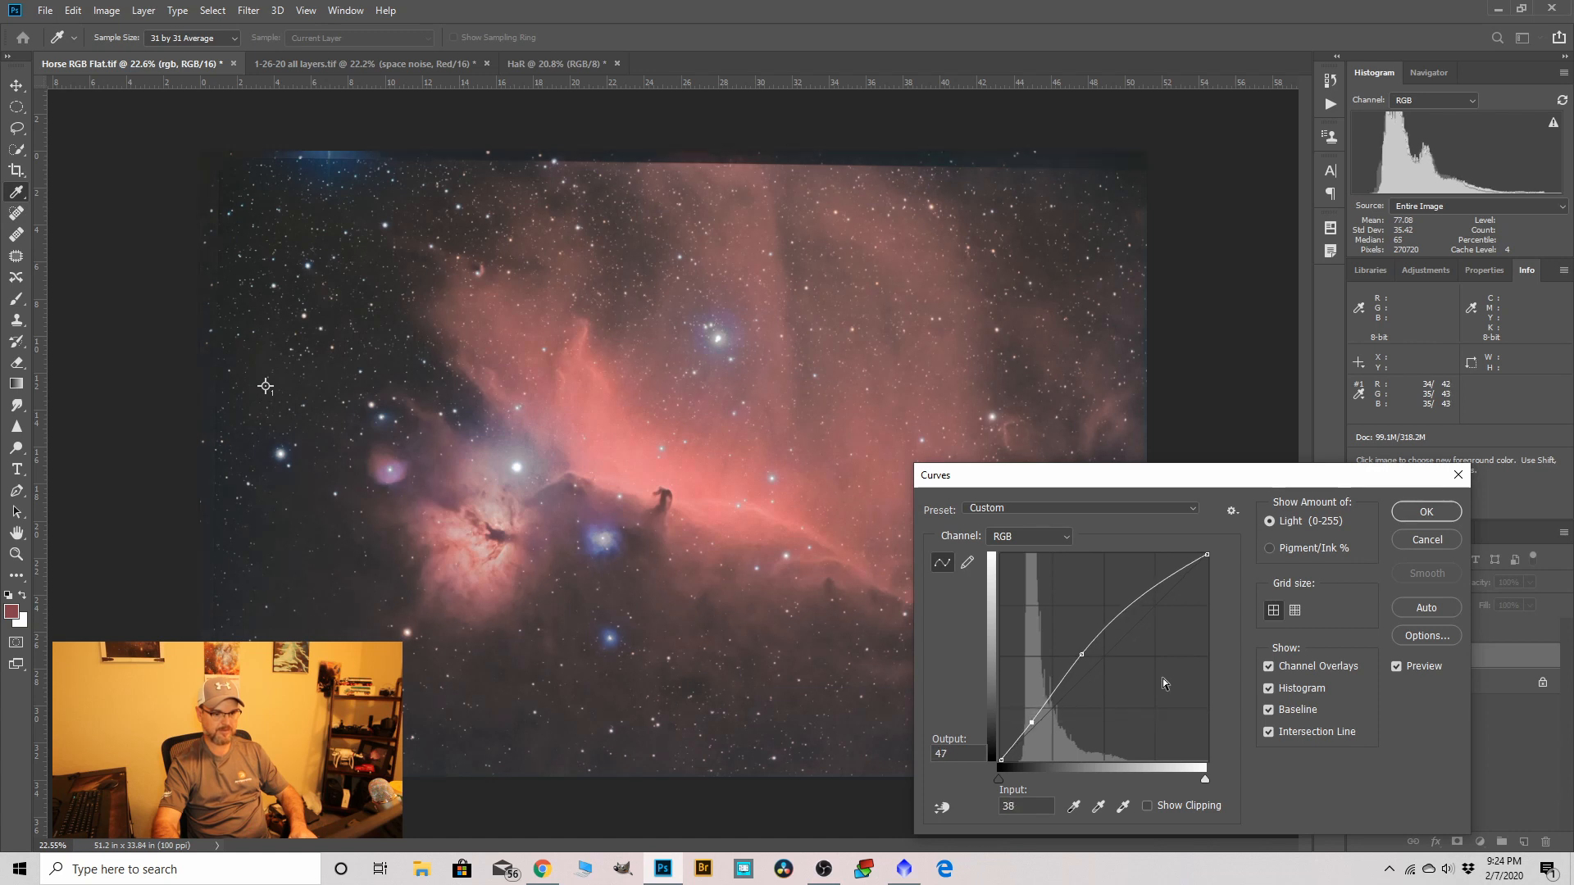
click(1411, 521)
key(v)
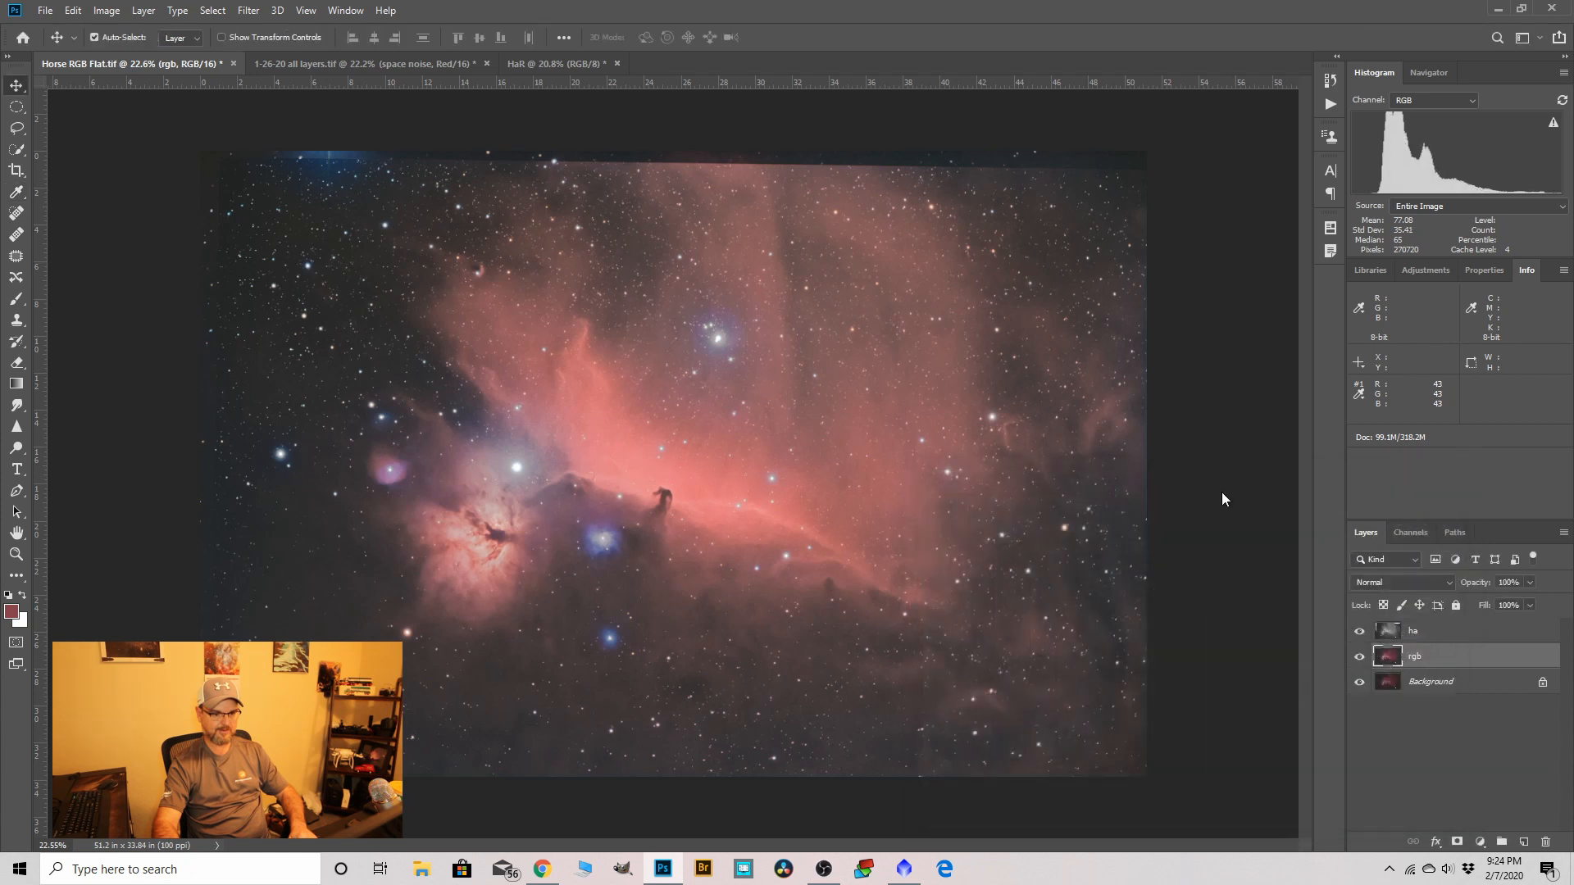
Reduce the ha layer's opacity to 71%.
scroll(574, 449, down, 1)
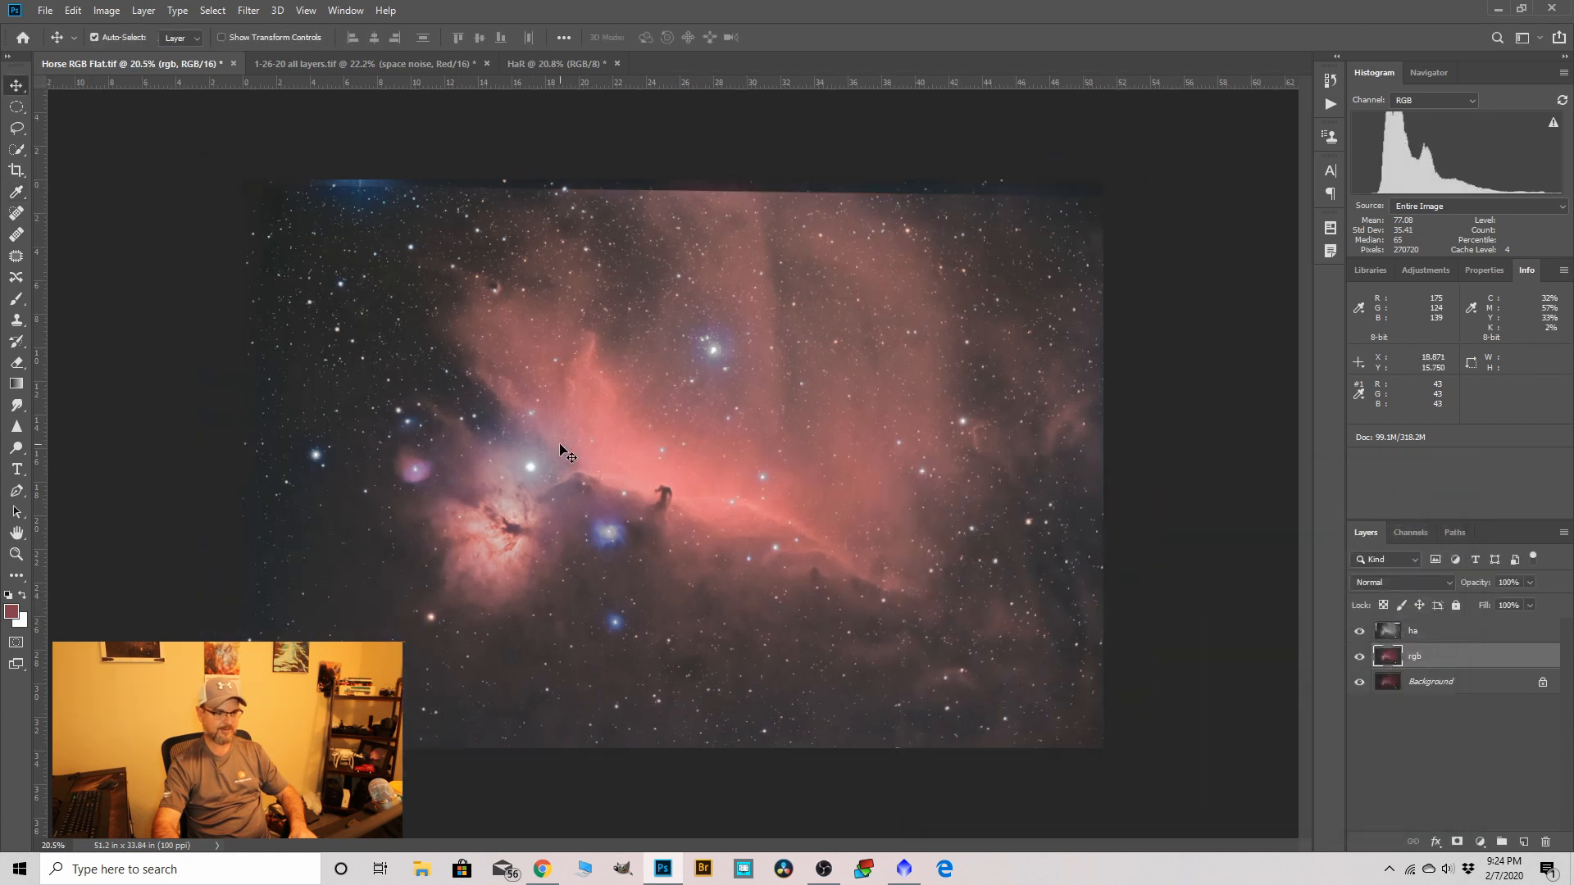
click(1399, 629)
click(1529, 583)
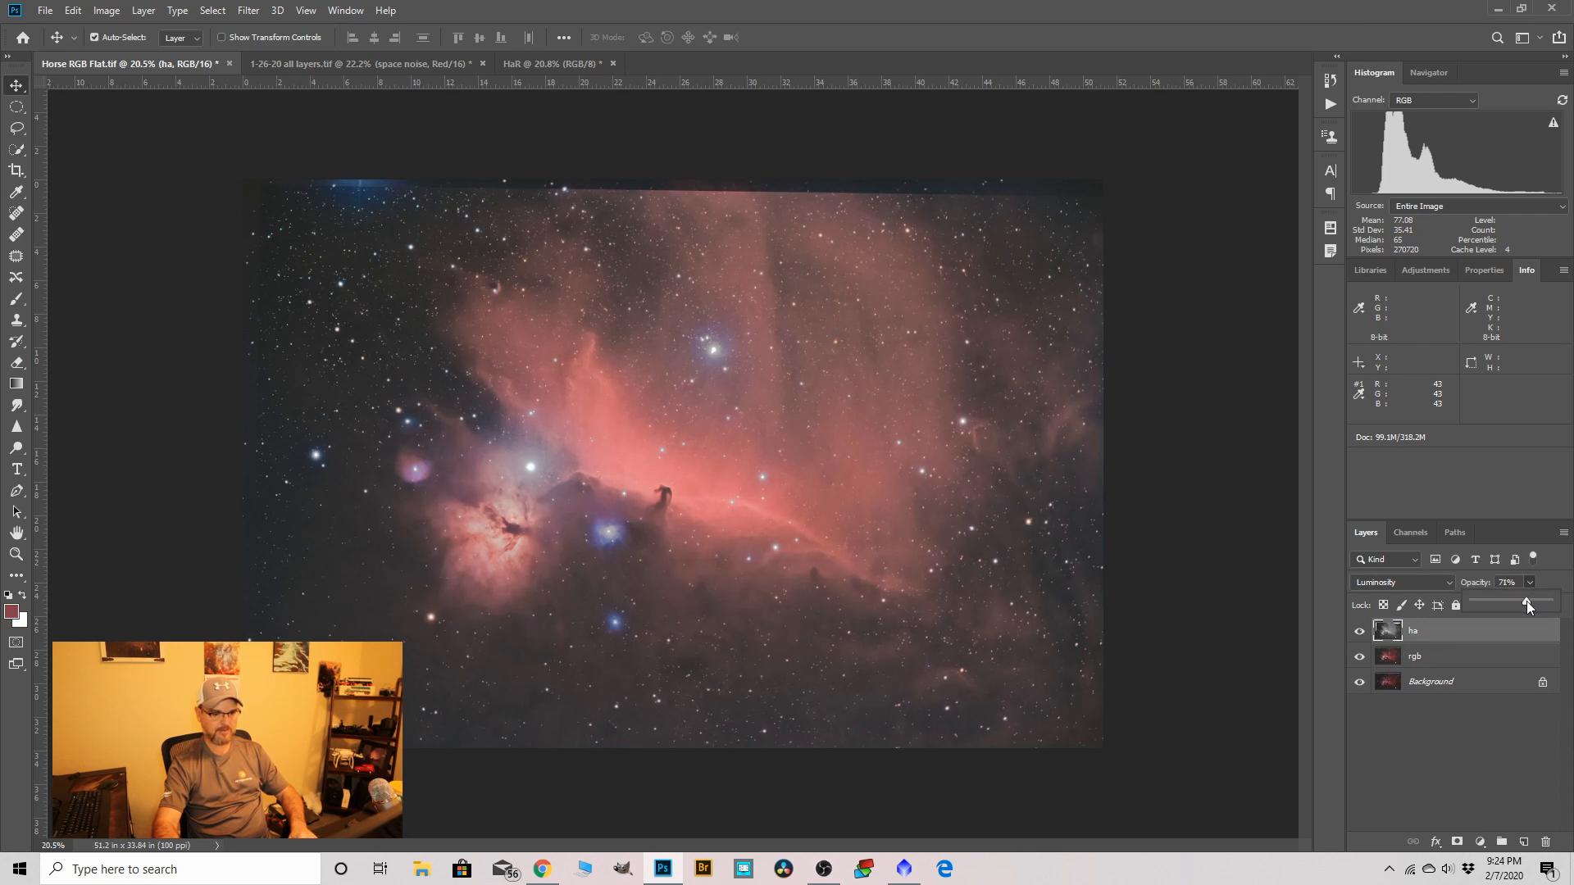
click(1433, 629)
click(107, 10)
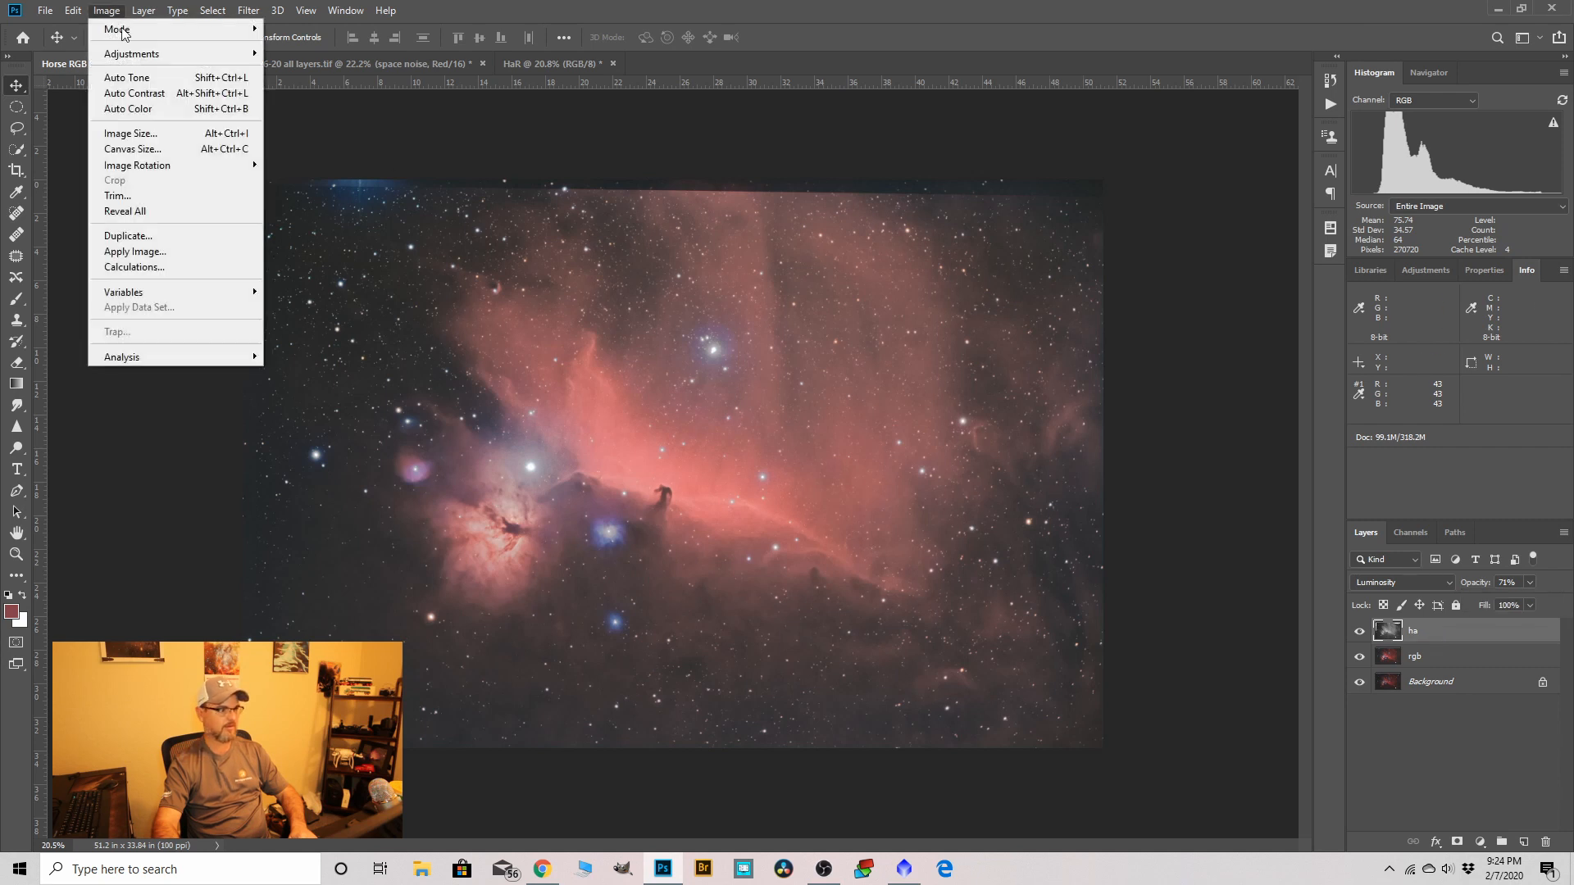
mouse_move(120, 49)
click(299, 68)
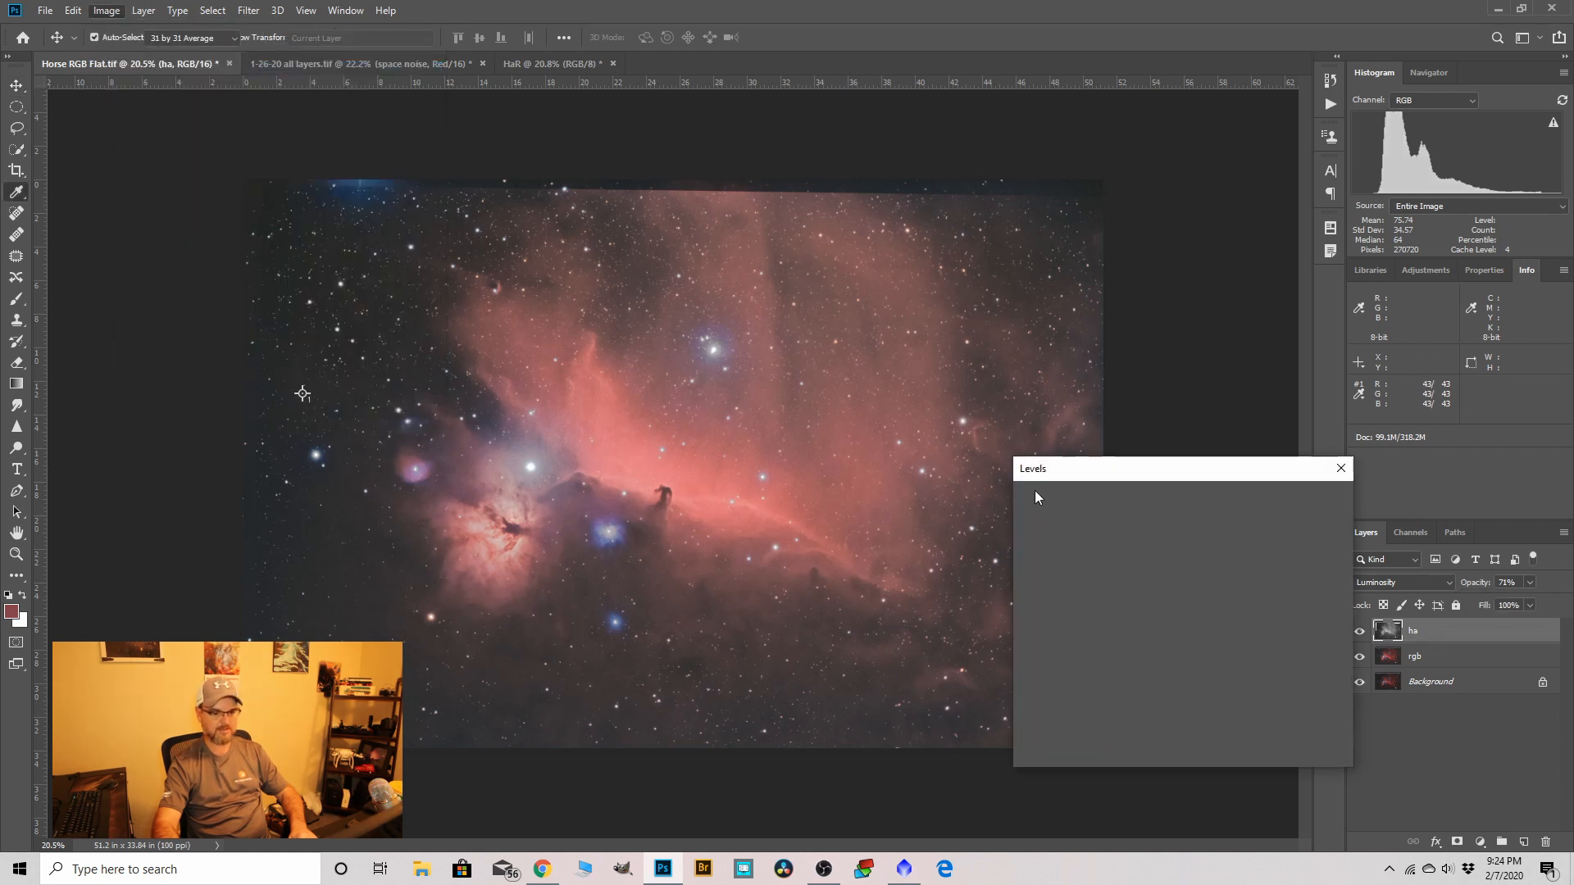
click(1341, 468)
Darken the ha layer's midtones slightly with a Curves adjustment, pulling the curve down at input 126.
click(107, 10)
mouse_move(183, 50)
click(328, 86)
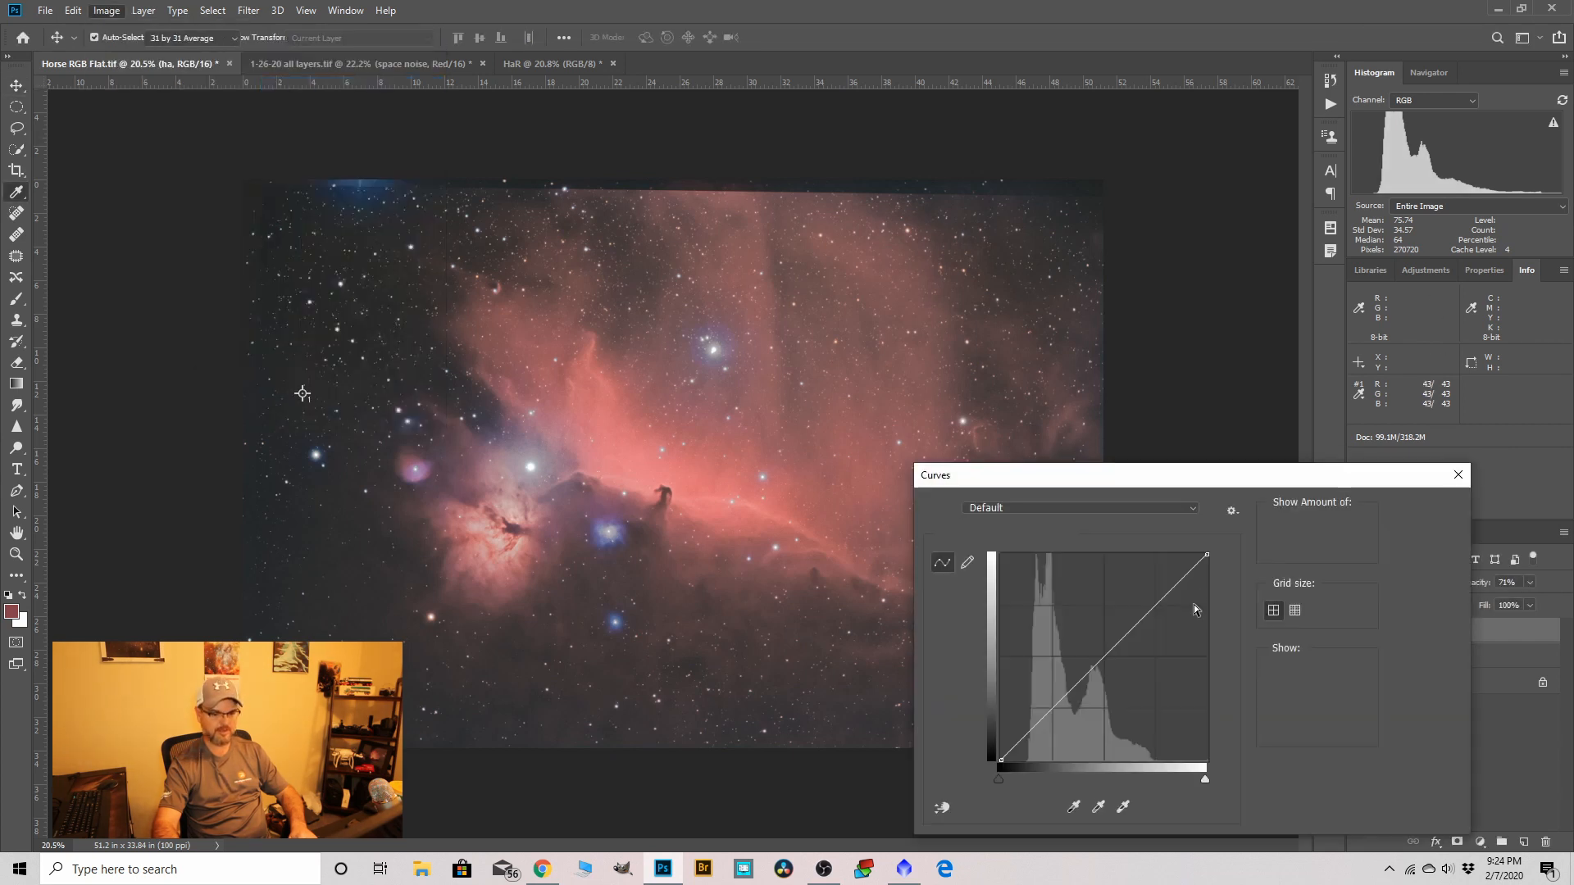
click(1101, 661)
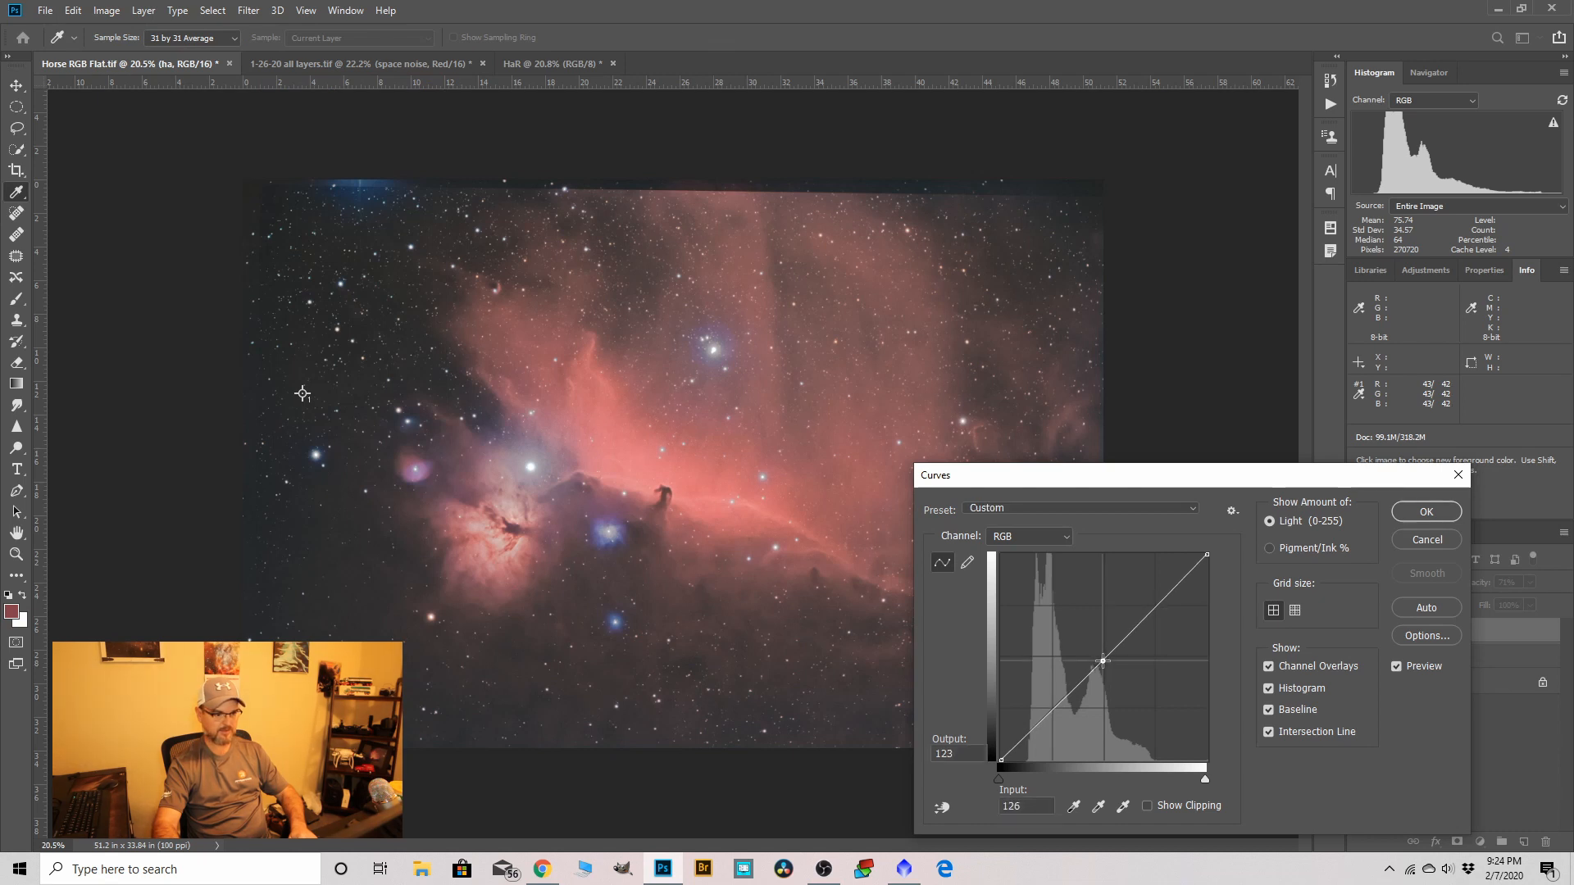
drag(1102, 661, 1102, 662)
click(1428, 510)
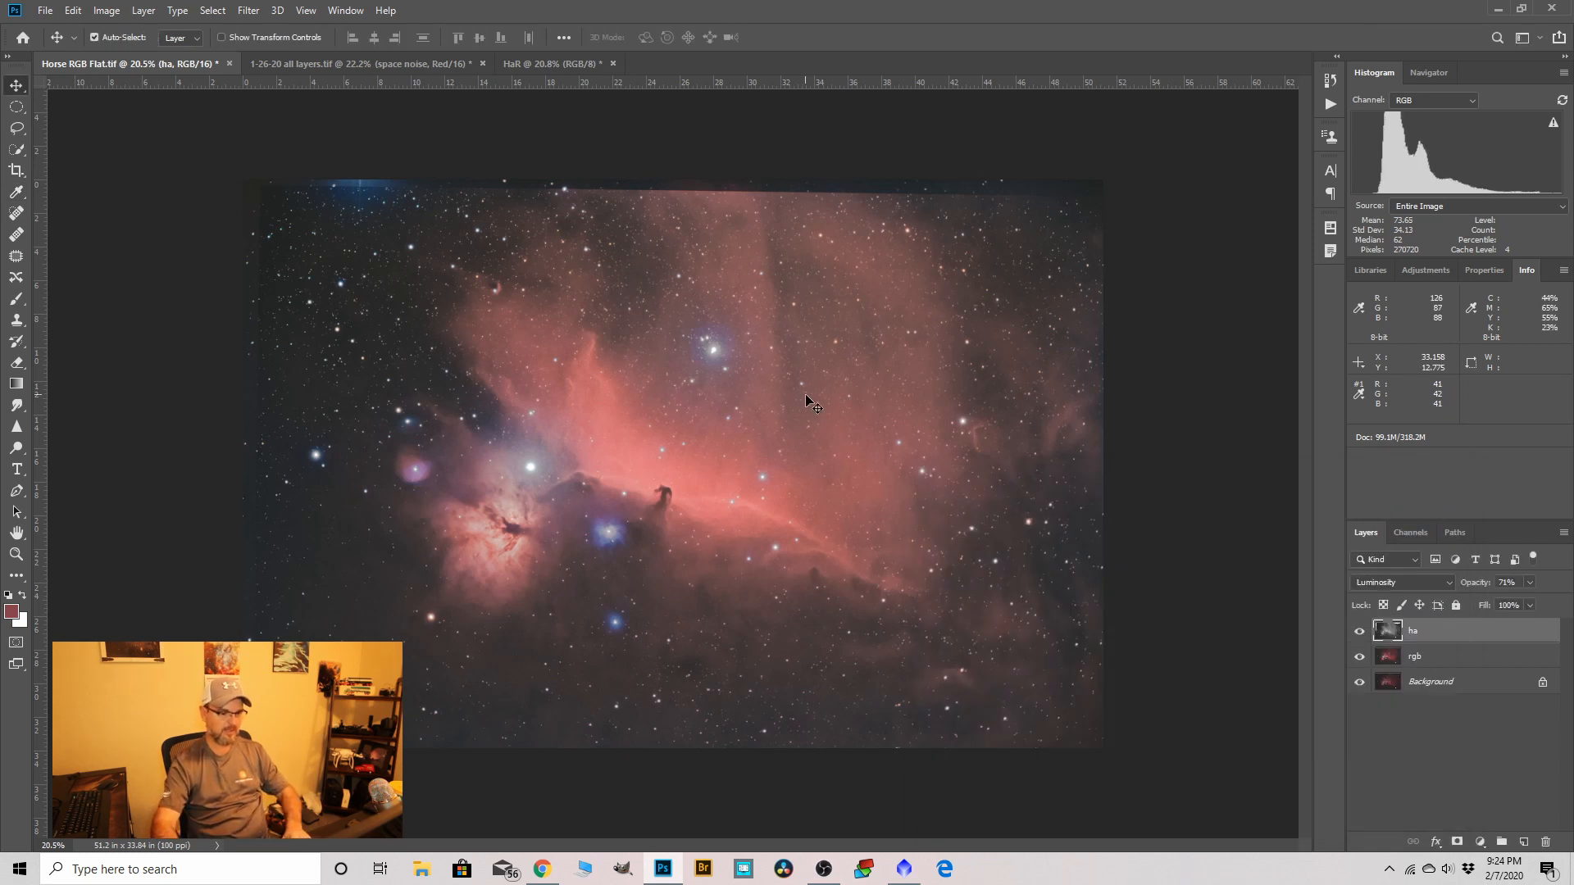
Lower the opacity of the ha layer to 67%.
scroll(674, 476, up, 1)
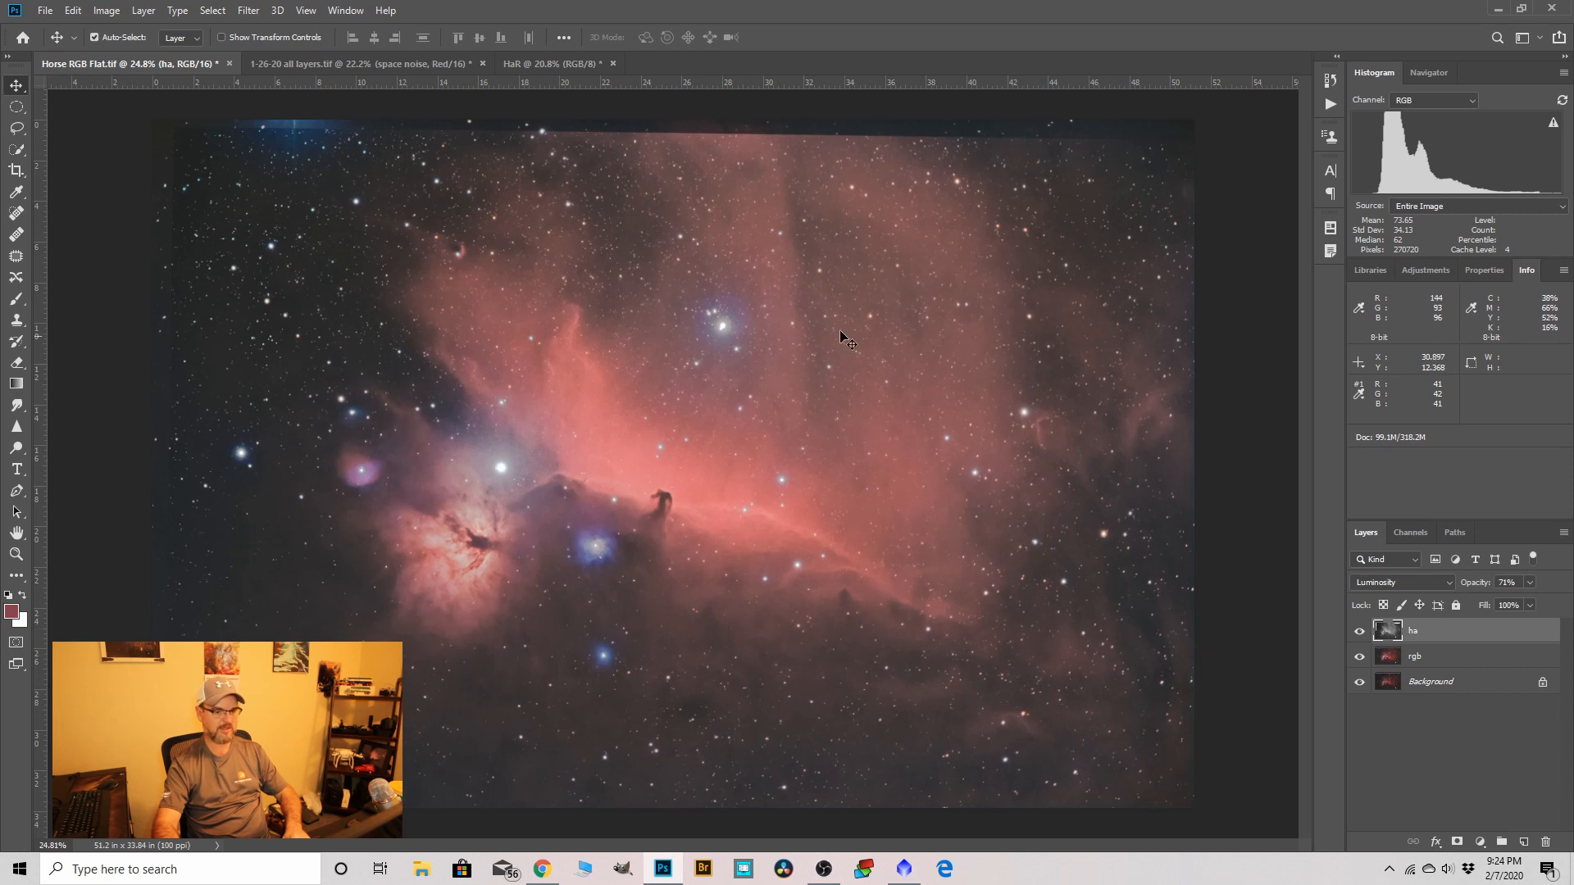
scroll(498, 306, down, 1)
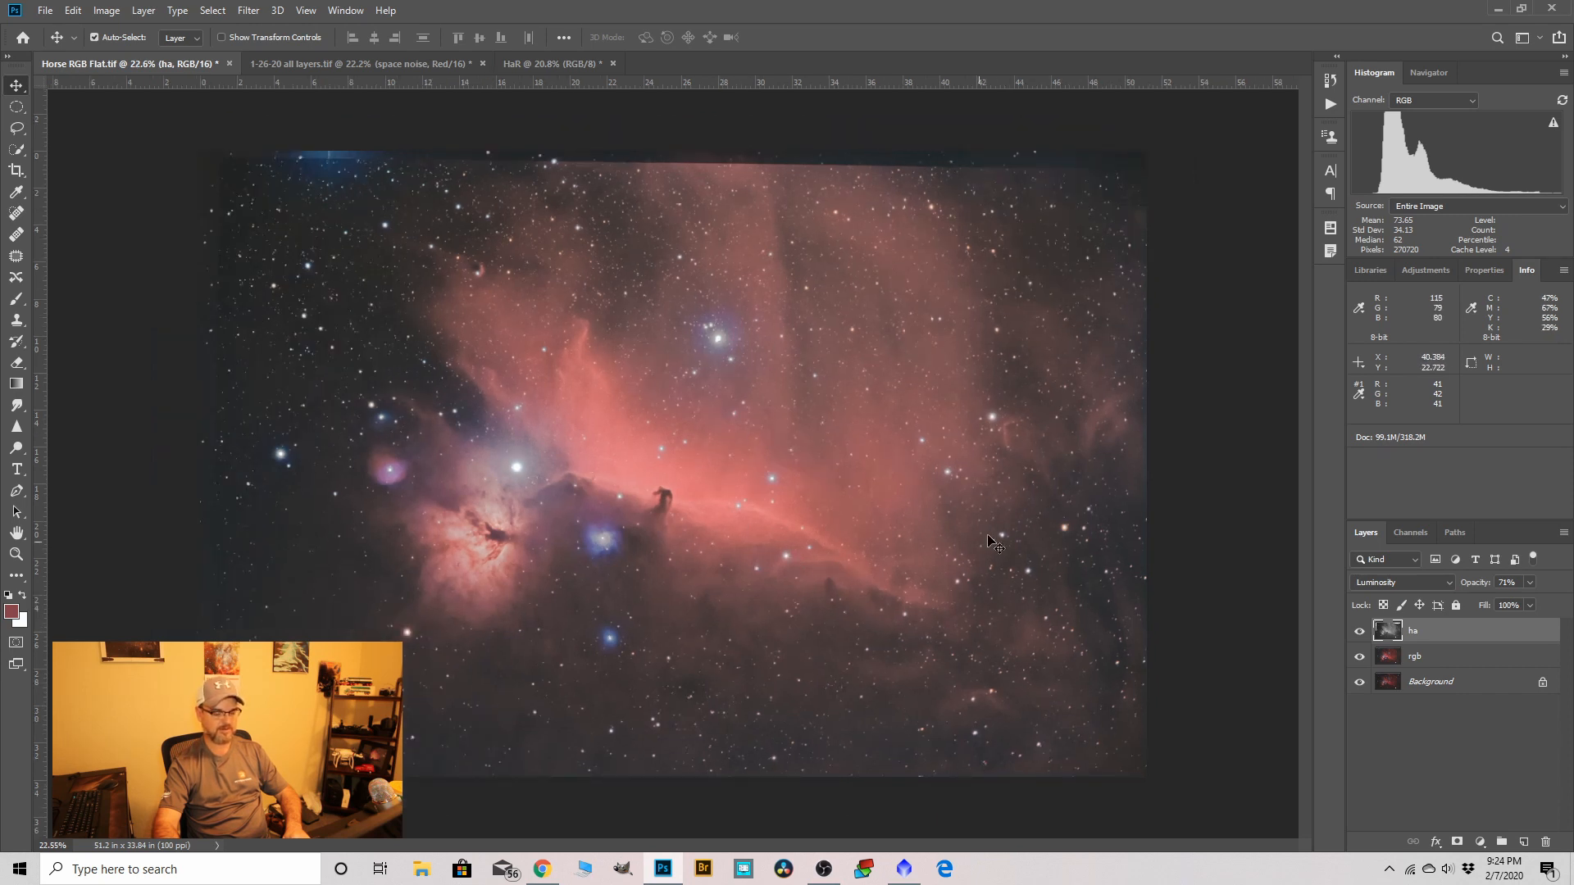
scroll(672, 463, down, 1)
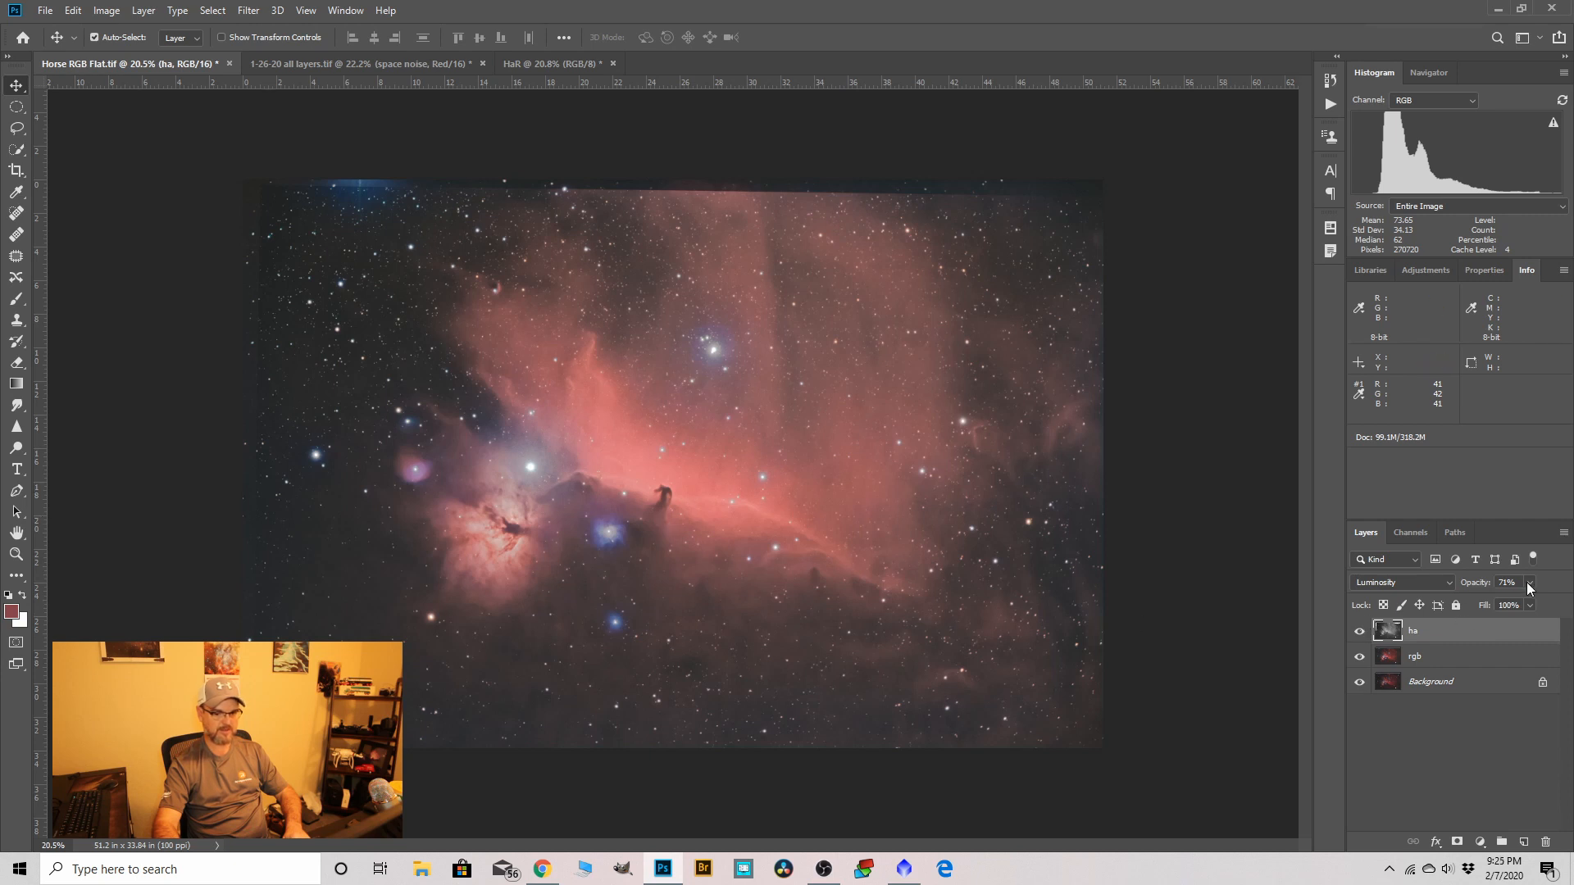
drag(1526, 599, 1535, 608)
drag(1521, 605, 1521, 605)
Merge the ha layer down into the rgb layer and compare the merged layer with the Background by toggling its visibility.
right_click(1428, 633)
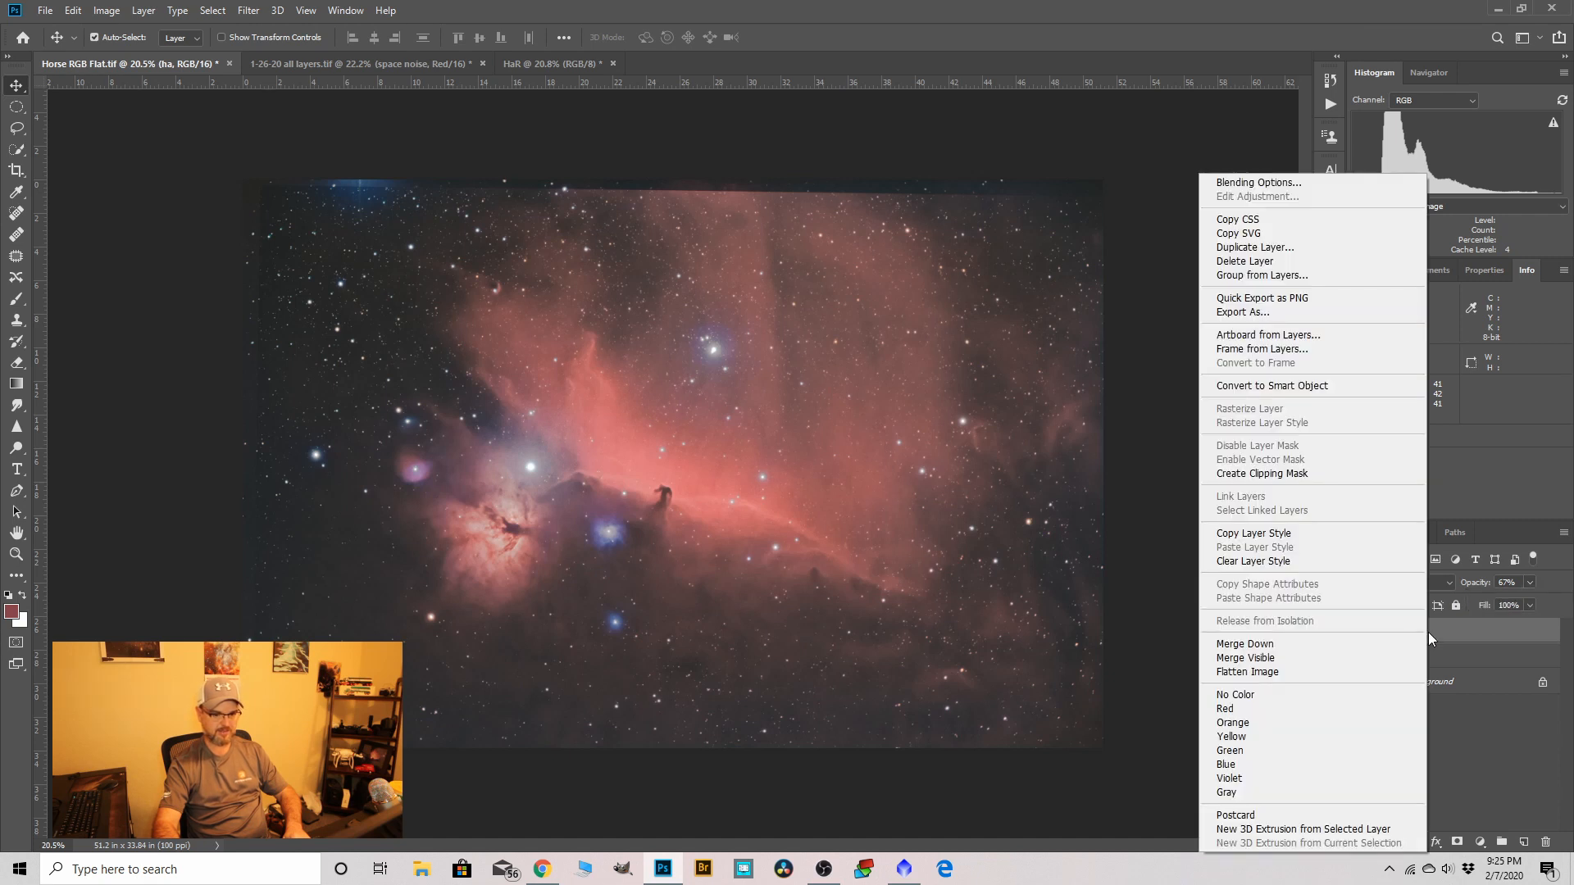
click(1284, 644)
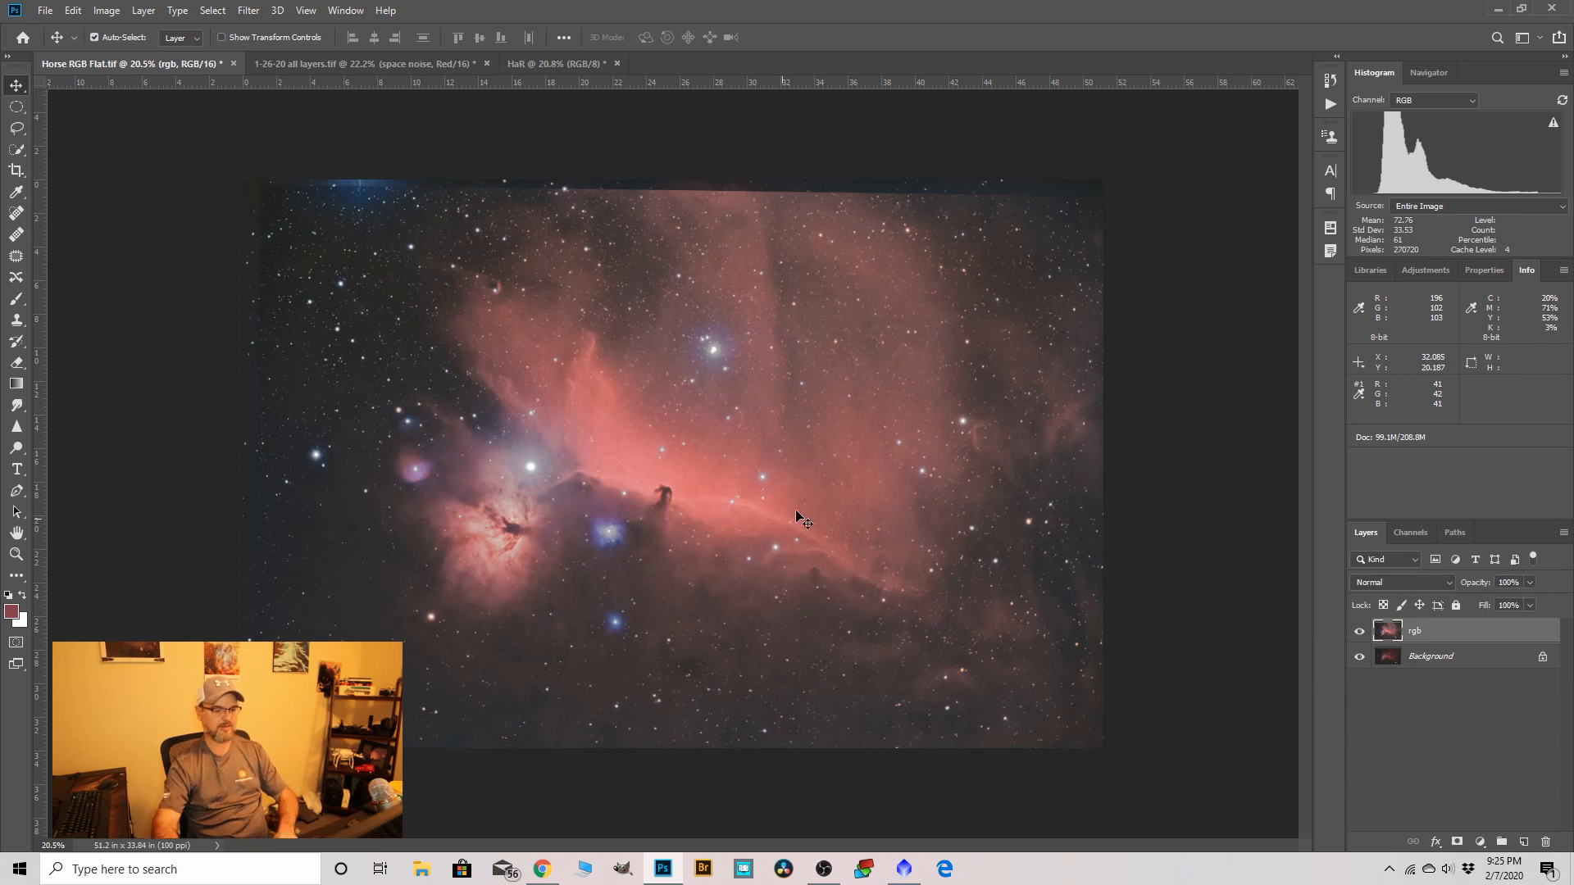
click(1359, 636)
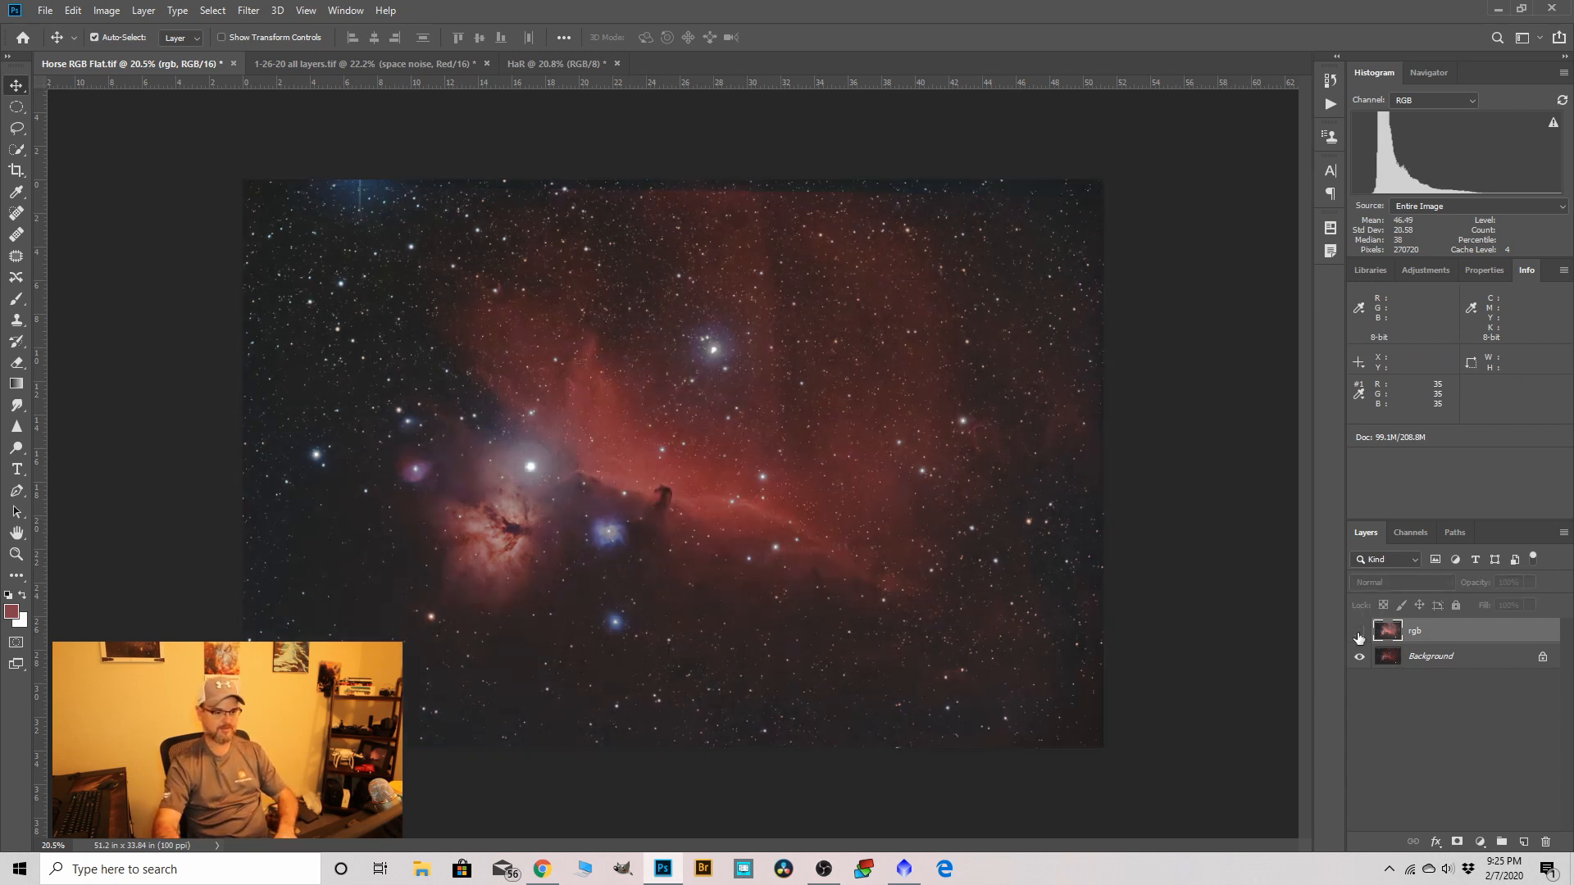
click(1358, 632)
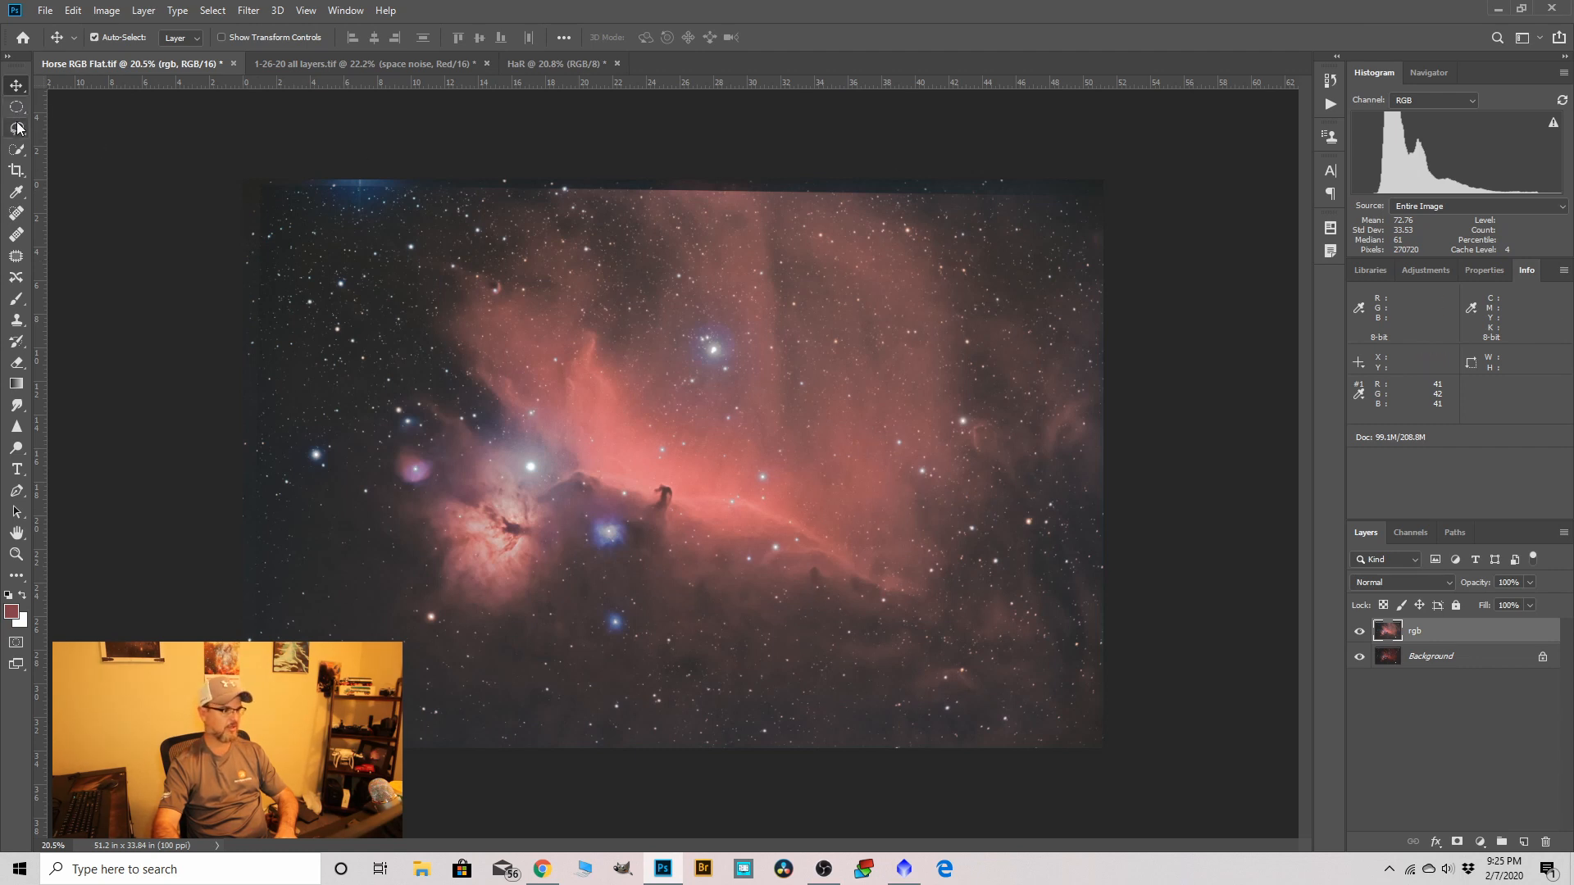
Crop the image to about 49.21 by 32.58 in, trimming the misaligned edges around the nebula.
click(16, 169)
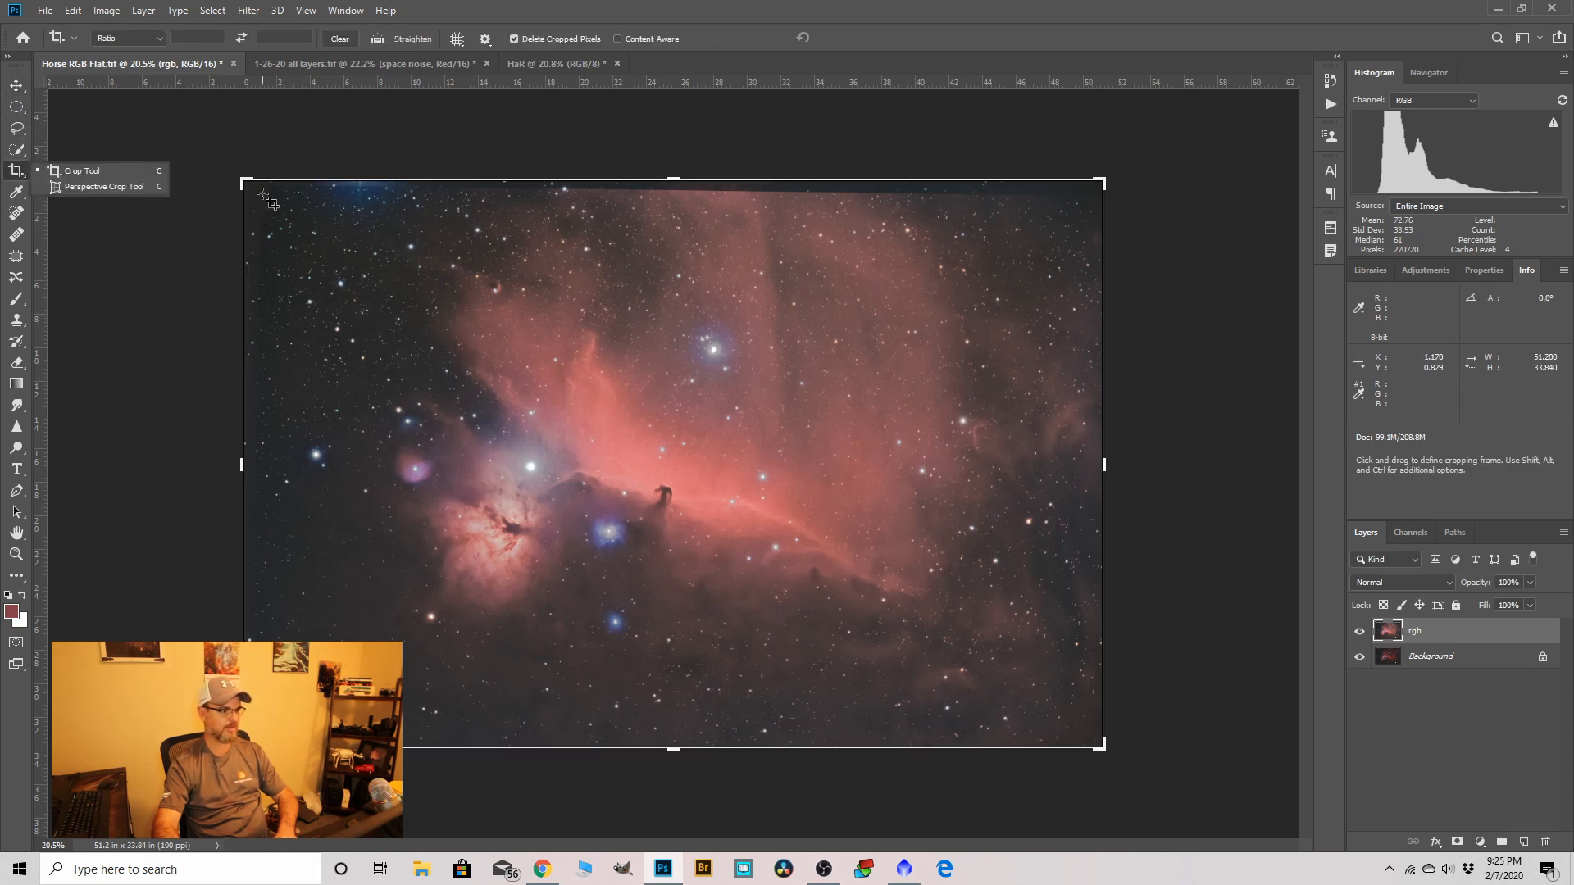
drag(267, 193, 1093, 740)
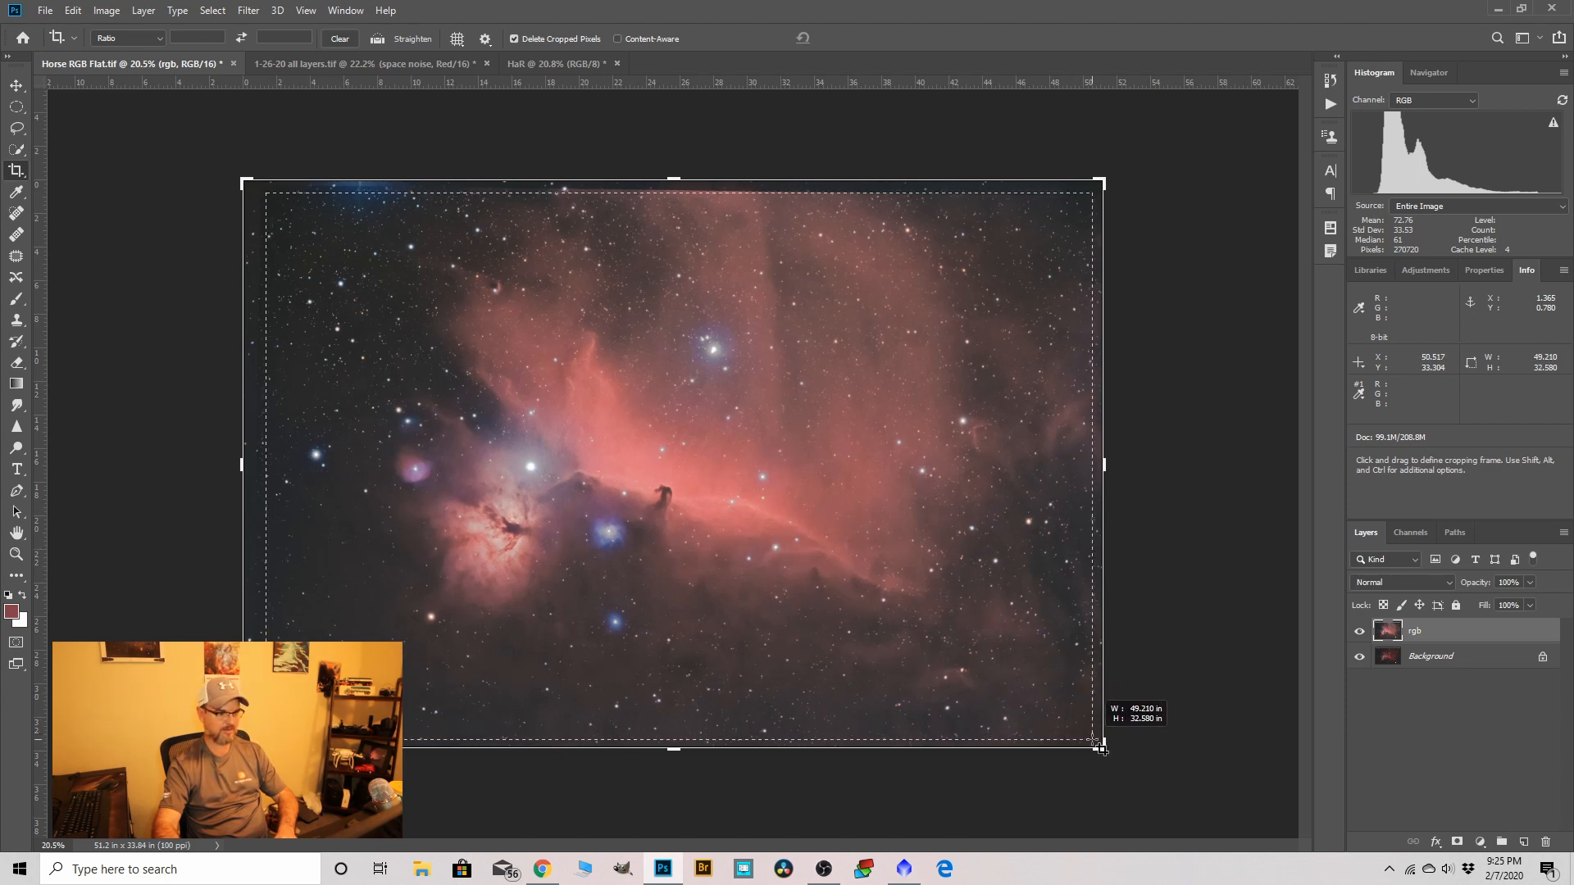
drag(1095, 742, 1095, 742)
click(113, 12)
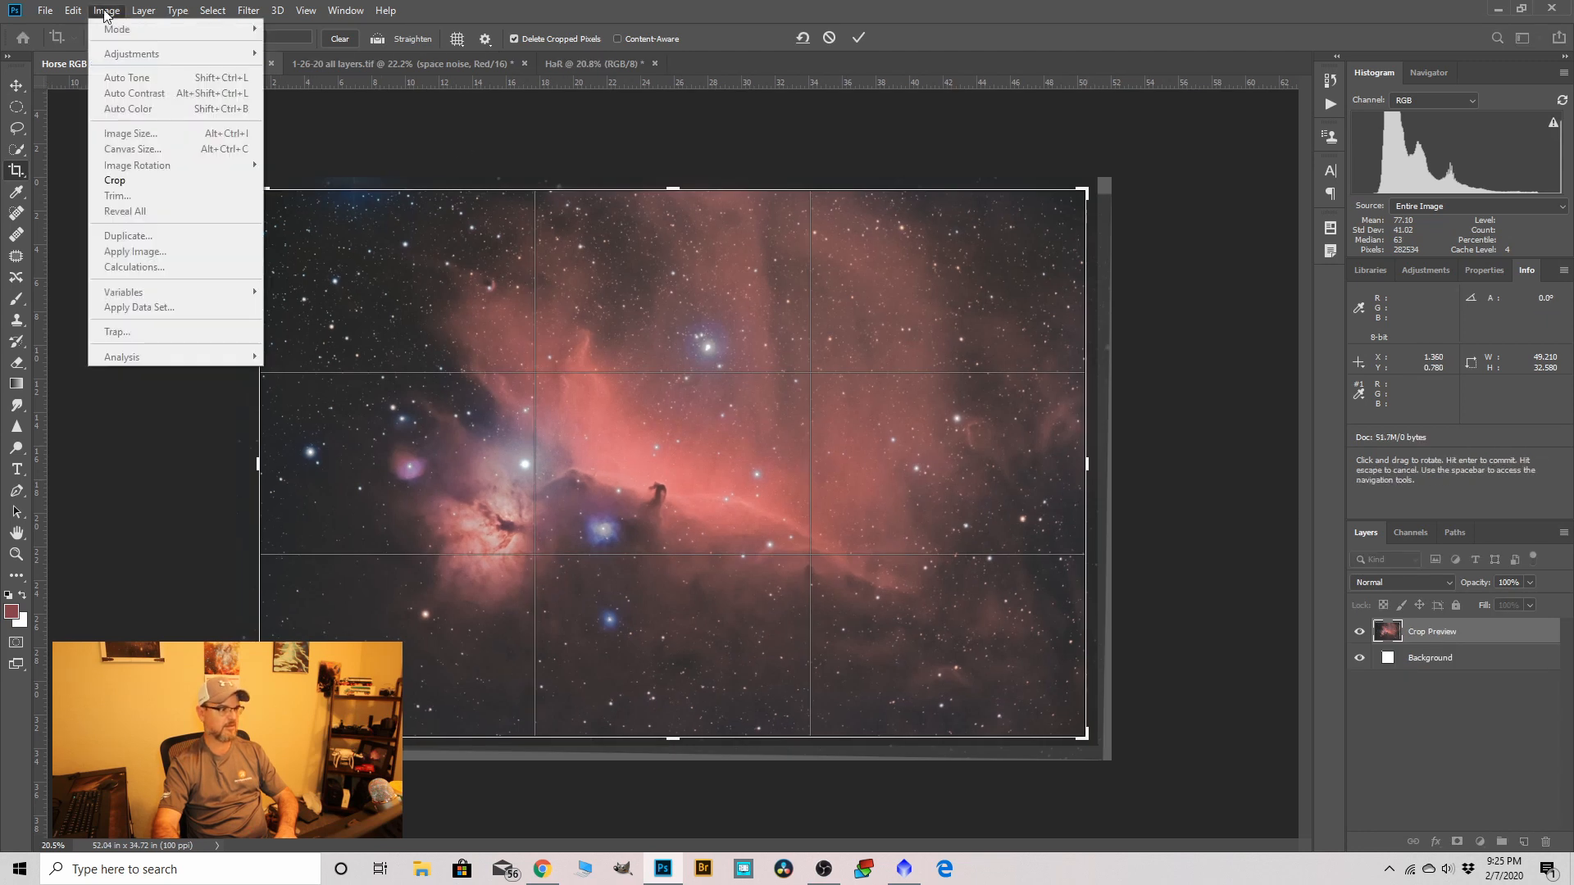
click(122, 176)
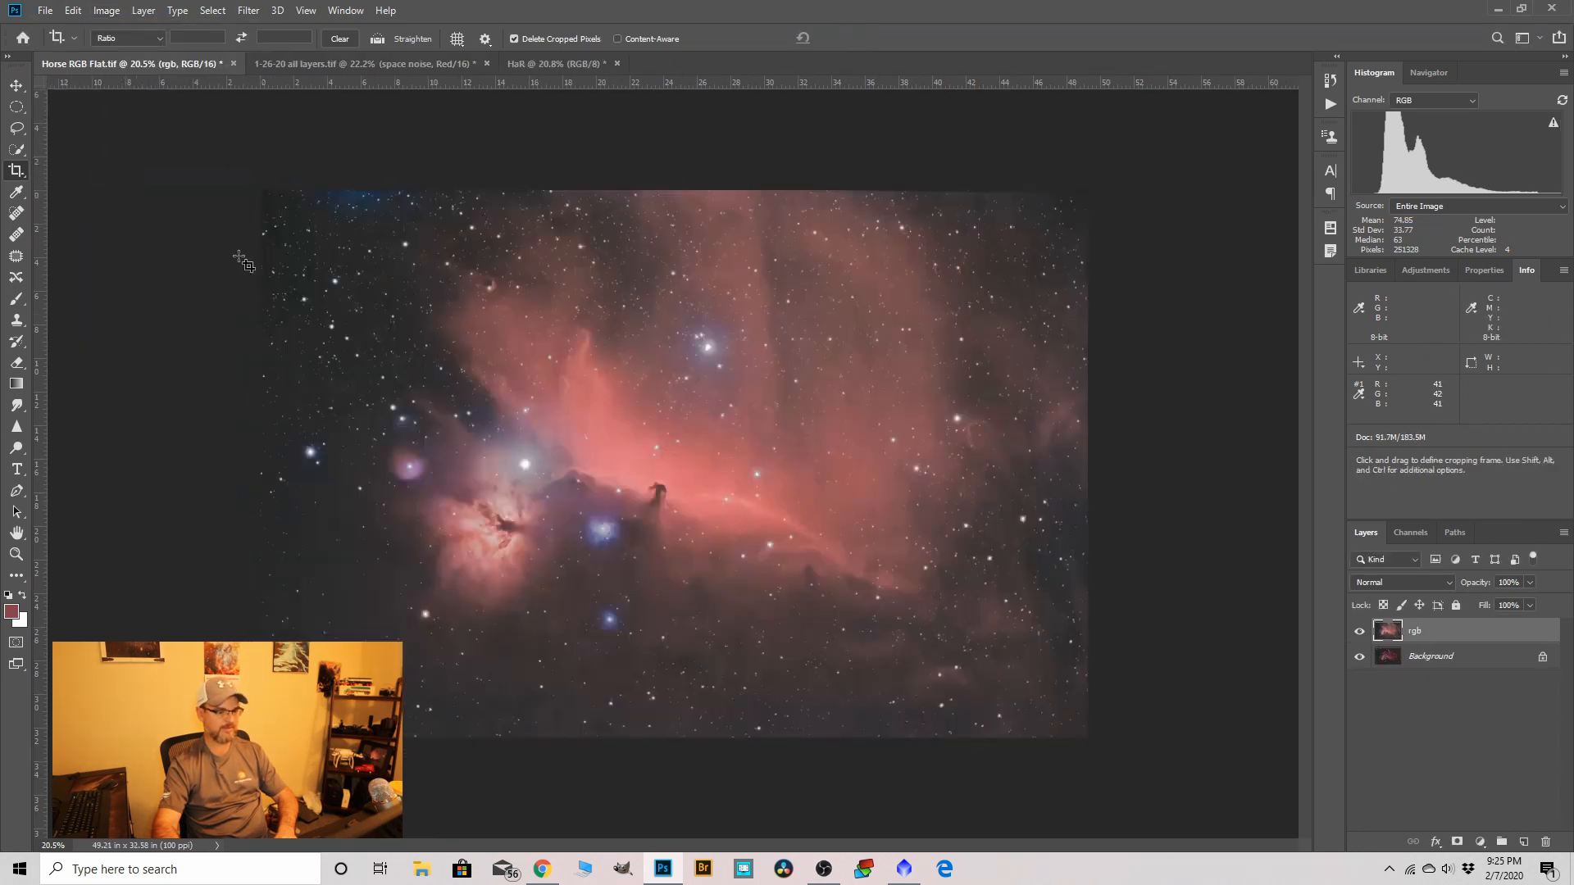
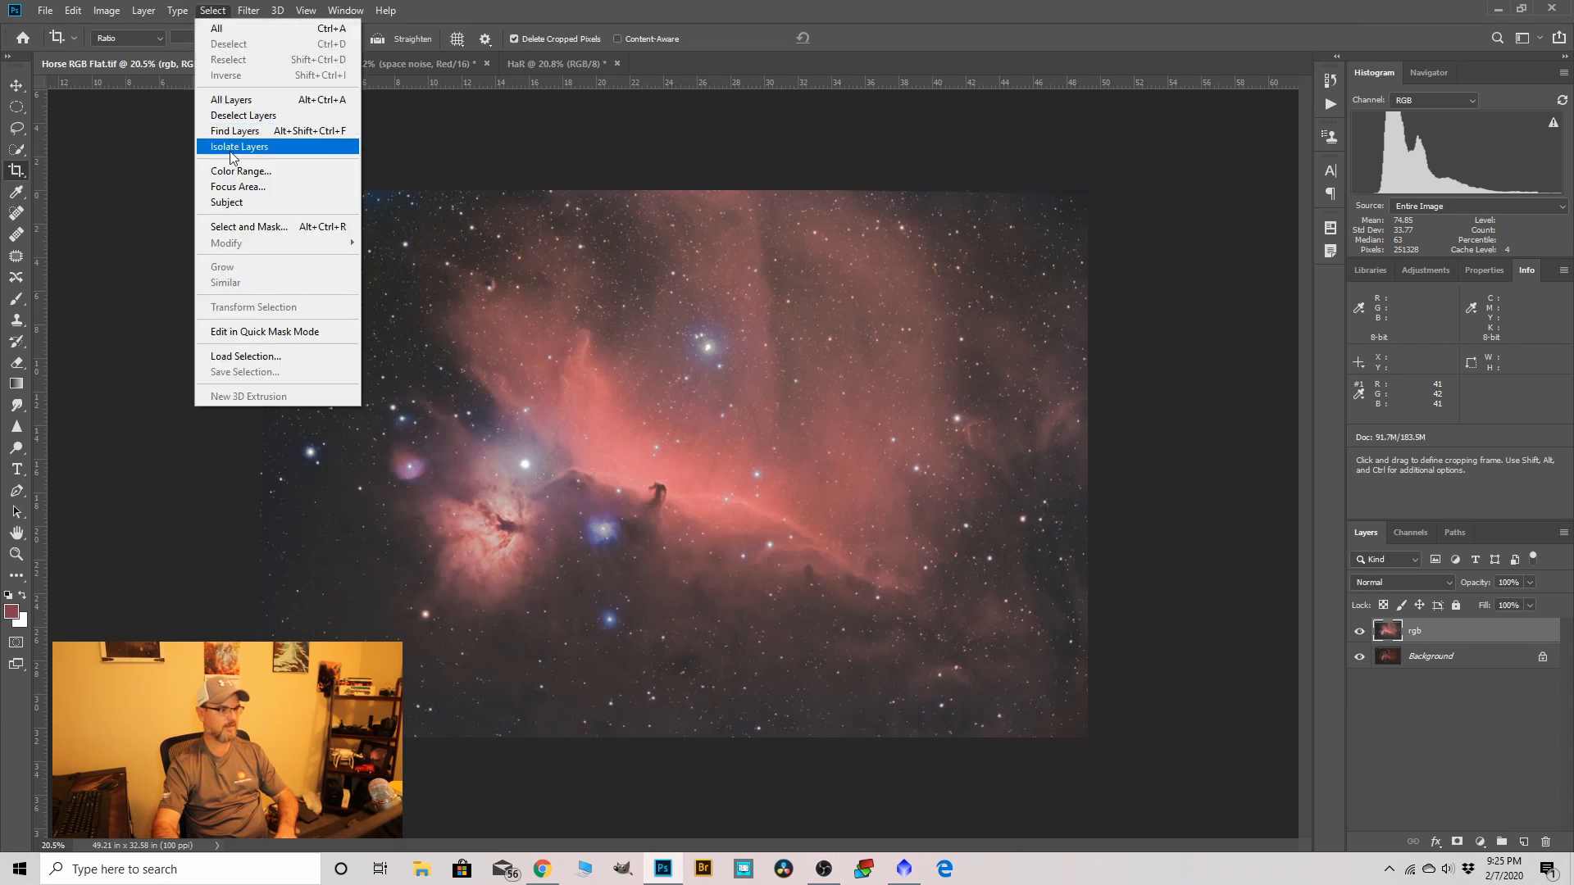
Select the red nebula areas with Color Range, sampling the bright red nebulosity and raising the fuzziness slightly above 70.
click(238, 170)
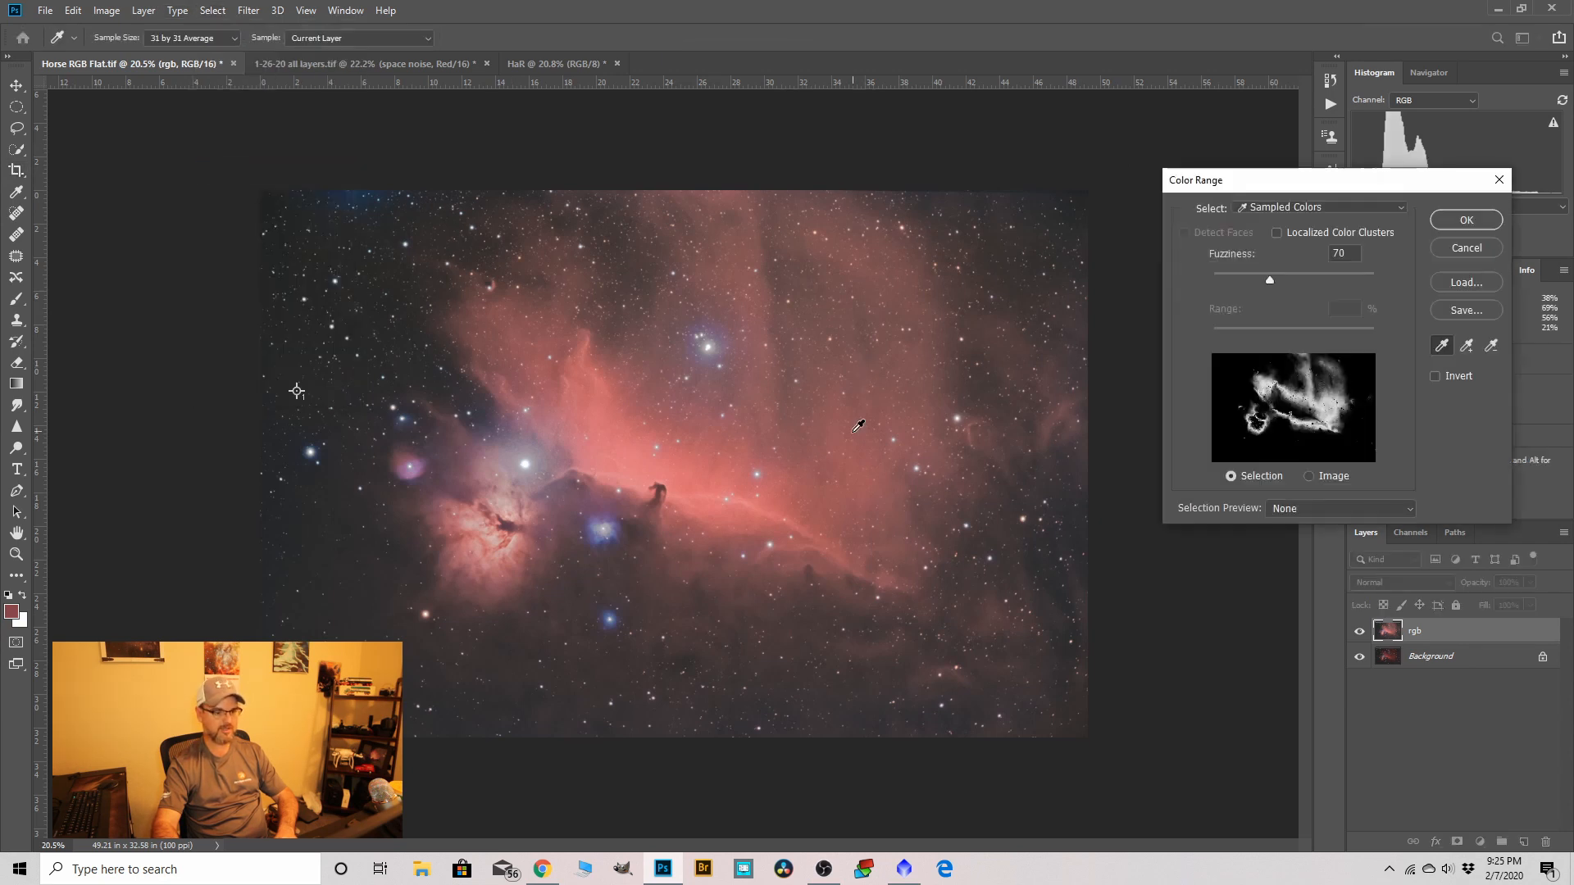
click(792, 470)
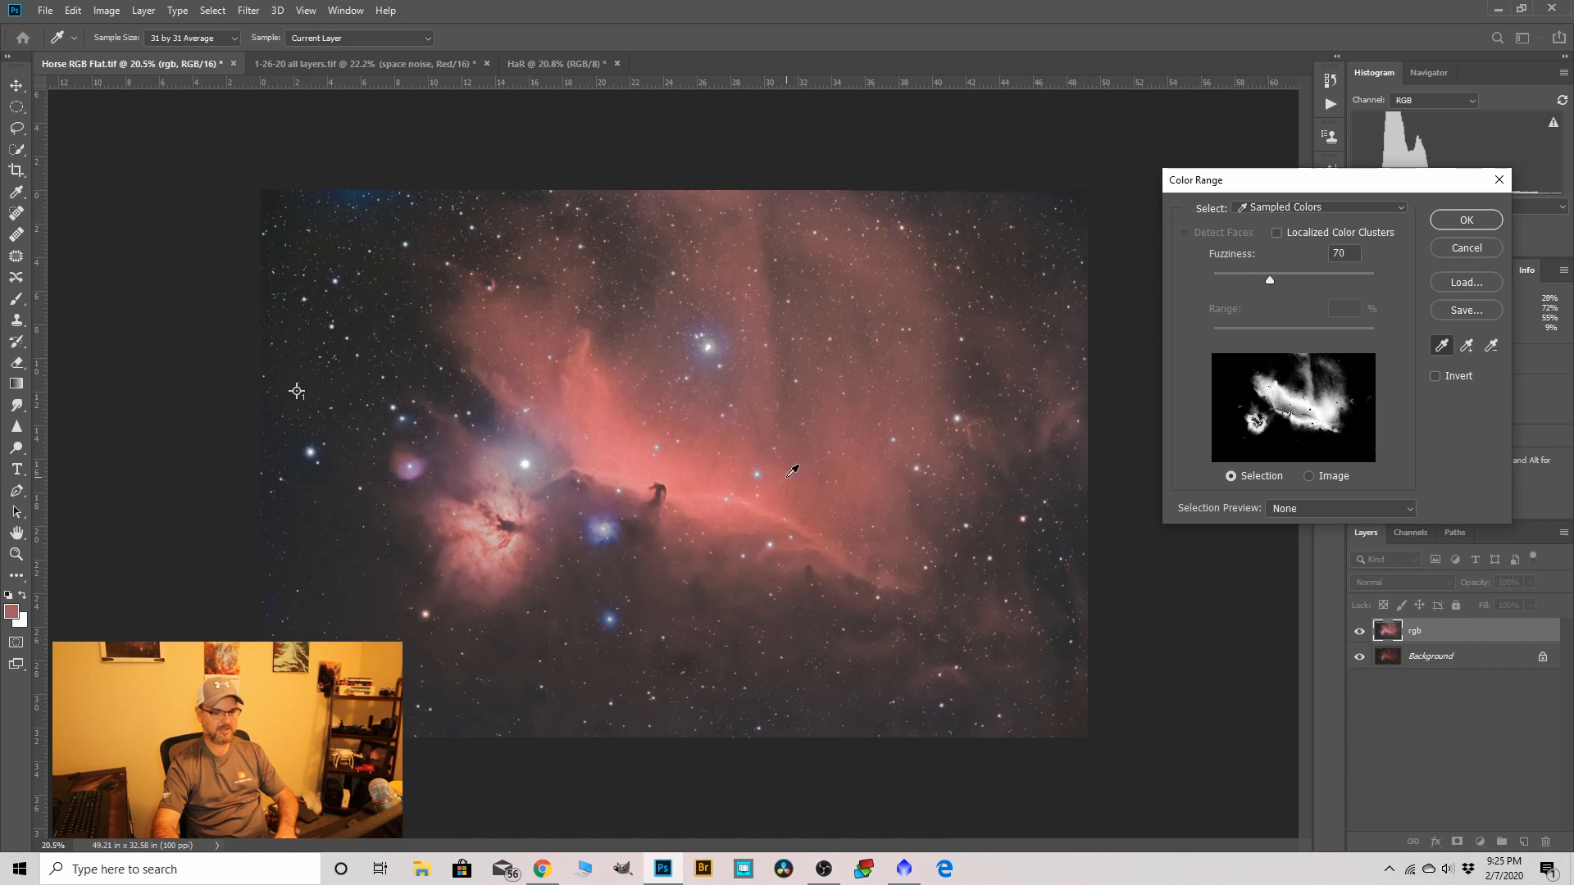
click(1402, 212)
click(1400, 207)
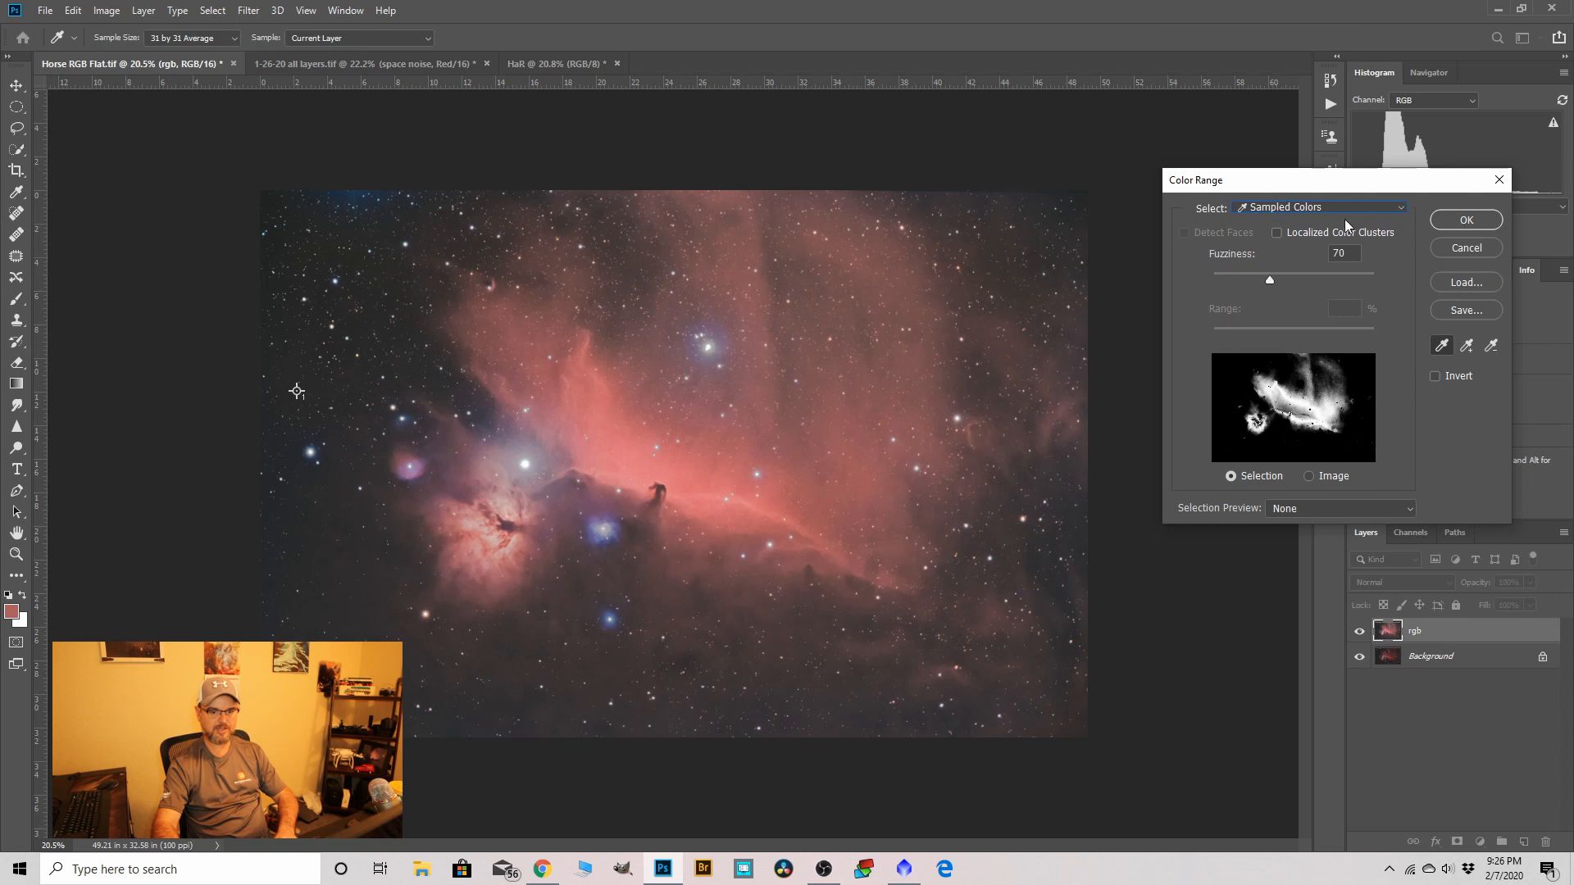
drag(1272, 277, 1278, 278)
click(1436, 221)
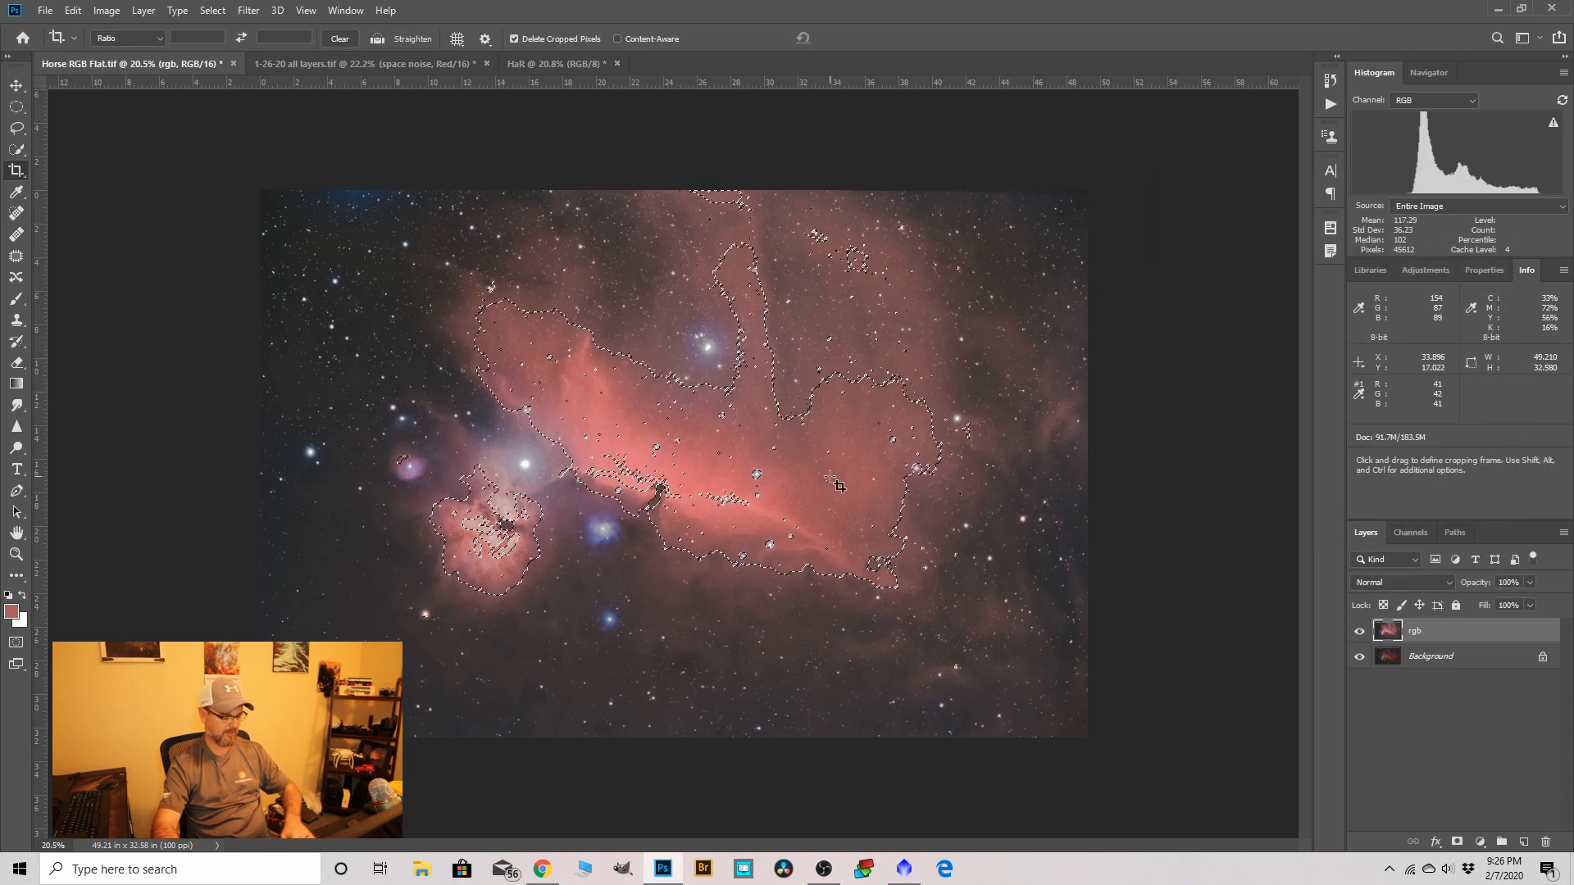
Feather the nebula selection by 40.7 px with Select and Mask and copy the selected area to a new layer.
click(215, 10)
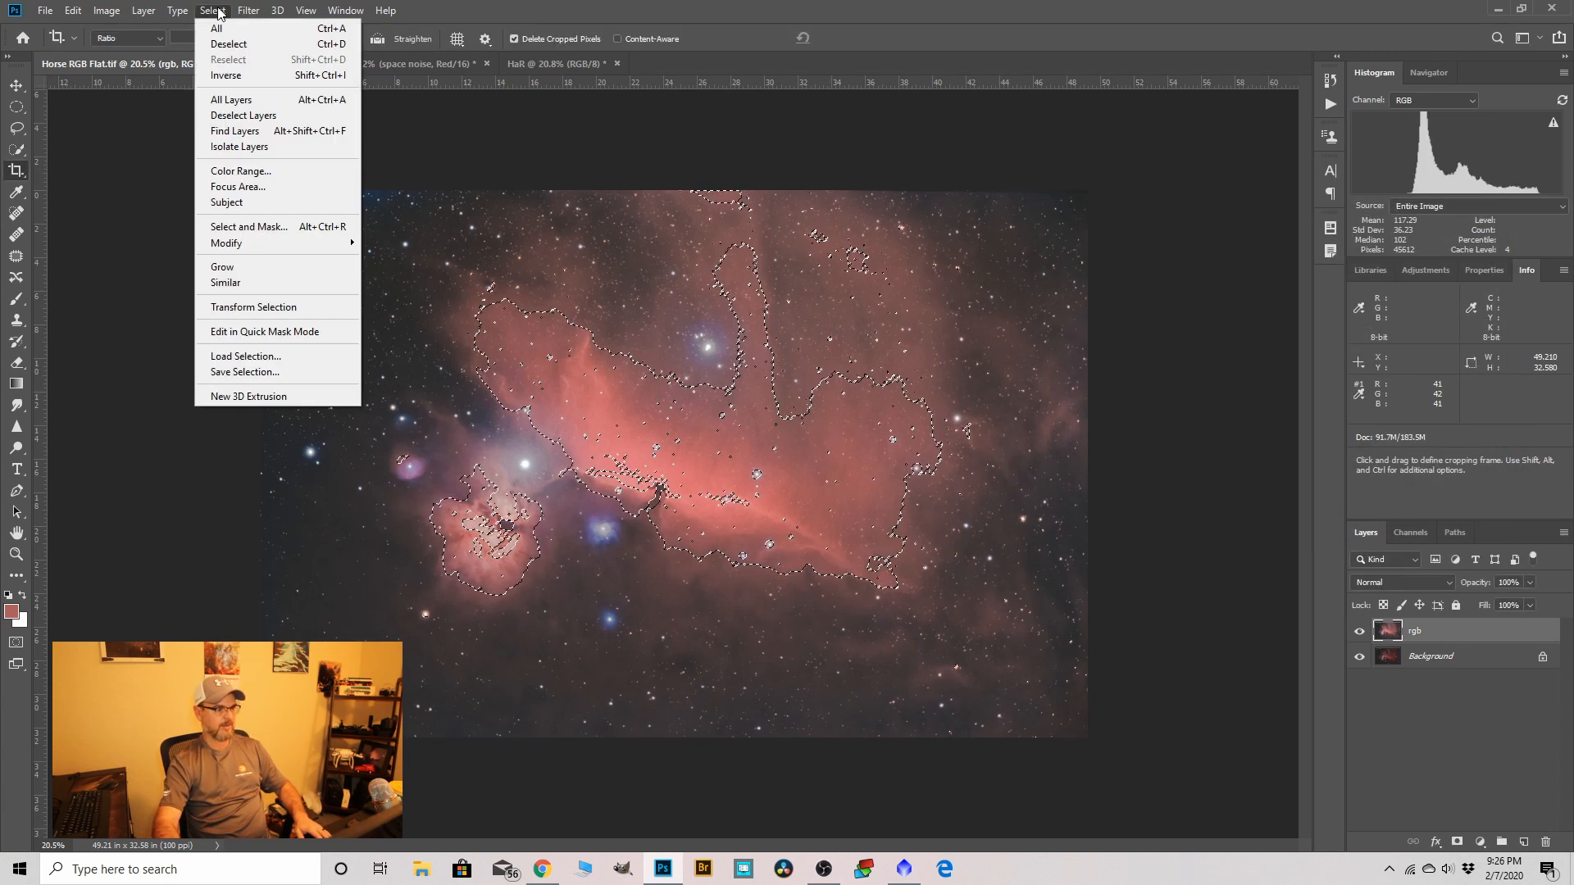
click(248, 227)
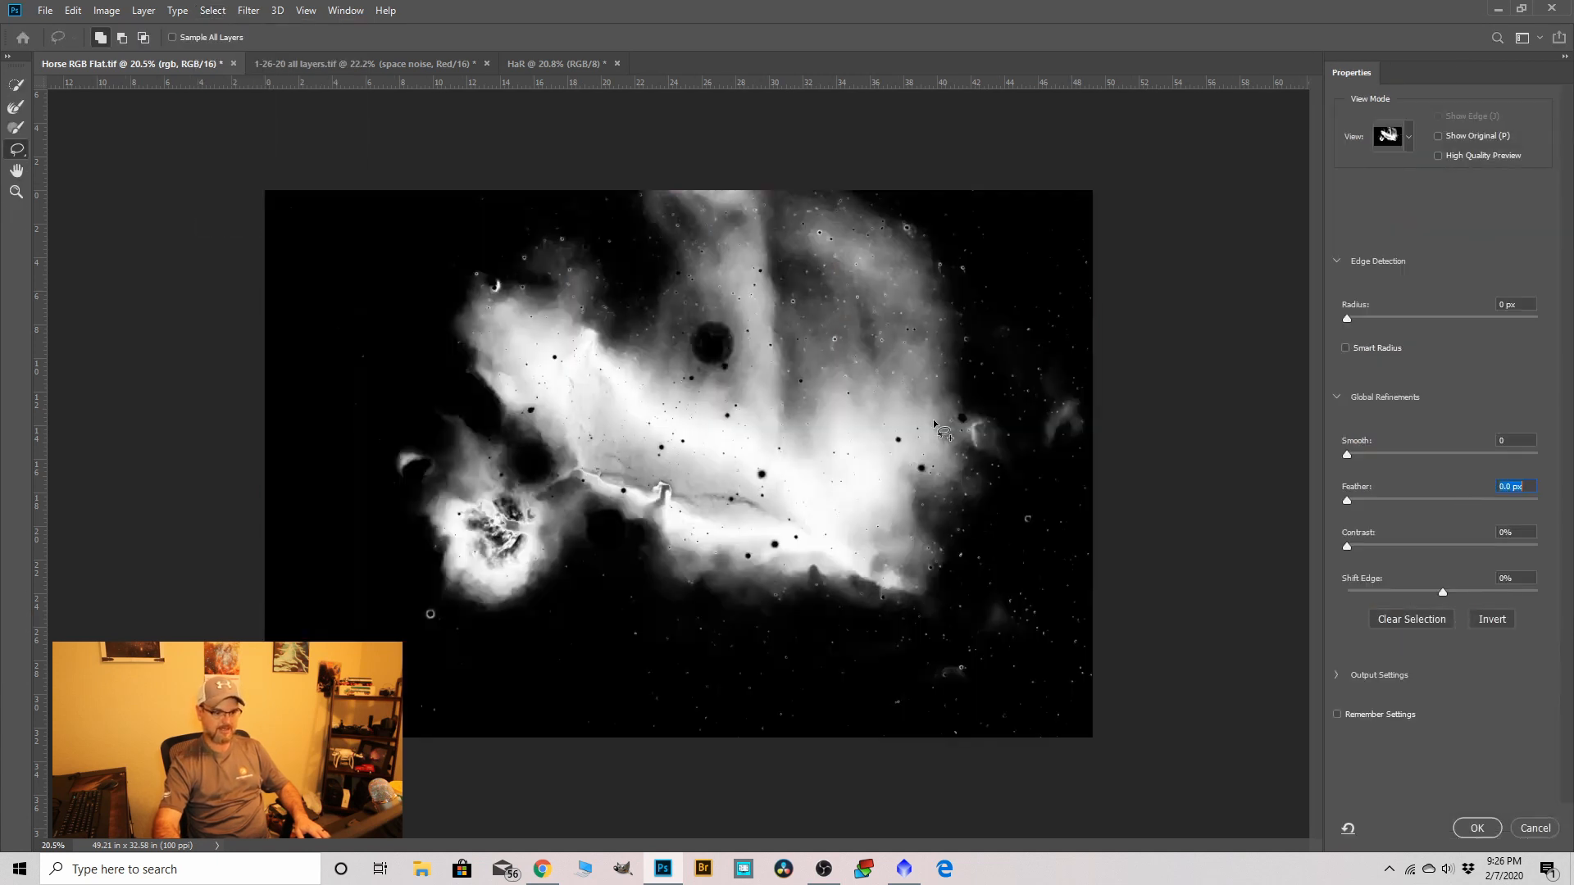
drag(1346, 499, 1443, 520)
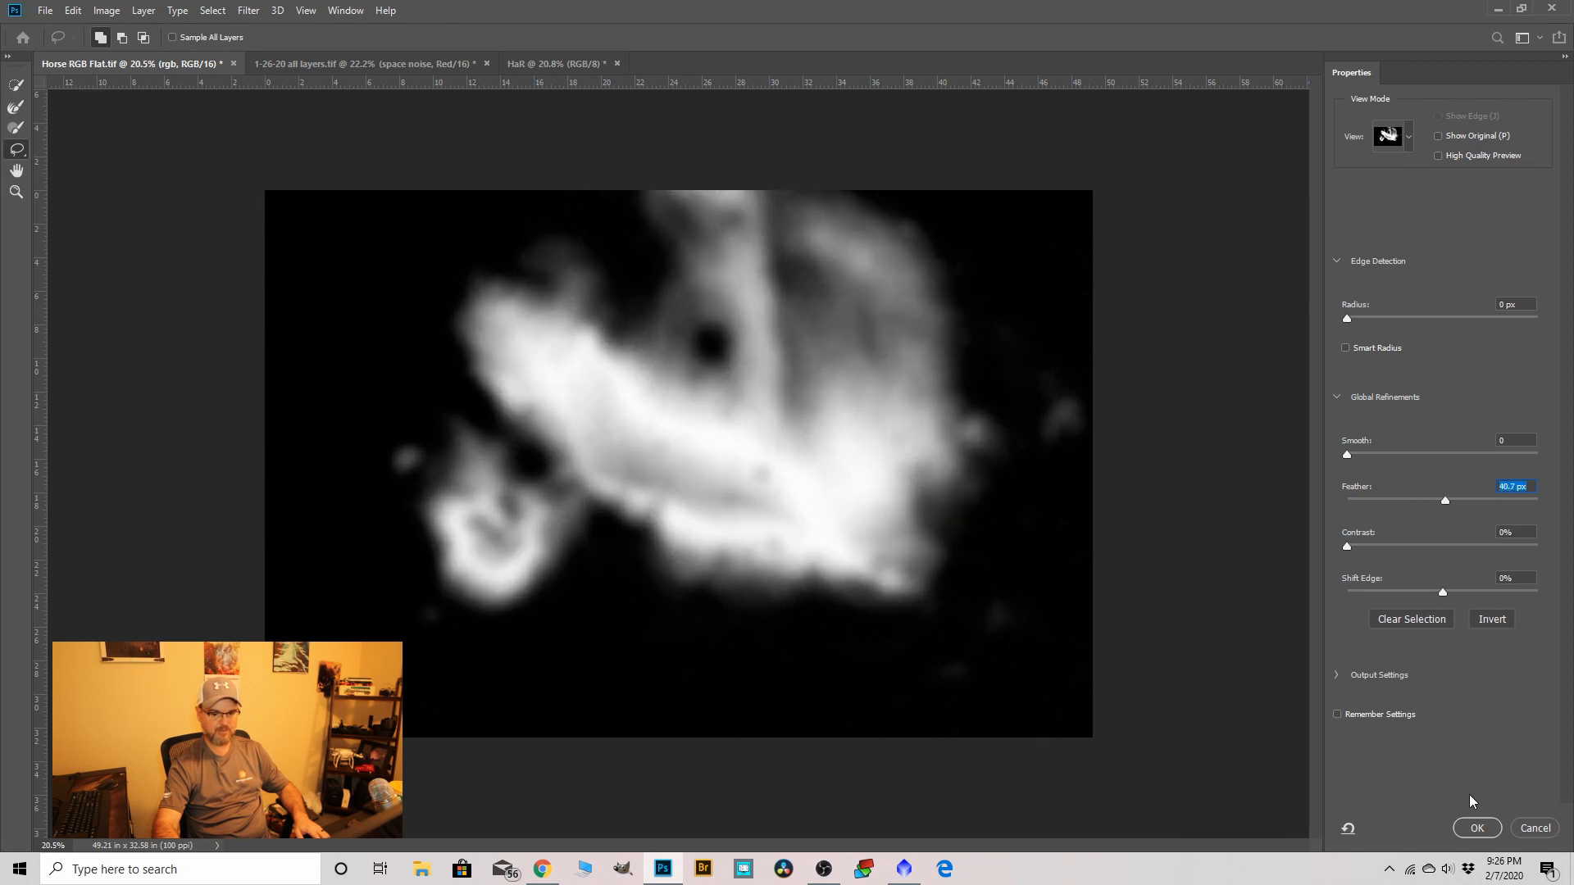
click(1476, 827)
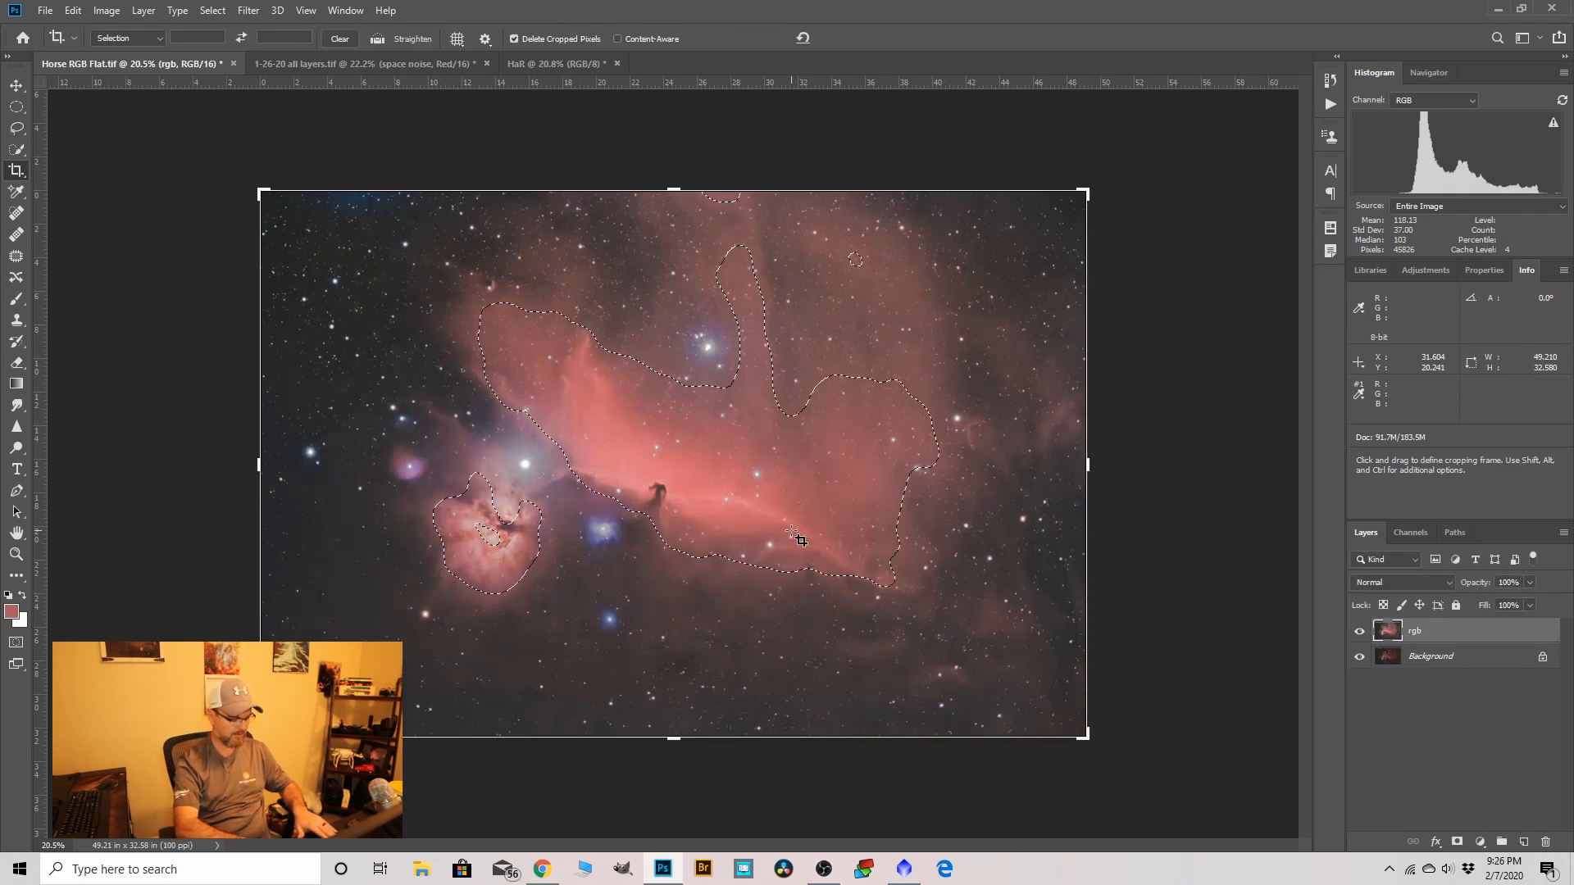
key(ctrl+j)
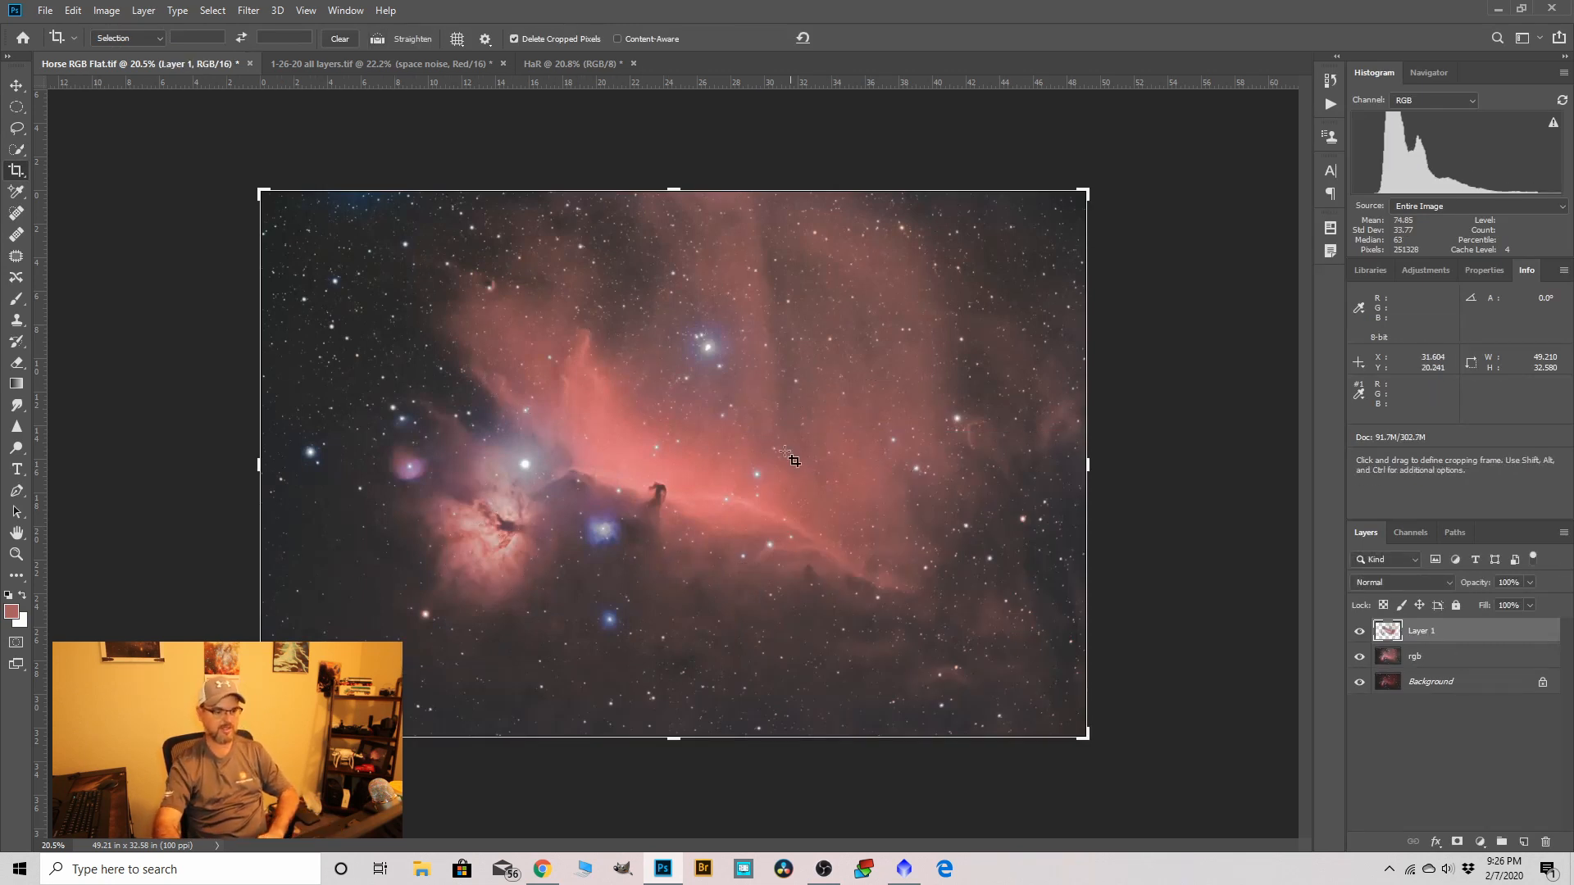
Apply Selective Color to the Neutrals of Layer 1 with Cyan -38%, Magenta +14% and Yellow +9%.
click(106, 12)
mouse_move(127, 54)
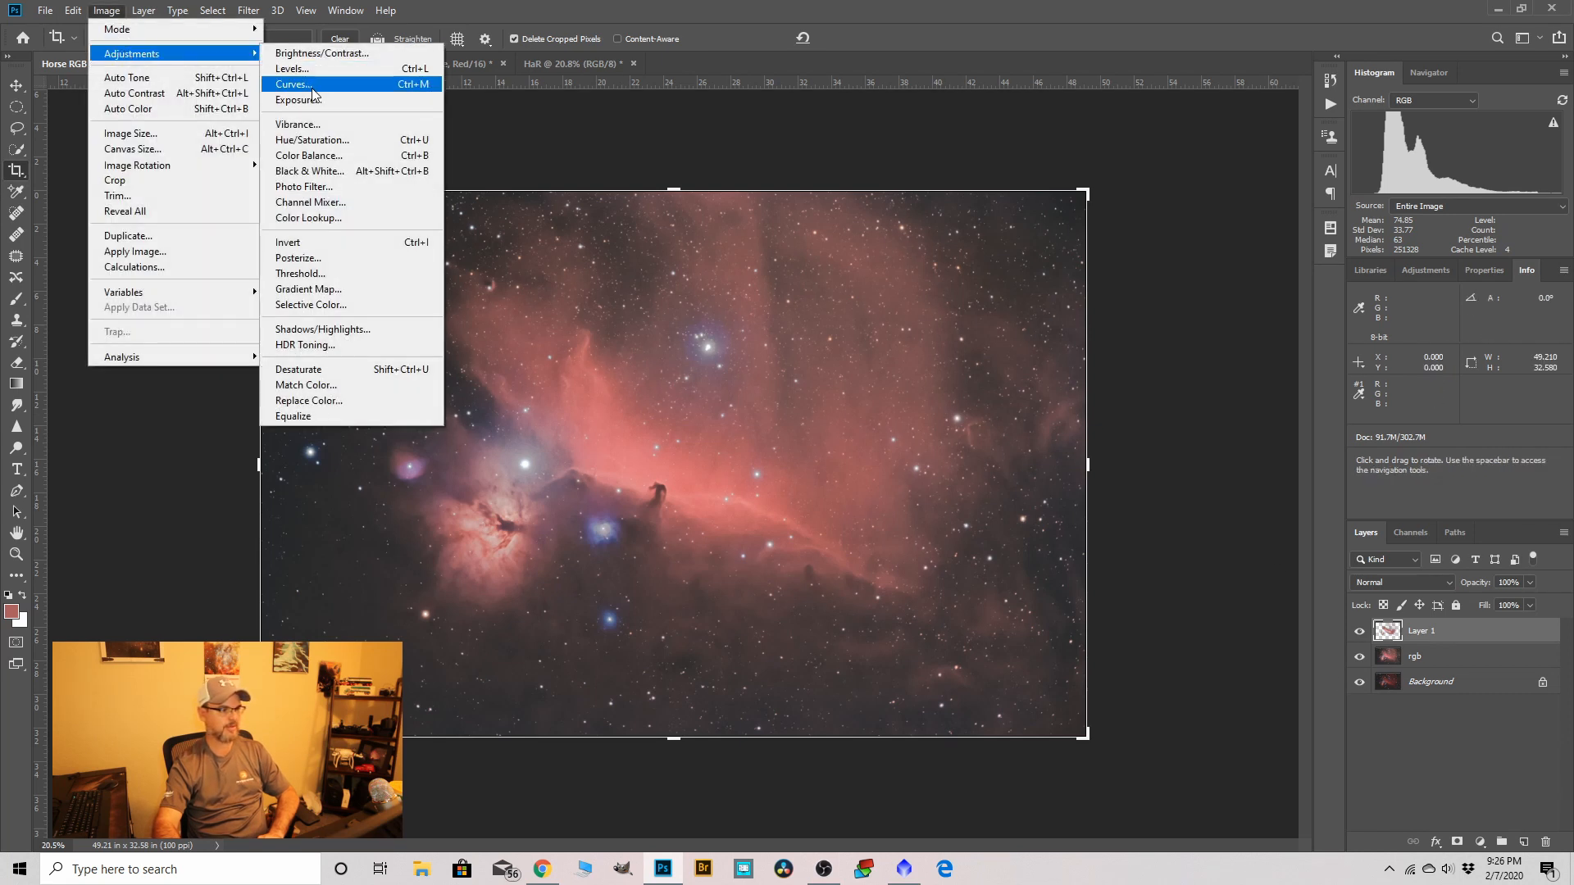
click(314, 304)
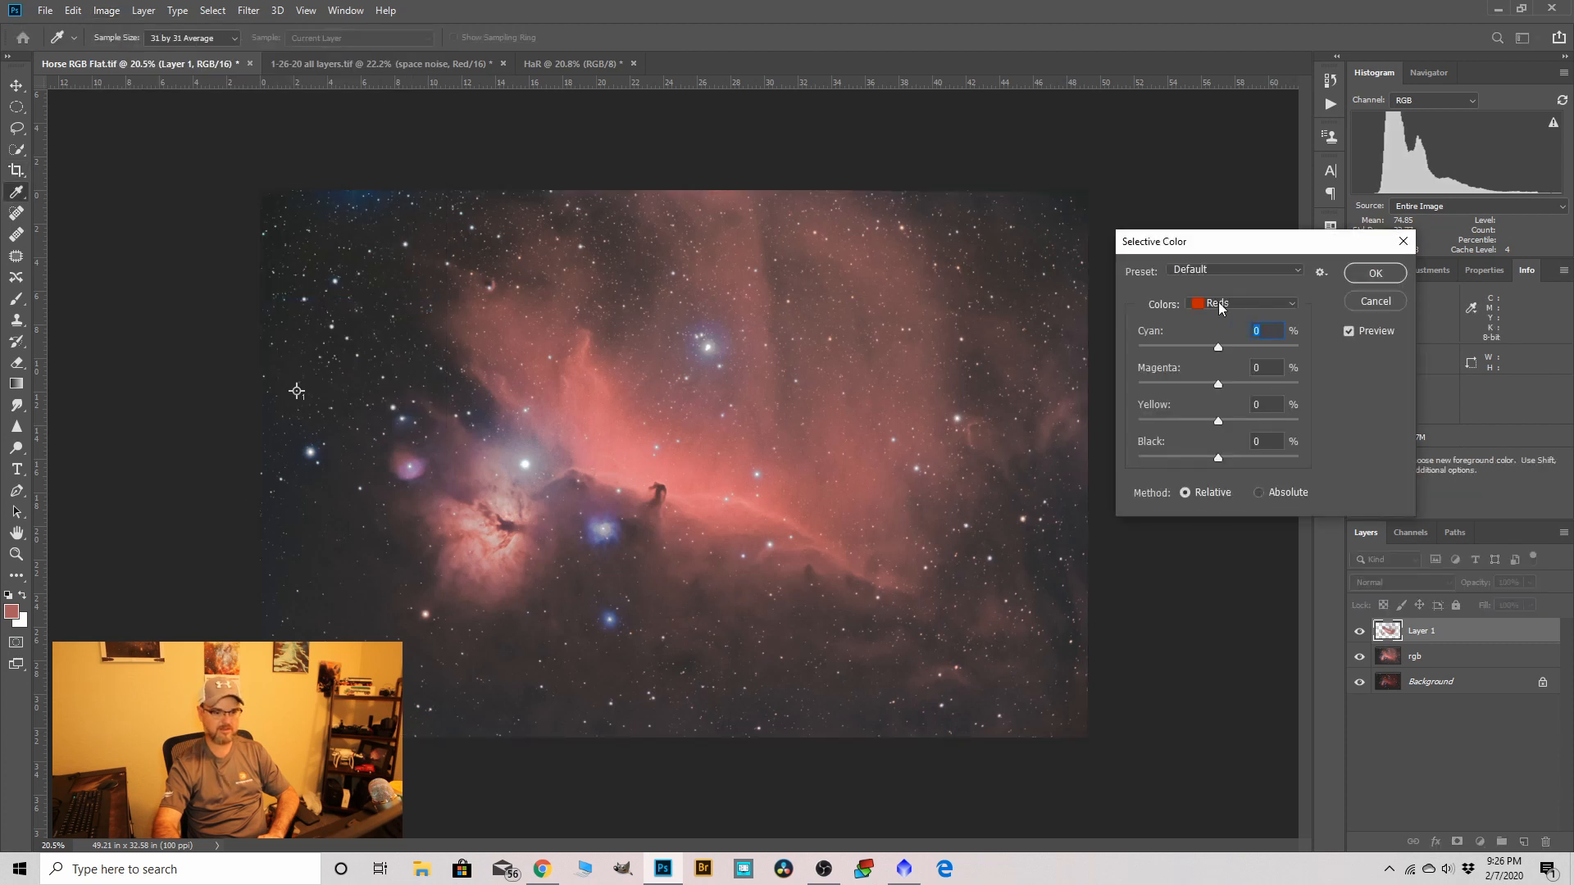
click(1295, 301)
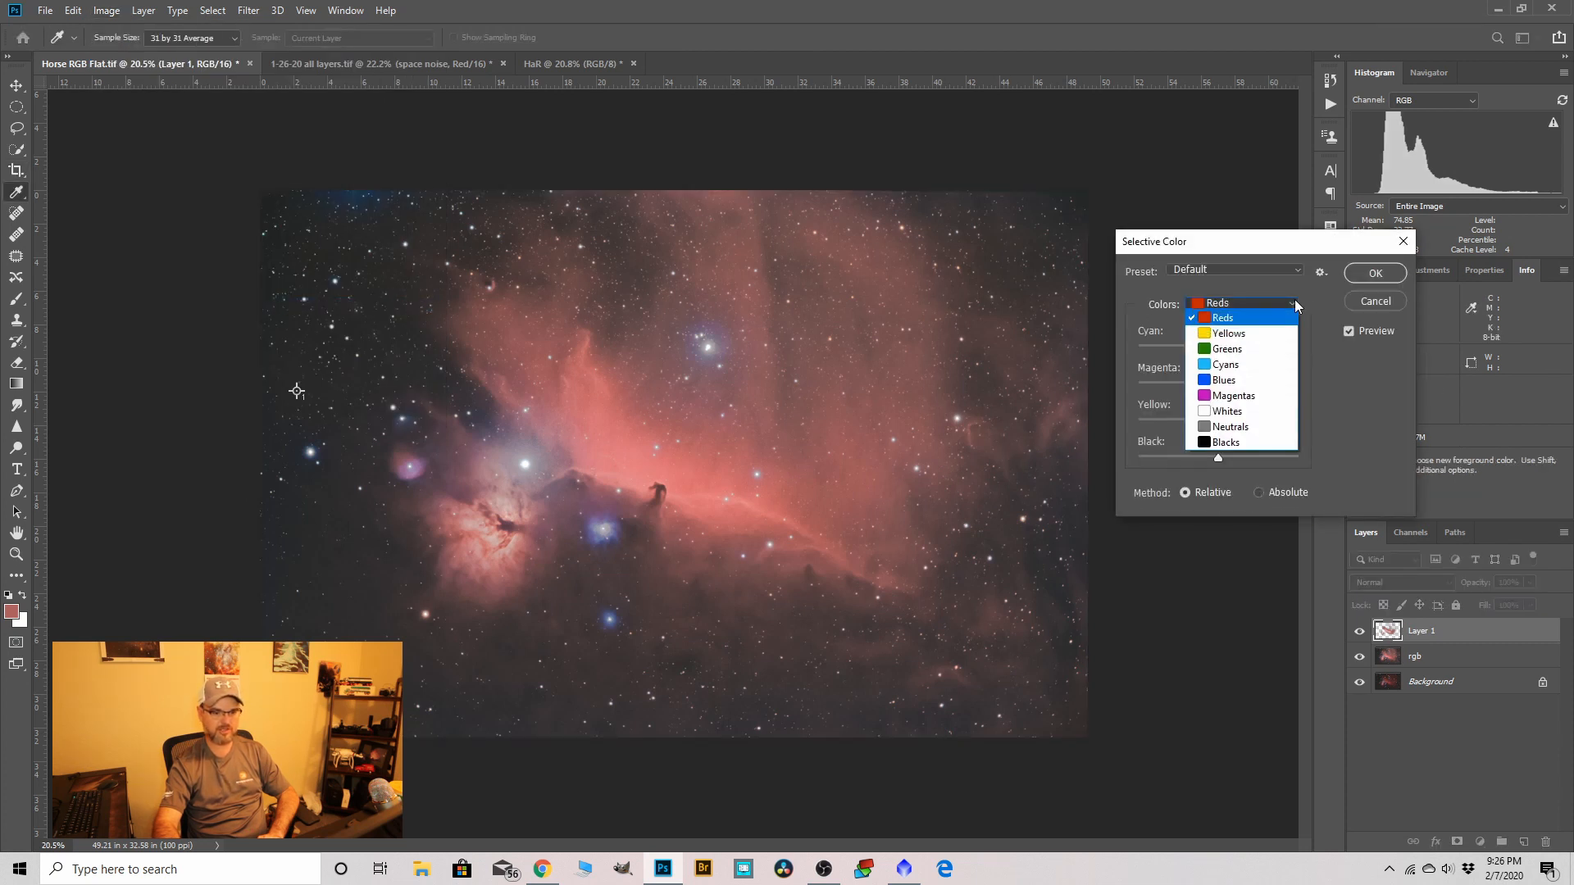
click(1231, 427)
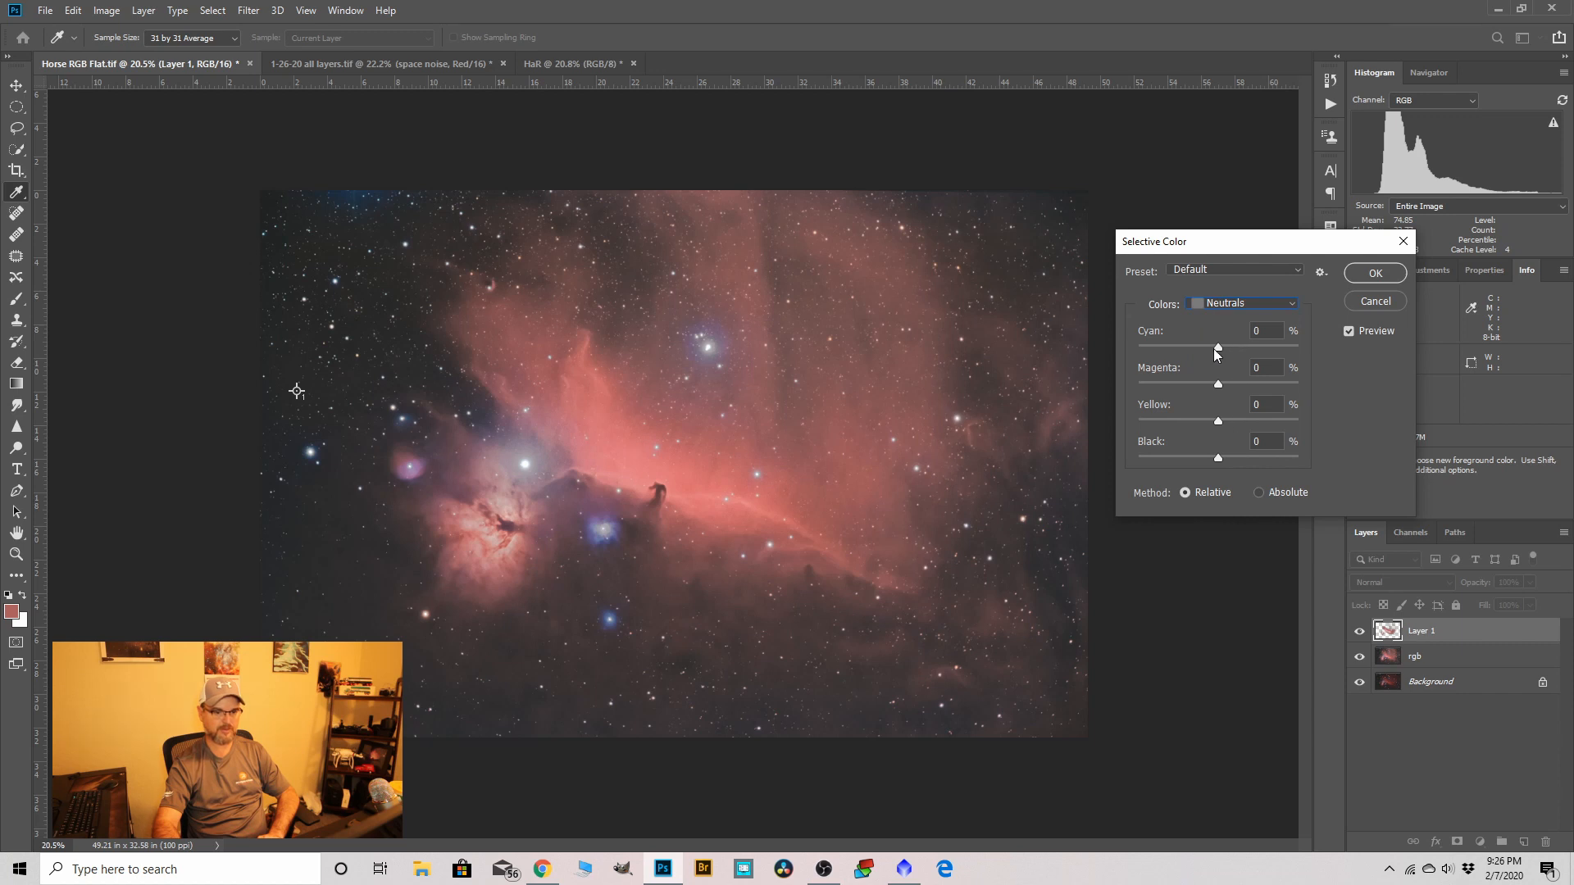
drag(1217, 346, 1217, 385)
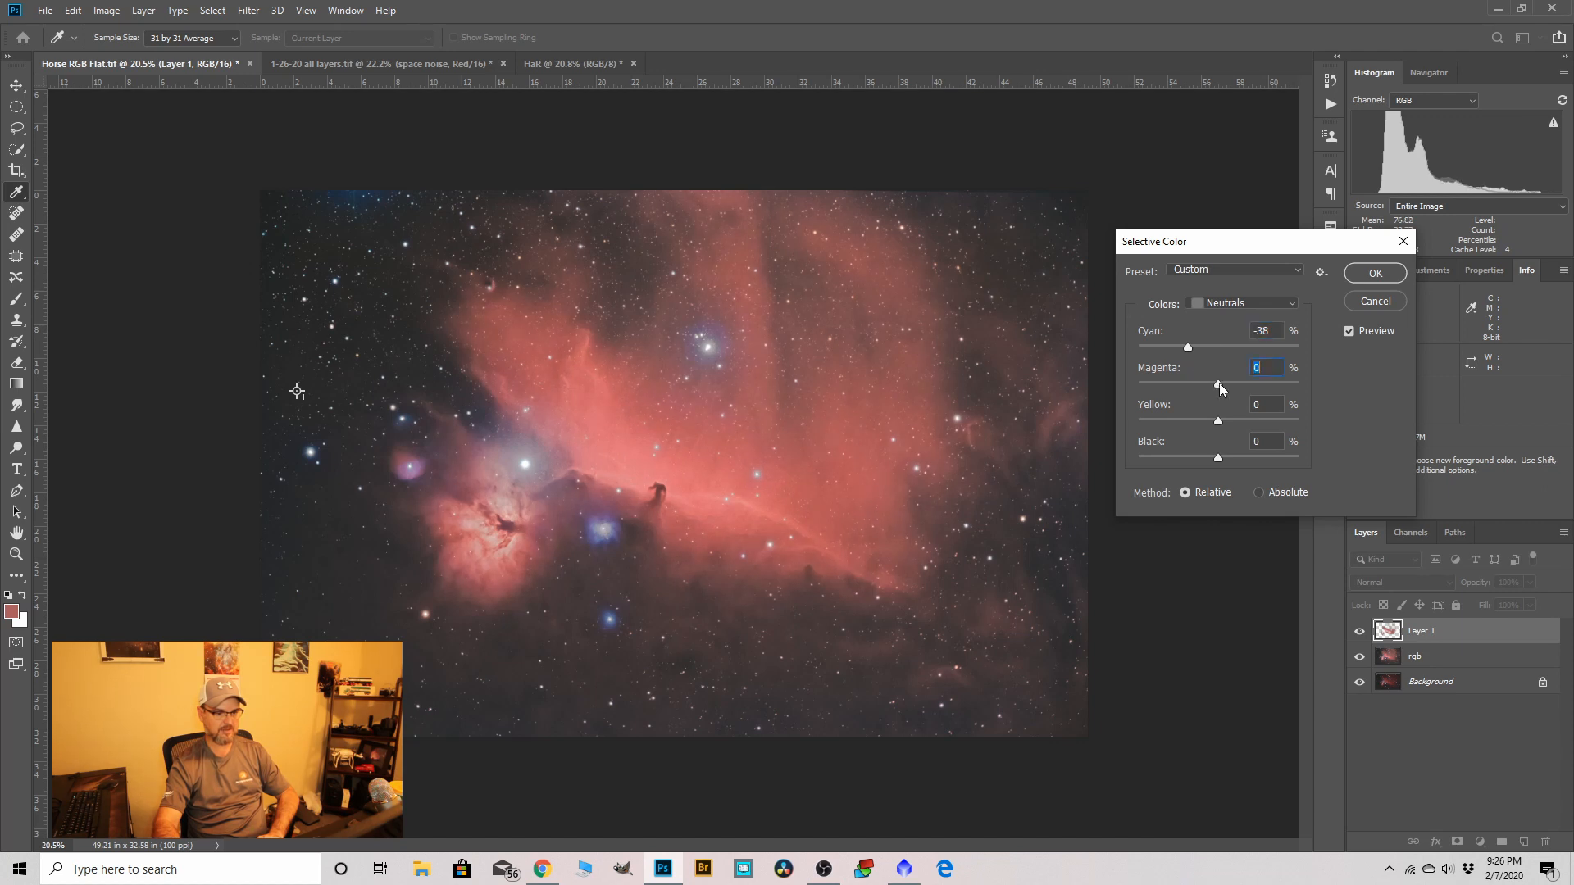
drag(1221, 420, 1229, 421)
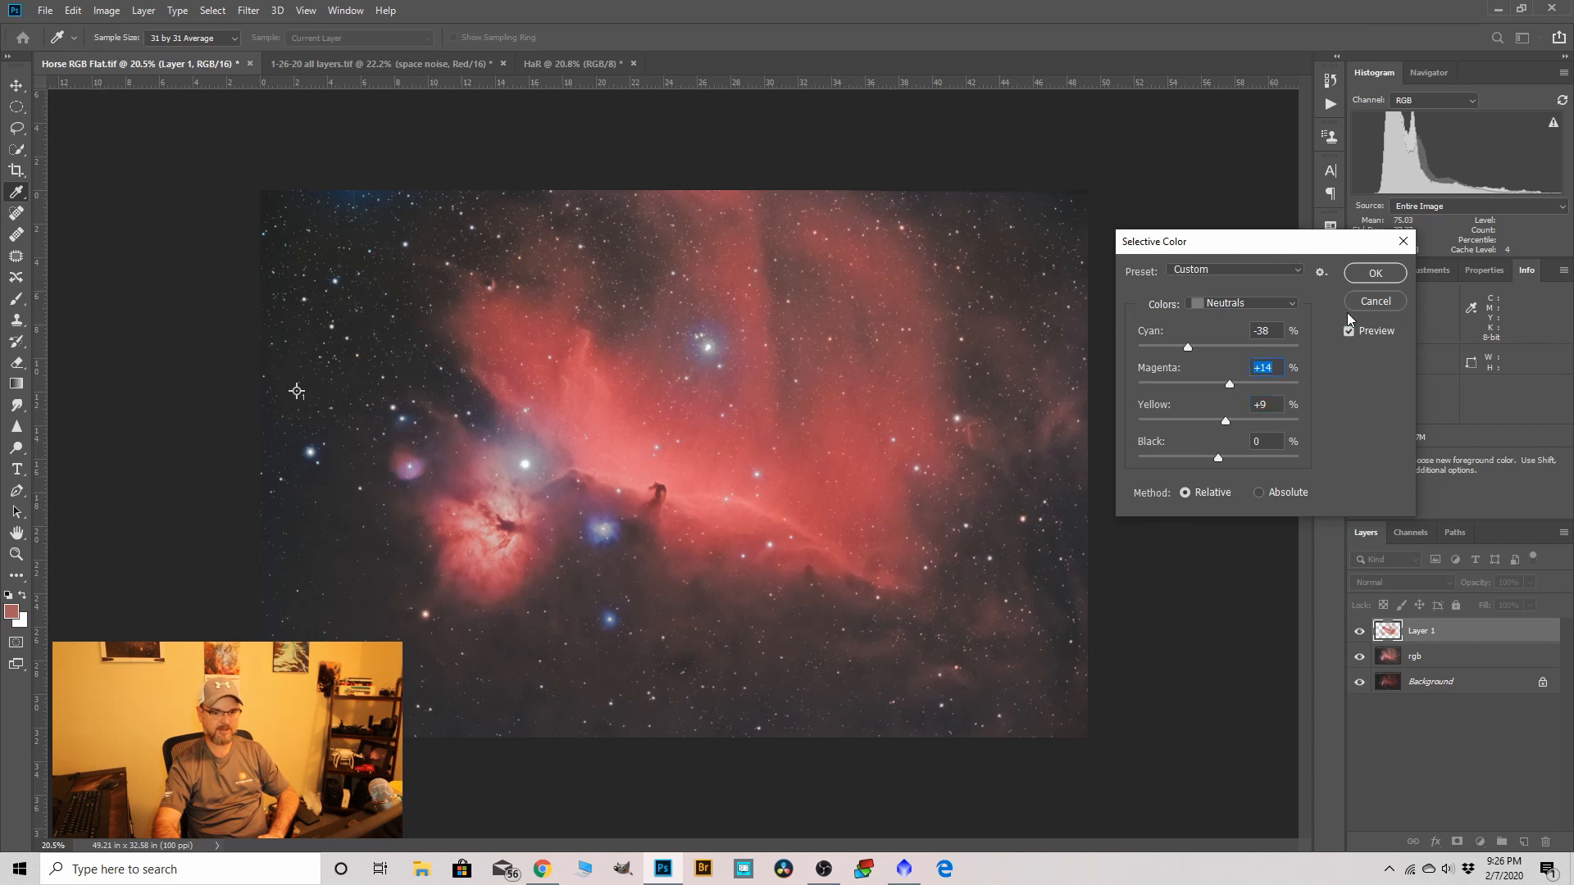
click(1374, 273)
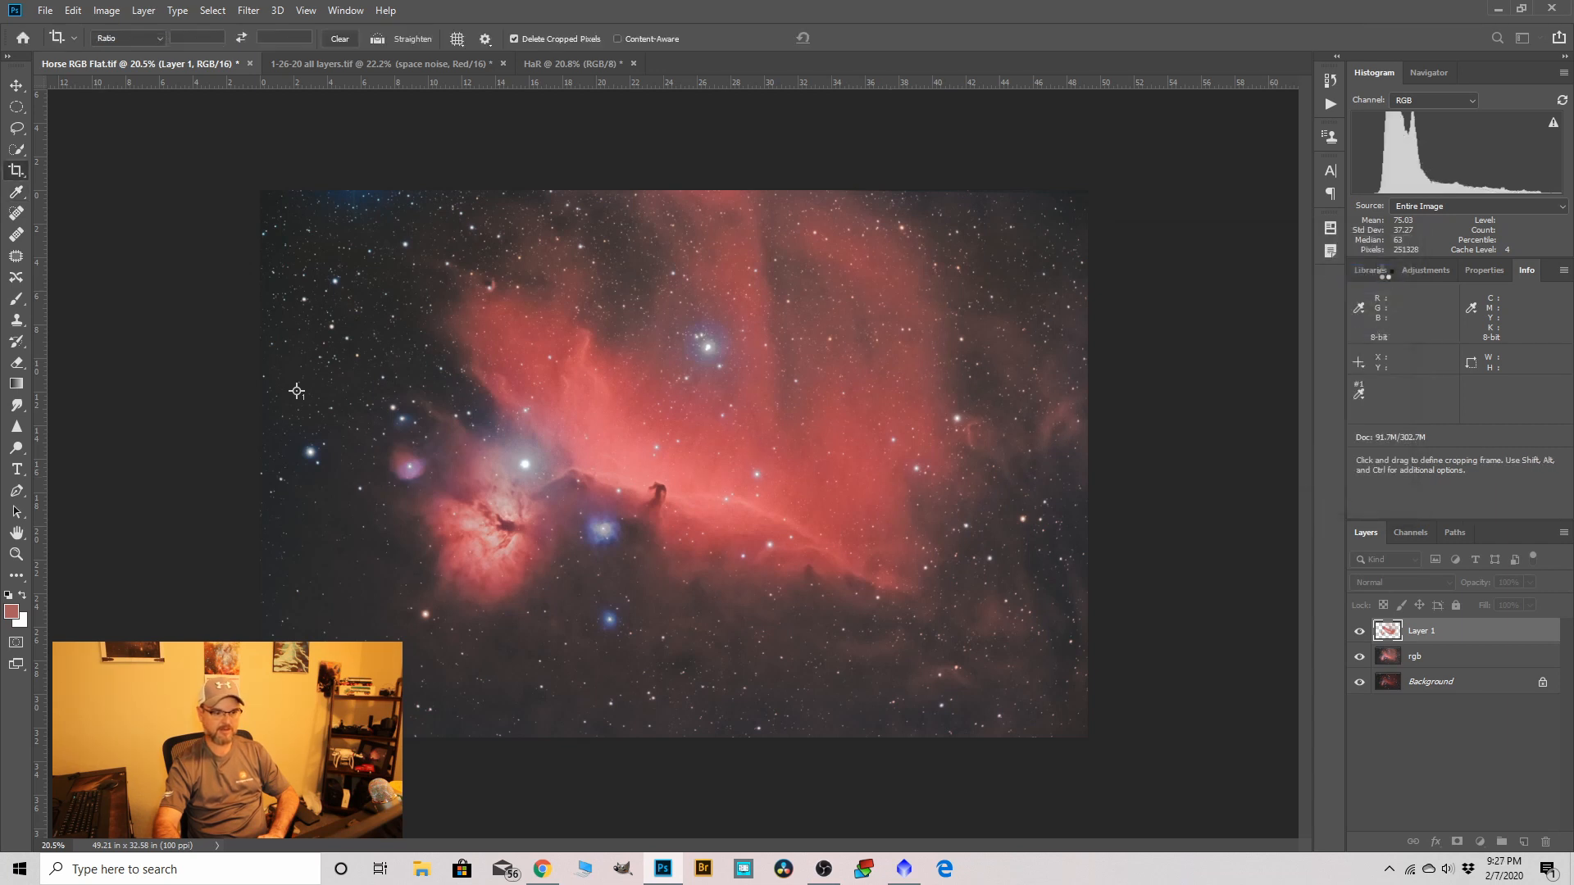
key(c)
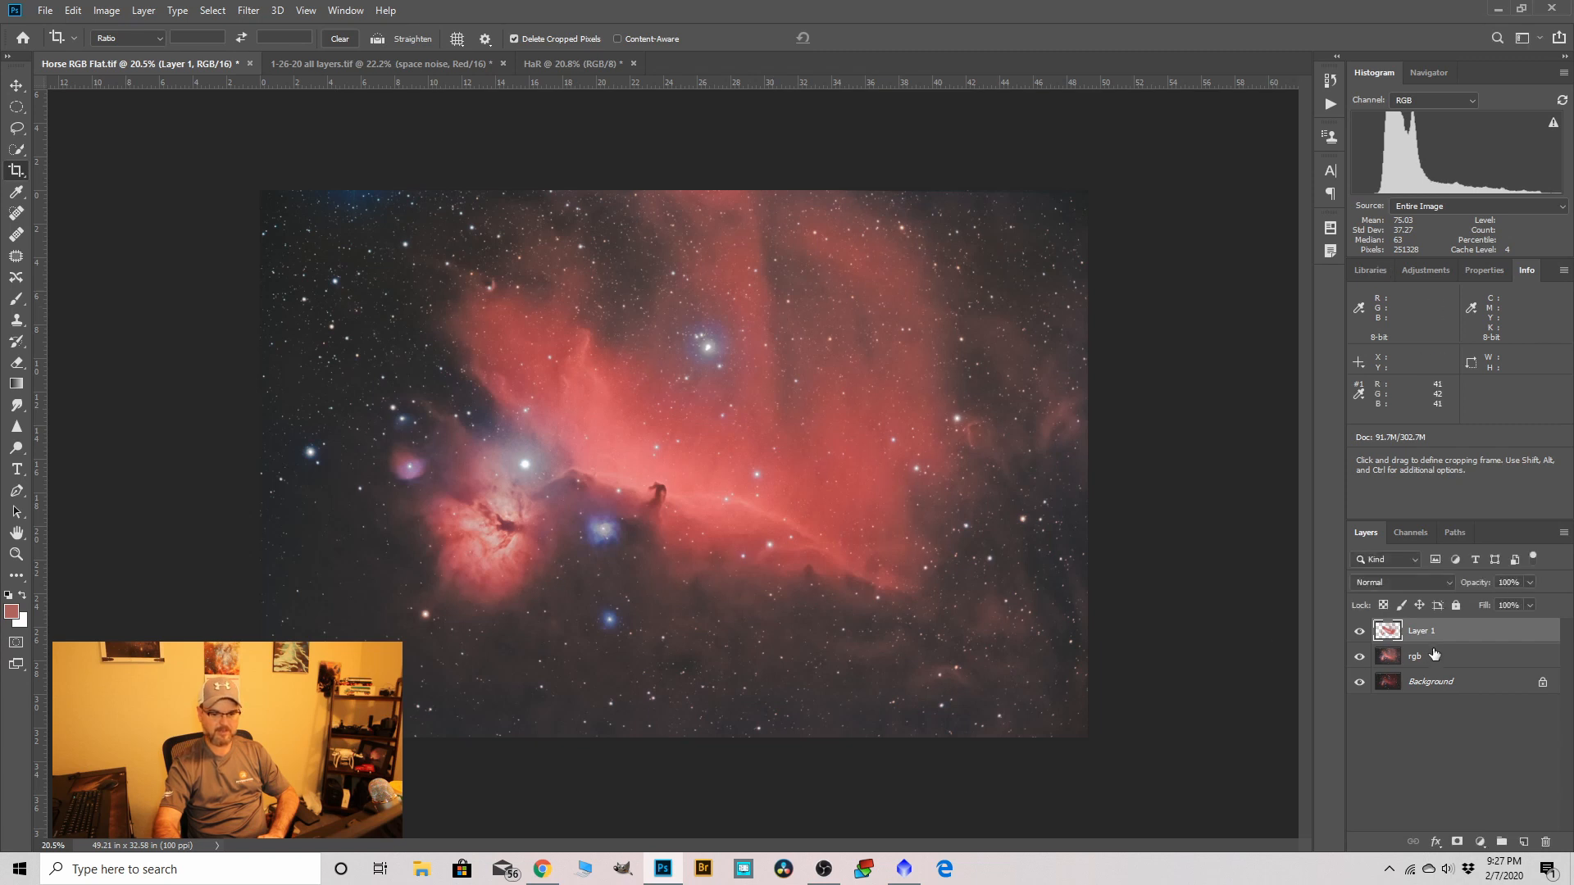
Duplicate Layer 1 and blend the copy in Overlay mode at 25% opacity.
drag(1431, 636, 1523, 842)
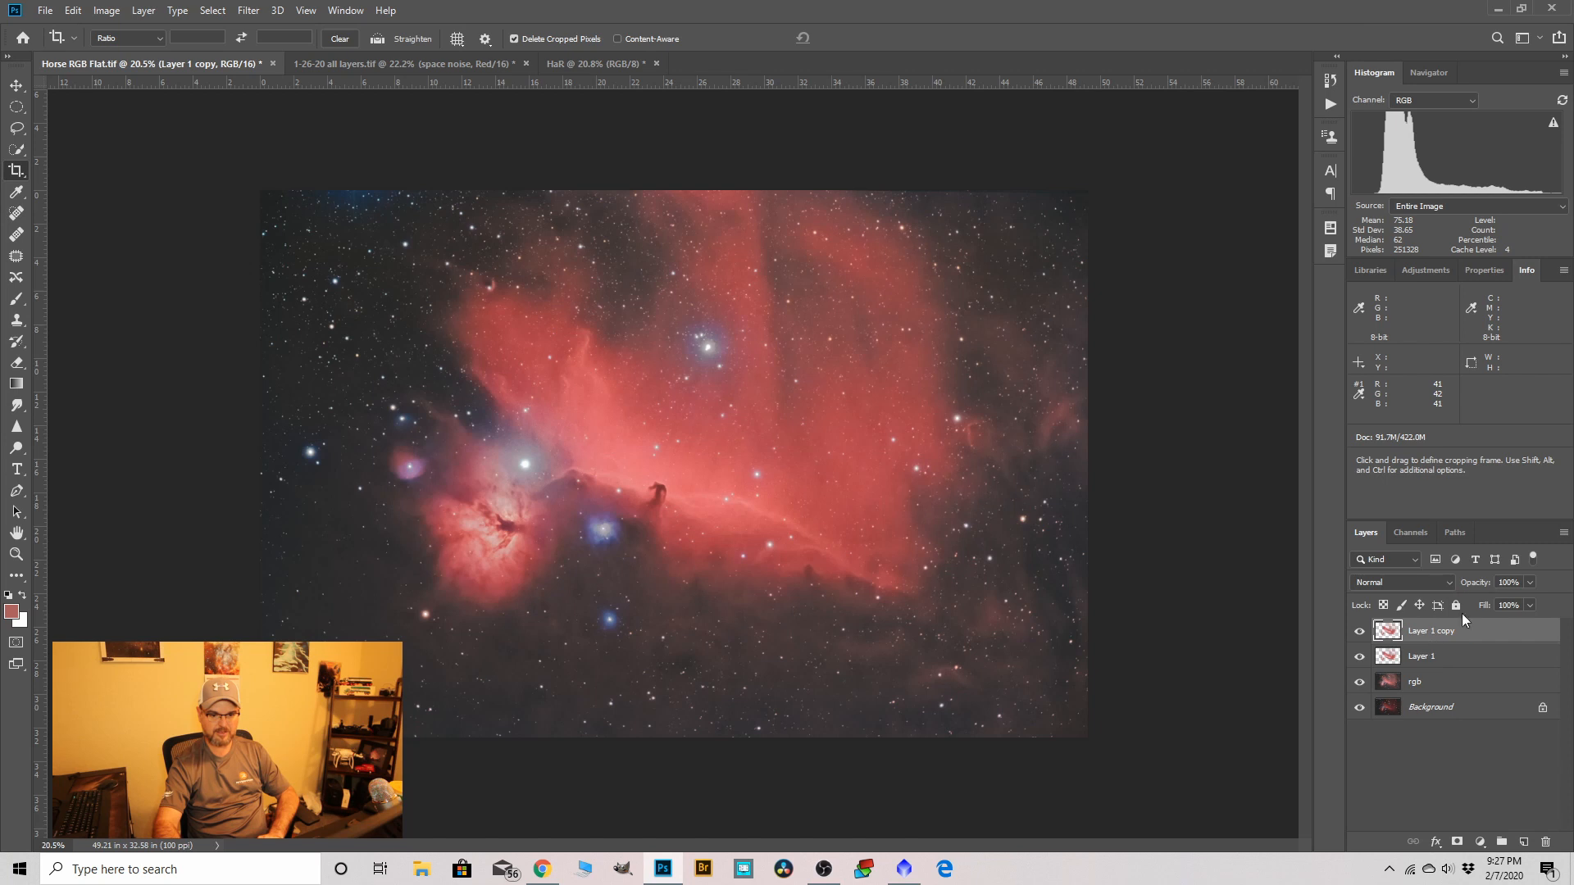
click(1448, 583)
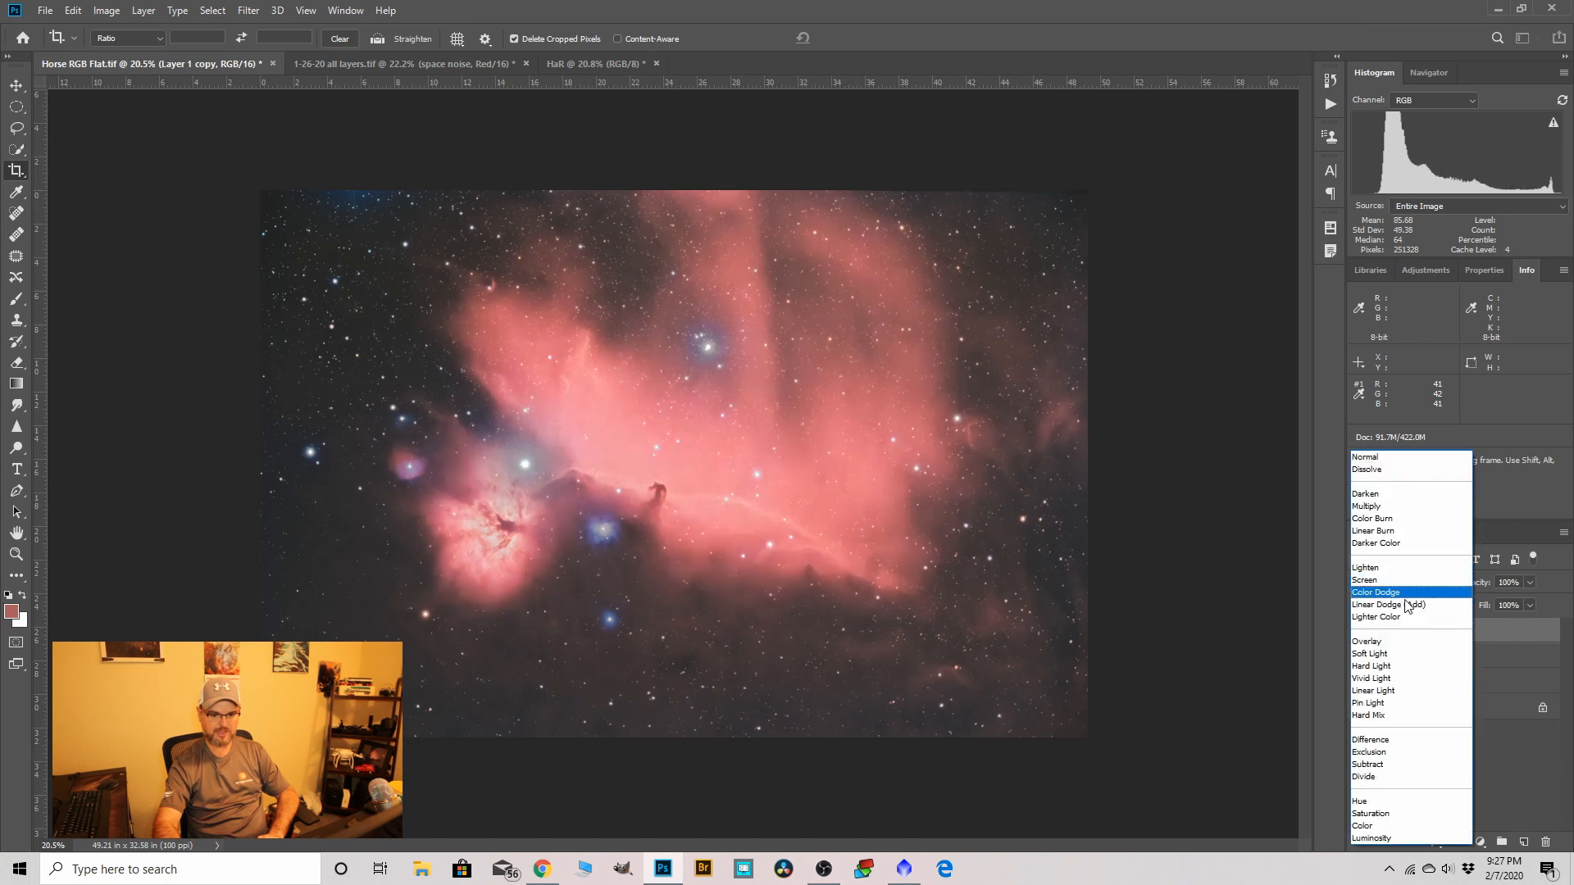
click(1385, 642)
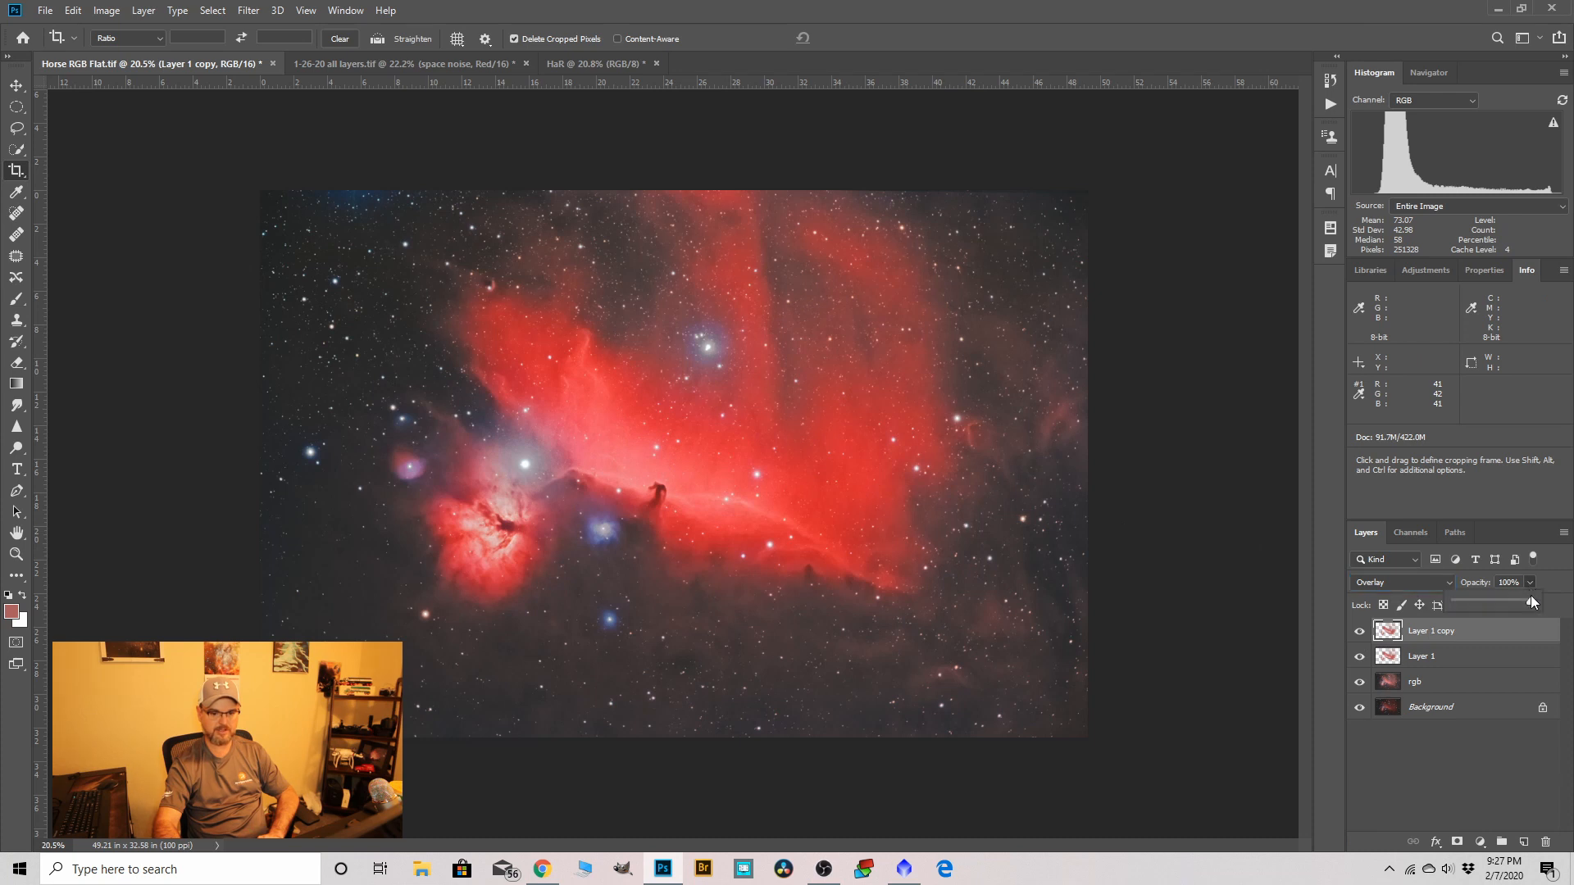
drag(1529, 603, 1464, 605)
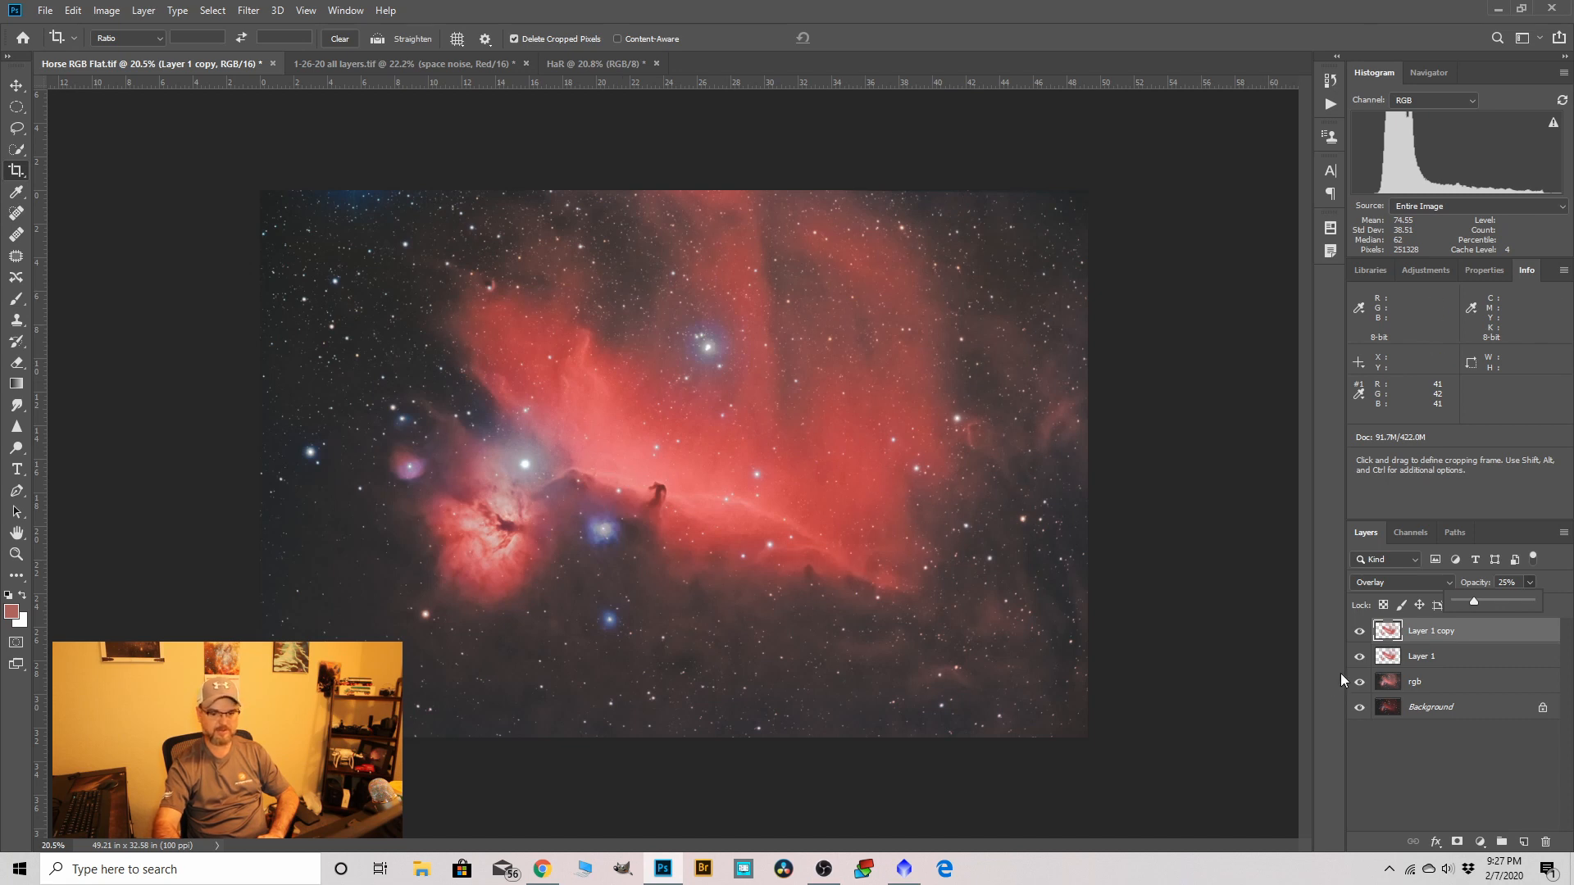
Merge the Layer 1 copy, Layer 1 and rgb layers into one layer and duplicate the merged layer.
click(1432, 638)
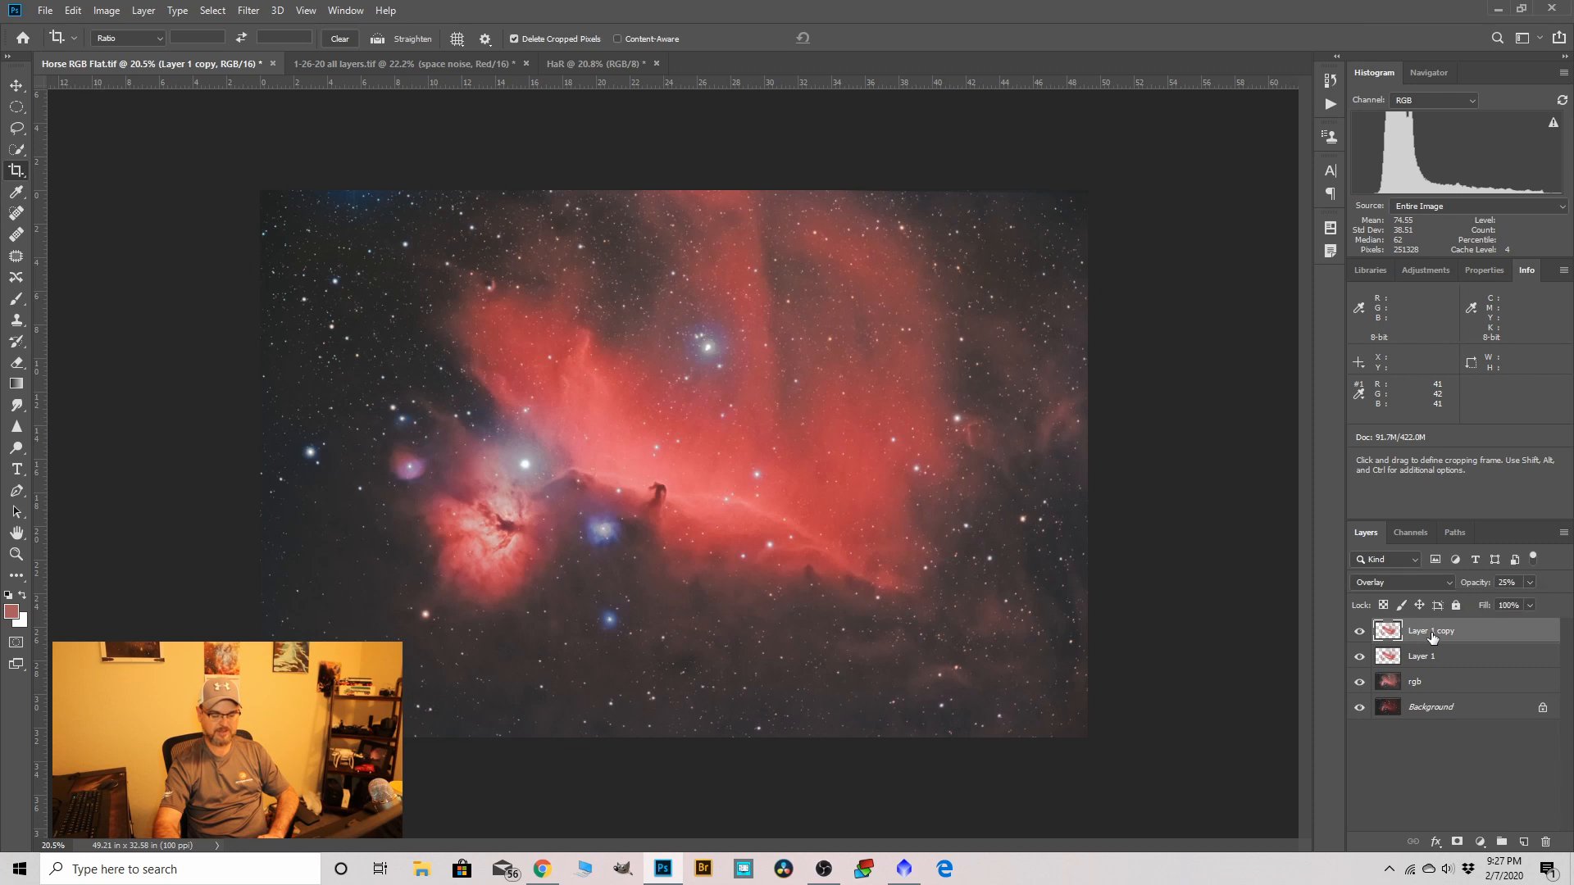
click(1436, 686)
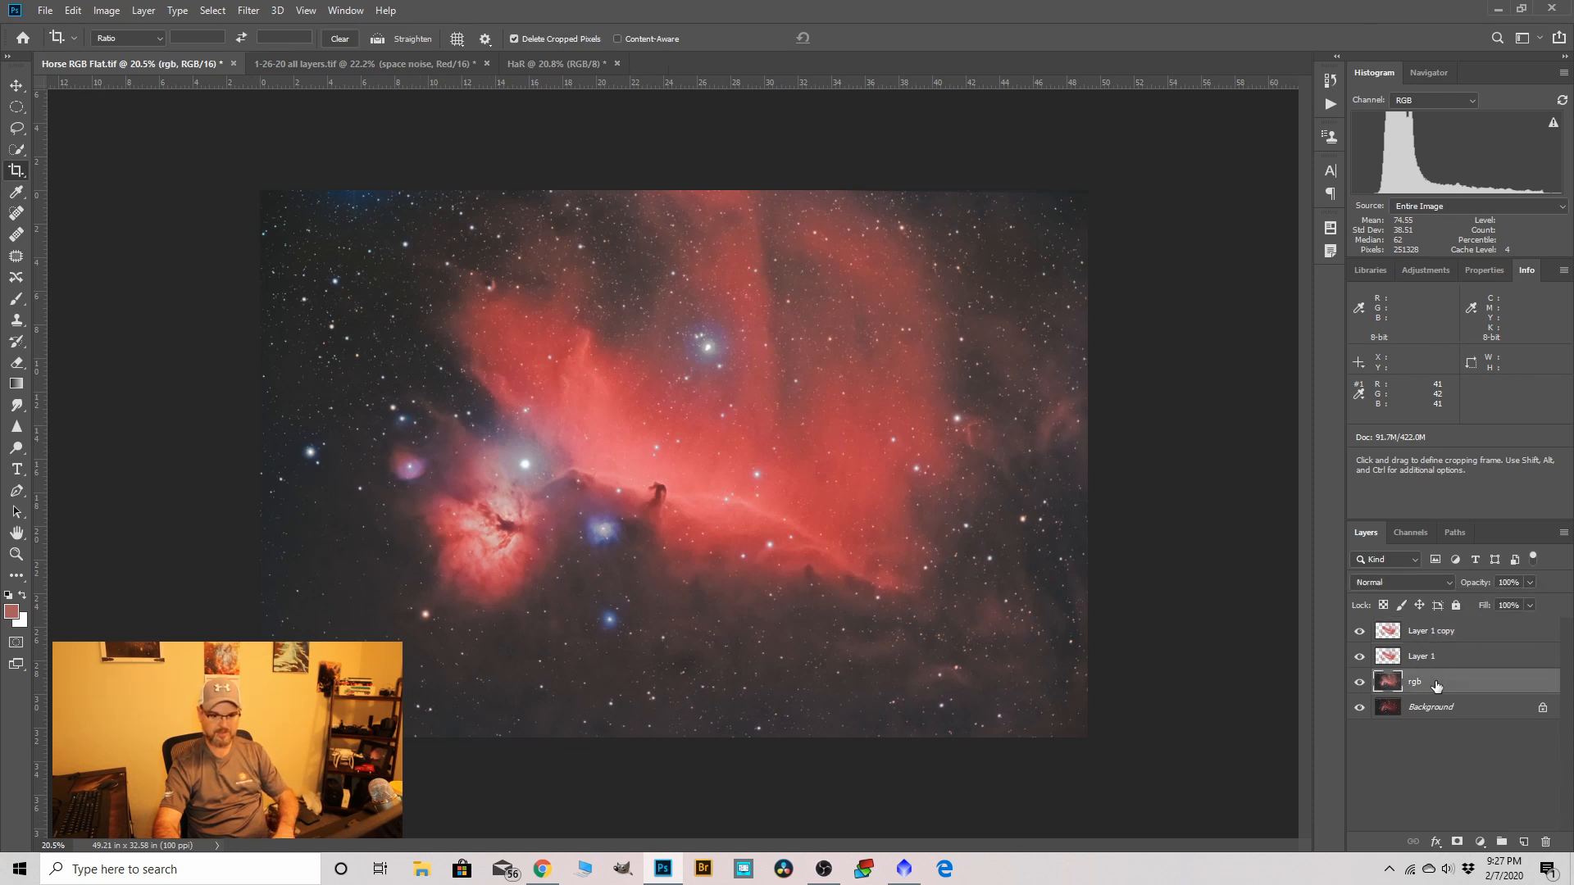
click(1436, 634)
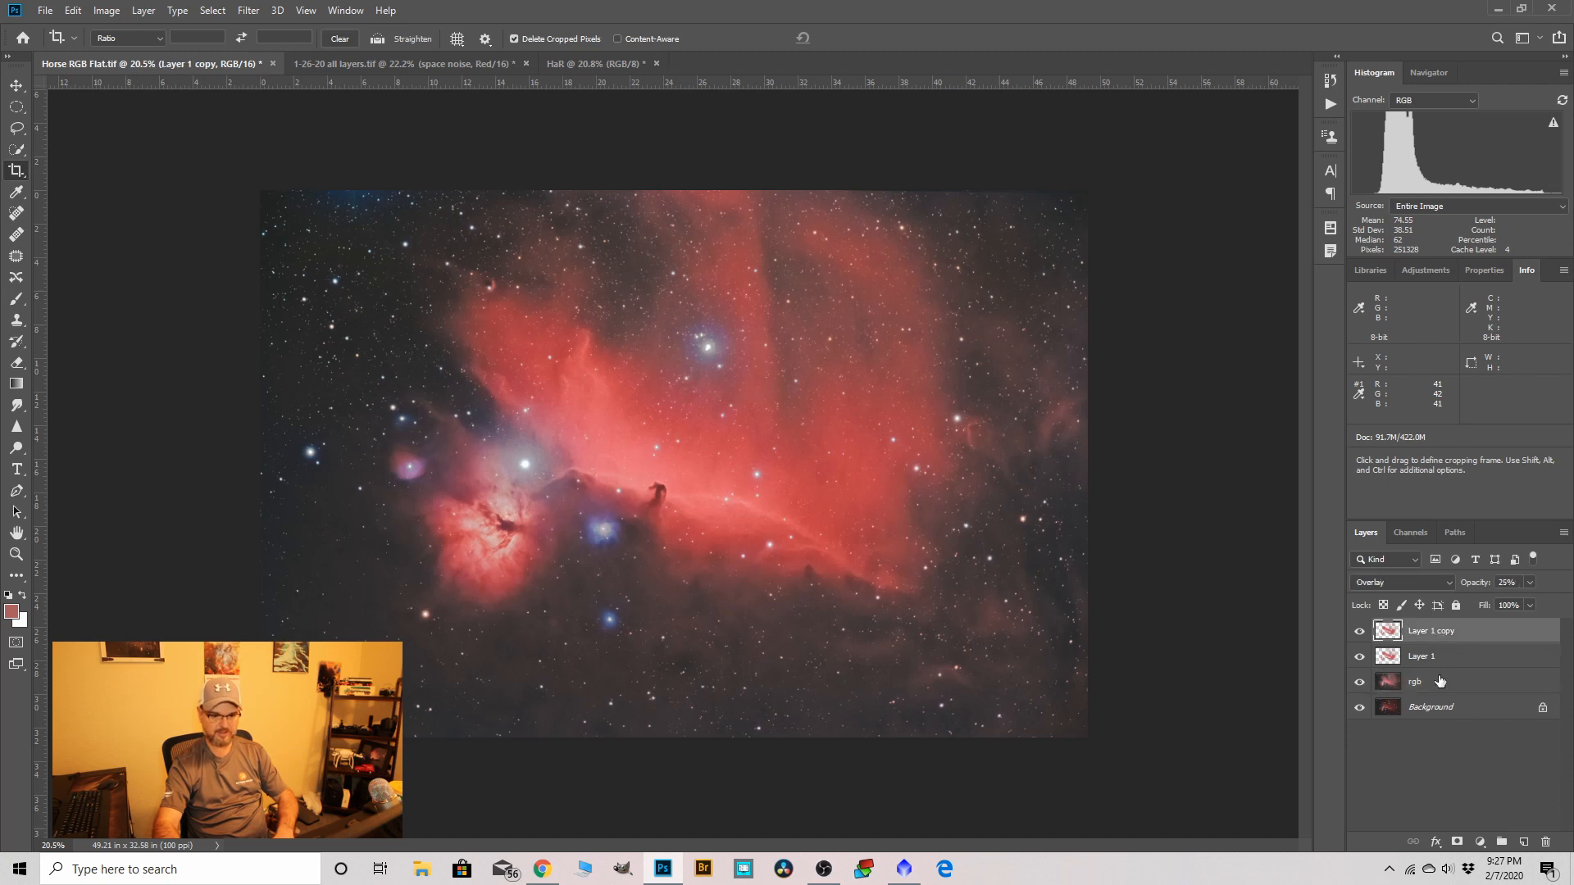
shift+click(1426, 683)
right_click(1425, 682)
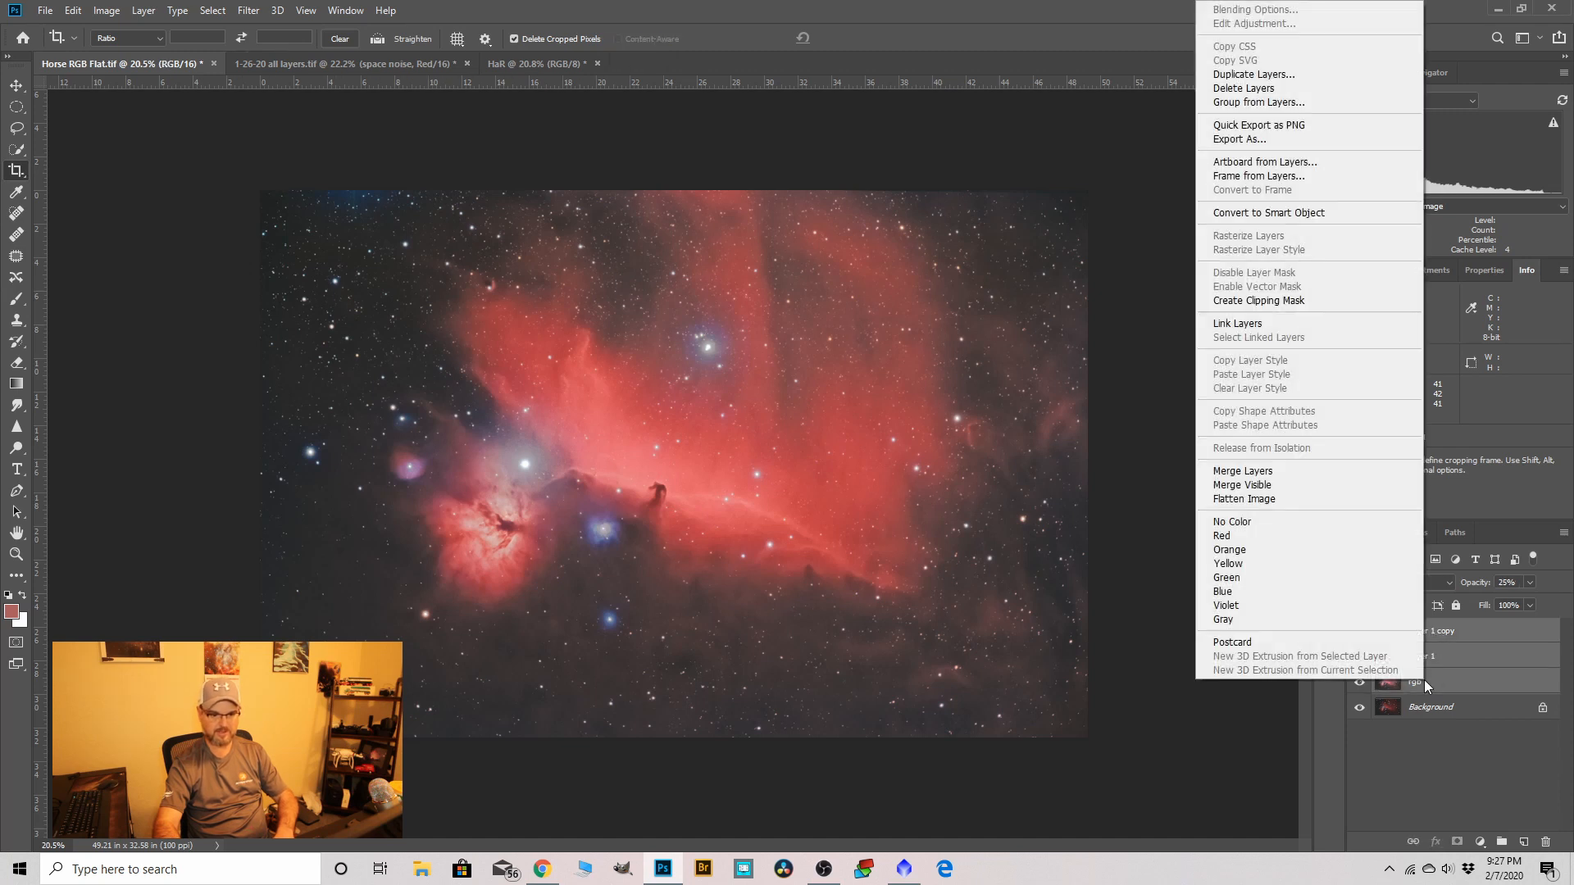
click(1262, 472)
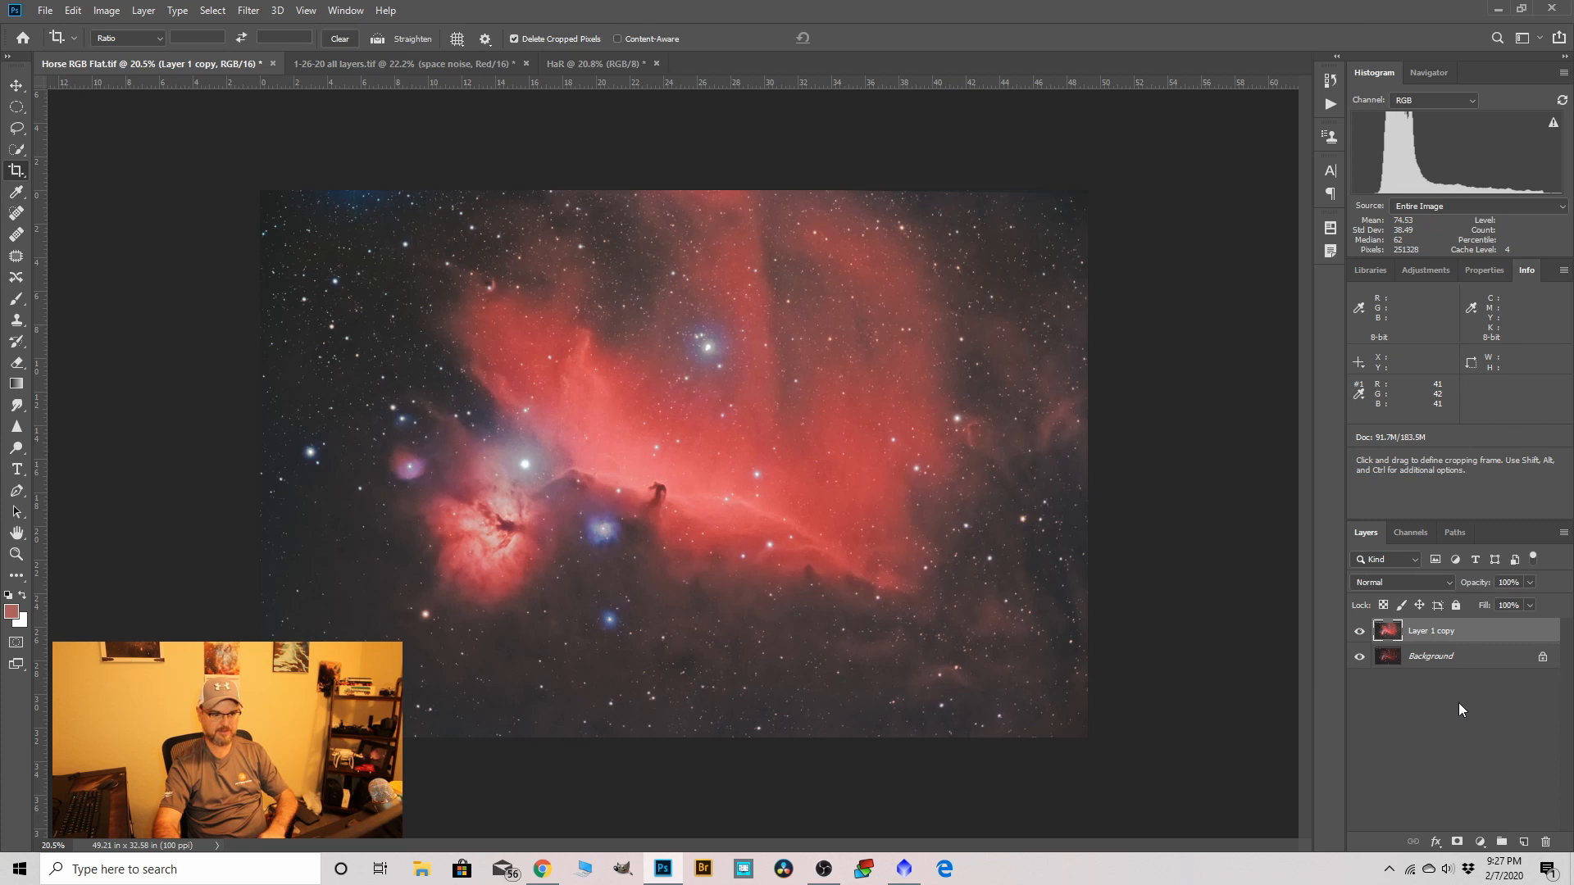
drag(1428, 636, 1523, 841)
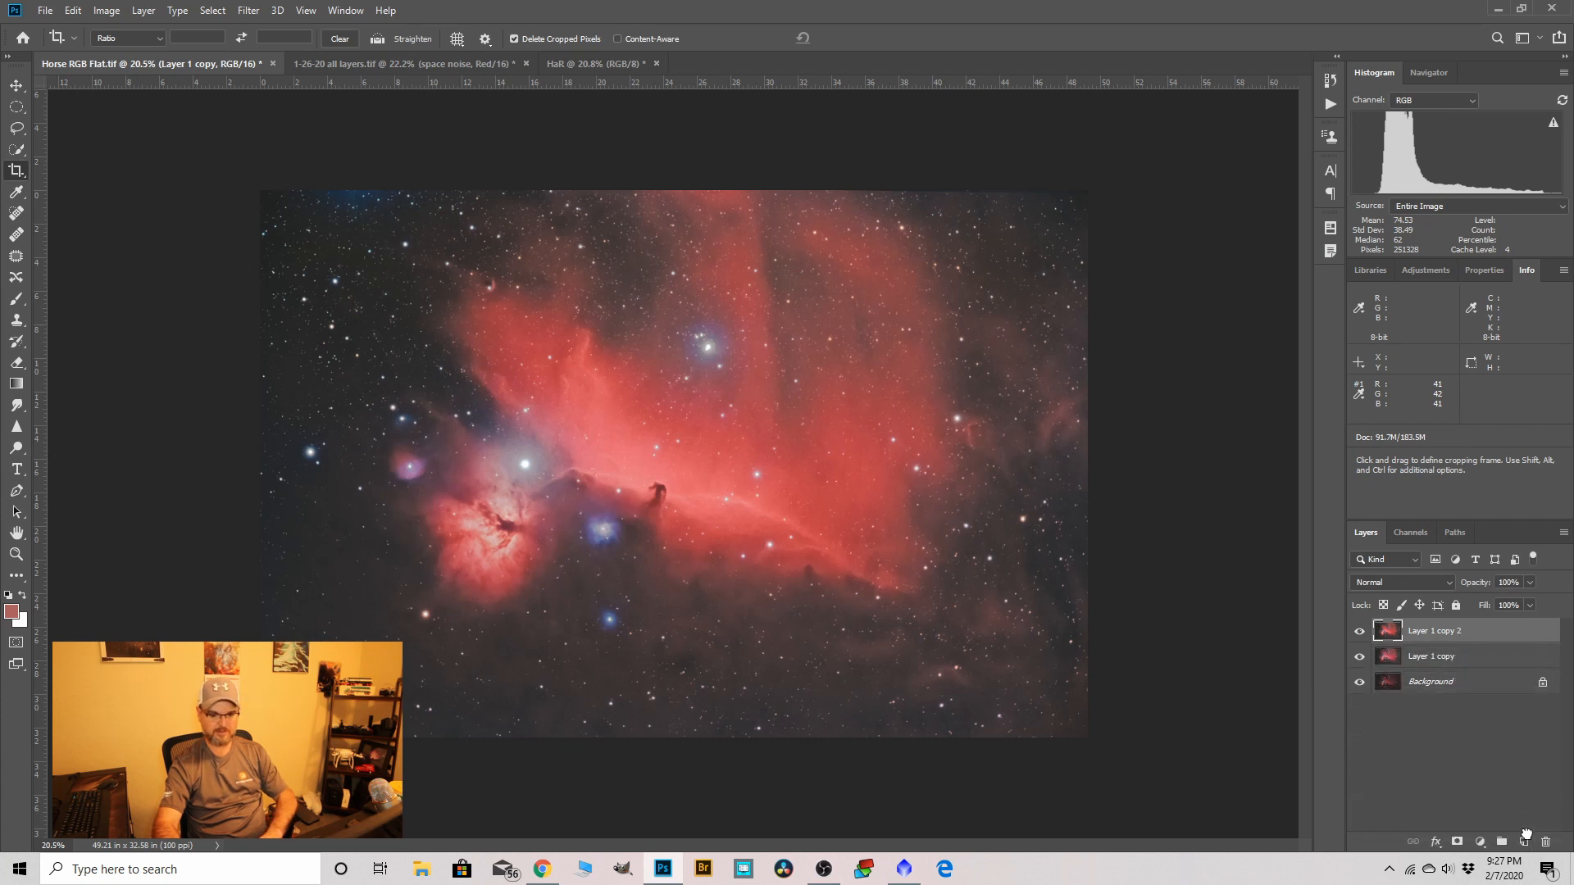
Select the bright red nebula around the Horsehead by Color Range with sampled colors and a fuzziness of 70.
click(247, 12)
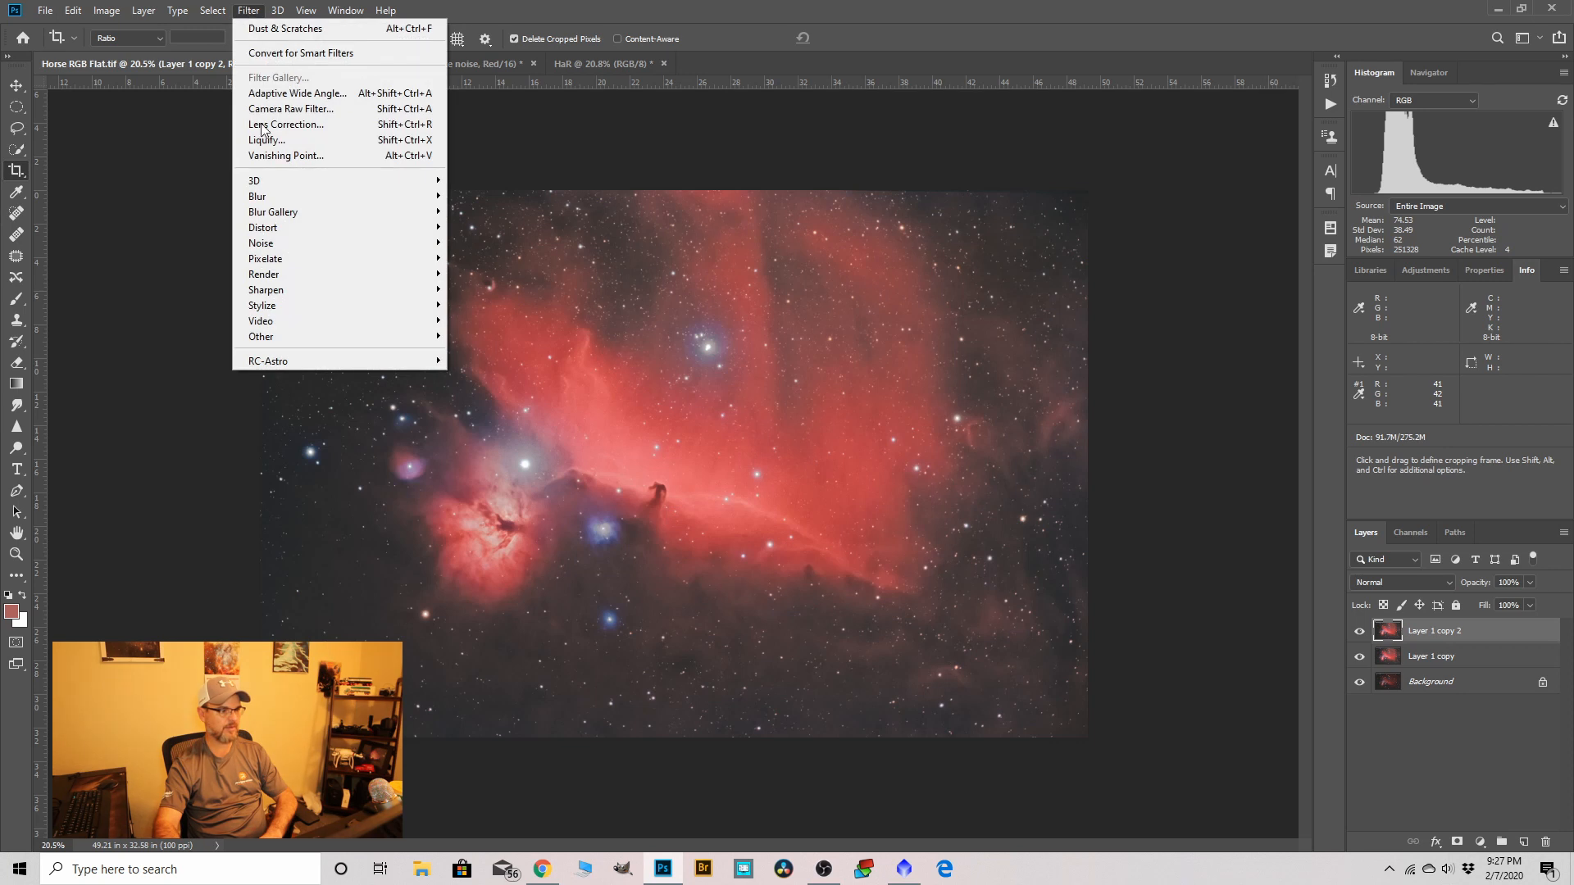
click(210, 11)
click(211, 11)
click(242, 171)
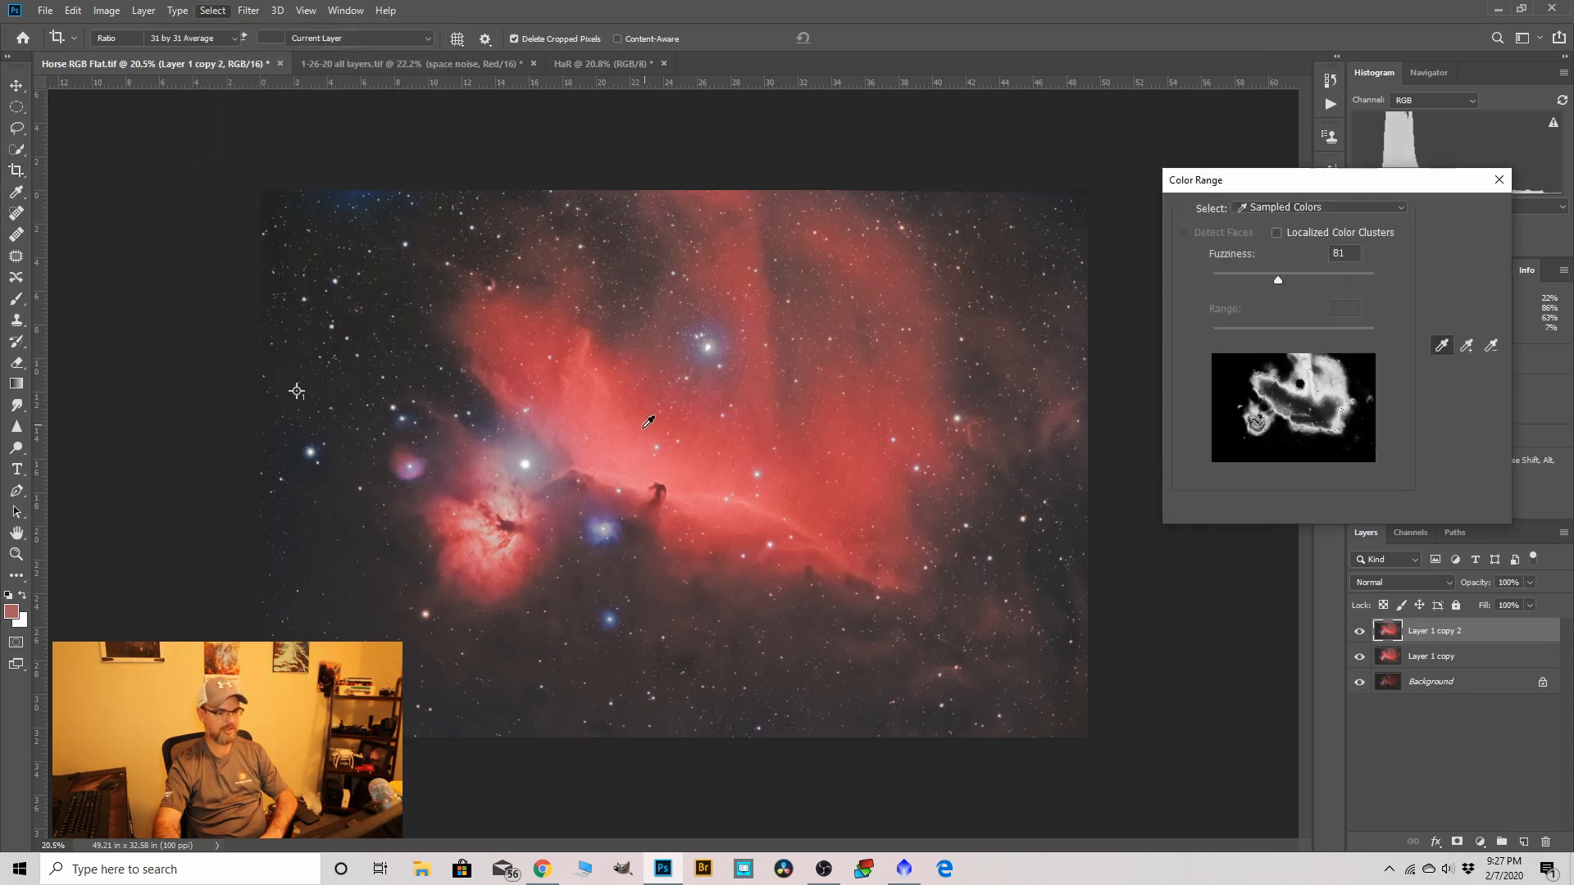
click(627, 448)
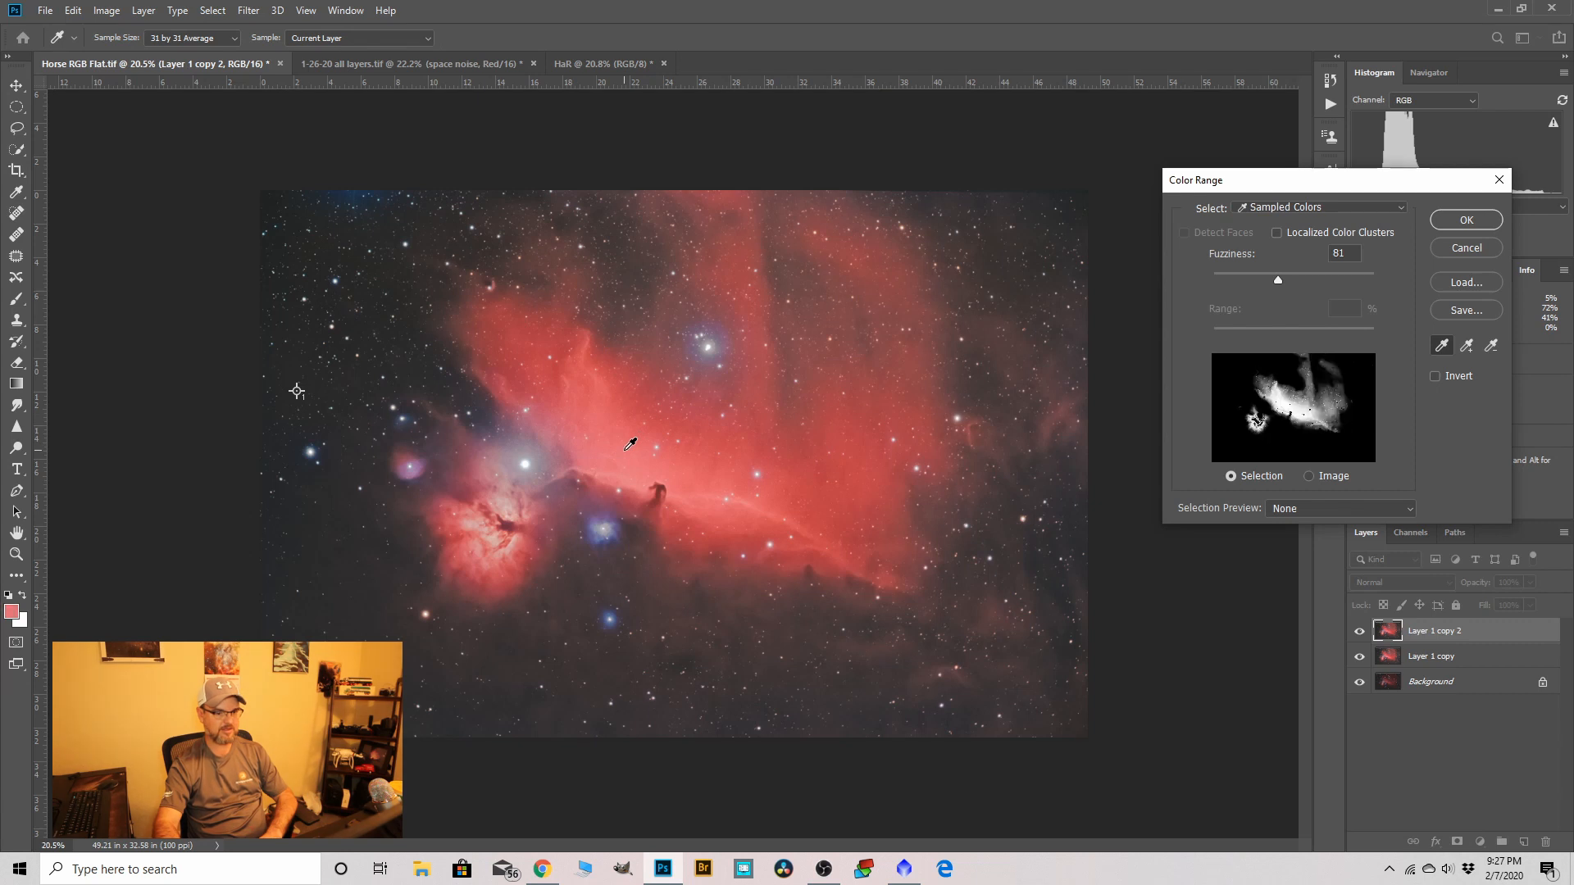
drag(1281, 283, 1270, 283)
click(1444, 221)
key(c)
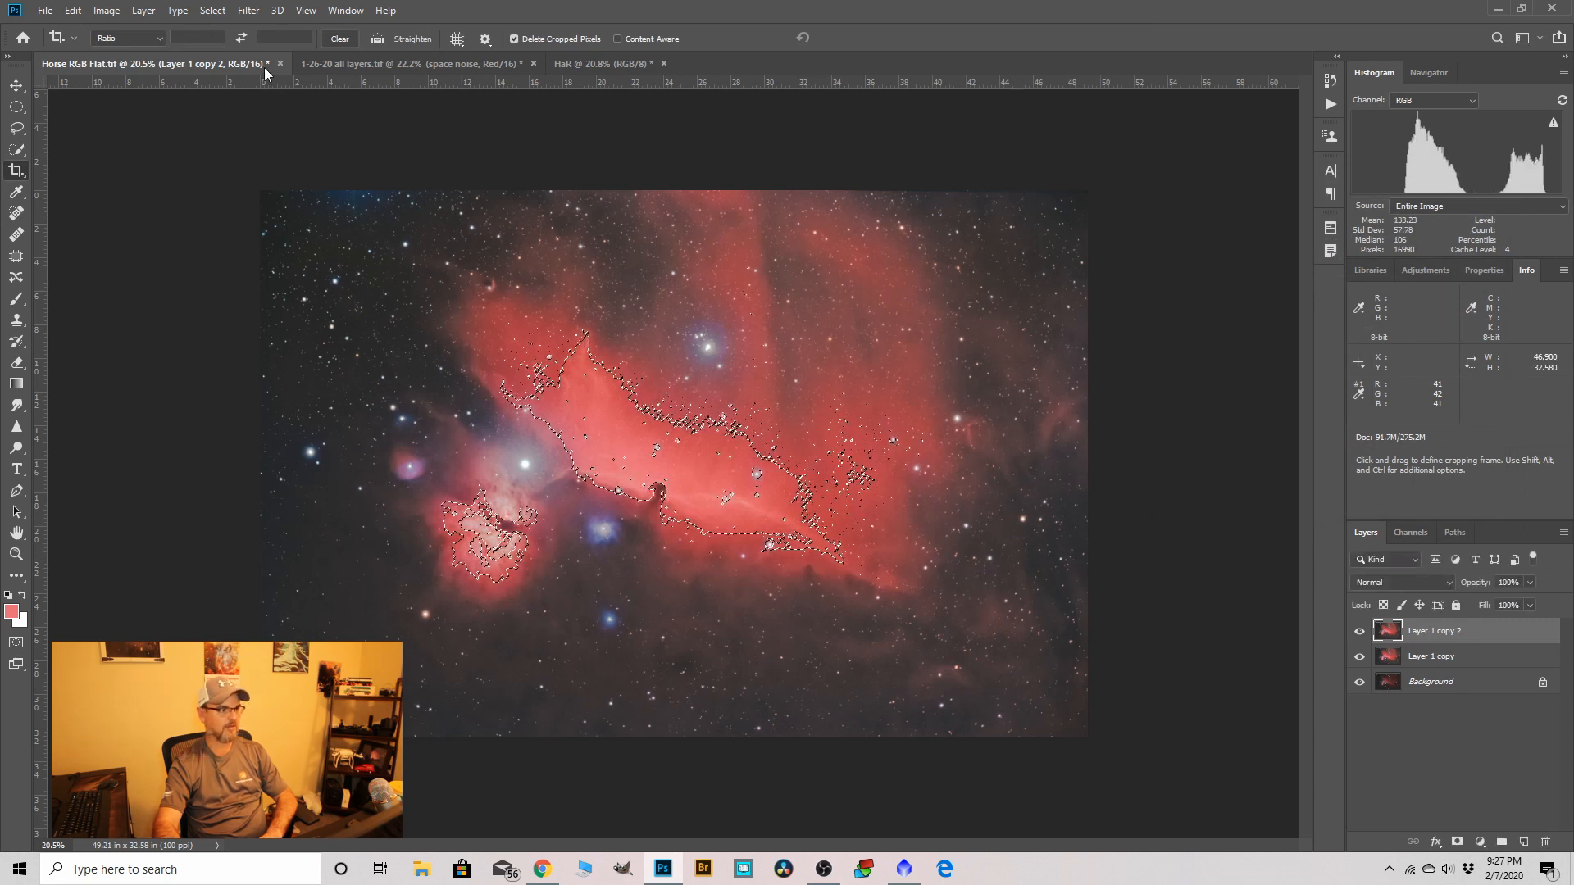
Feather the nebula selection by 39.5 px in Select and Mask and copy the selected area to a new layer.
click(213, 10)
click(258, 227)
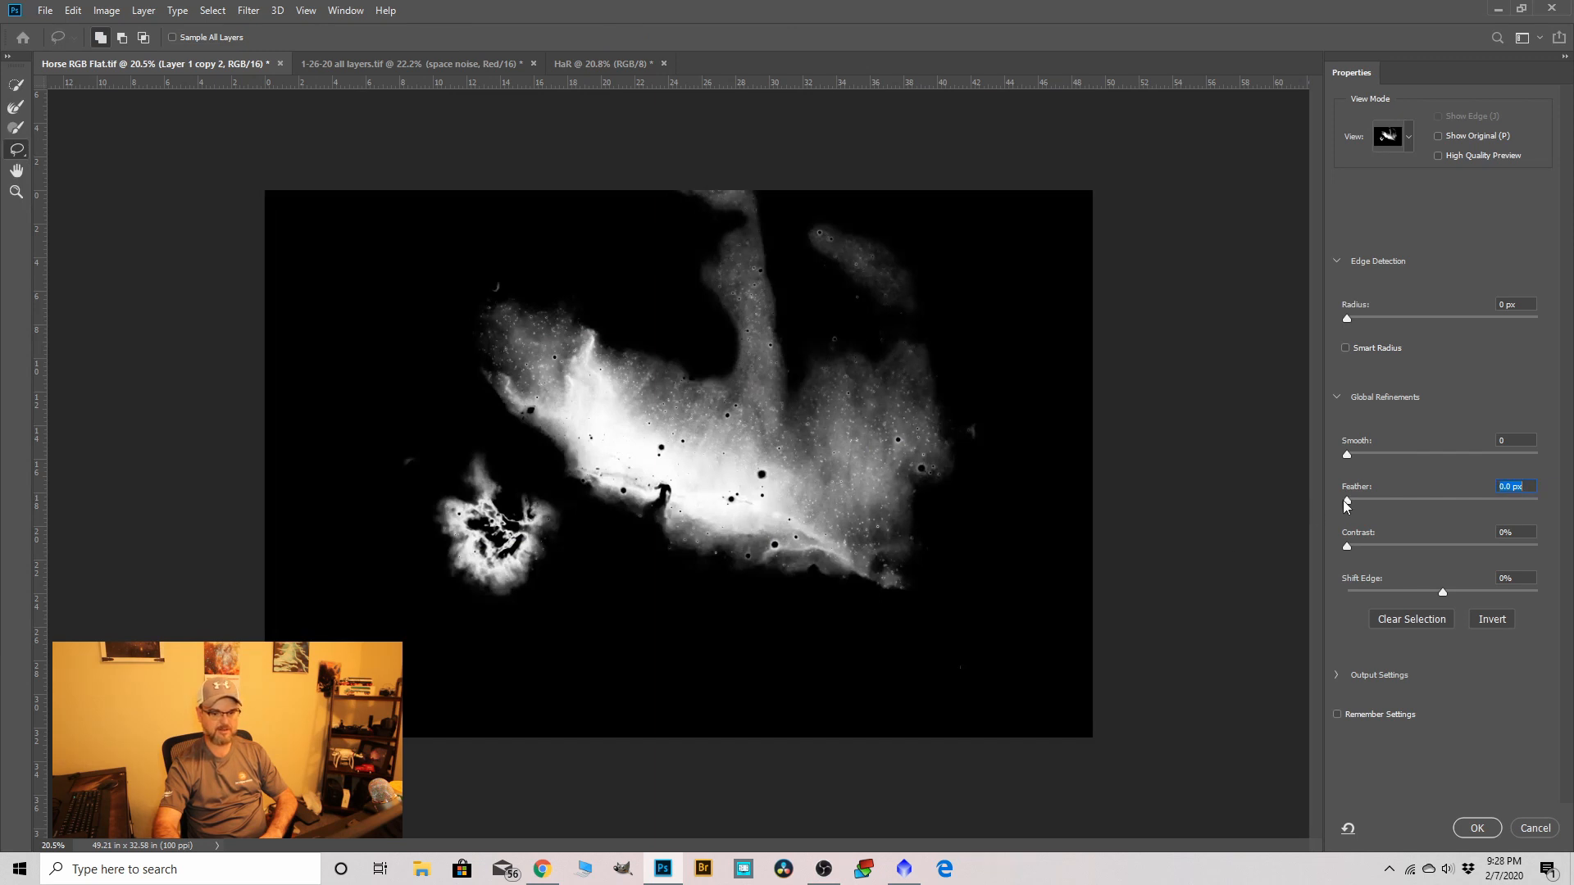
drag(1344, 501, 1445, 509)
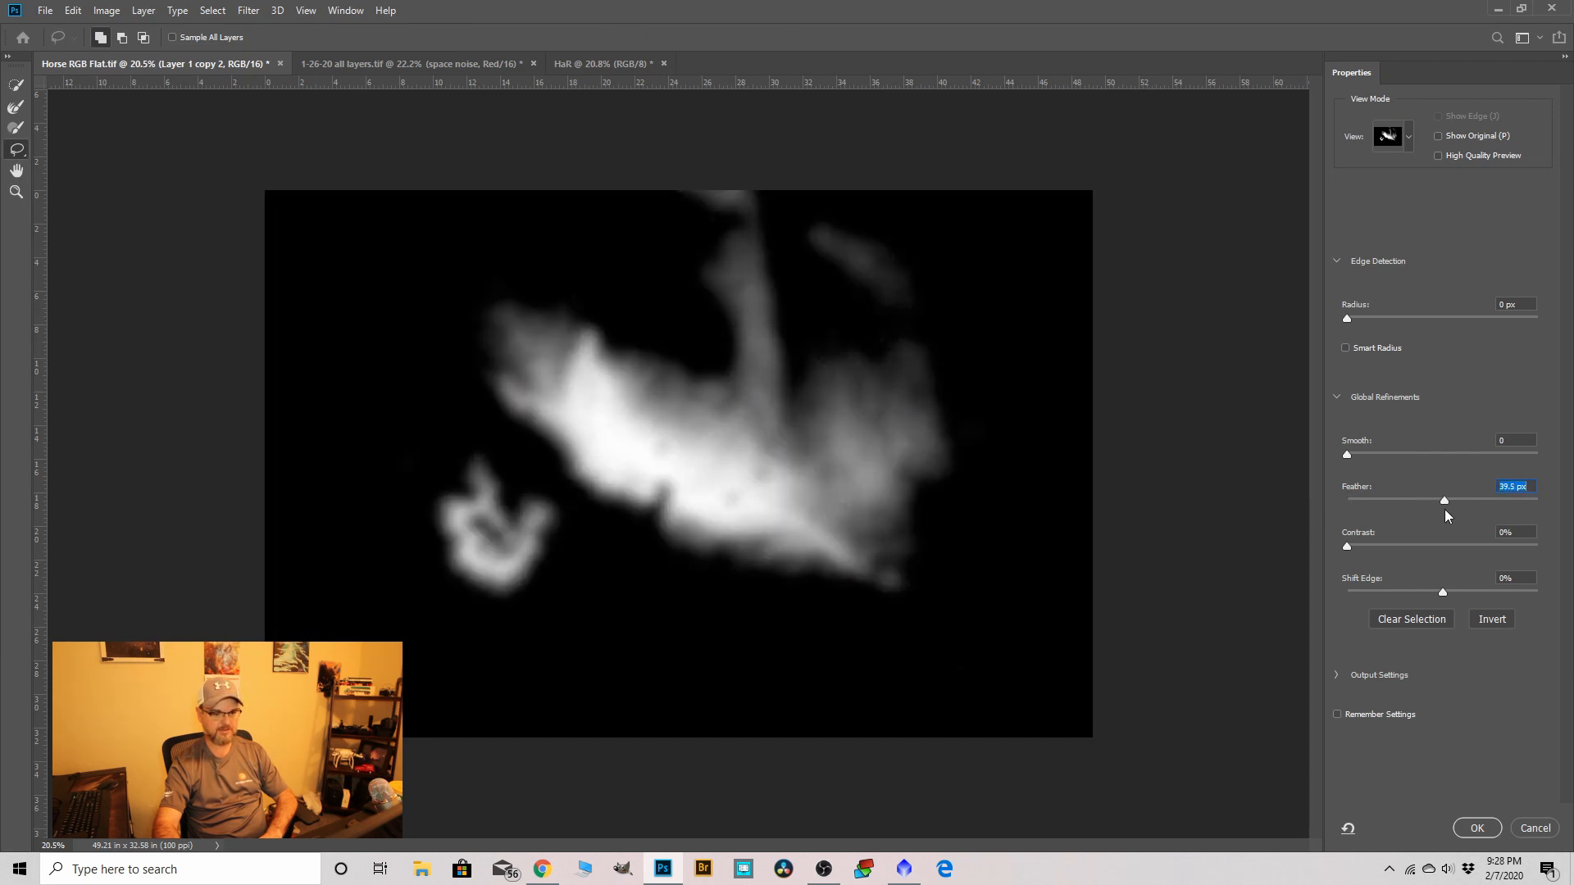
click(1464, 818)
key(c)
key(ctrl+j)
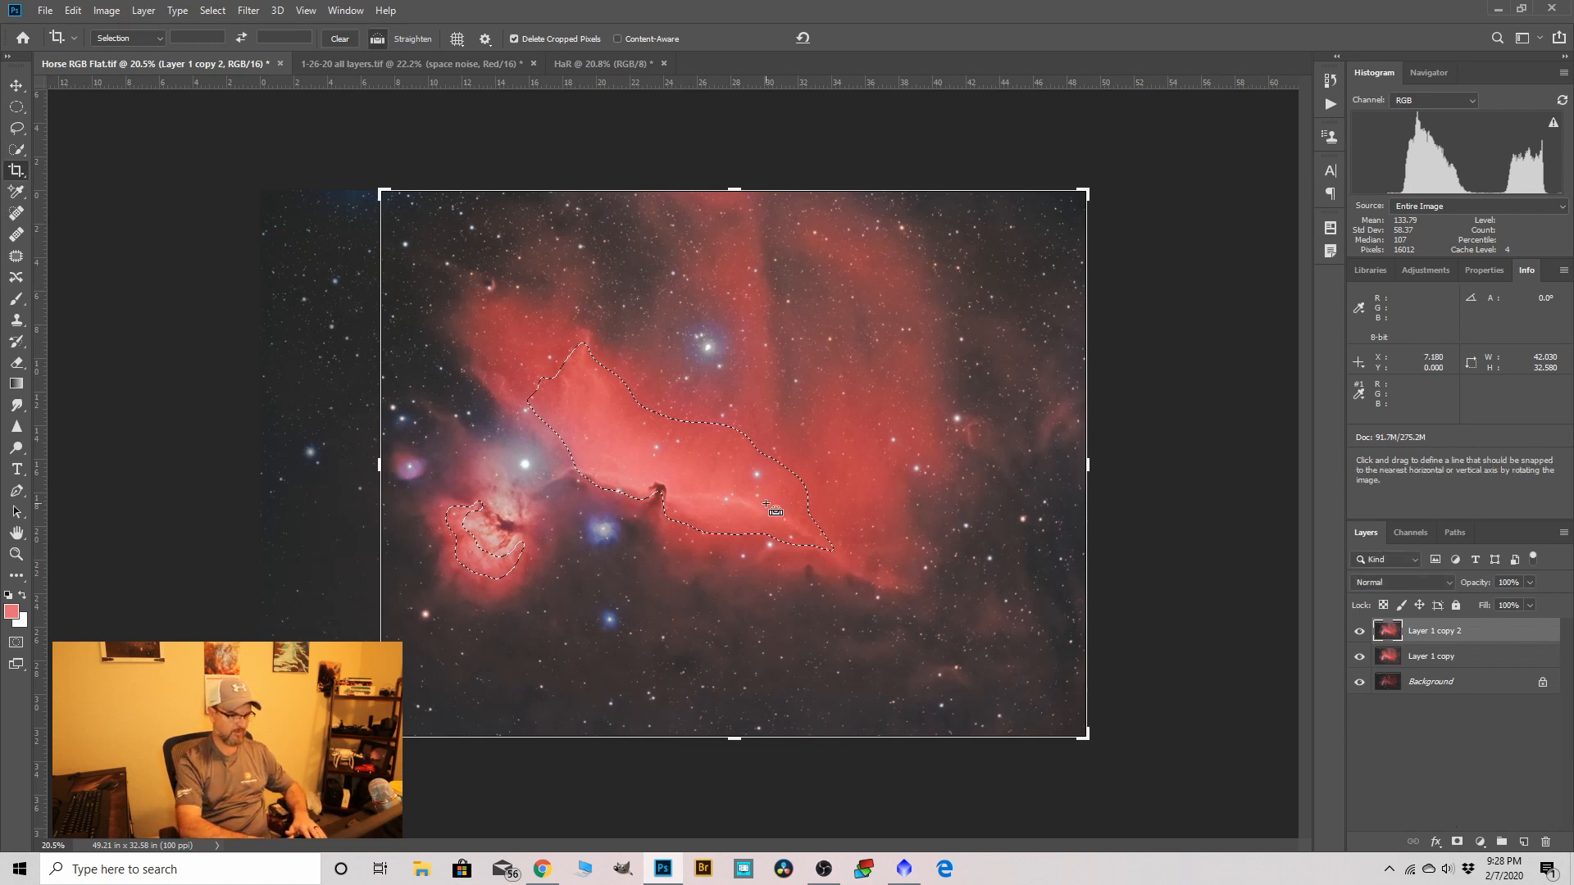
Apply Selective Color to the Reds of the nebula layer with Cyan +19, Magenta +9 and Yellow +10, and adjust Black slightly.
click(107, 13)
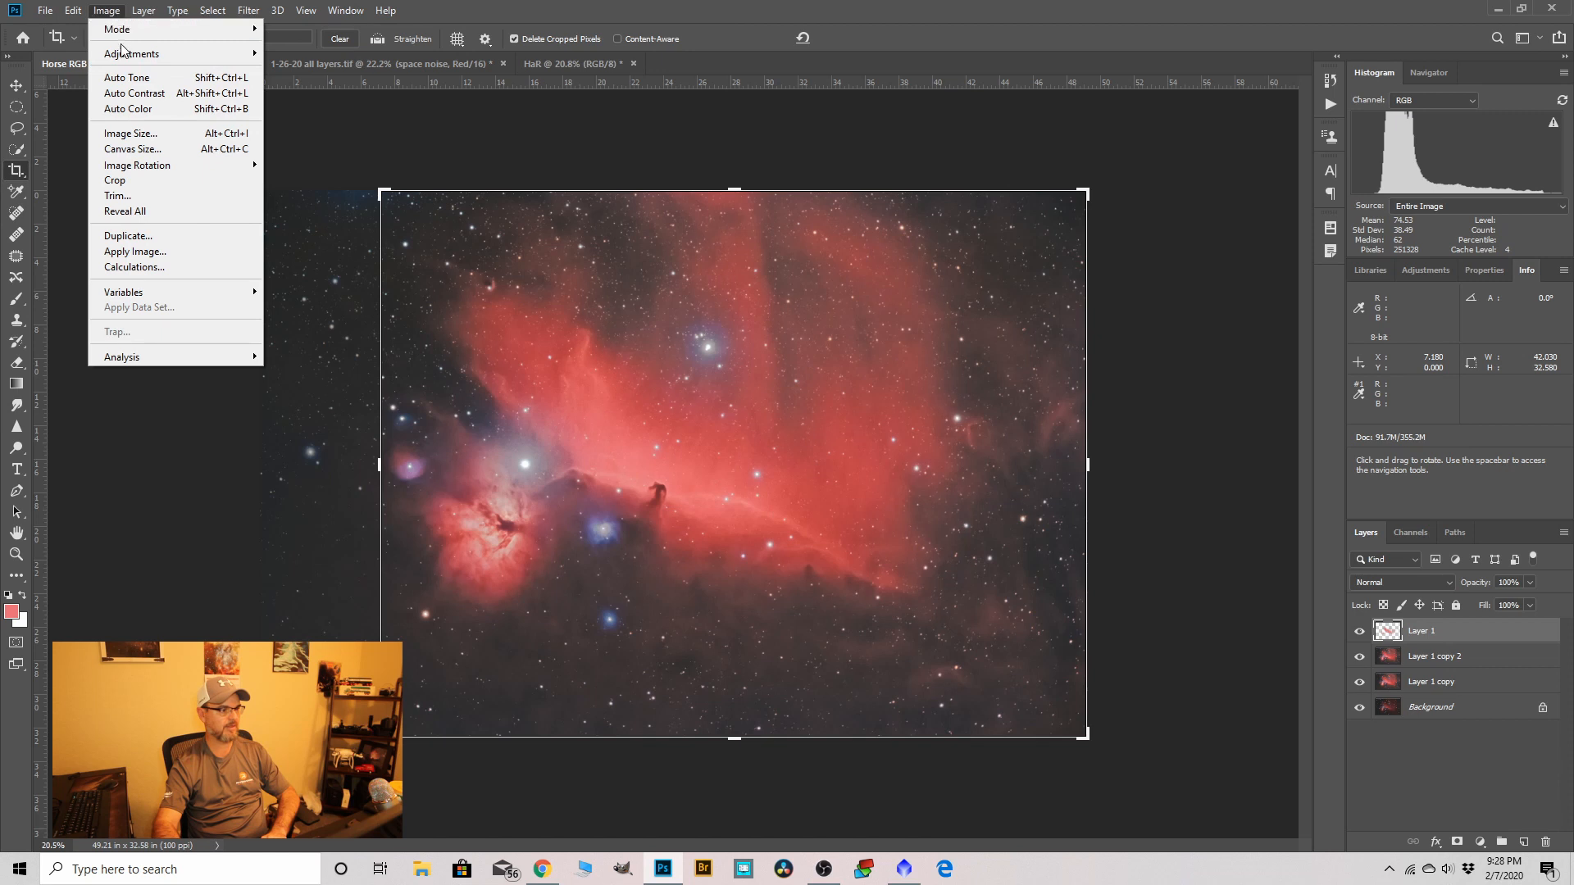
mouse_move(133, 55)
click(310, 305)
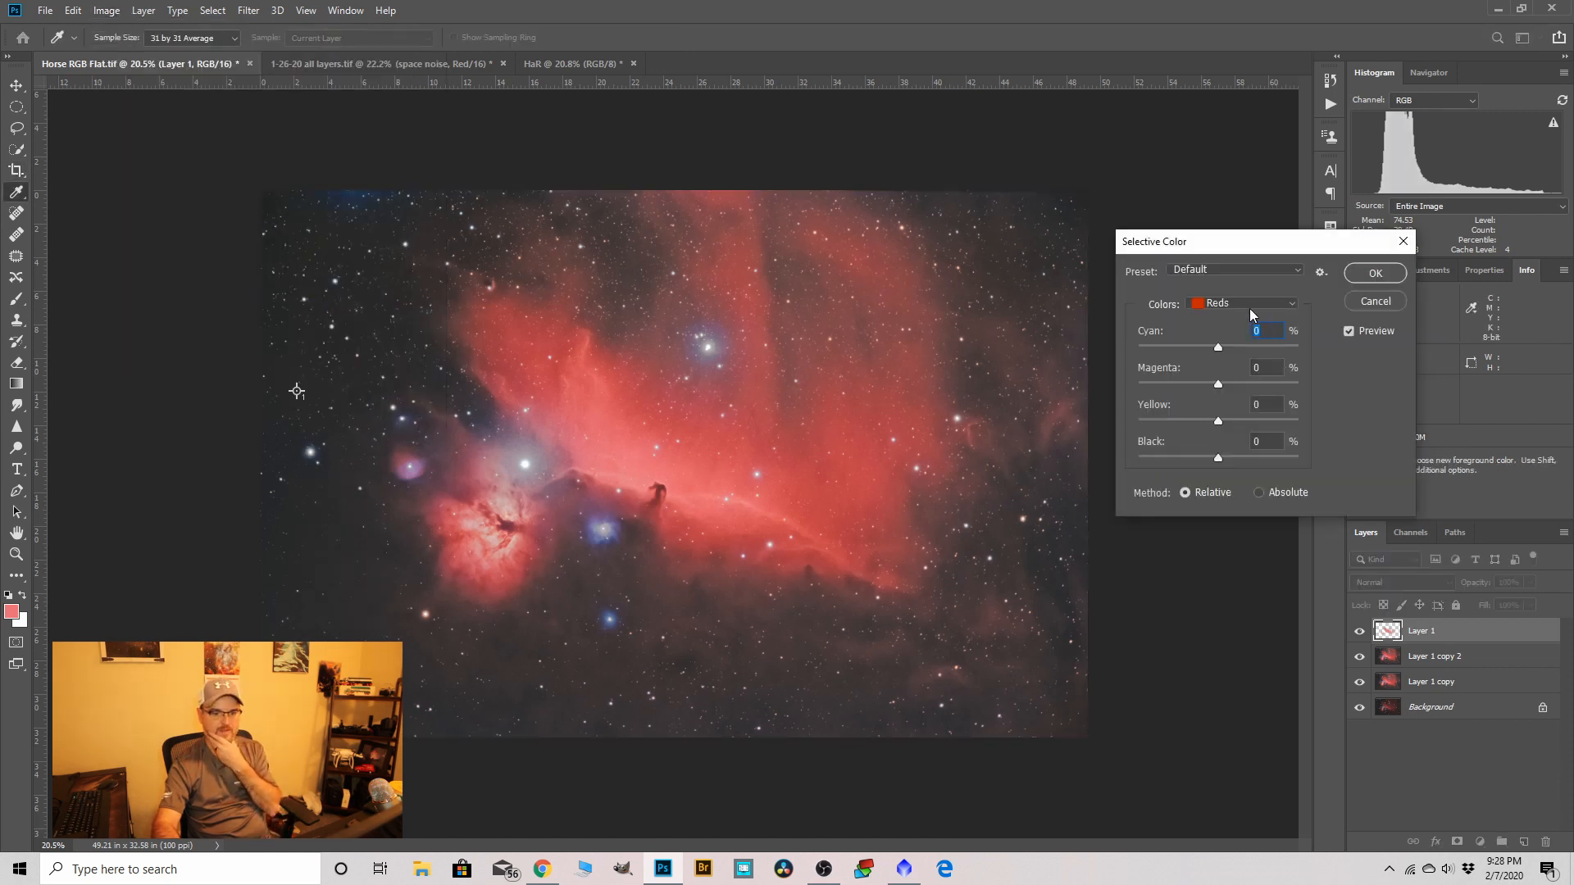
drag(1217, 347, 1190, 357)
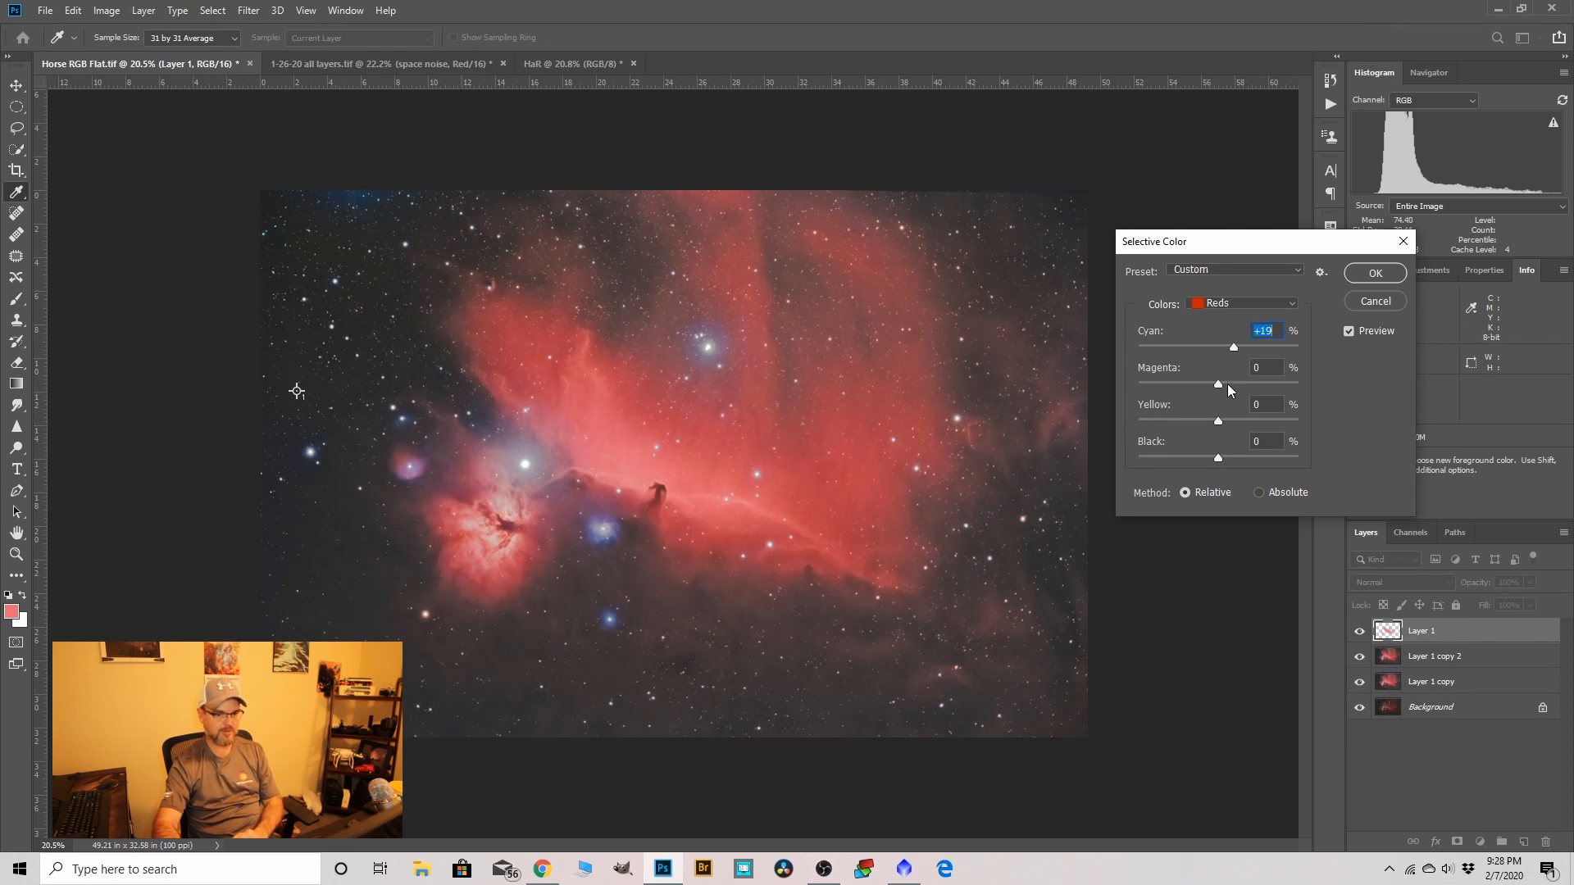
drag(1218, 385, 1226, 422)
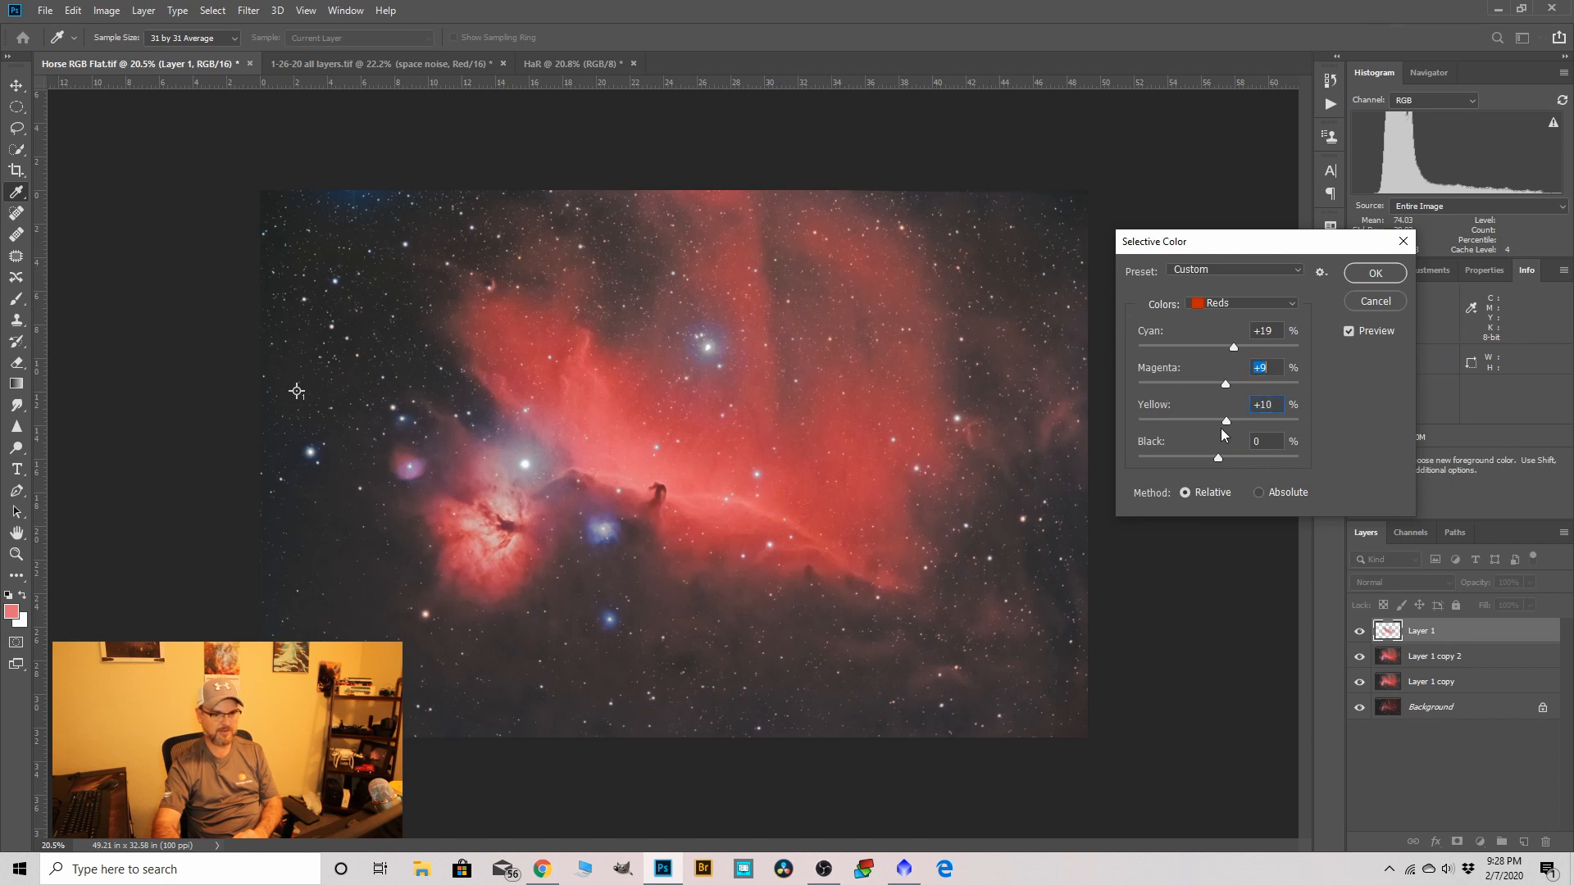
drag(1218, 456, 1209, 460)
mouse_move(1231, 462)
mouse_down()
mouse_move(1167, 465)
mouse_move(1227, 468)
mouse_up()
click(1374, 273)
key(c)
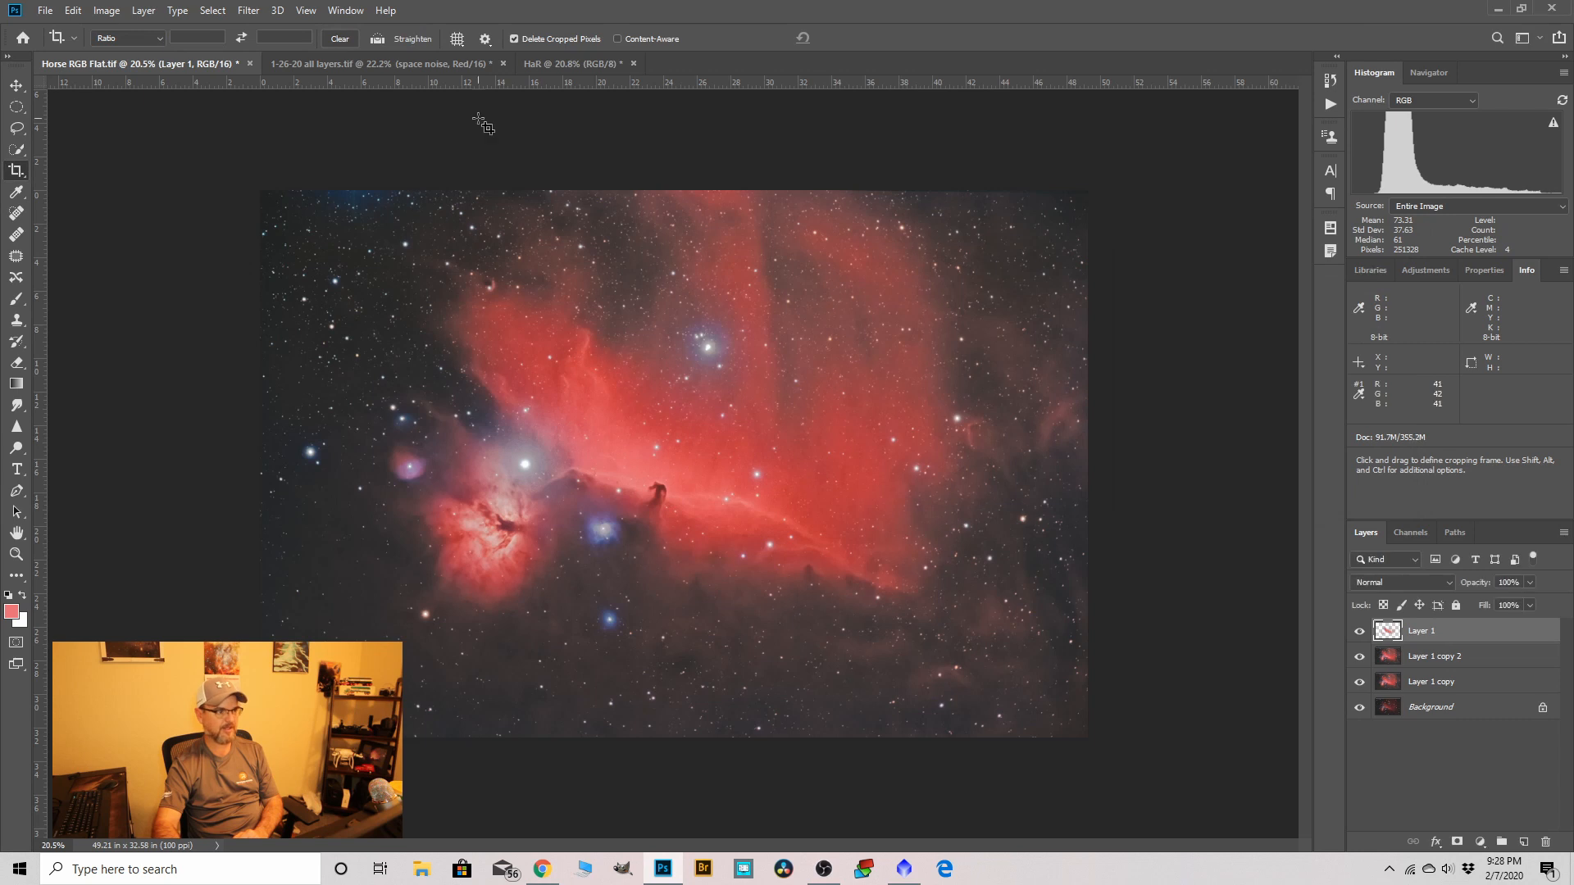
Apply the Camera Raw filter to the nebula layer with Clarity +19, Vibrance +12 and Saturation +5.
click(247, 14)
click(279, 115)
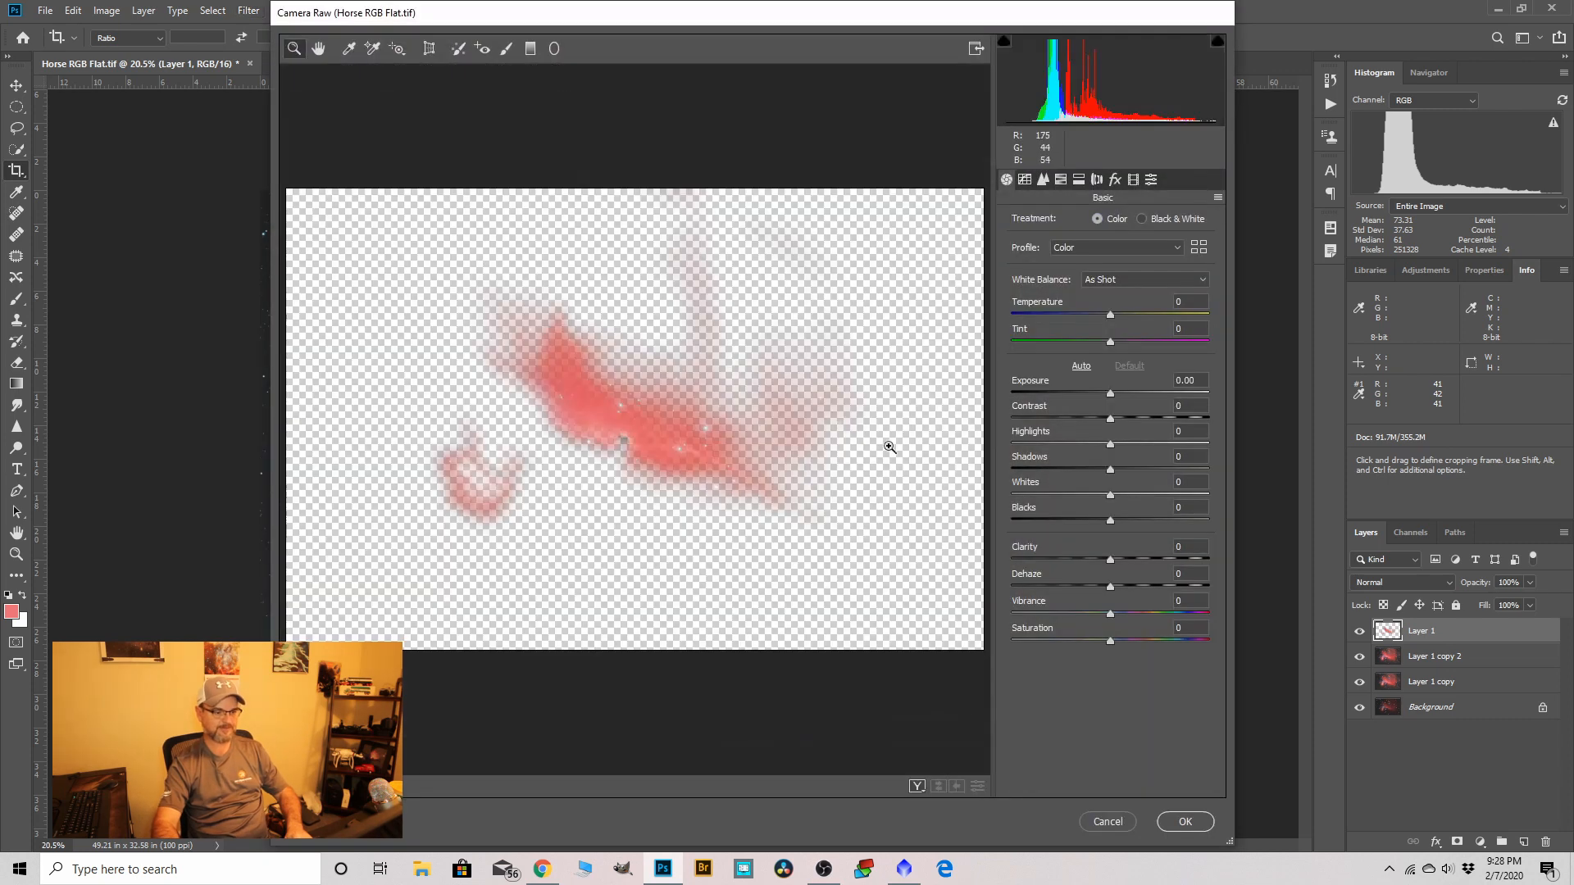
drag(1111, 560, 1129, 560)
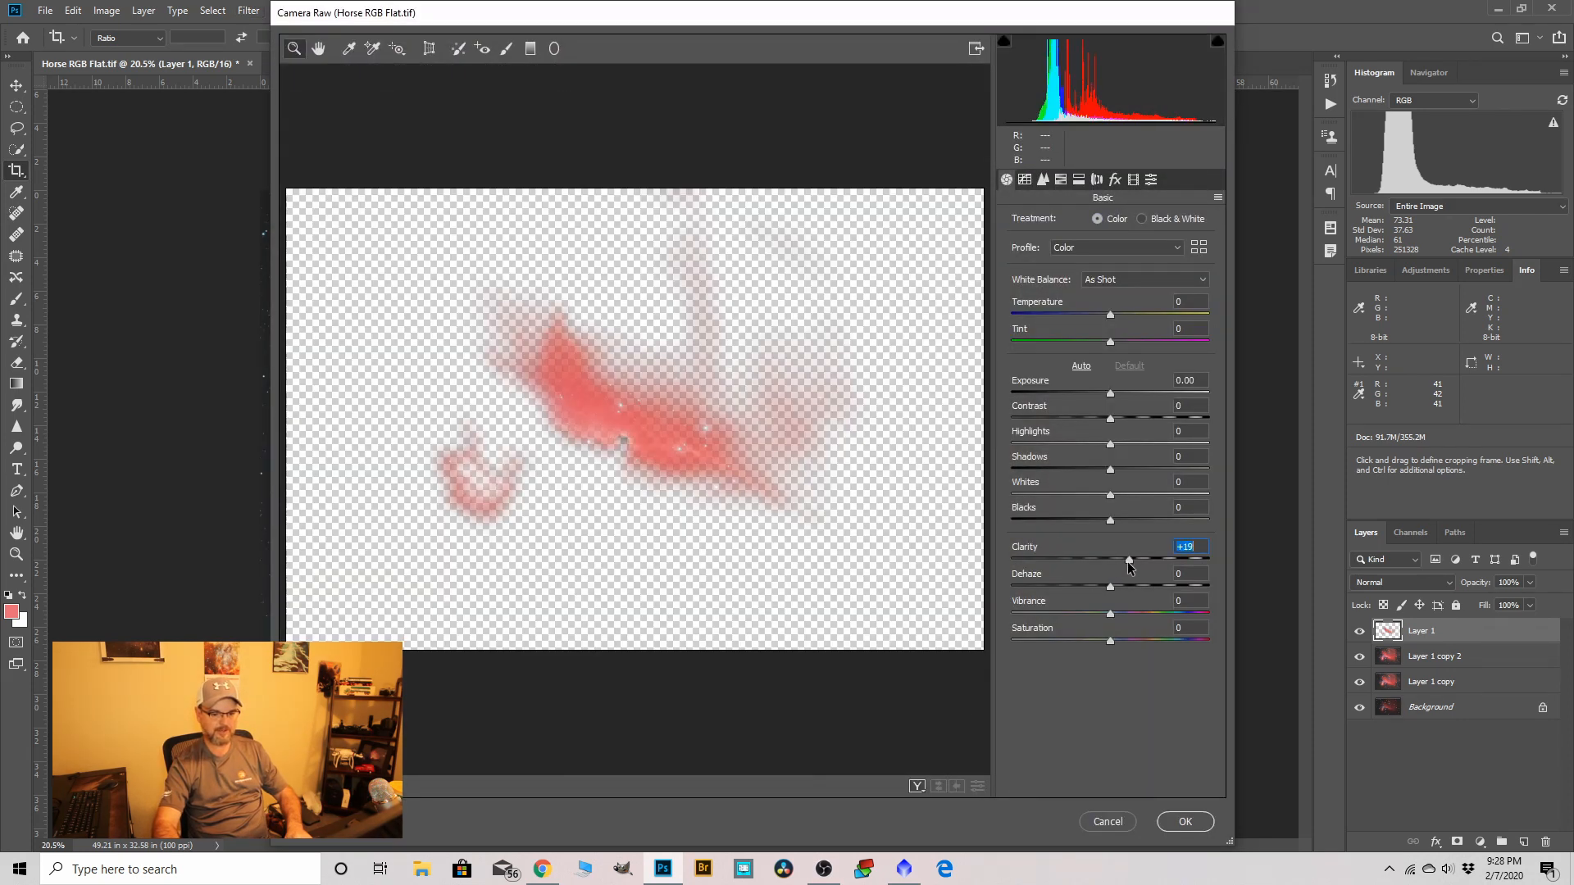
drag(1110, 613, 1118, 642)
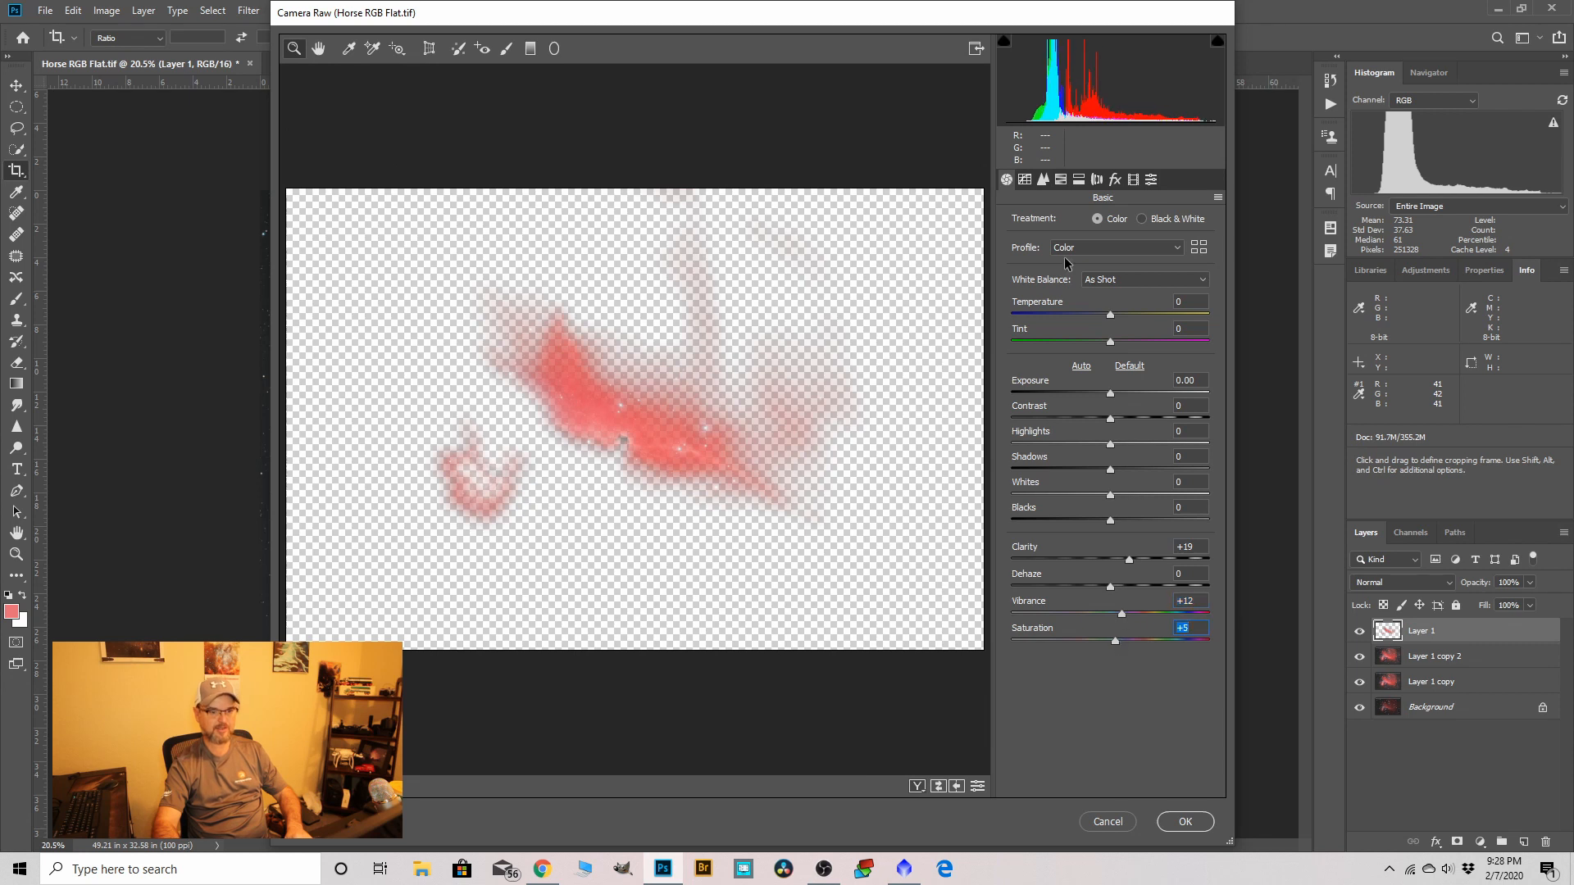
click(1185, 822)
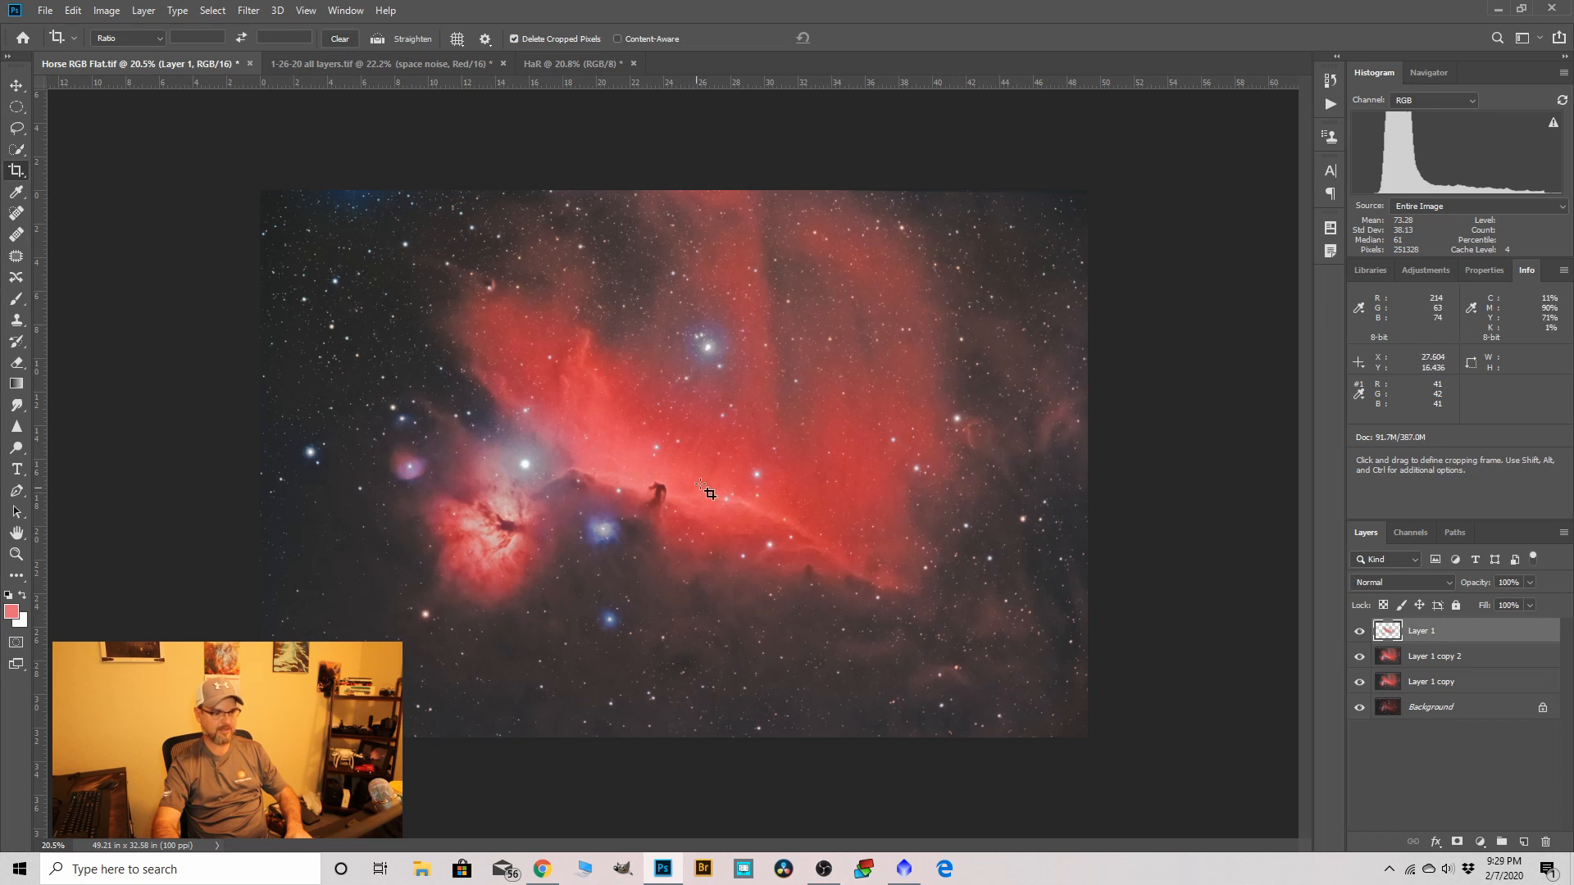
Merge the adjusted nebula layer down into Layer 1 copy 2.
scroll(695, 539, up, 2)
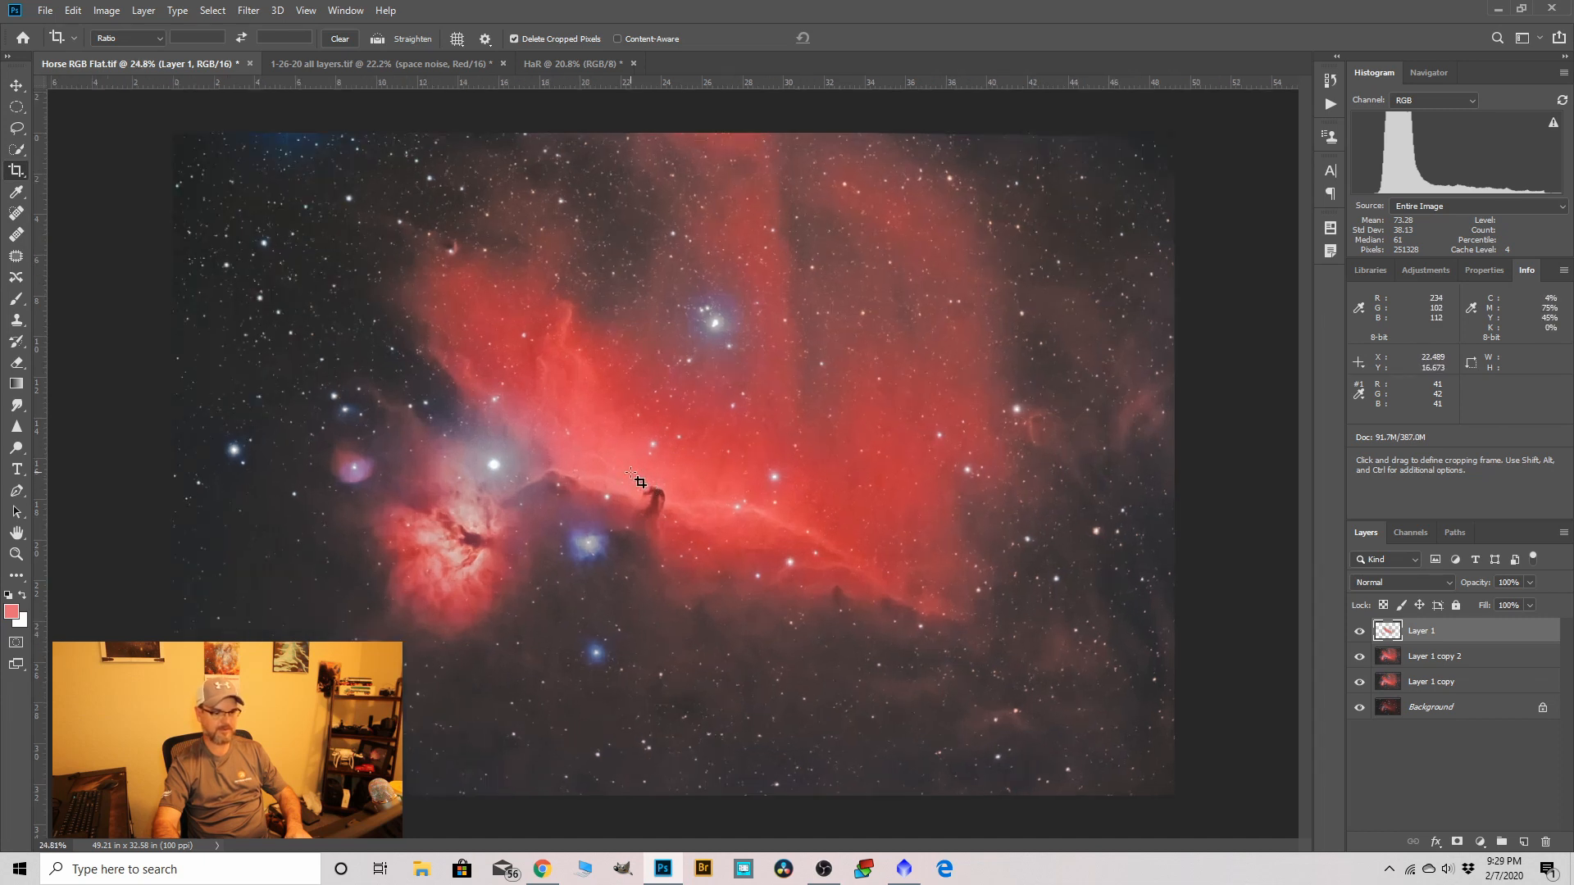
scroll(643, 479, down, 1)
right_click(1428, 636)
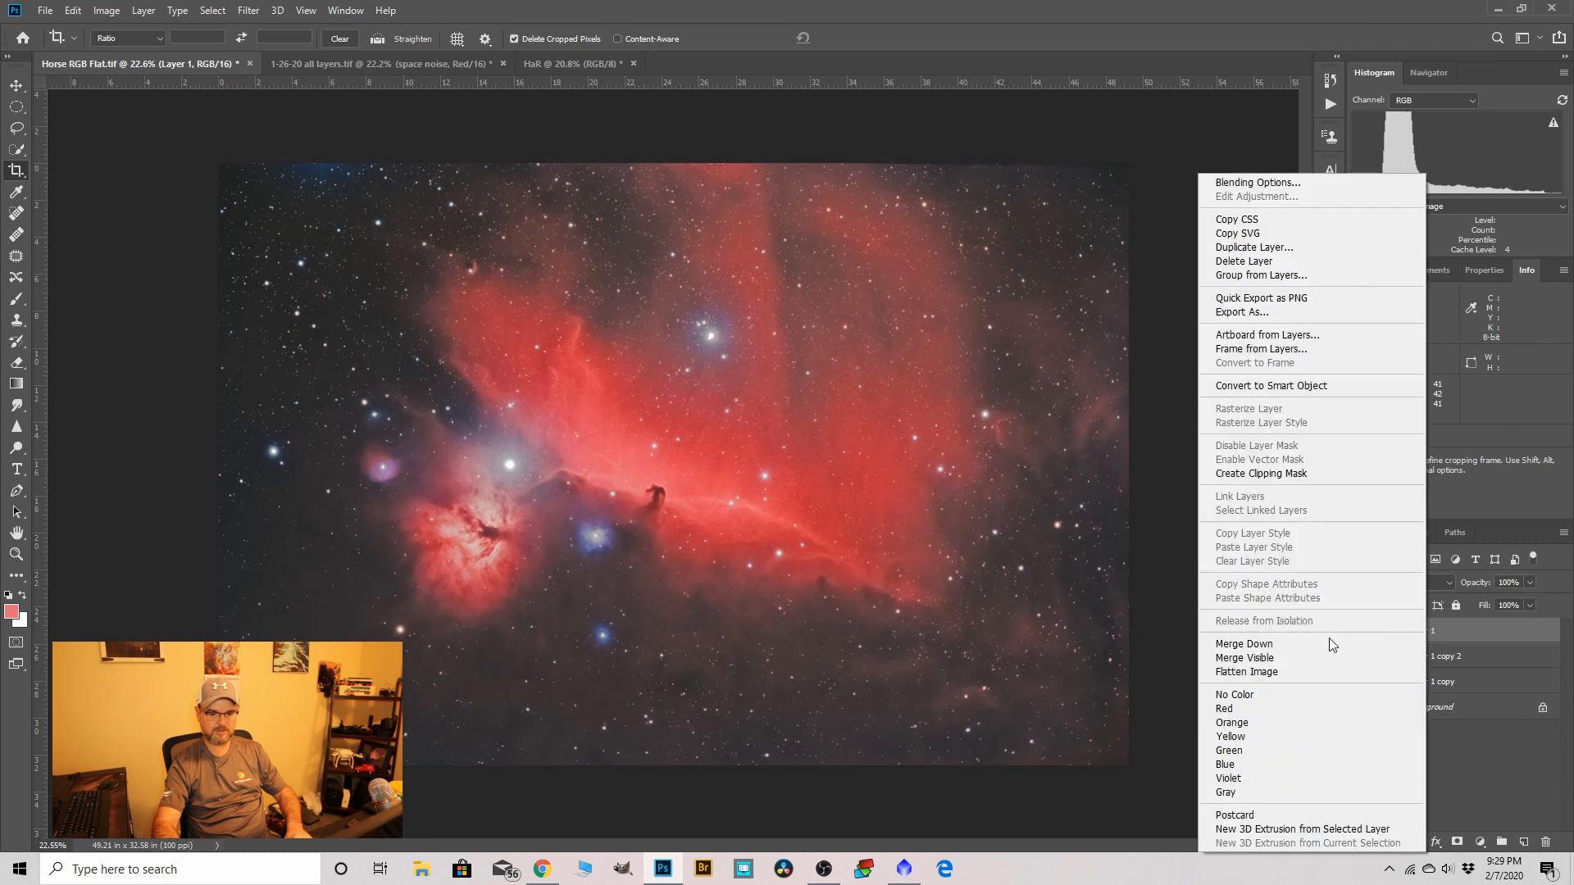
click(1277, 645)
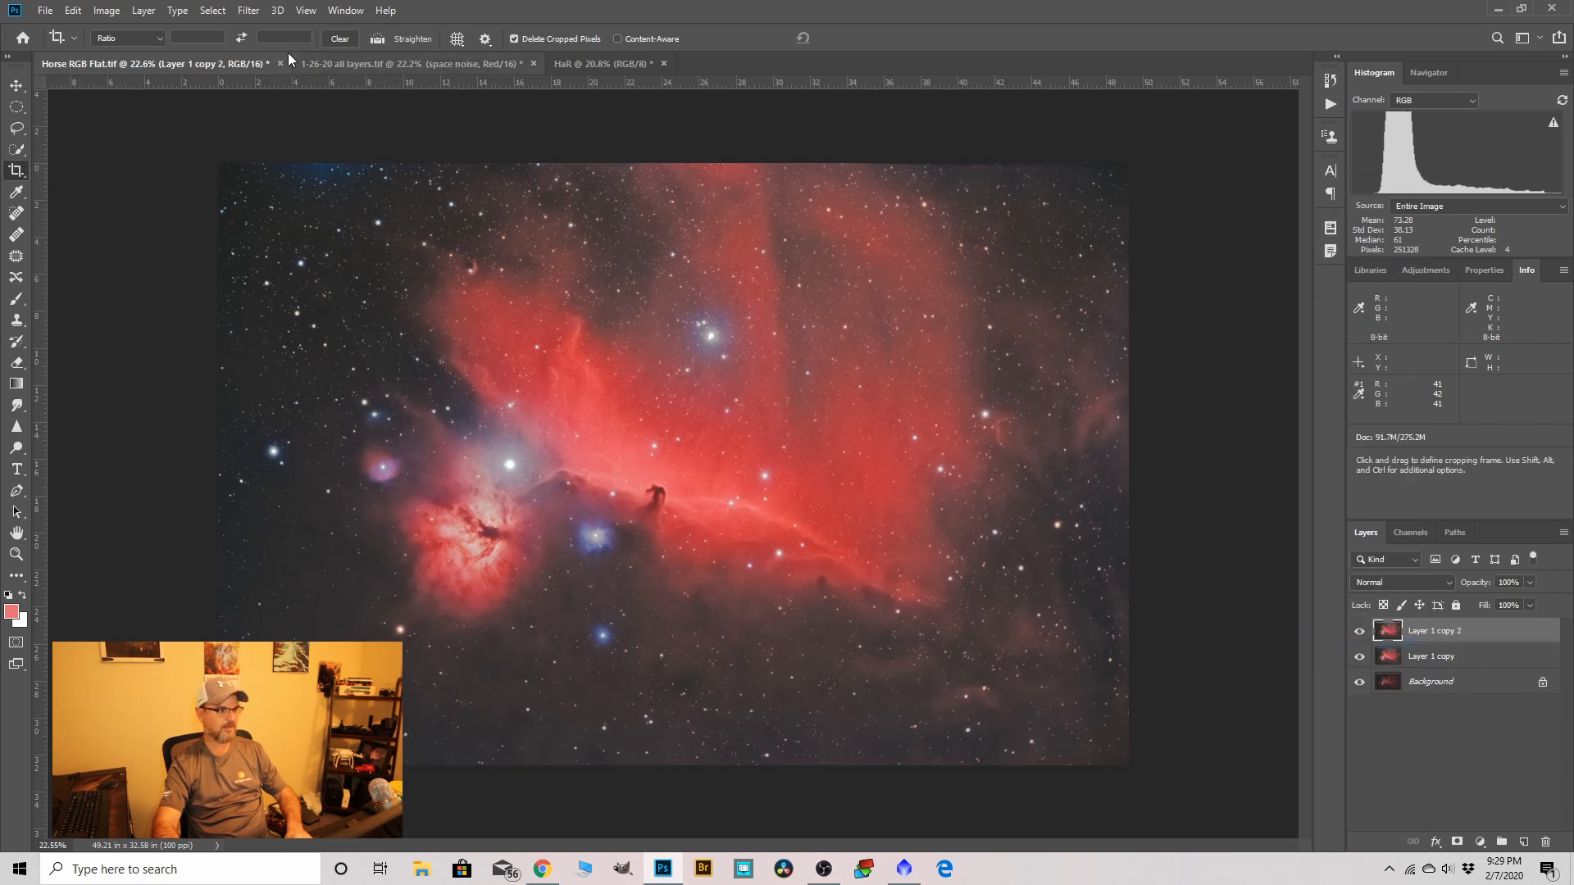
Select the dark dusty background around the nebula by Color Range with sampled colors and a fuzziness of 31.
click(215, 11)
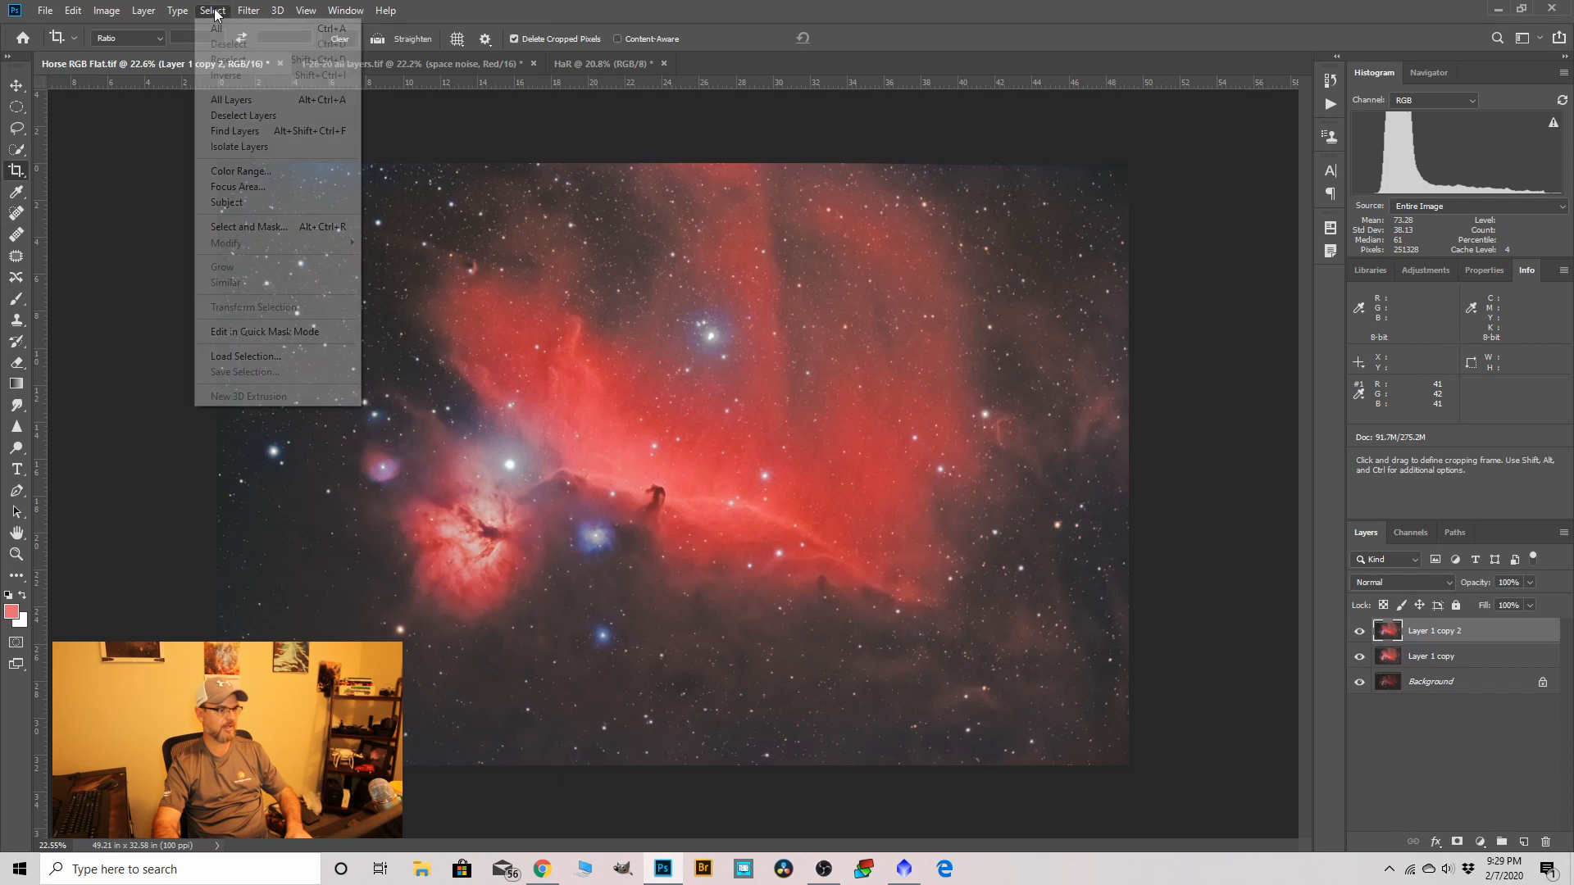
click(243, 171)
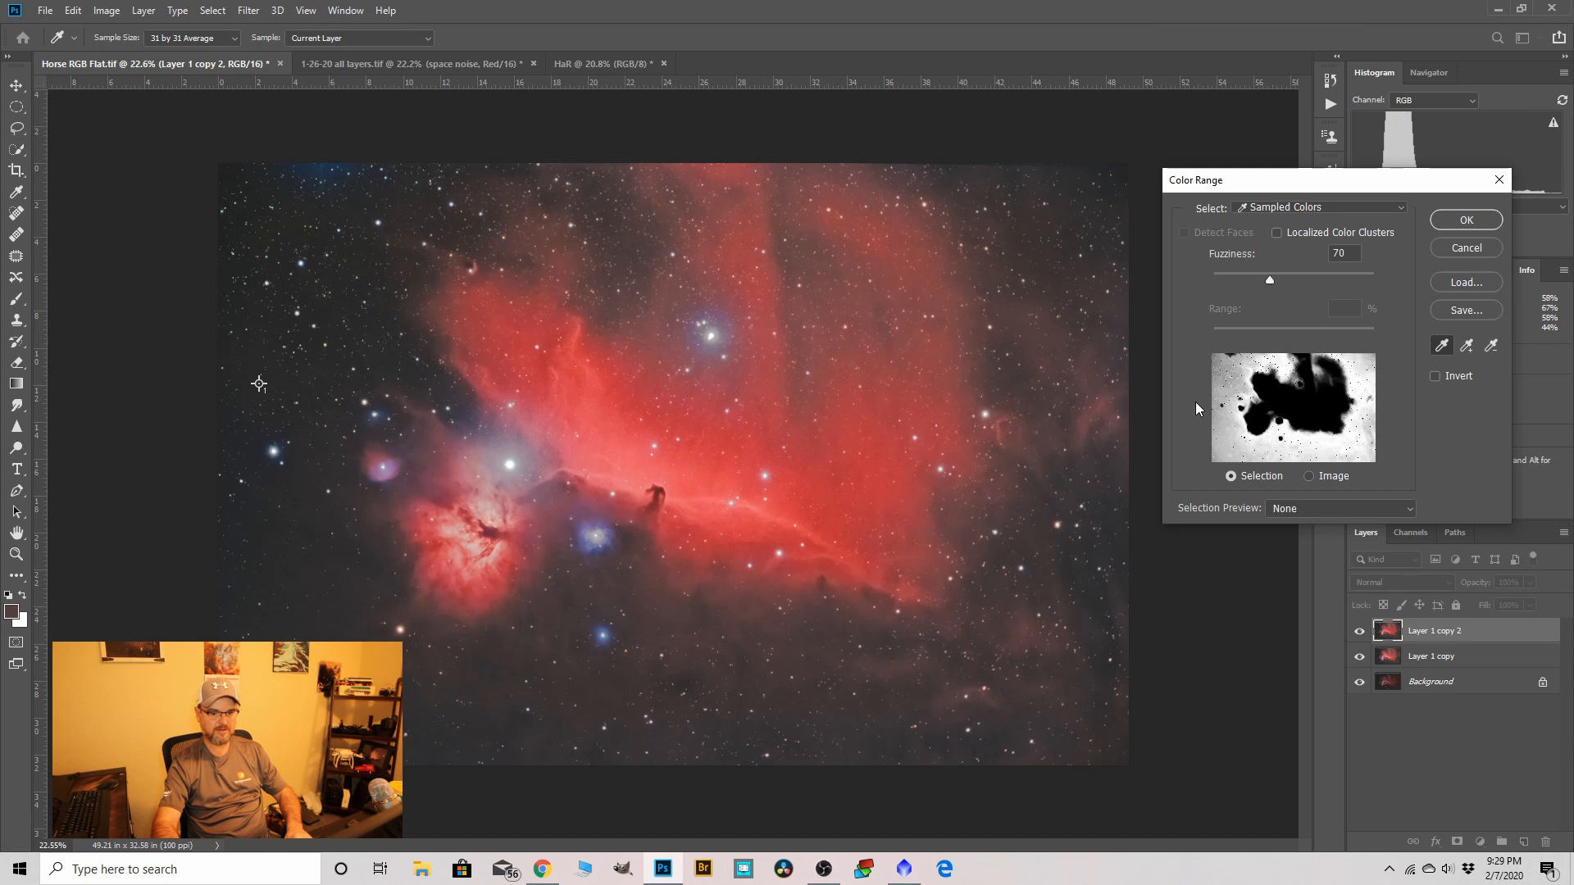
drag(1272, 282, 1238, 287)
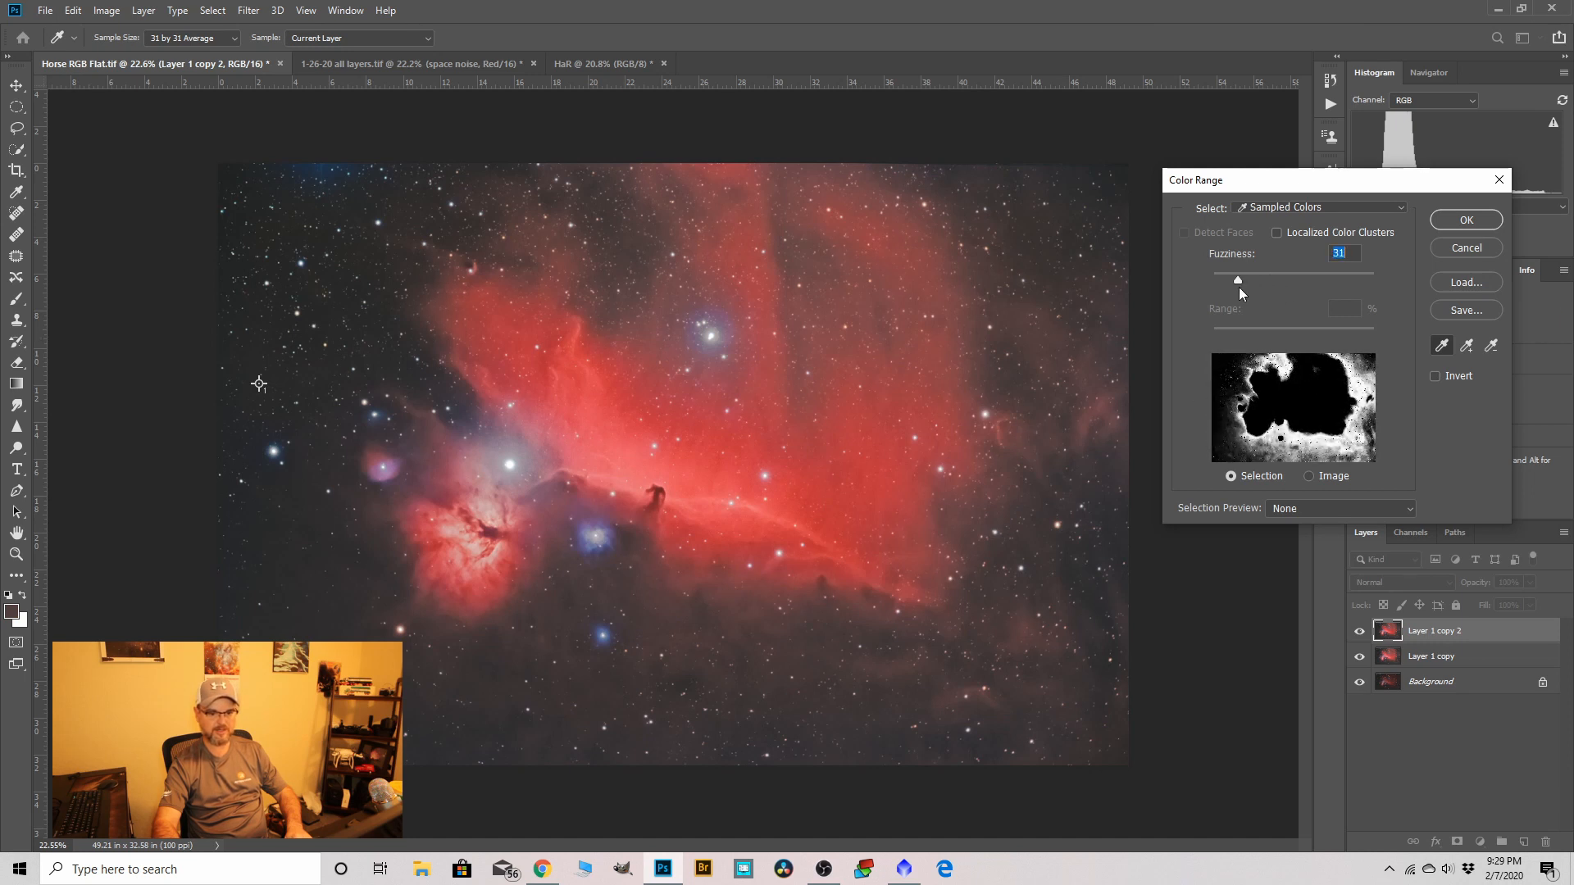
click(1464, 218)
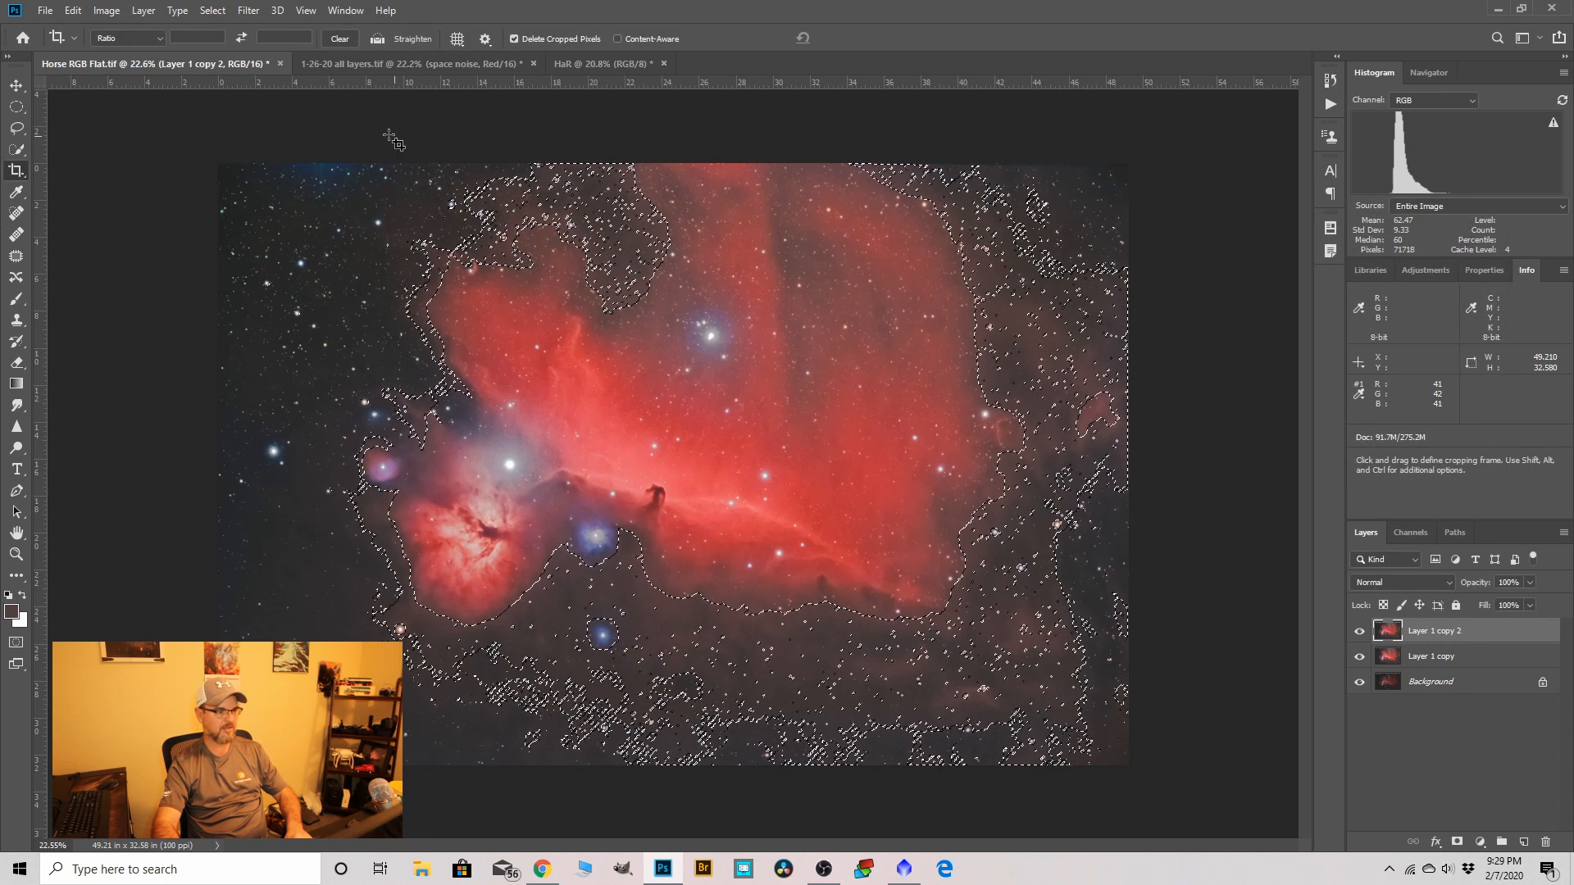
Feather the background selection by 41.8 px in Select and Mask and copy the selected area to a new layer.
click(224, 13)
click(261, 227)
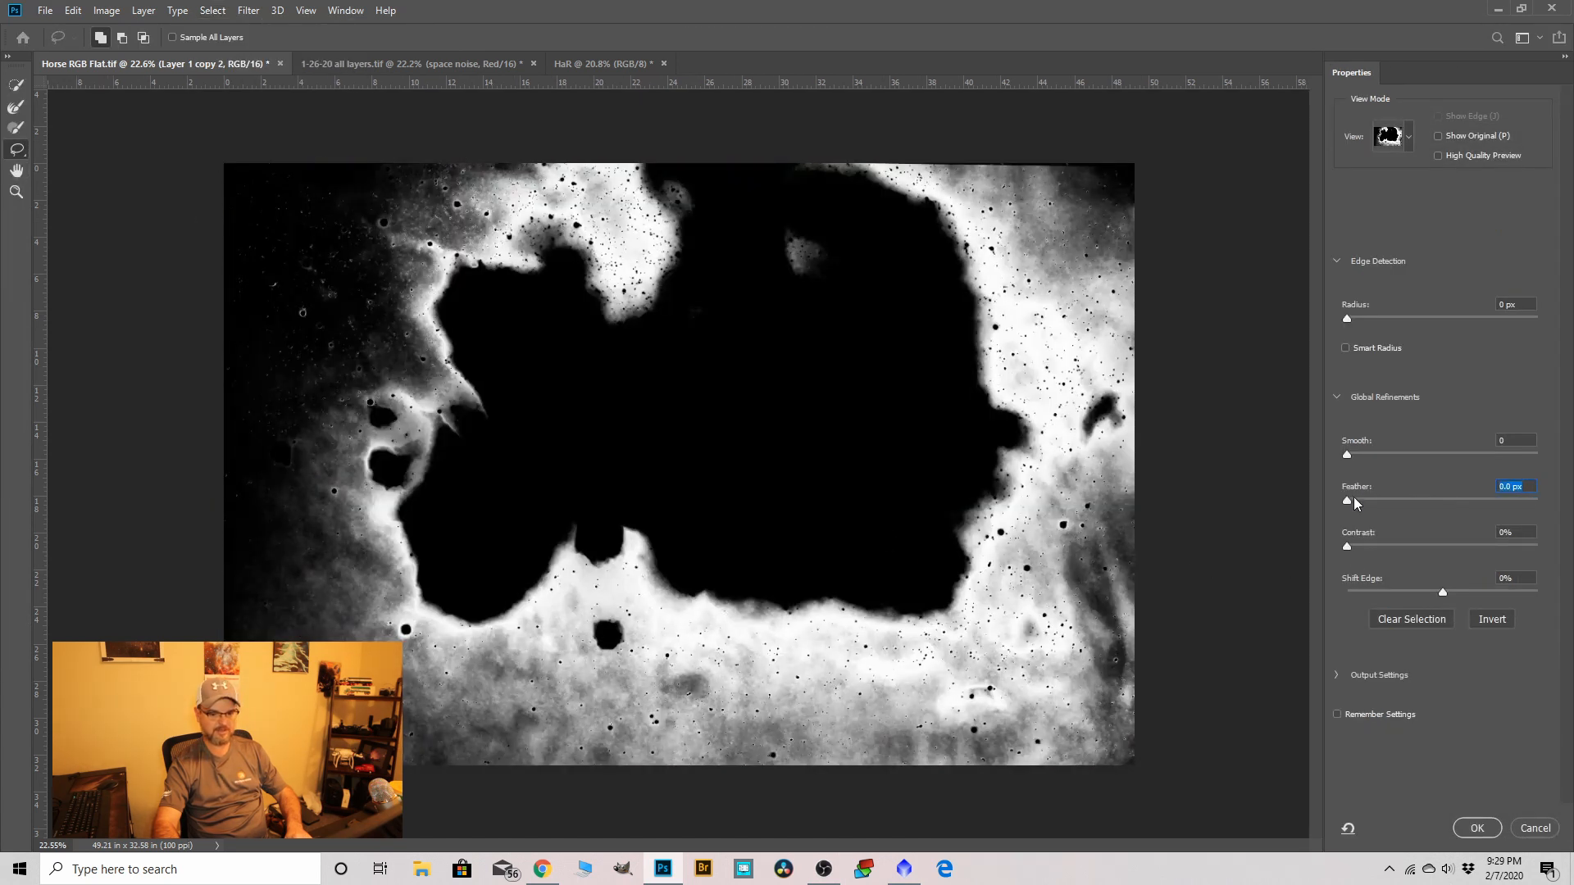
drag(1348, 499, 1447, 505)
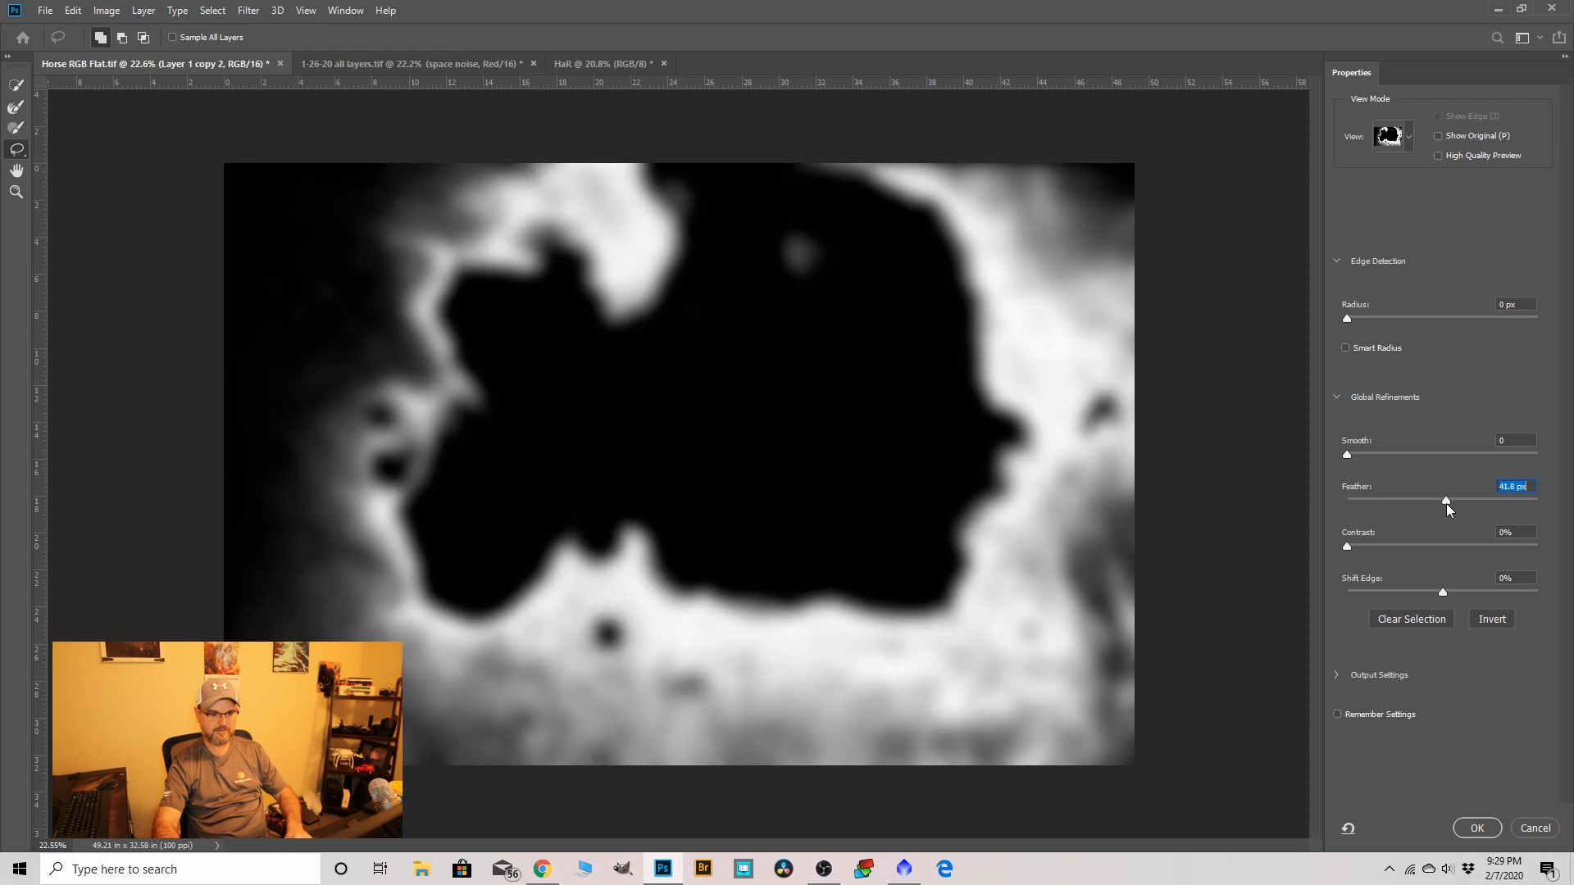
click(1479, 828)
key(c)
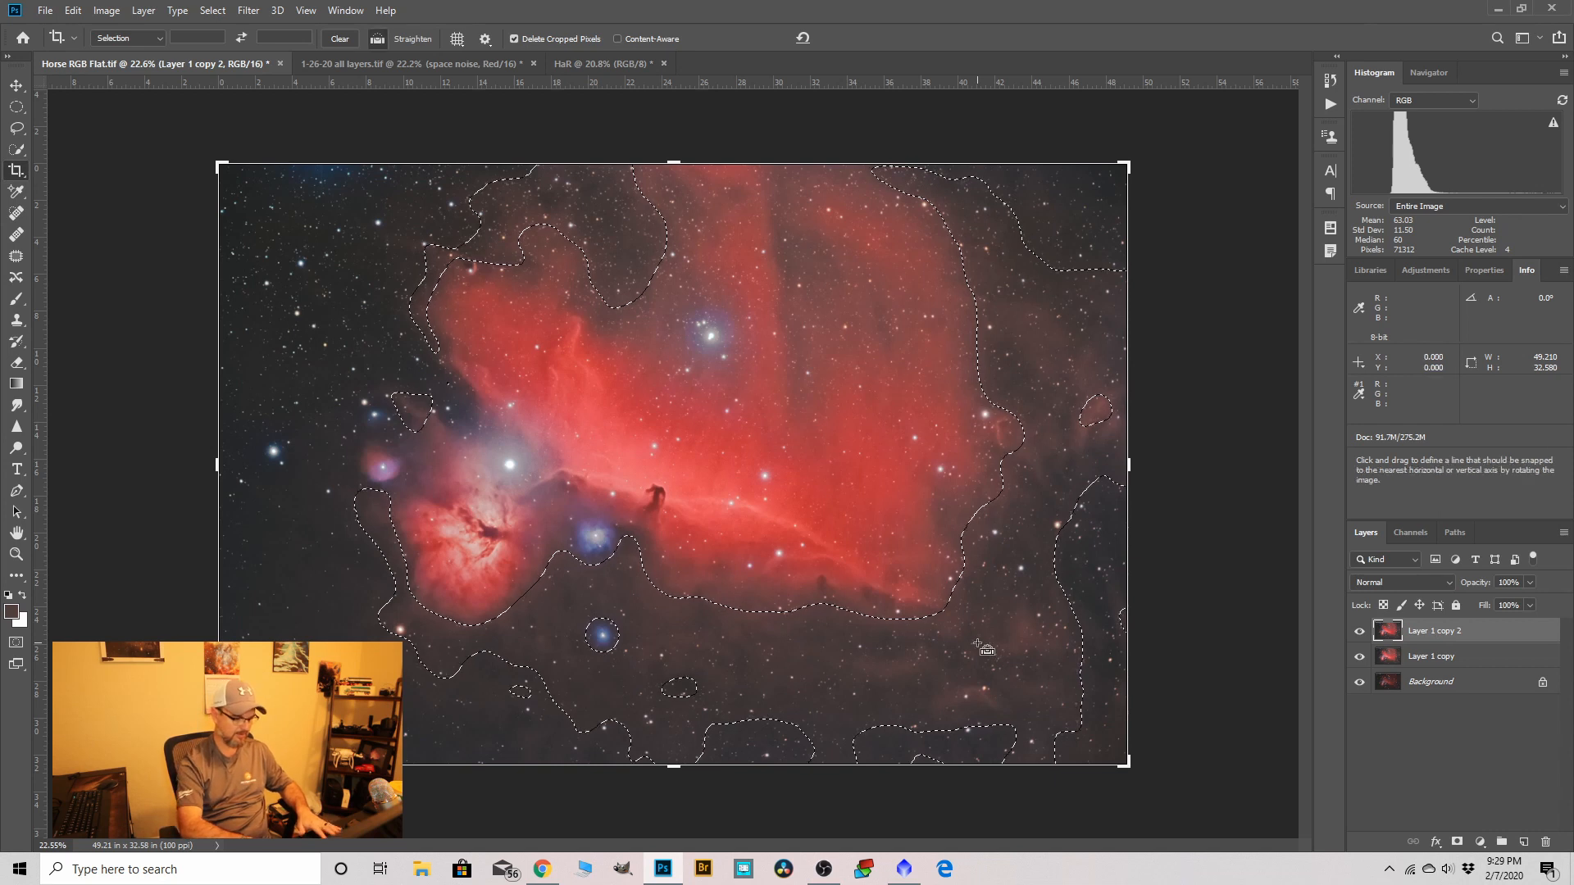
key(ctrl+j)
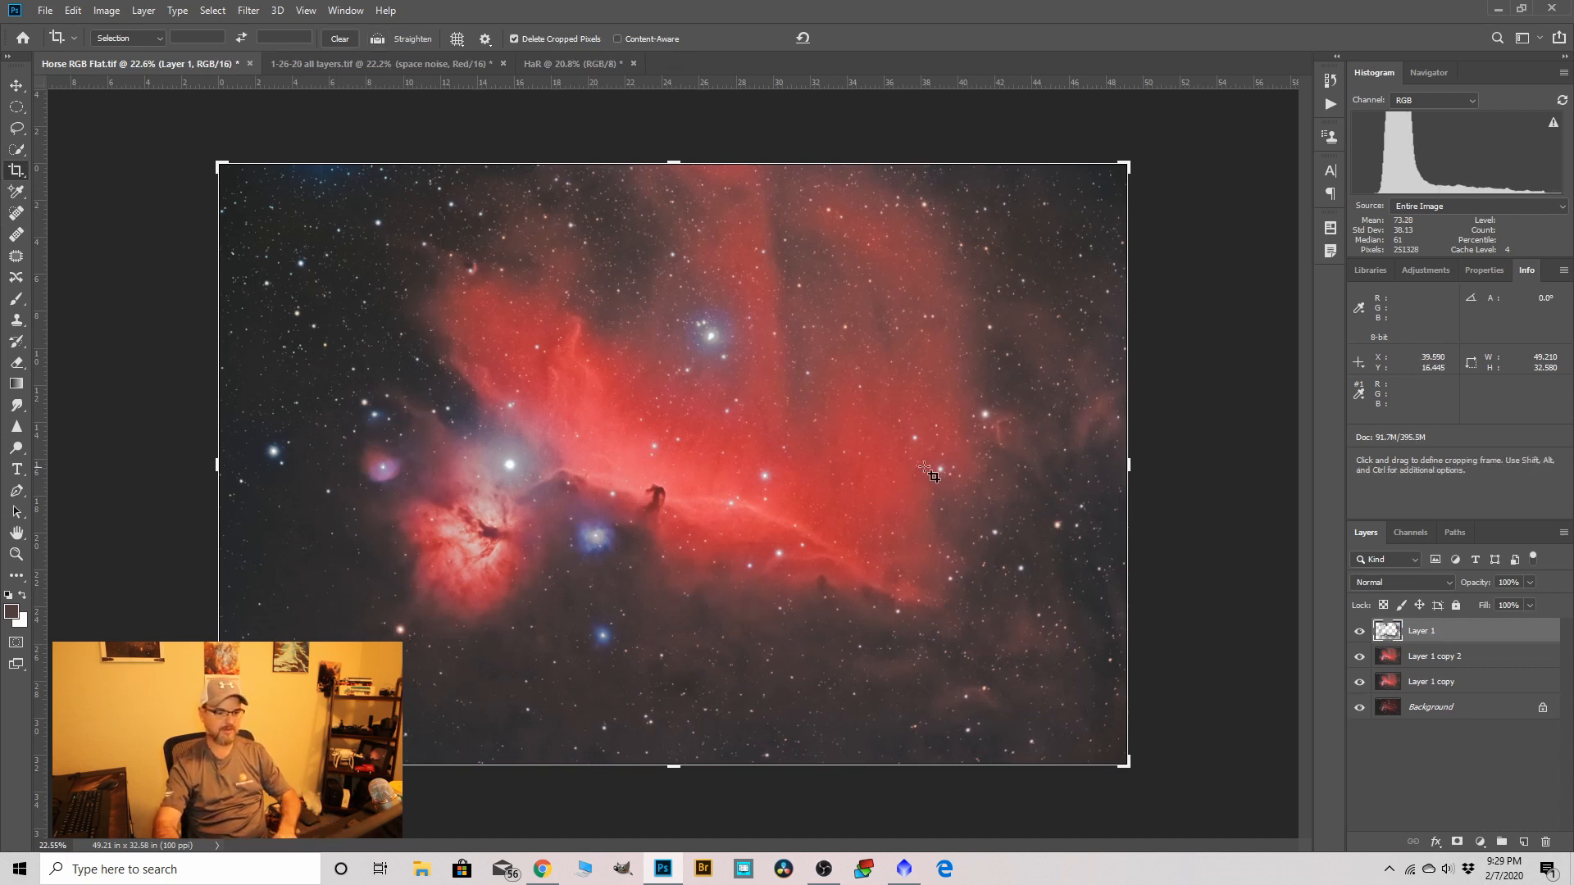
Brighten the reds on the background layer with a Curves adjustment of the Red channel, raising input 75 to output 91.
click(107, 12)
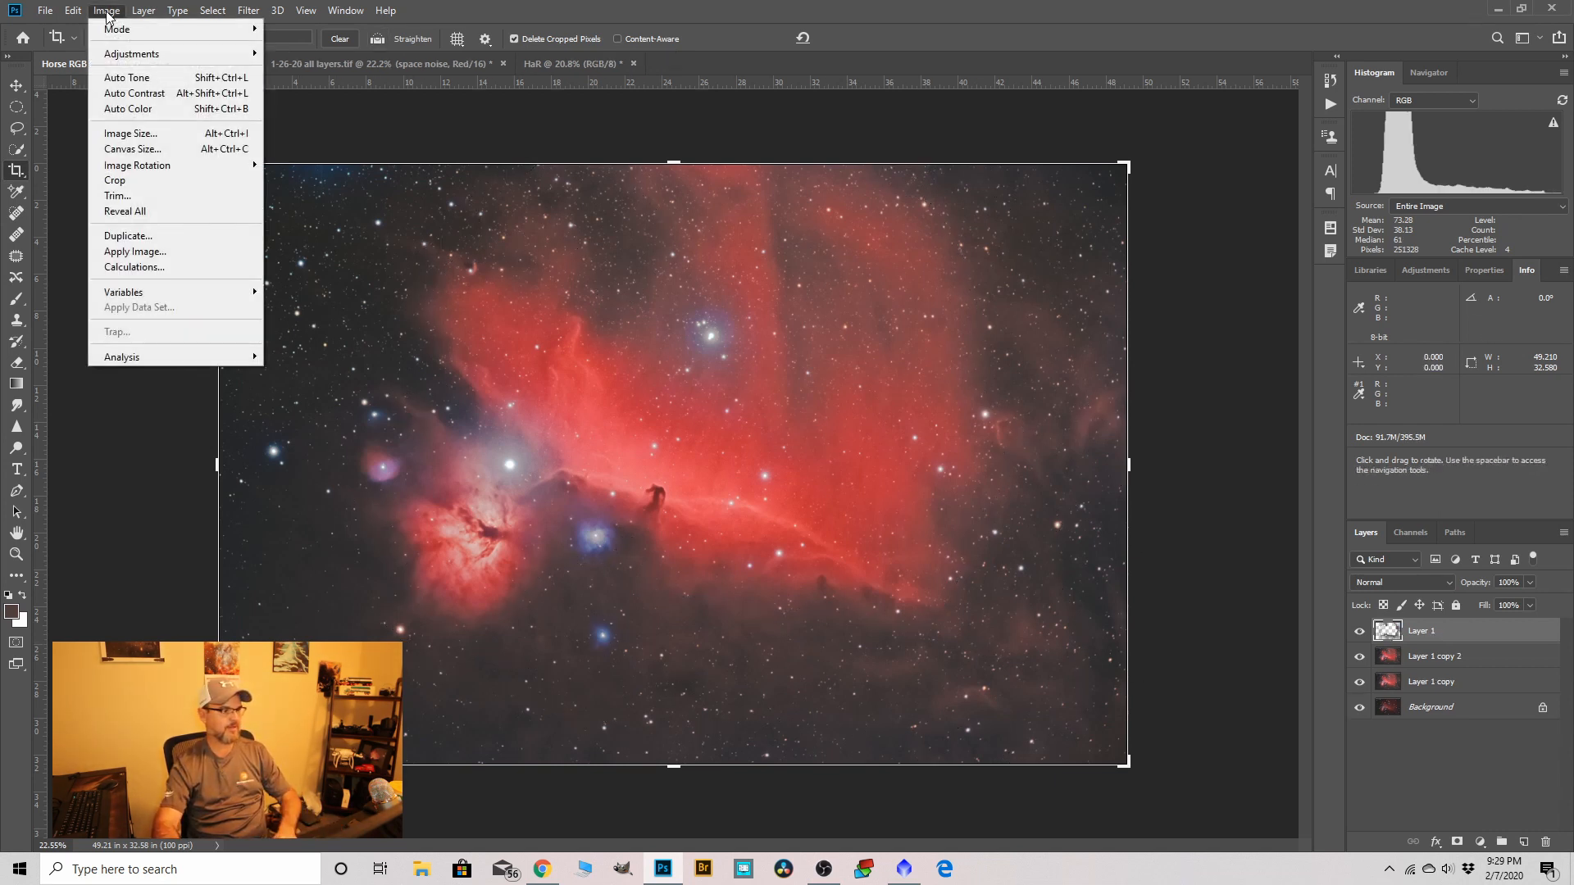
mouse_move(131, 54)
click(319, 87)
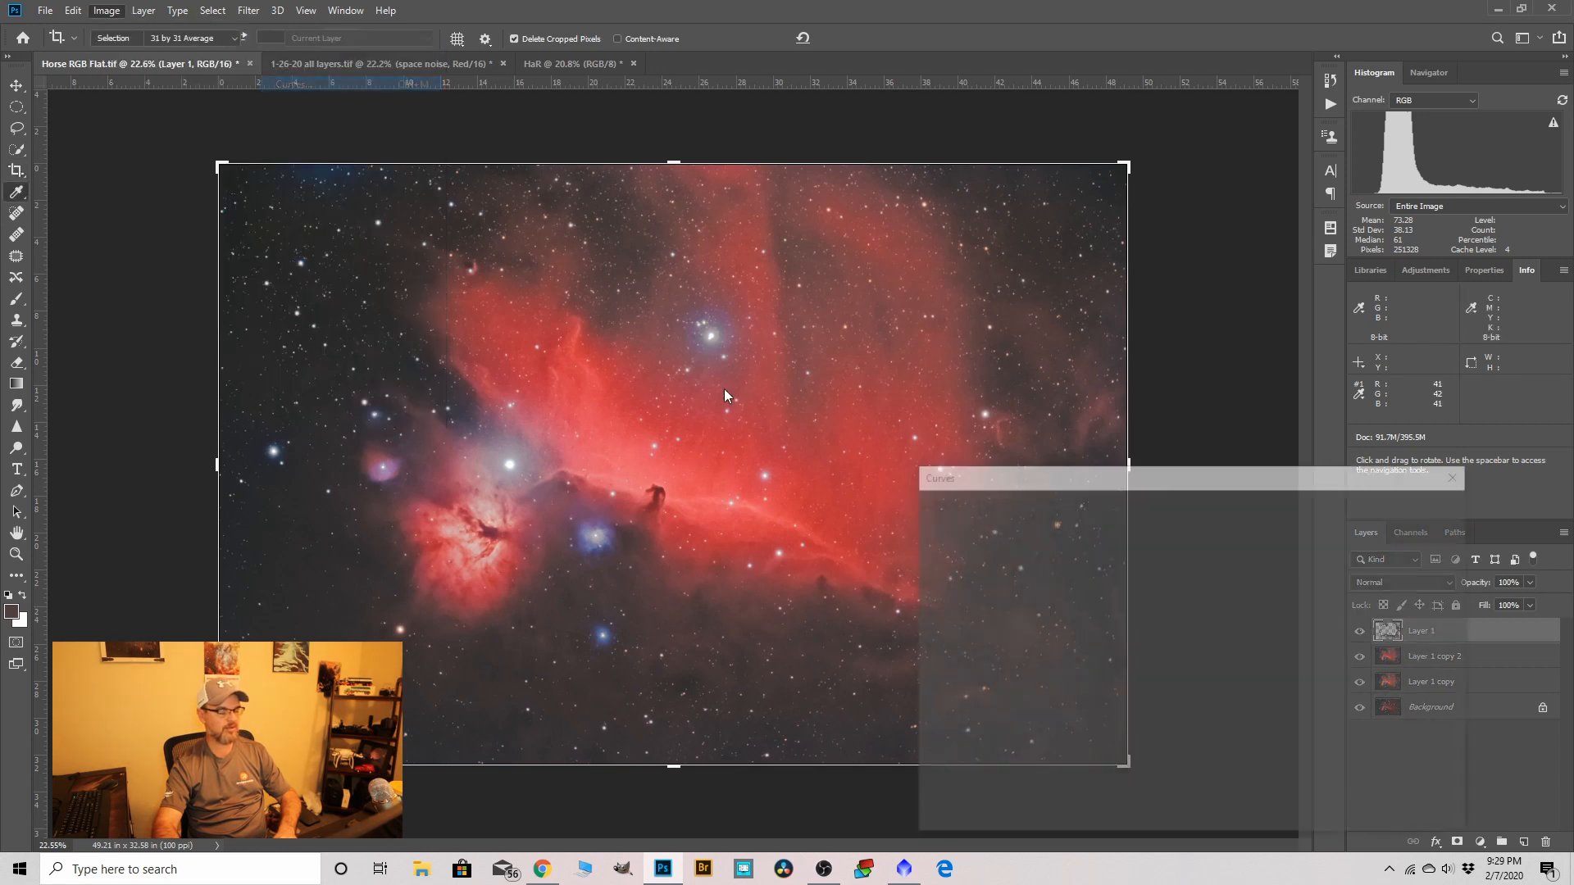
click(1062, 538)
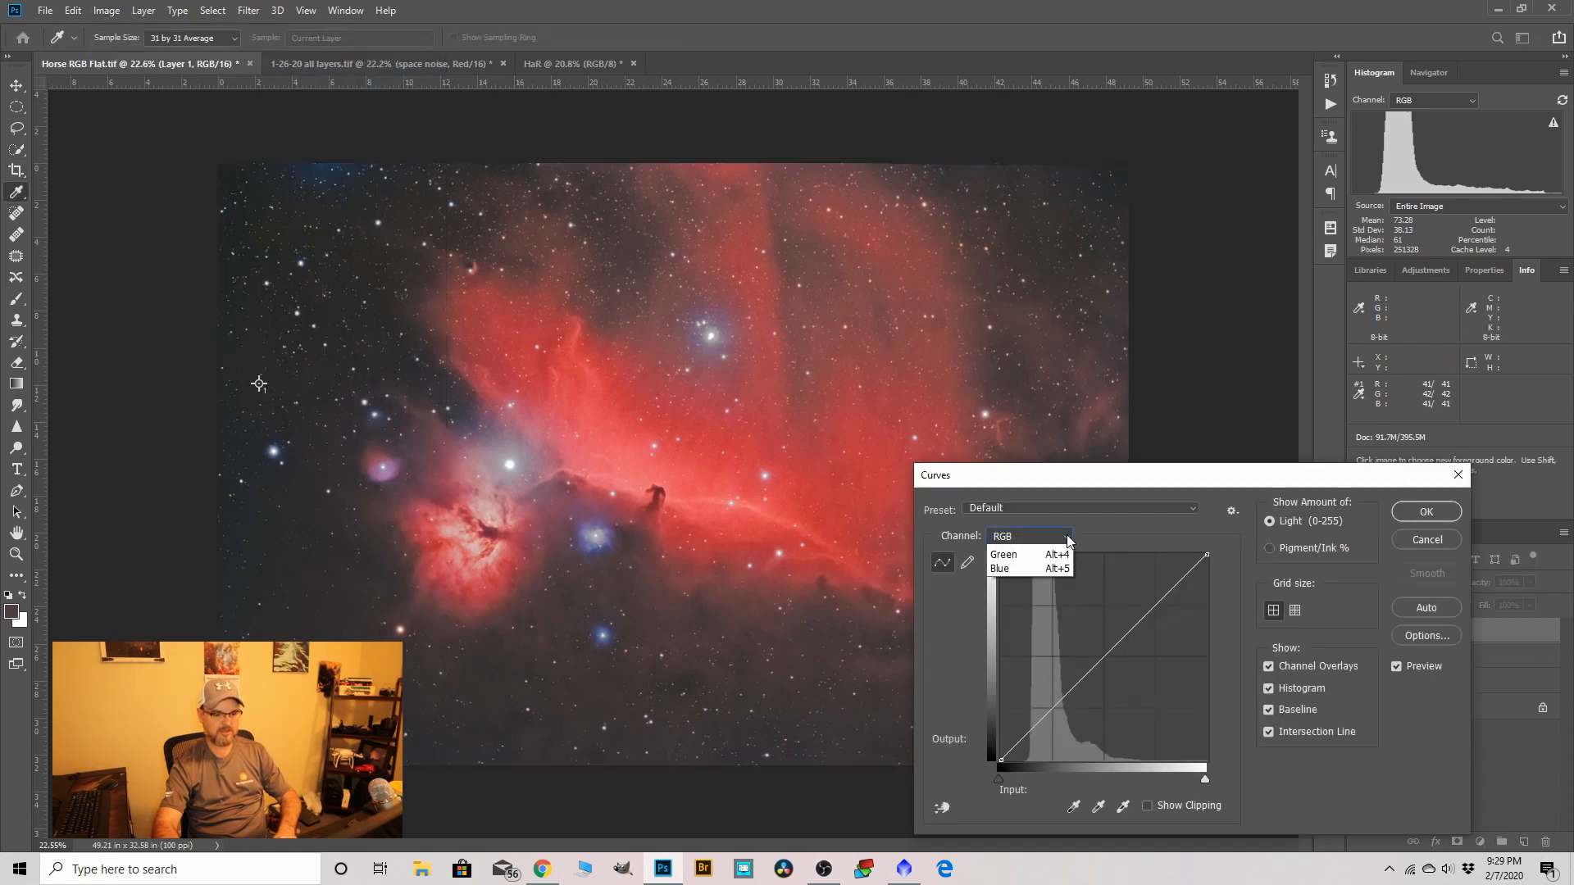
click(1020, 565)
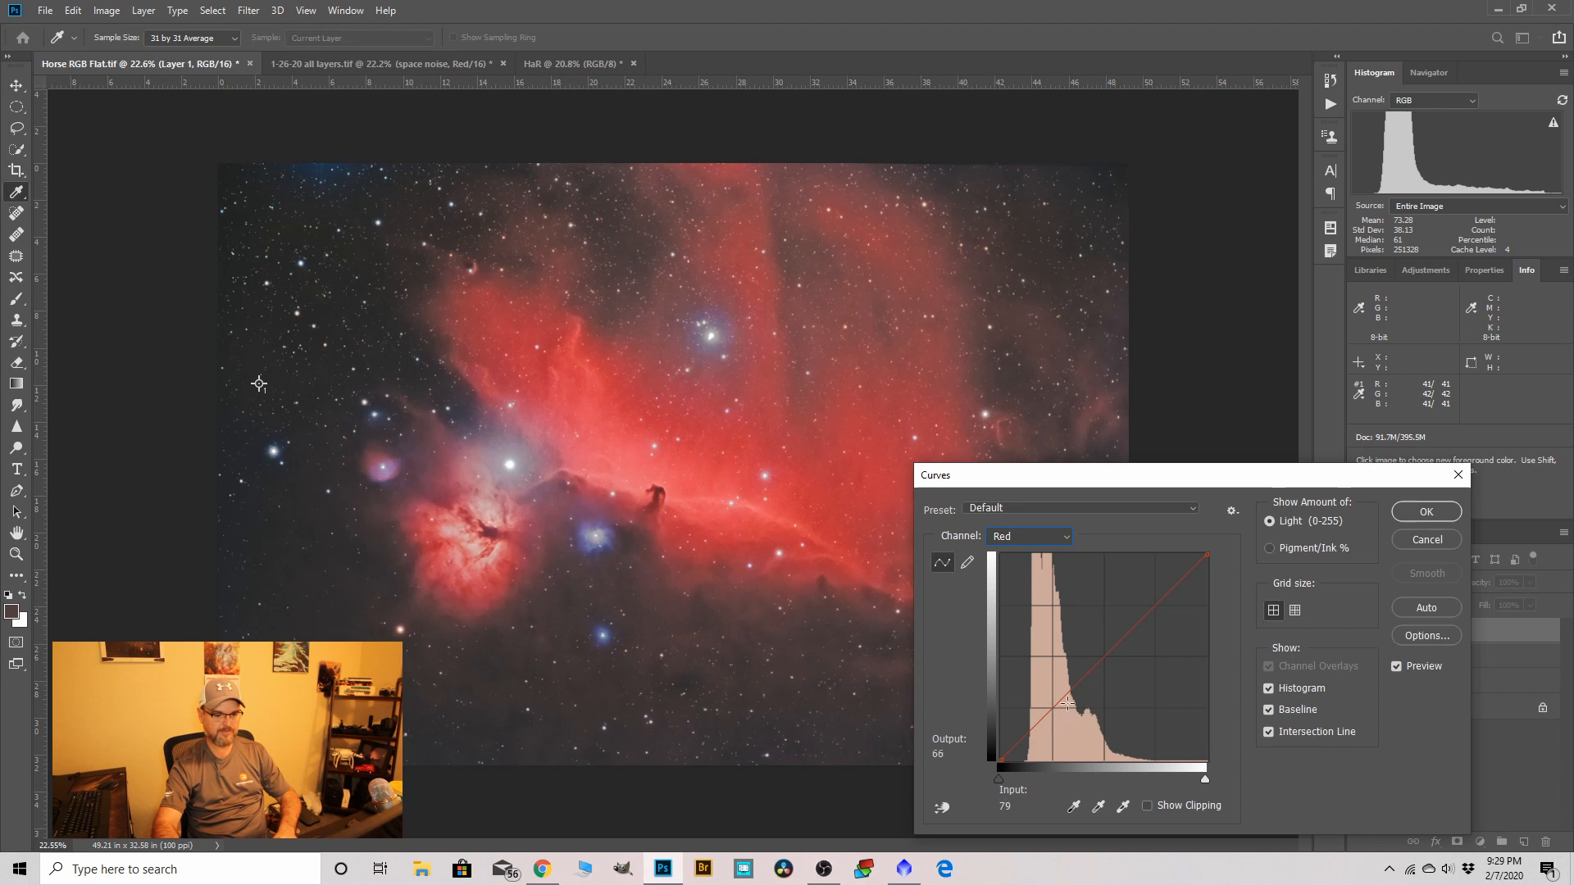
drag(1067, 698, 1061, 685)
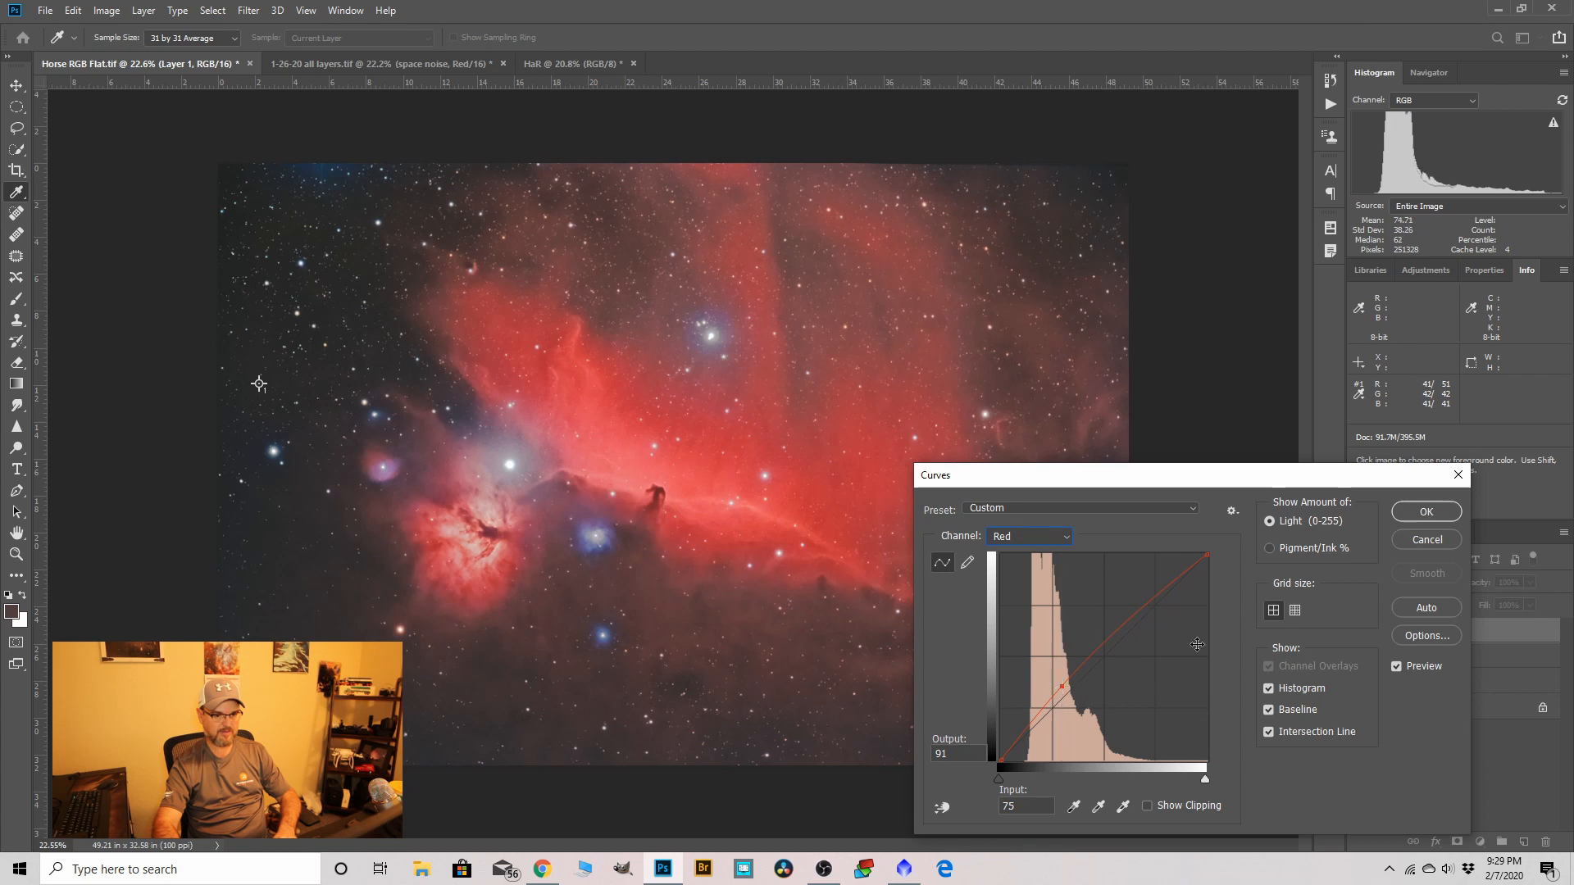
click(1425, 512)
key(c)
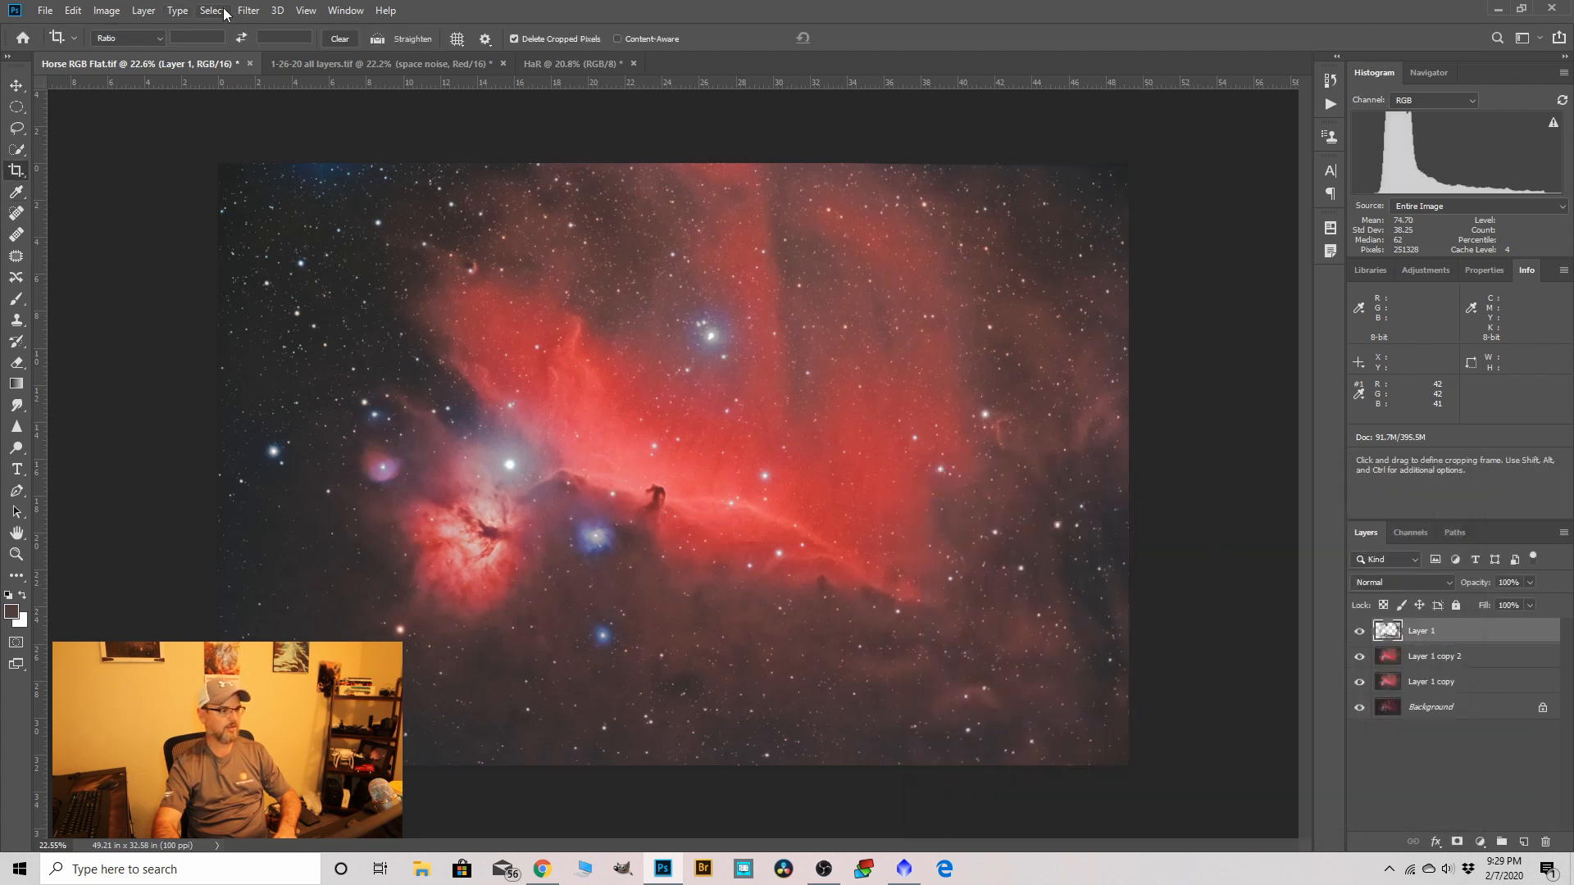
Apply Selective Color to the layer's Neutrals with Cyan -12, Magenta +7, Yellow +6 and slightly more Black, and merge it down into Layer 1 copy 2.
click(120, 11)
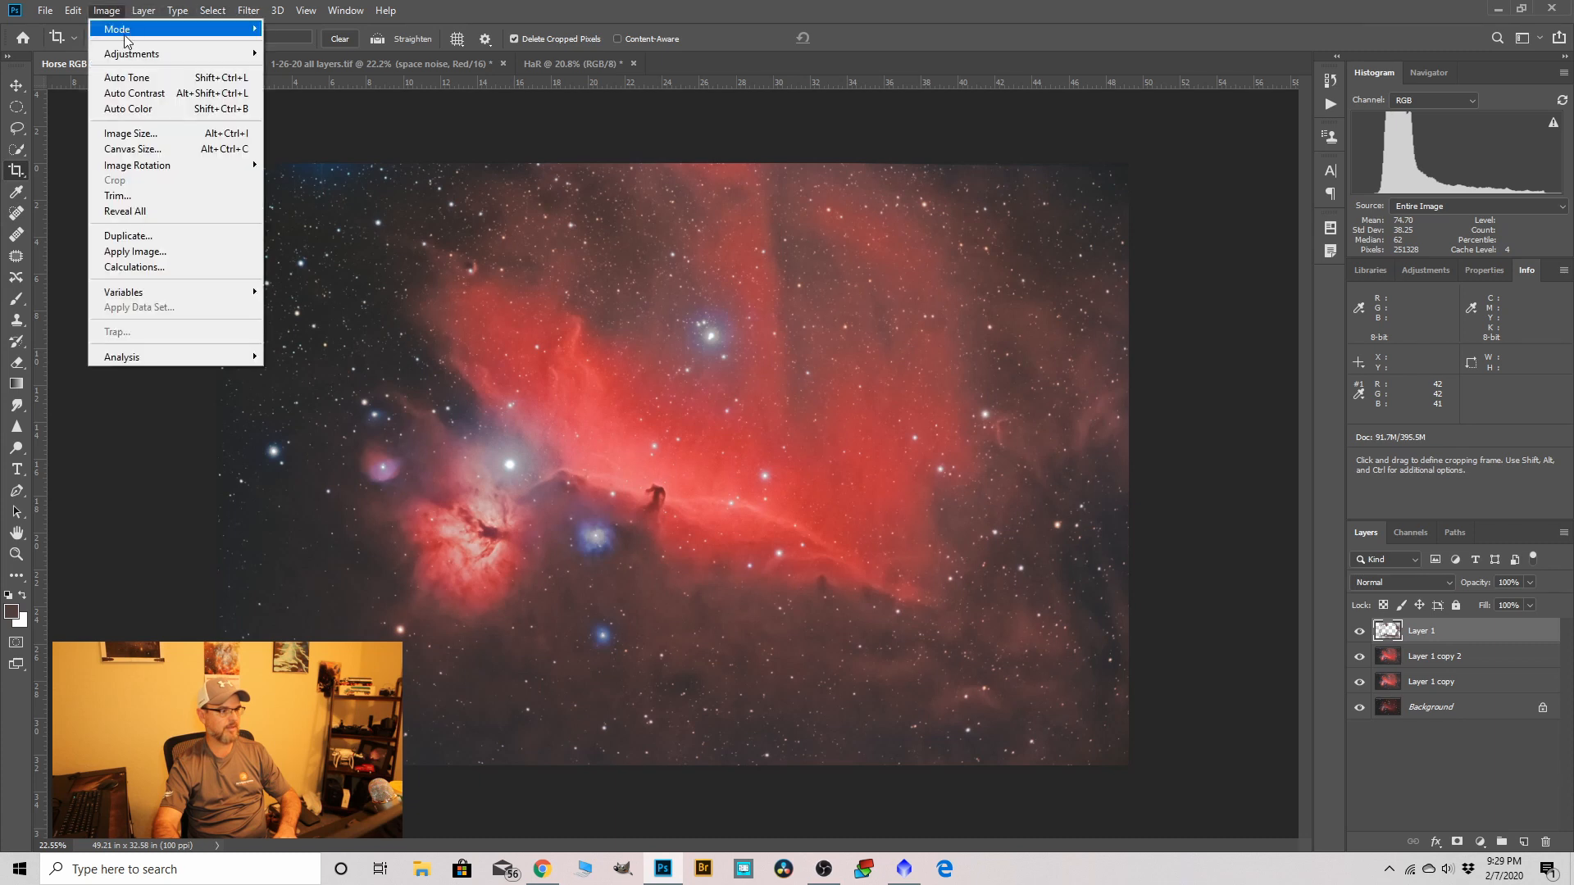
mouse_move(164, 54)
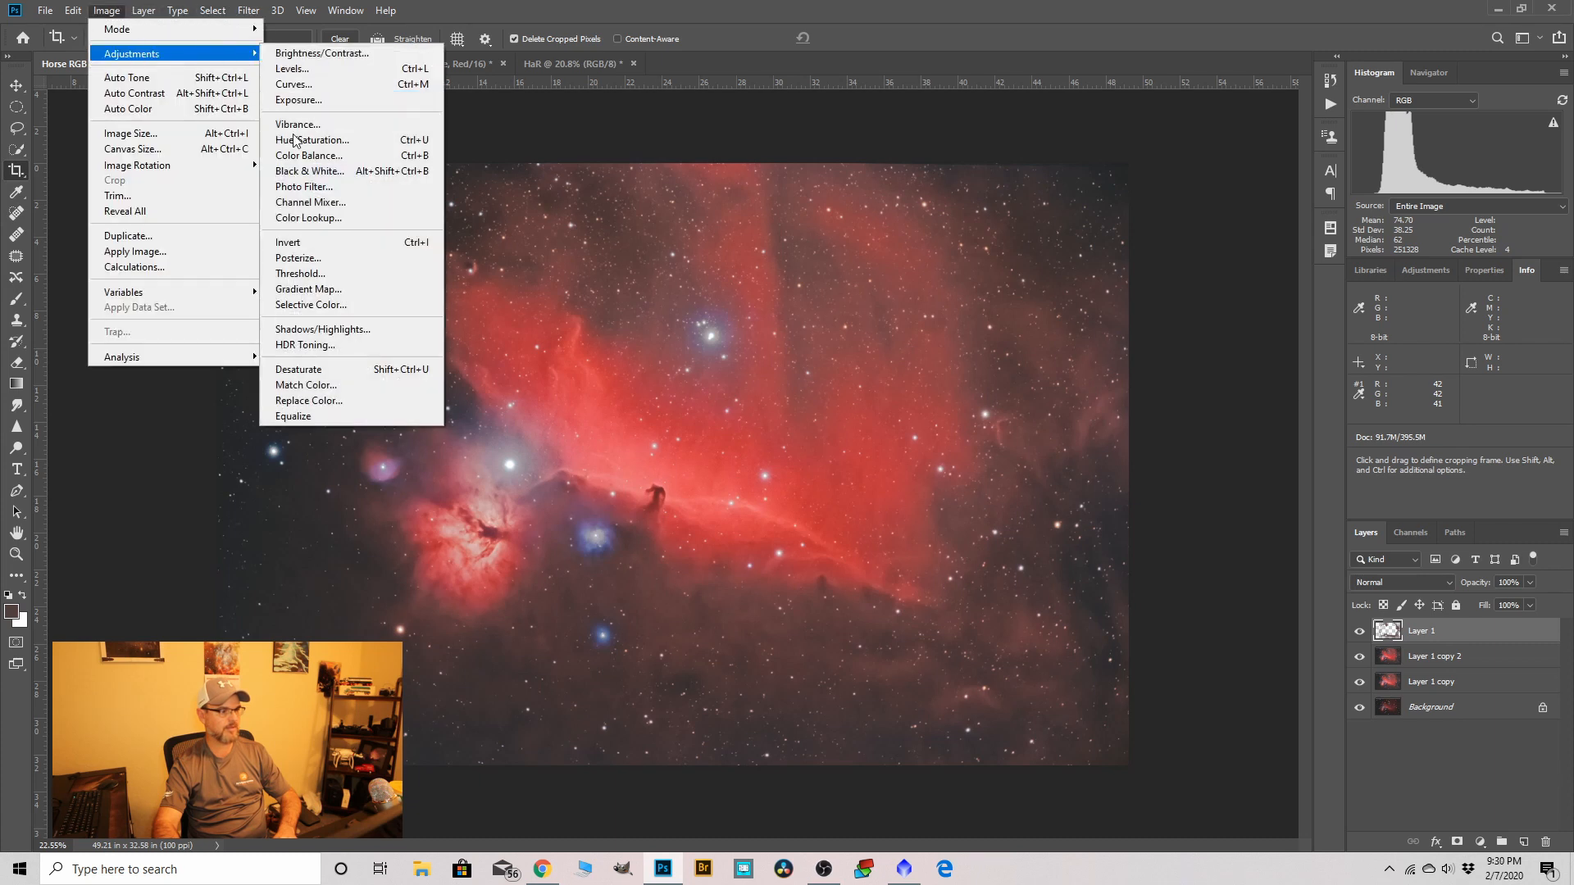
click(316, 304)
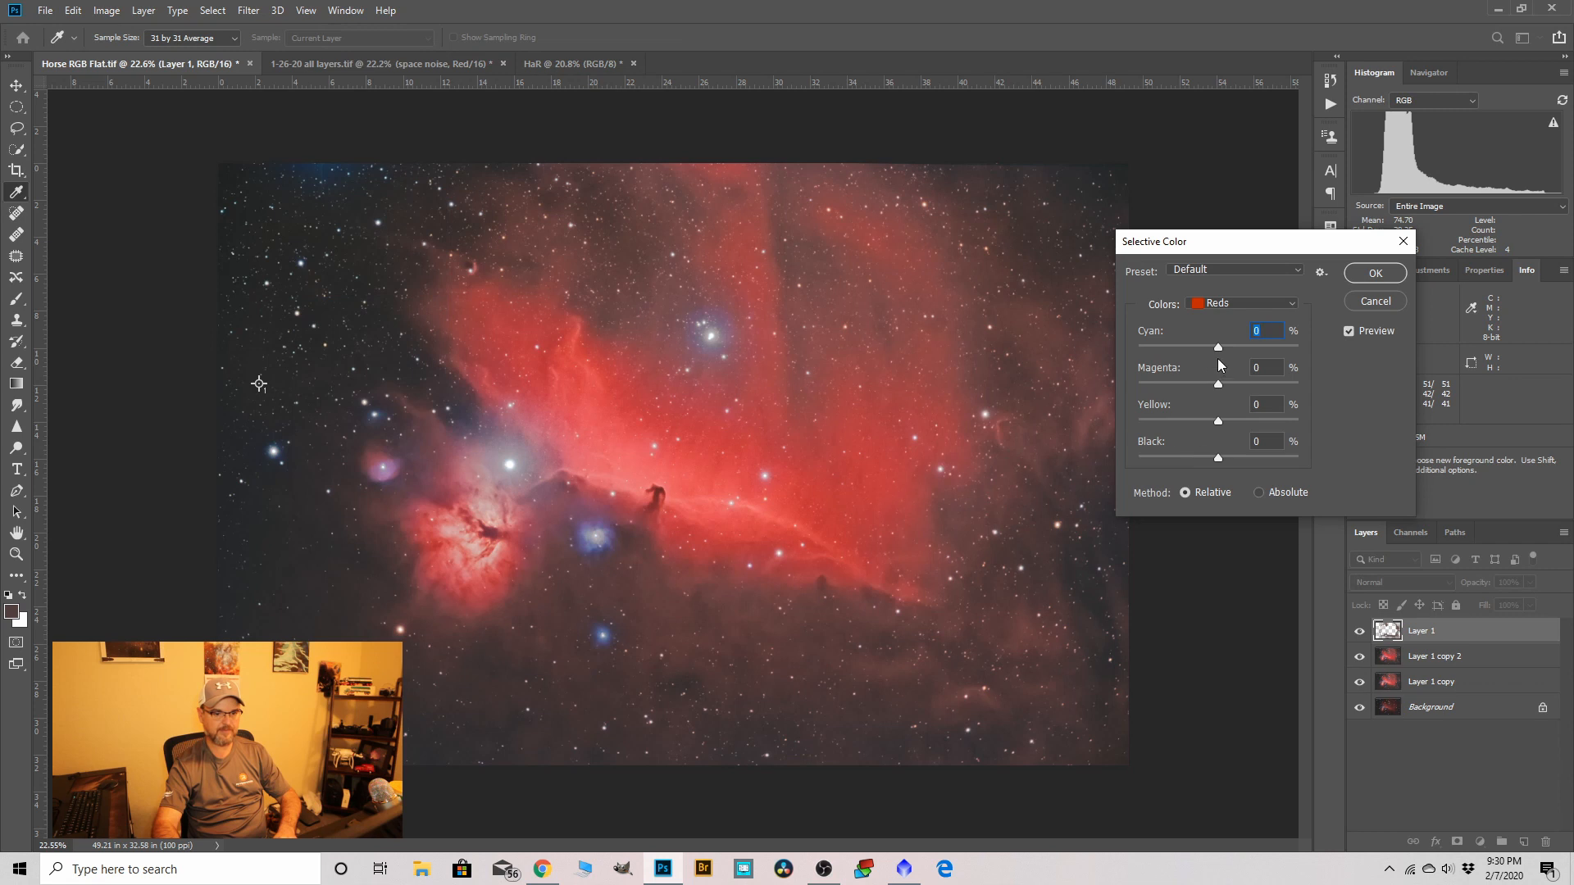
click(1279, 308)
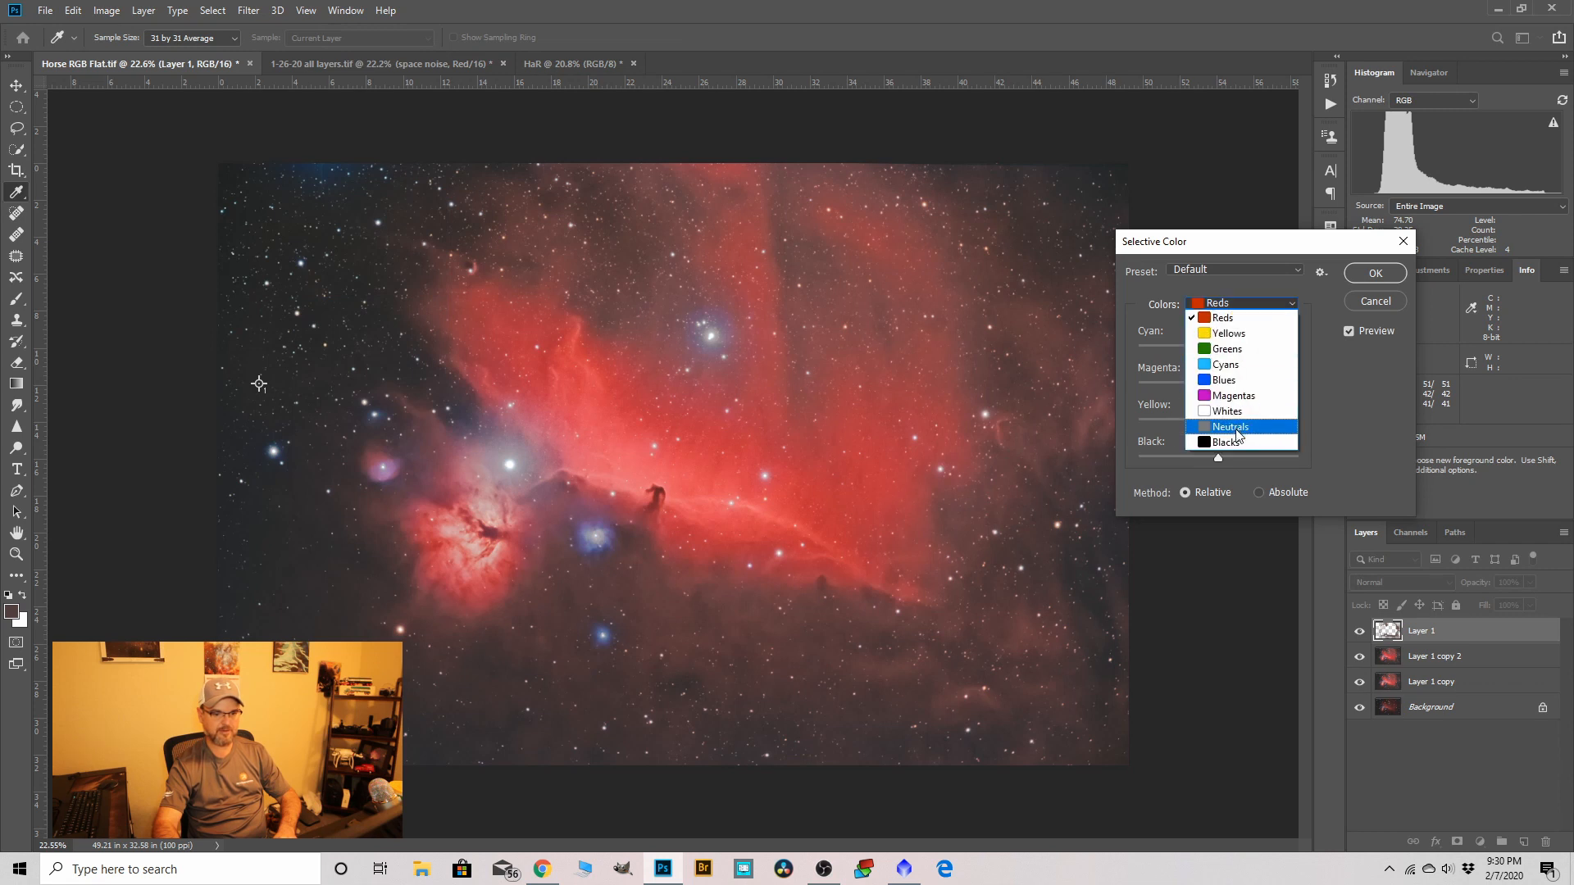
click(1239, 435)
drag(1221, 348, 1209, 350)
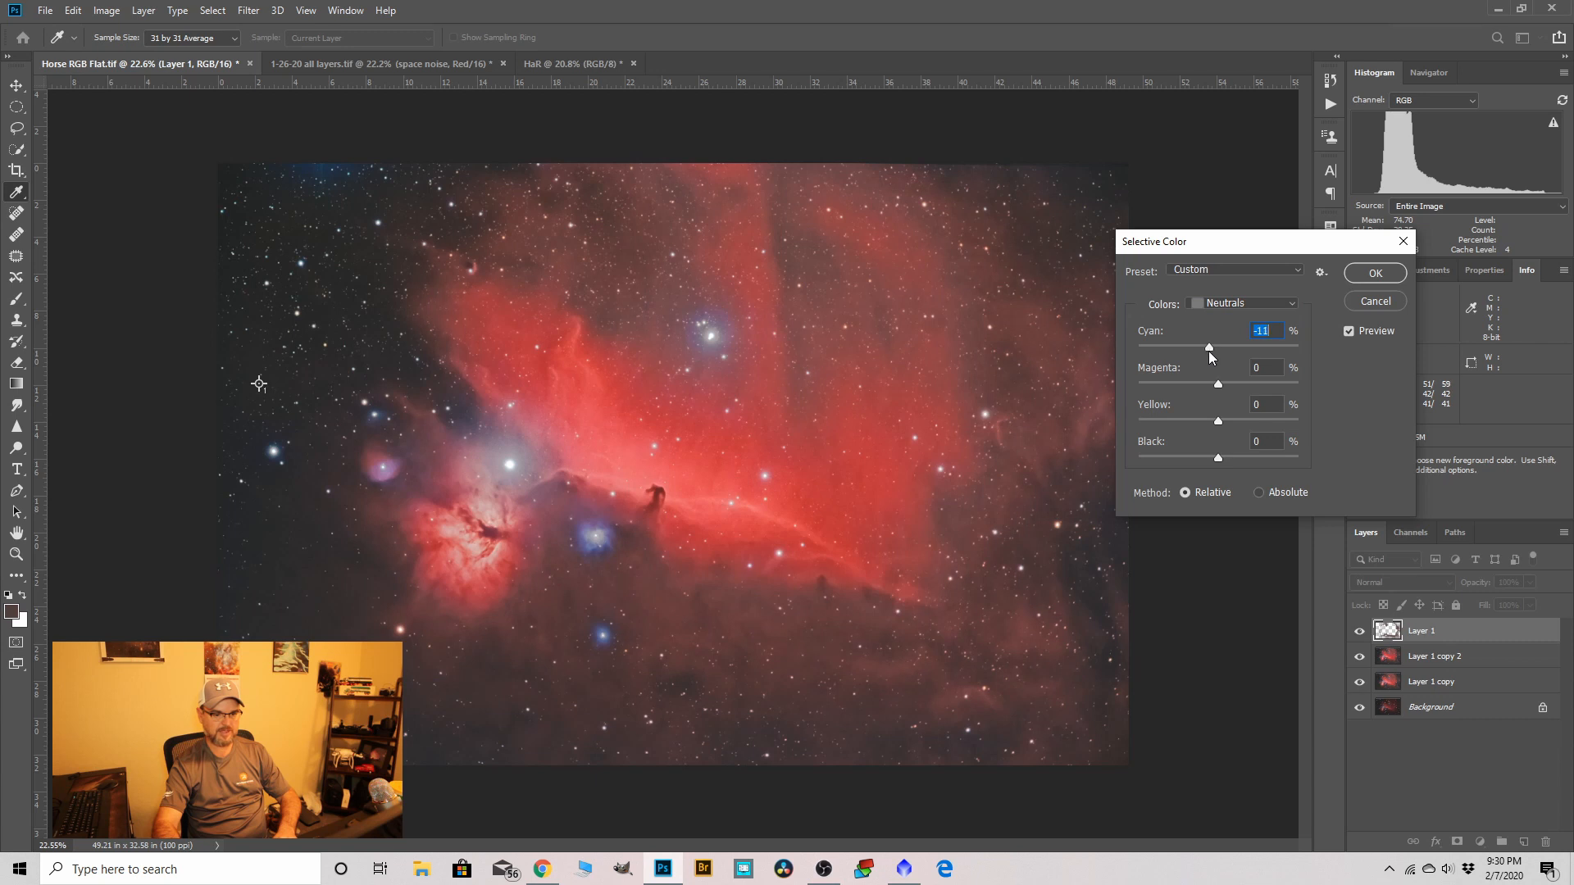
click(1217, 385)
click(1221, 421)
drag(1225, 385, 1223, 386)
drag(1219, 456, 1223, 457)
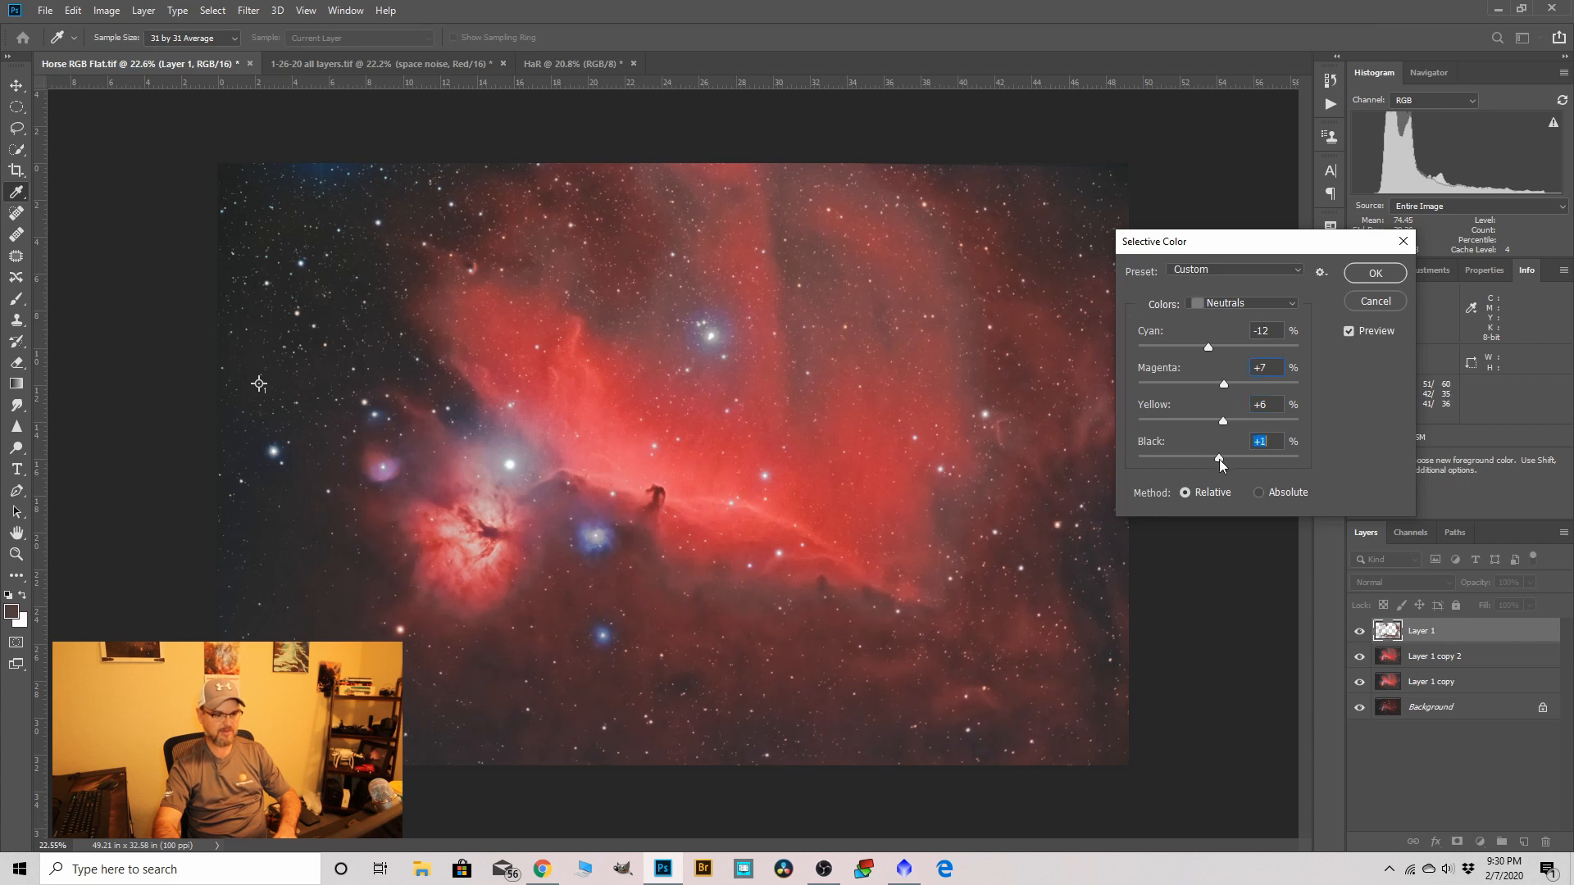
click(1375, 272)
key(c)
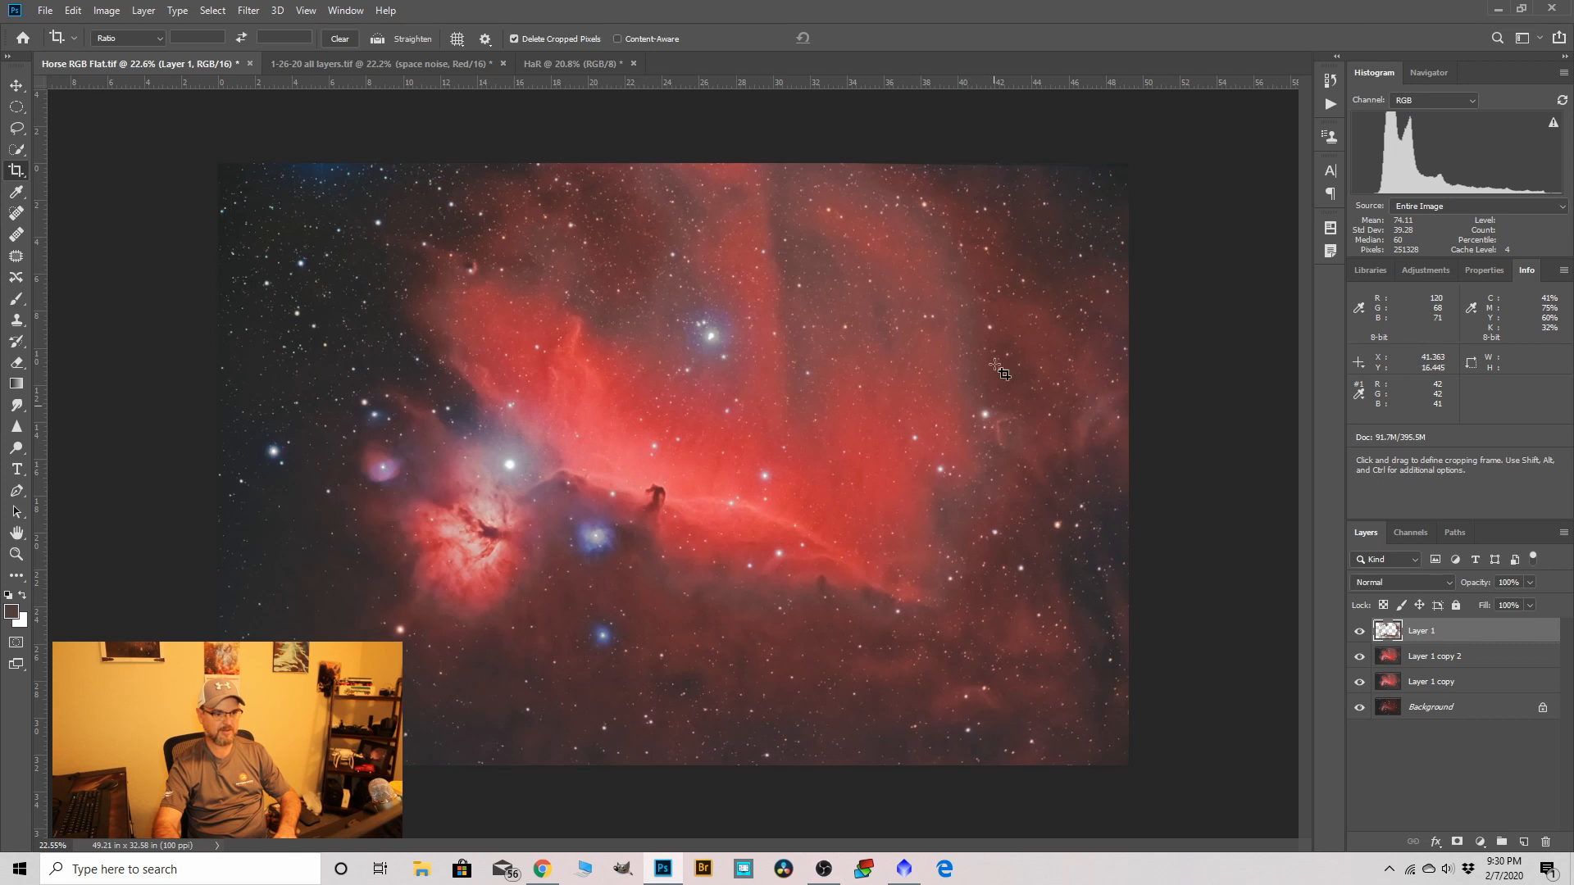
right_click(1426, 642)
click(1284, 644)
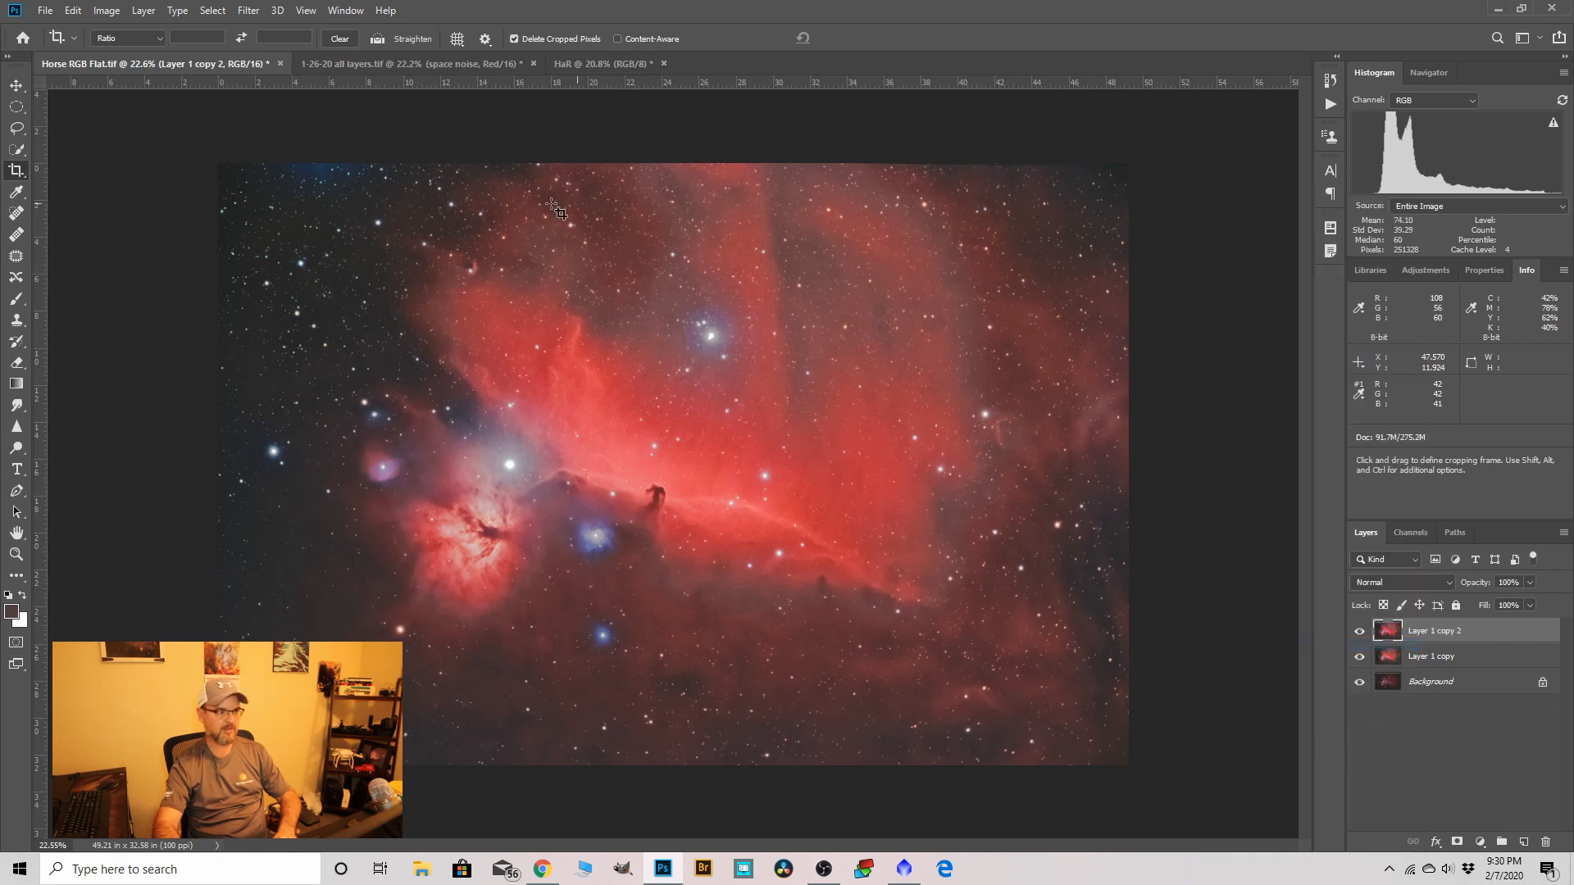
Select the dull reddish area surrounding the nebula by Color Range, sampling the color beside the nebula's lower right edge and adjusting the fuzziness.
click(212, 11)
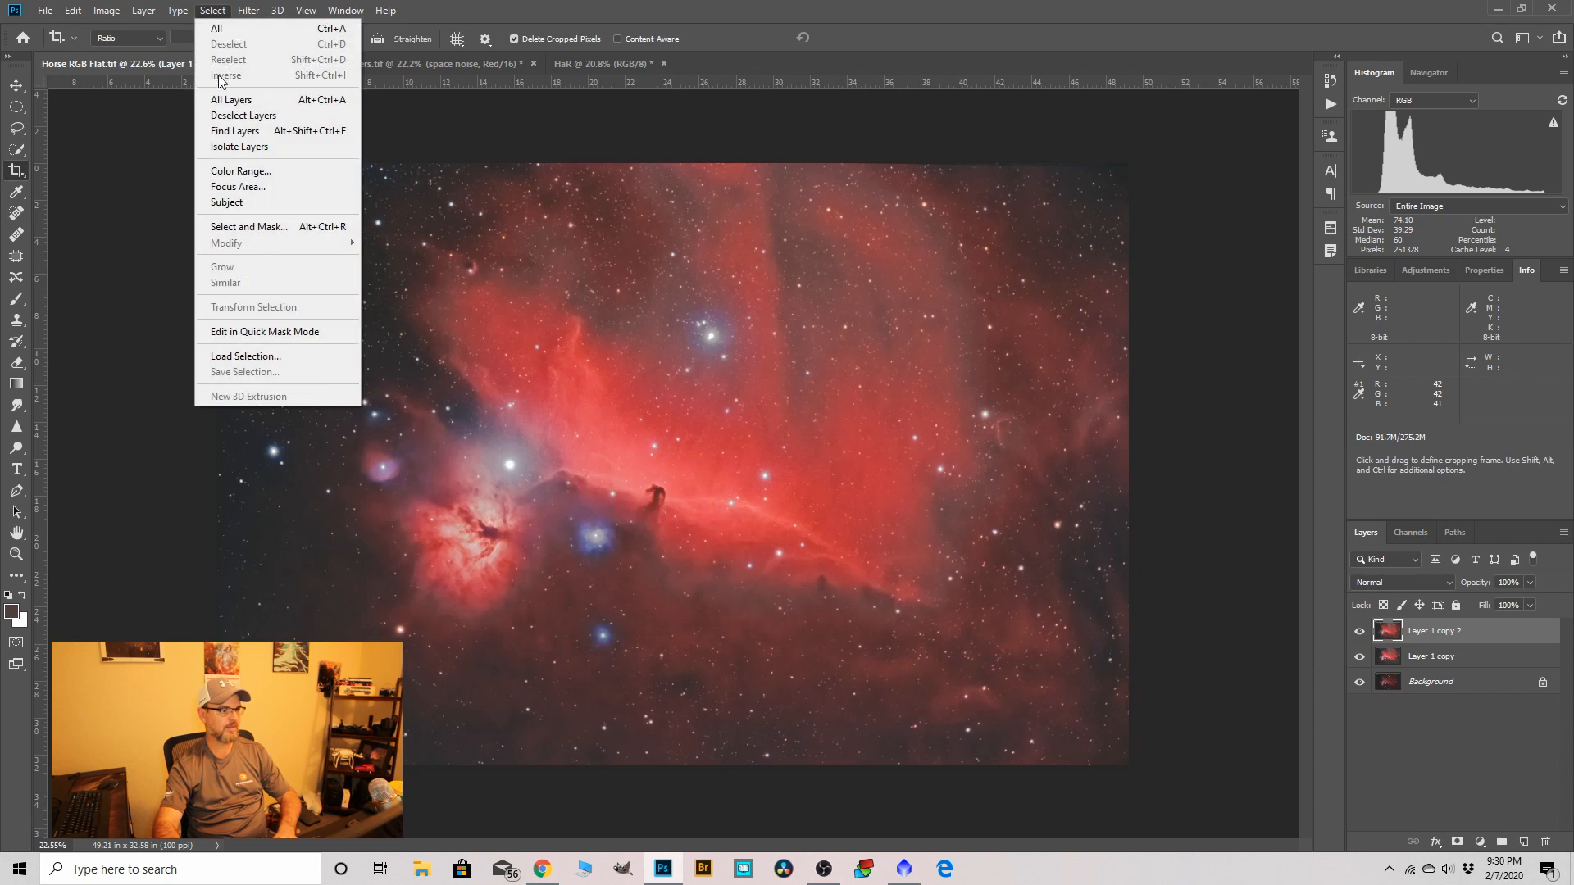
click(246, 164)
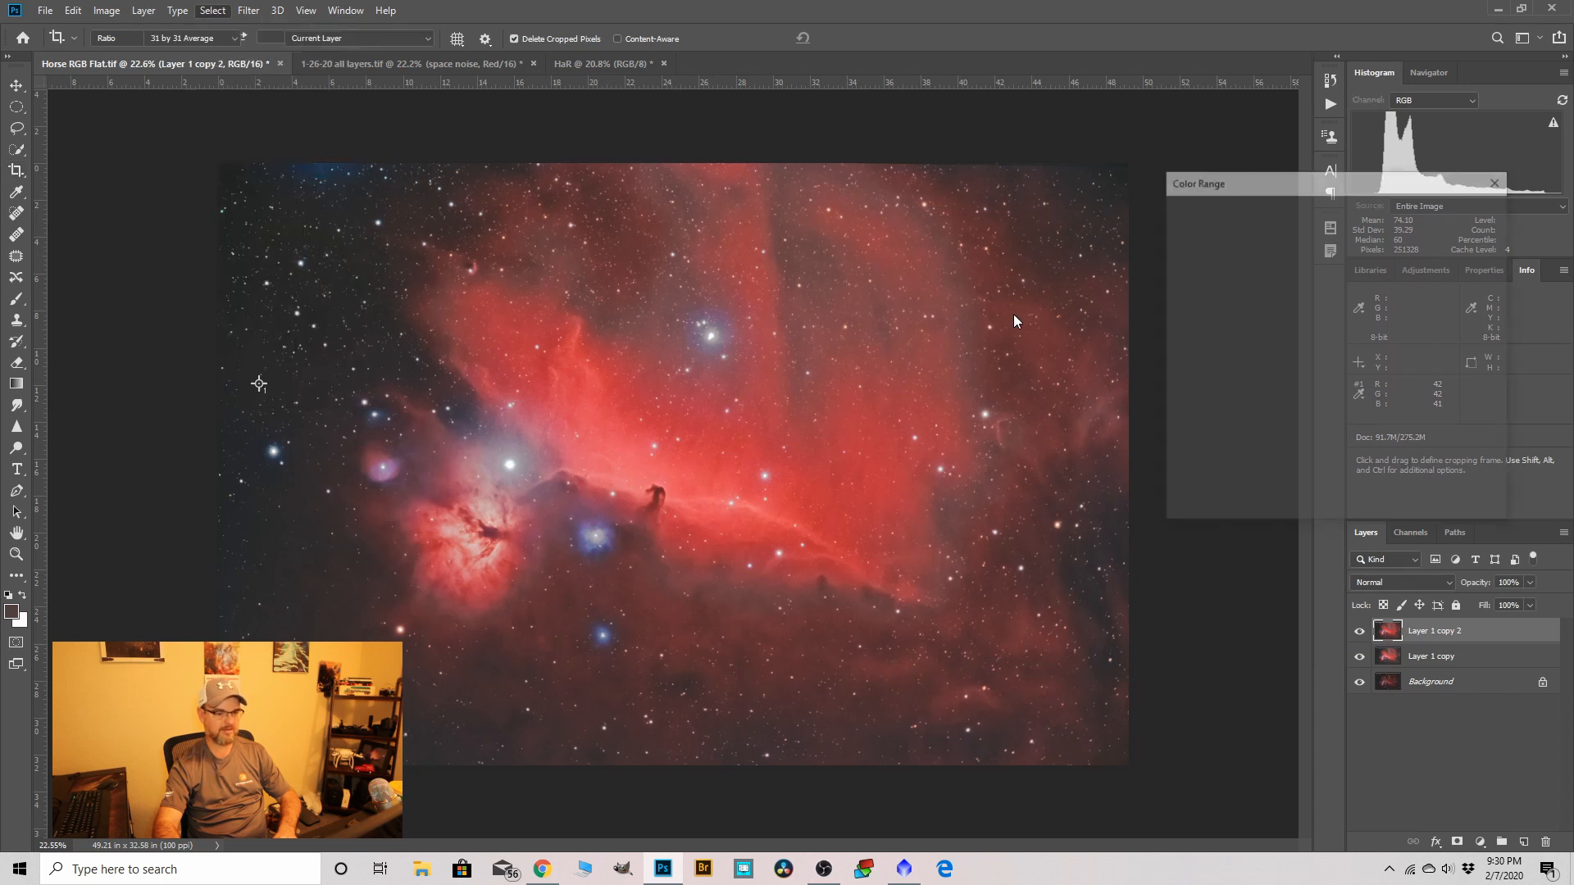
click(953, 509)
drag(1241, 285, 1241, 280)
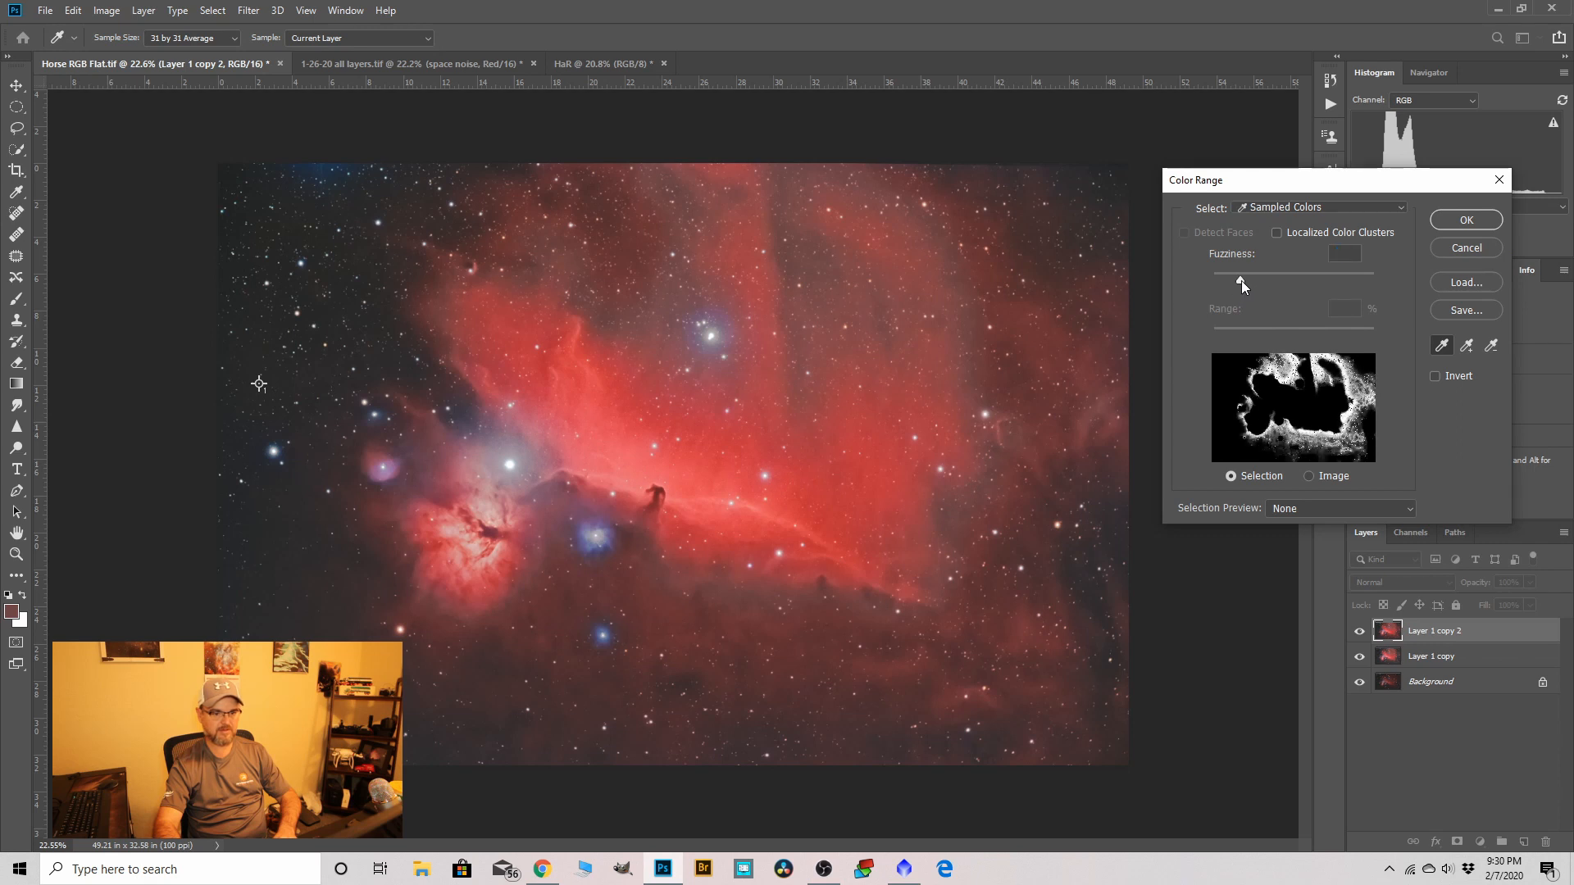
click(1448, 217)
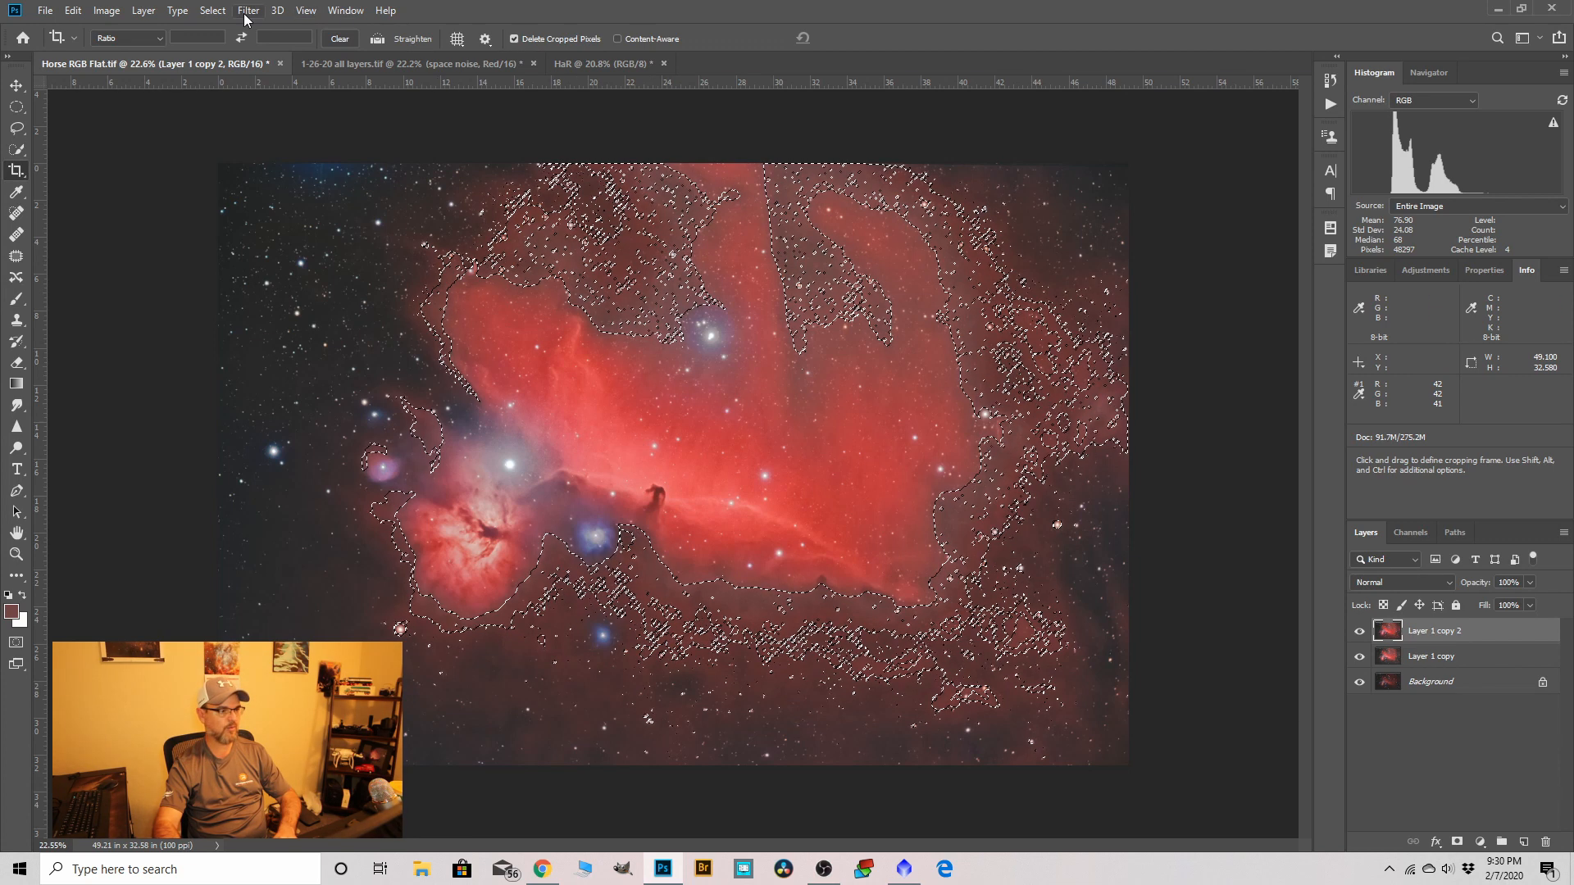
Feather the selection by 71.1 px in Select and Mask and copy the selected area to a new layer.
click(201, 11)
click(246, 226)
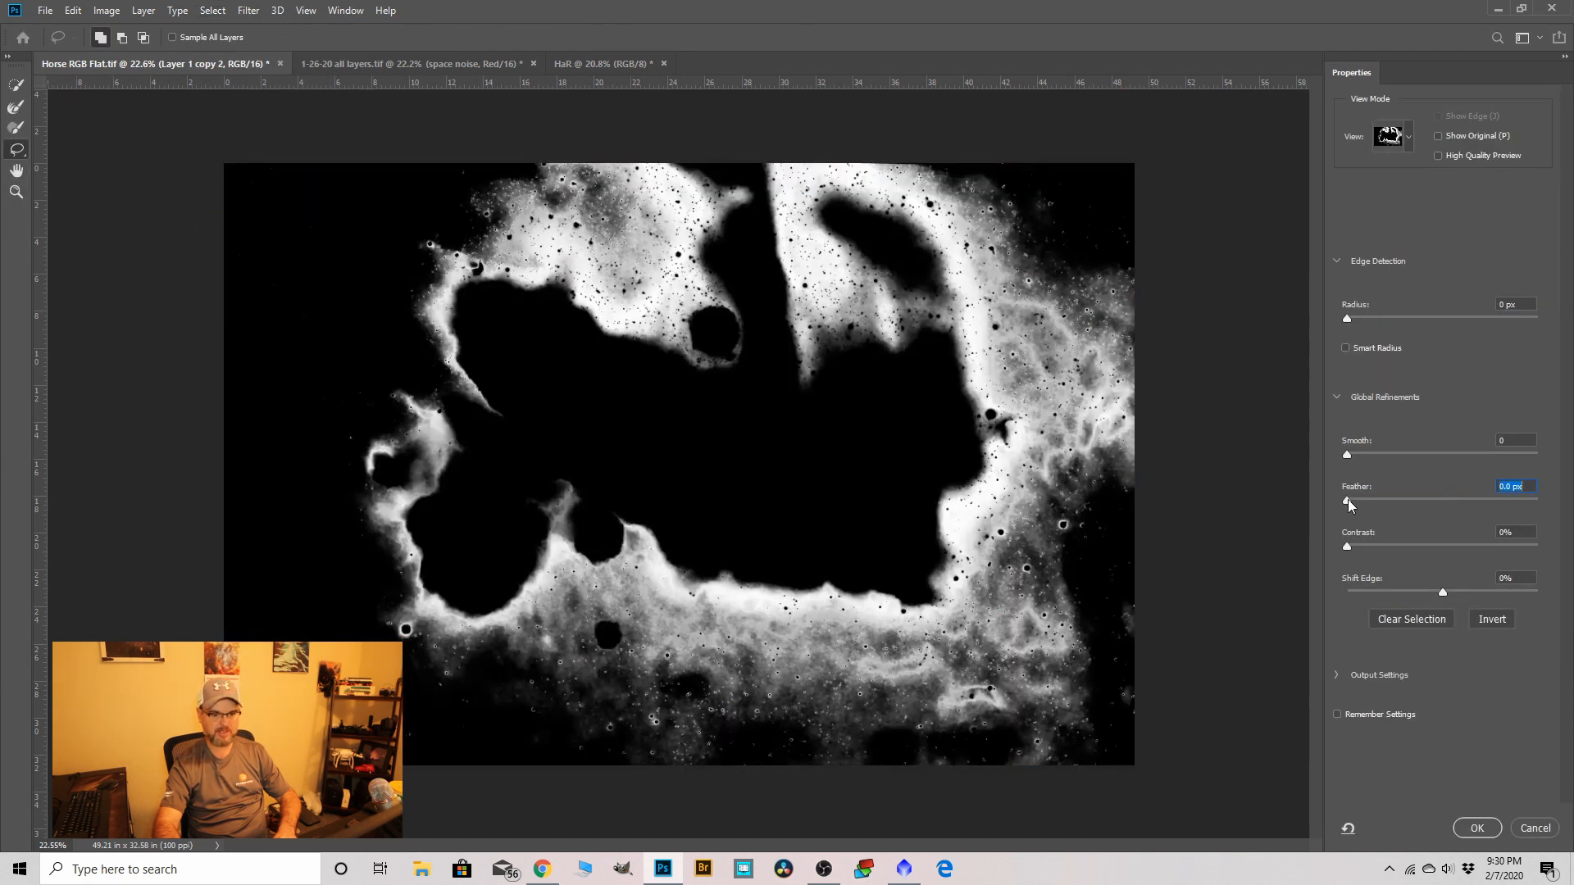
drag(1386, 500, 1459, 504)
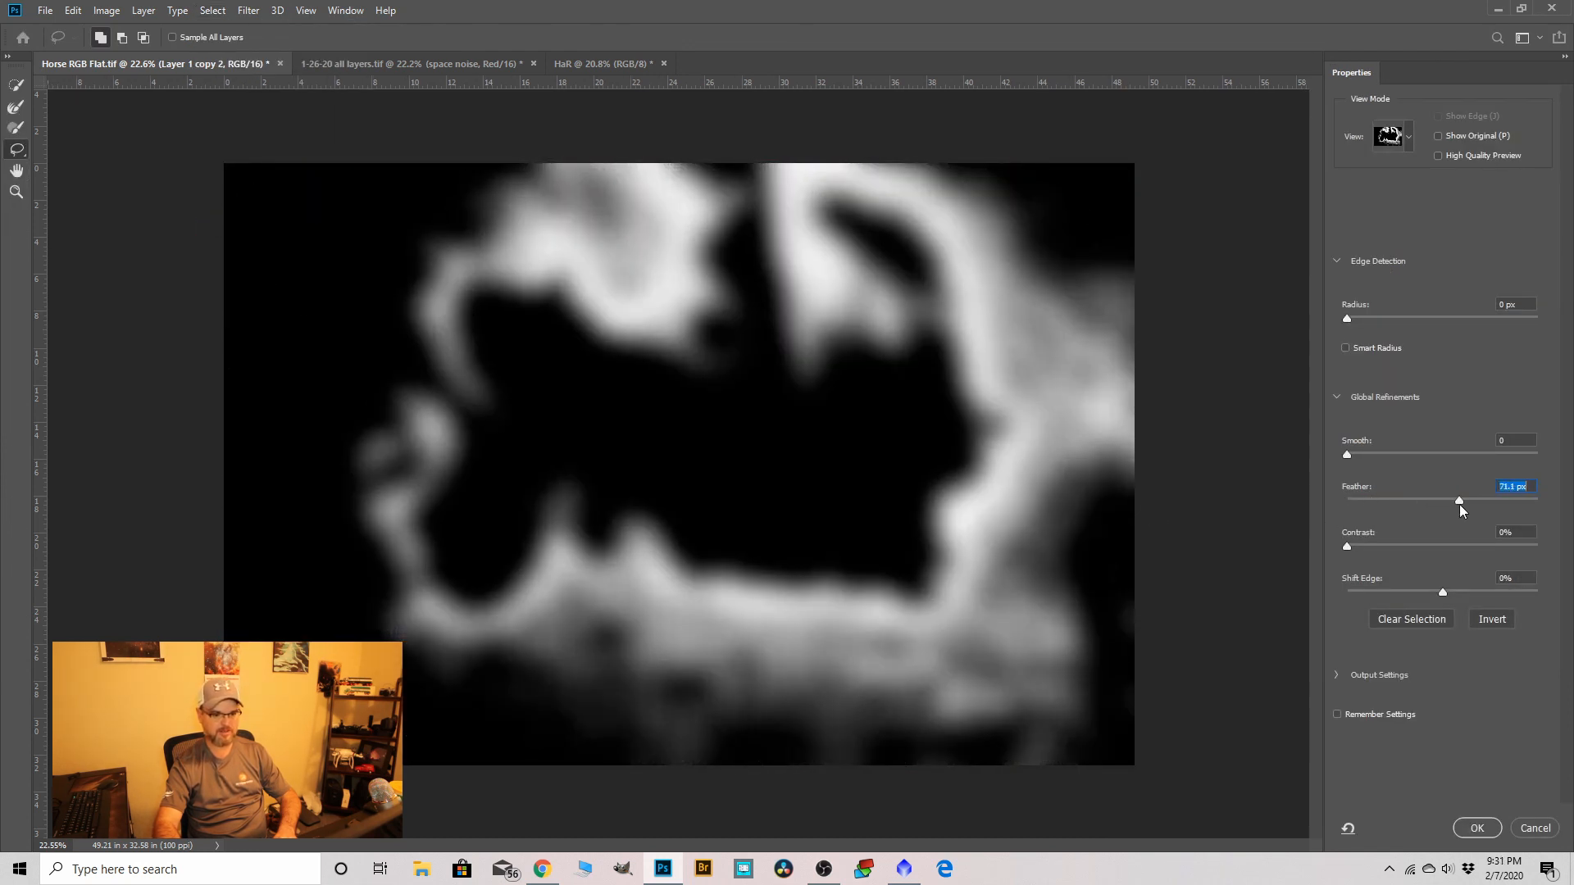
click(1479, 828)
key(c)
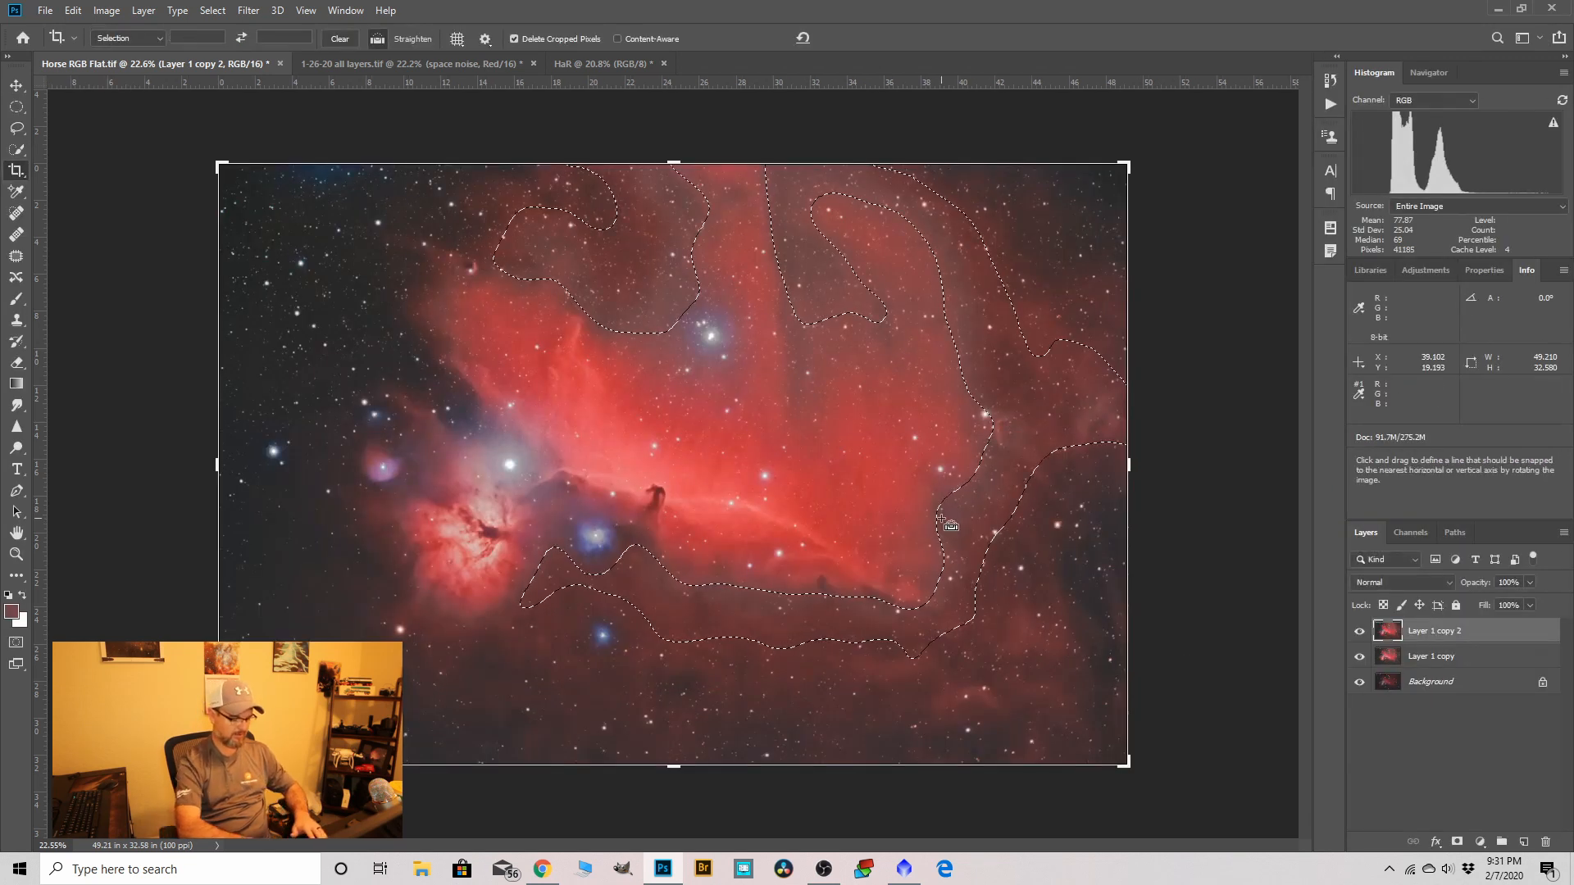
key(ctrl+j)
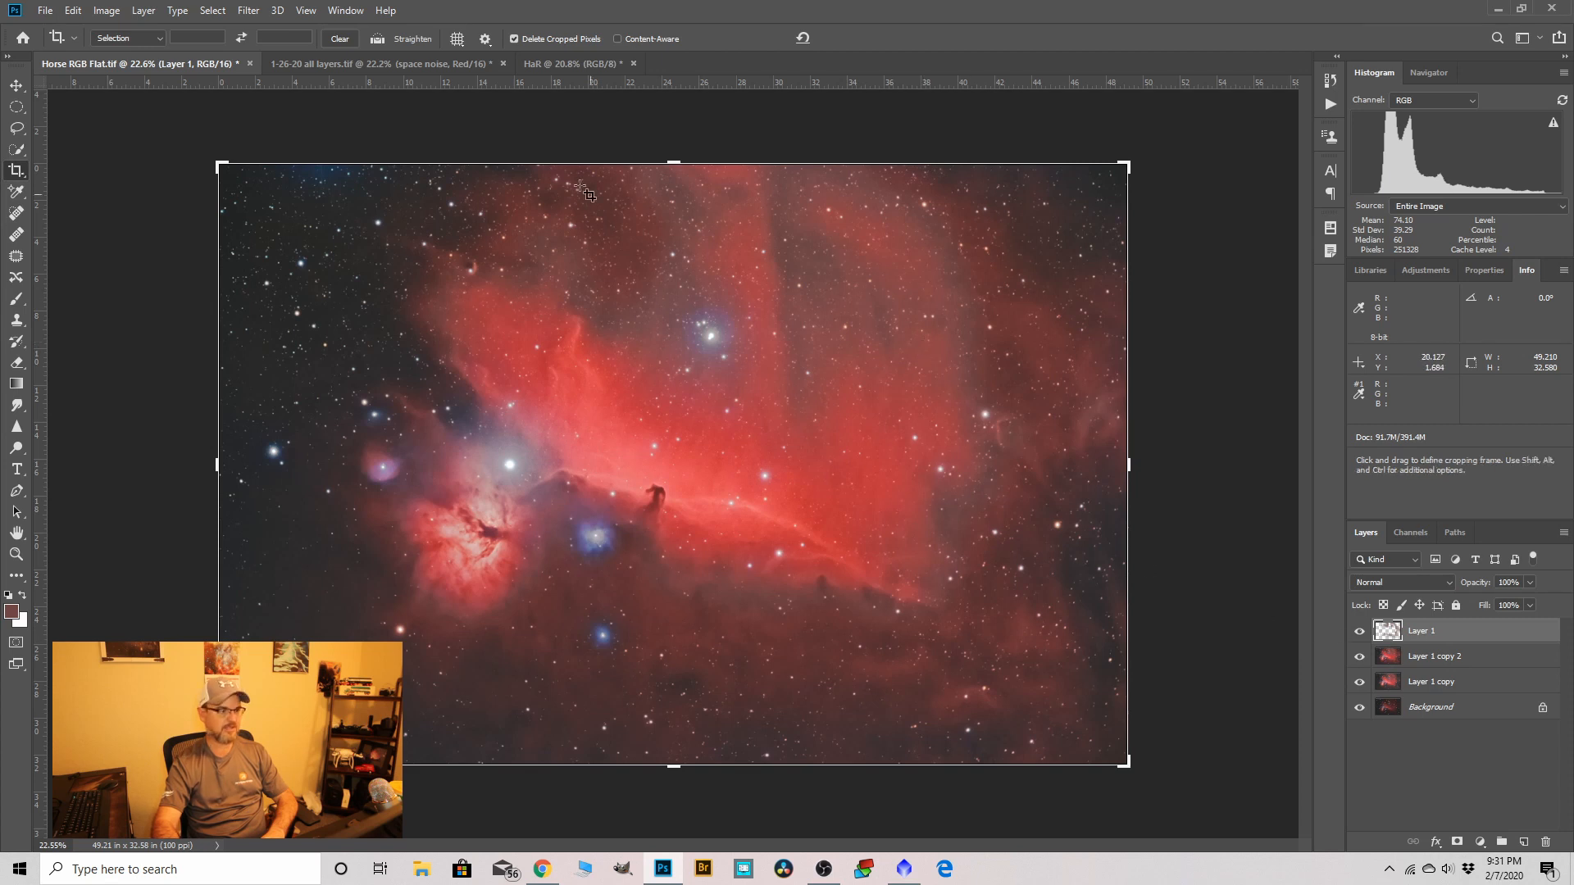
Apply a Curves adjustment to the new layer's Red channel, raising input 89 to output 96.
click(105, 11)
mouse_move(139, 52)
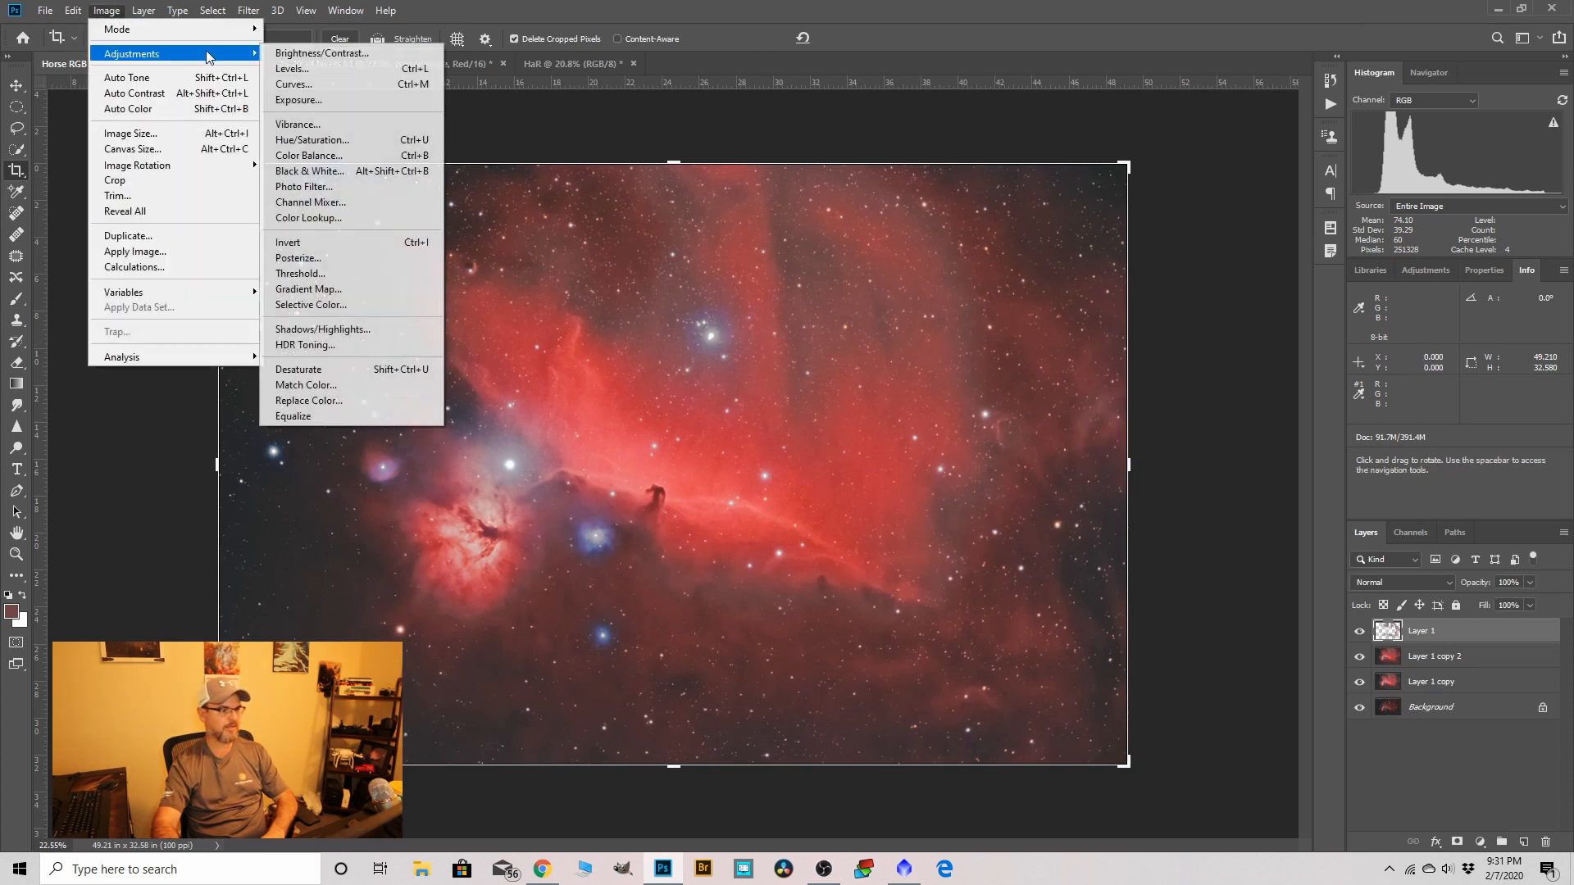
click(295, 91)
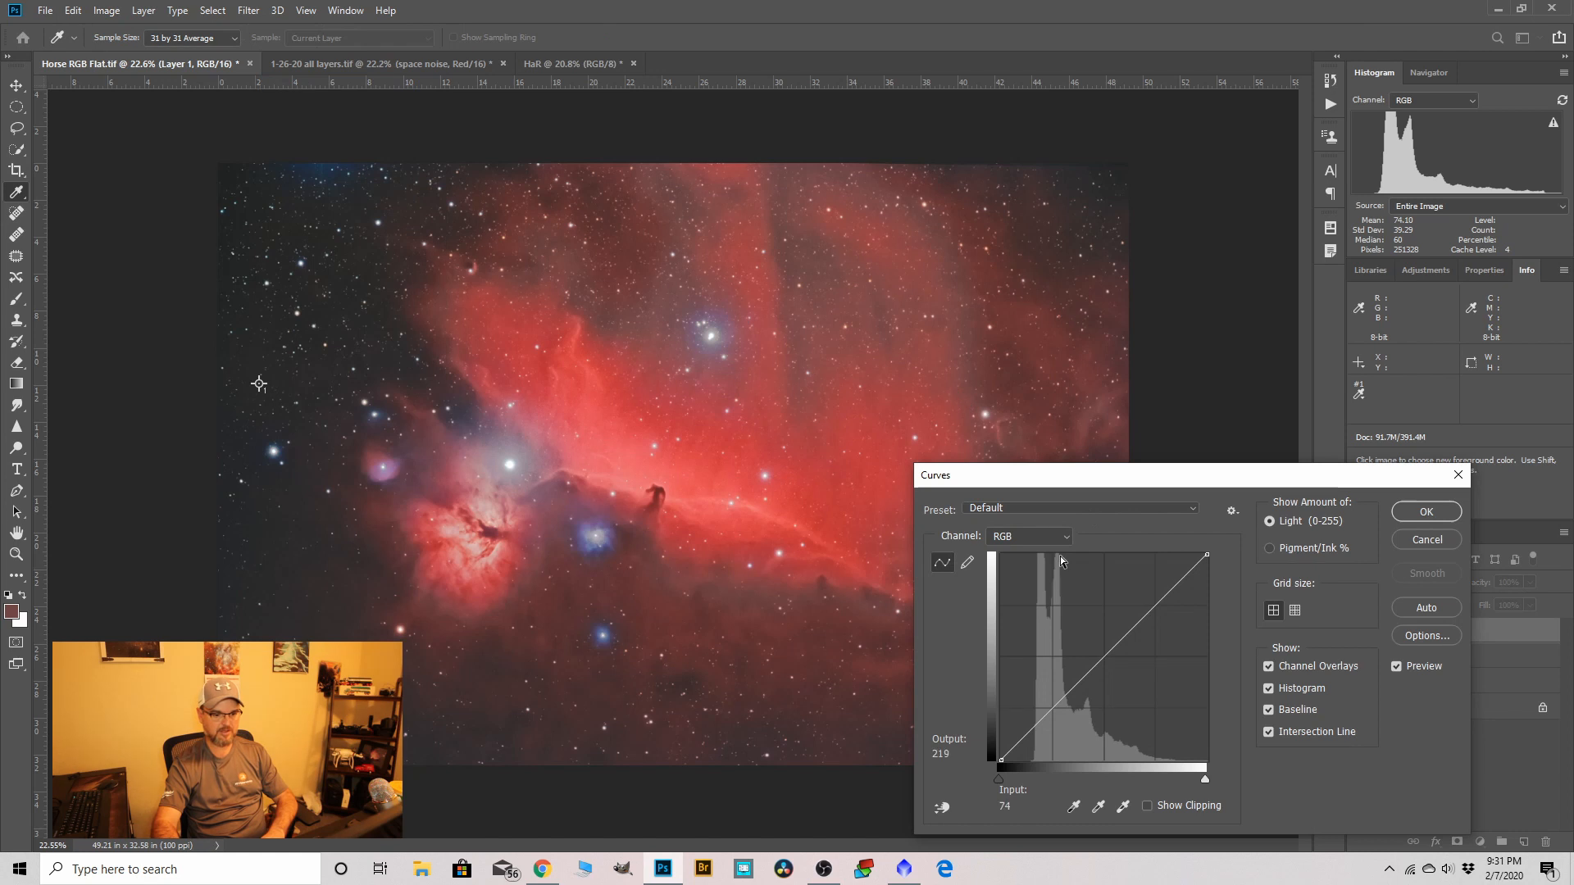
click(1065, 539)
click(1025, 564)
drag(1075, 690, 1073, 683)
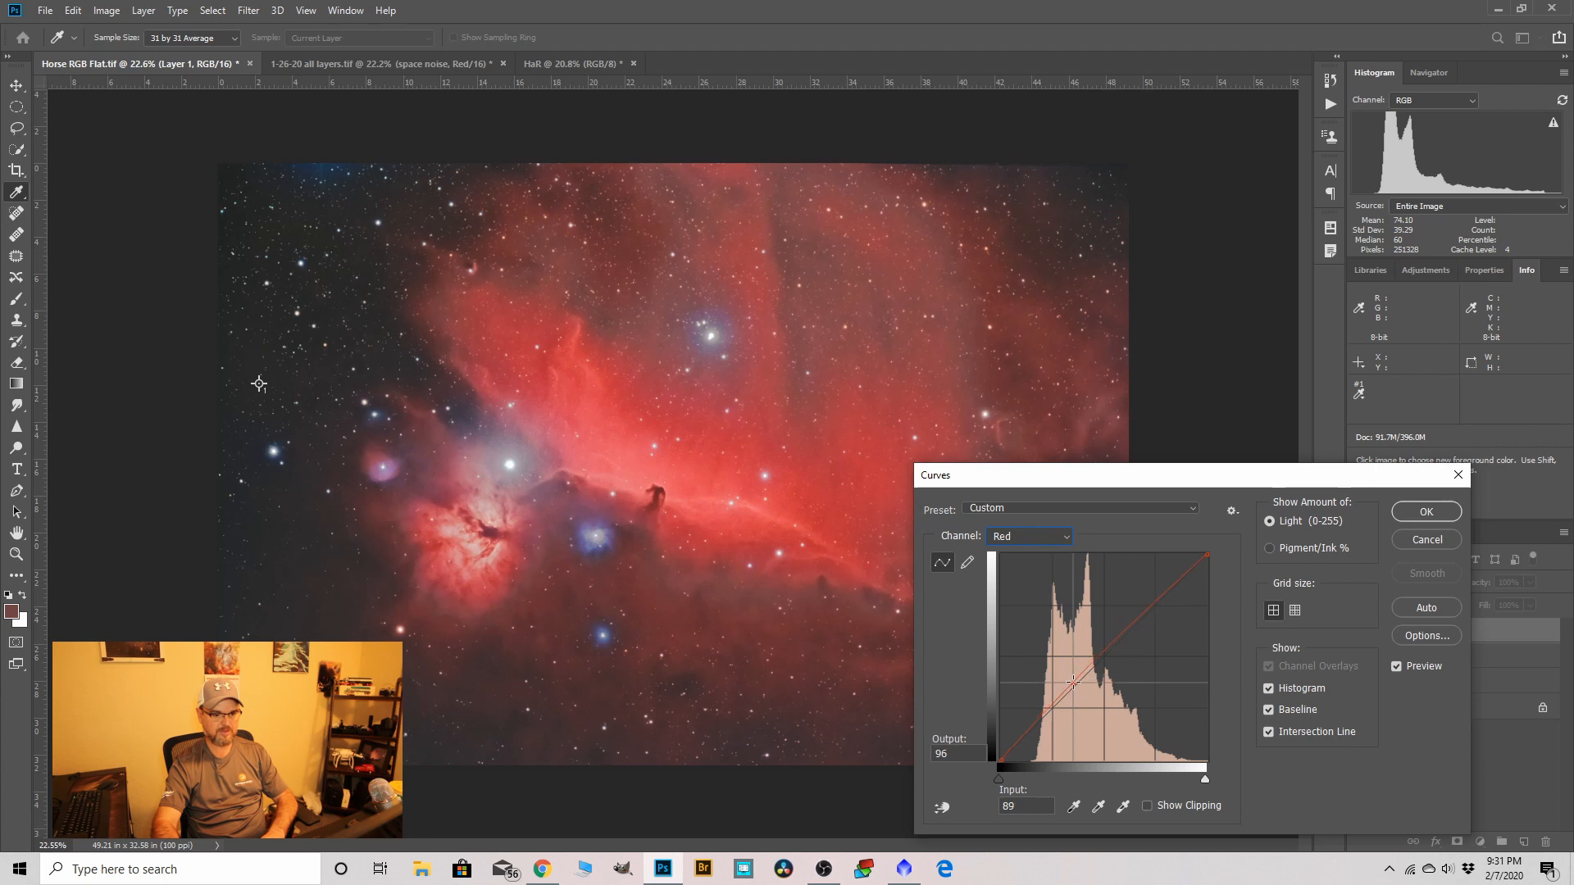
click(1426, 511)
key(c)
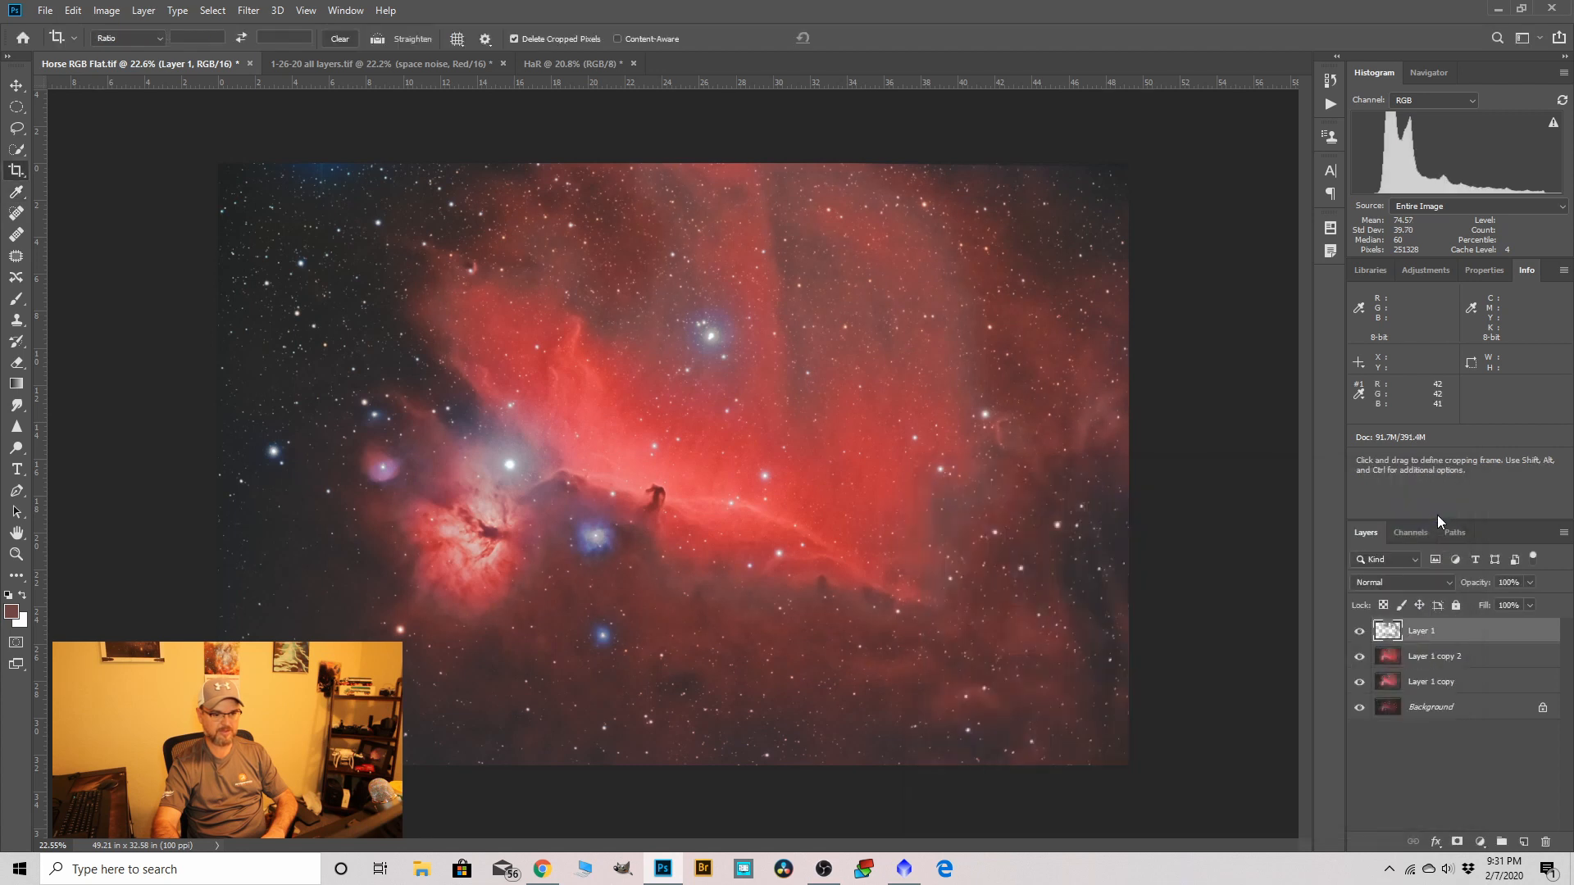
Start a Selective Color adjustment on Layer 1 and slightly reduce the Cyan in the Reds.
click(109, 11)
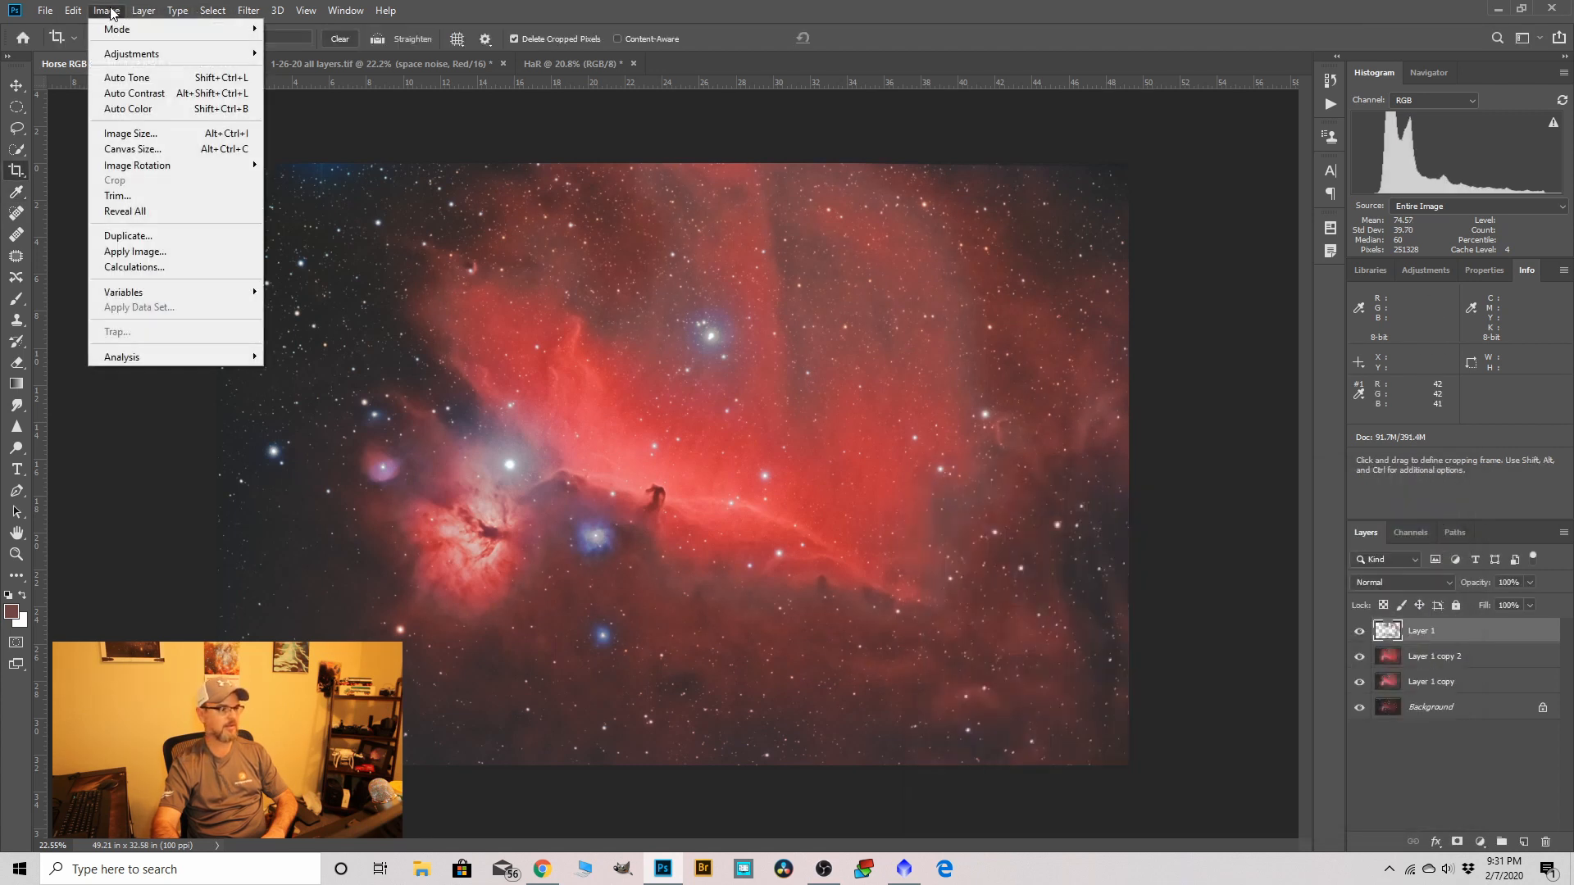
mouse_move(123, 54)
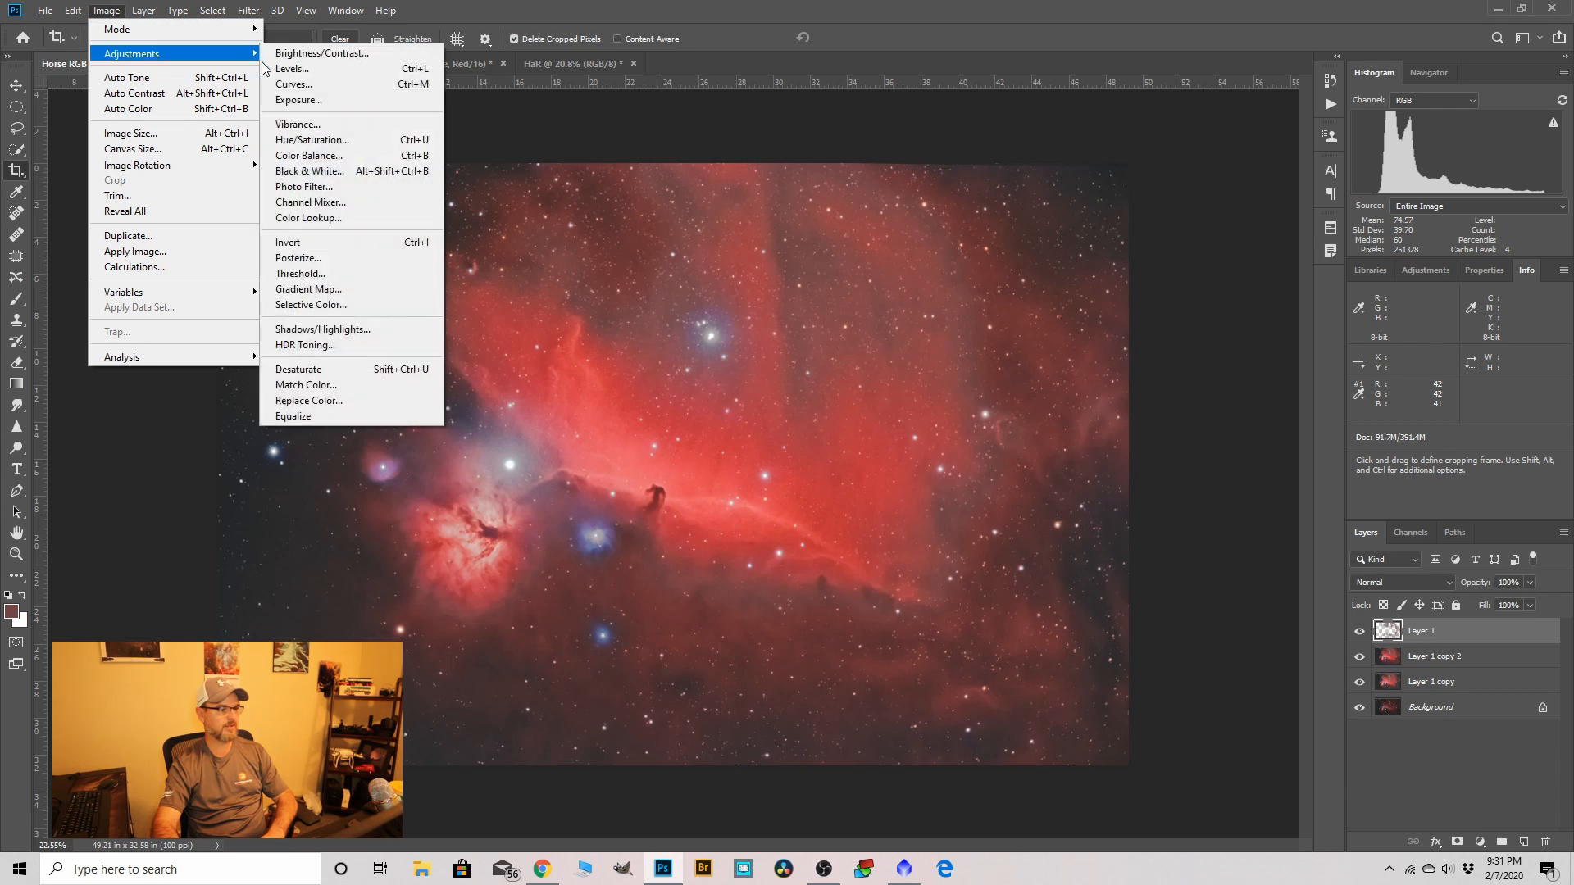
click(327, 305)
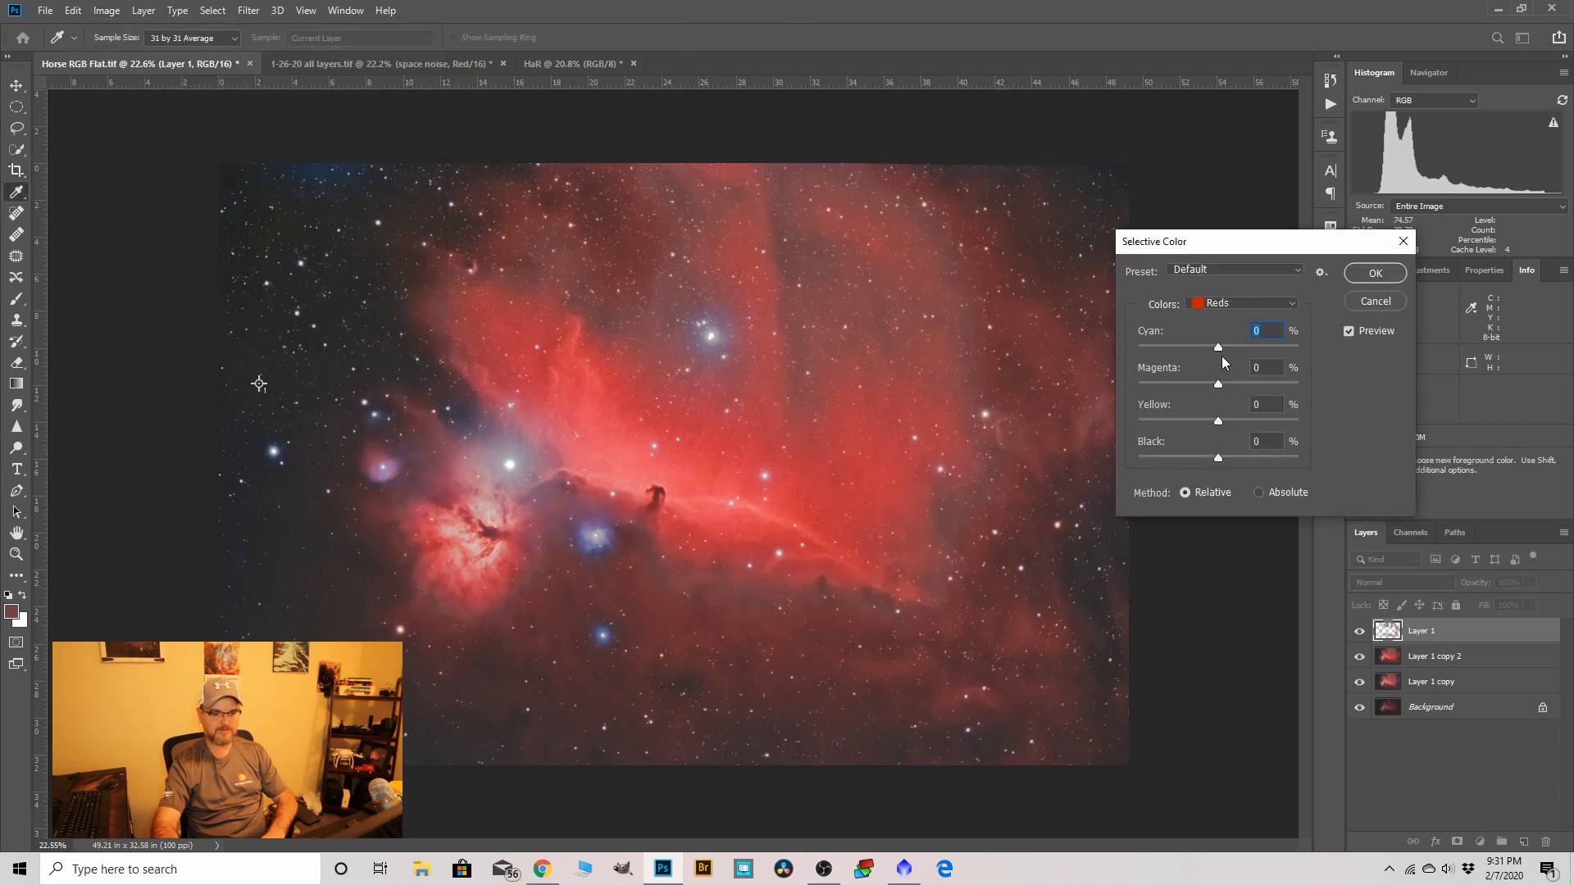
click(1218, 347)
drag(1211, 347, 1214, 348)
Set the Neutrals to Cyan -10, Magenta +7, Yellow +6 and Black +5, apply the adjustment and merge the layer down into Layer 1 copy 2.
click(1297, 319)
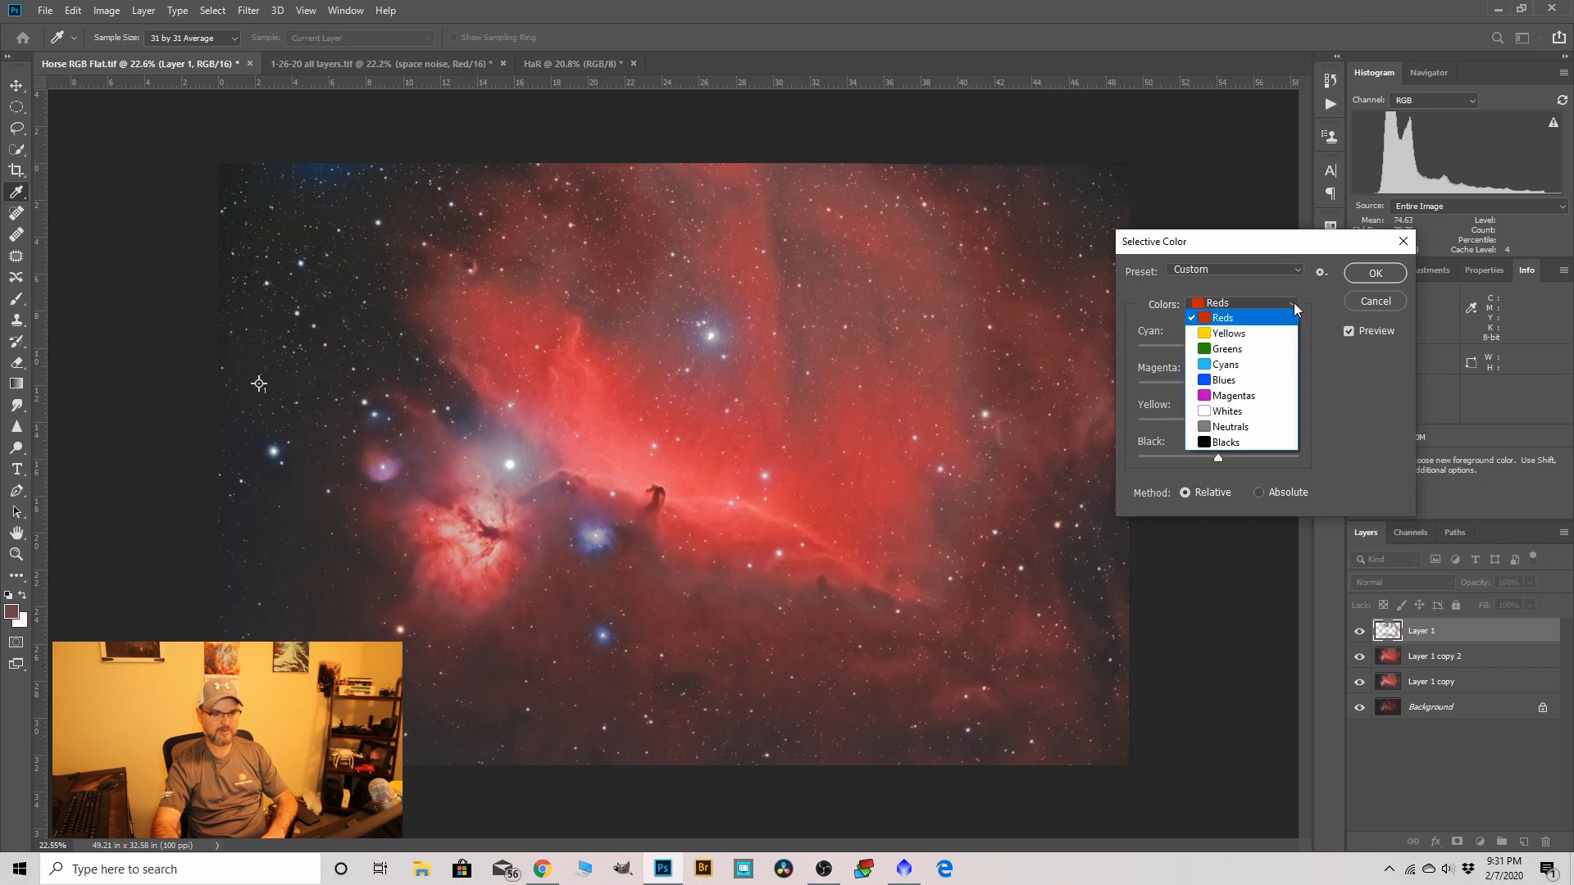
click(1225, 427)
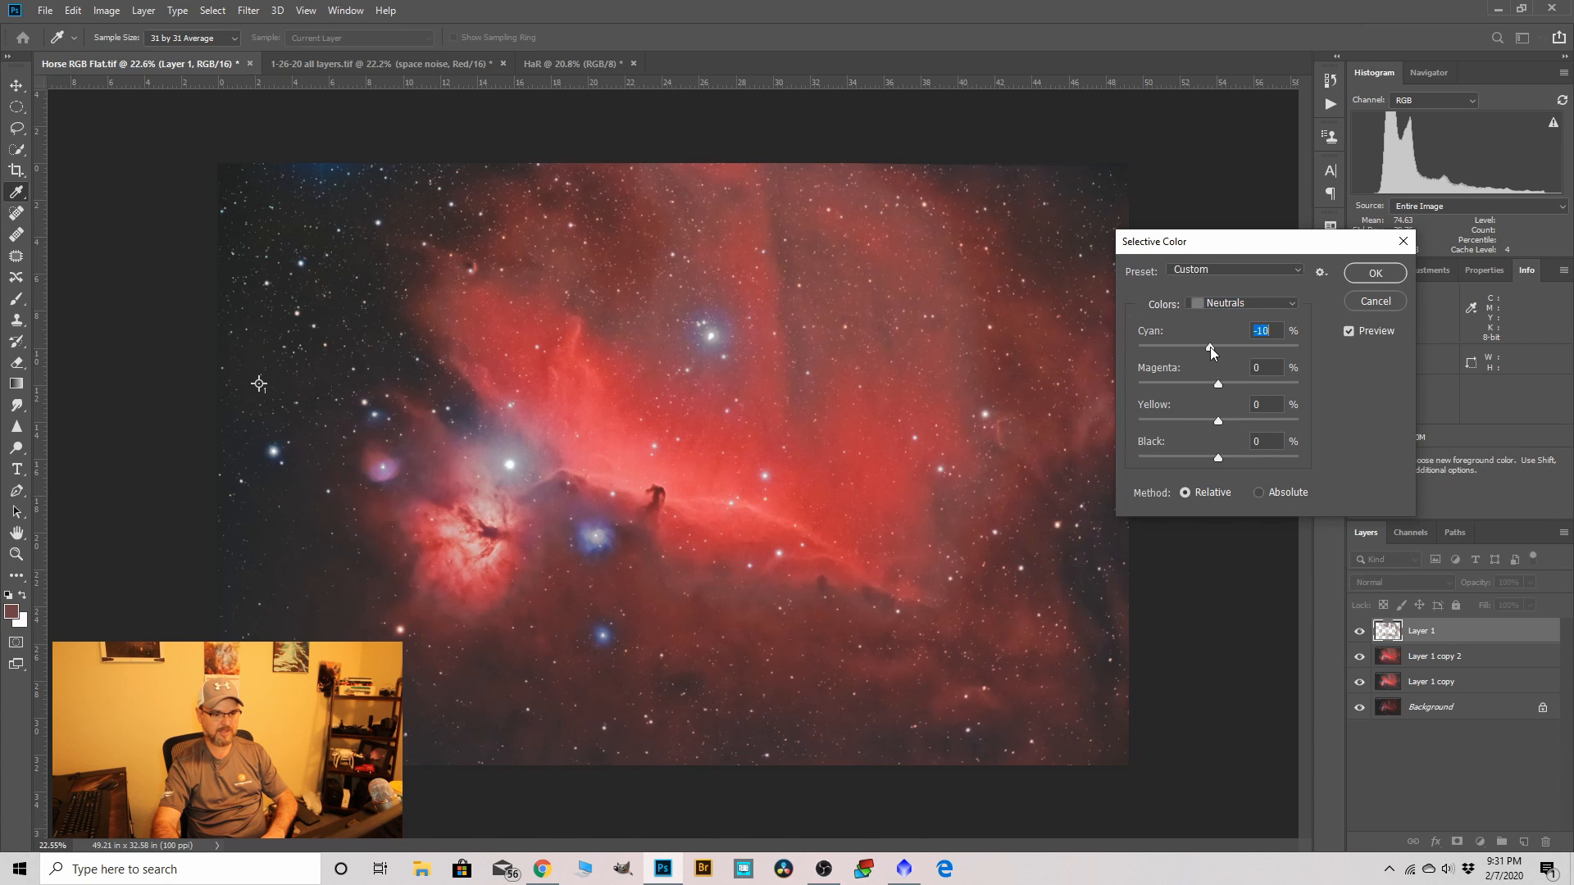
drag(1218, 384, 1215, 384)
drag(1220, 420, 1227, 423)
drag(1220, 456, 1223, 456)
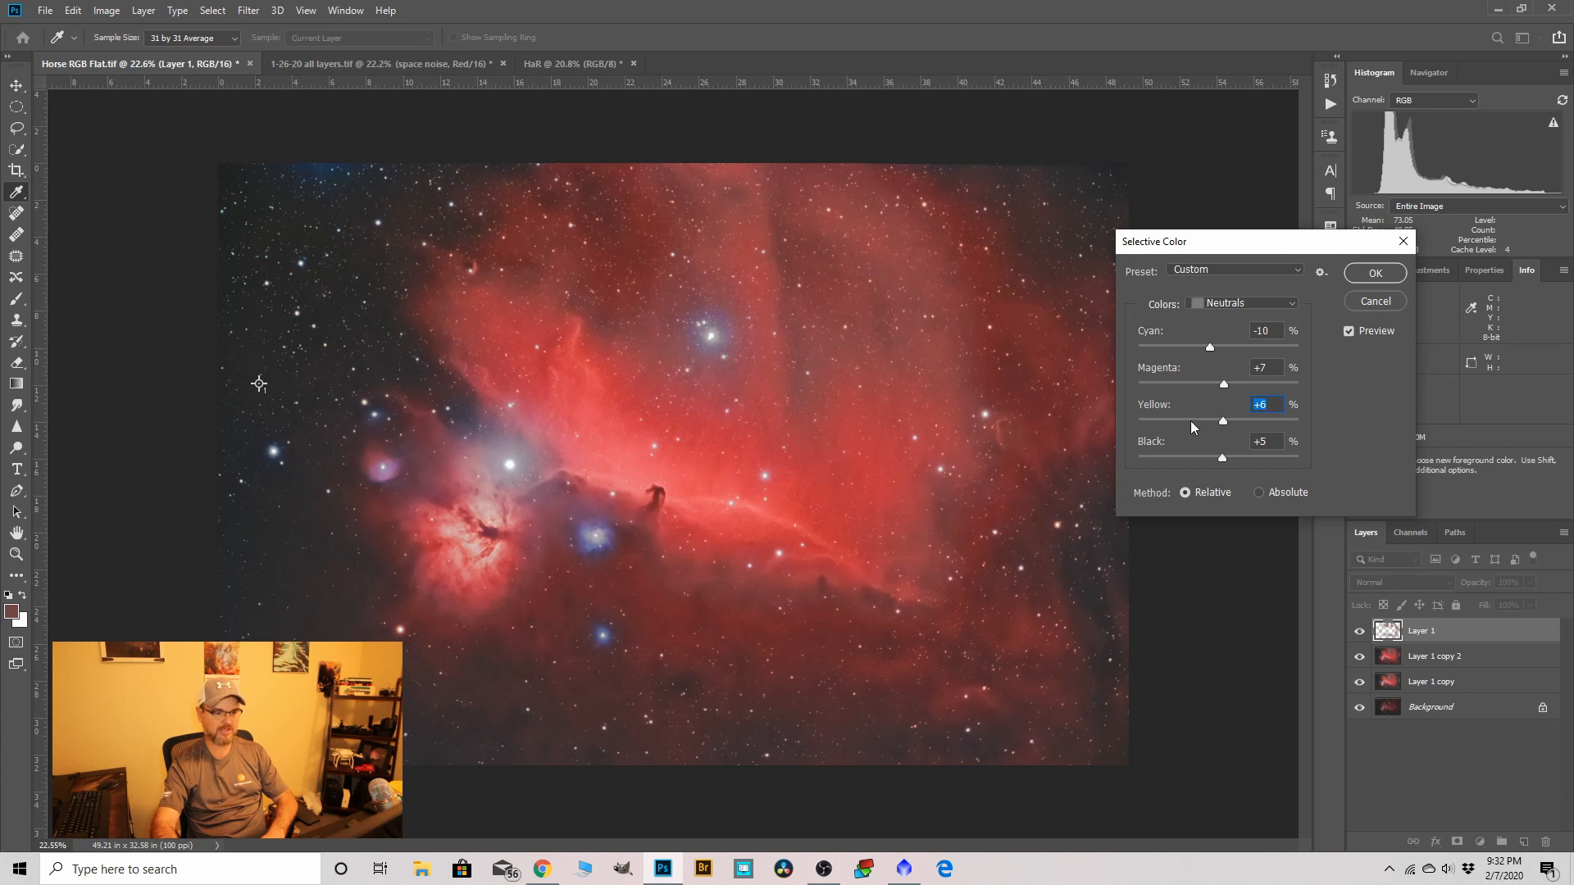
key(c)
click(1361, 274)
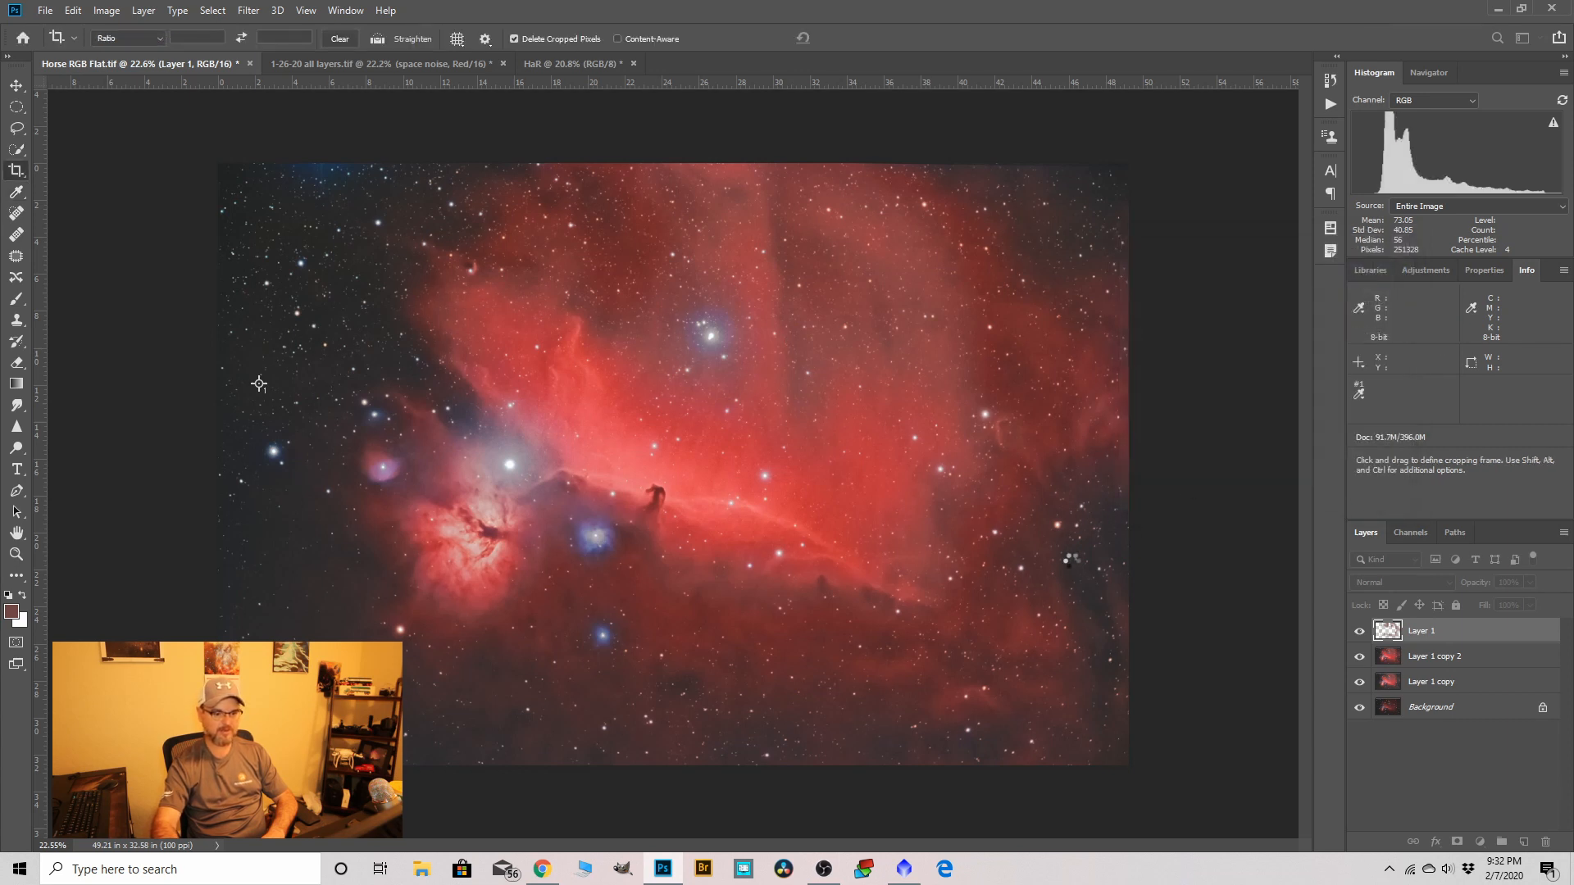
right_click(1419, 632)
click(1276, 644)
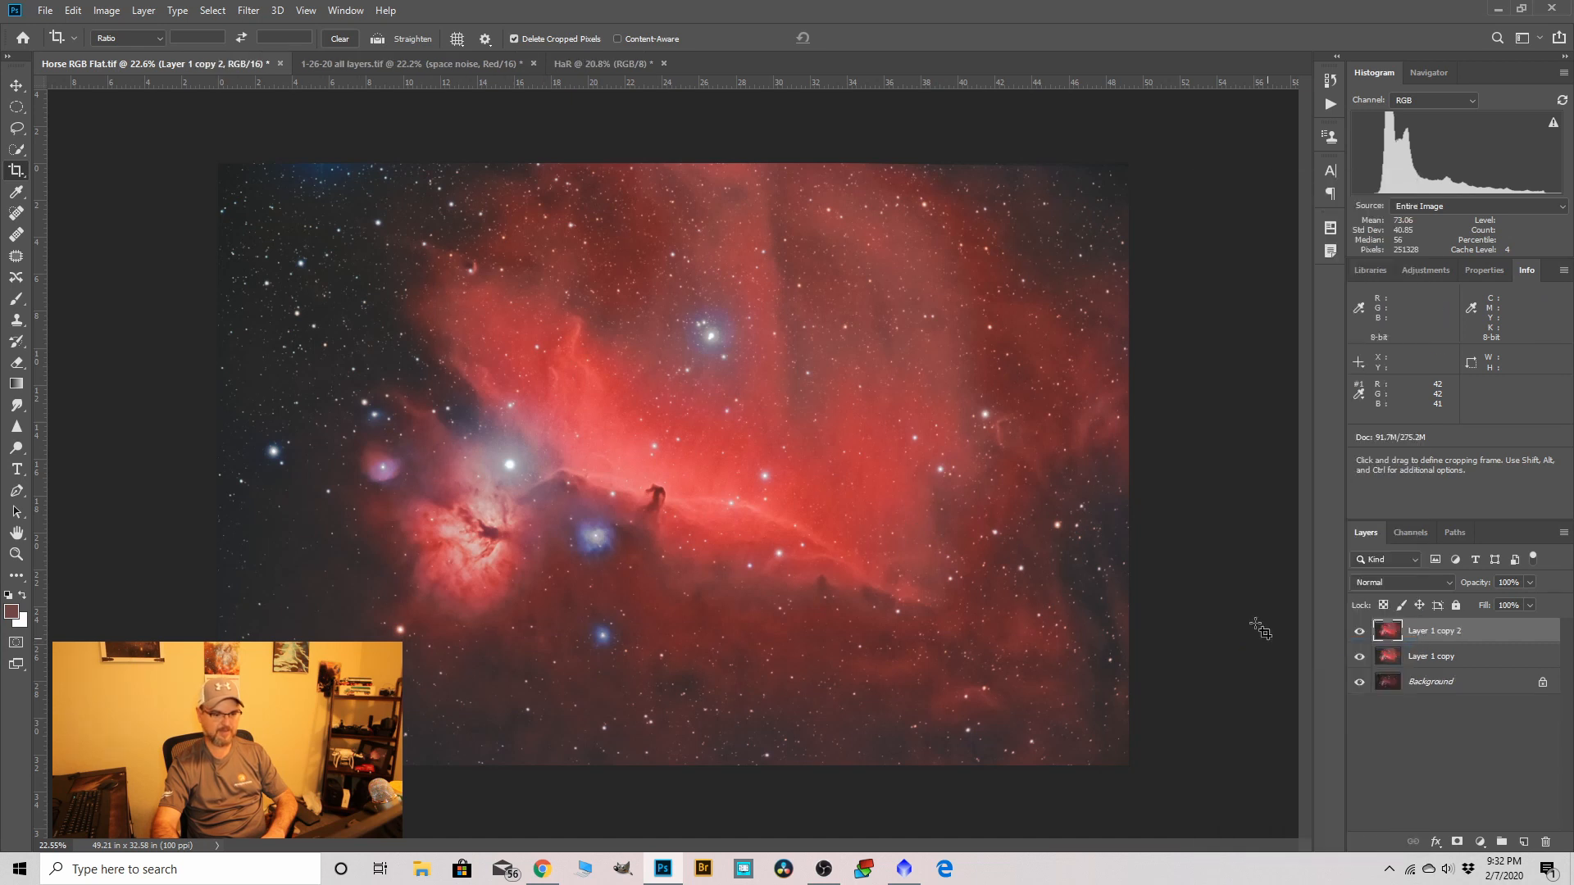
Select the sampled red nebula tones on Layer 1 copy 2 with Color Range at a Fuzziness of 53.
click(207, 11)
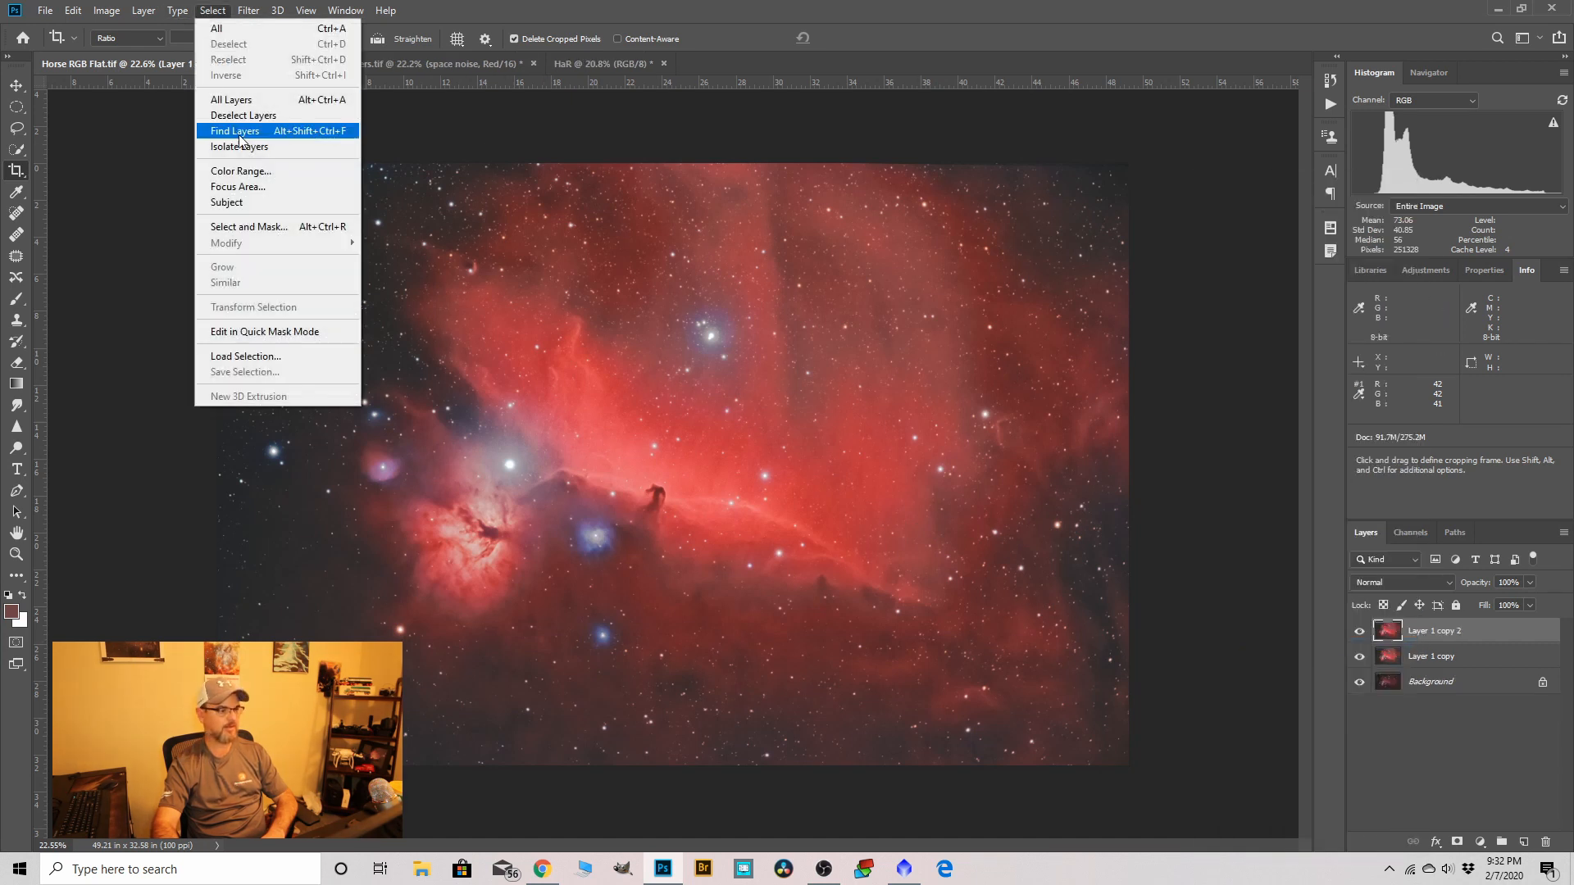
click(246, 173)
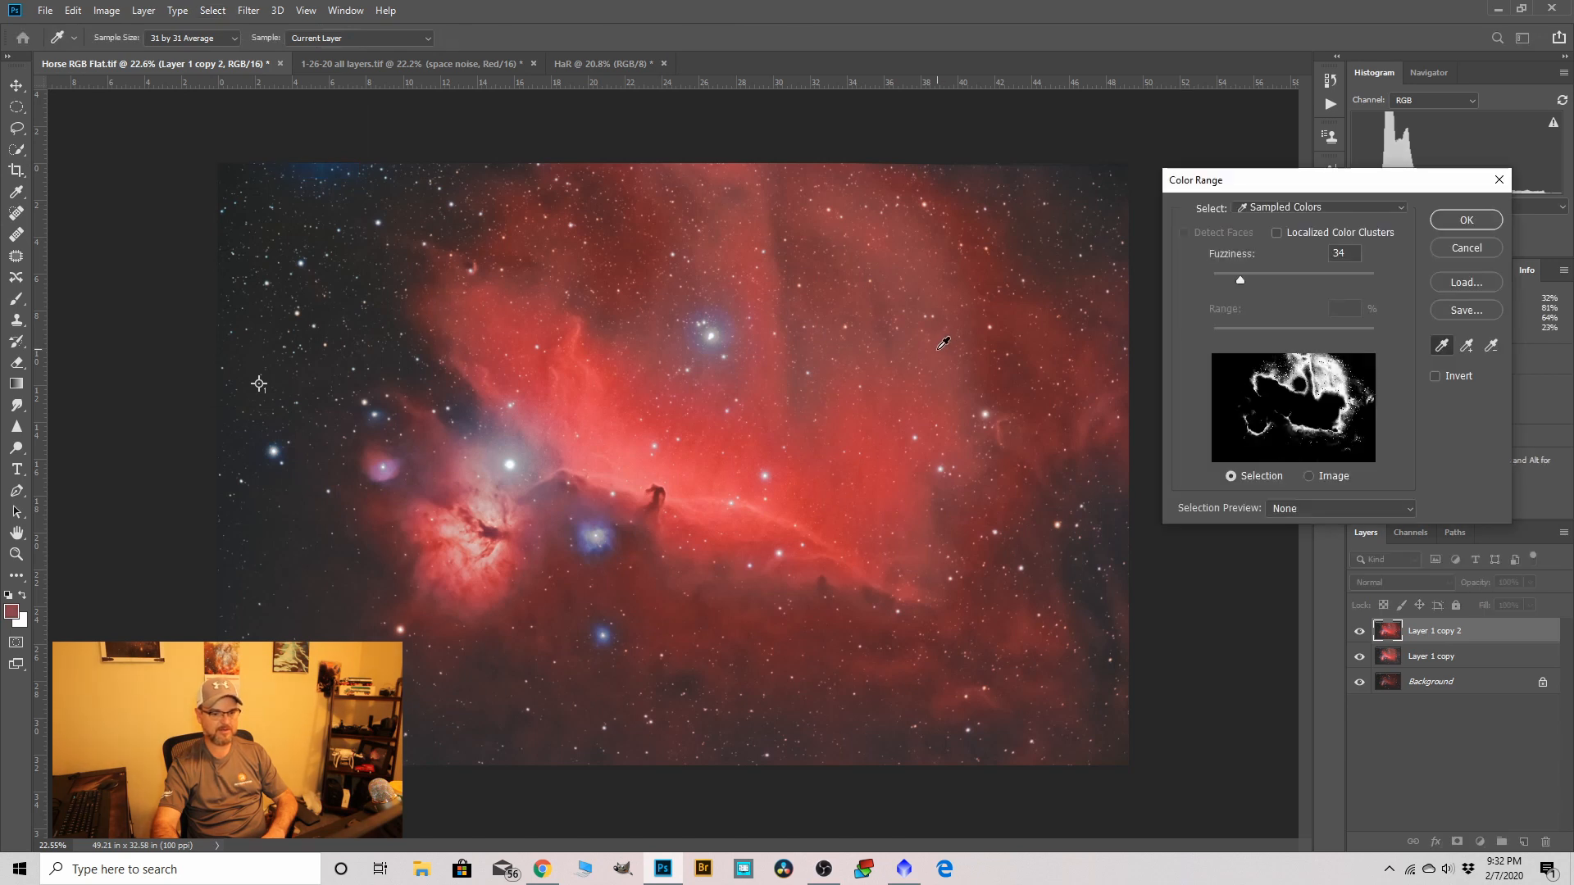
drag(1240, 279, 1249, 284)
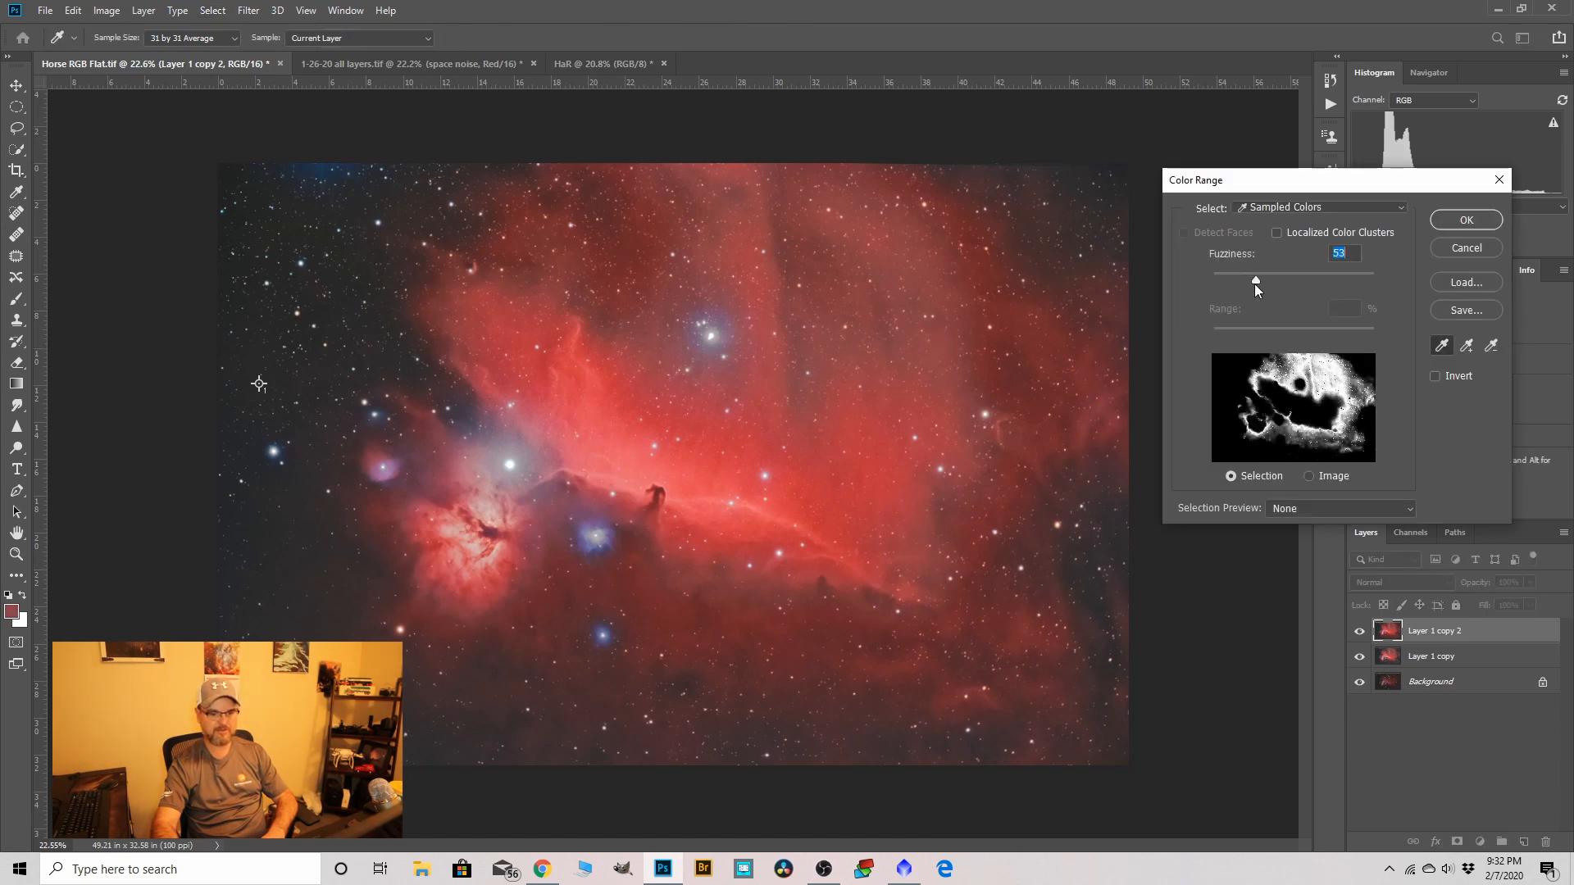
click(1469, 222)
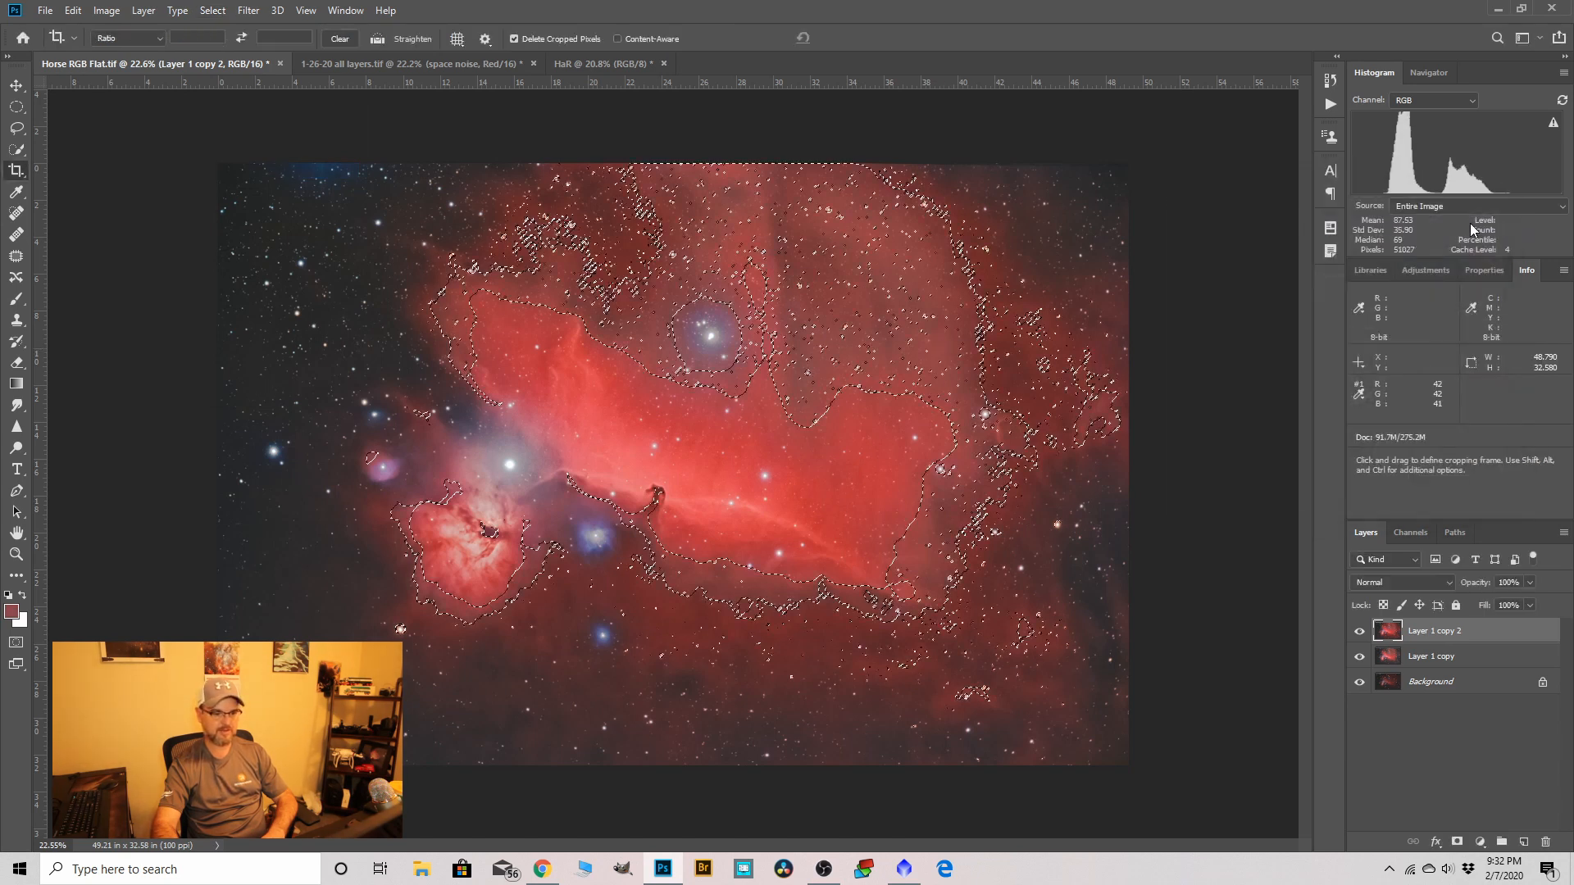
Feather the selection by about 30 px in Select and Mask and copy the selected area to a new layer.
click(213, 10)
click(248, 227)
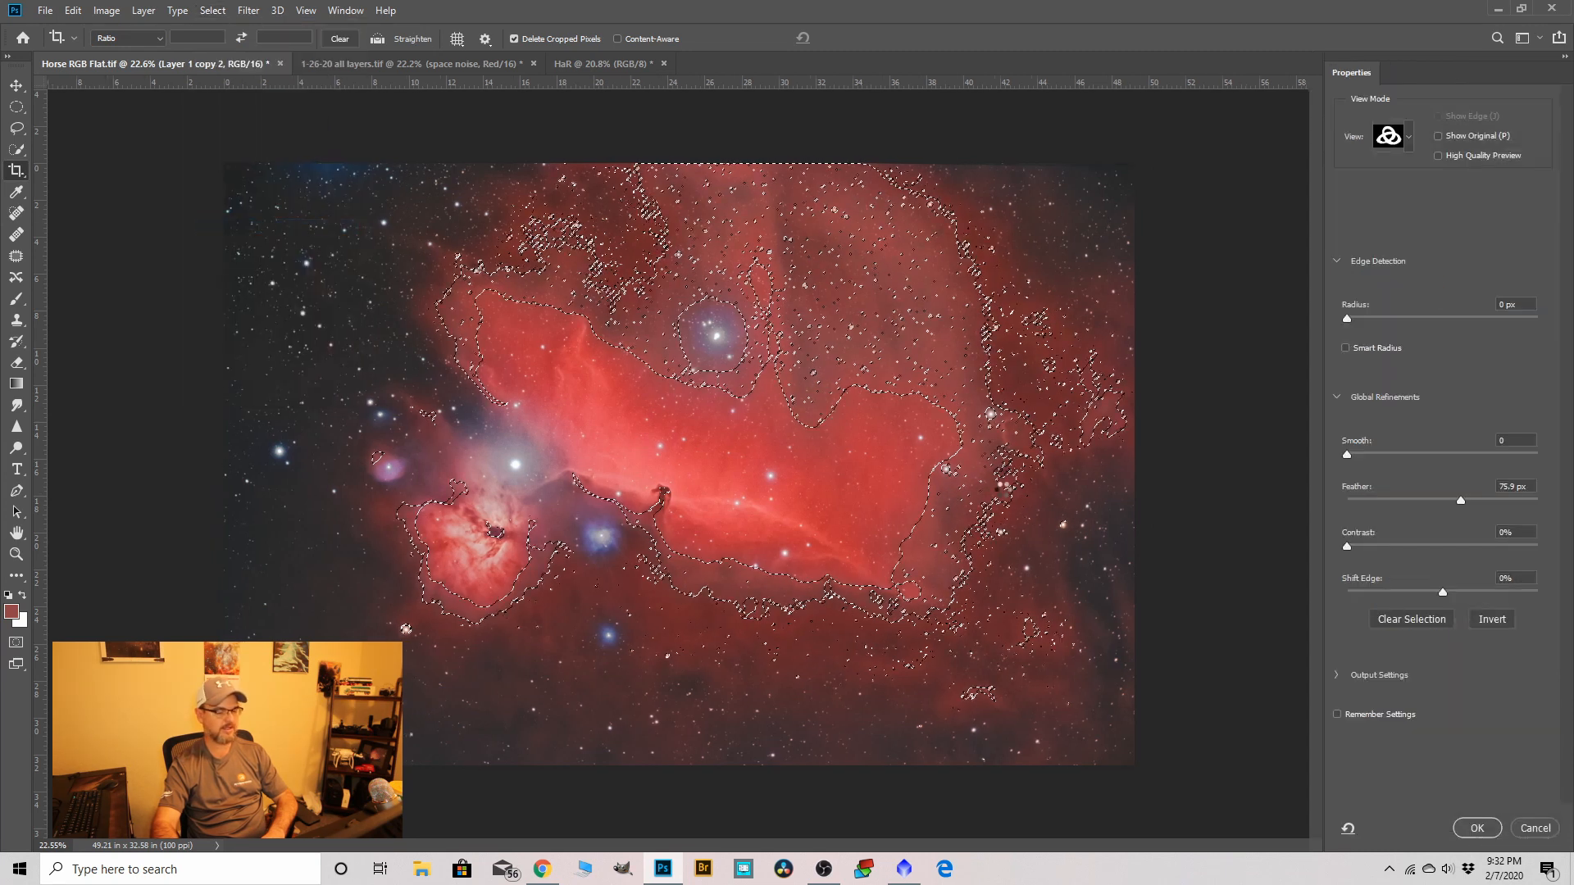
key(k)
drag(1349, 500, 1438, 505)
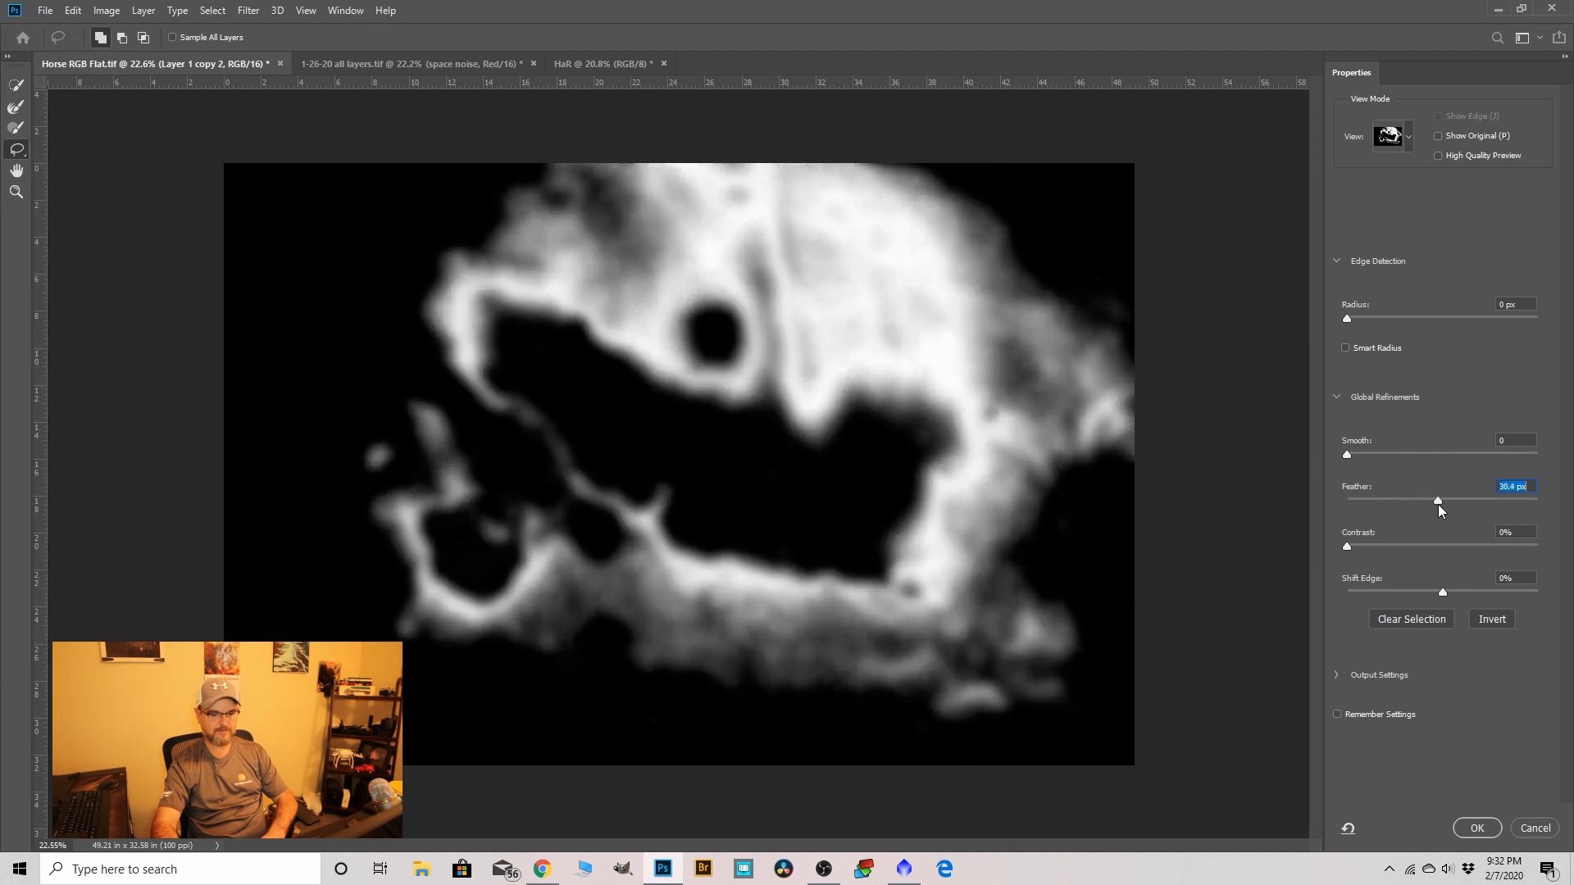
click(1476, 828)
key(c)
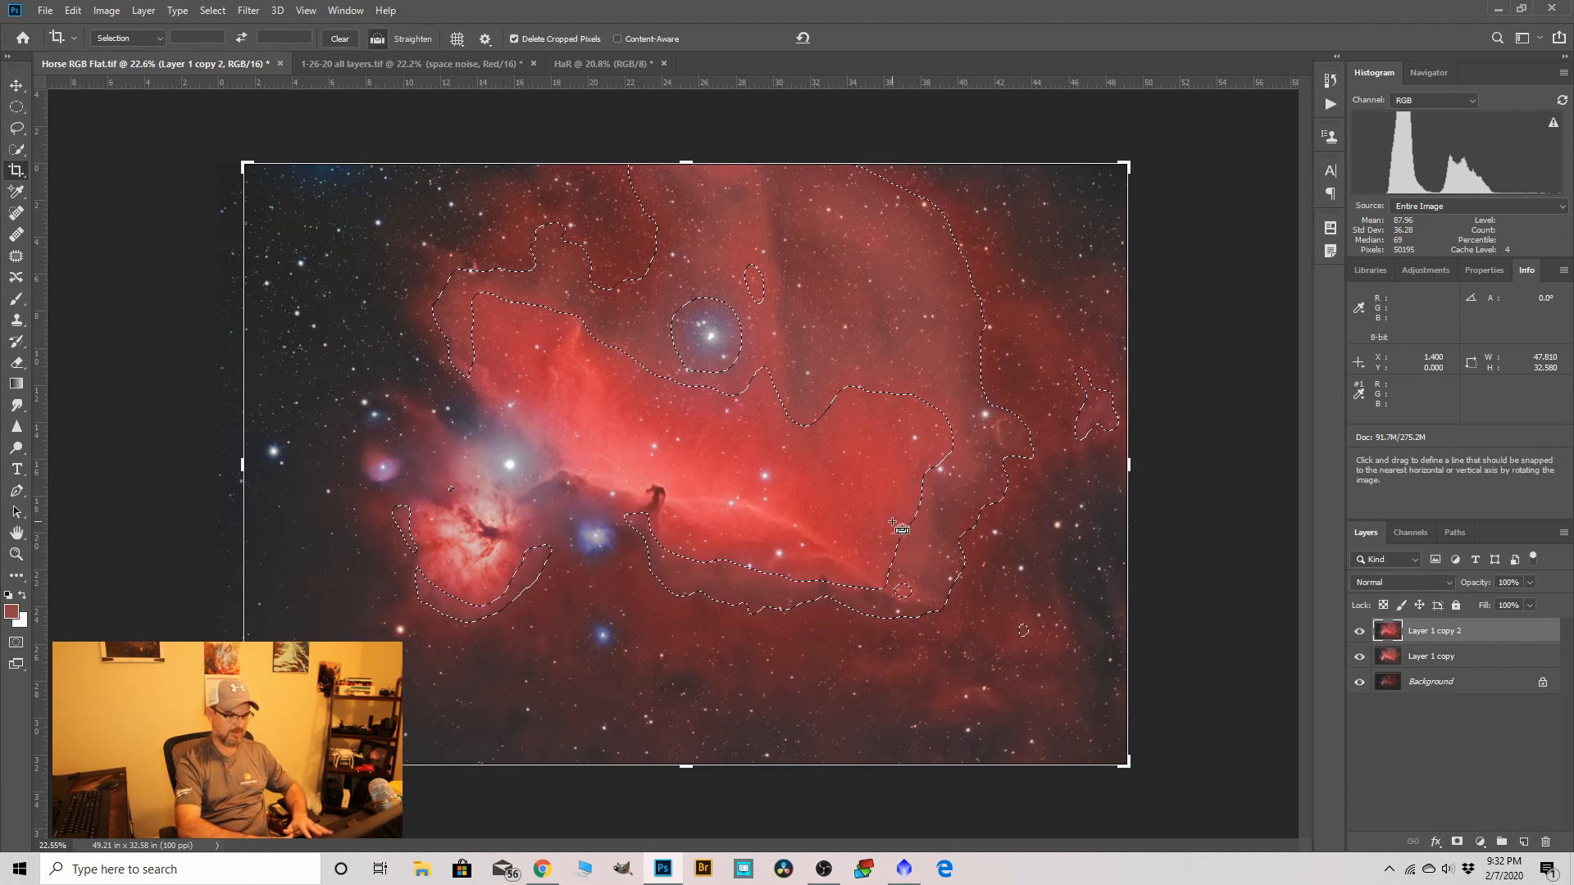
key(ctrl+j)
Start a Selective Color adjustment on Layer 1 and set the Neutrals to Cyan -20, Magenta +6 and Yellow +7.
click(107, 9)
mouse_move(132, 54)
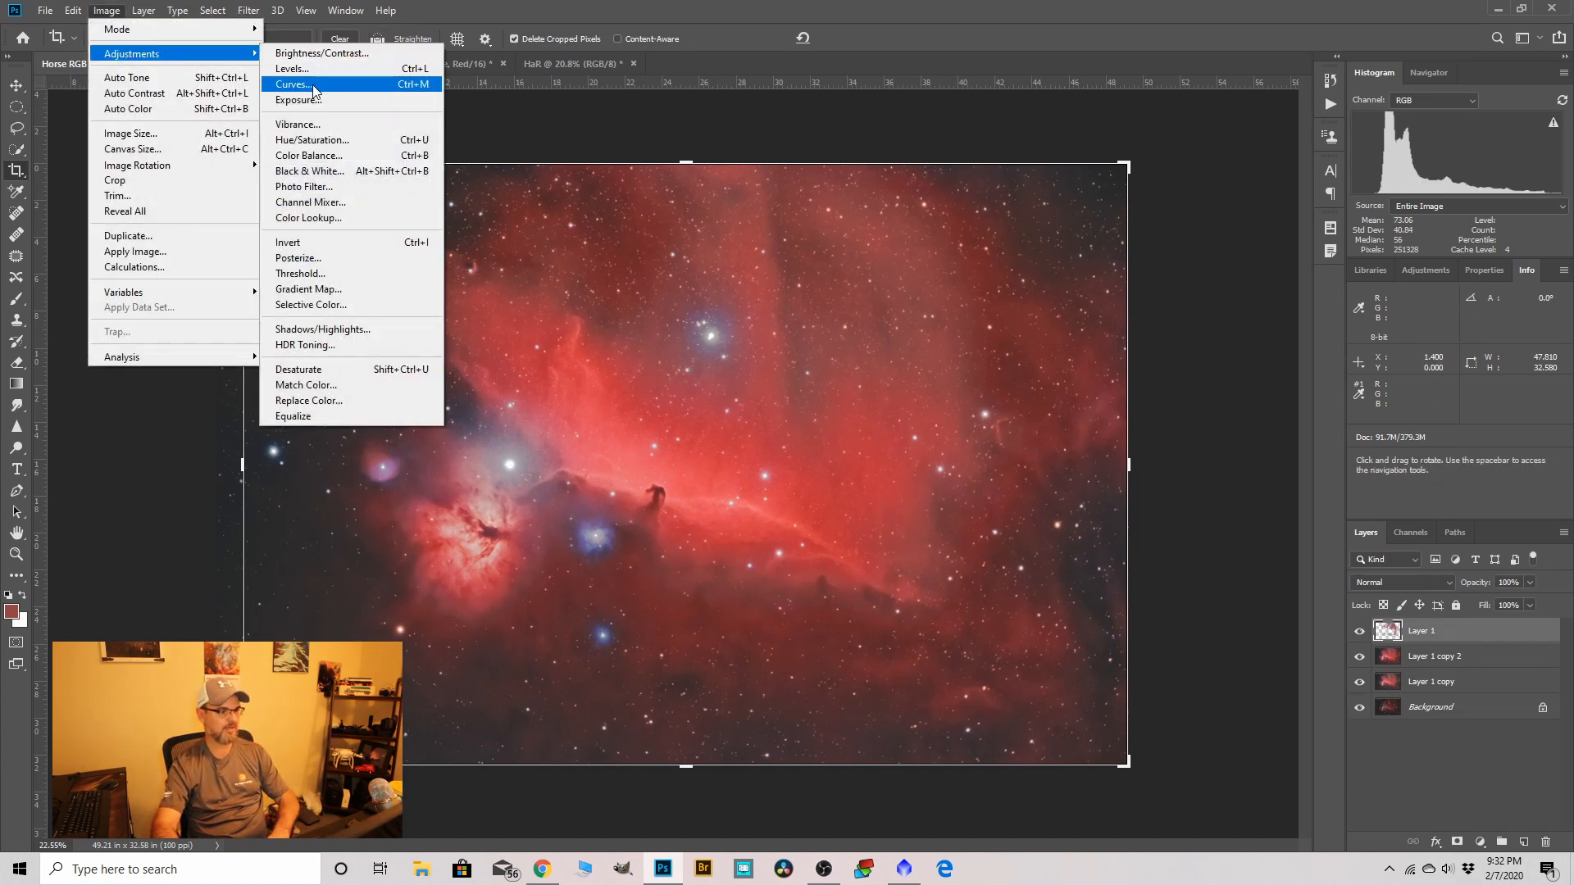
click(311, 304)
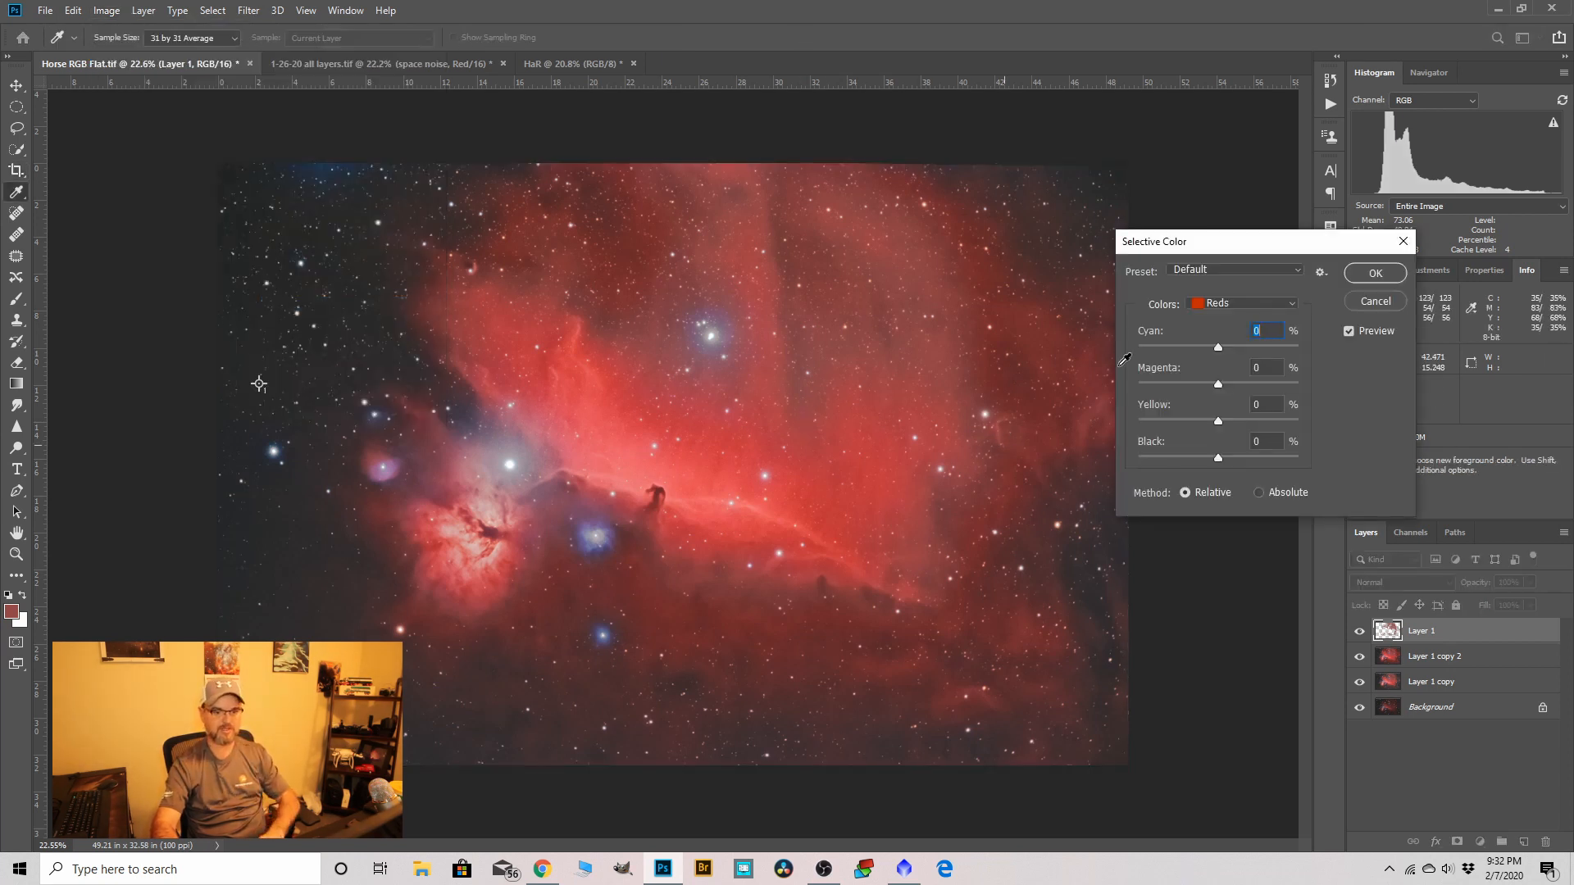
click(1296, 307)
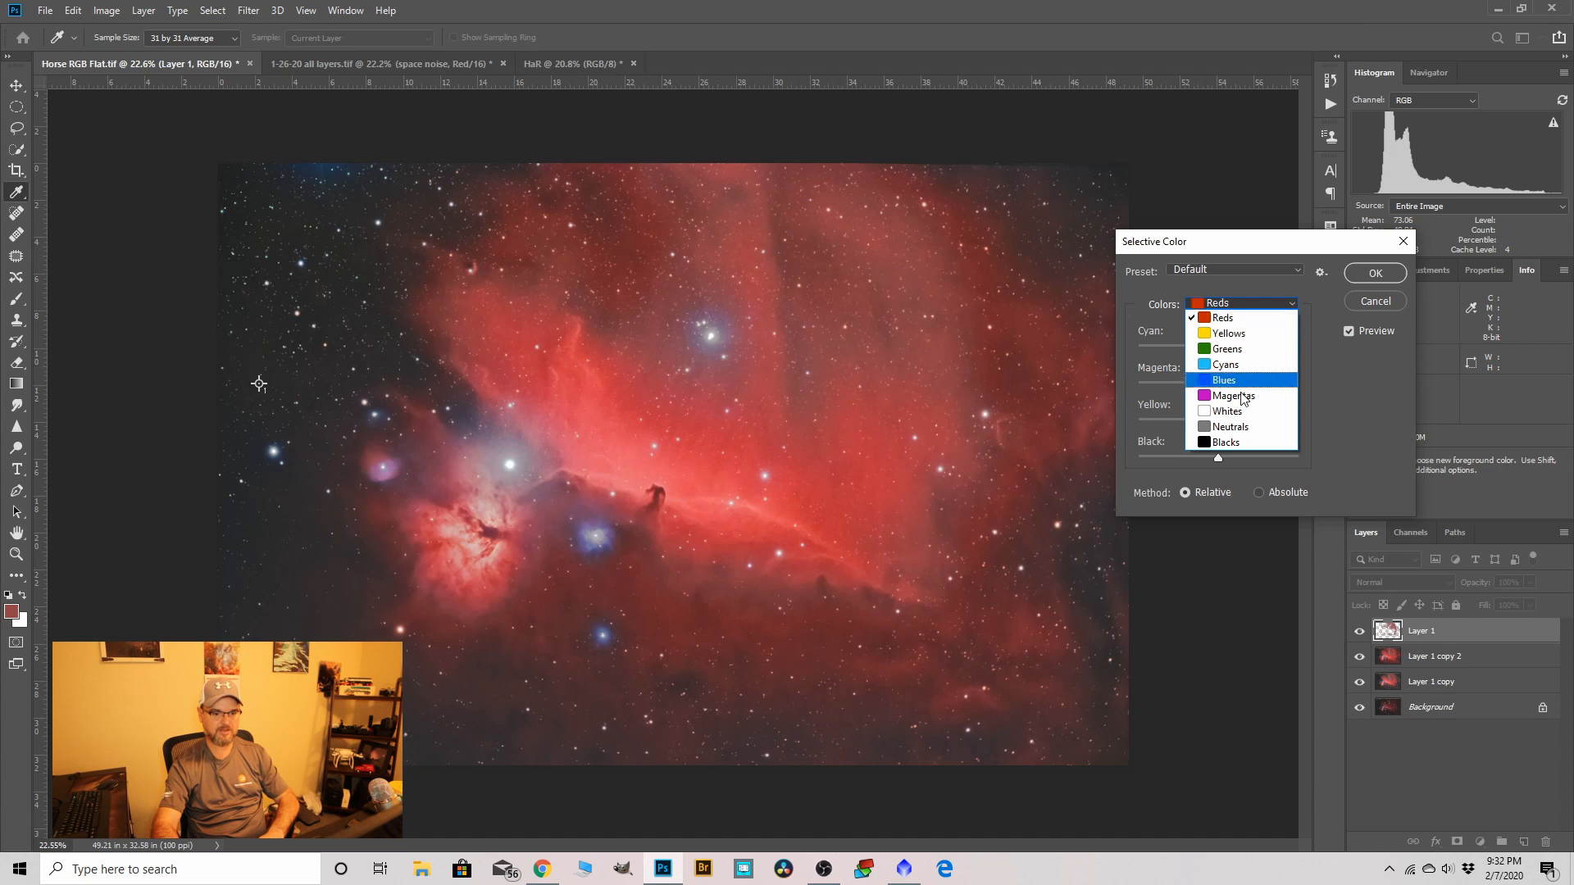
key(Escape)
key(n)
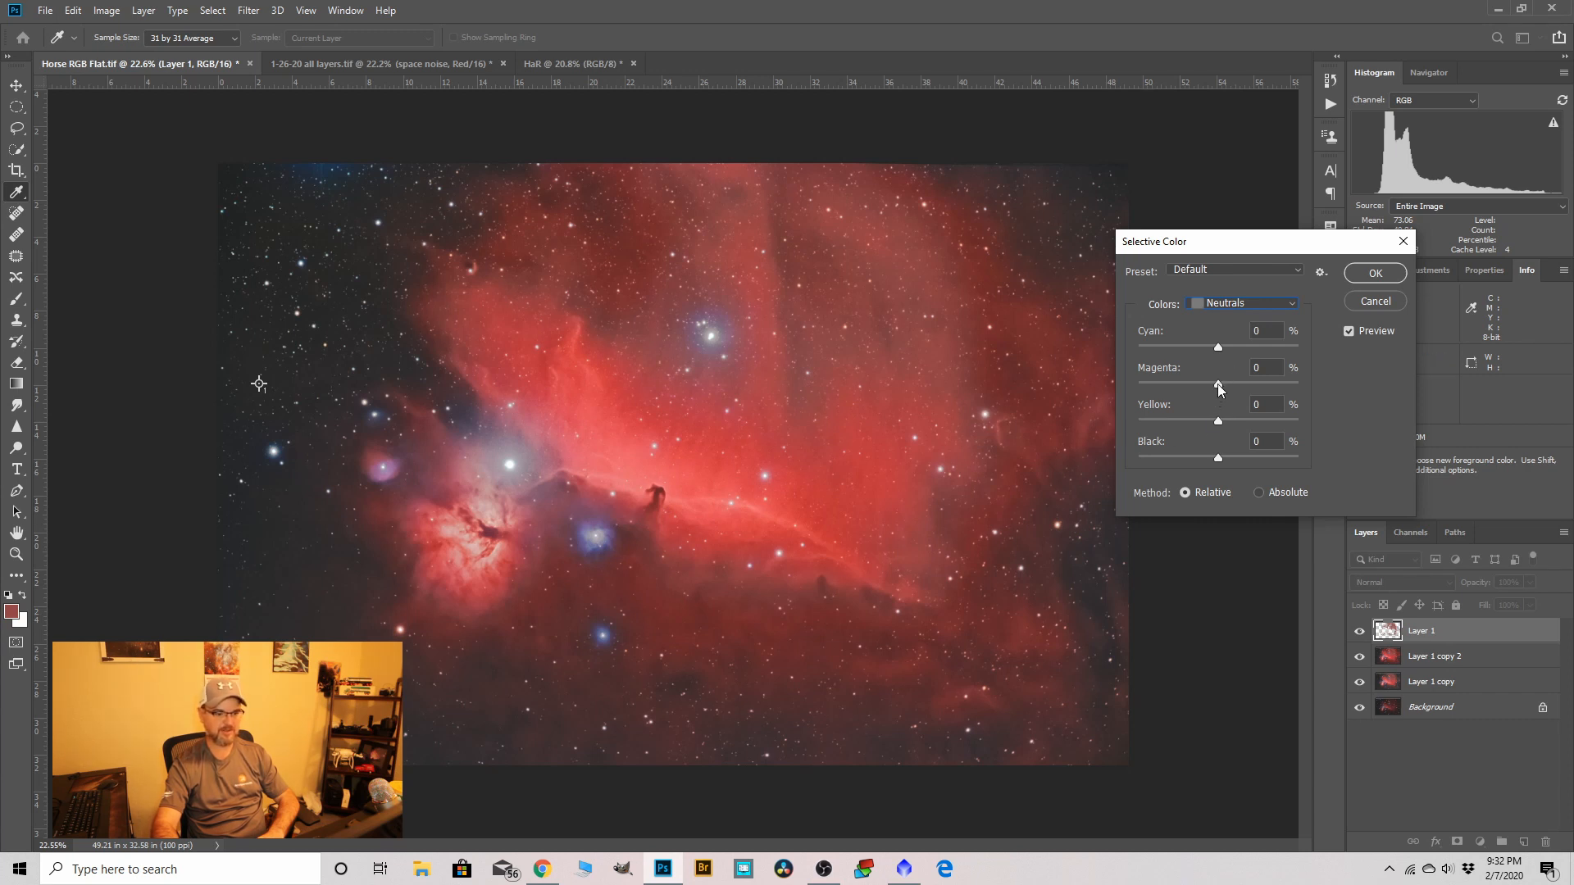
drag(1218, 385, 1223, 421)
drag(1219, 347, 1223, 347)
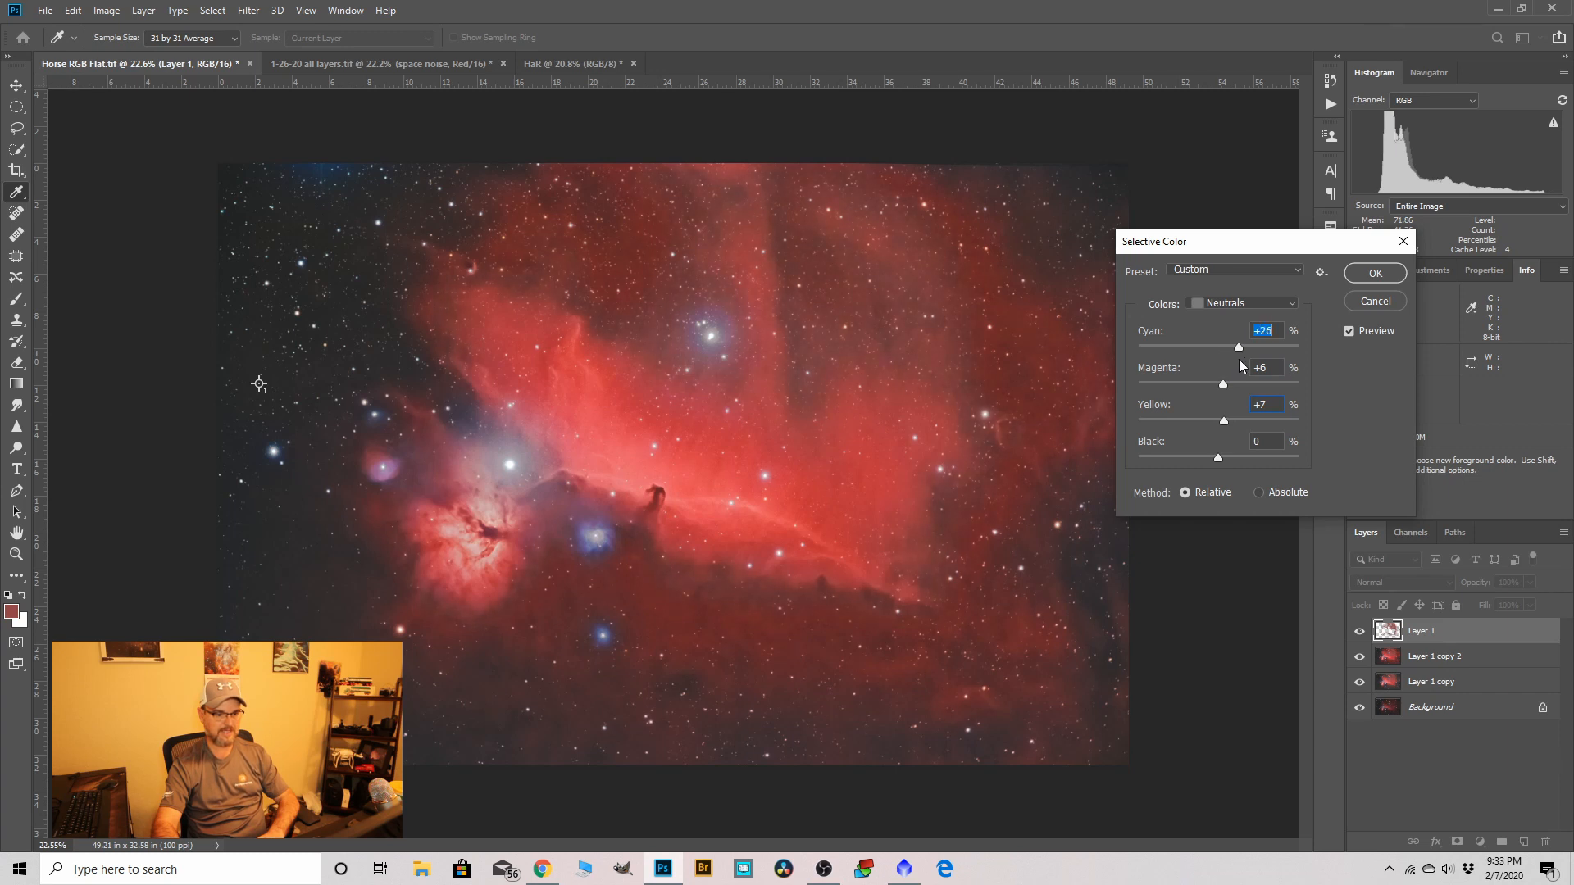
mouse_move(1224, 364)
mouse_down()
mouse_move(1211, 364)
mouse_move(1243, 367)
mouse_move(1205, 369)
mouse_up()
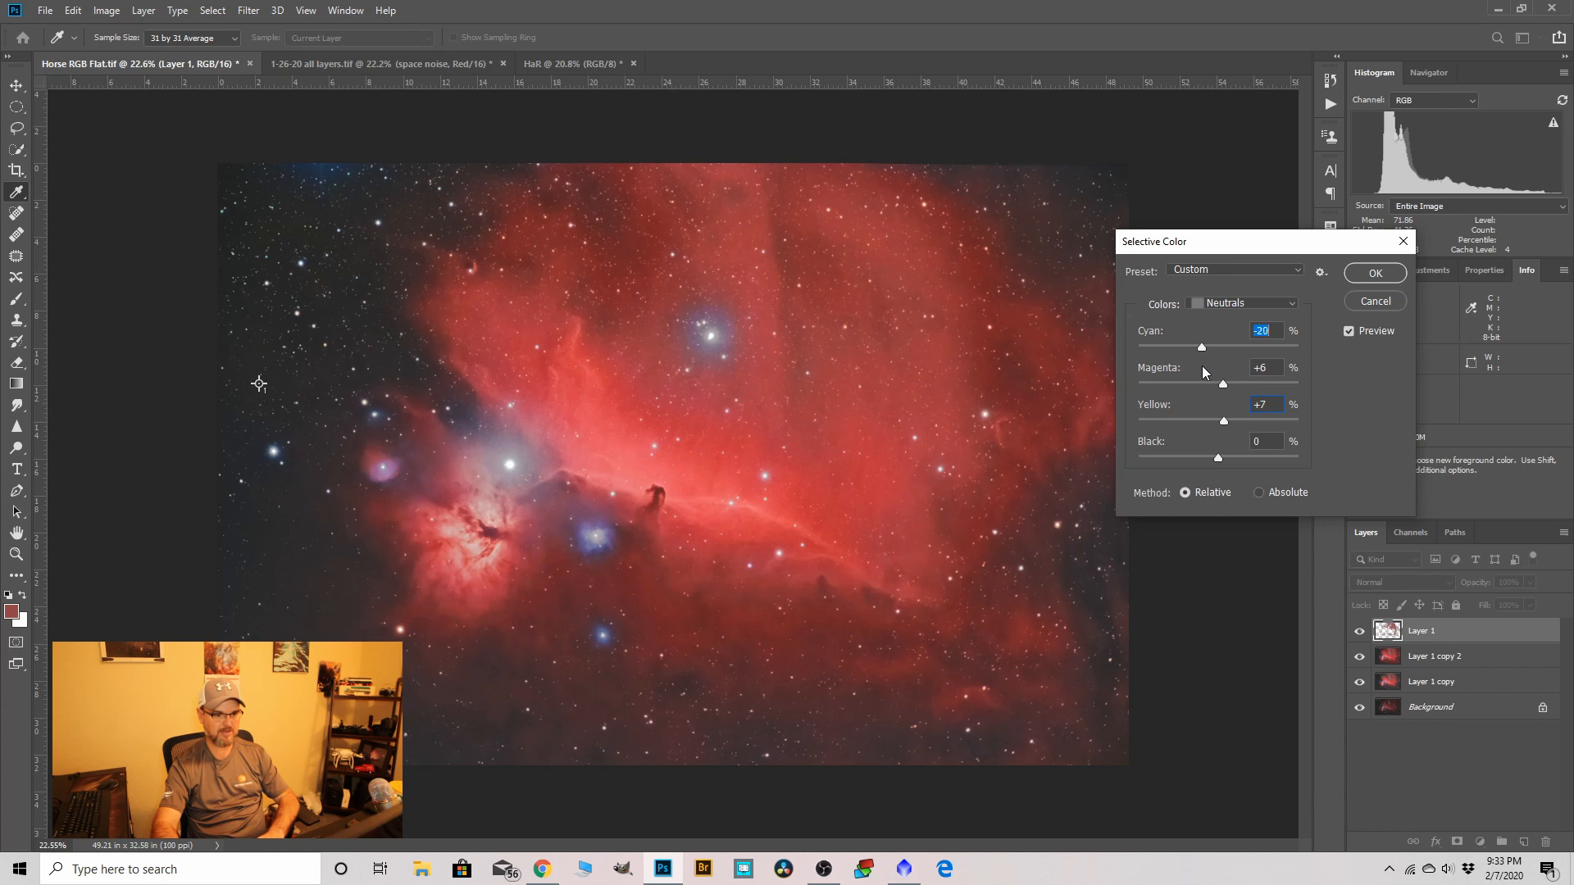
Apply the Selective Color adjustment and merge Layer 1 down into Layer 1 copy 2.
click(1376, 273)
key(c)
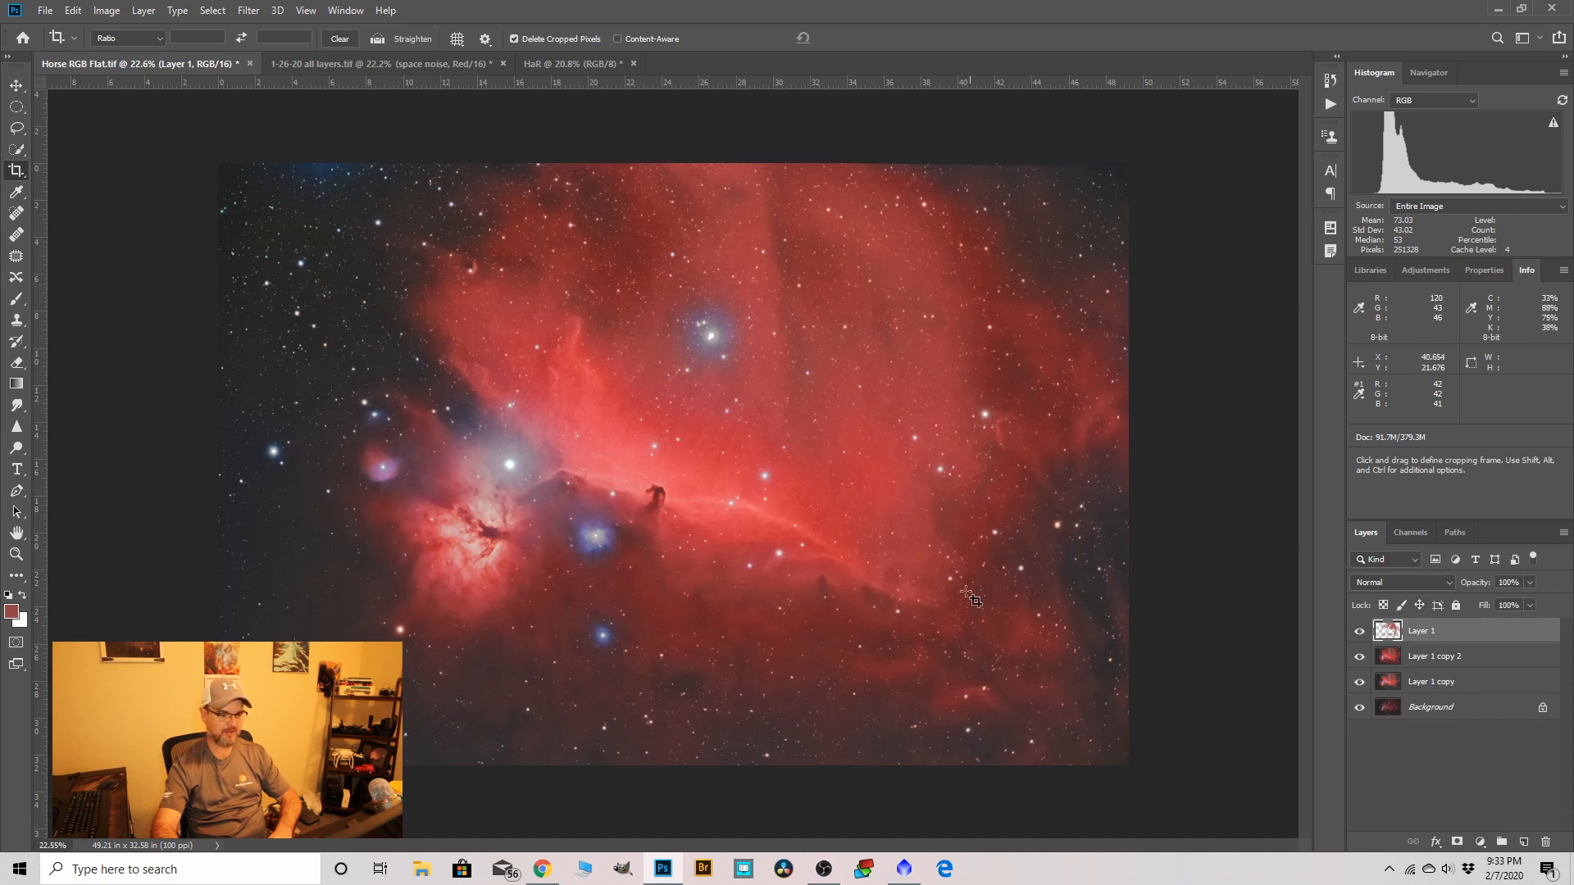
right_click(1426, 631)
click(1268, 643)
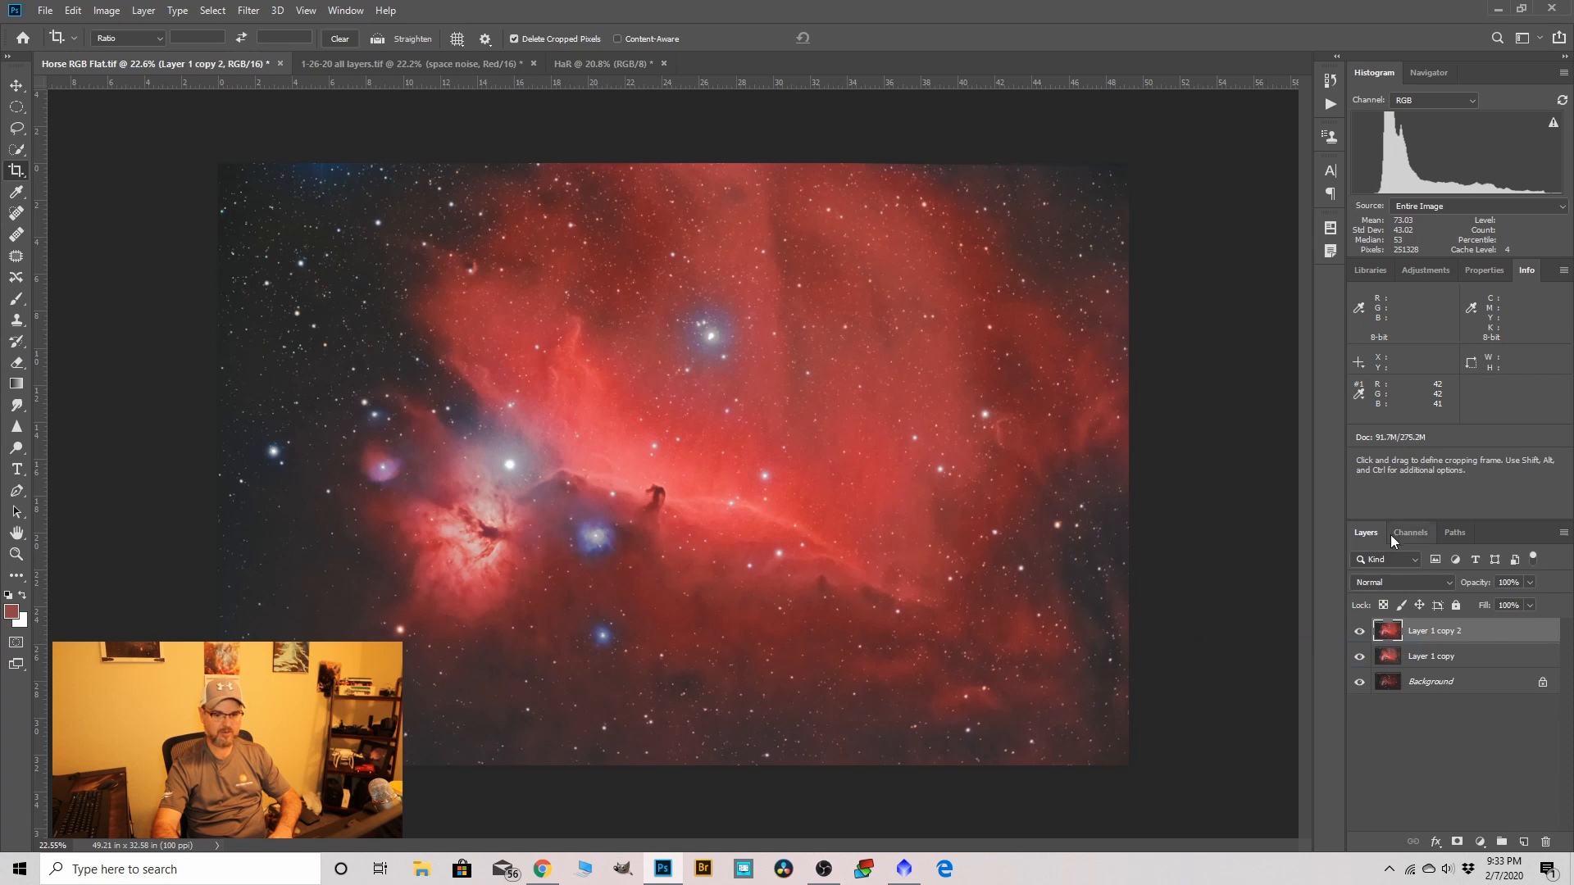
Compare the edit with the original by hiding Layer 1 copy 2 and Layer 1 copy and showing them again.
click(1359, 631)
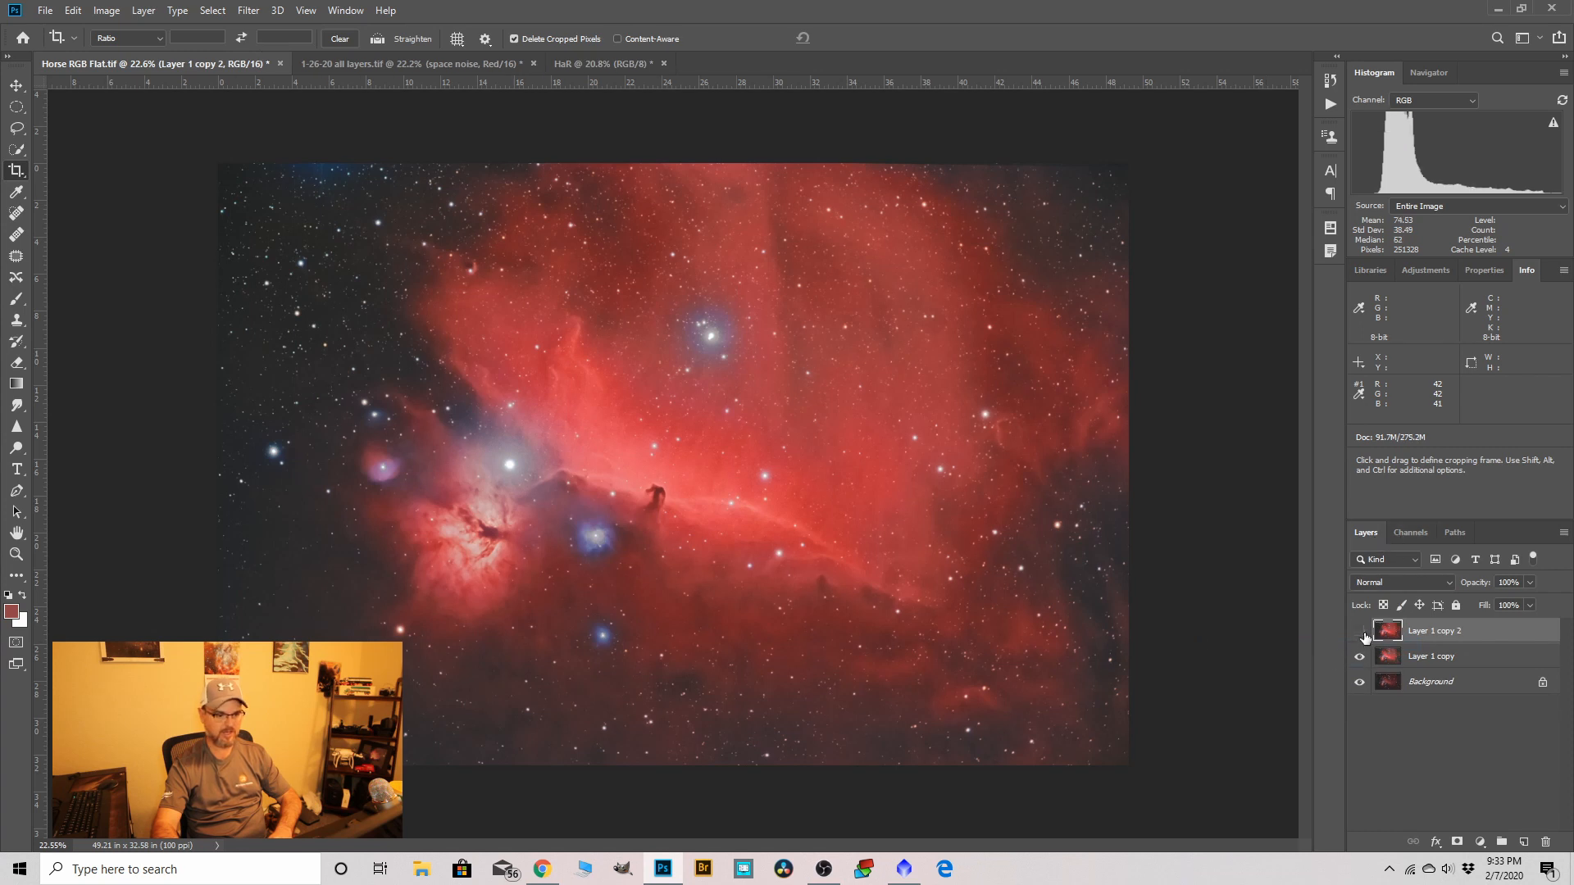
click(1359, 656)
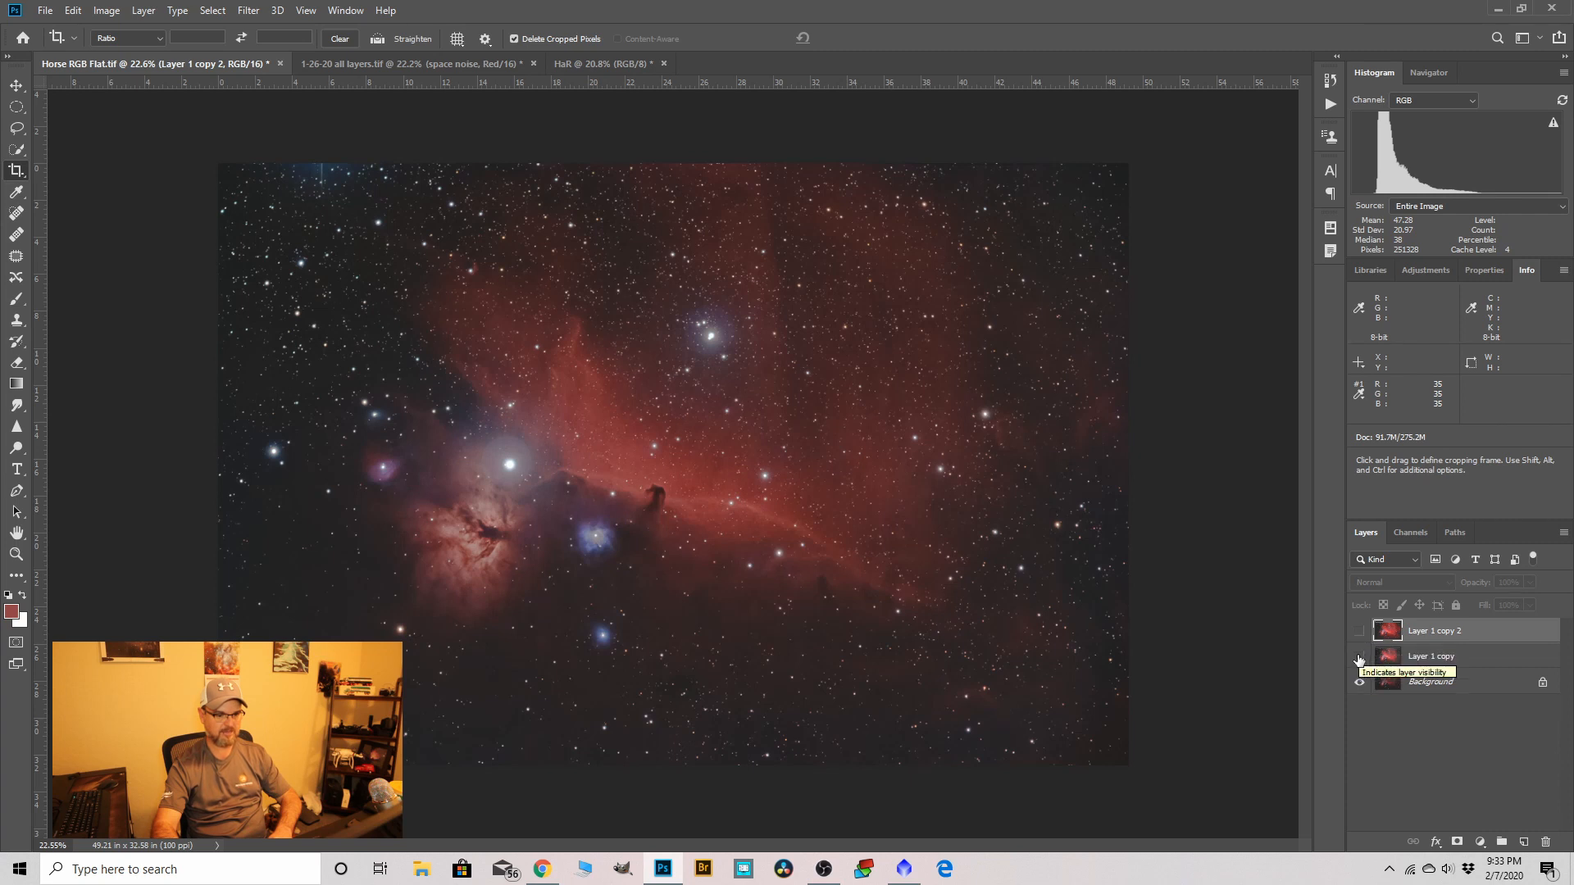
click(1359, 658)
click(1360, 632)
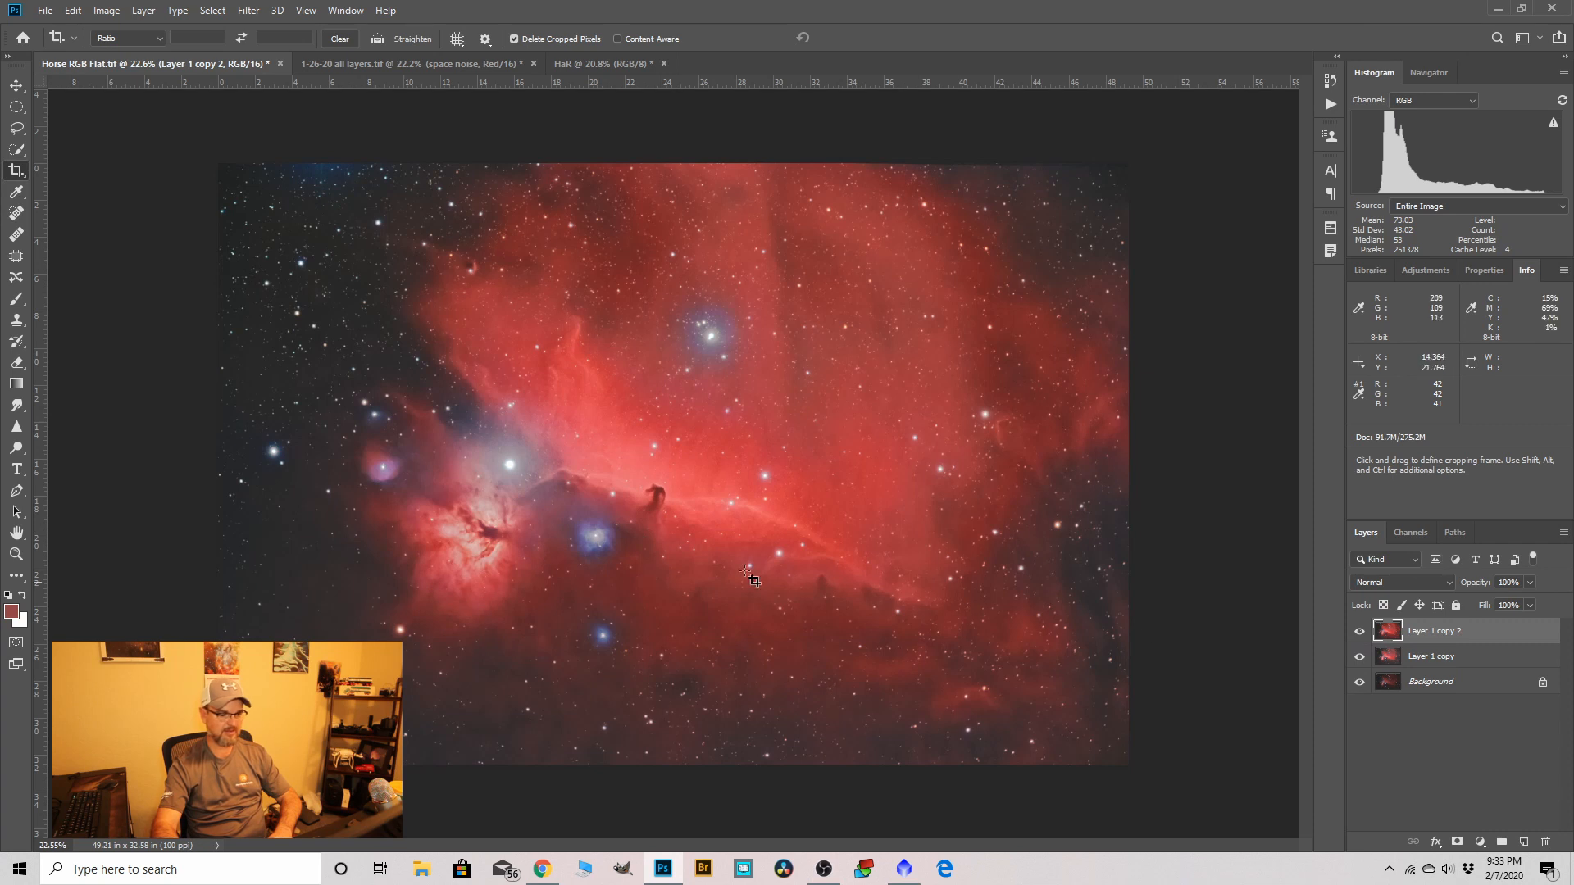
Select the bright Flame Nebula tones with Color Range by sampling the nebula's core and increasing the Fuzziness.
click(218, 12)
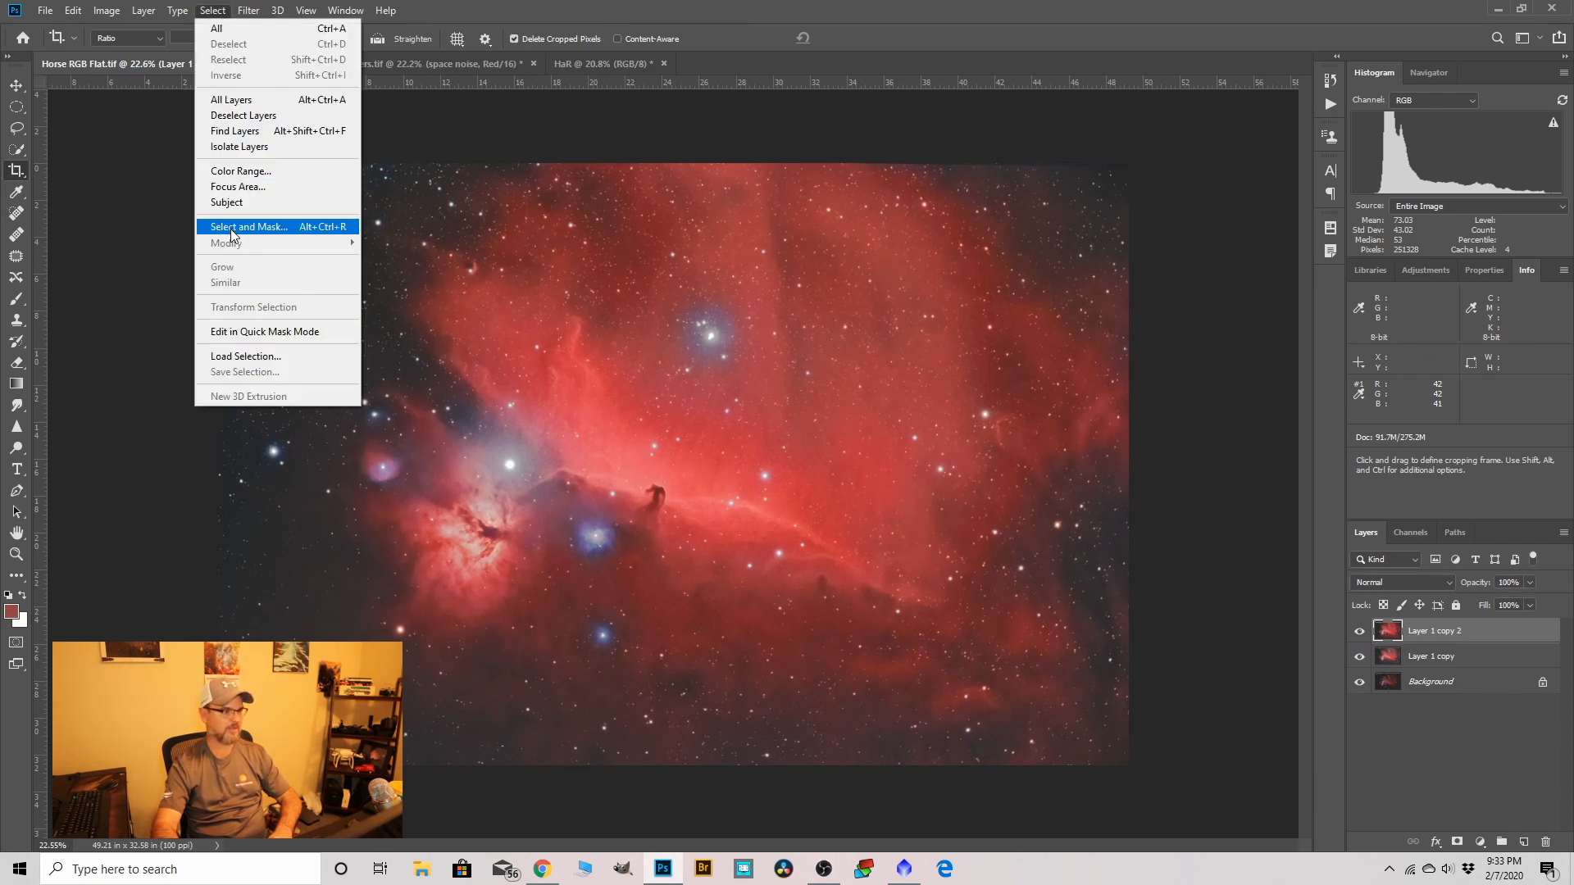
click(234, 171)
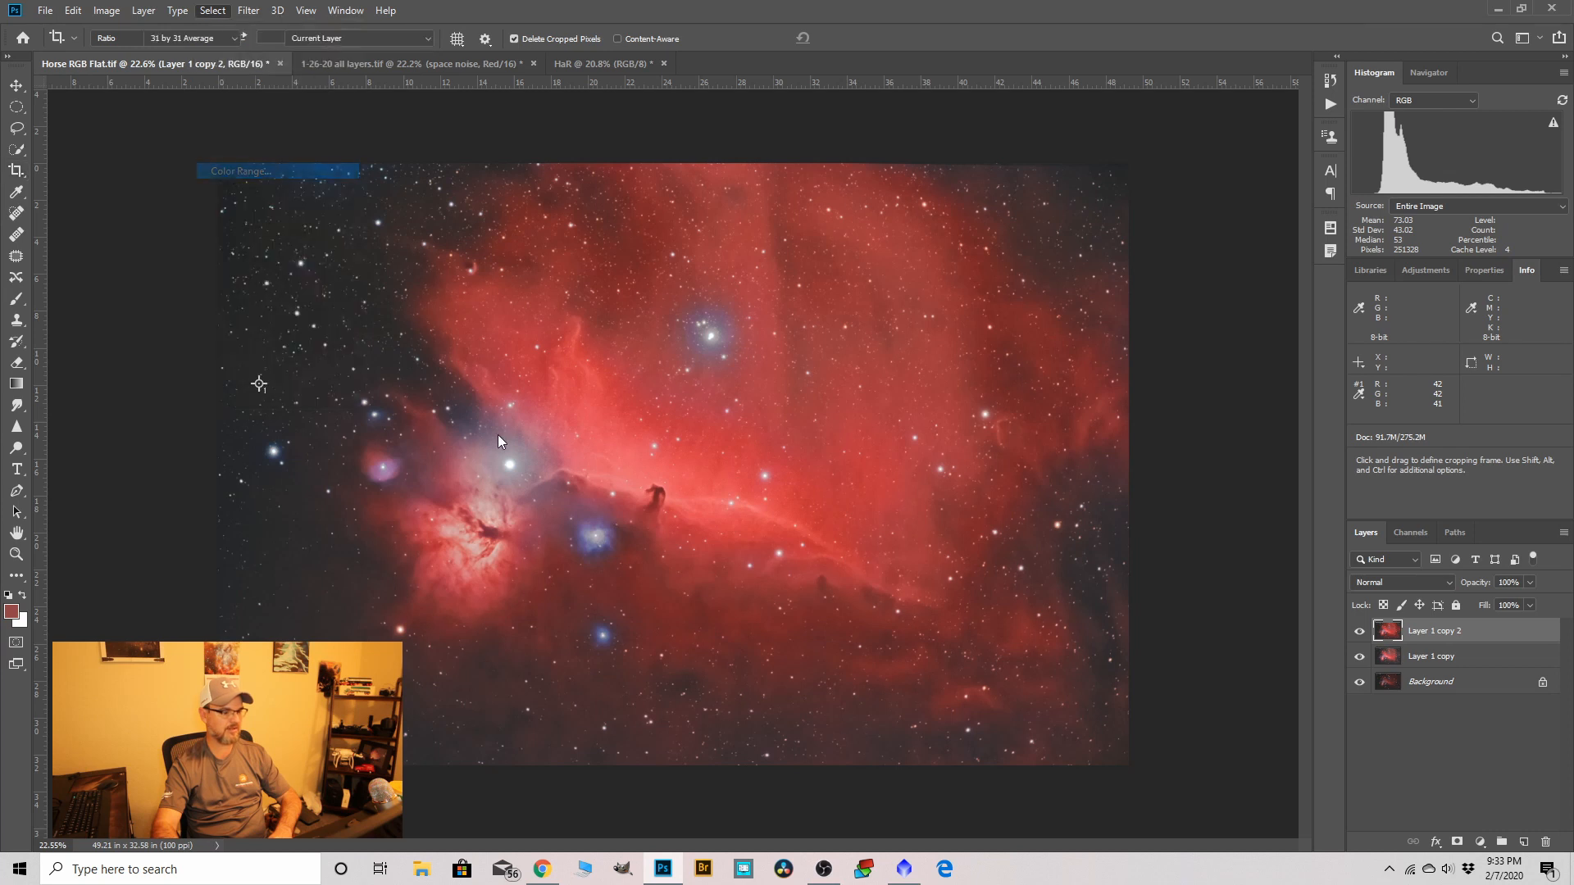
click(475, 545)
drag(1251, 282, 1270, 286)
key(c)
click(1457, 218)
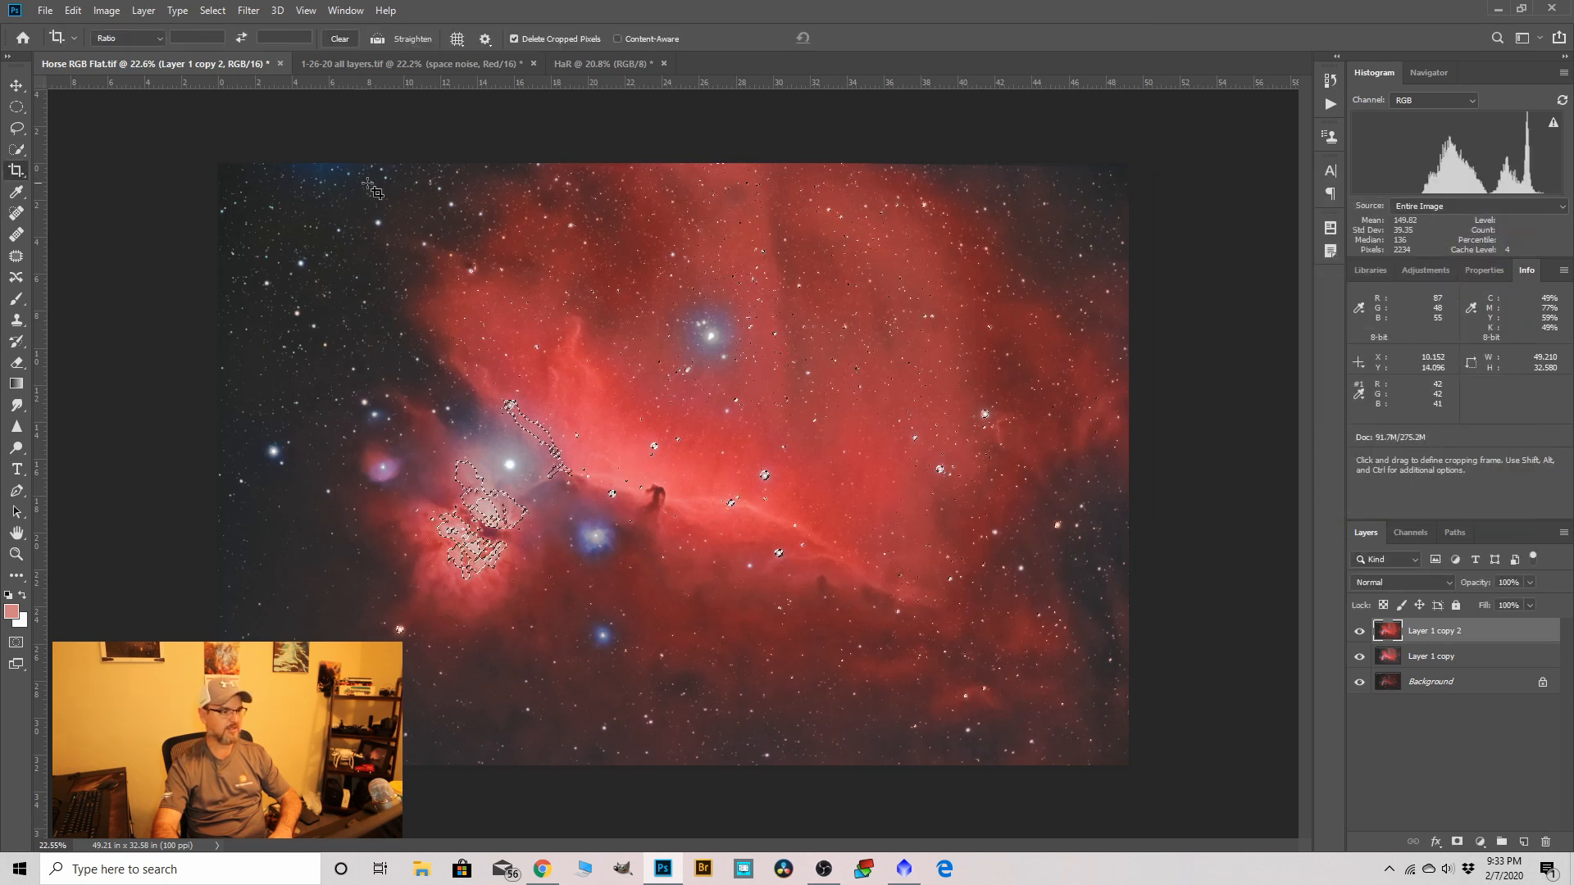
Feather the Flame Nebula selection by about 76 px in Select and Mask and copy it to a new layer.
click(212, 10)
click(249, 228)
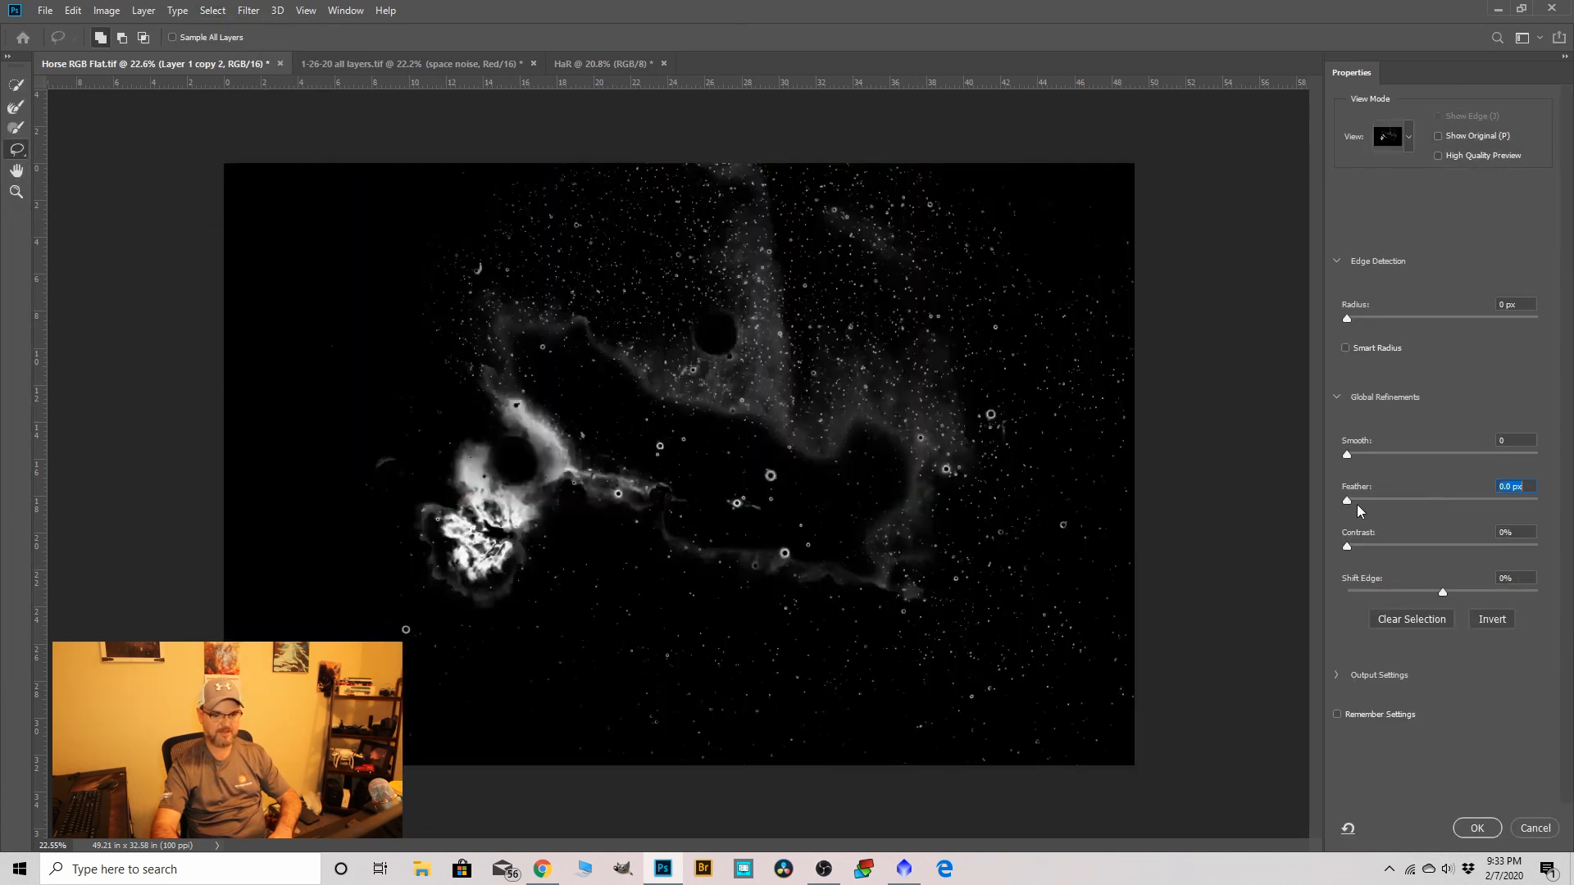
drag(1409, 504, 1462, 509)
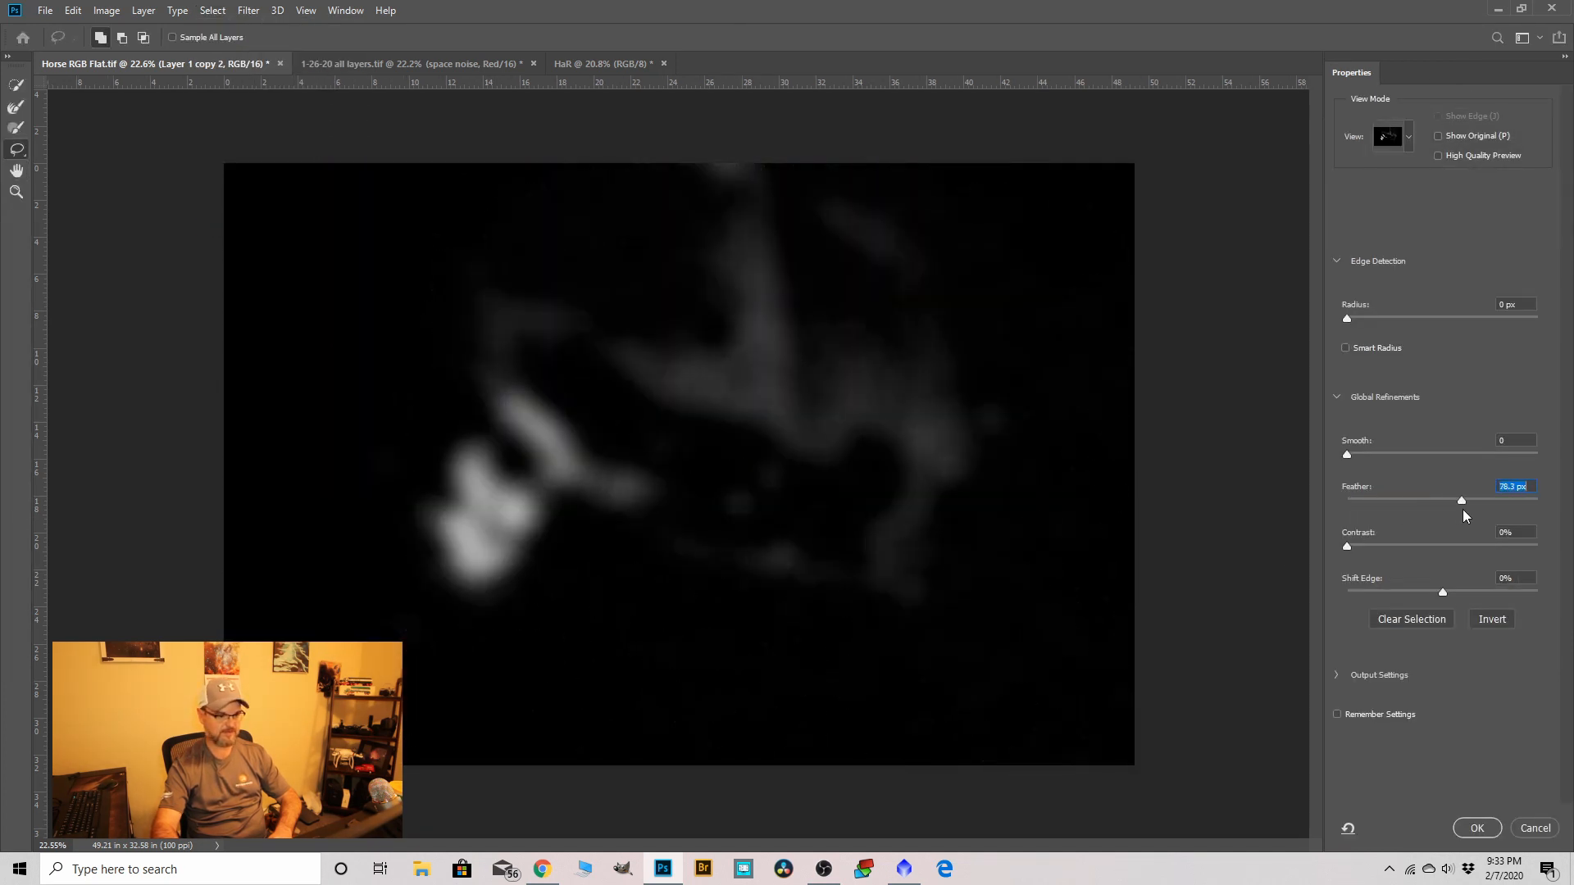
click(1478, 827)
key(c)
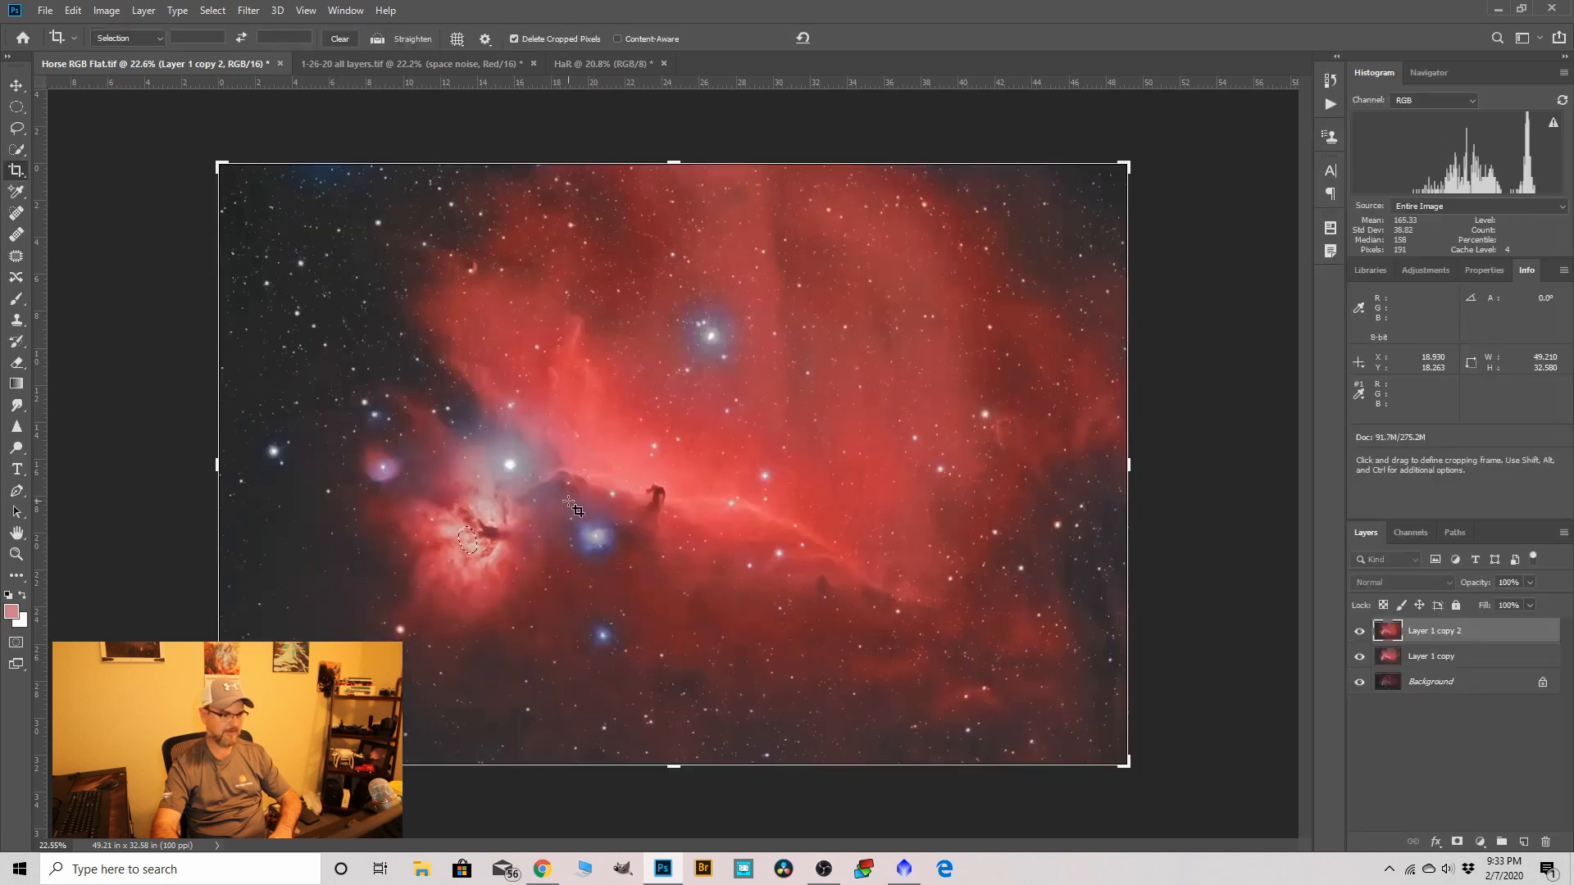
key(ctrl+j)
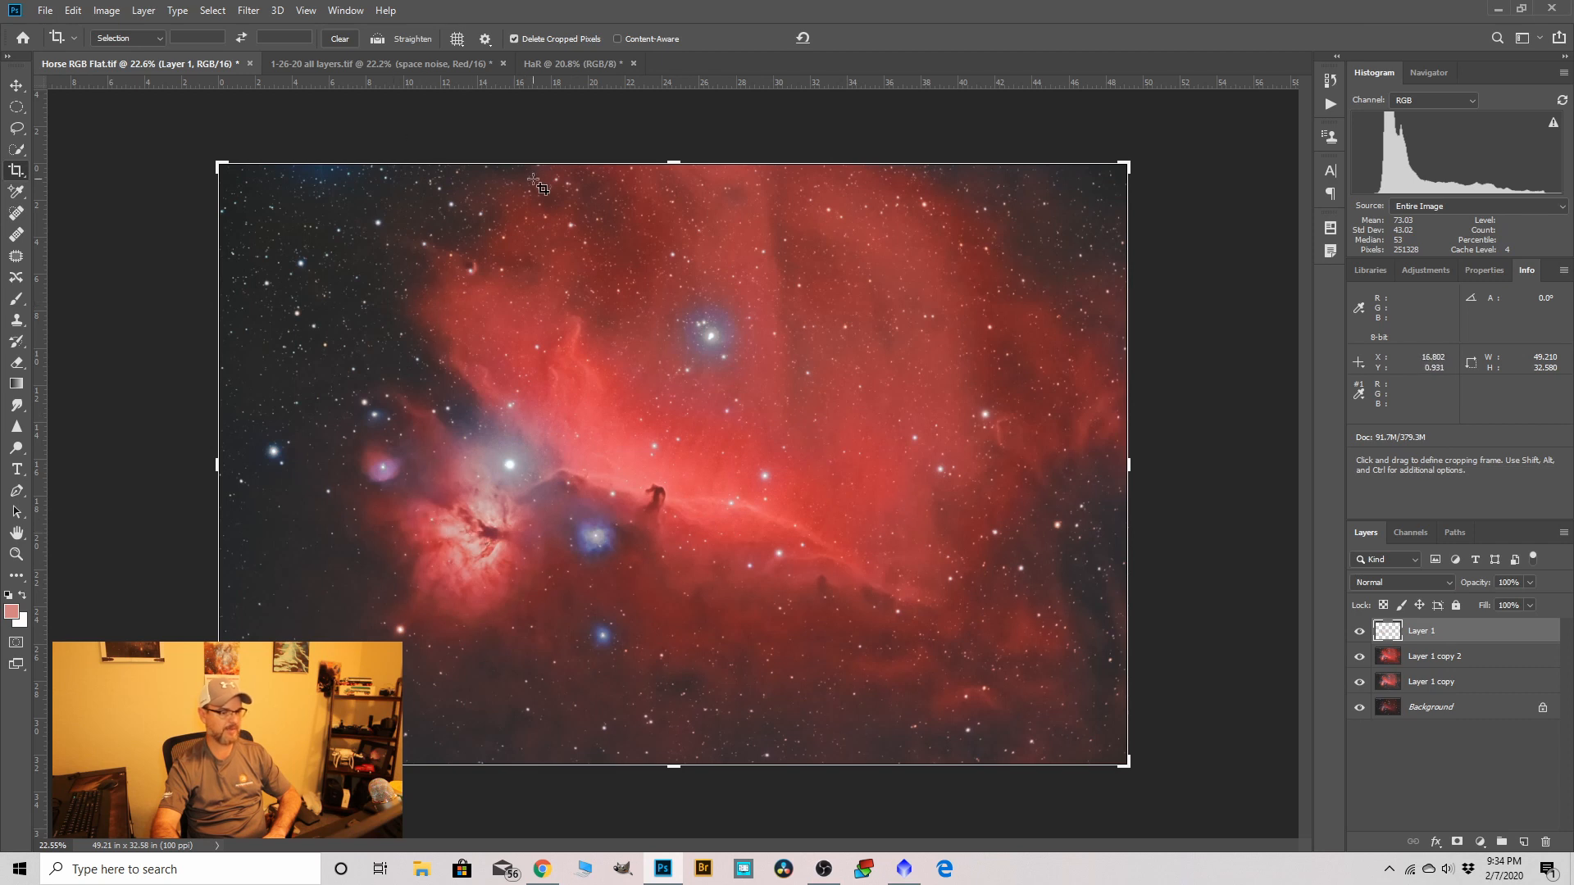
Adjust the Flame Nebula layer's Neutrals in Selective Color: Magenta -17, Yellow +44, Cyan slightly reduced and Black slightly increased.
click(97, 11)
mouse_move(159, 13)
mouse_move(106, 11)
mouse_move(144, 53)
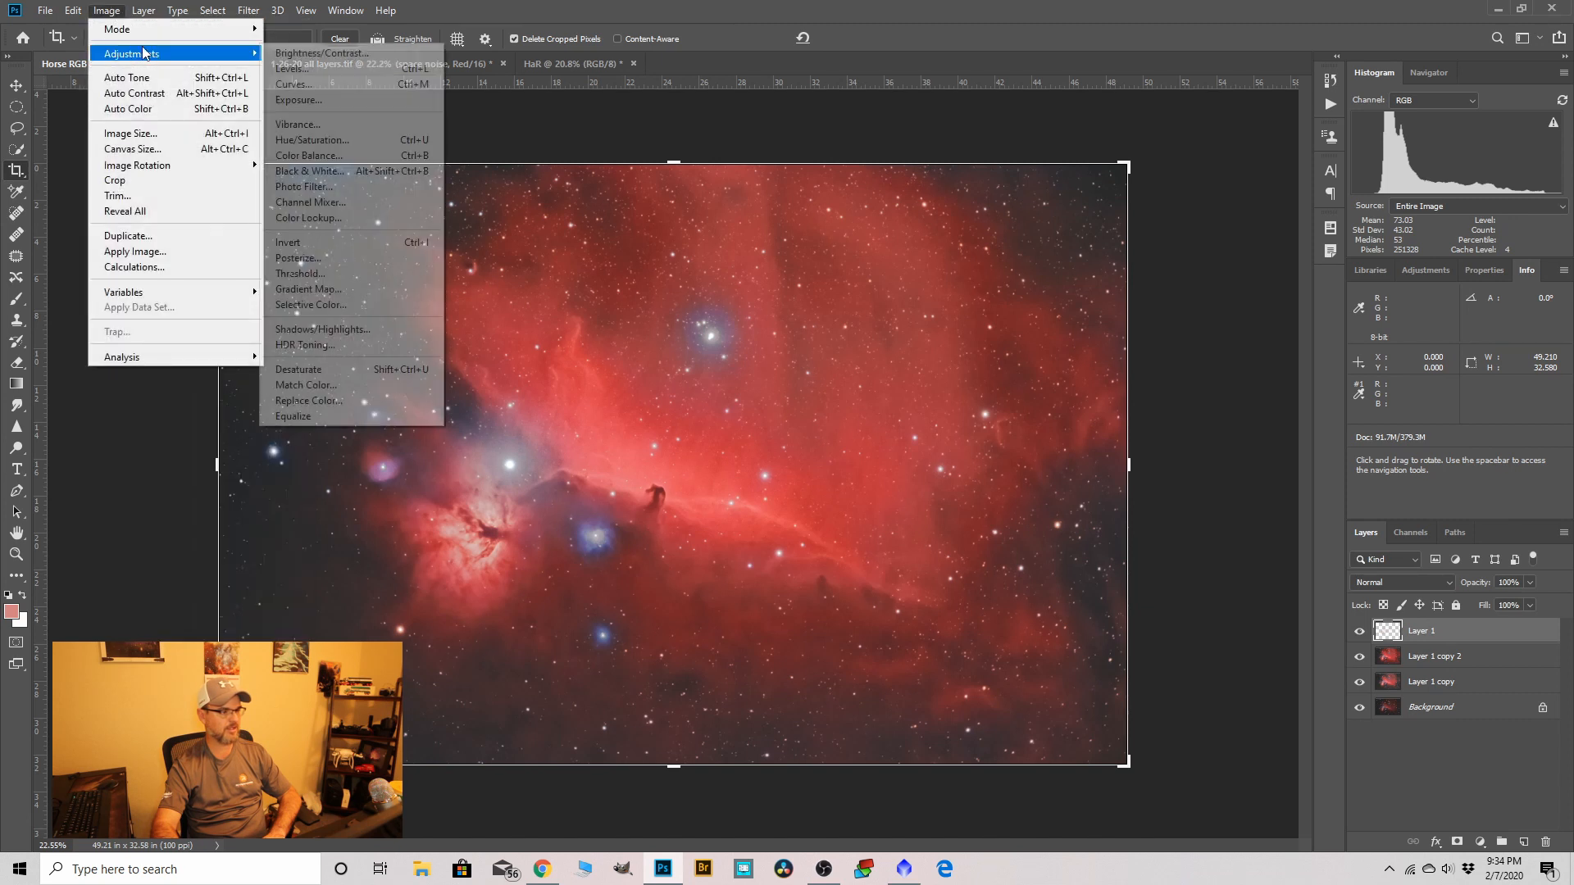
click(309, 305)
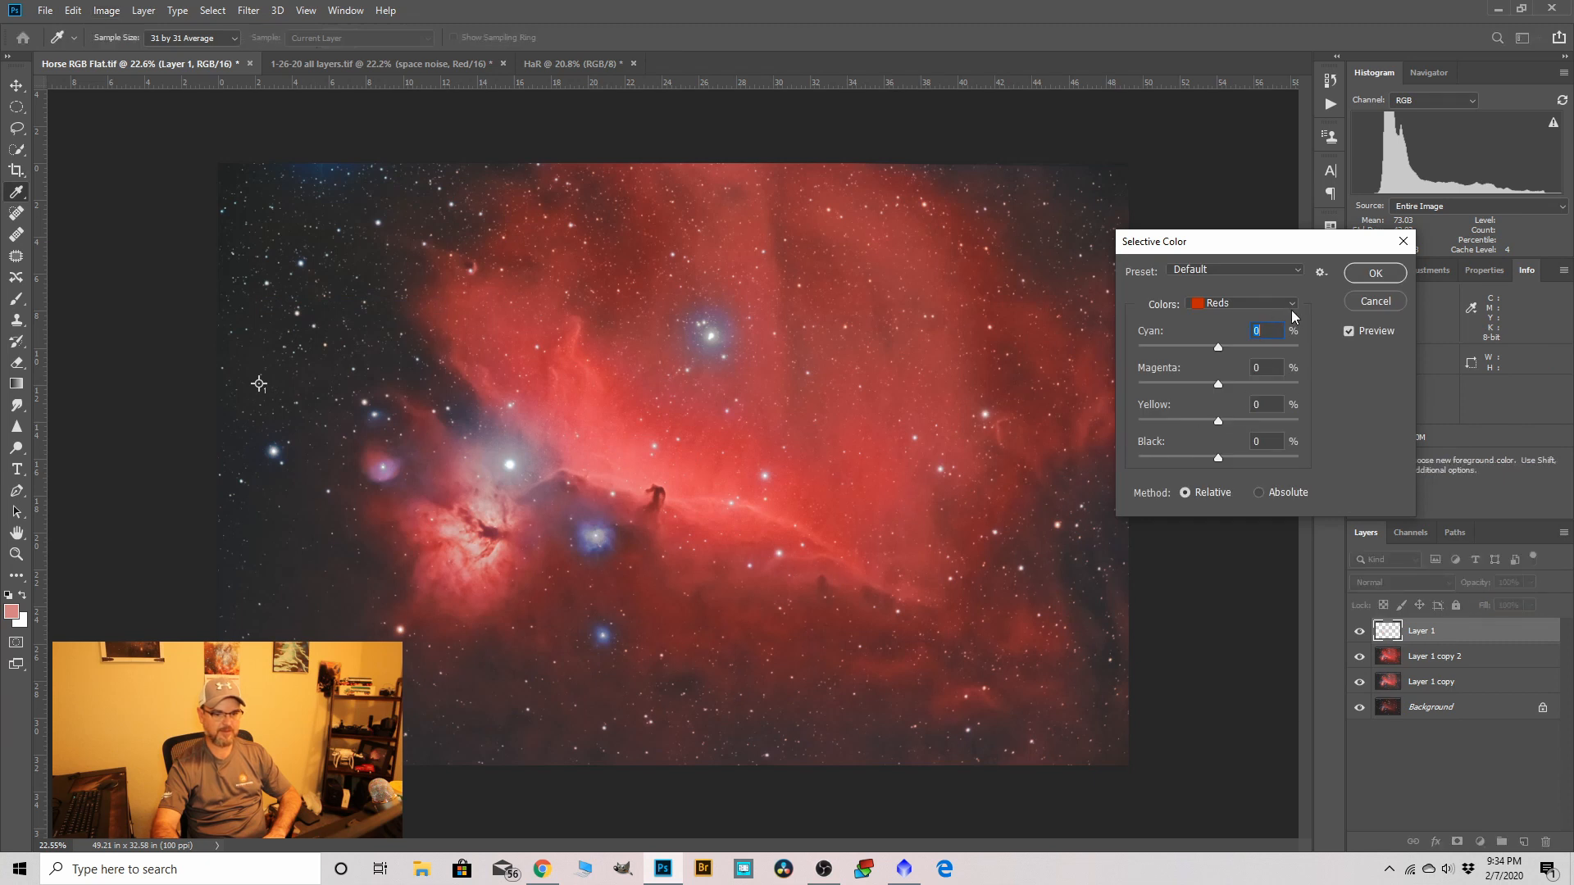
click(1293, 305)
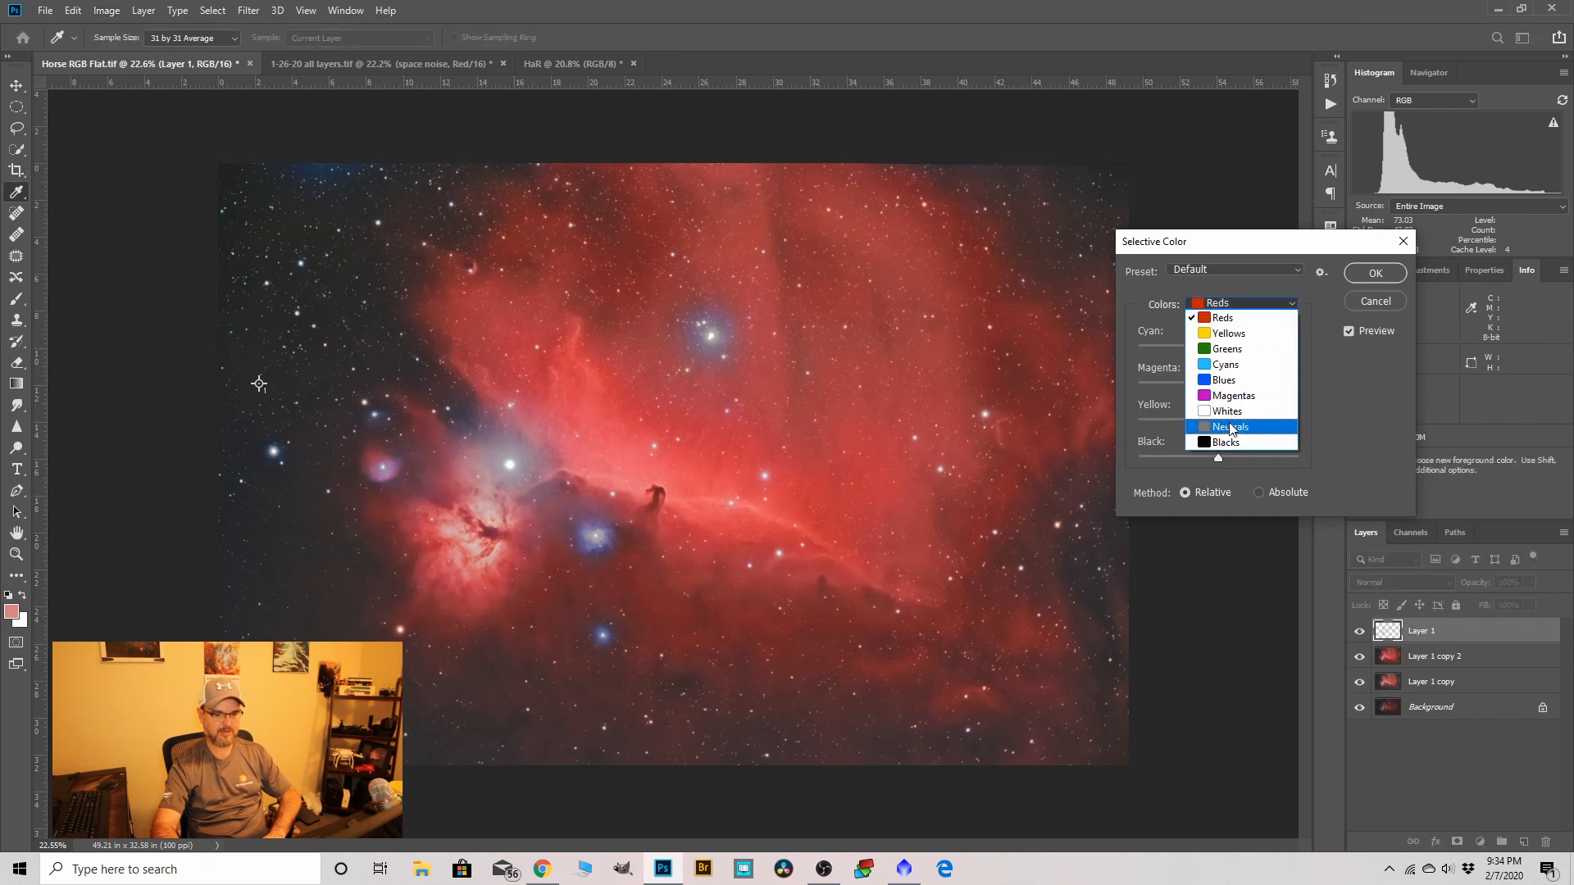
click(1227, 423)
drag(1218, 421, 1233, 421)
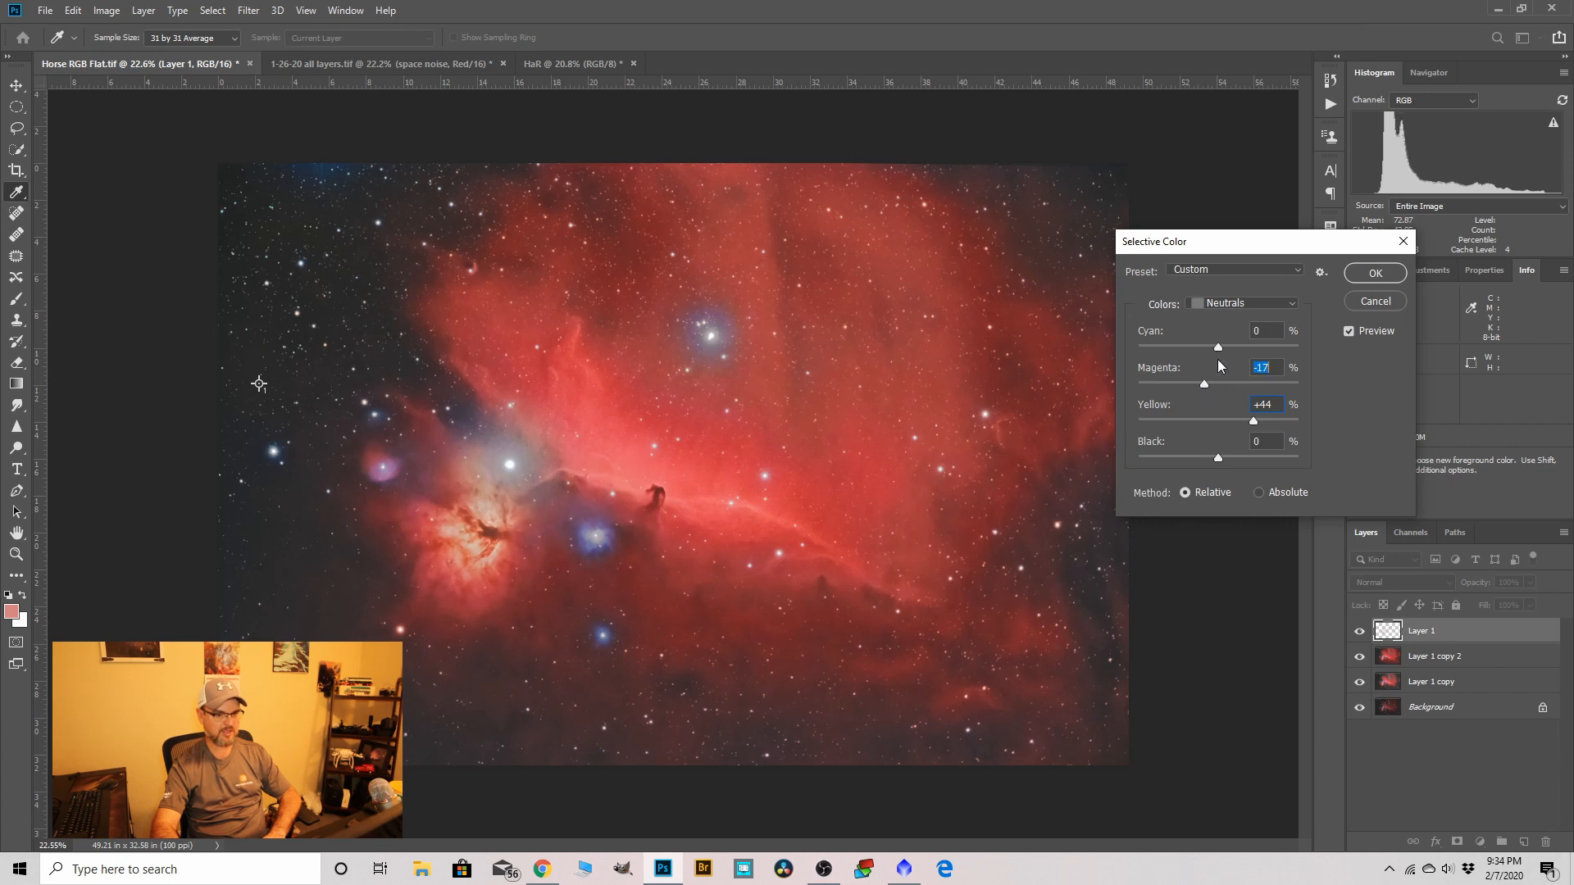
drag(1226, 345, 1211, 349)
click(1221, 459)
drag(1227, 456, 1228, 458)
Apply the Flame Nebula color adjustment and merge its layer down into Layer 1 copy 2.
click(1374, 273)
key(c)
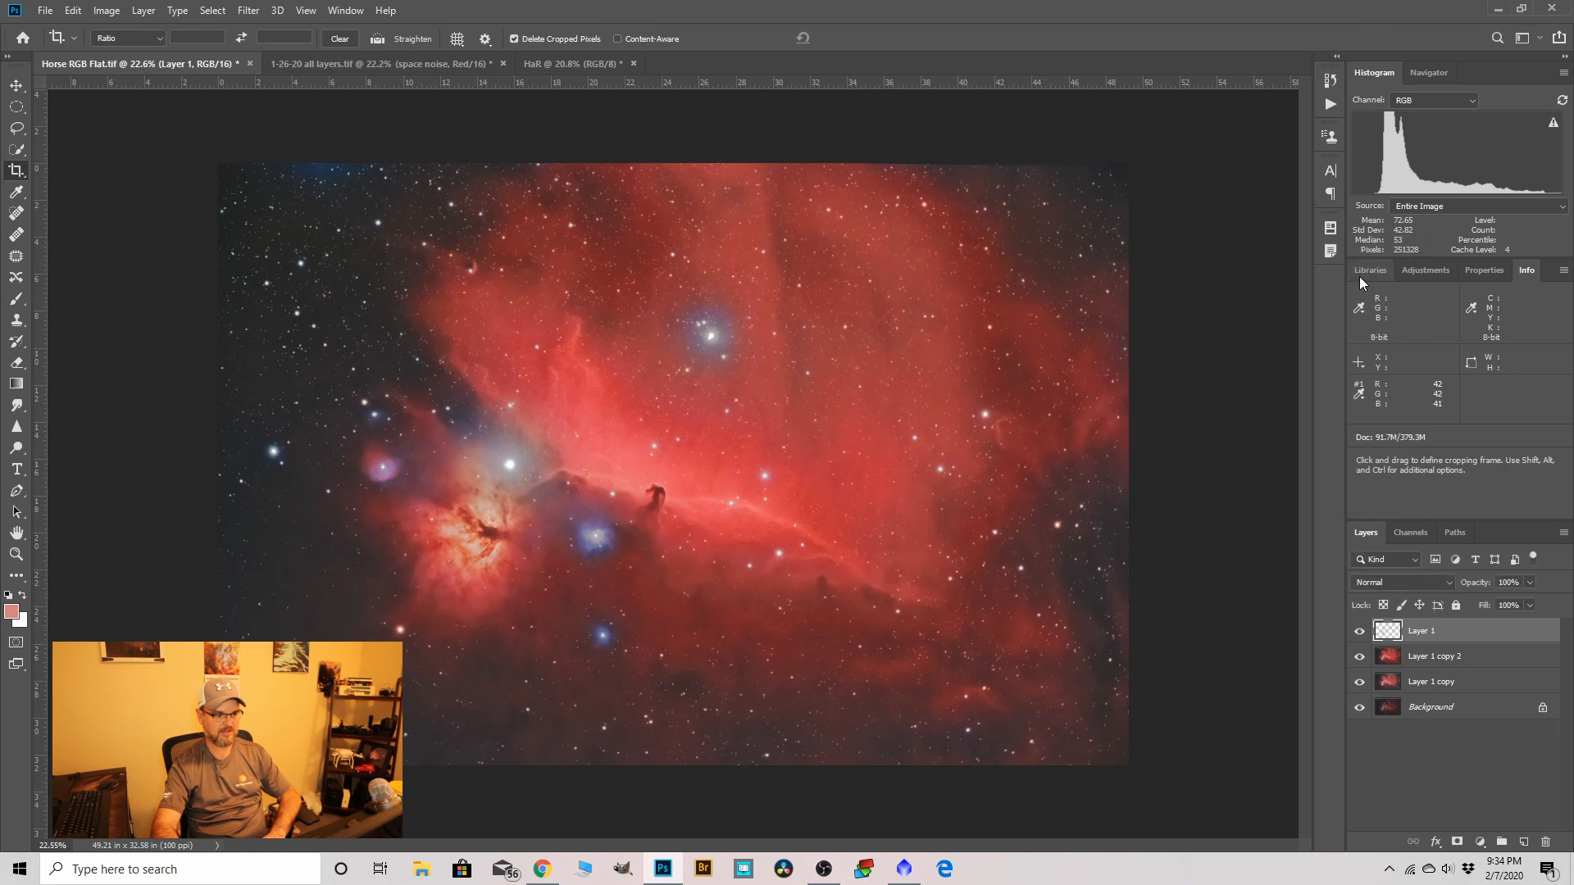
right_click(1407, 635)
click(1318, 645)
Inspect the merged image up close around the Horsehead, the Flame Nebula and the dark background beside them.
scroll(571, 484, down, 1)
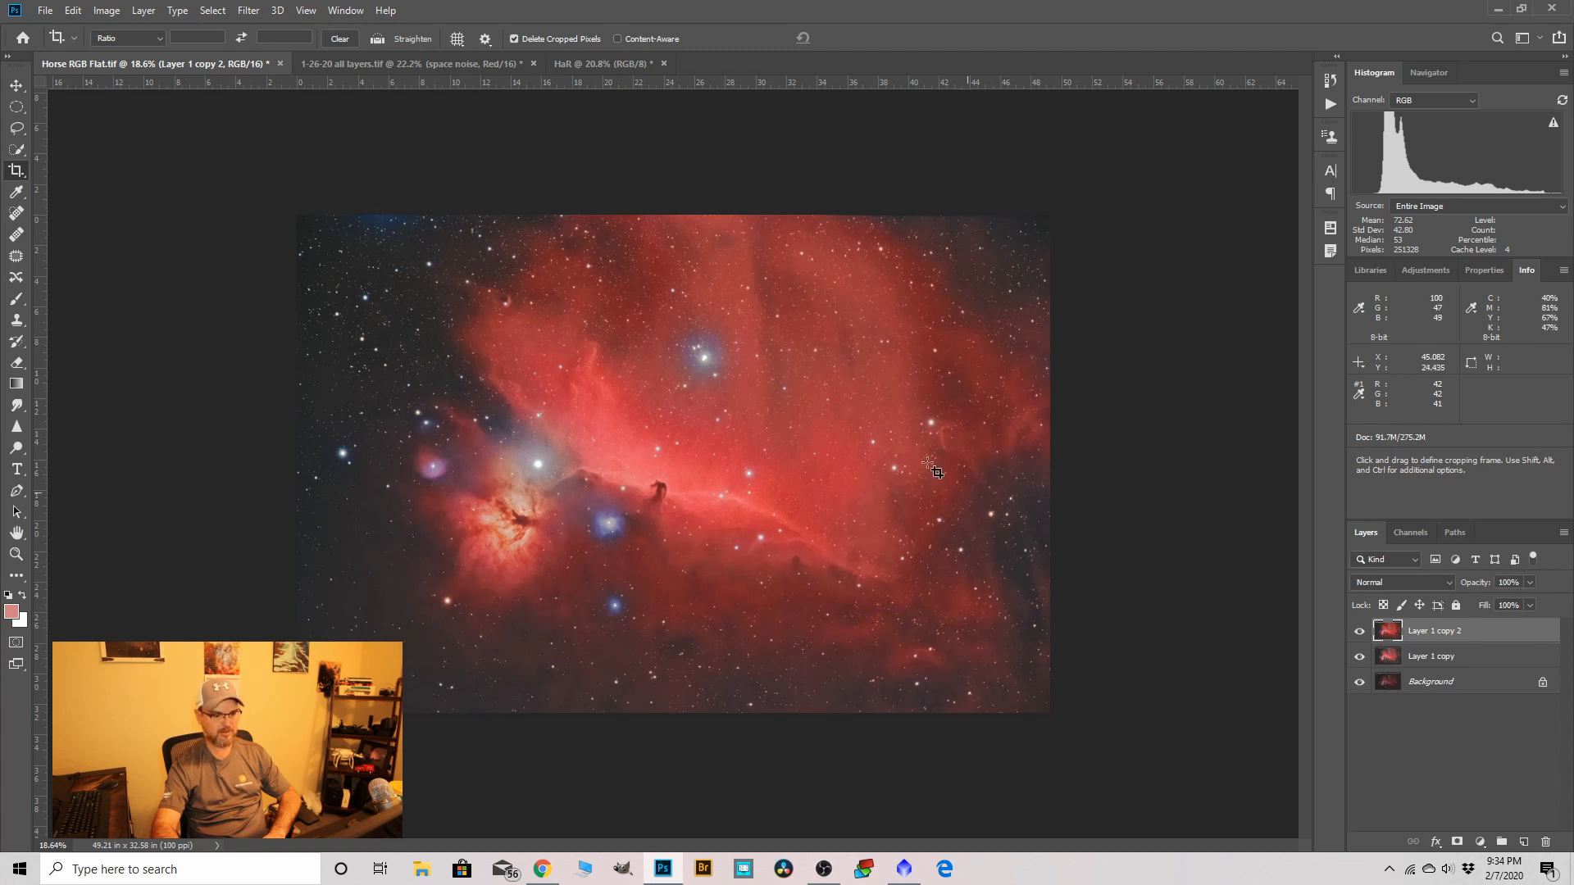
scroll(758, 553, up, 3)
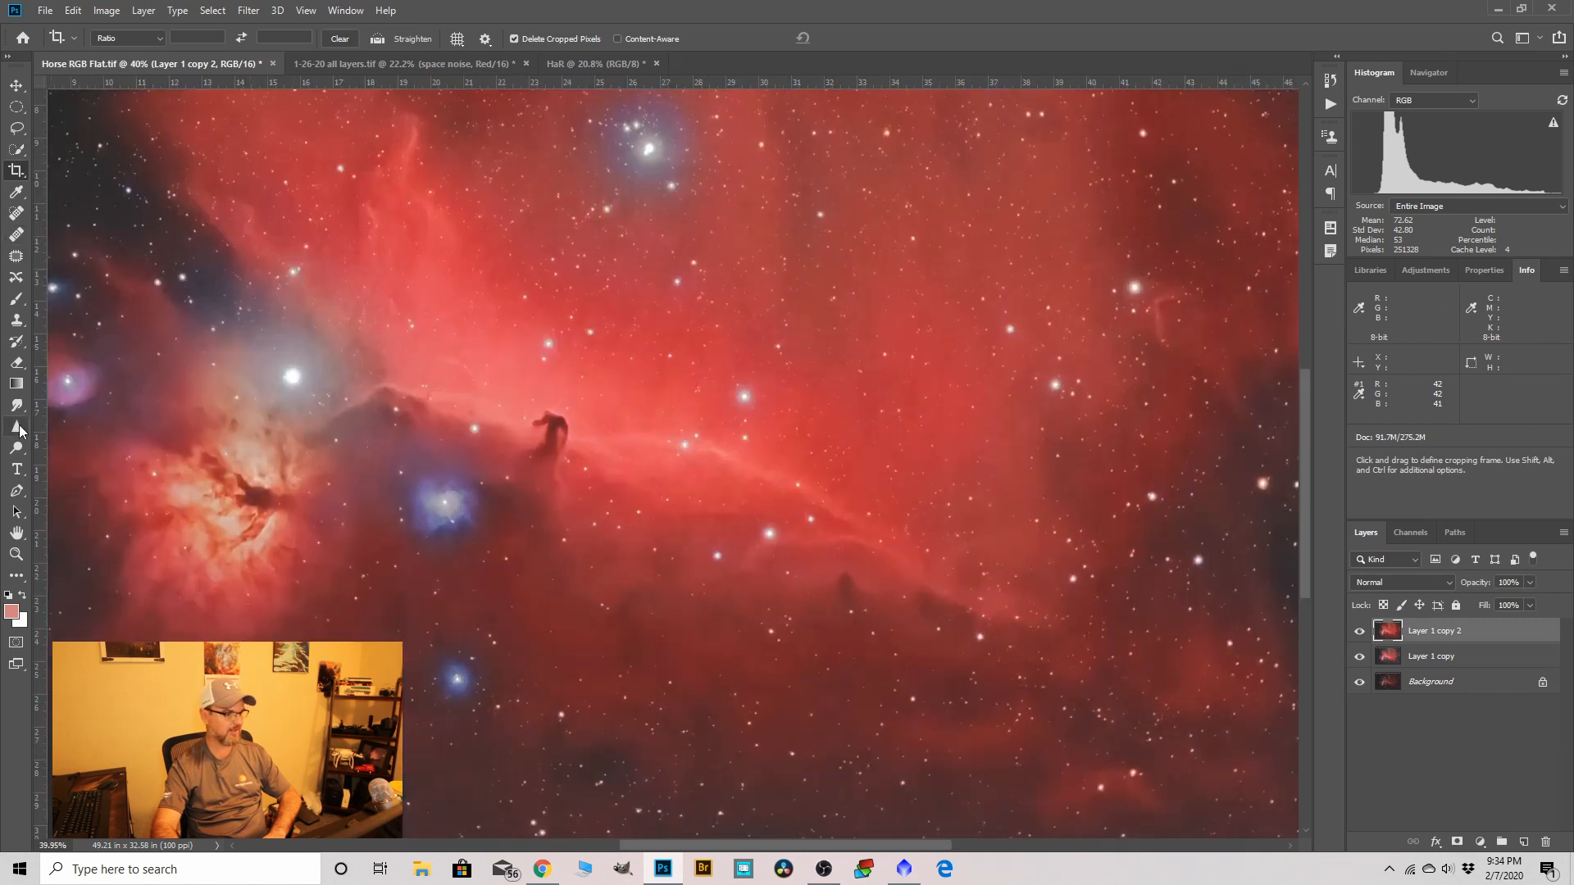
key(h)
drag(1082, 815, 1004, 556)
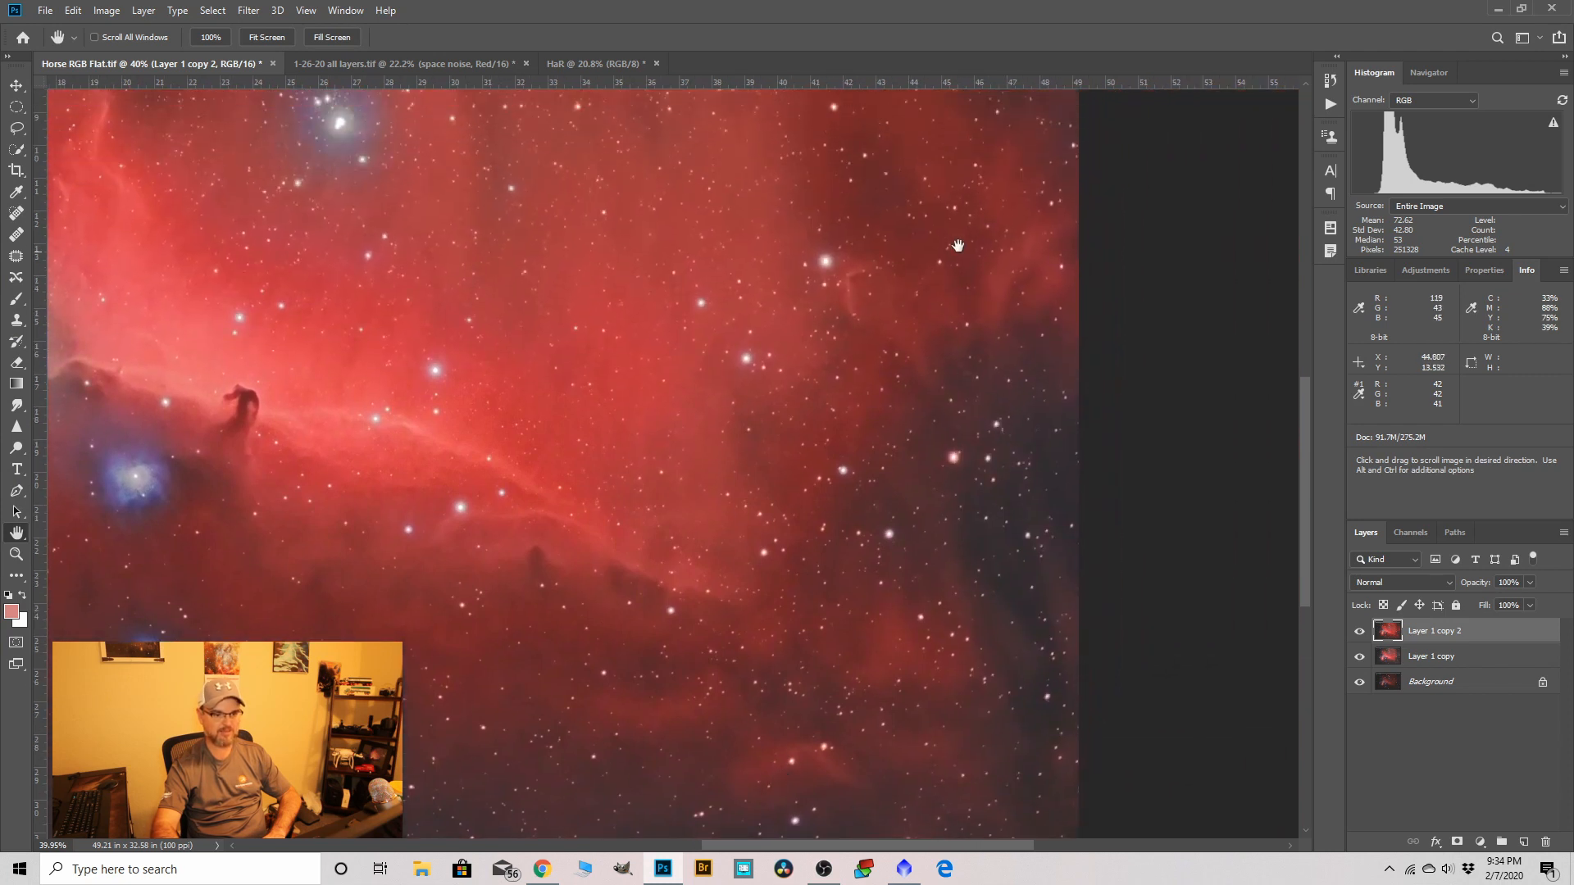
scroll(697, 592, up, 3)
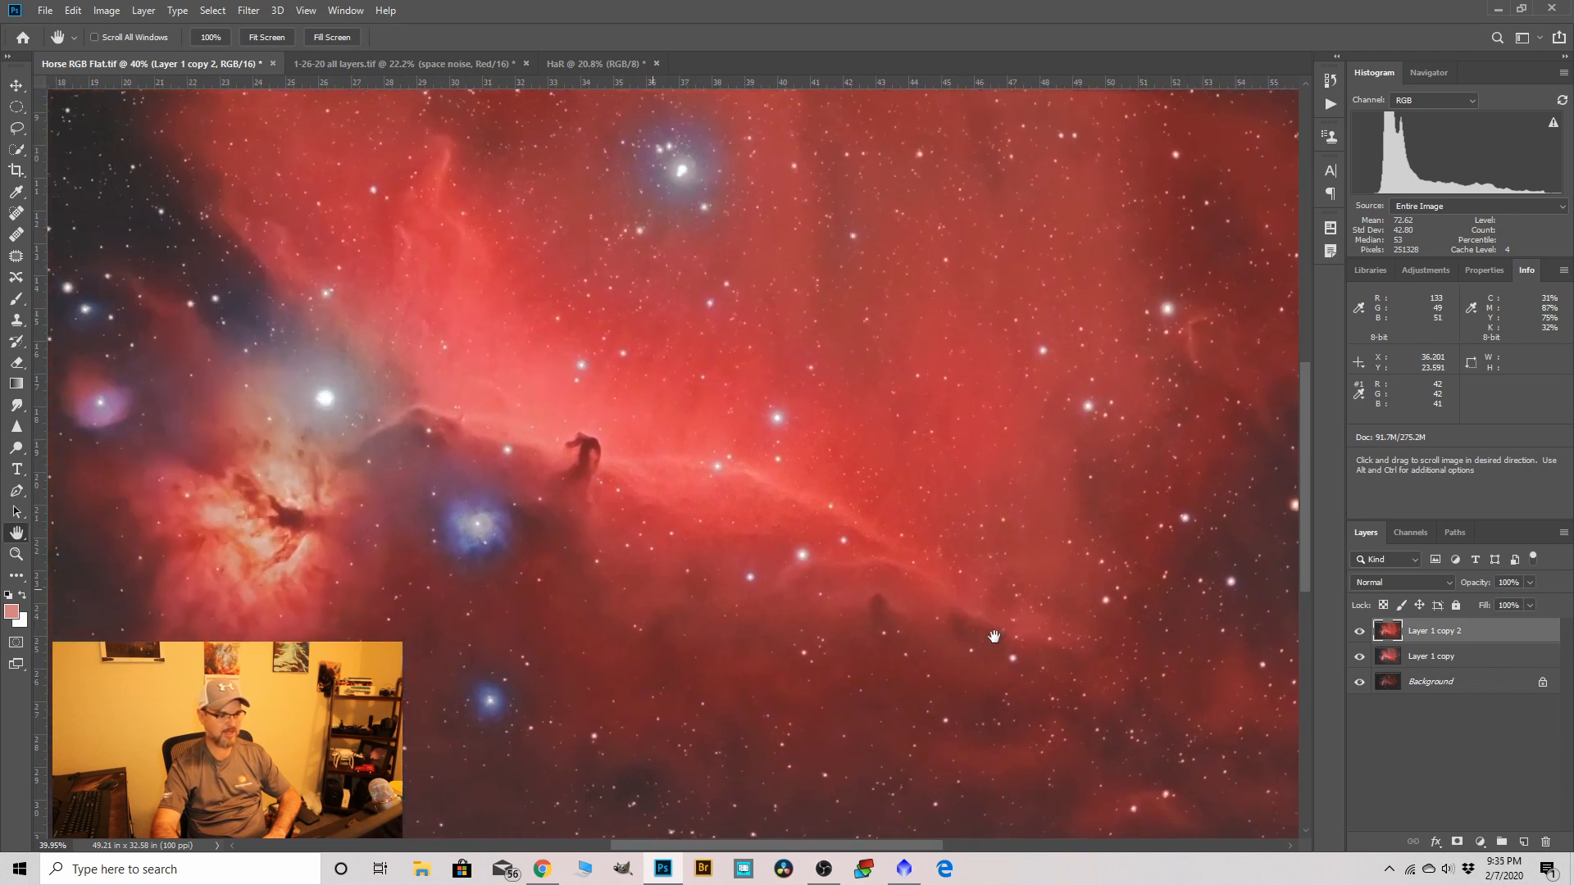
scroll(592, 459, down, 4)
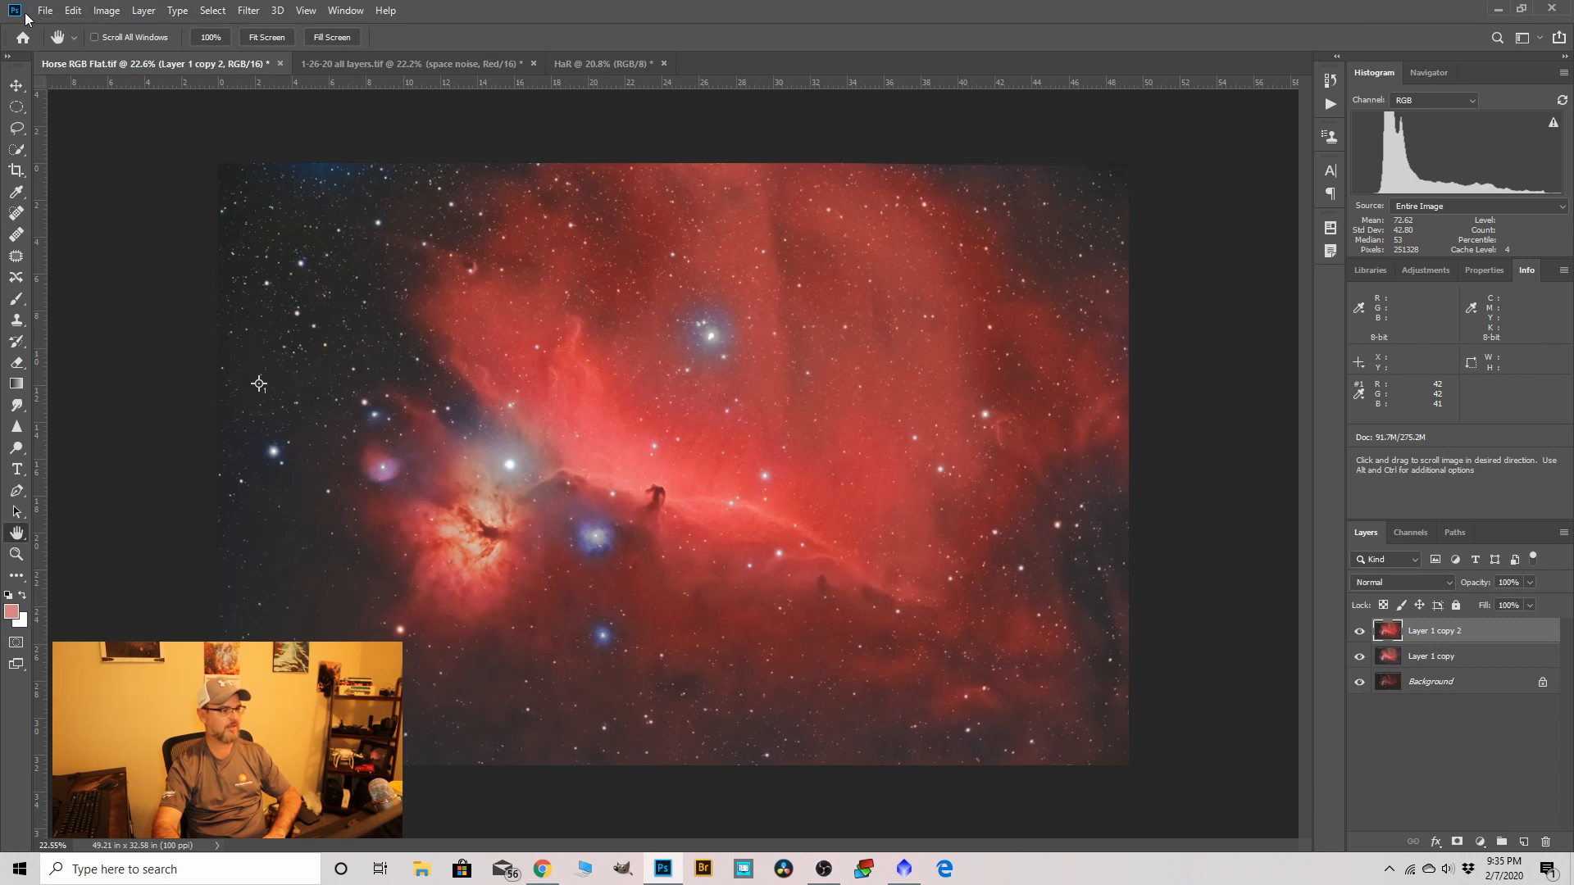
Save the image under the new name 2-7 HaRGB as a TIFF with ZIP compression and its layers included.
click(45, 10)
click(65, 194)
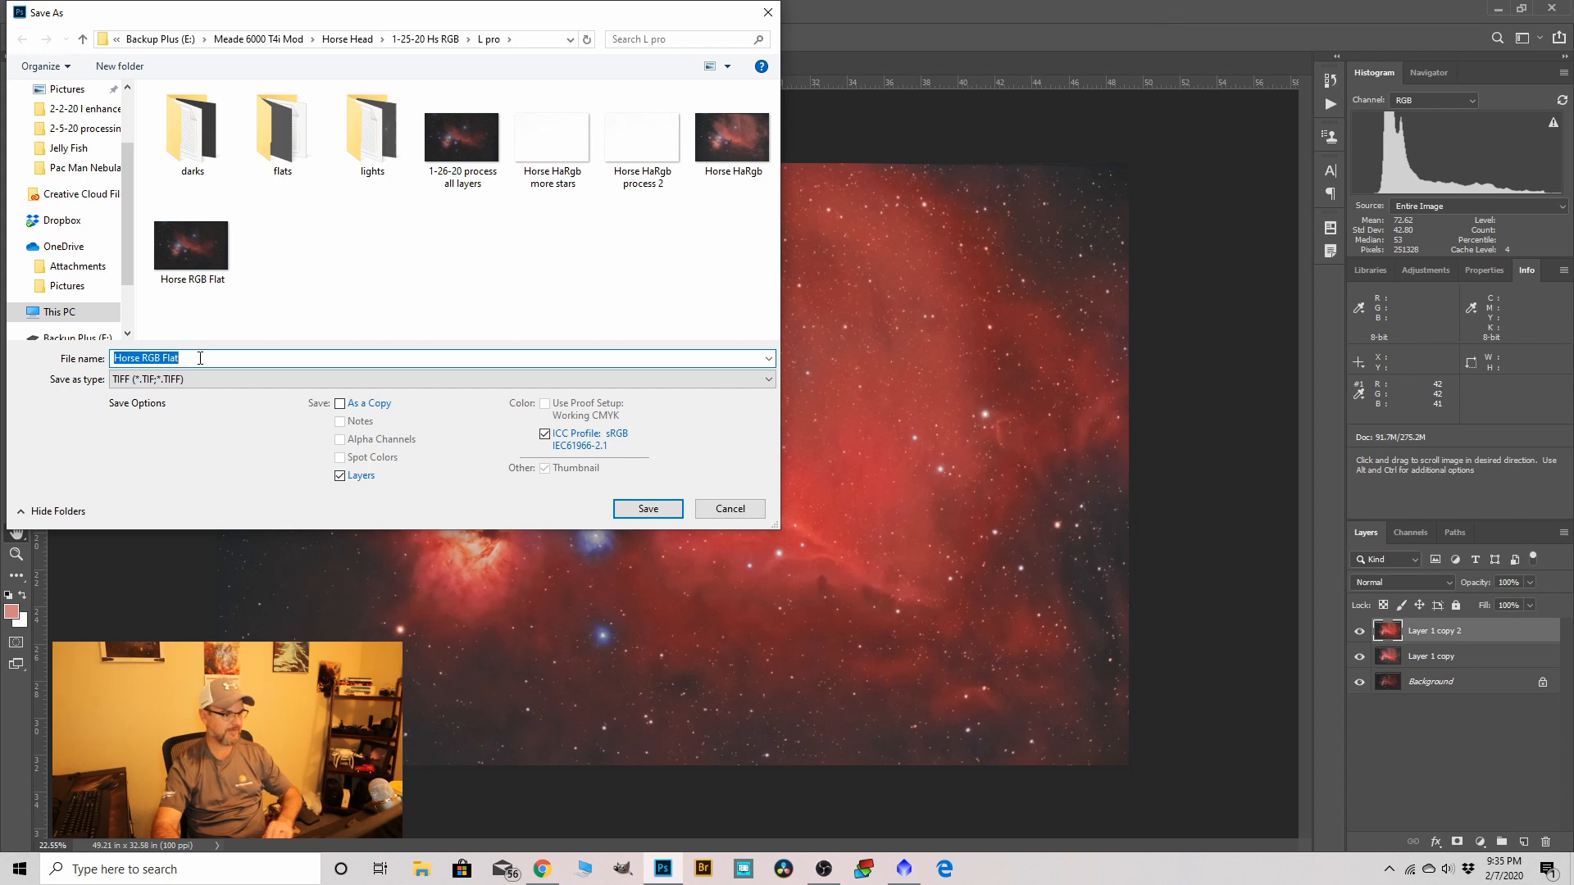
click(200, 359)
key(BackSpace)
key(BackSpace)
key(BackSpace)
key(BackSpace)
key(BackSpace)
key(BackSpace)
key(BackSpace)
key(BackSpace)
key(BackSpace)
key(BackSpace)
key(BackSpace)
key(BackSpace)
key(BackSpace)
key(BackSpace)
text(2-7)
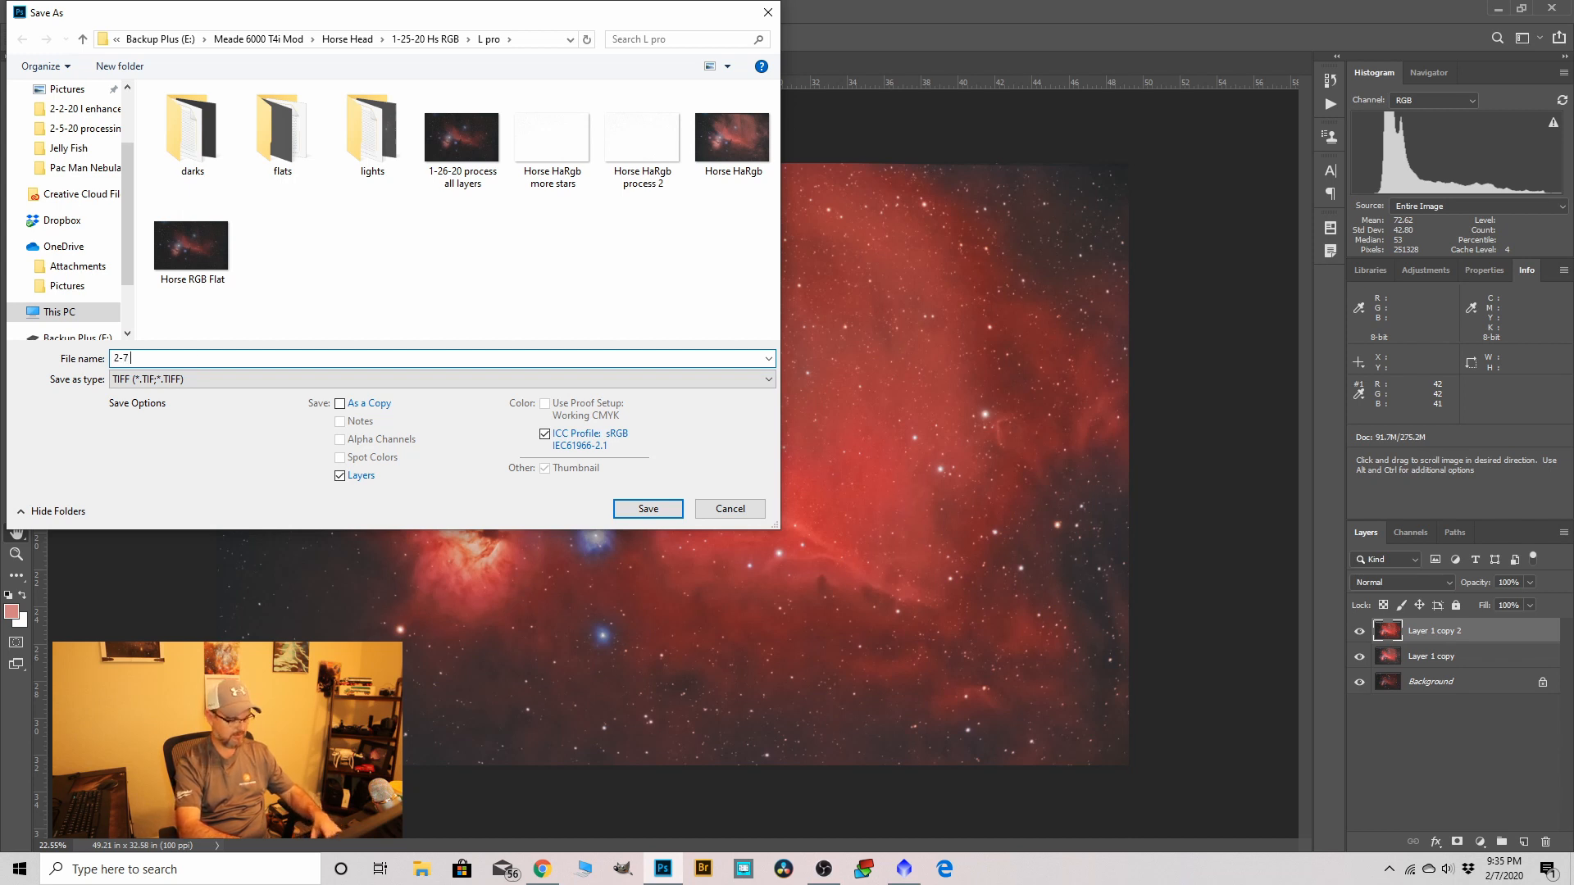
text( HaRGB)
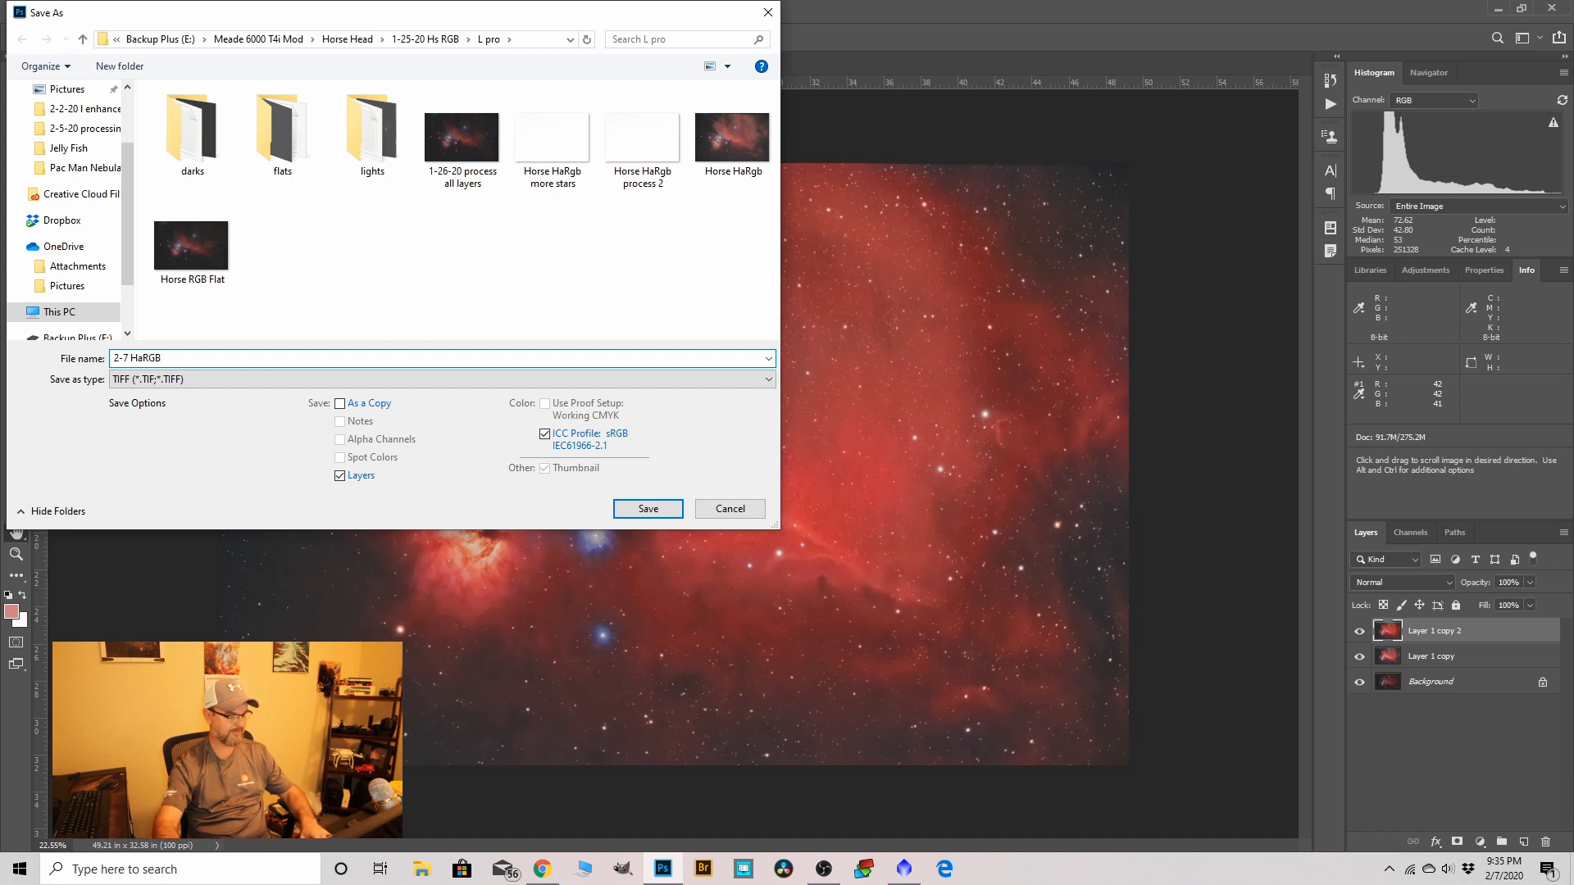
click(660, 519)
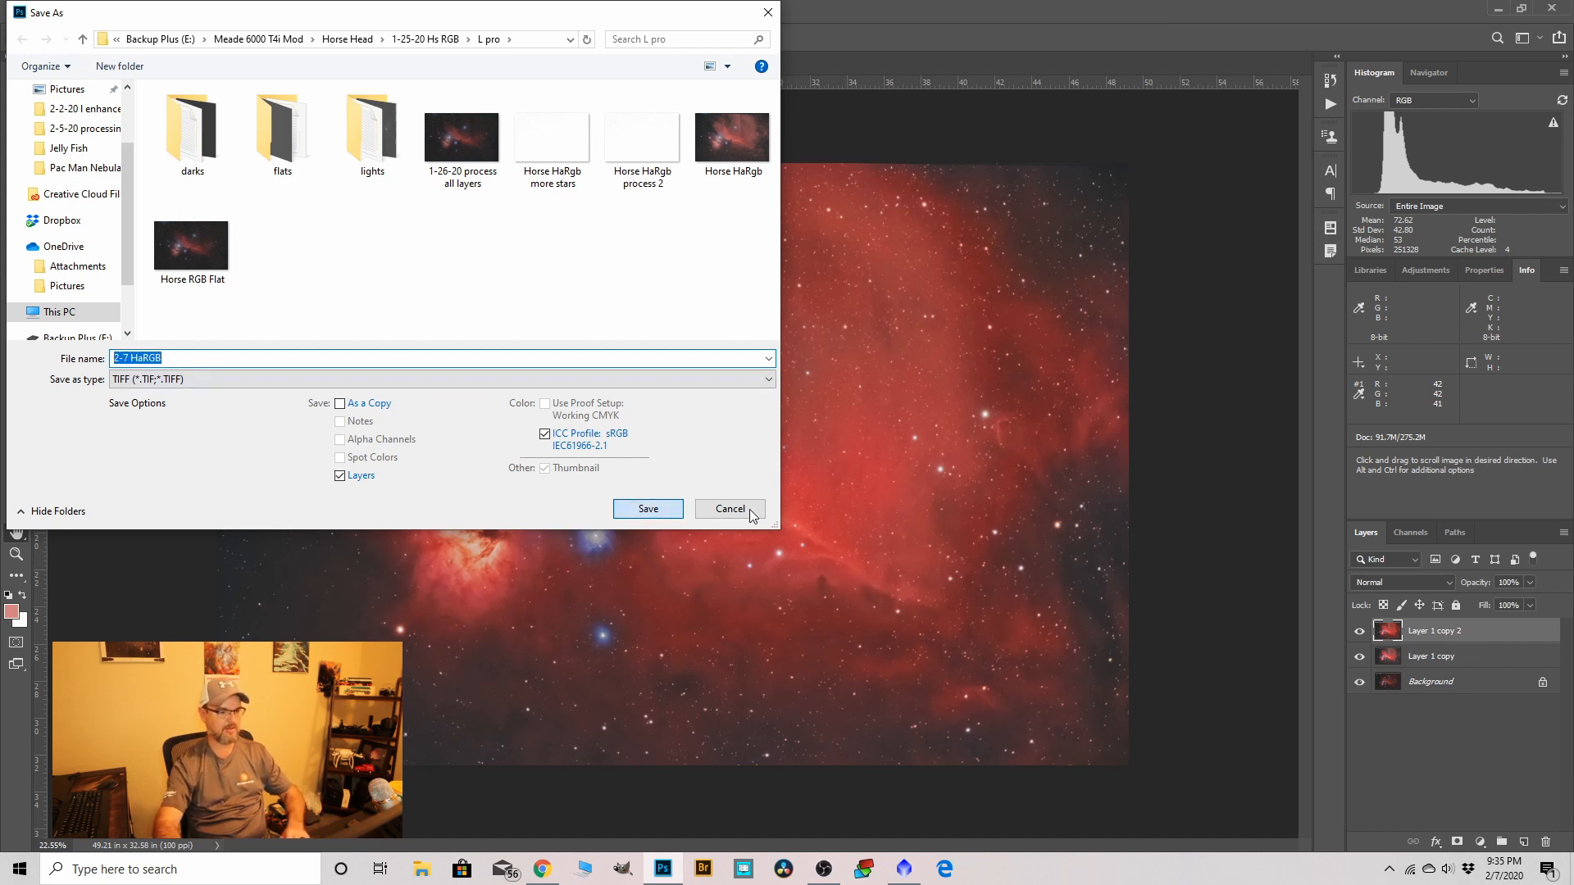
click(651, 509)
click(1005, 219)
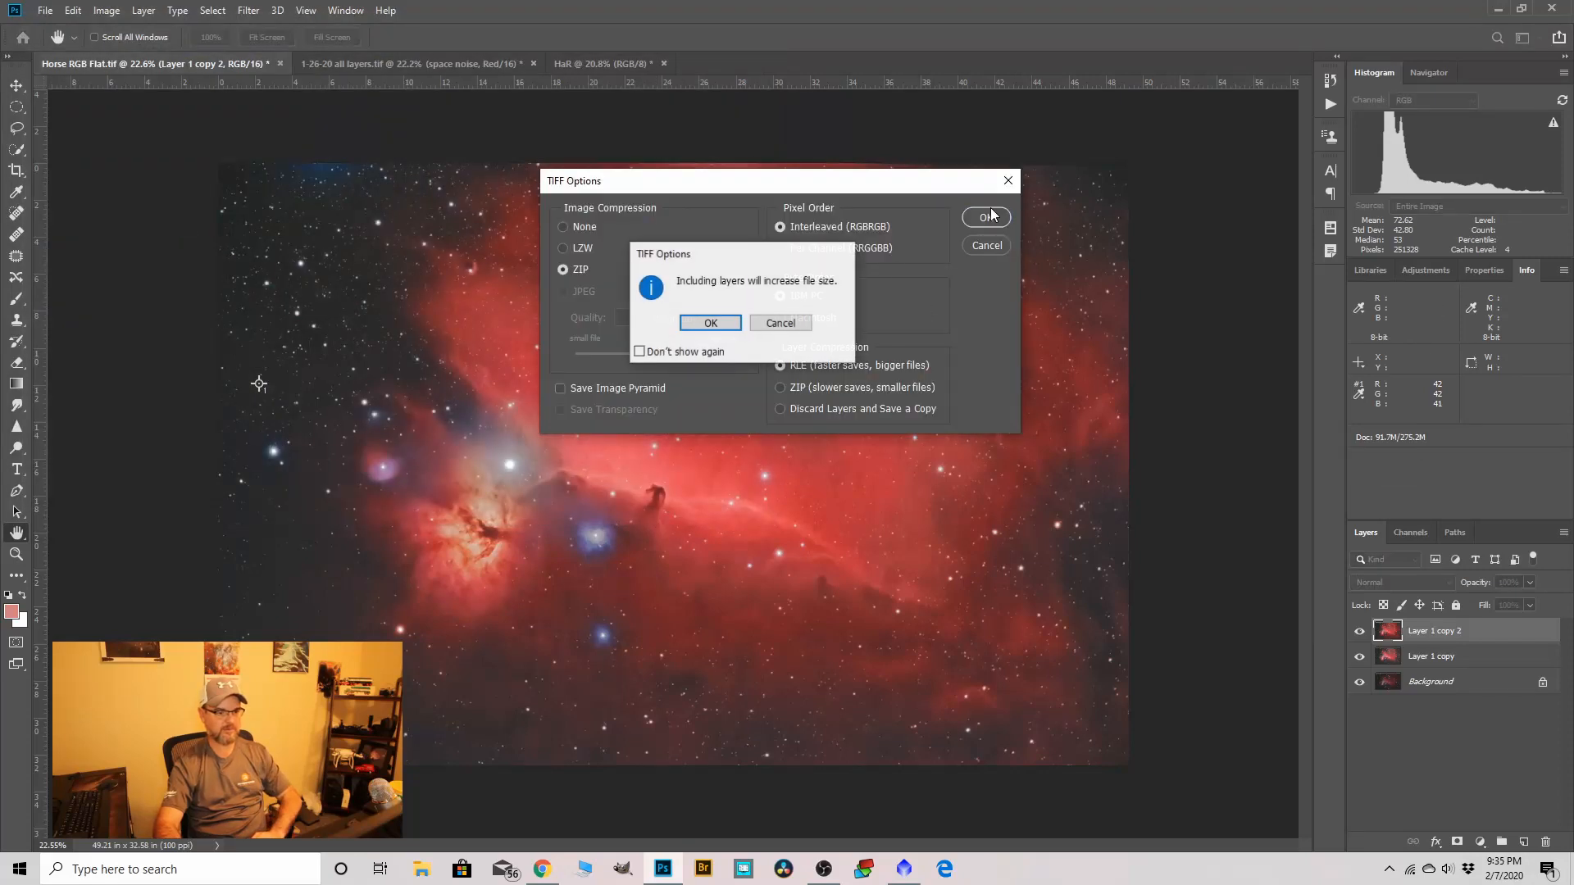
click(725, 320)
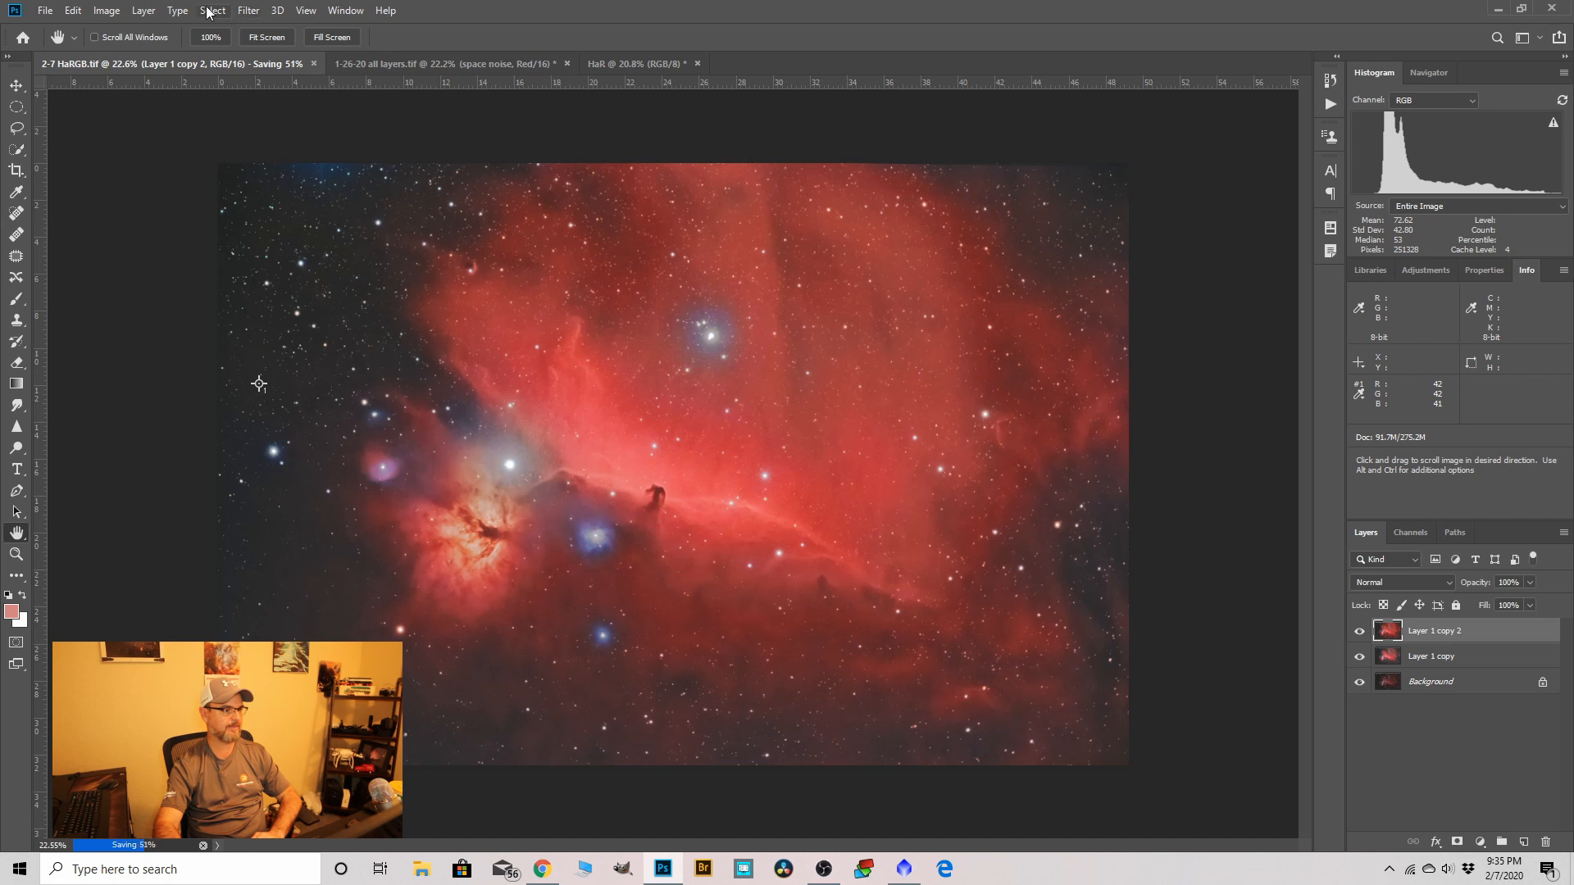
Flatten the image and select the bright red nebula above the Horsehead with Color Range, slightly increasing the fuzziness.
click(143, 11)
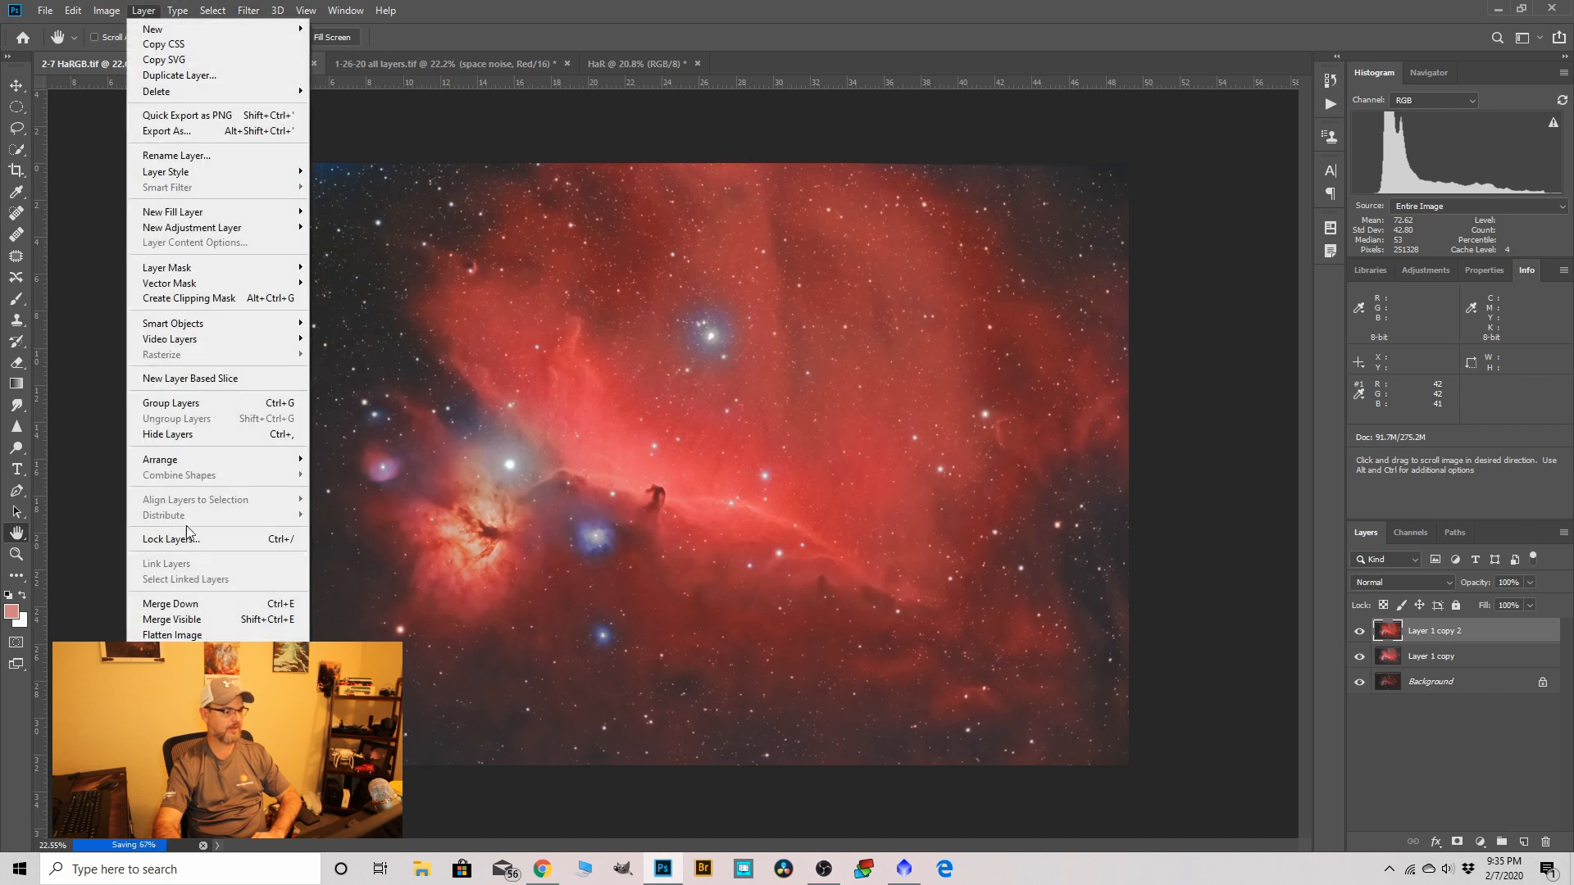
click(172, 634)
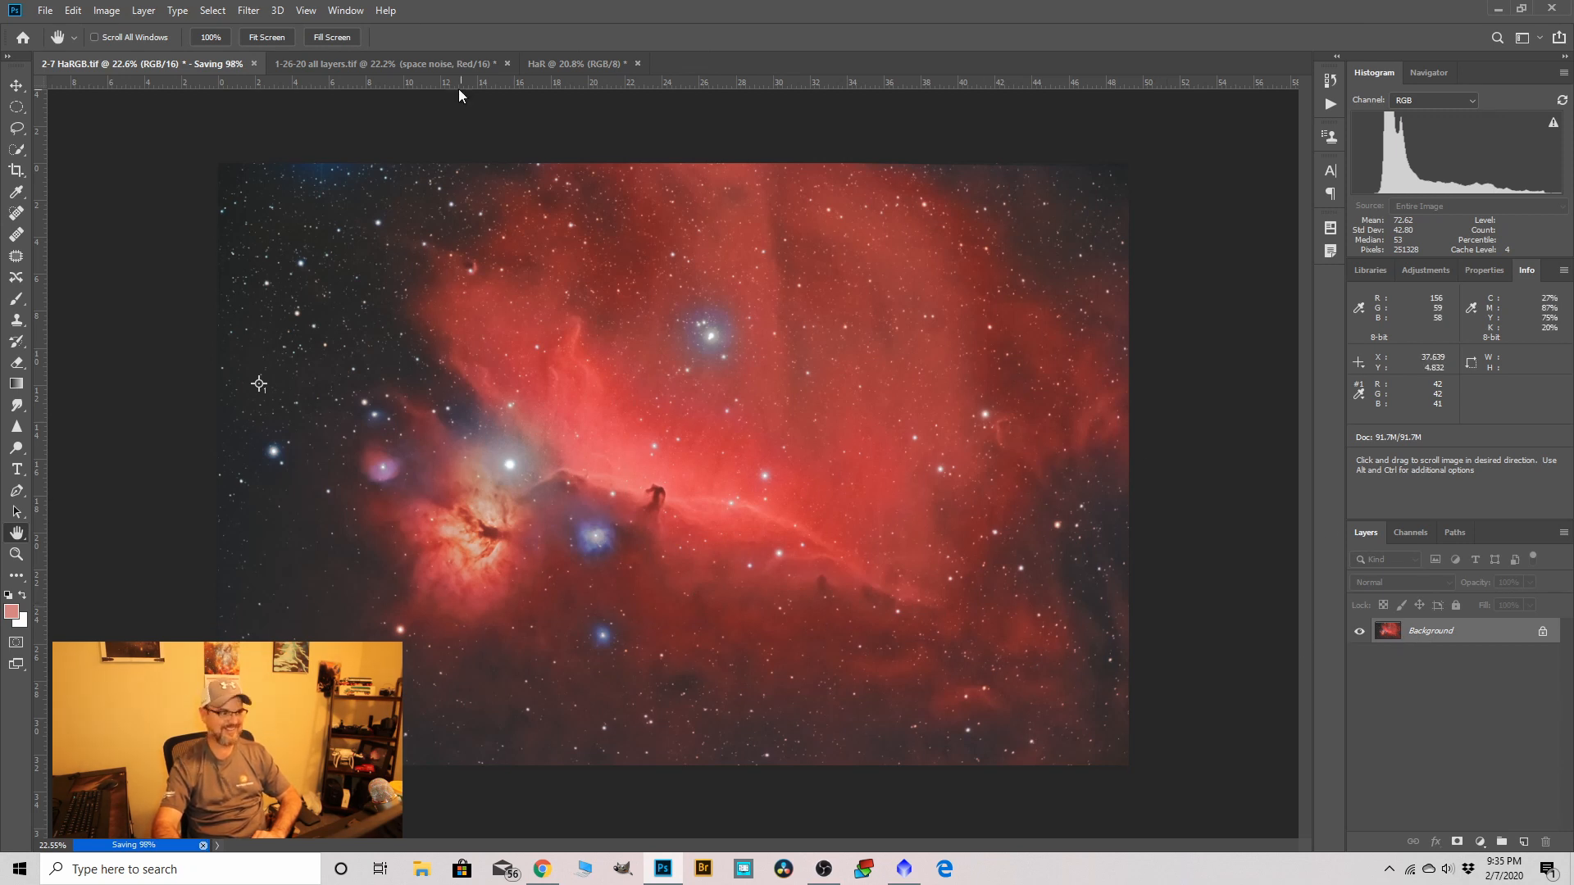
click(212, 10)
click(240, 171)
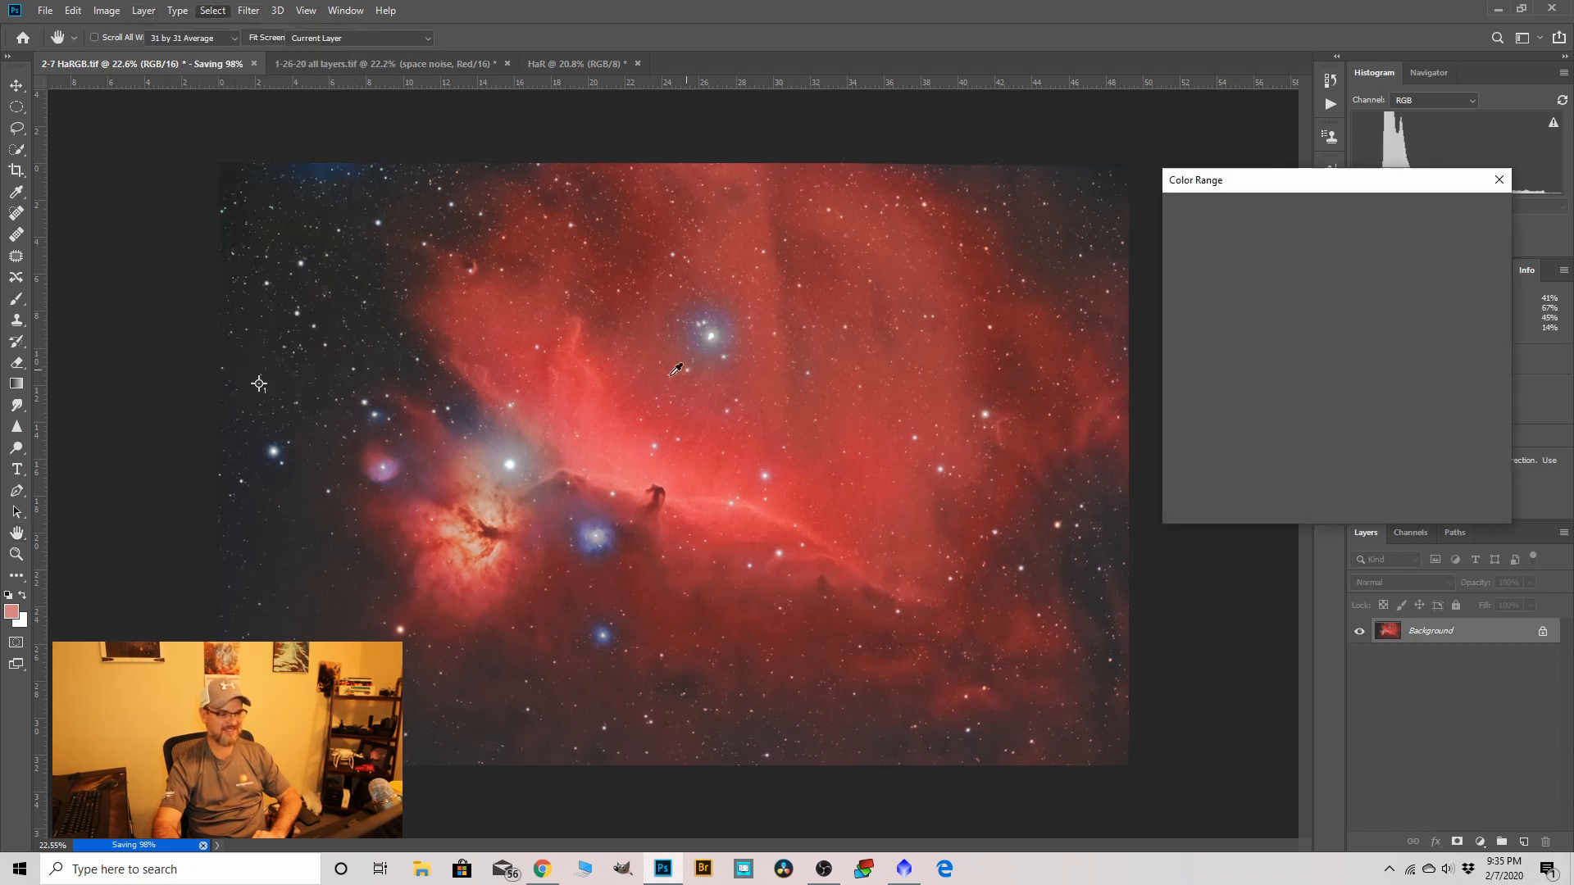
click(639, 436)
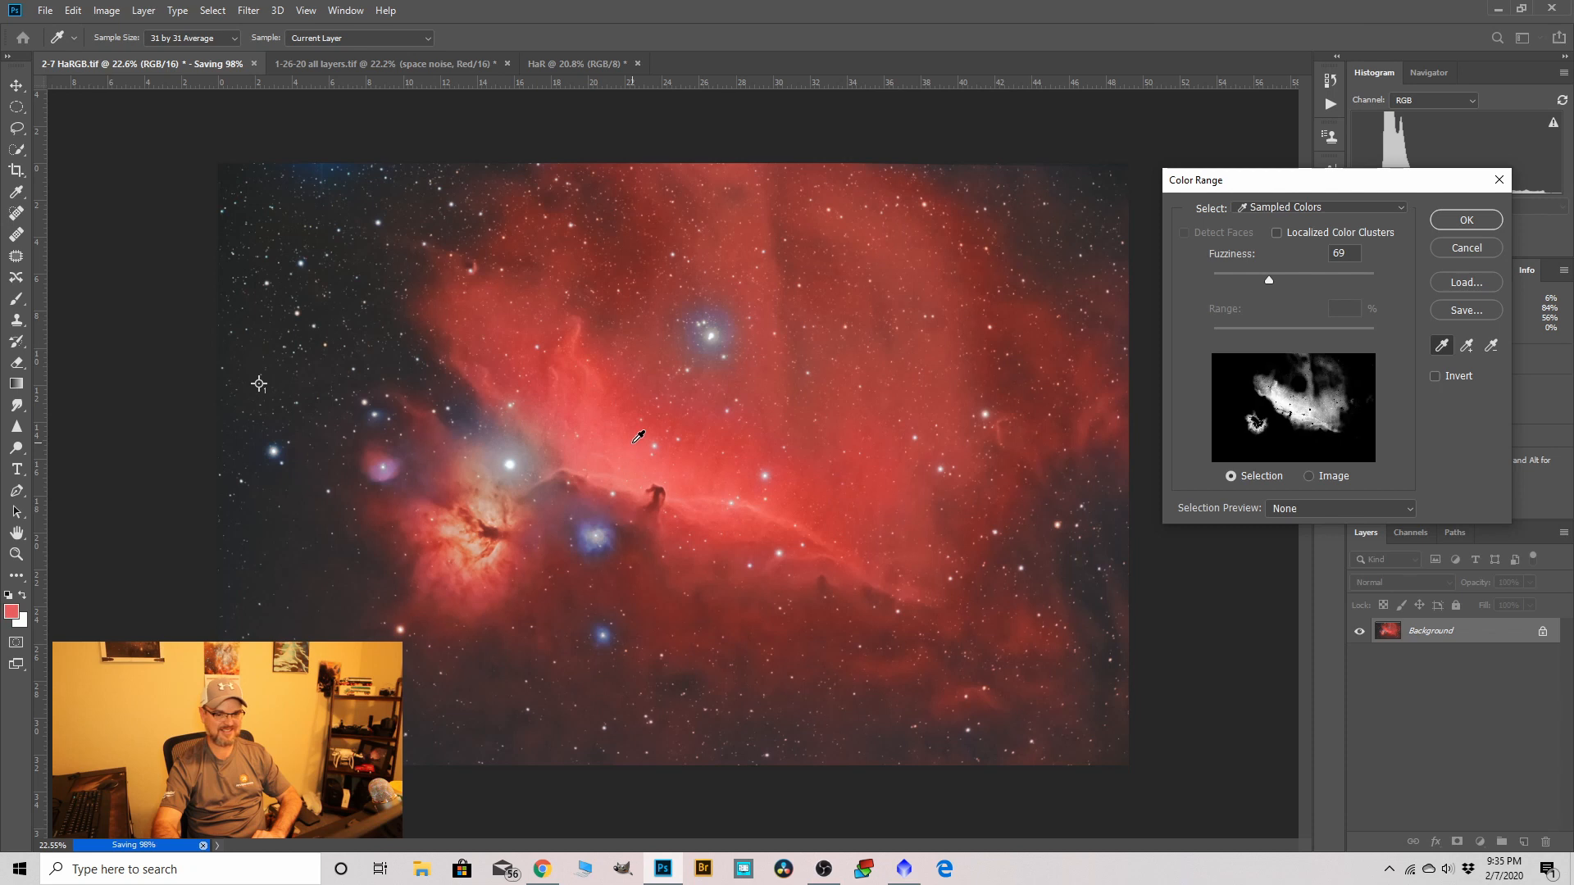
drag(1268, 280, 1283, 282)
click(1444, 225)
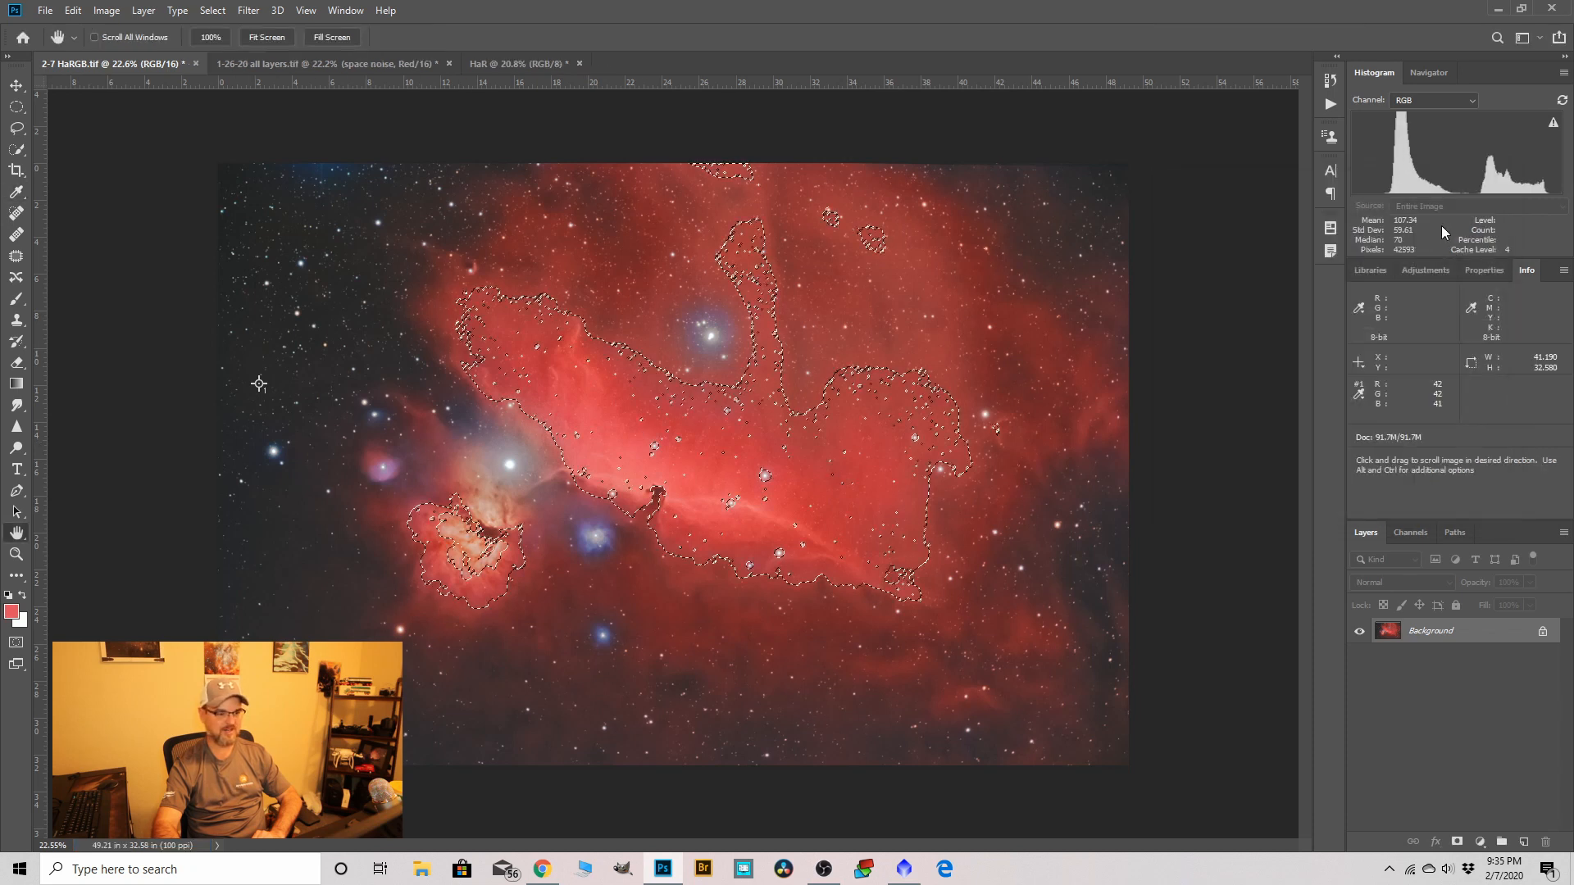
Feather the red nebula selection by about 57 px in Select and Mask and copy it to a new layer.
click(218, 11)
click(246, 226)
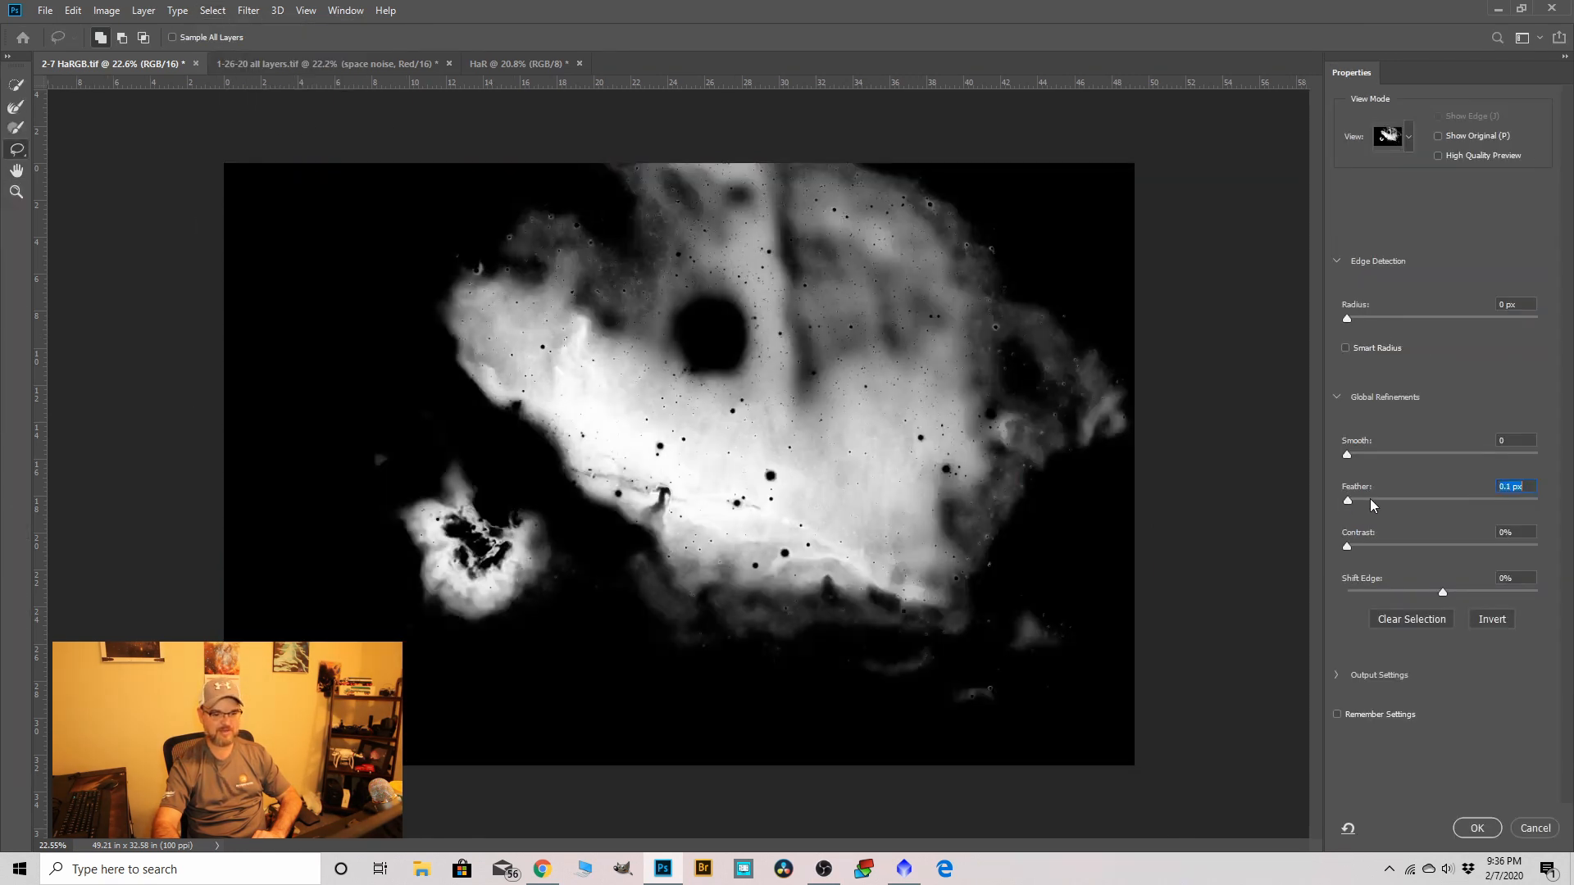
drag(1438, 502, 1454, 501)
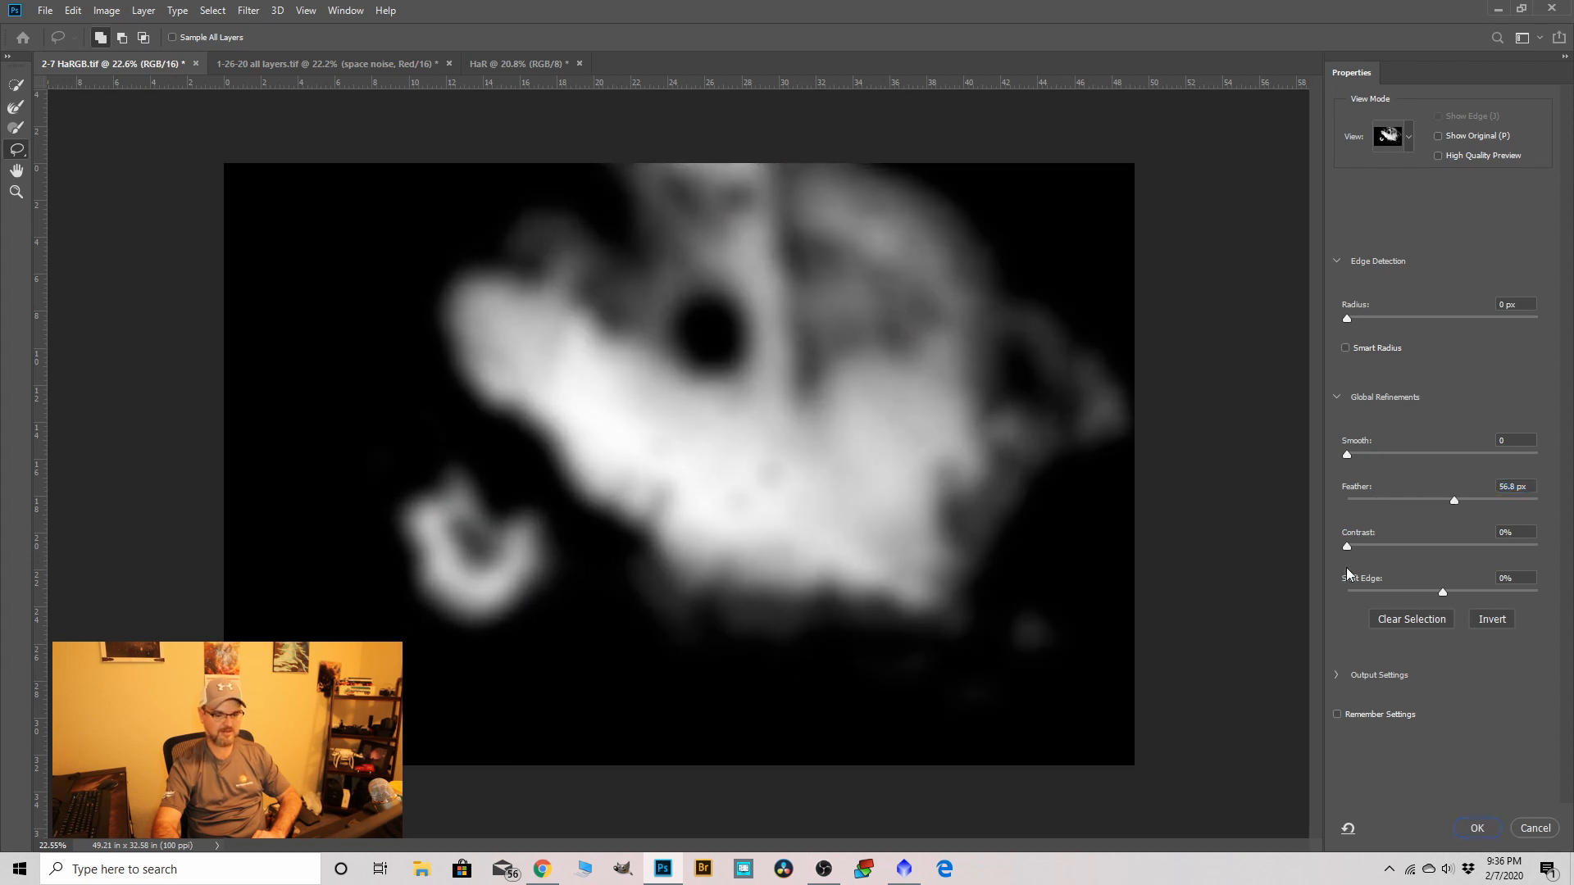
click(1479, 828)
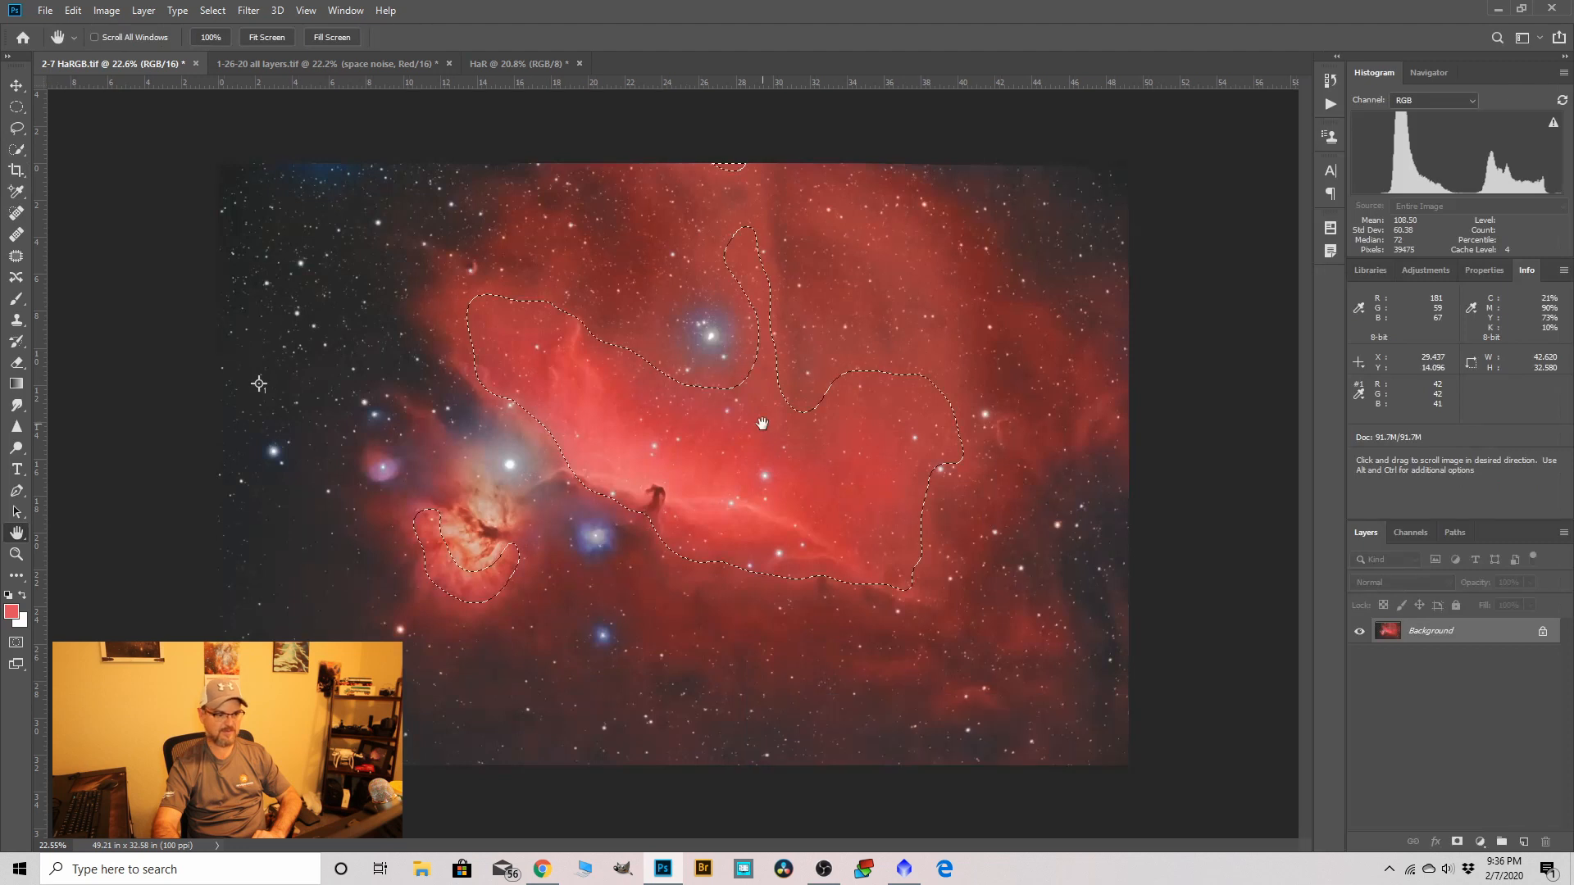
key(ctrl+j)
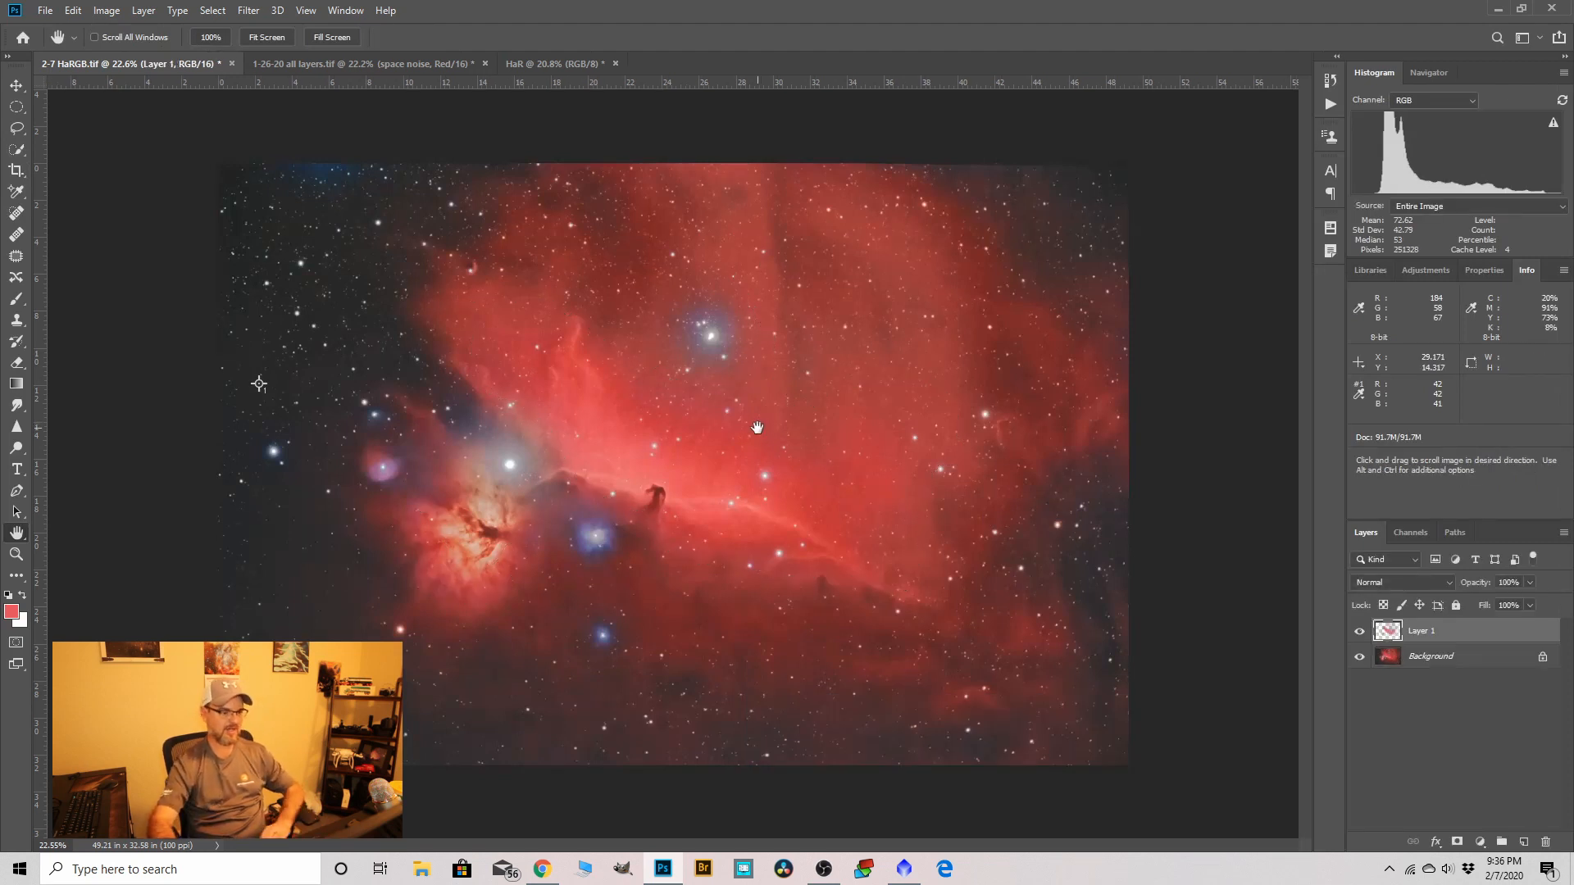
Adjust the Reds of the nebula layer in Selective Color: Cyan +43, Magenta +20 and Yellow +20.
click(104, 11)
mouse_move(131, 56)
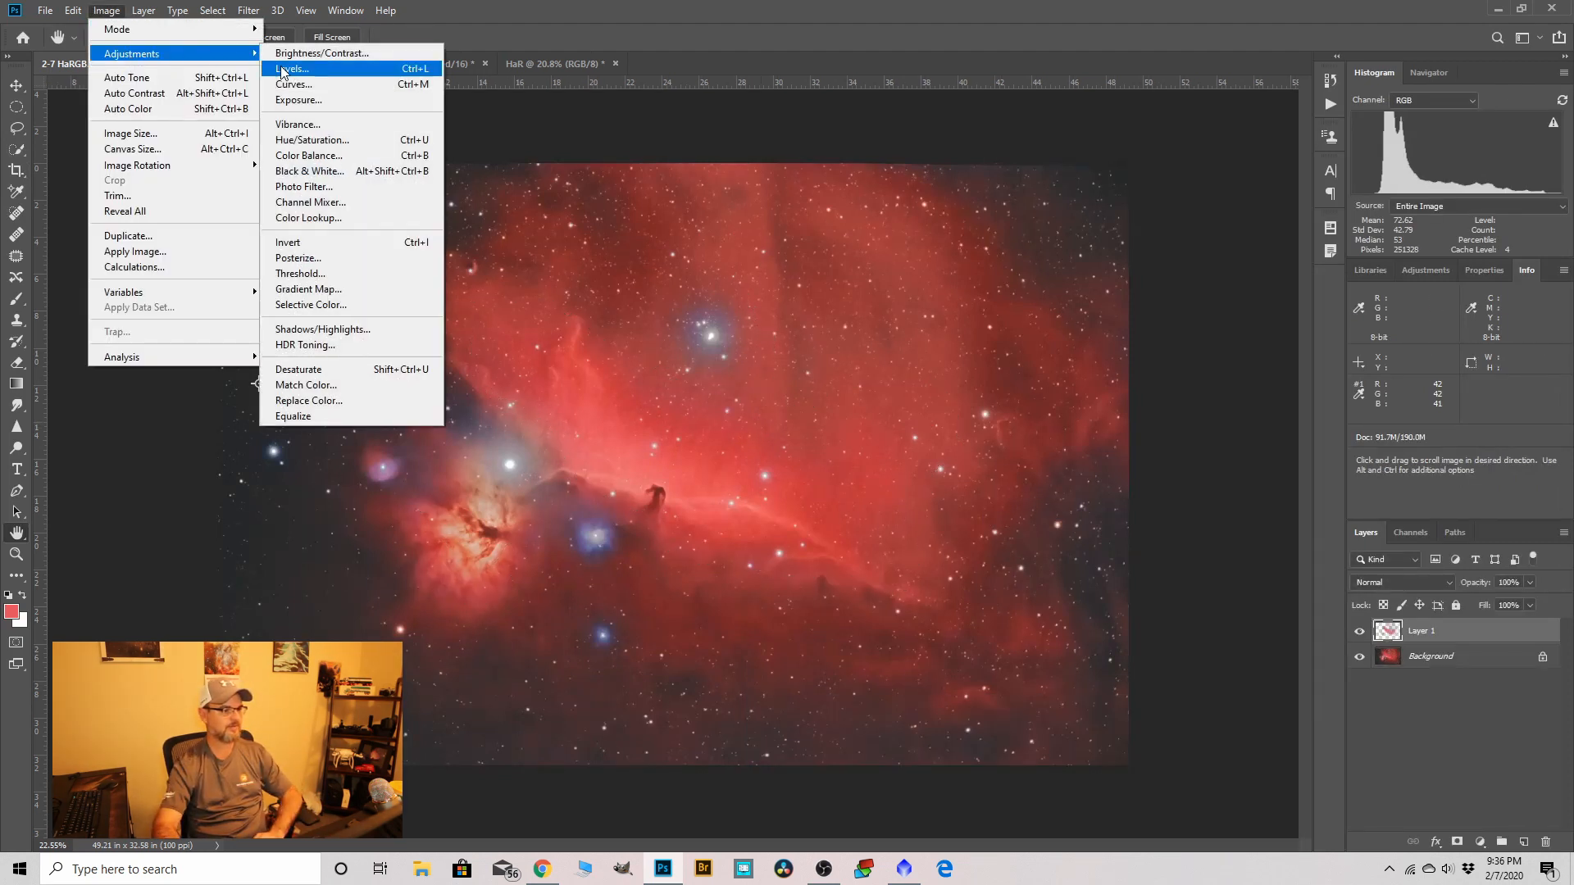
click(304, 307)
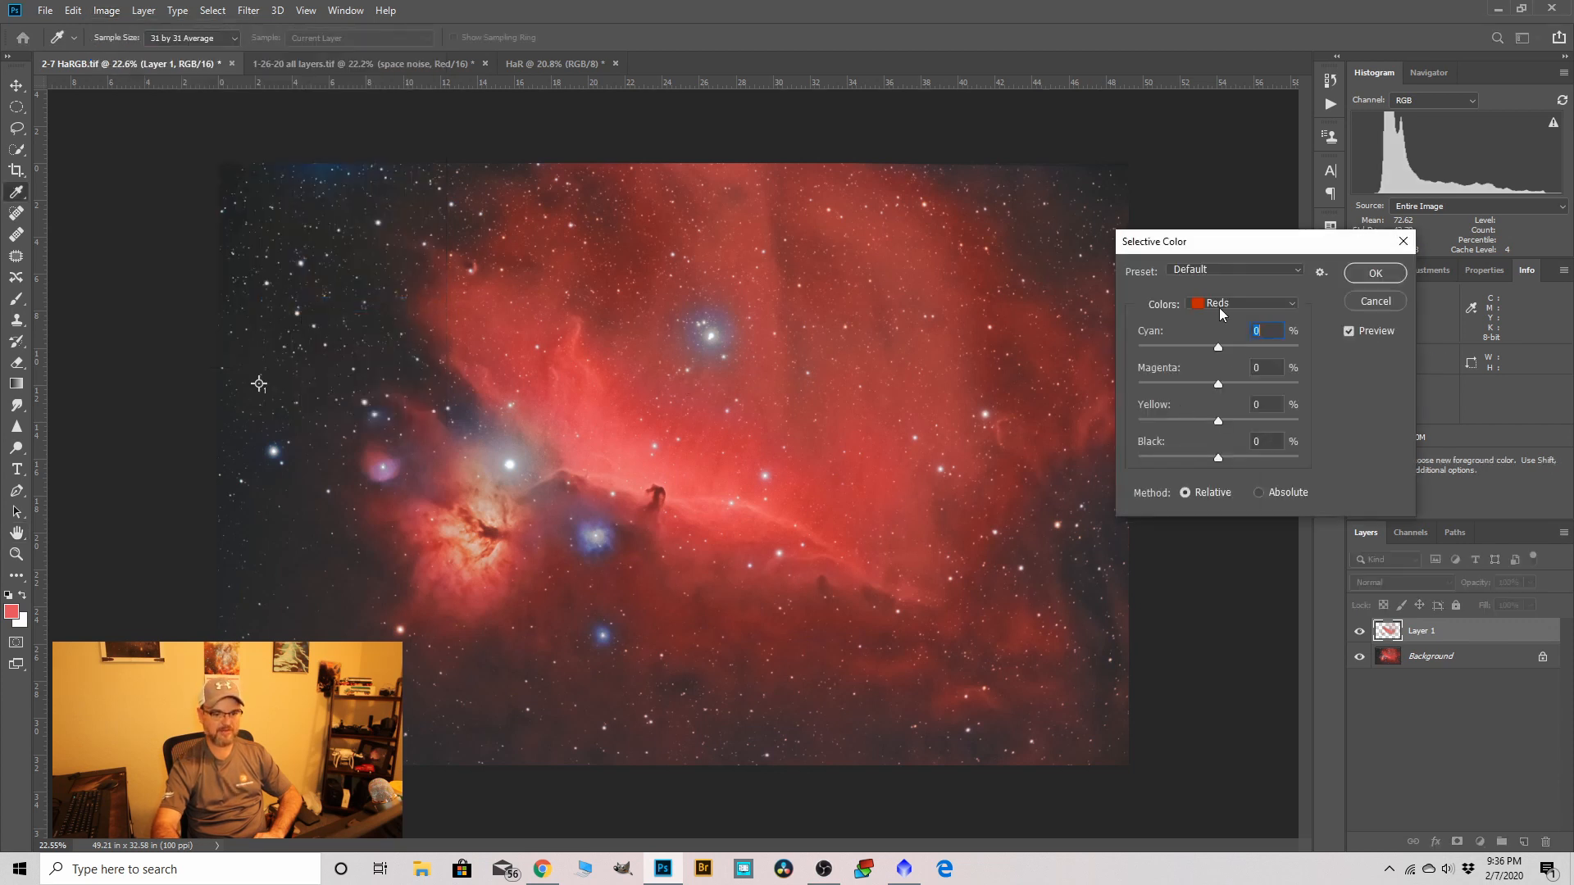
drag(1218, 346, 1236, 424)
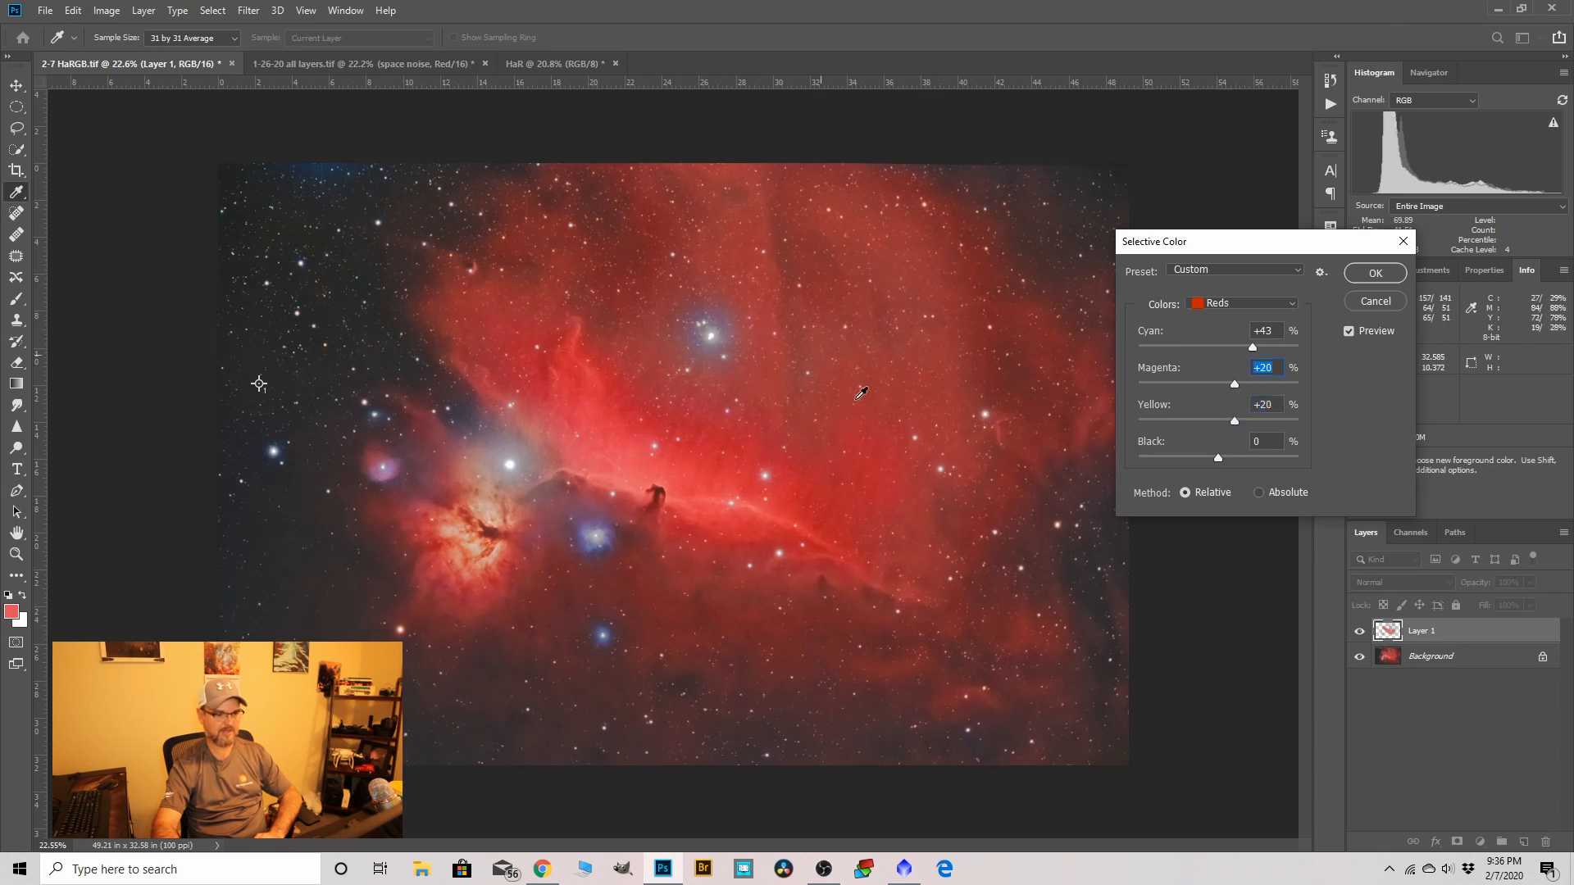
click(1374, 279)
key(h)
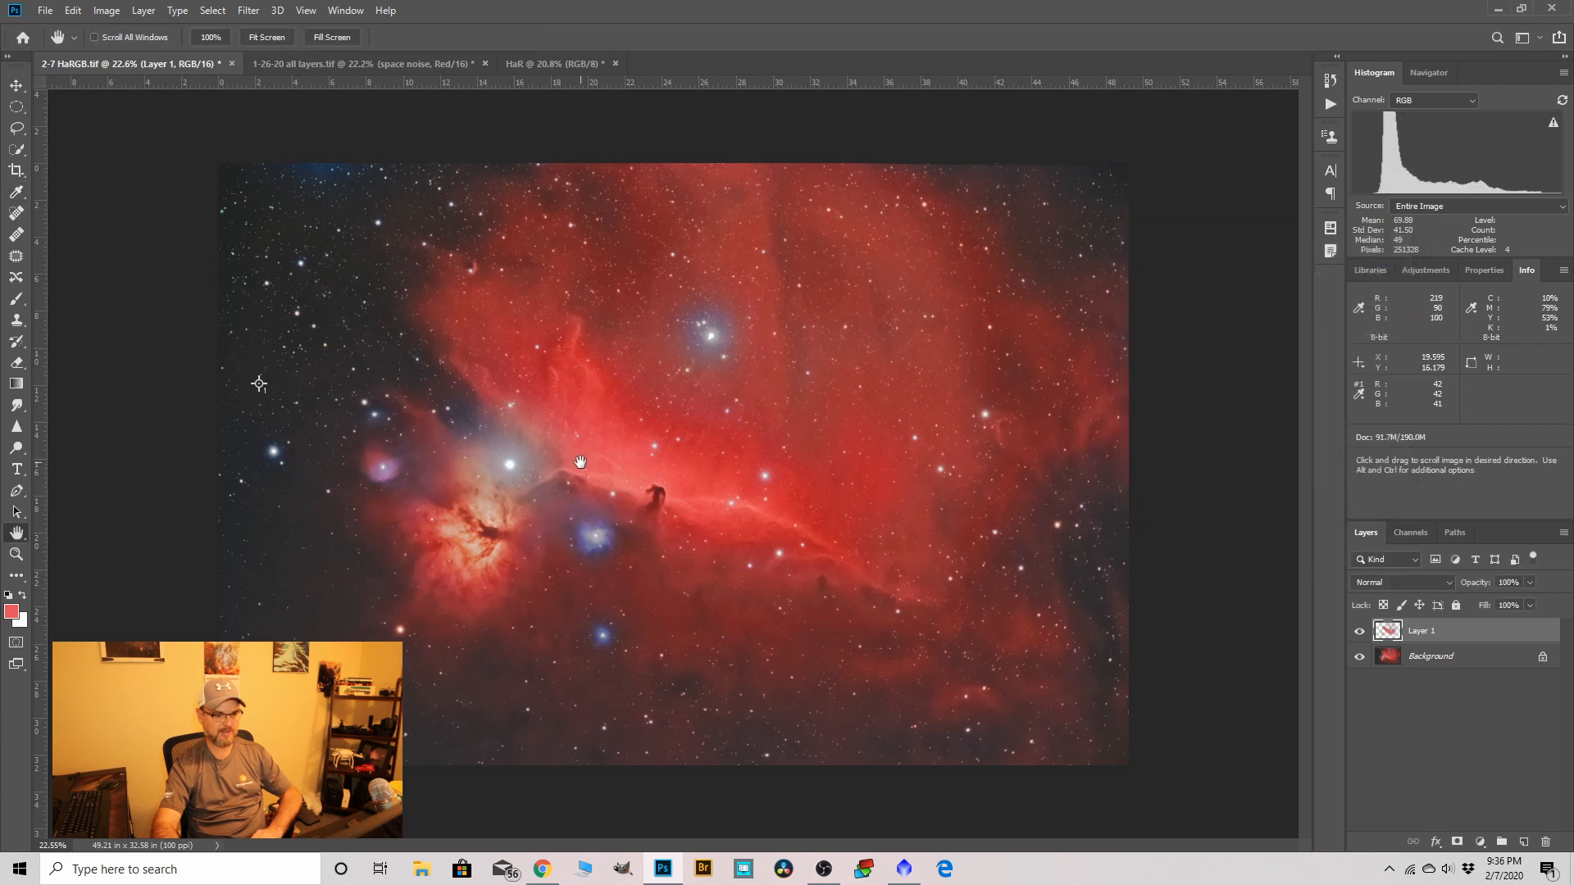
Merge the adjusted nebula layer down into the Background and duplicate the Background layer.
right_click(1418, 633)
click(1276, 644)
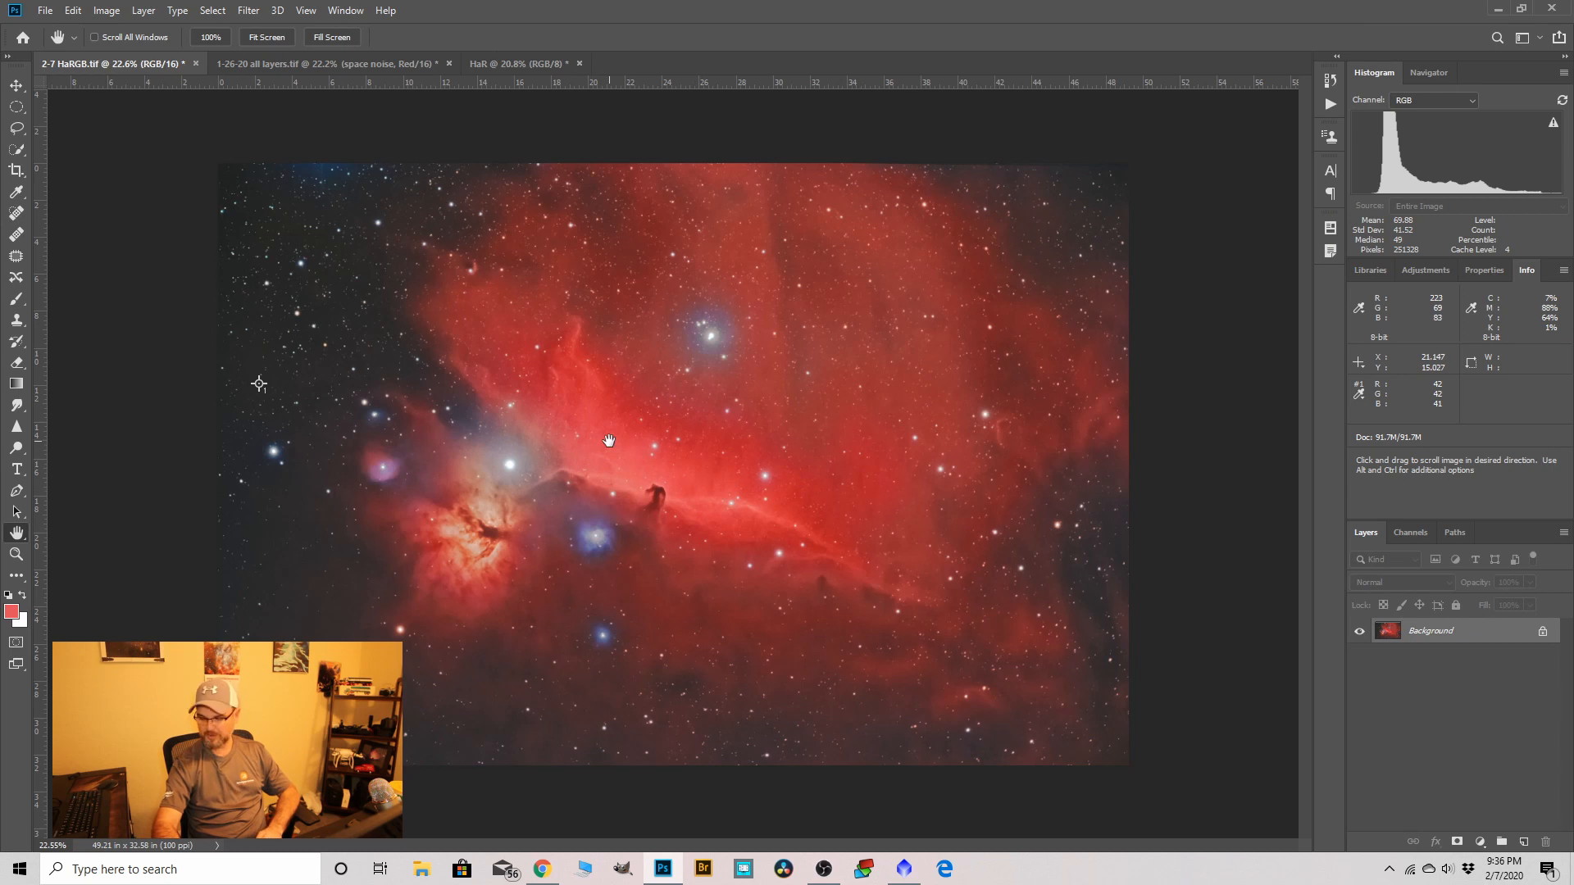
scroll(693, 486, down, 1)
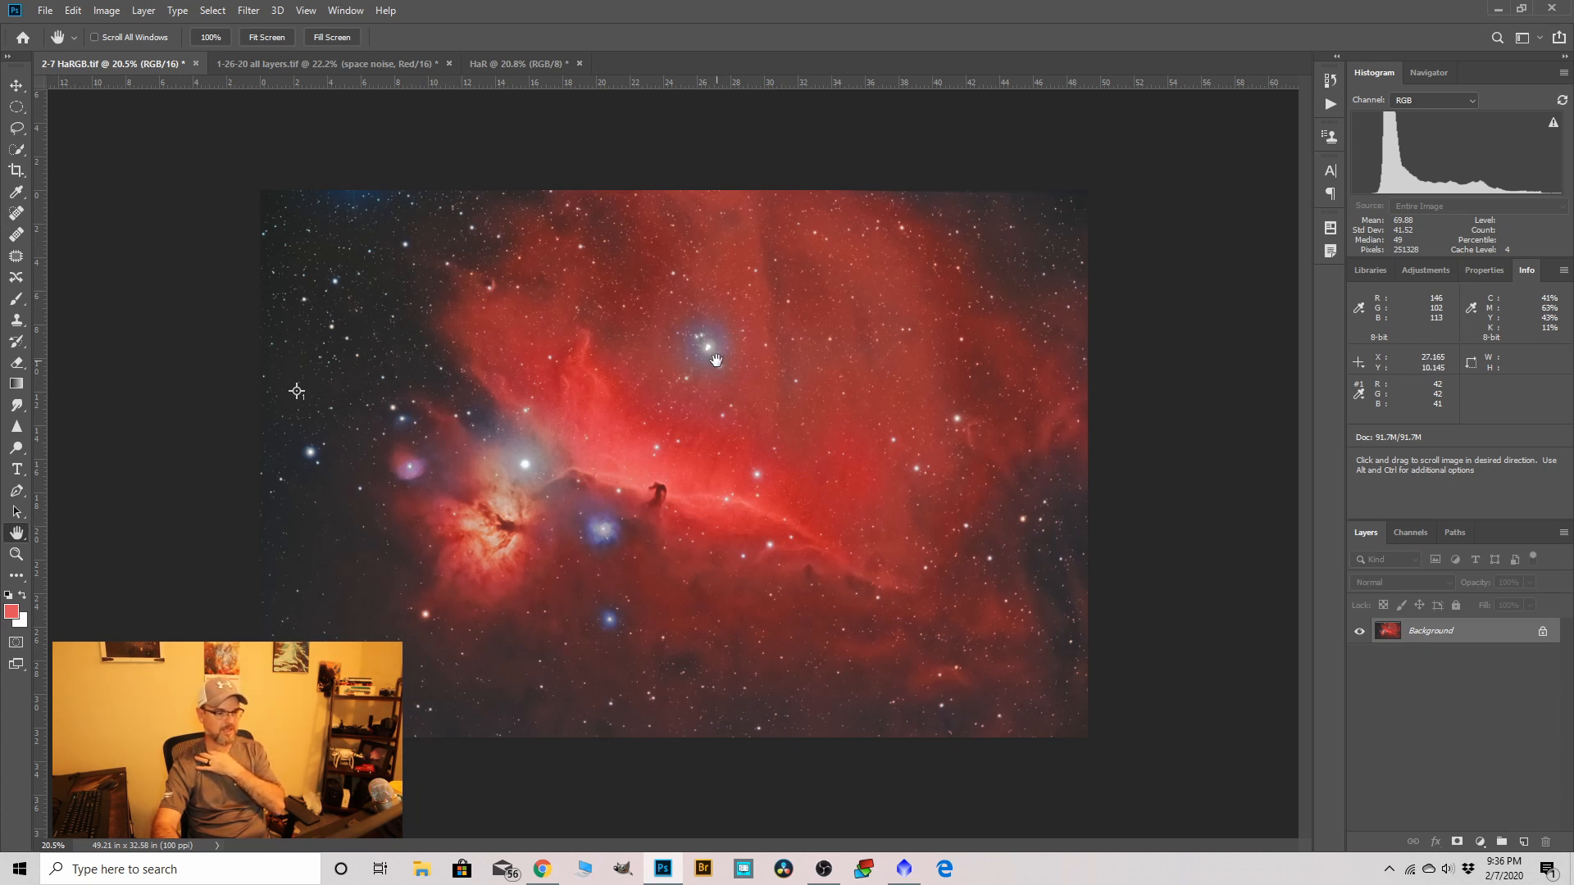
drag(1430, 636, 1523, 841)
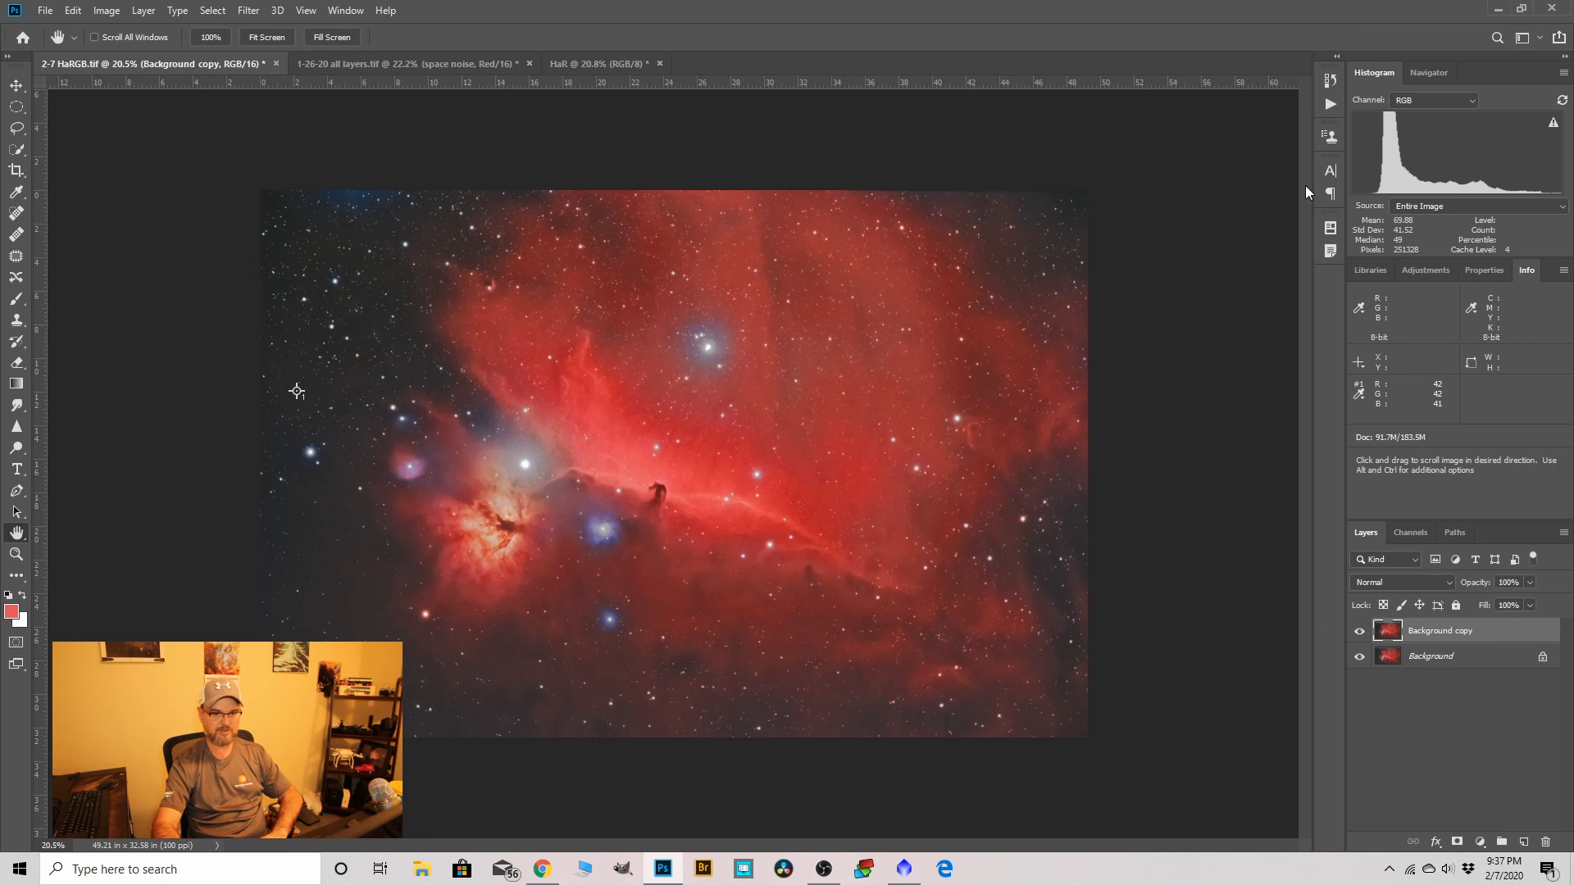
Run the Select Brighter Stars action from Astronomy Tools on the Background copy layer.
click(1329, 106)
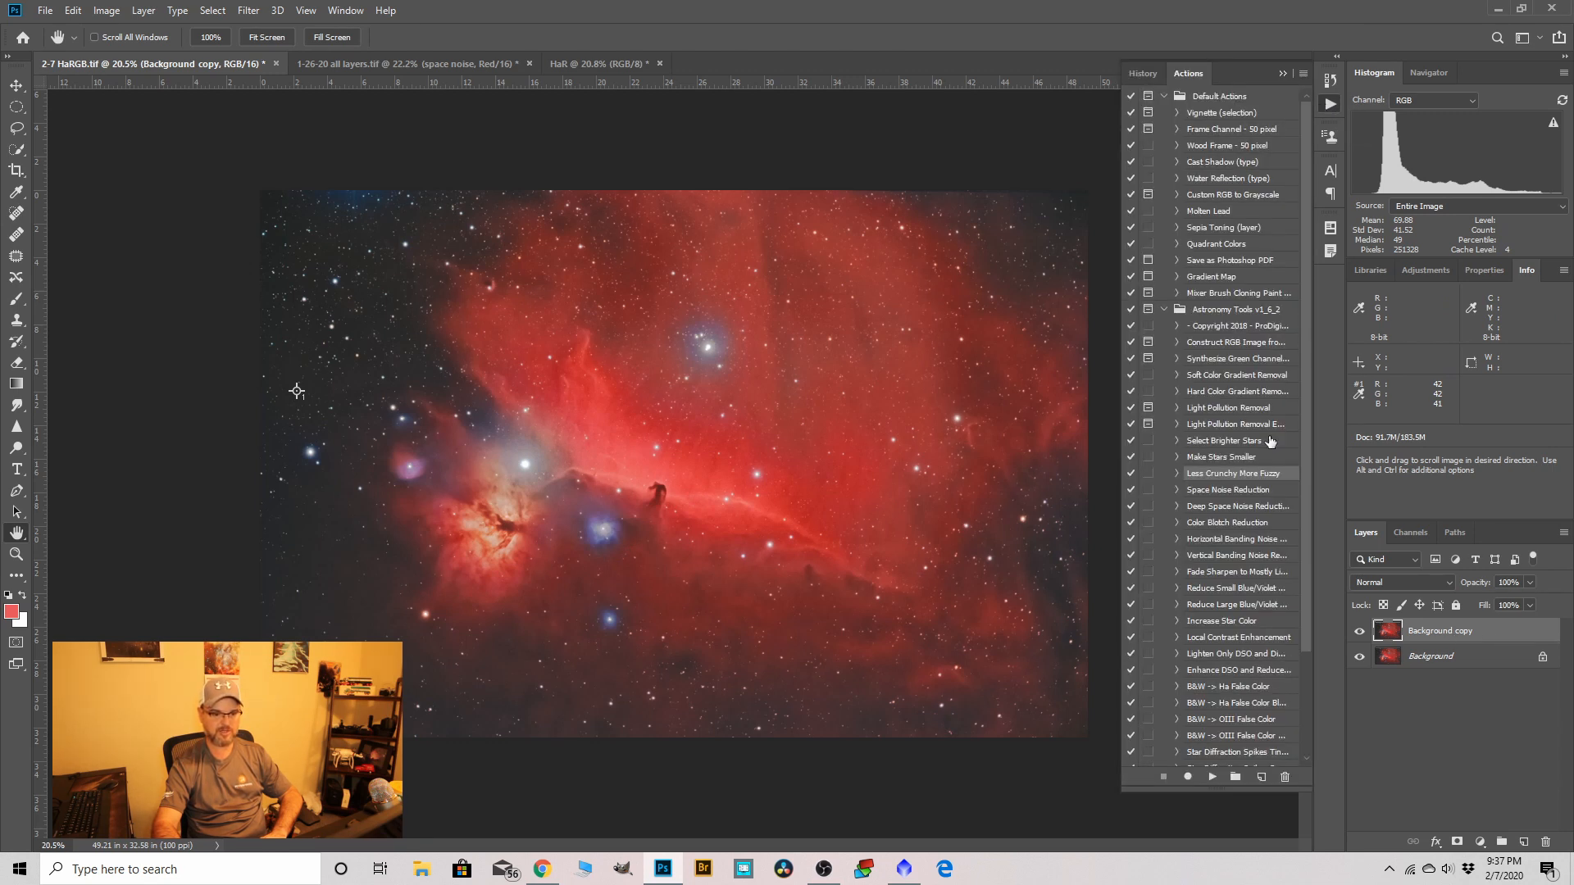
click(1213, 443)
click(1212, 776)
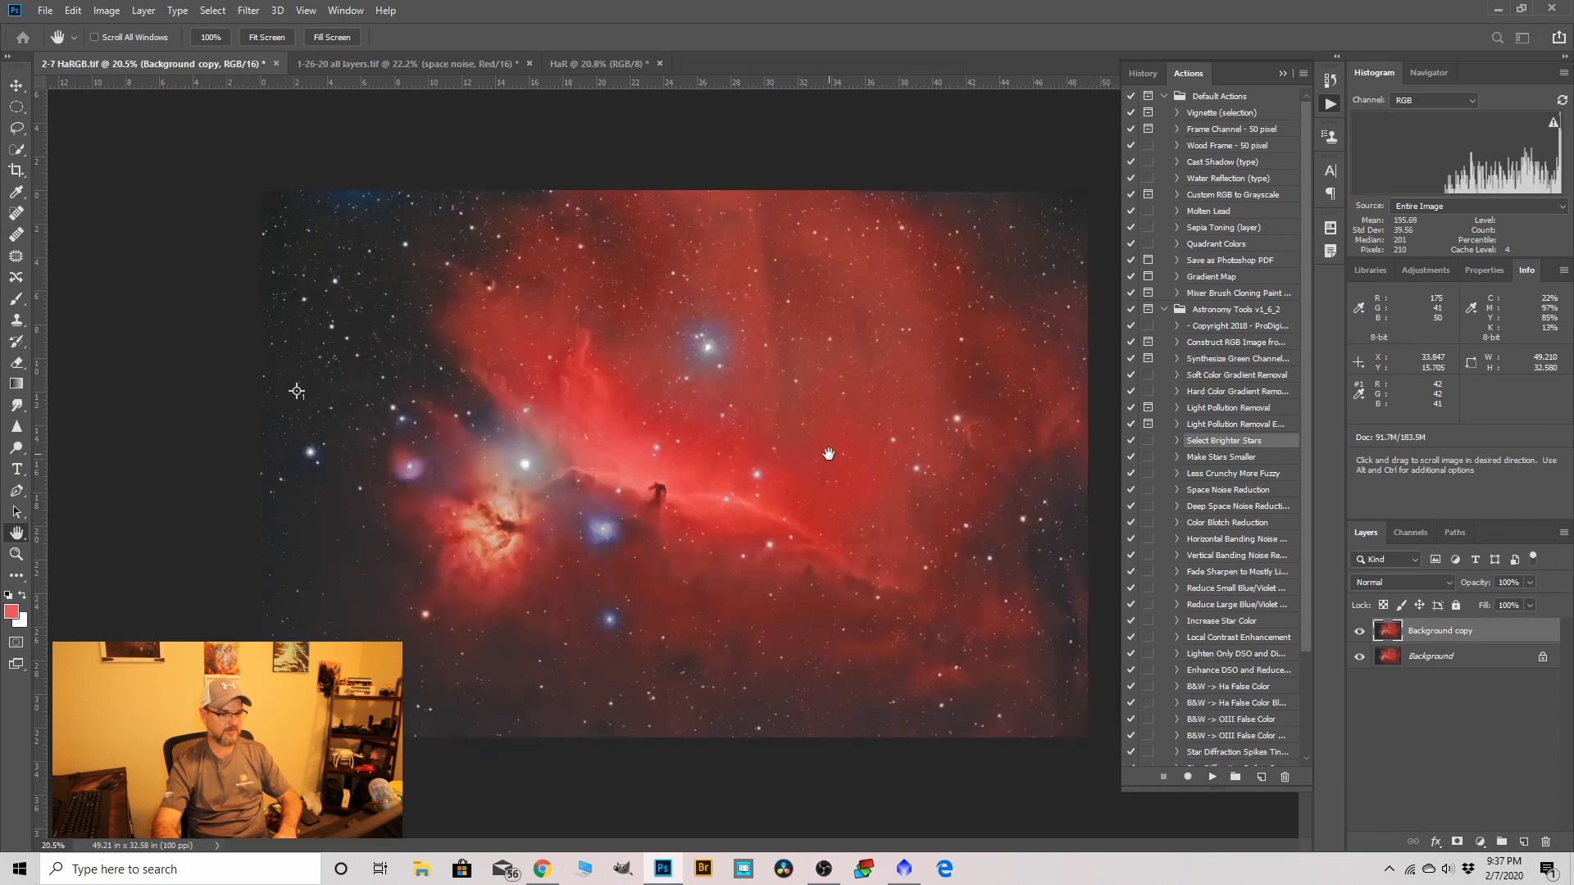
Expand the star selection by 3 pixels.
scroll(501, 280, up, 5)
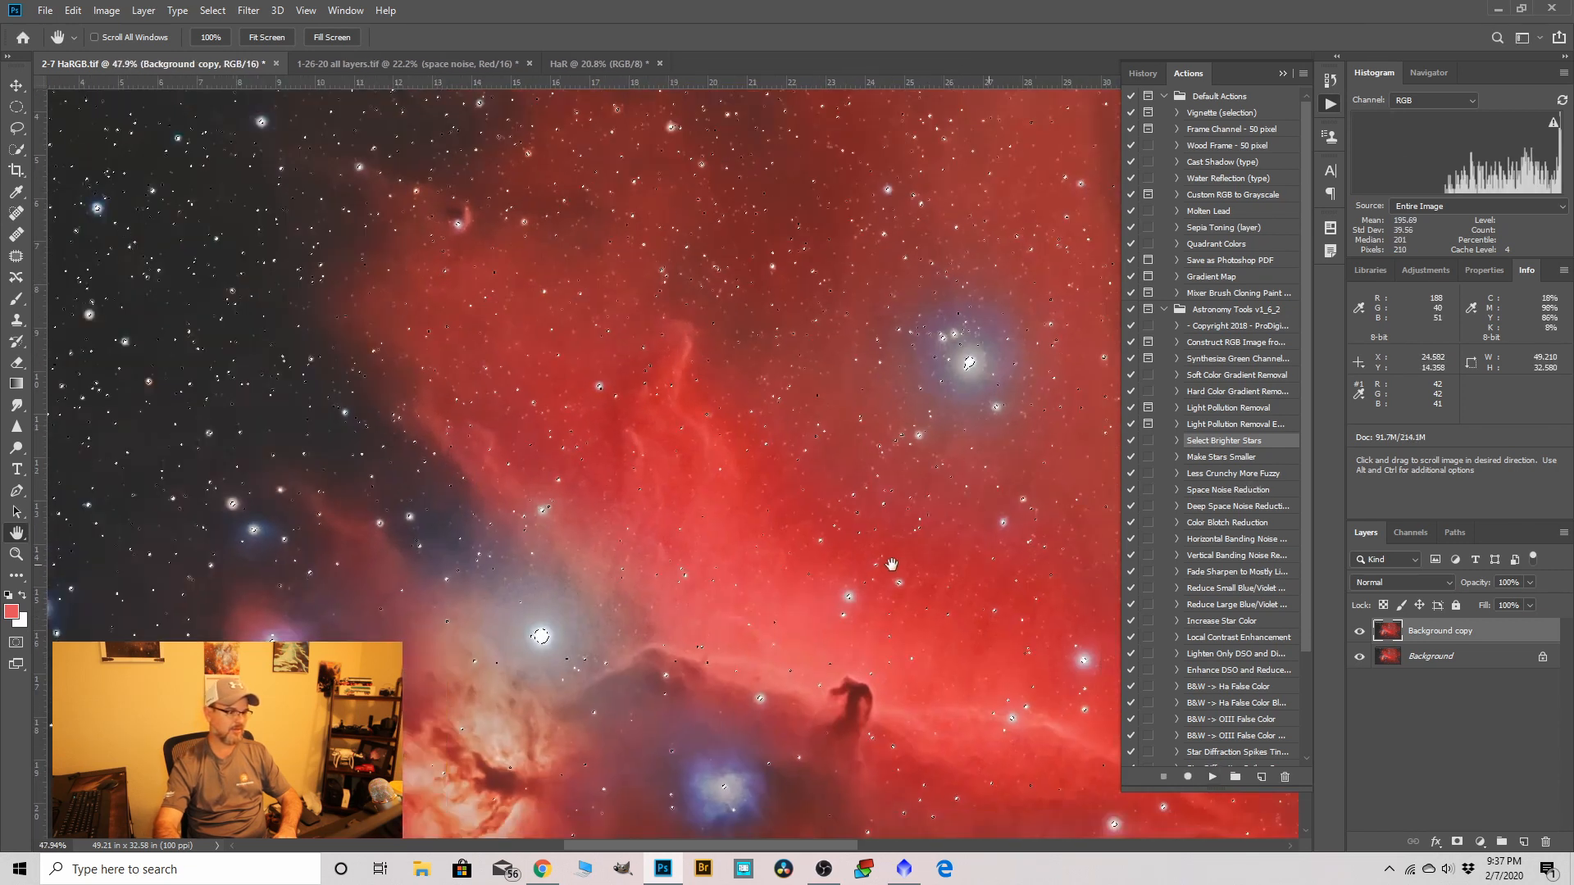
scroll(291, 281, up, 5)
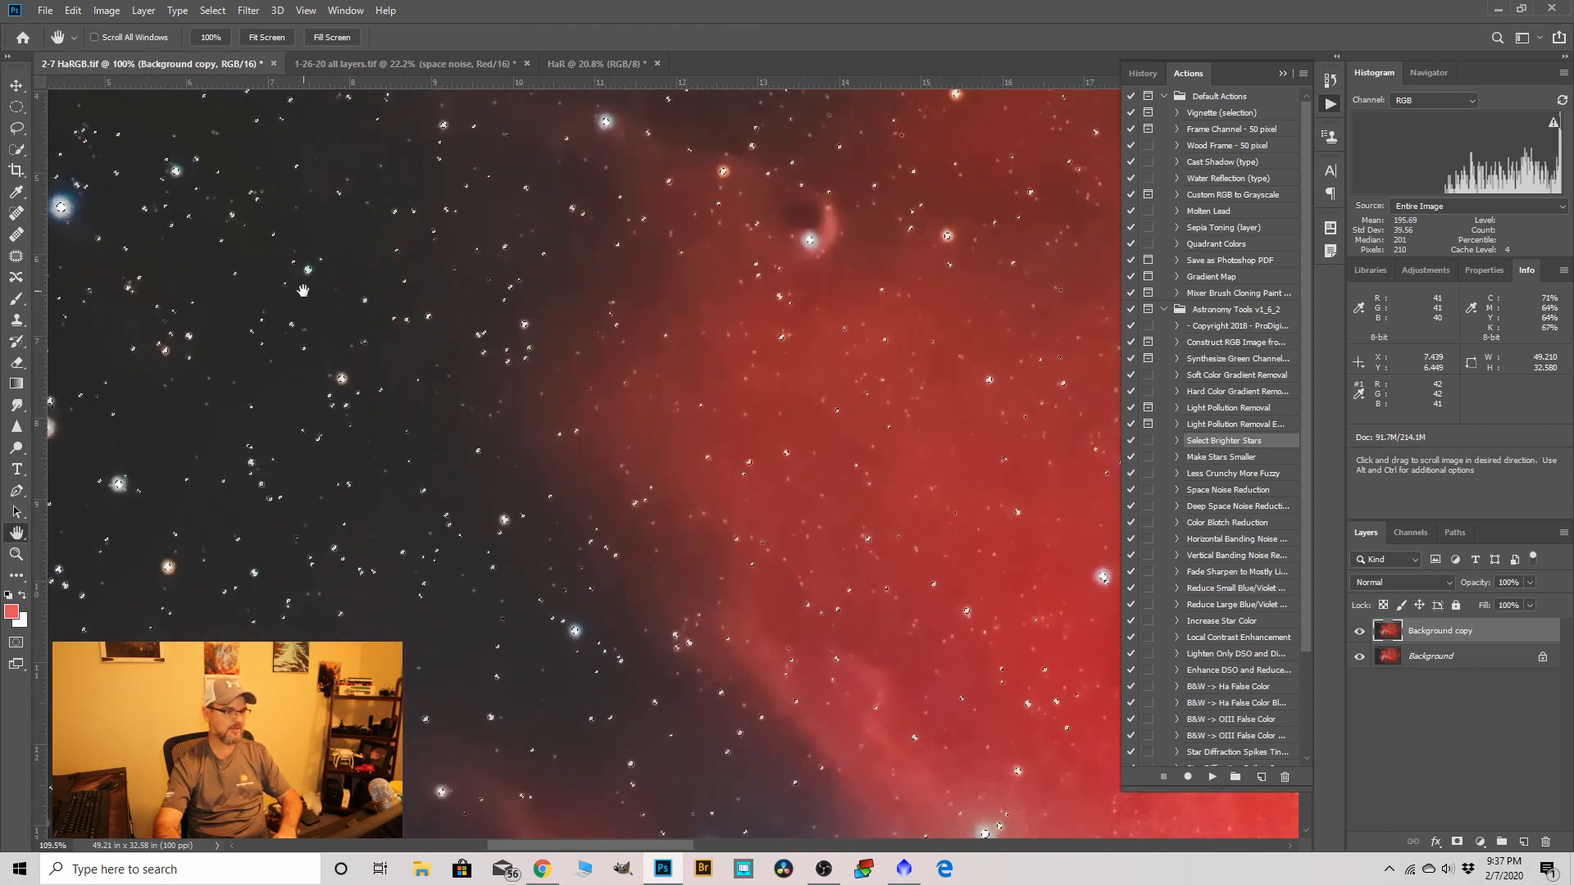
click(212, 10)
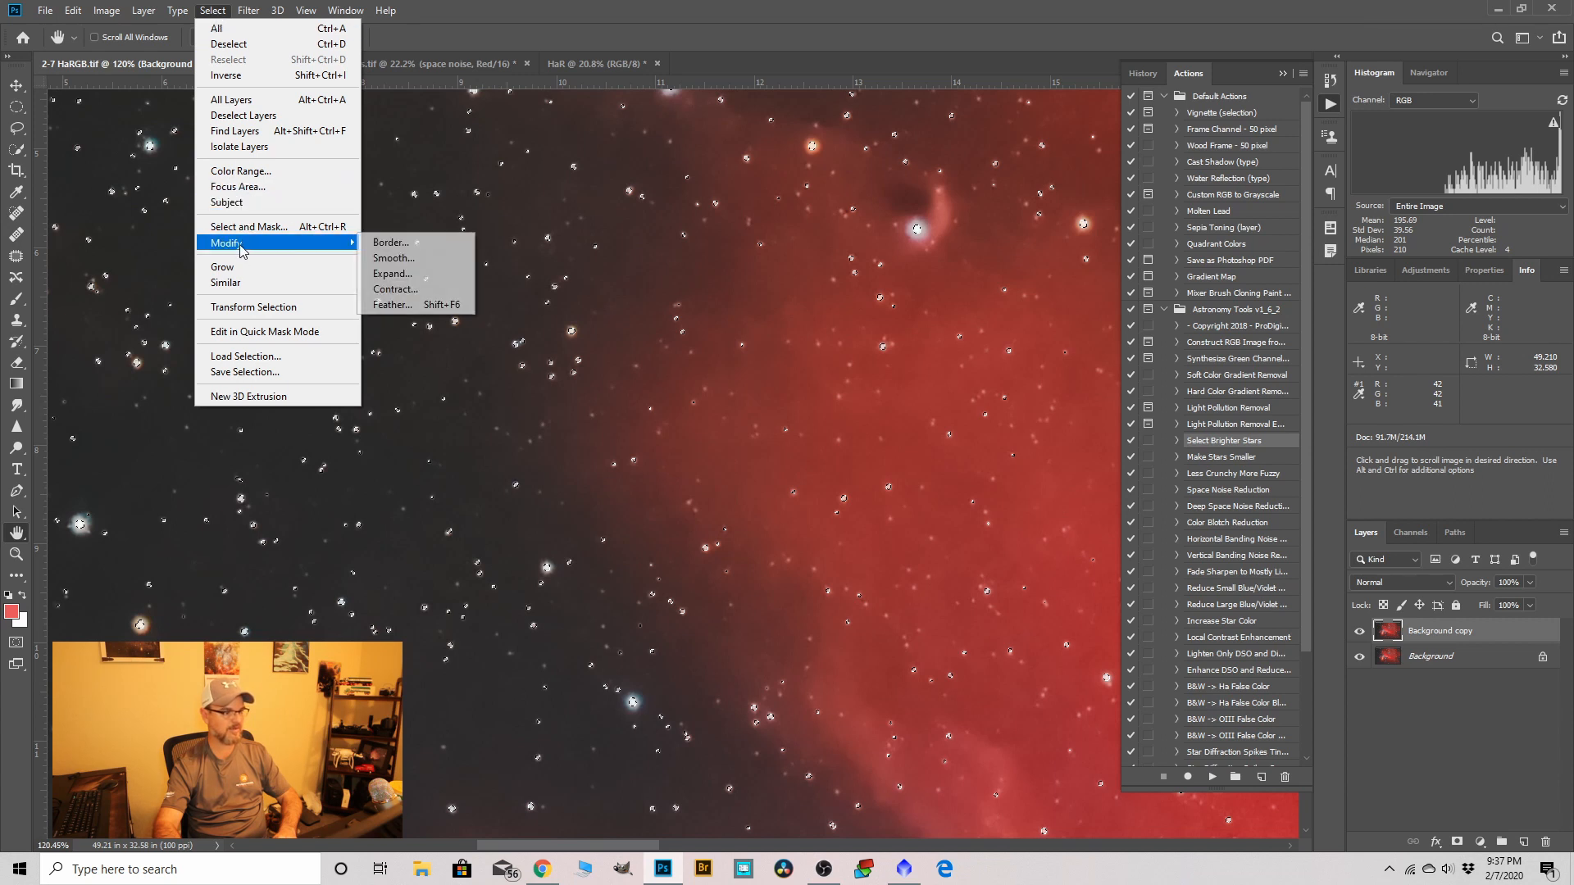
click(393, 273)
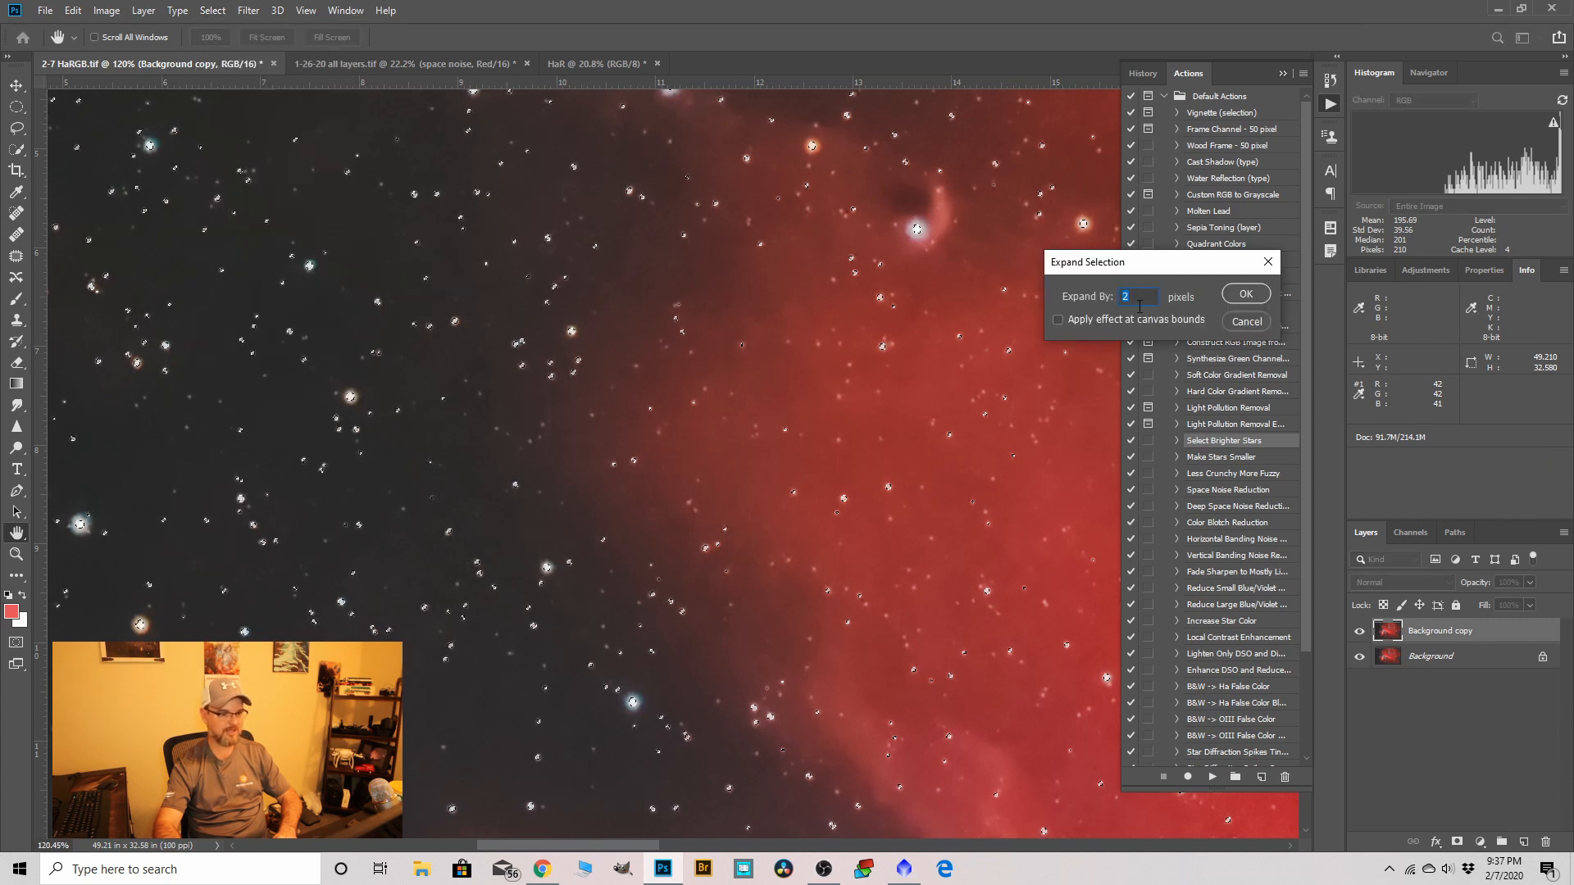
text(3)
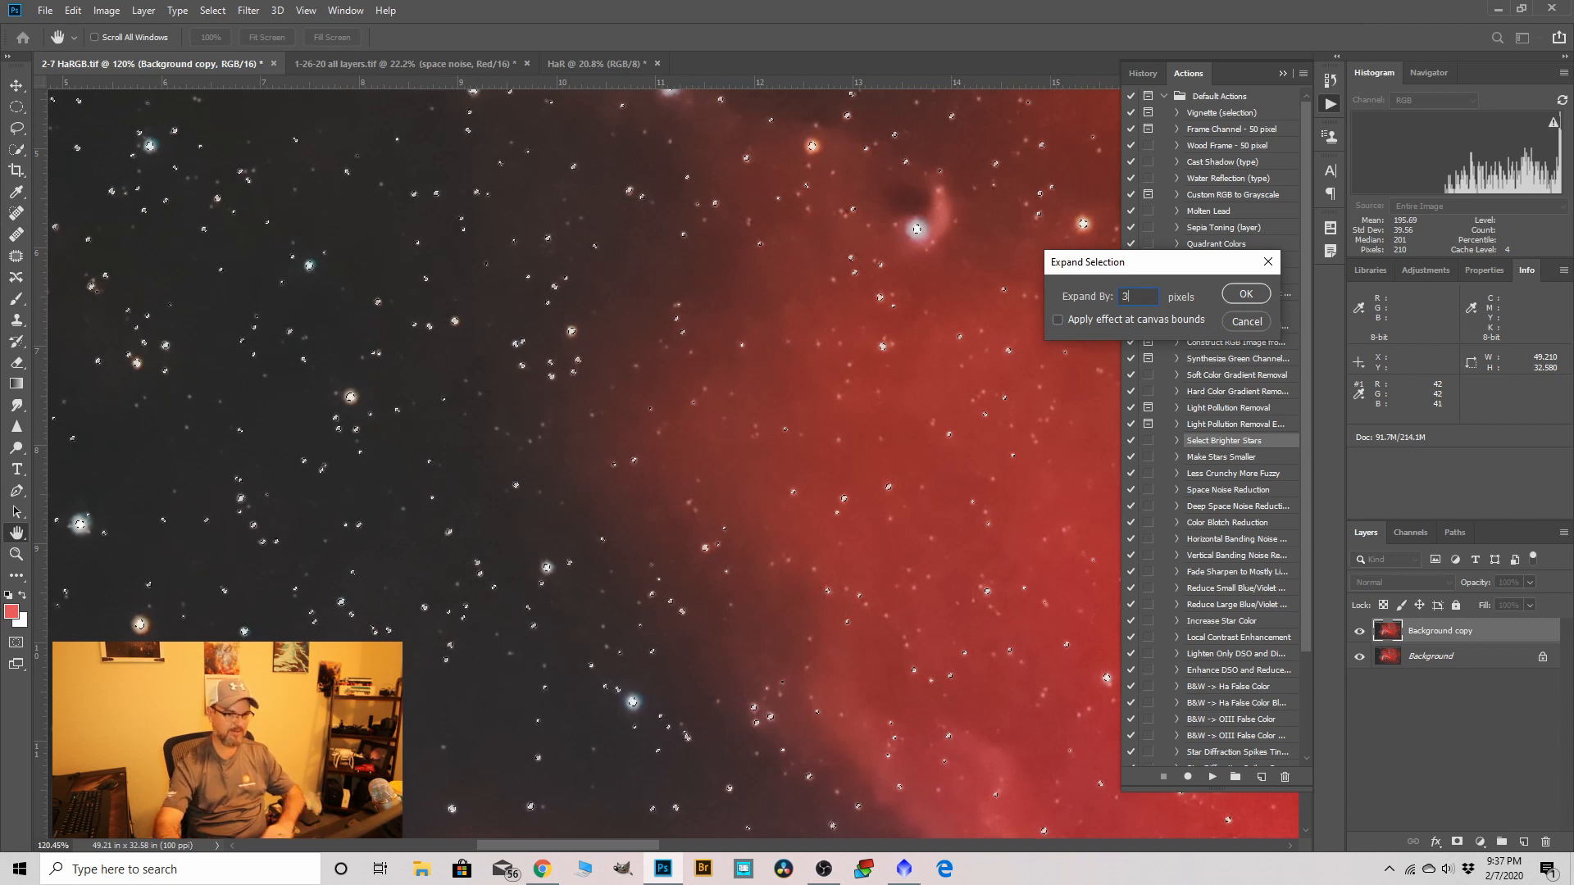
click(1245, 294)
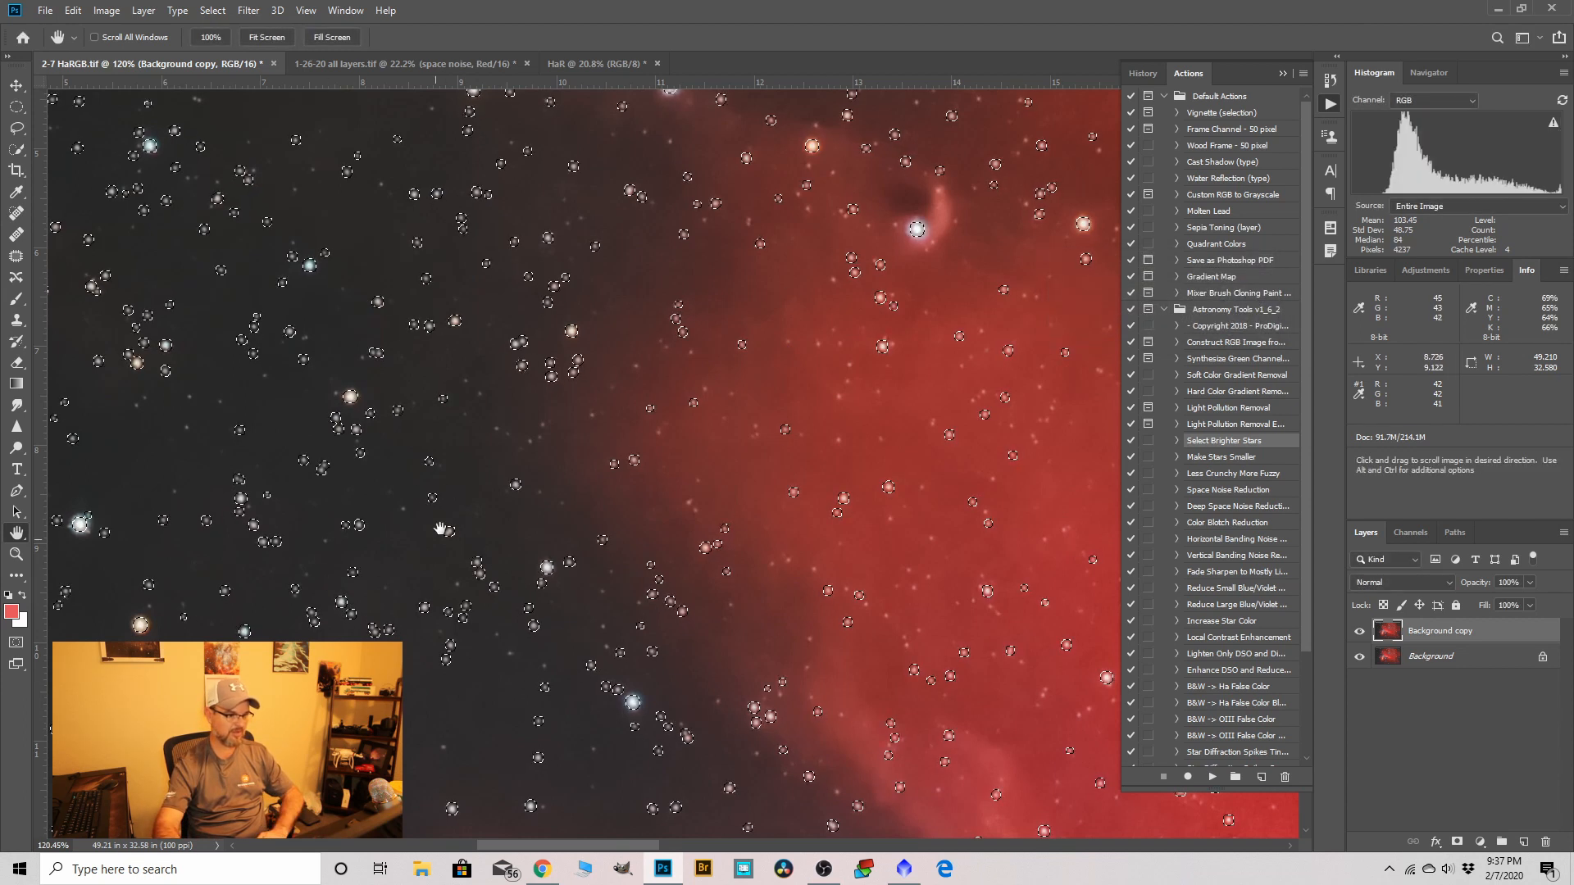
Feather the expanded star selection with a radius of 2 pixels.
click(213, 11)
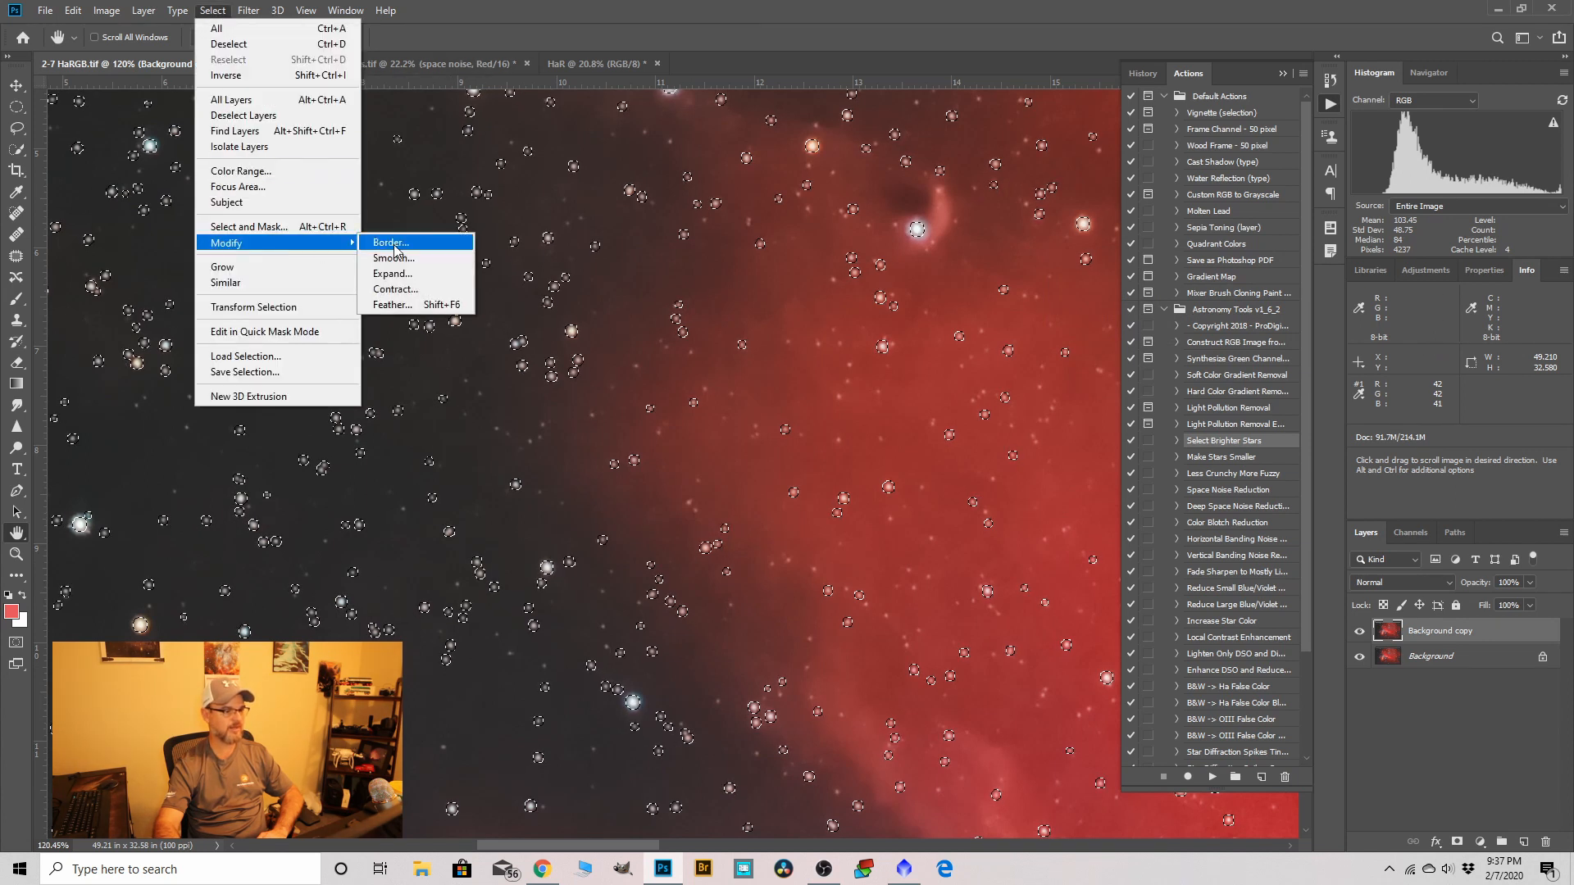
click(392, 304)
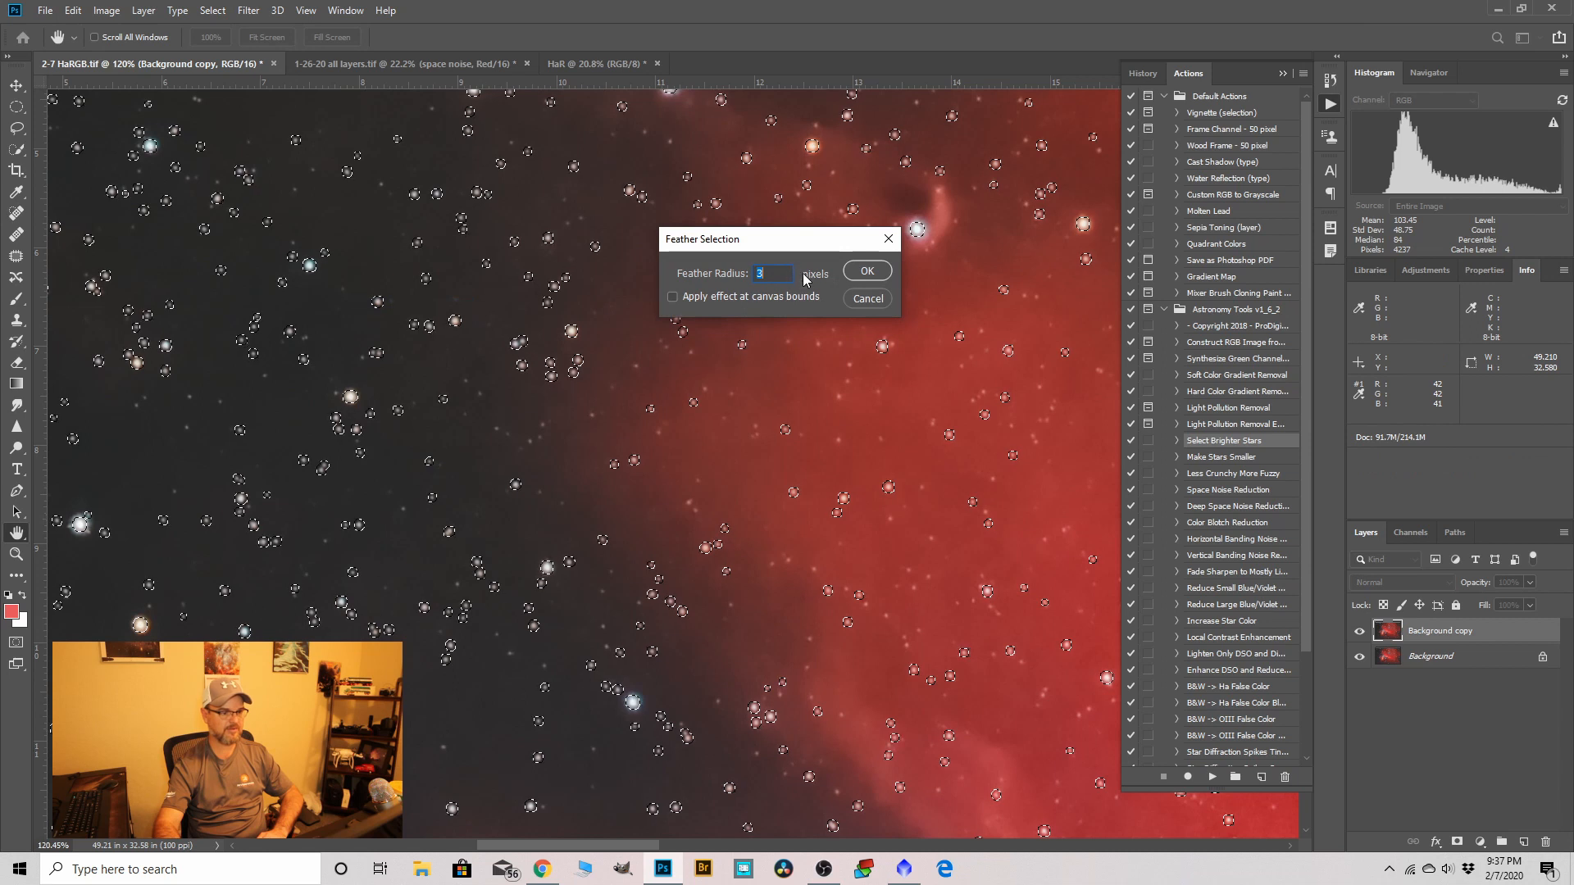
text(2)
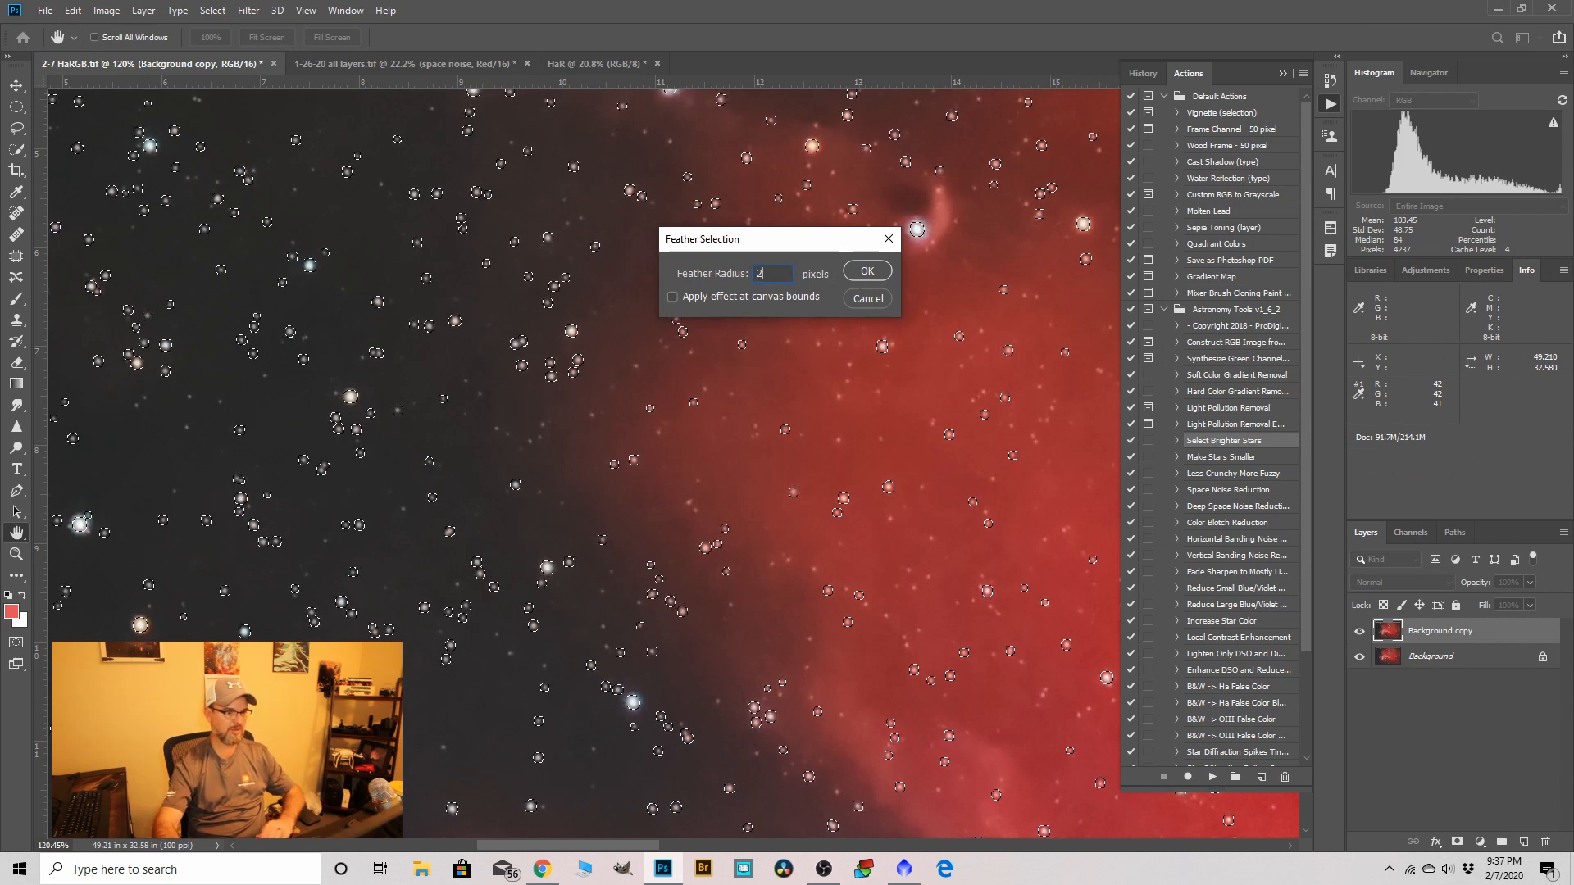
click(861, 277)
scroll(482, 350, down, 5)
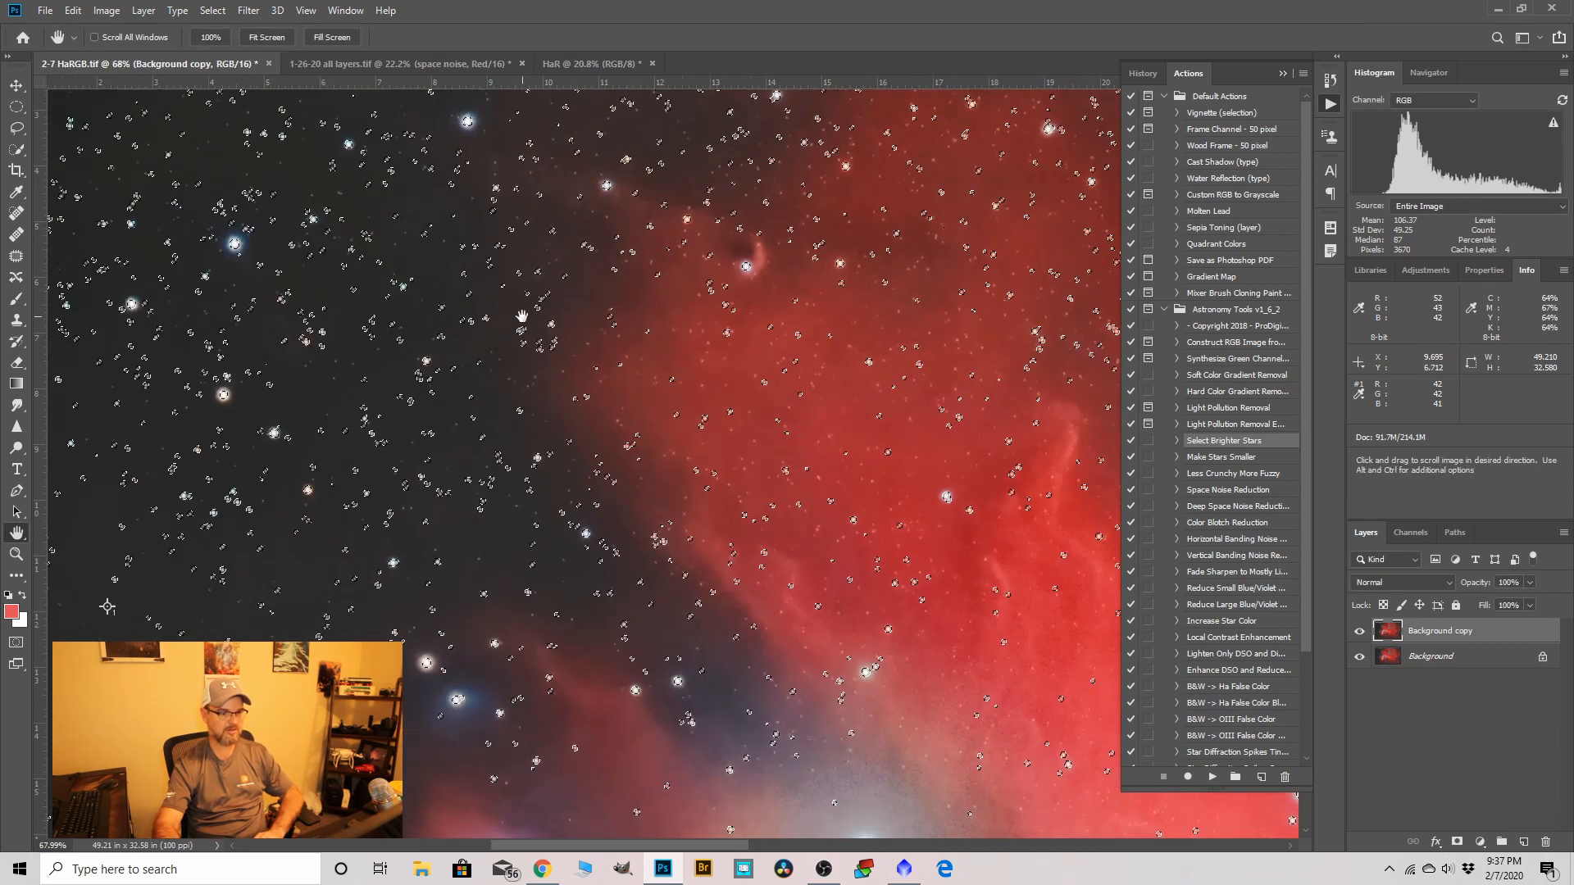
scroll(482, 350, down, 1)
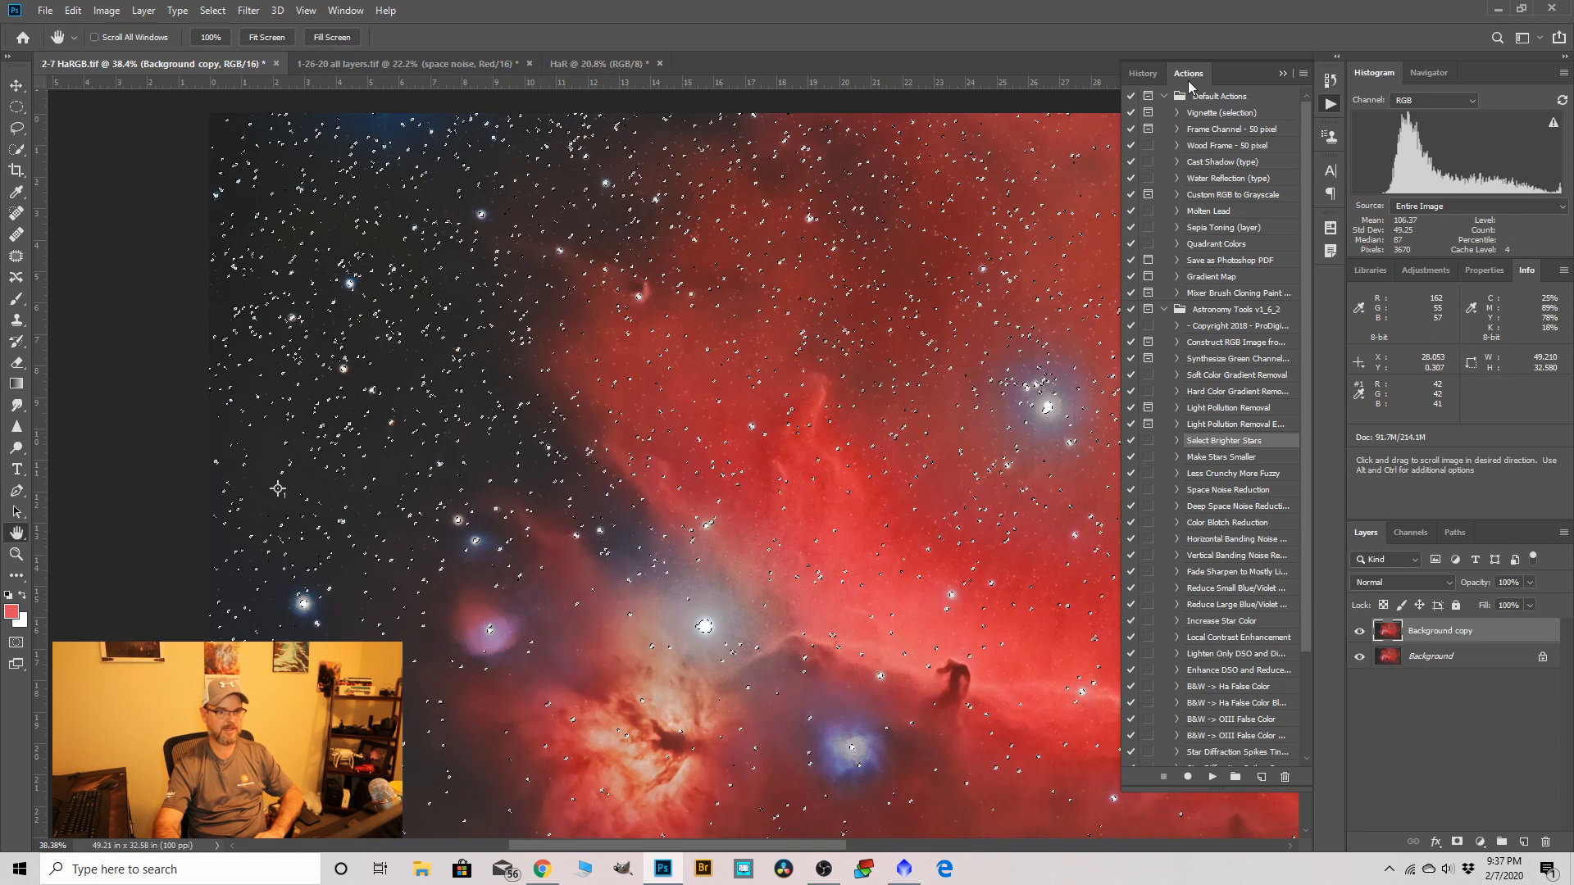
Collapse the action list and hide the star selection's edges while keeping the selection active.
click(1283, 73)
scroll(711, 372, down, 2)
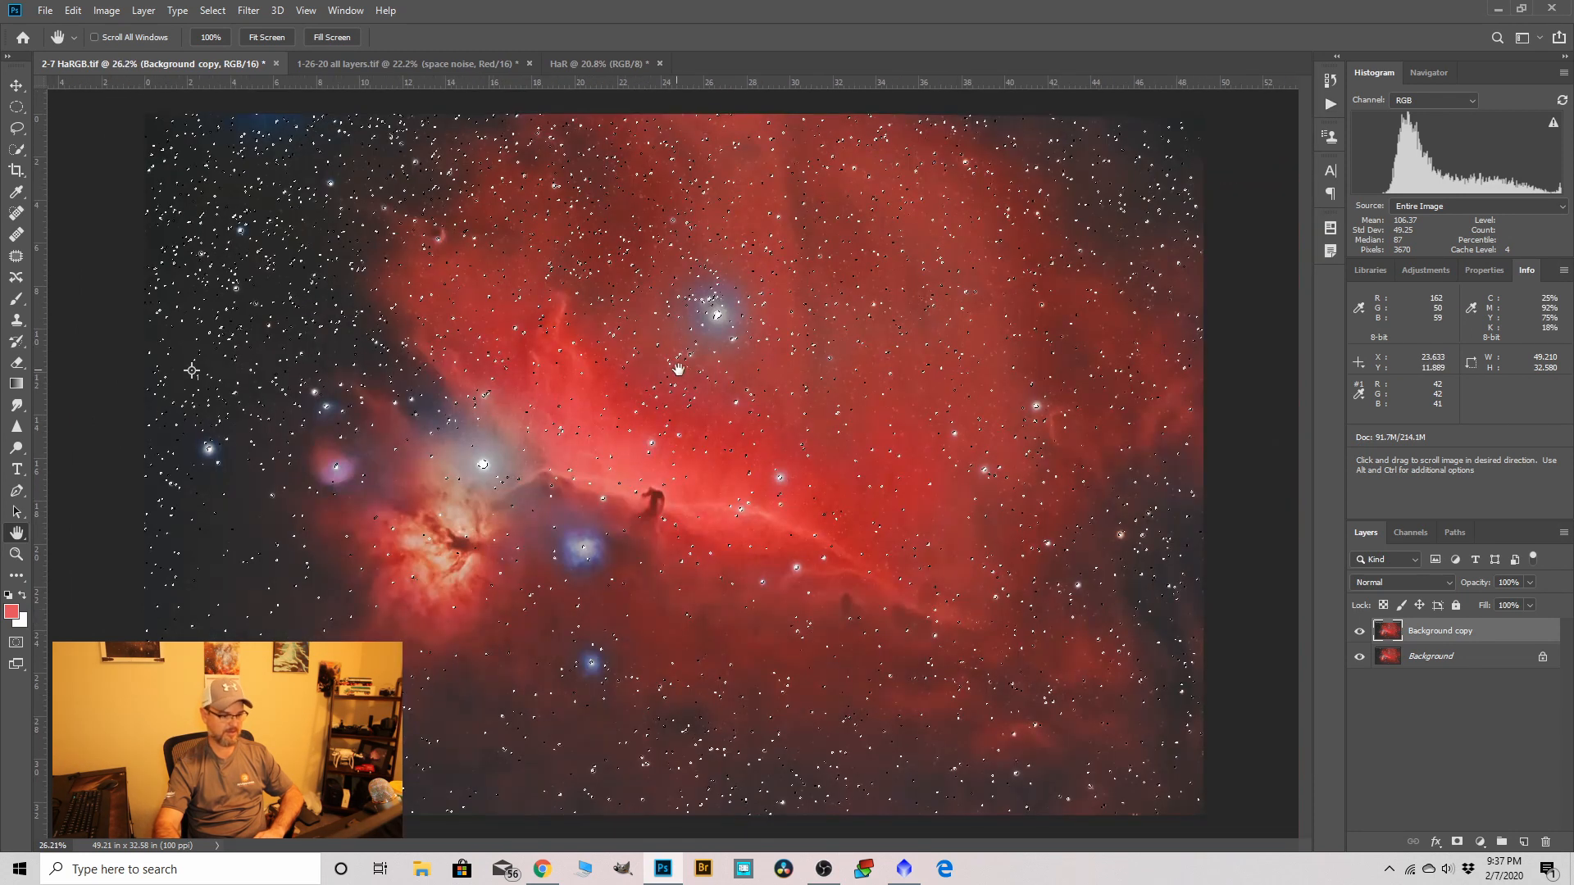
key(ctrl+h)
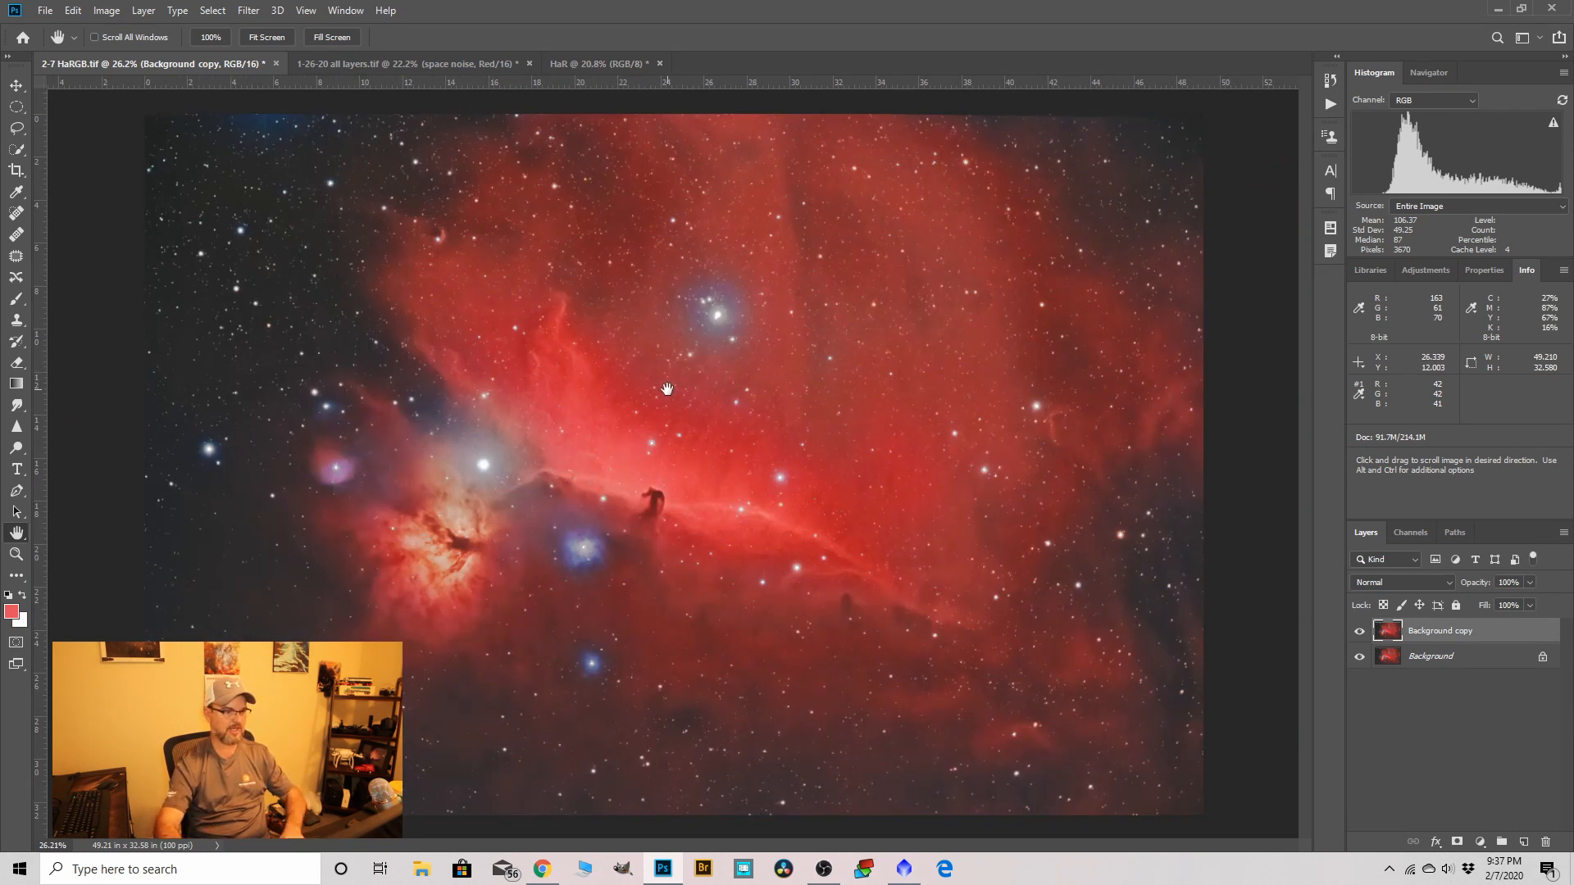
scroll(642, 382, up, 1)
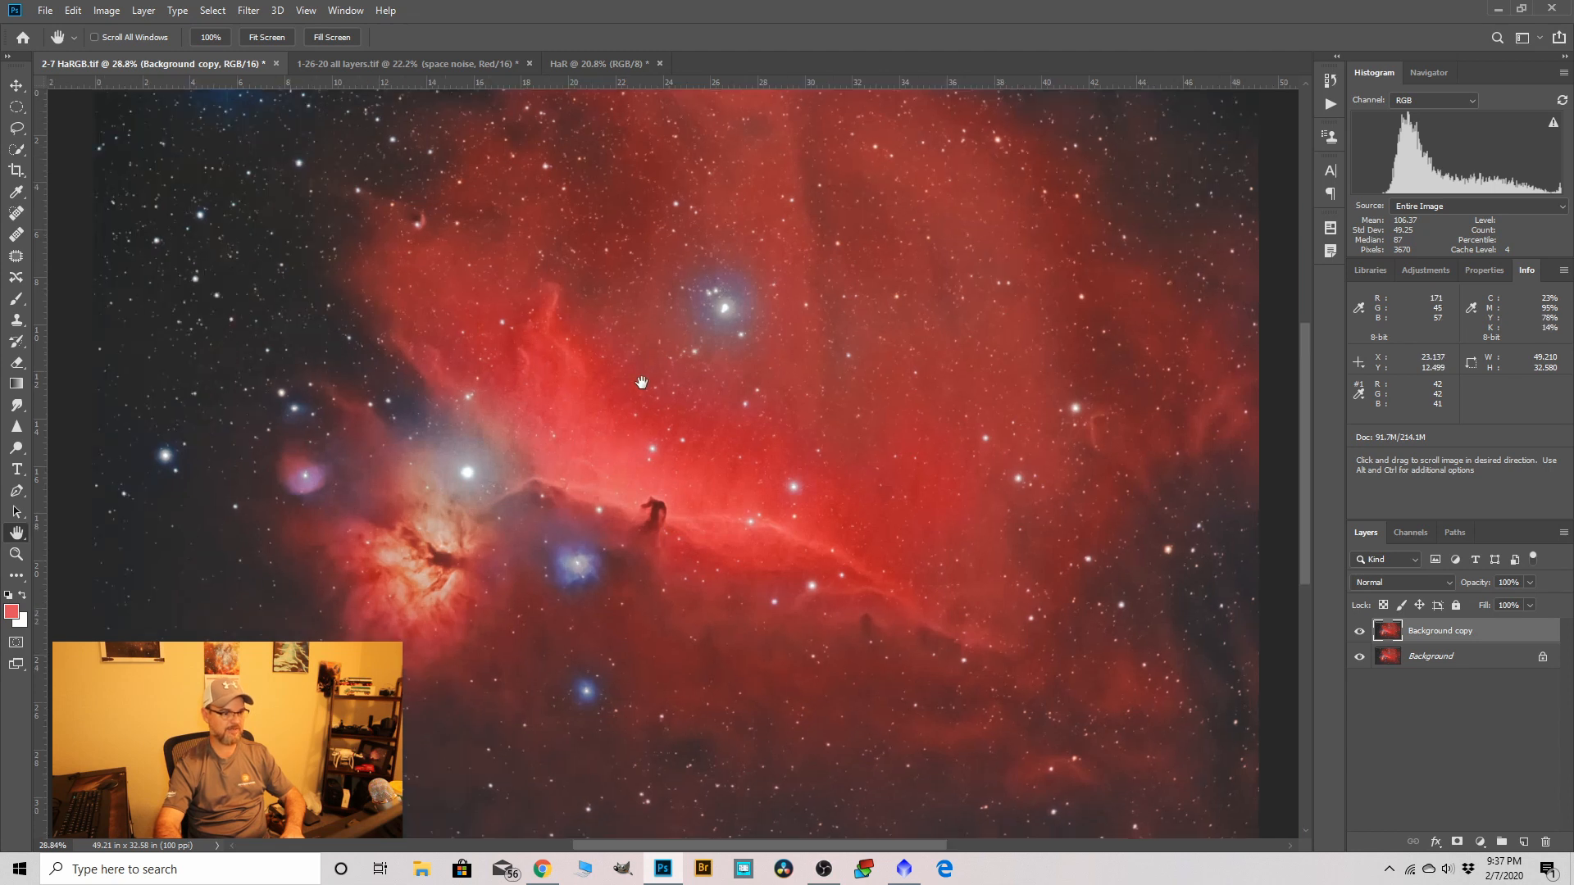
Apply the Minimum filter to the selected stars with a radius of 0.8 pixels and roundness preserved.
click(253, 15)
mouse_move(277, 337)
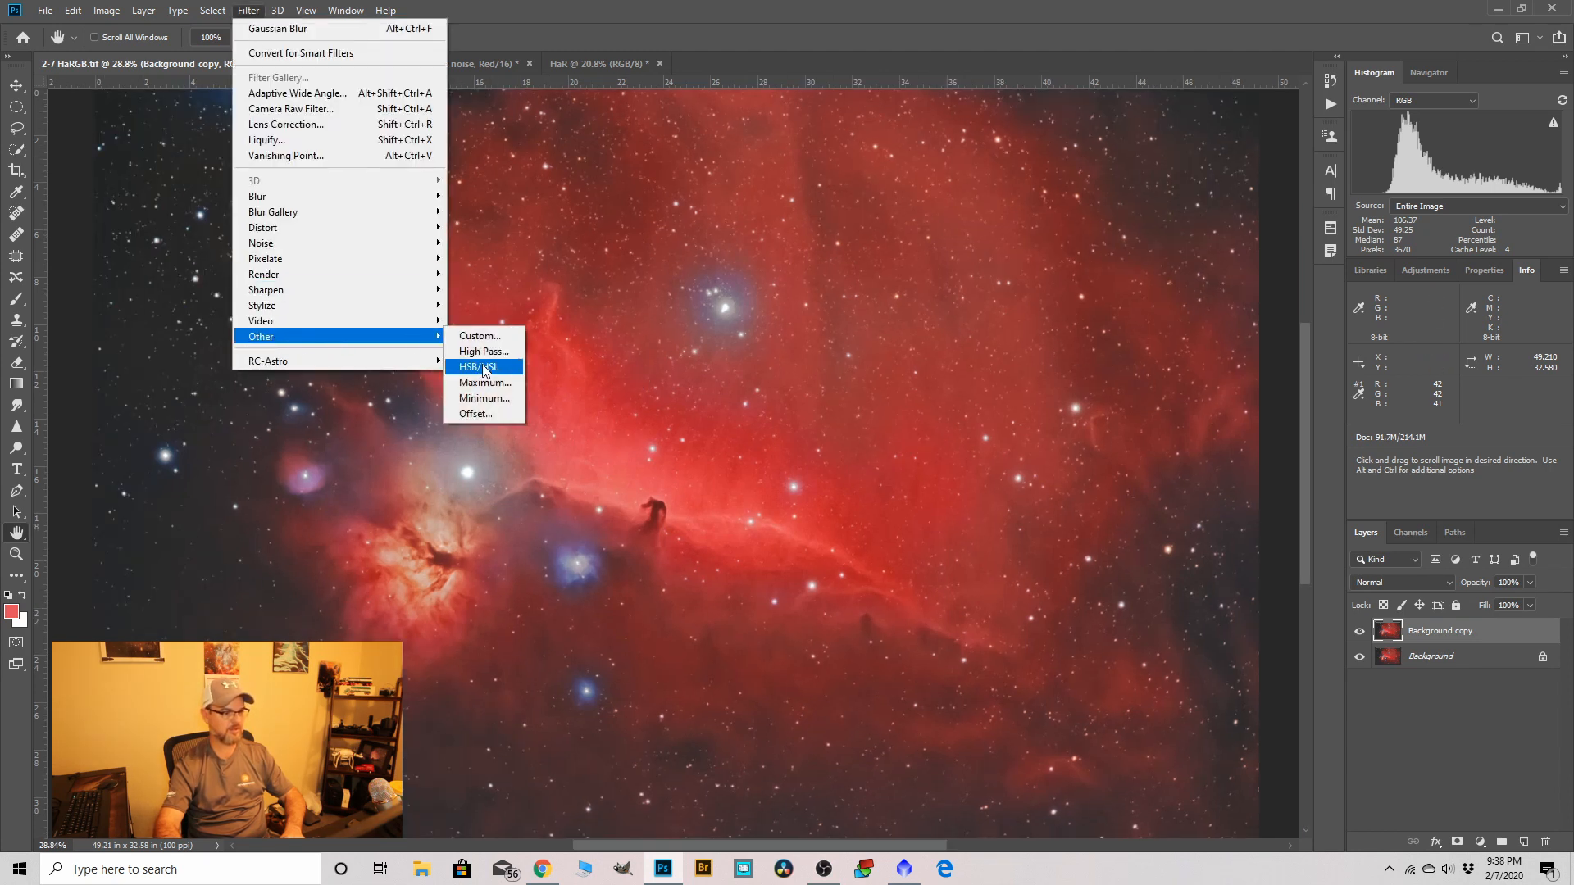
click(499, 396)
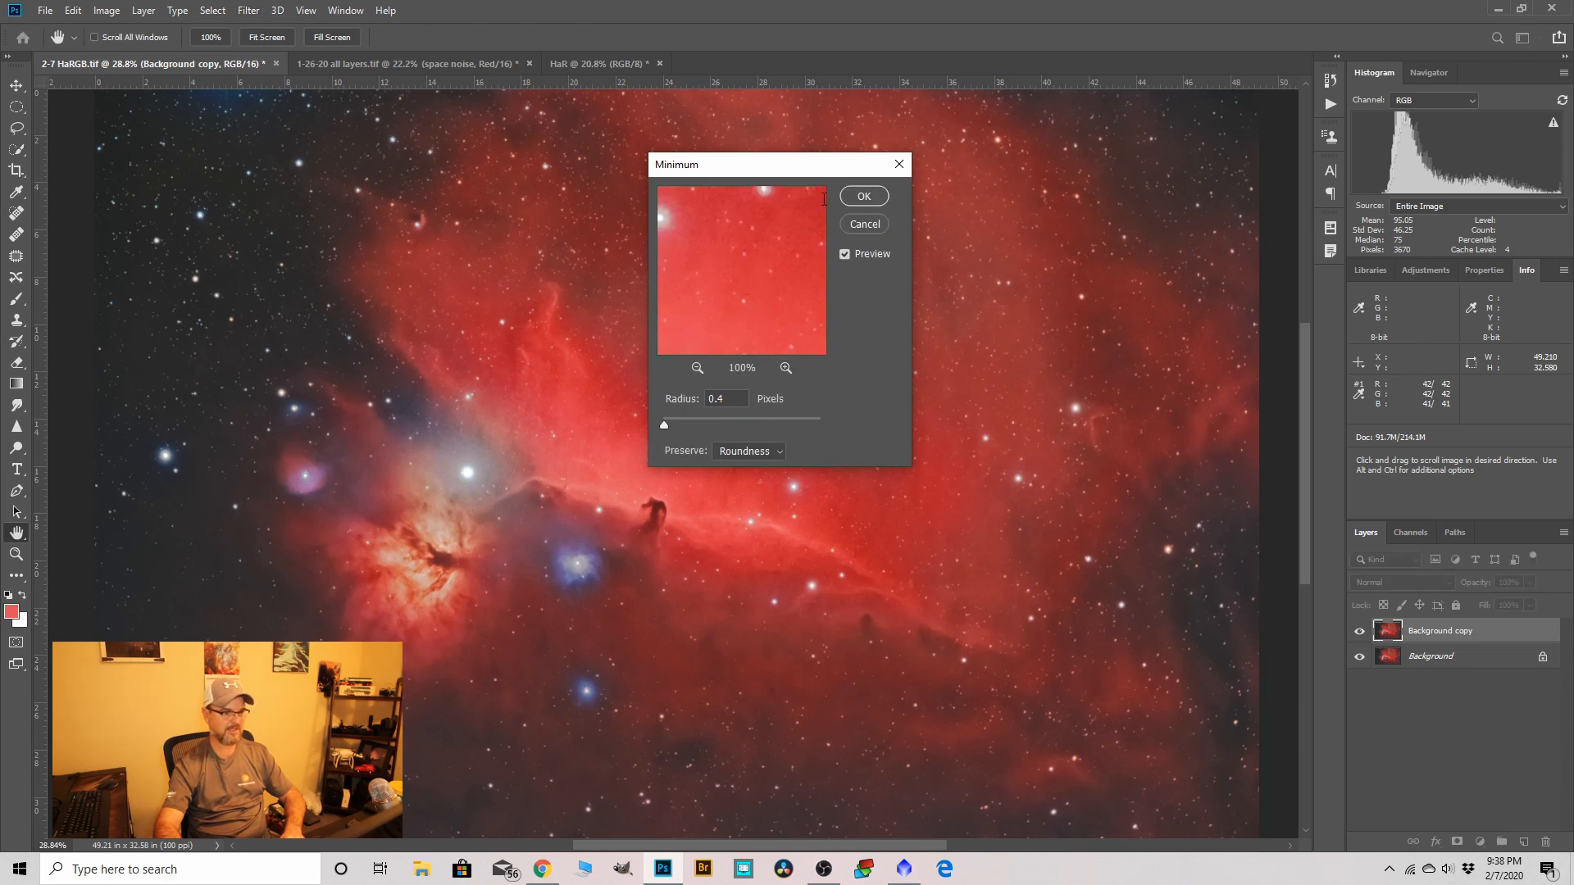
drag(789, 170, 1041, 193)
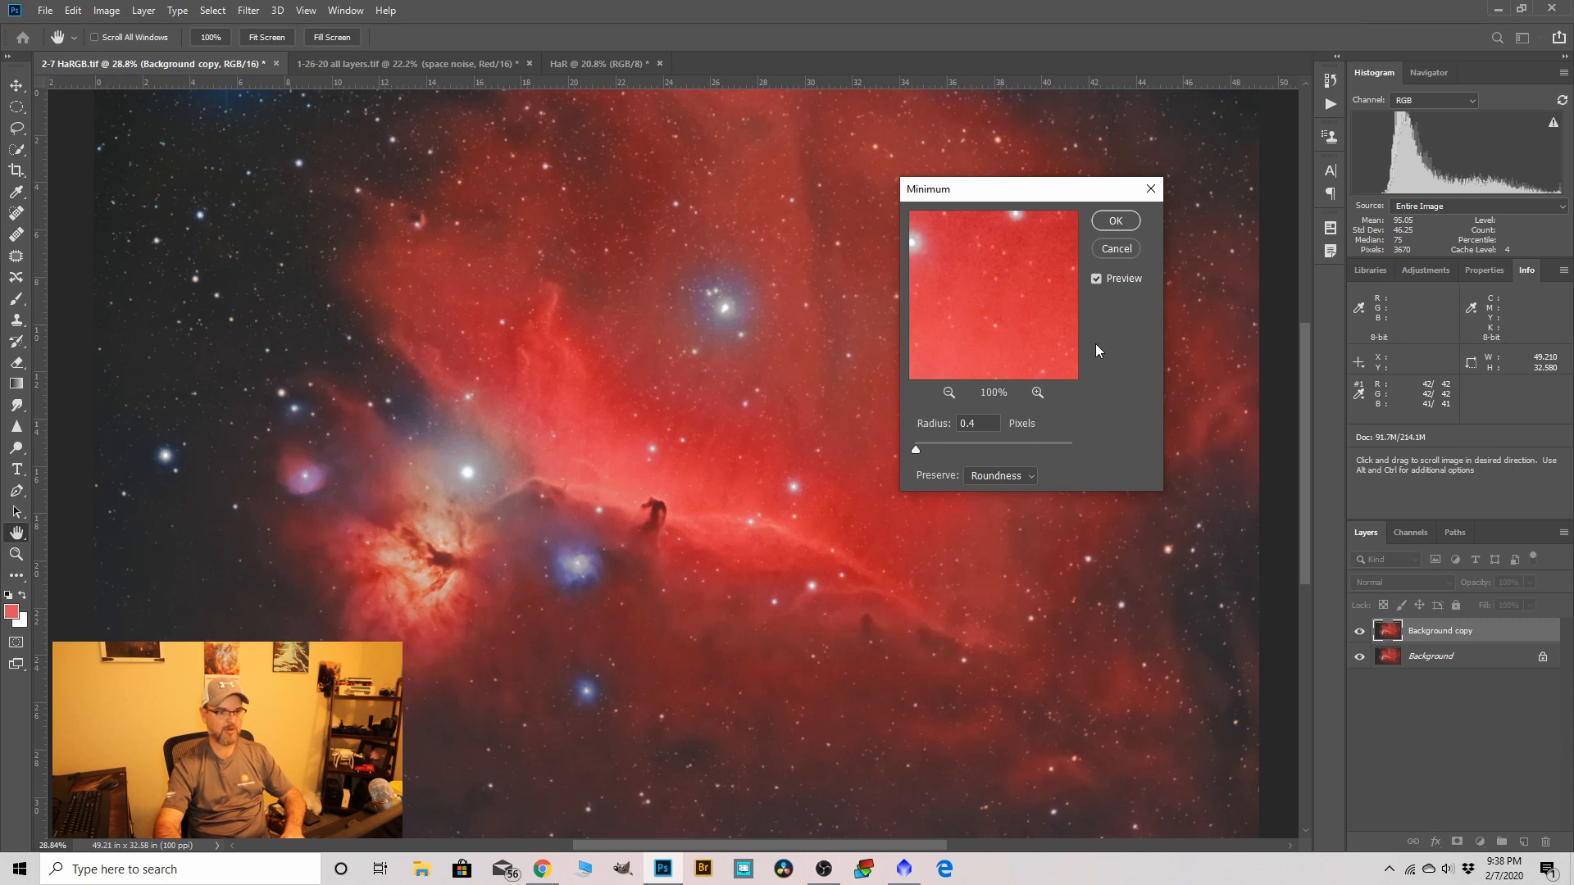
click(988, 422)
key(BackSpace)
text(8)
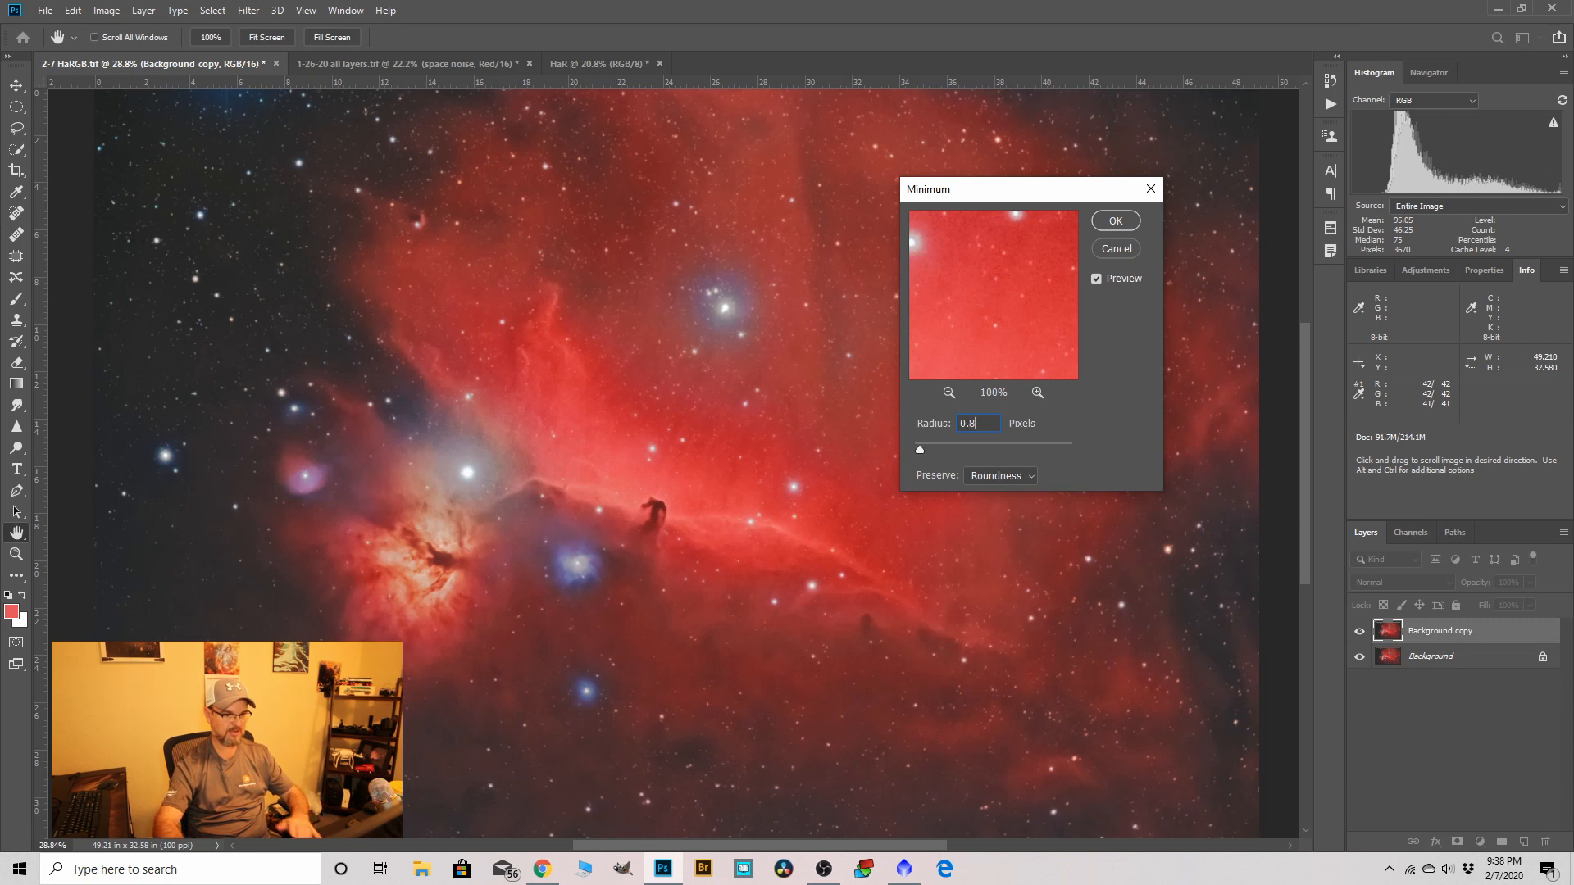
click(1120, 228)
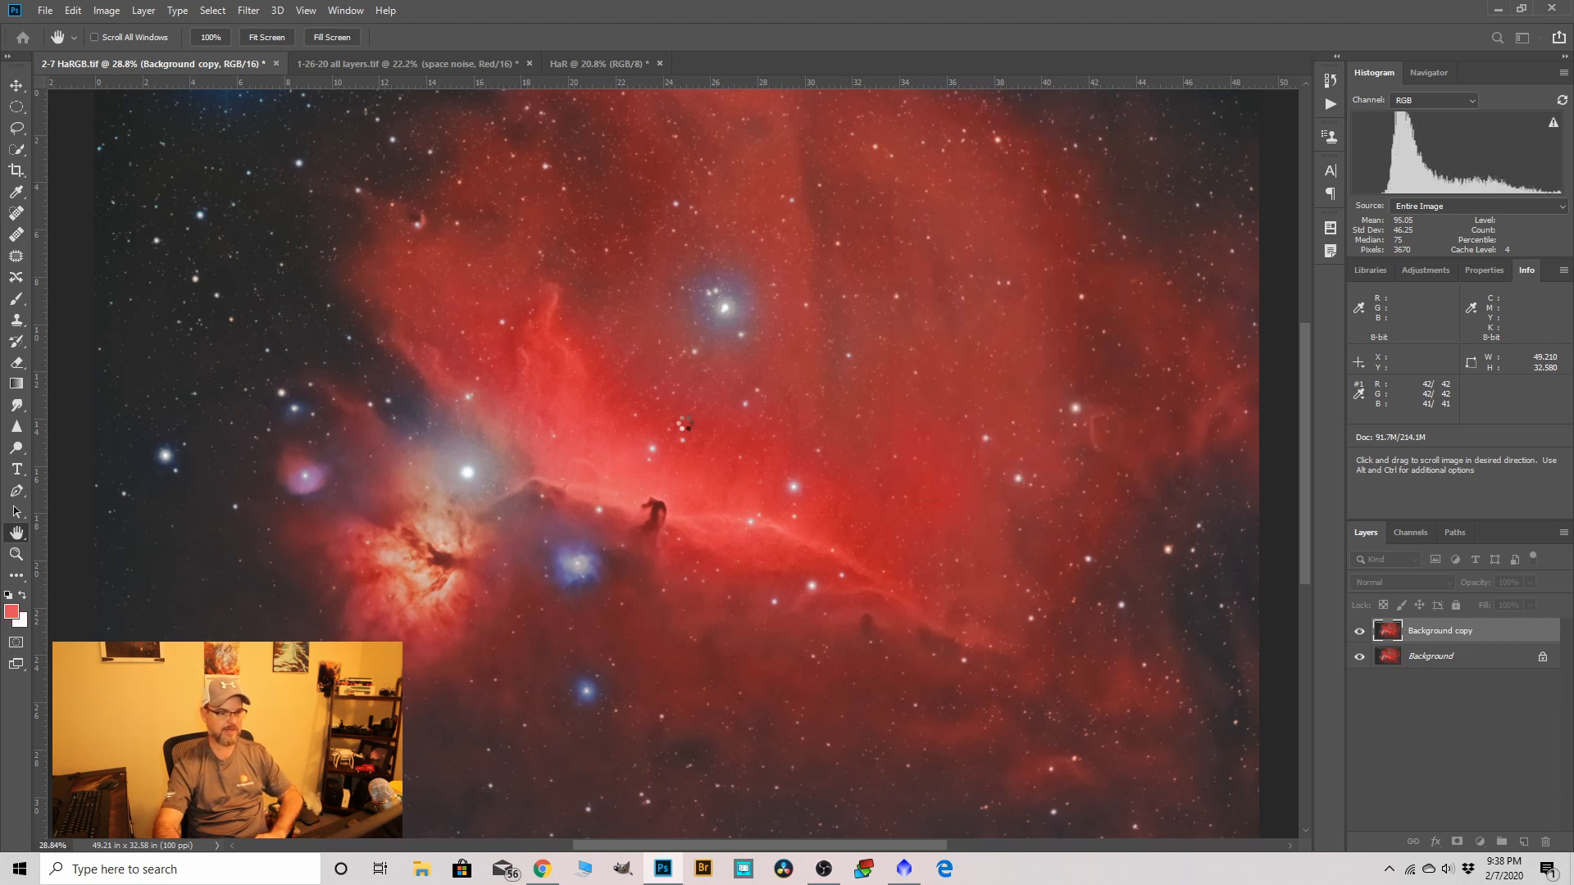
Compare the image with and without the star reduction by toggling the visibility of the Background copy layer.
scroll(684, 424, down, 5)
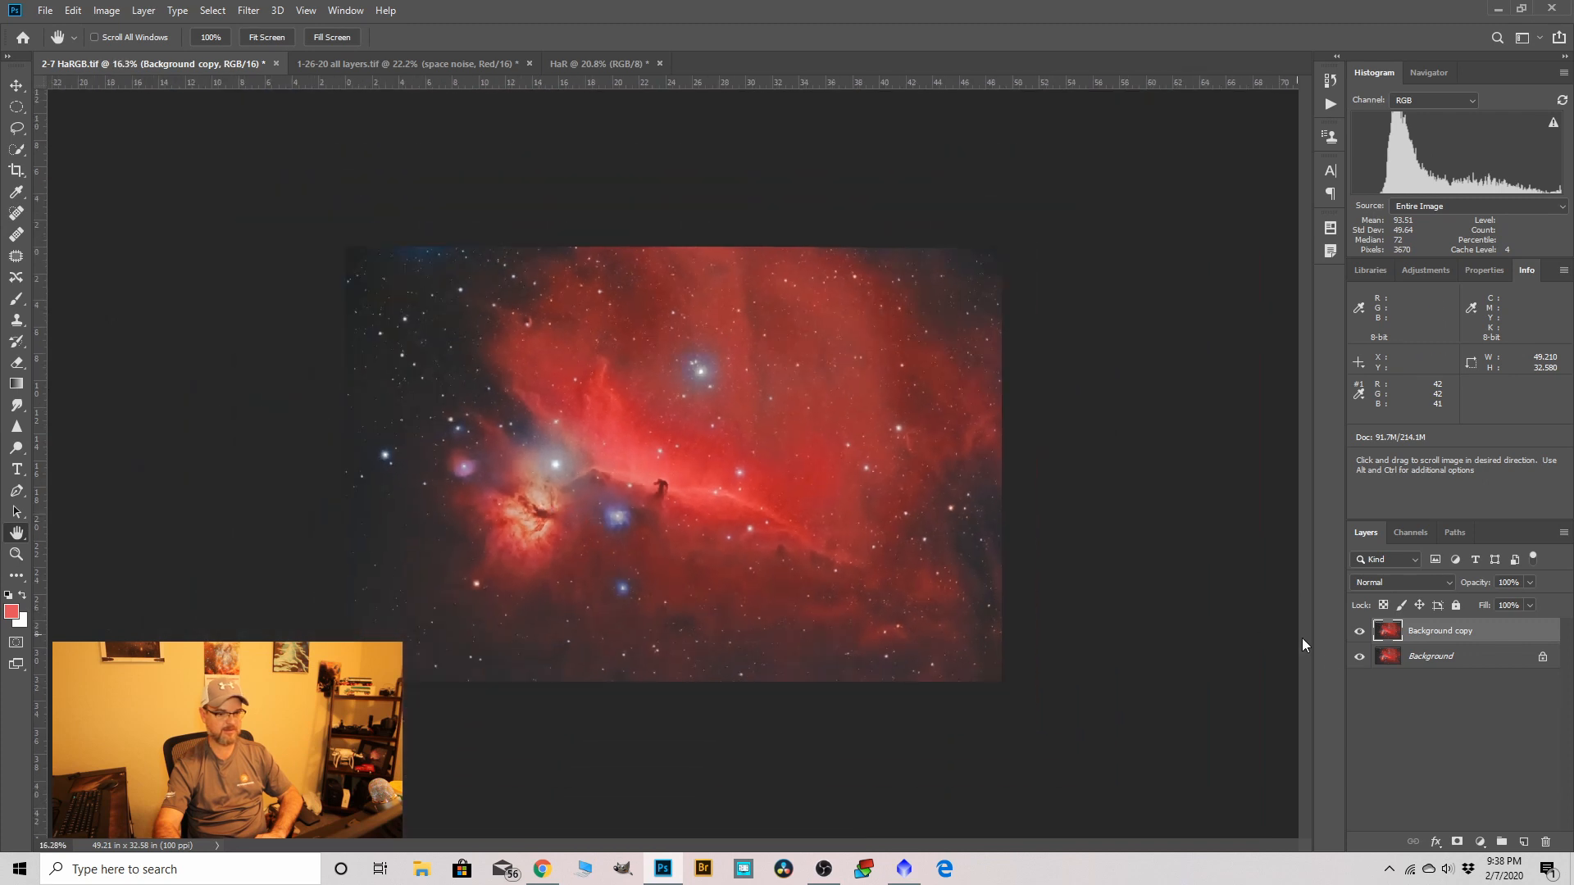
click(1359, 632)
click(1358, 633)
click(1359, 633)
scroll(674, 464, up, 3)
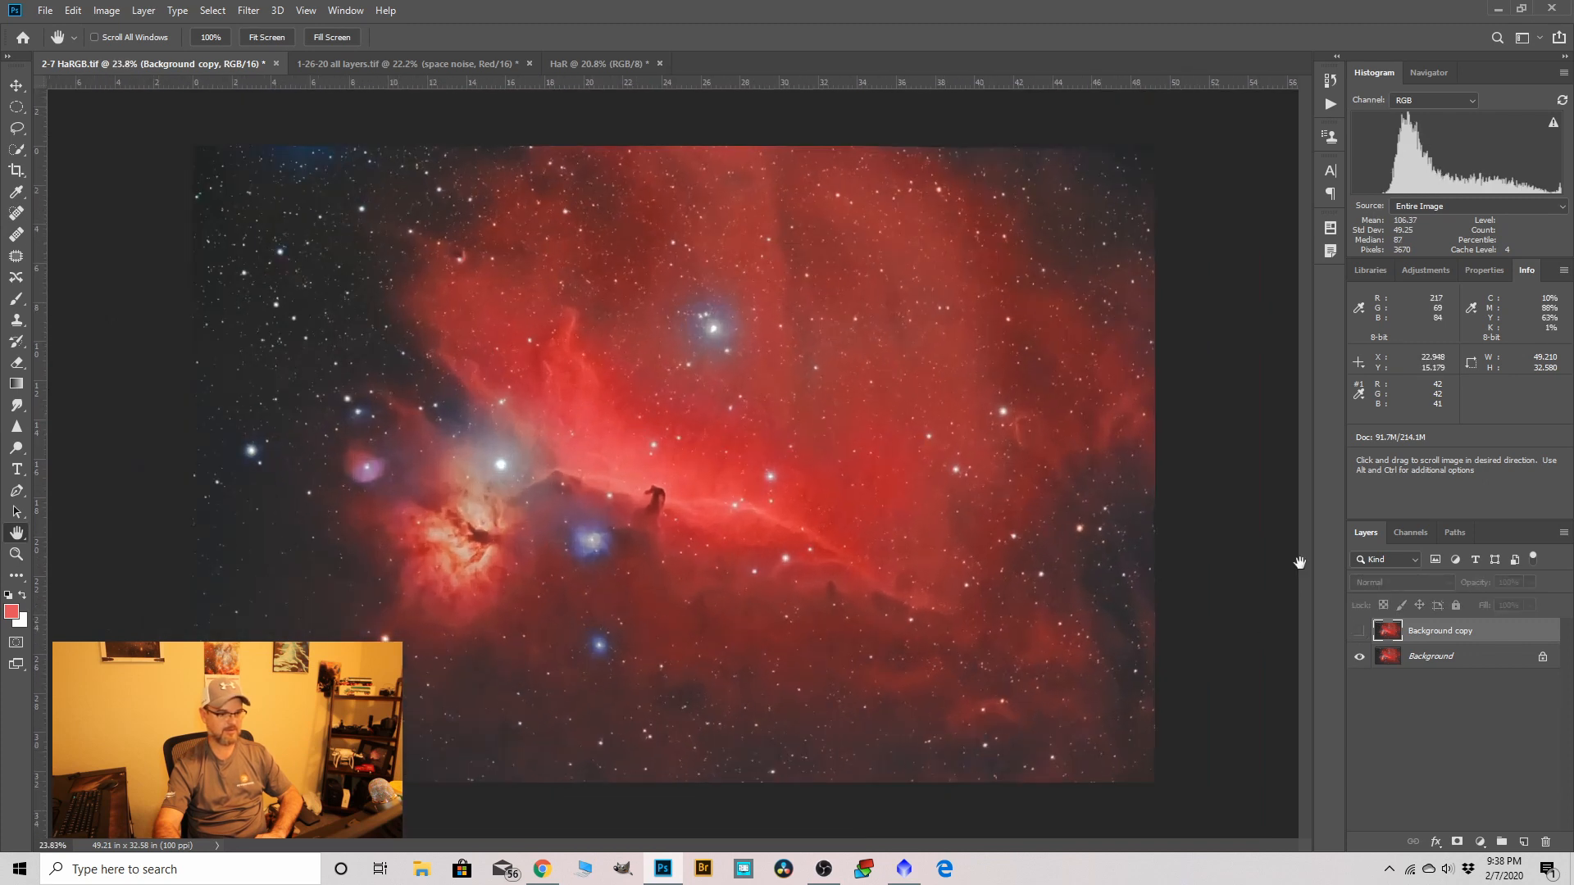
click(1359, 633)
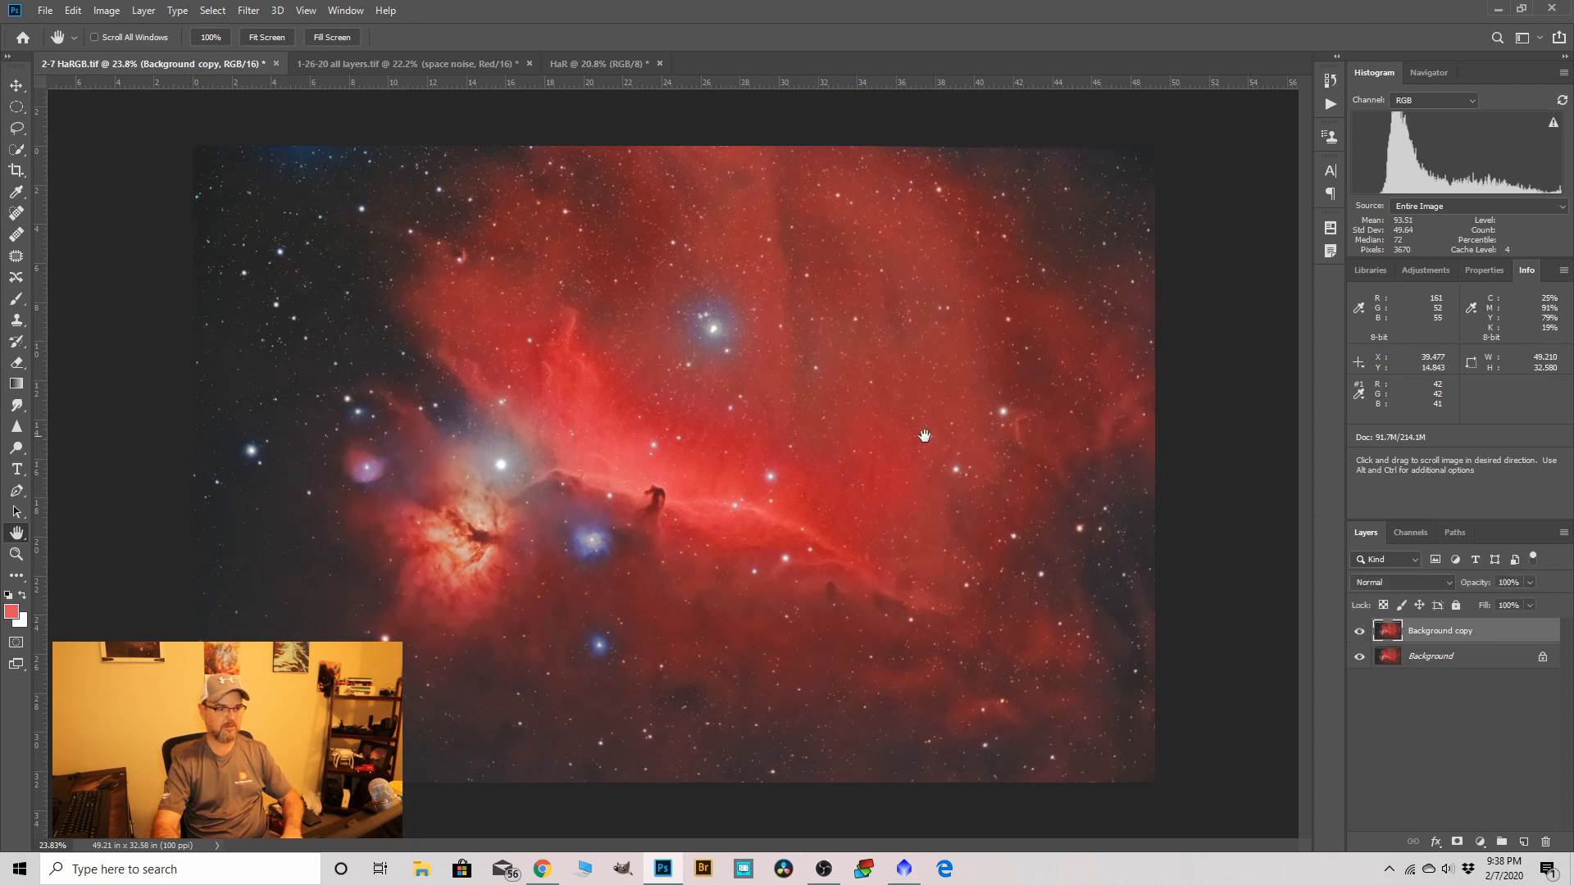
click(1359, 633)
click(1359, 632)
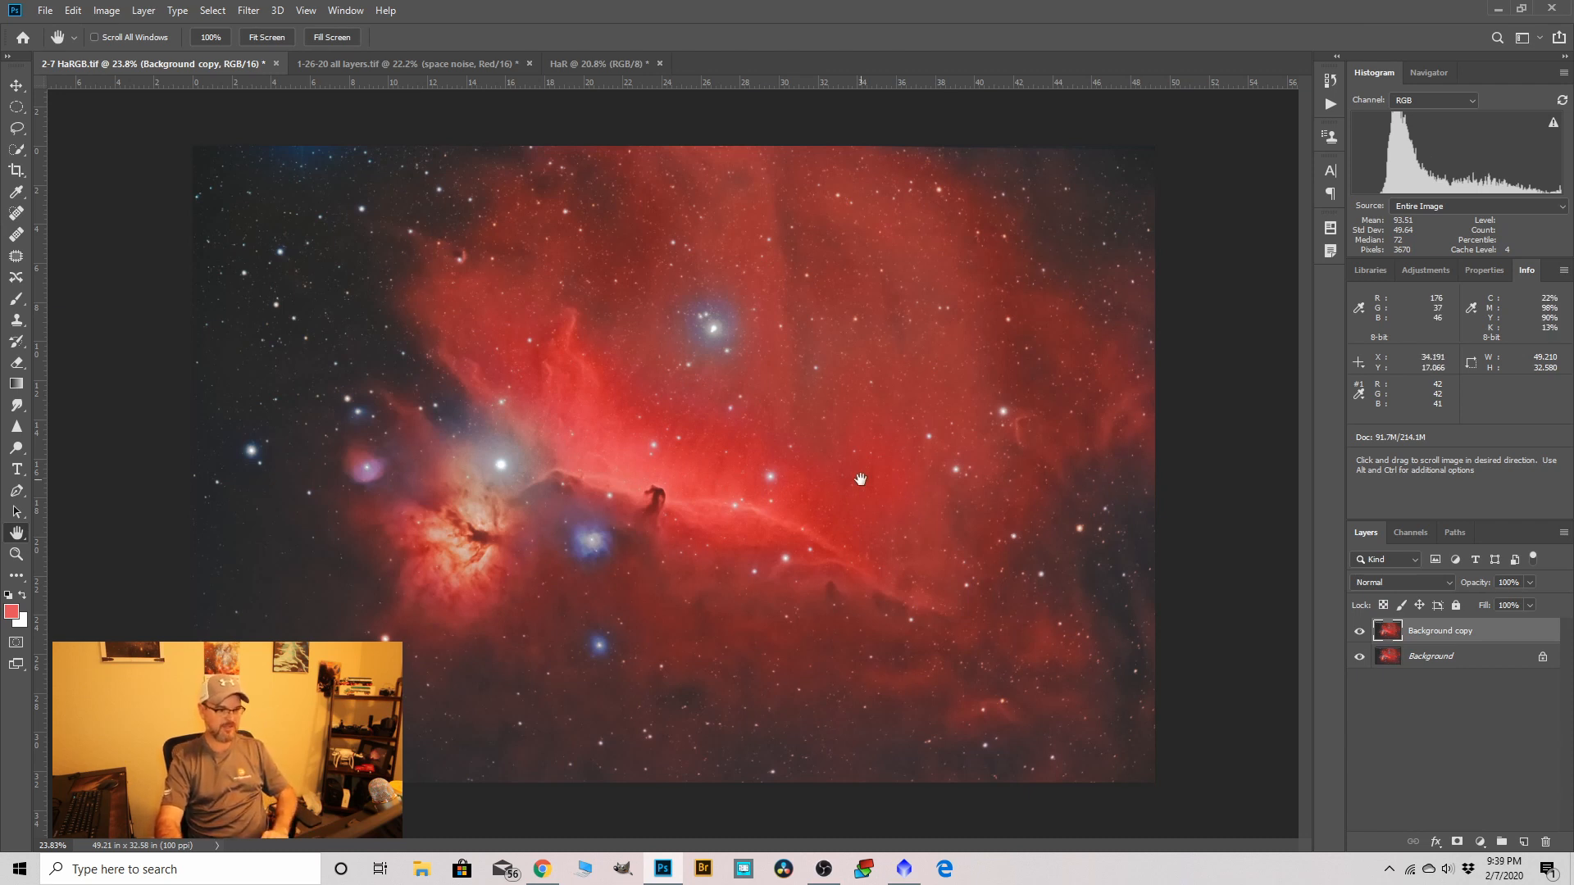
scroll(861, 479, down, 1)
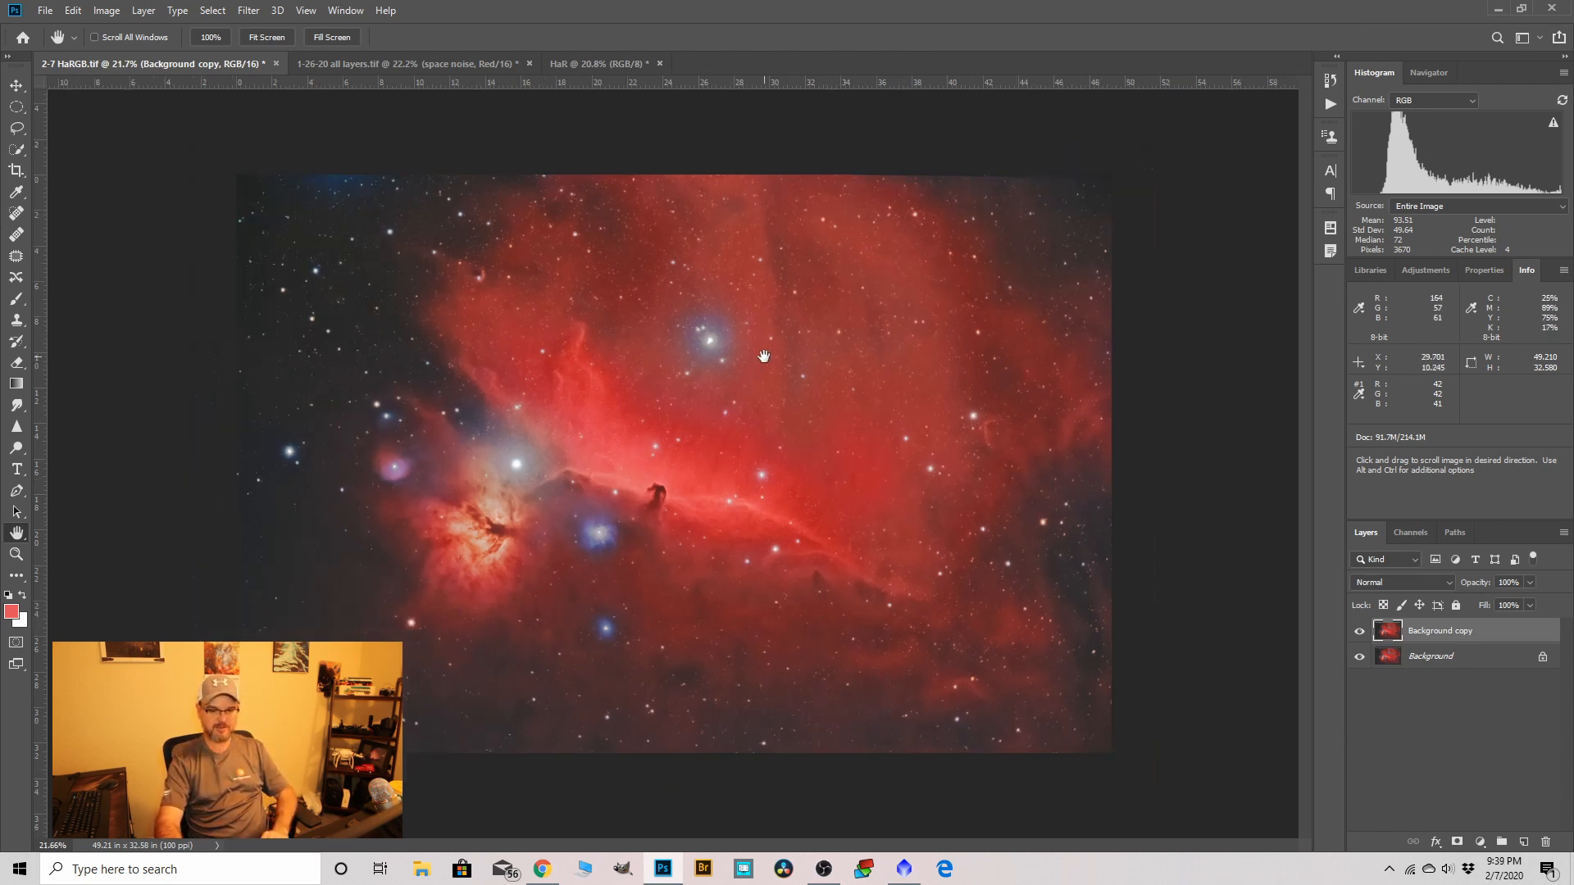
Merge the star-reduced Background copy layer into the Background.
right_click(1439, 633)
click(1266, 644)
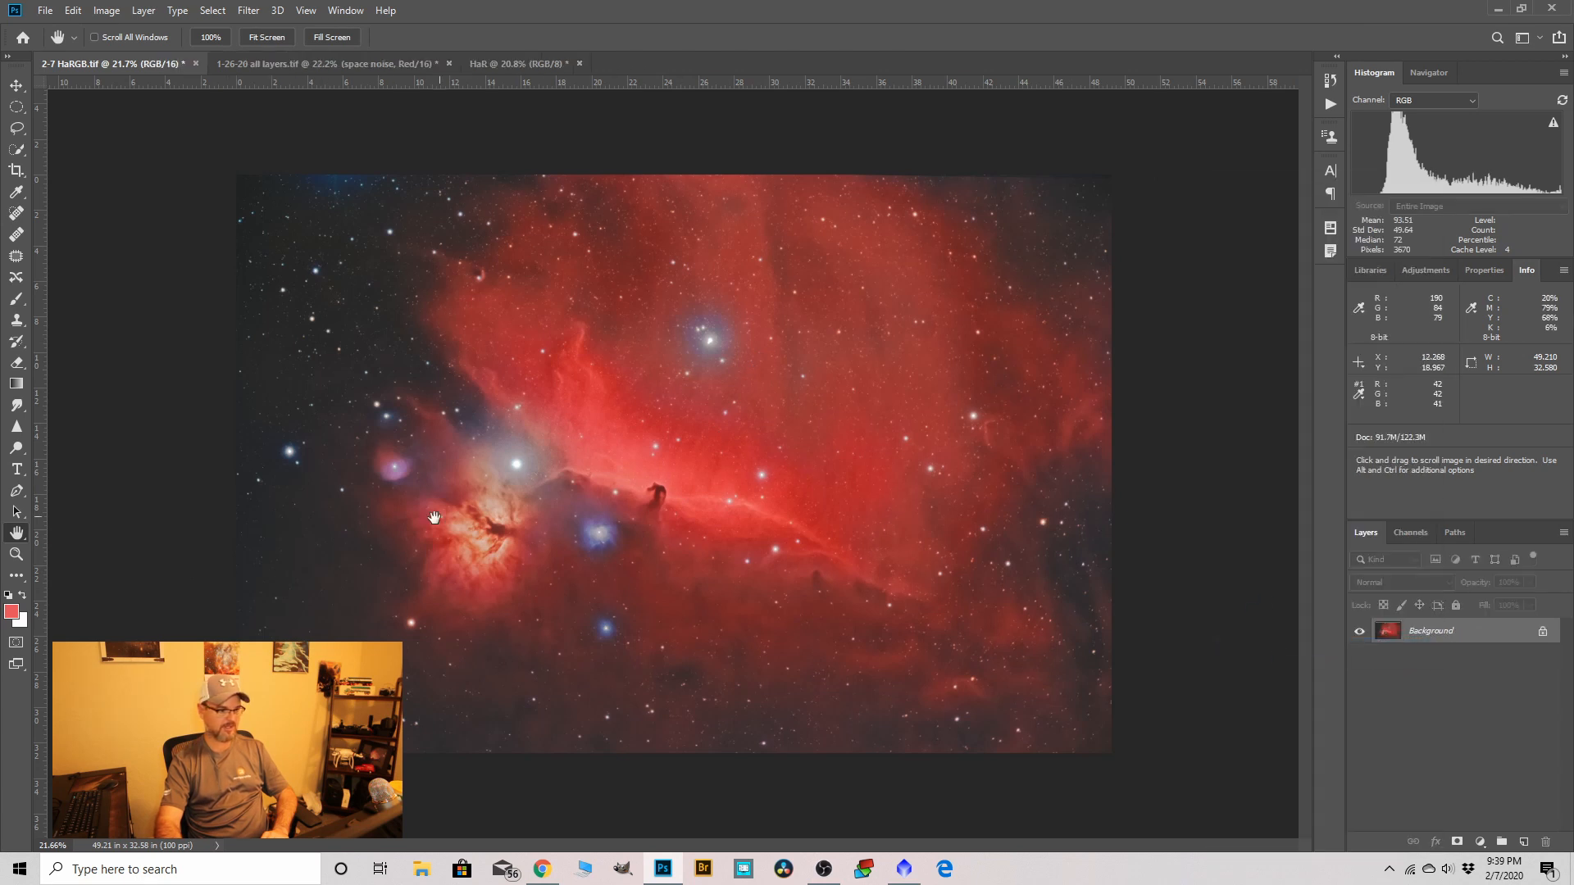
scroll(591, 496, up, 2)
scroll(647, 425, down, 1)
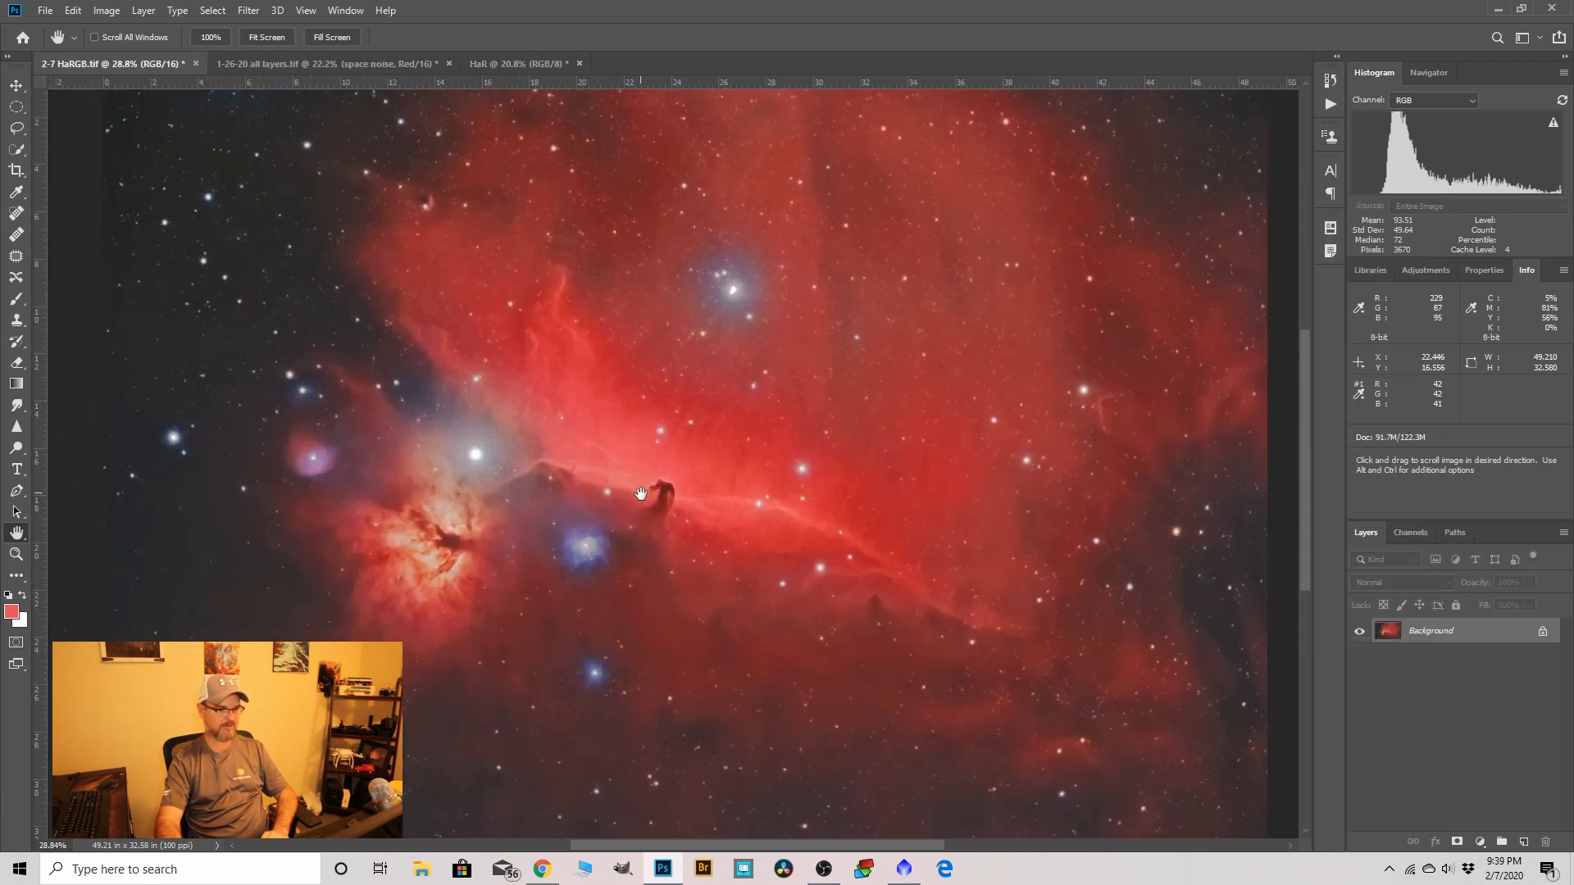
scroll(641, 496, down, 1)
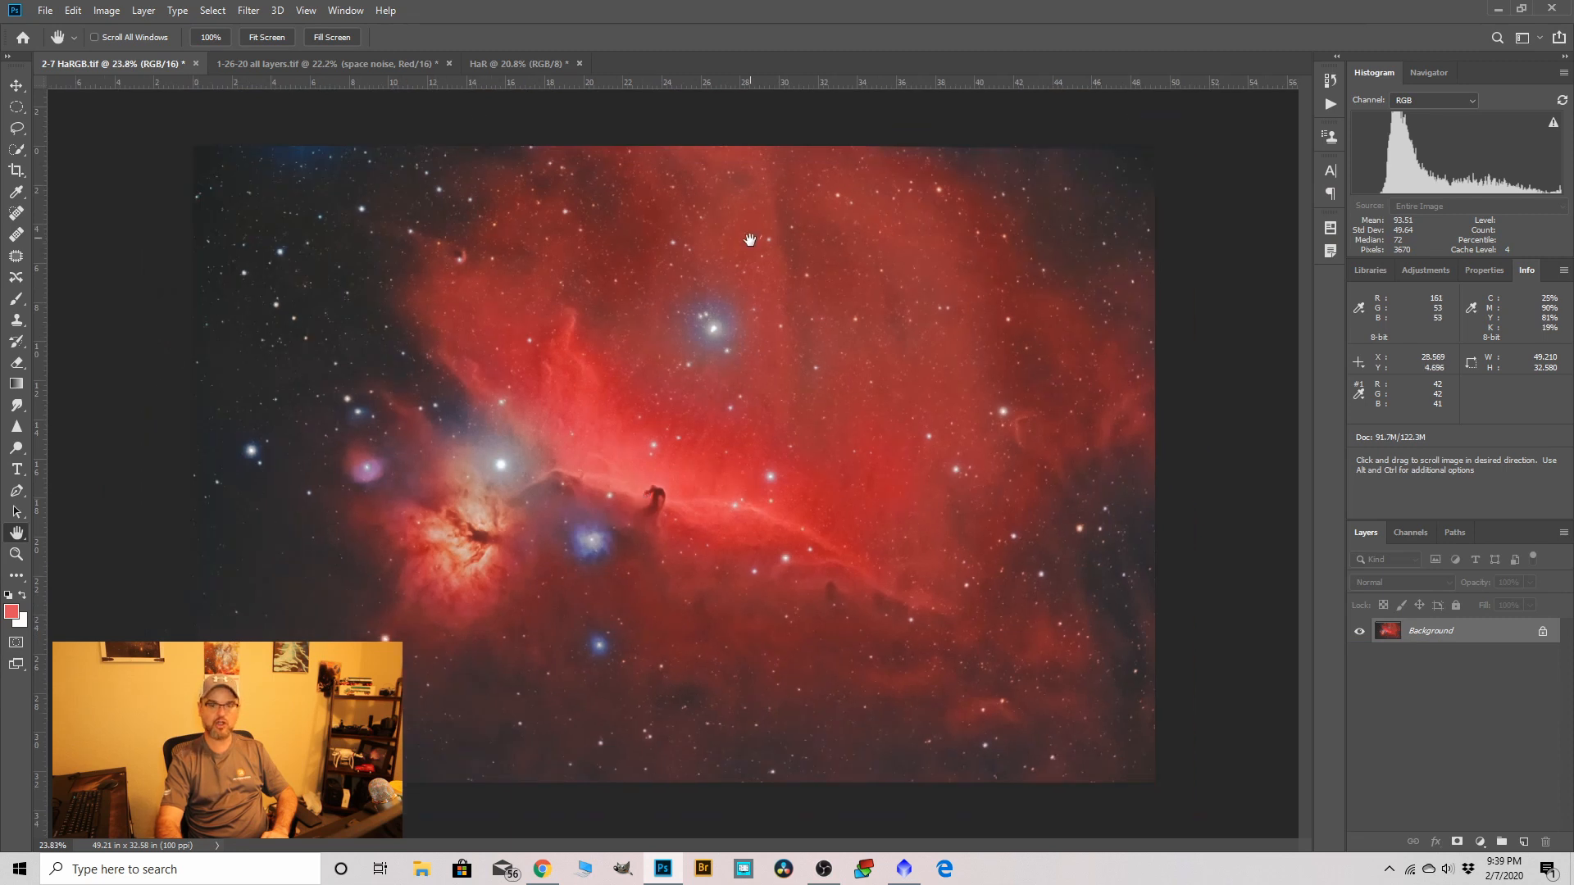
scroll(693, 472, down, 1)
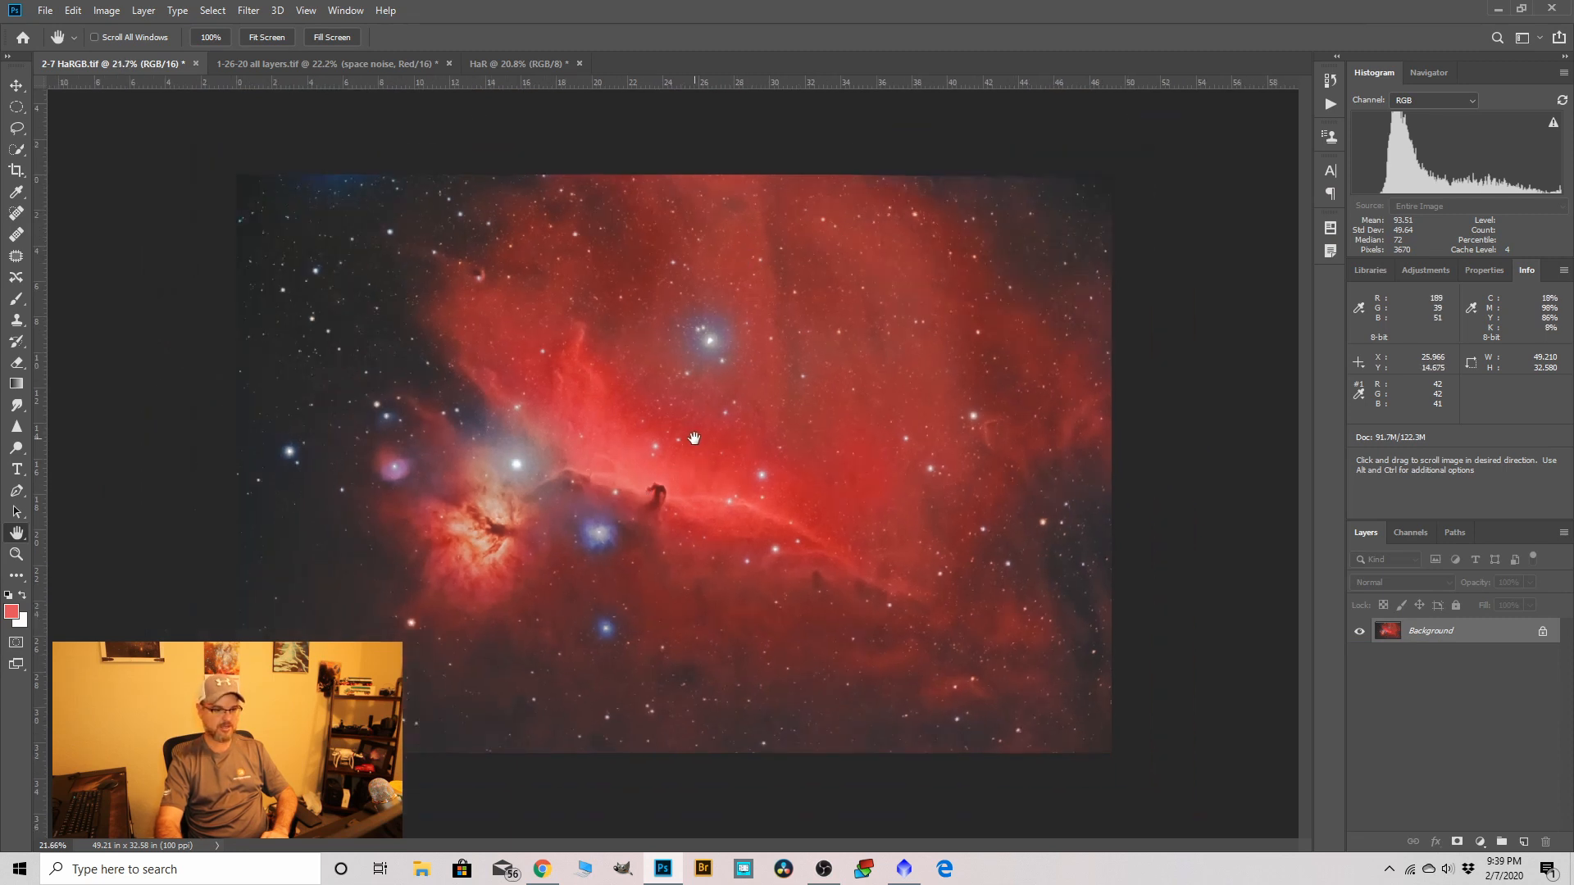
Duplicate the Background layer twice and rename the lower copy as dust.
drag(1436, 638, 1516, 835)
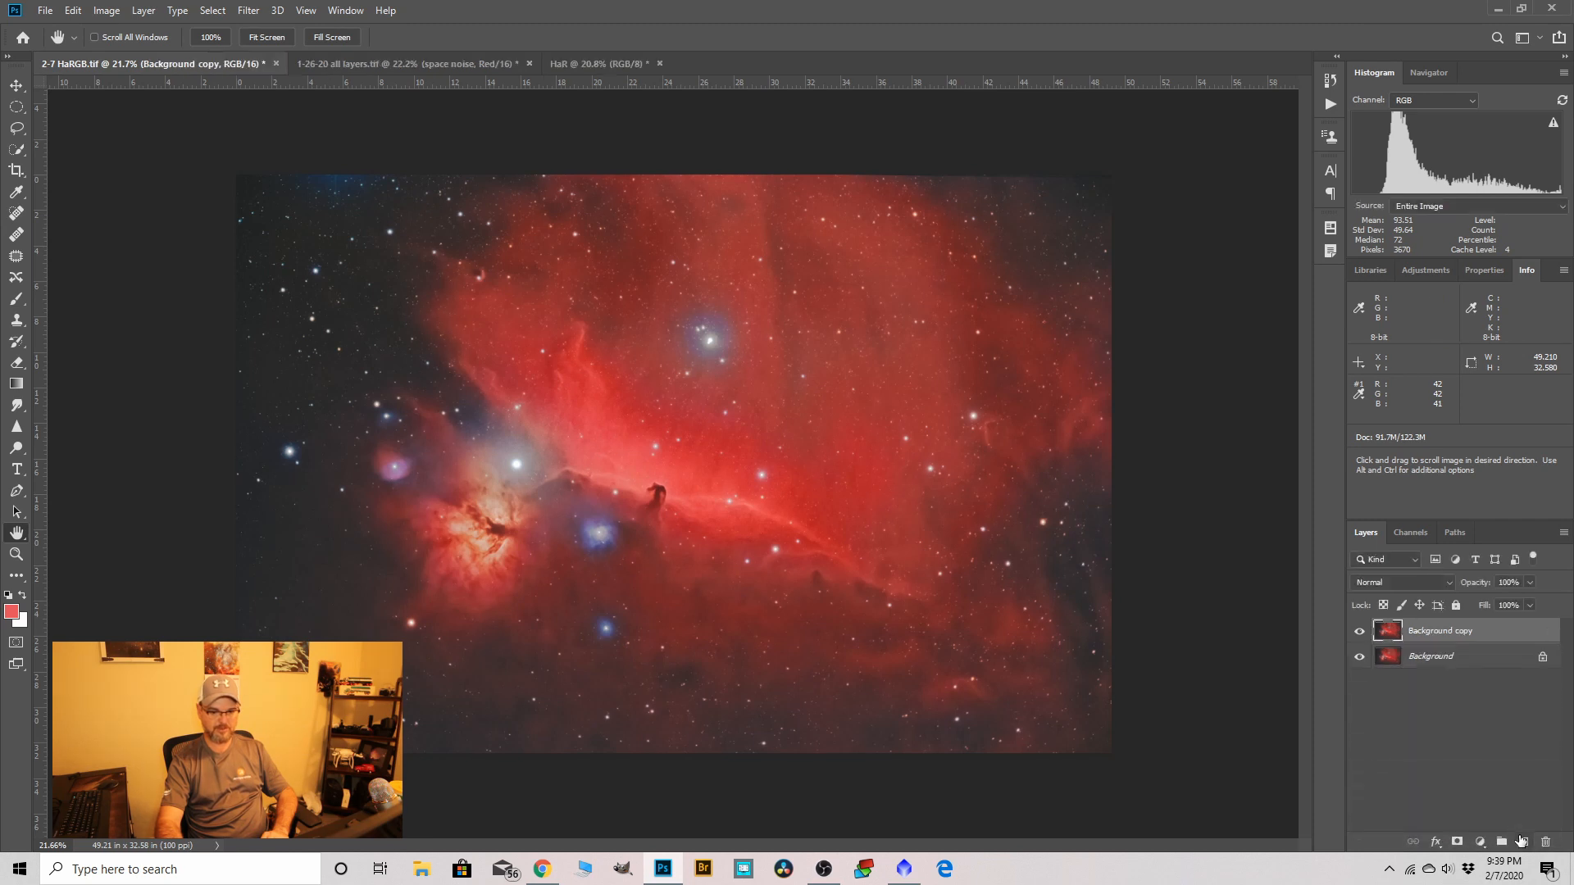
drag(1430, 634, 1522, 840)
click(1432, 657)
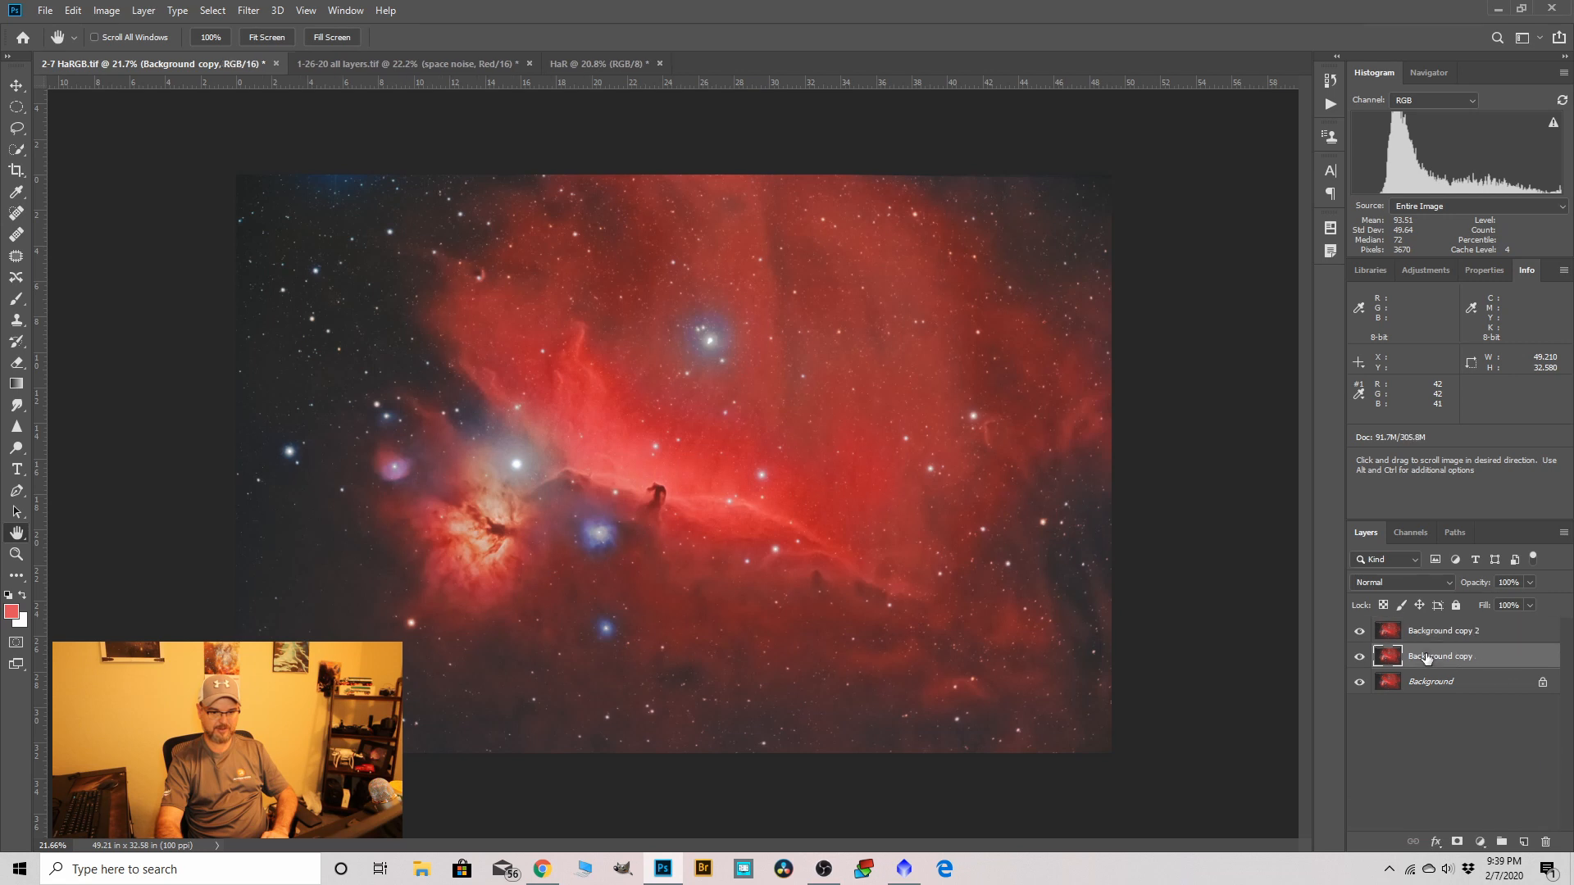
double_click(1436, 657)
text(dust)
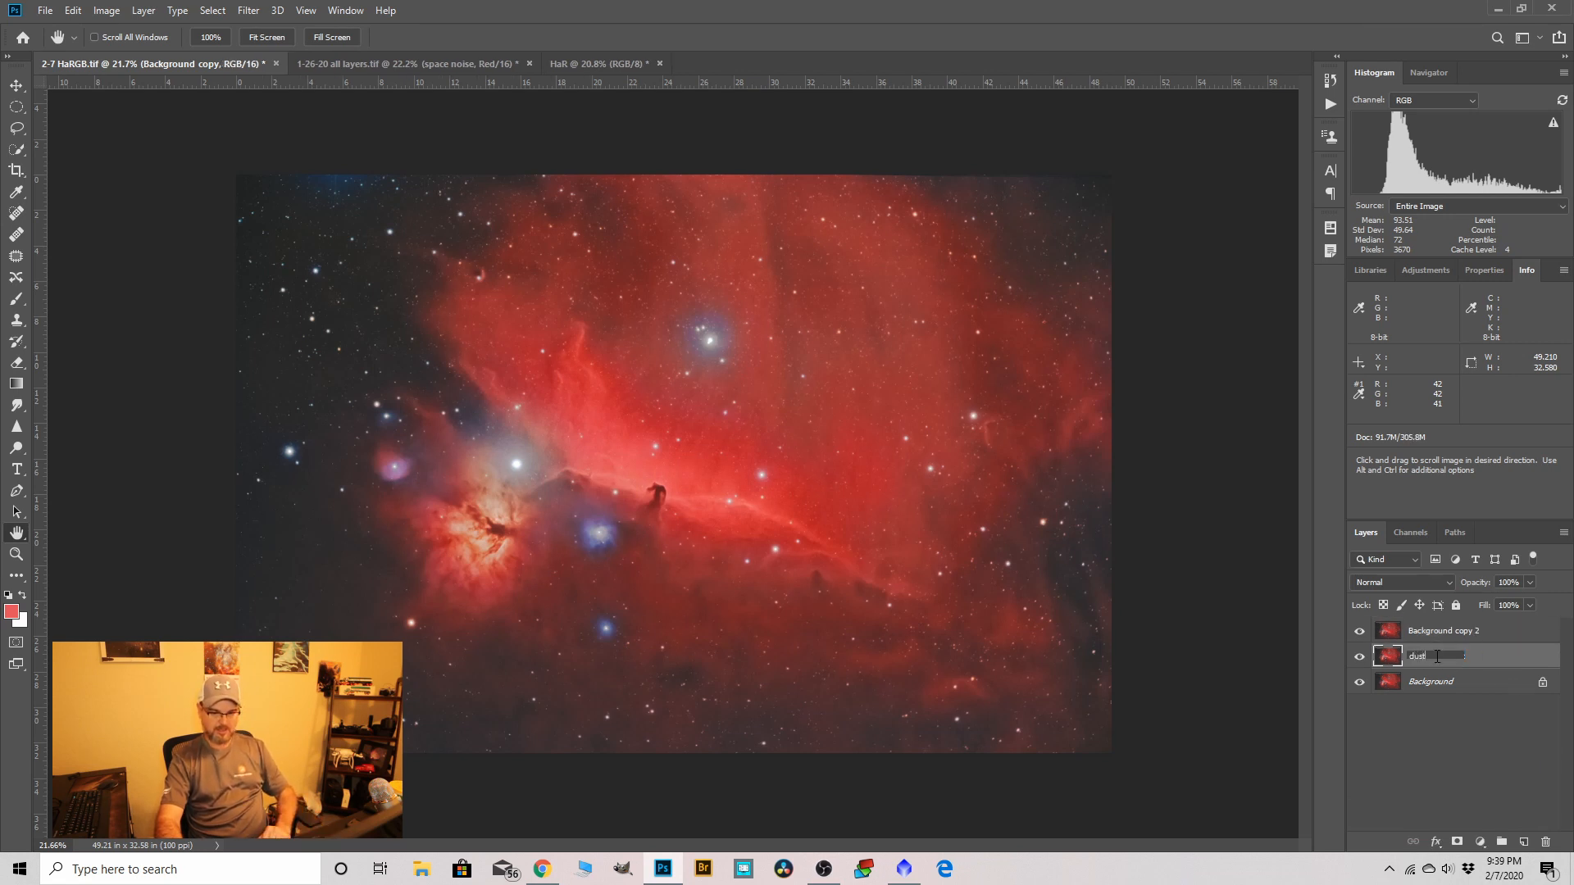
Rename the topmost layer copy as darken.
click(1432, 638)
click(1432, 636)
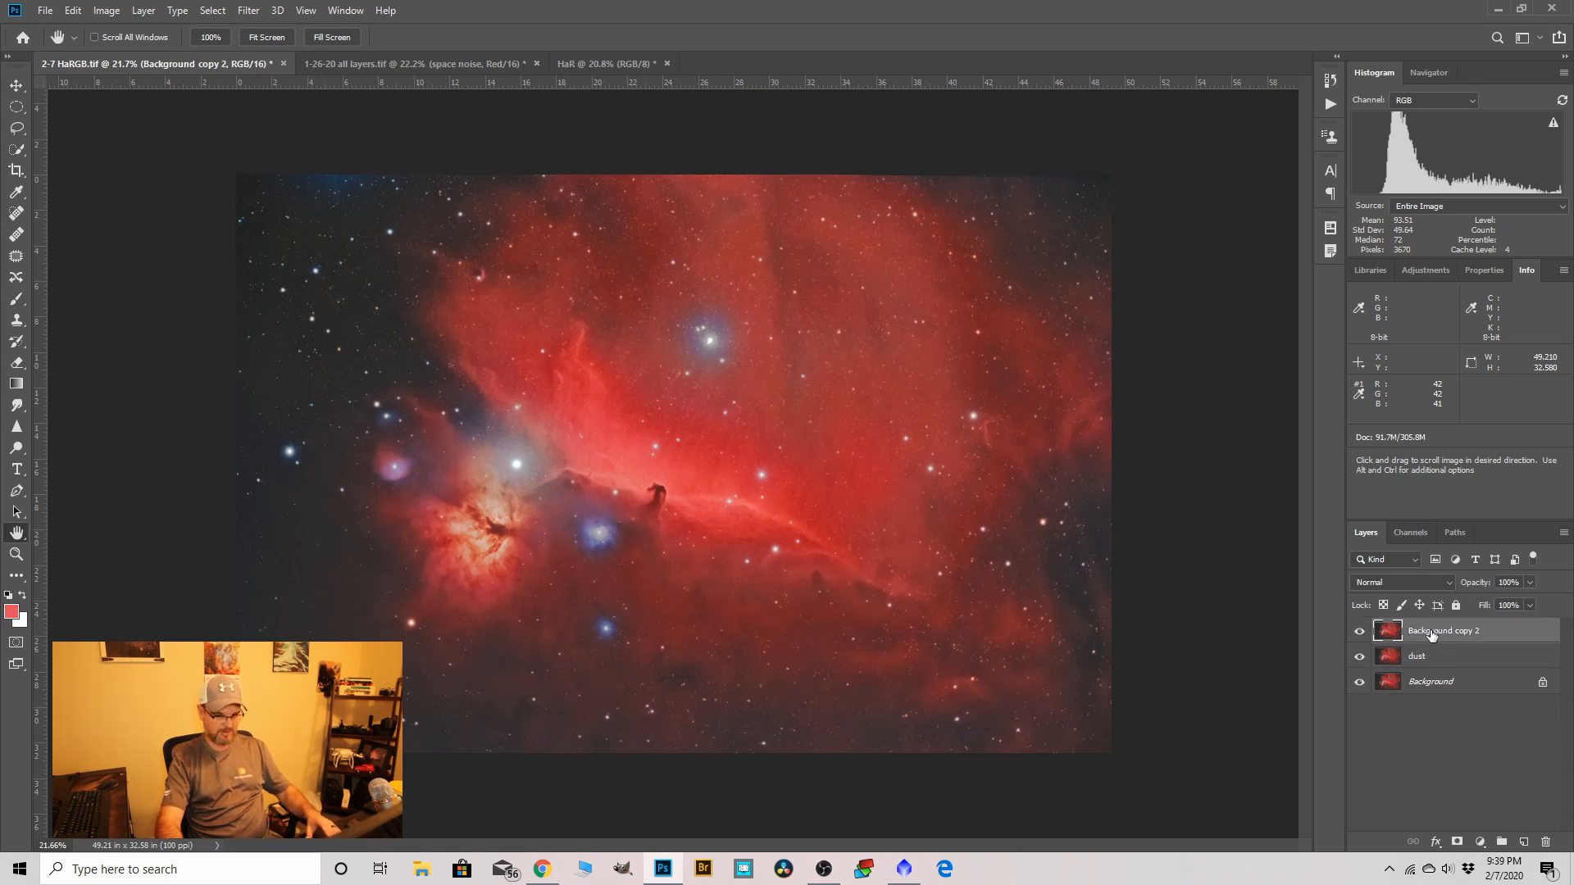
double_click(1432, 633)
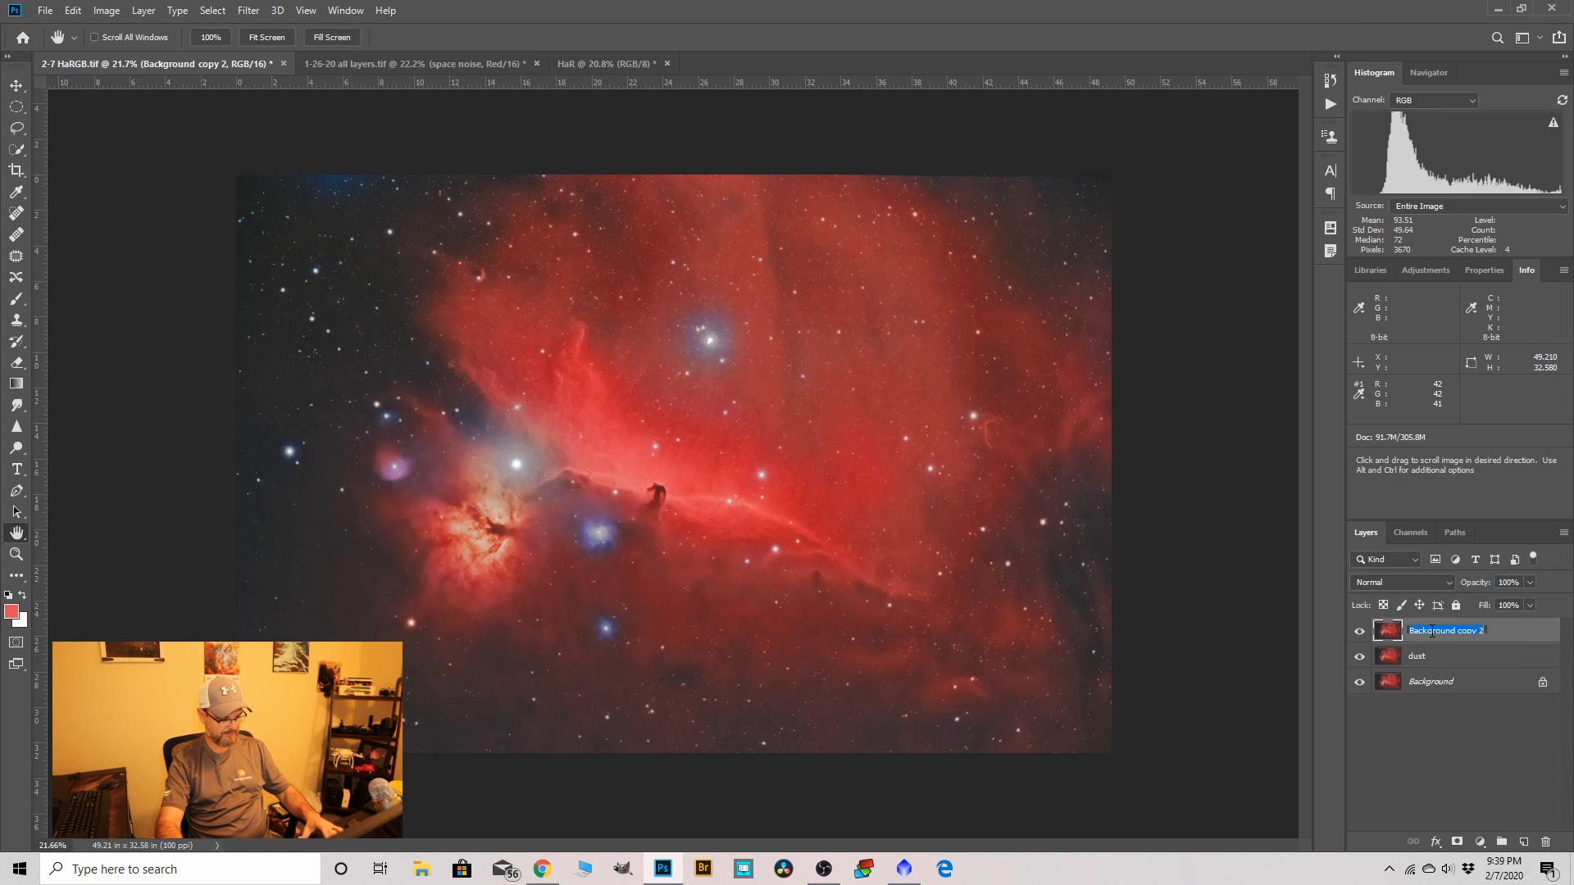
text(dark)
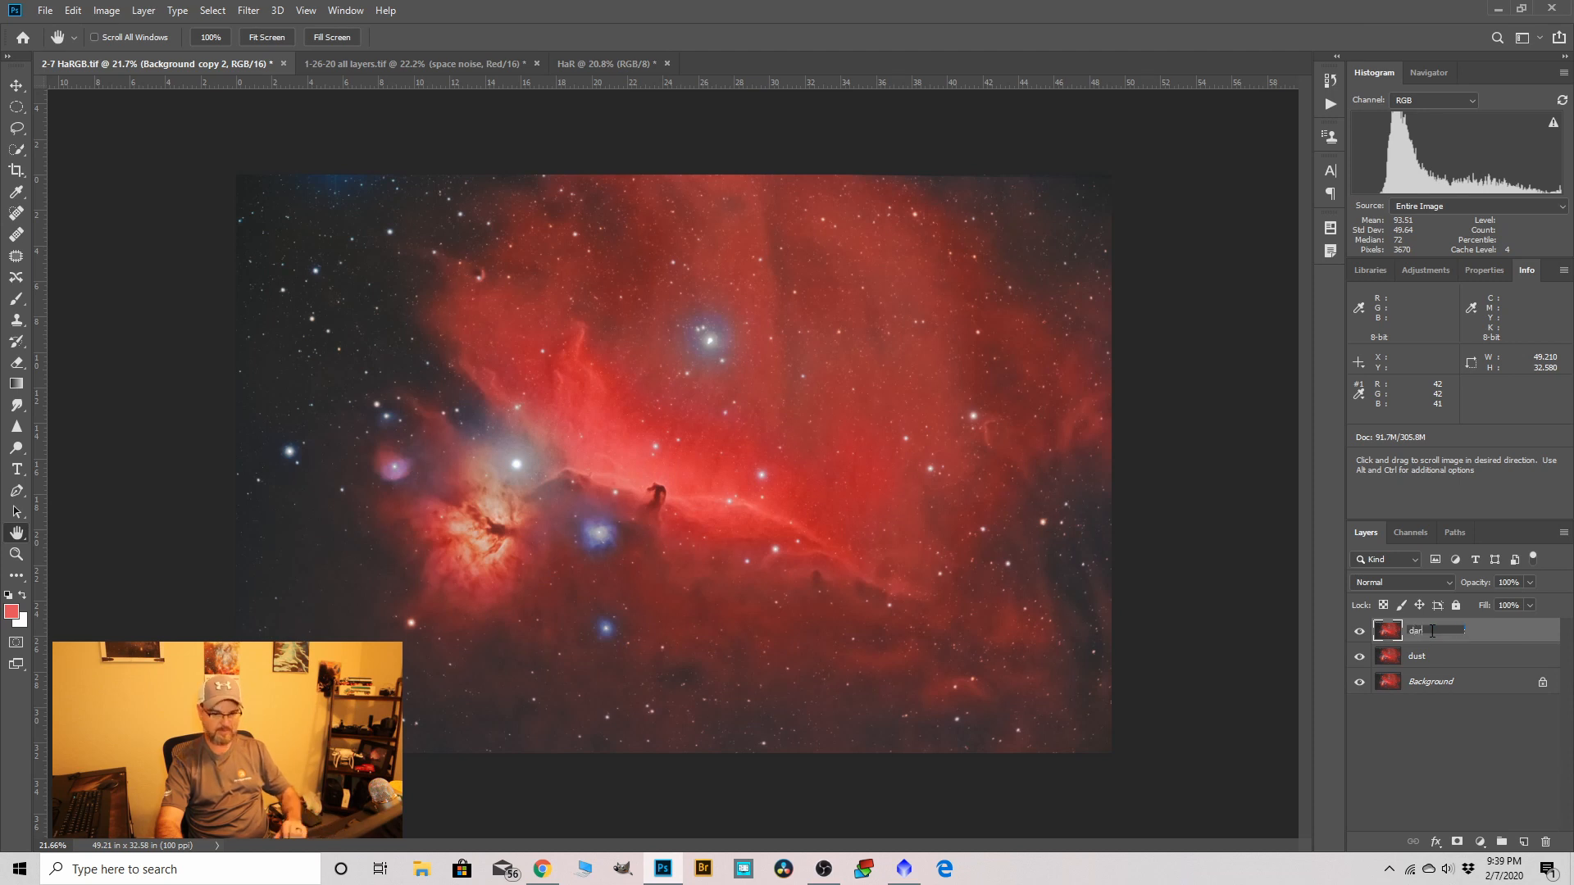
text(en)
key(Return)
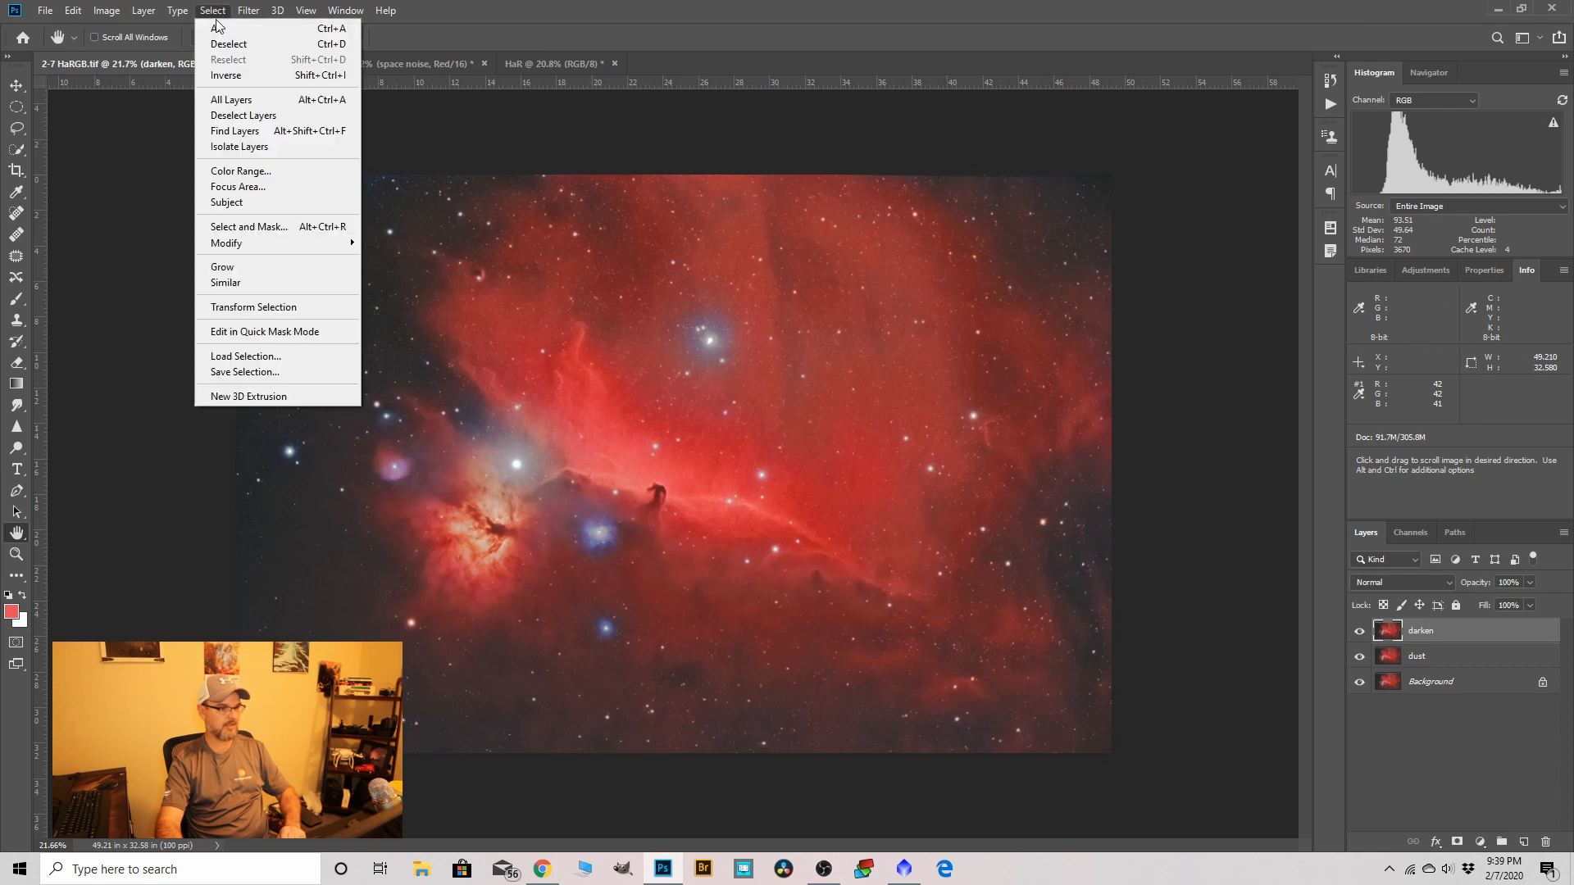
Select the bright nebula on the darken layer with Color Range, sampling the red ridge and adding samples near the Horsehead and in the Flame Nebula.
click(241, 171)
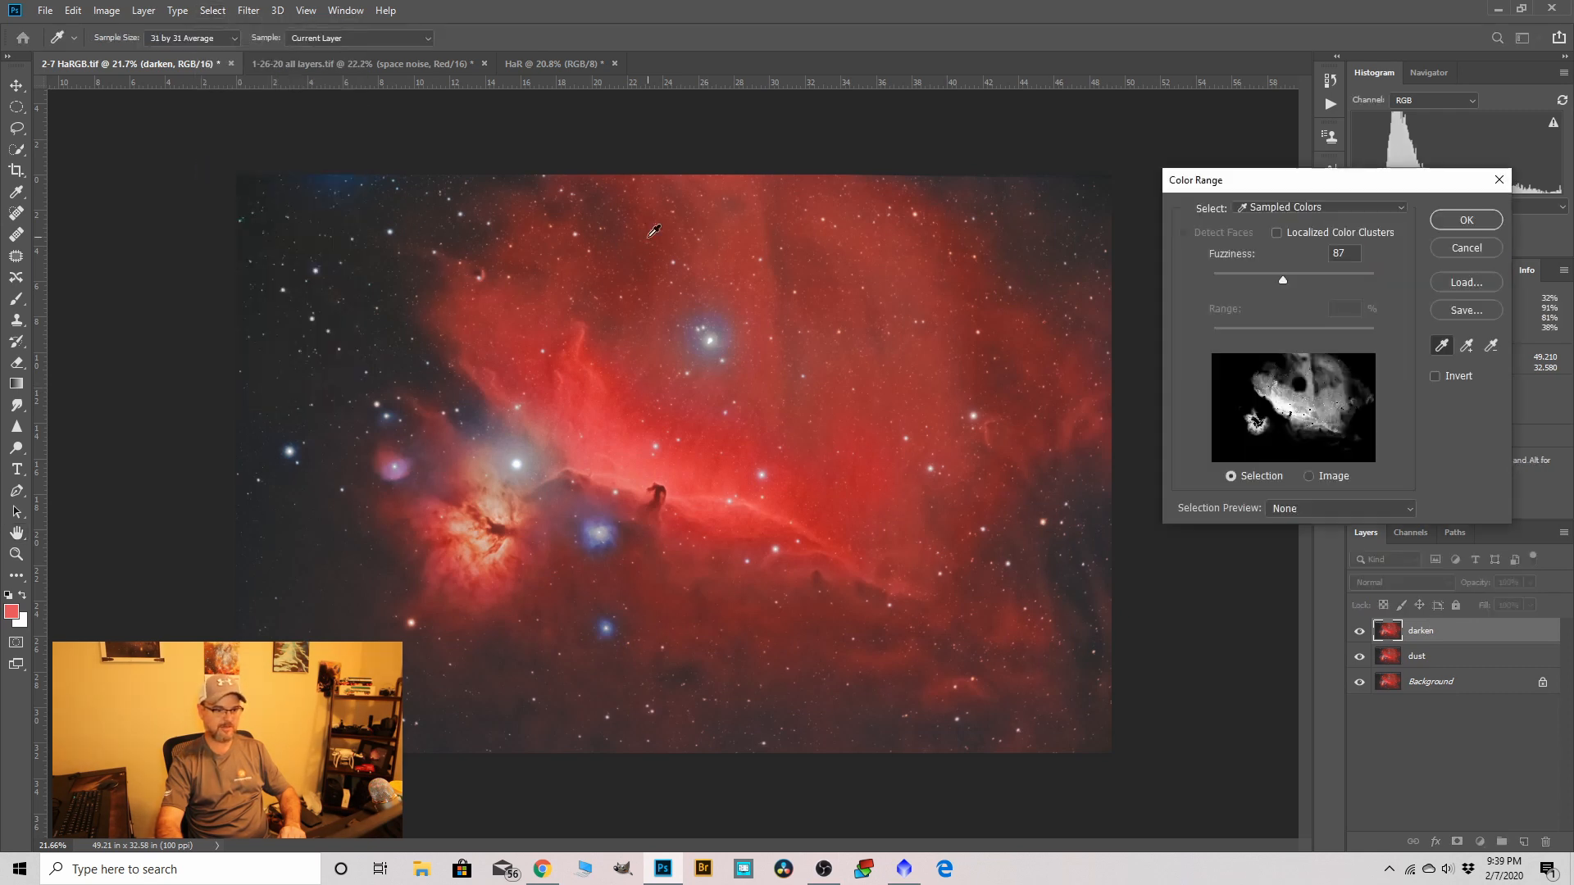
click(760, 510)
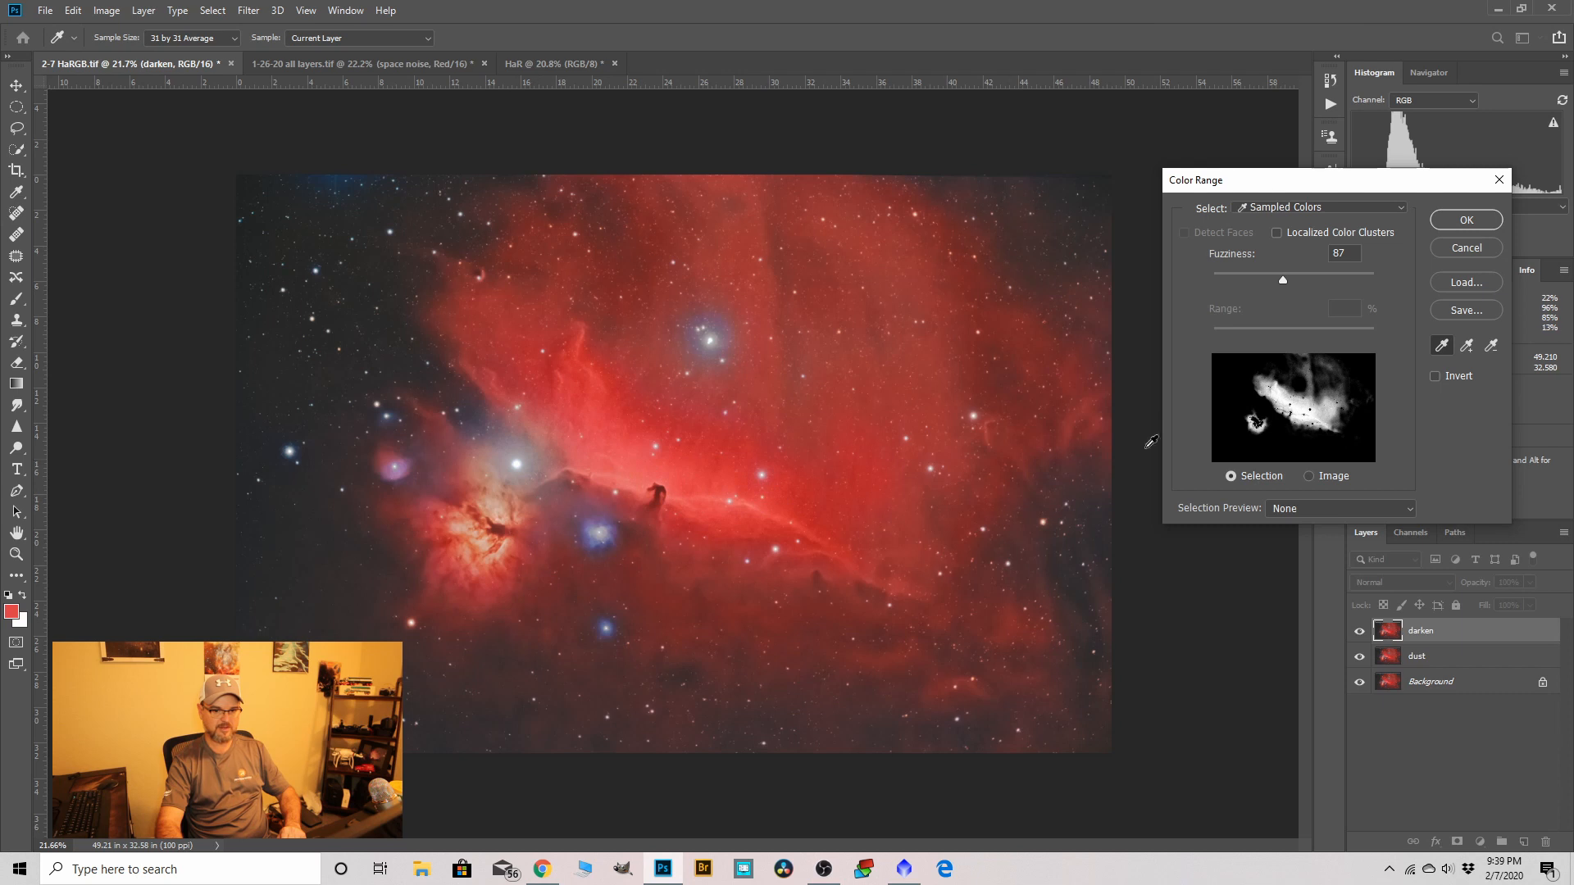
click(1467, 345)
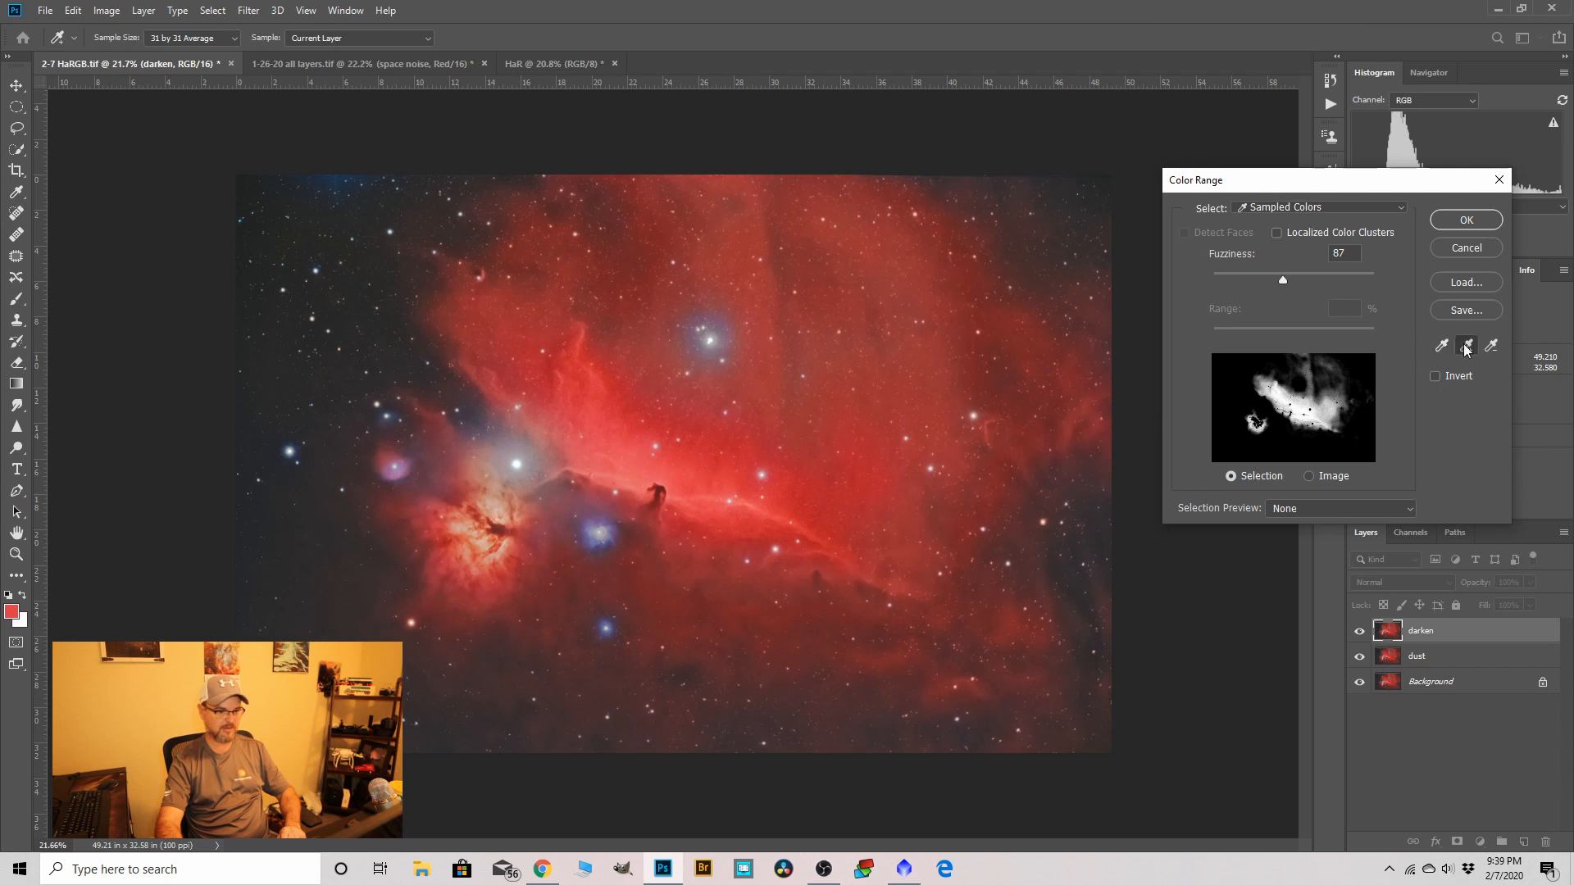
click(626, 463)
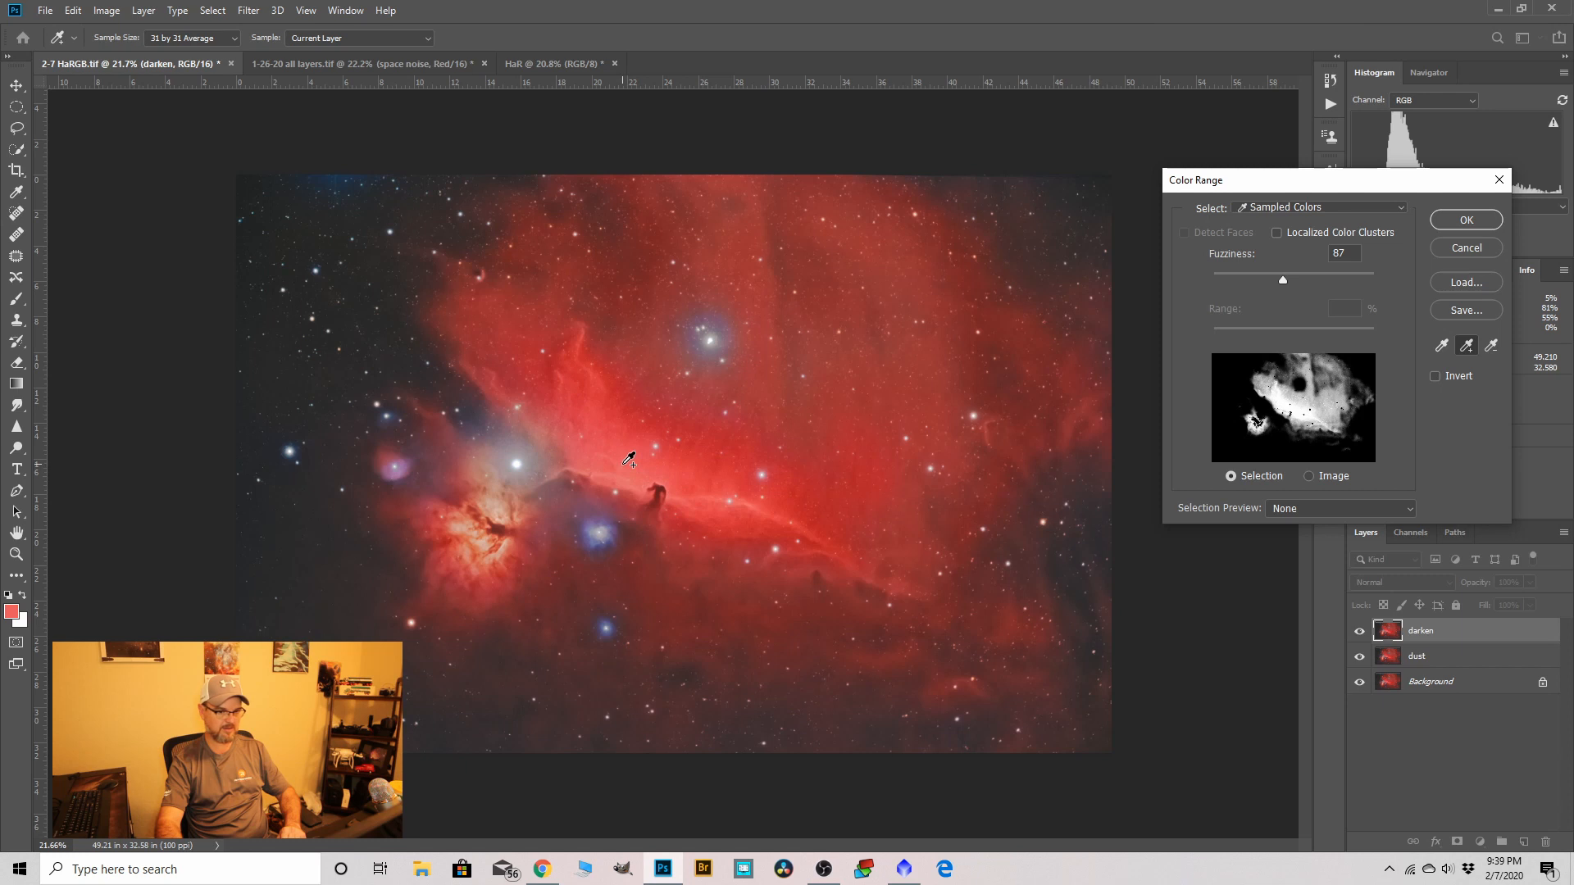
click(506, 510)
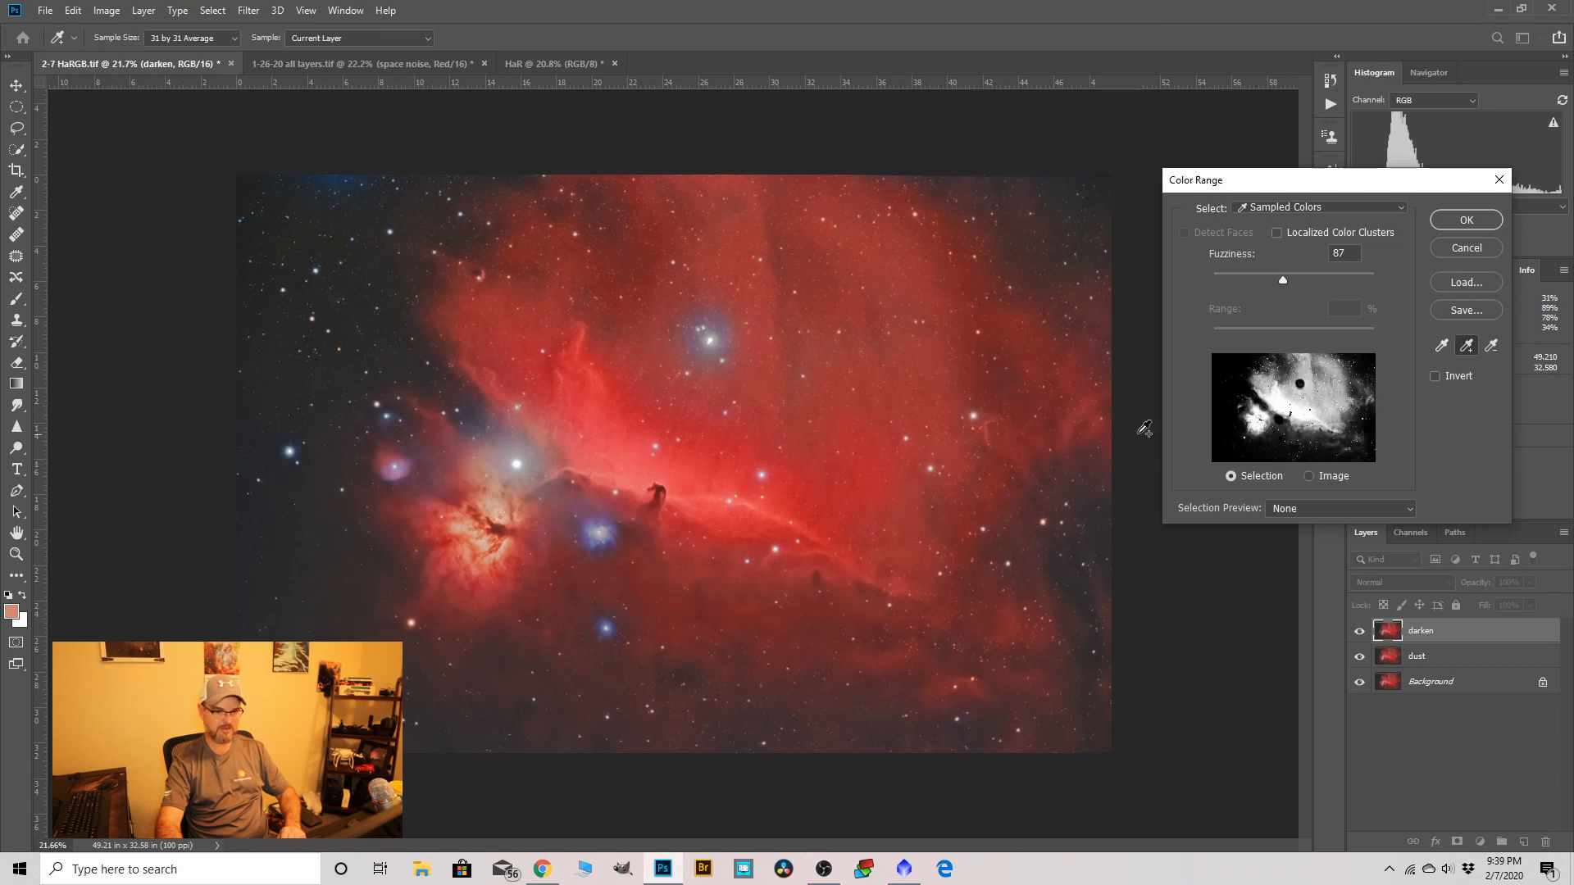
click(1465, 222)
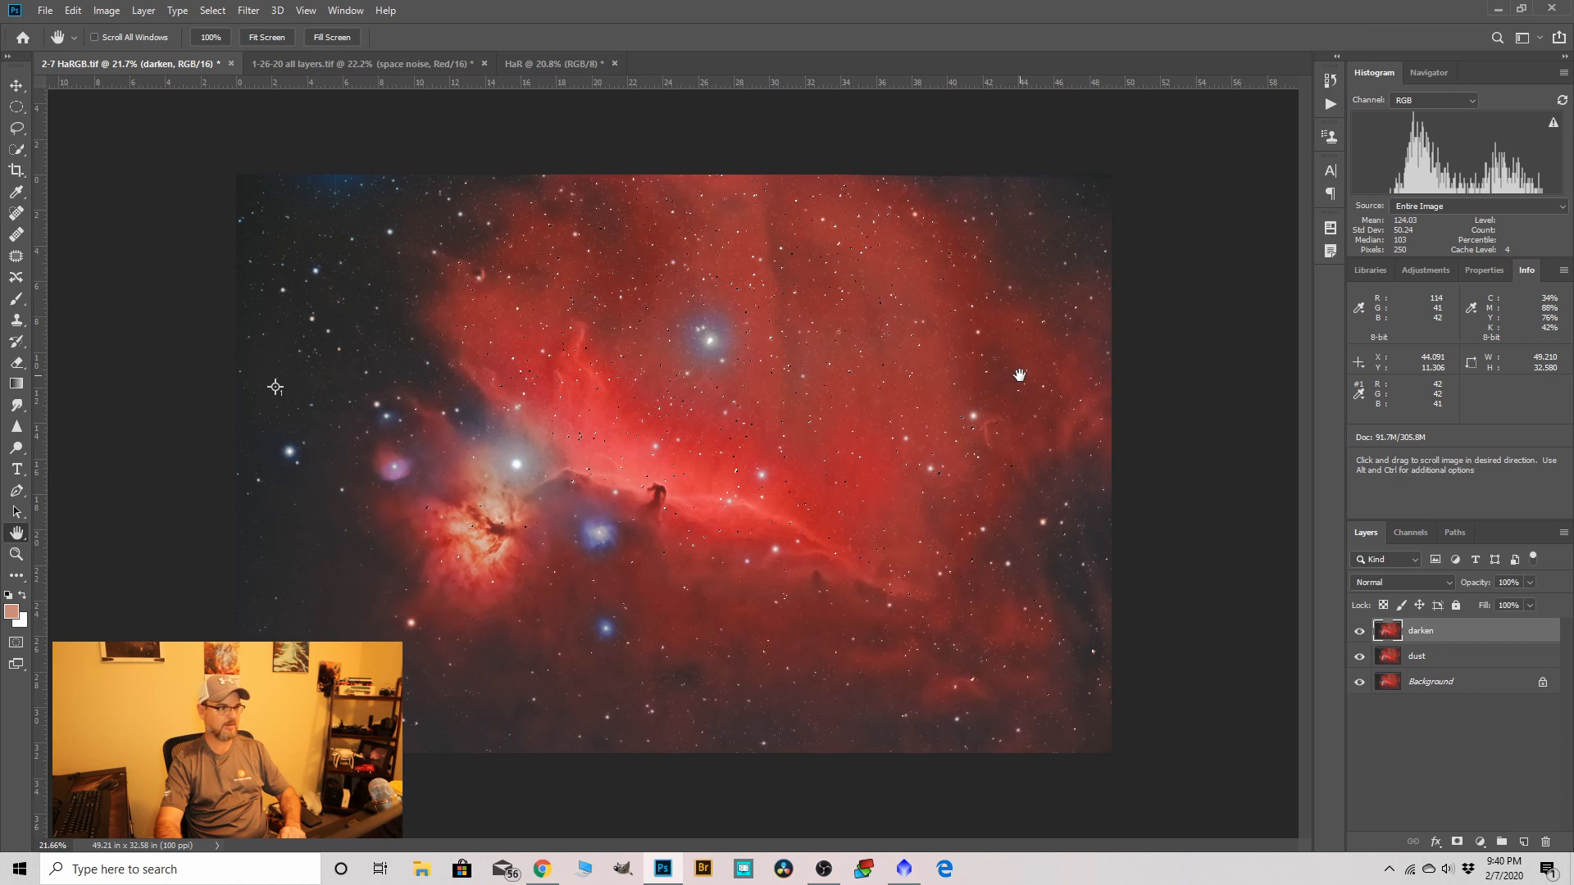
Clear the current selection and select the bright nebula areas again with the same Color Range samples.
click(212, 10)
click(220, 45)
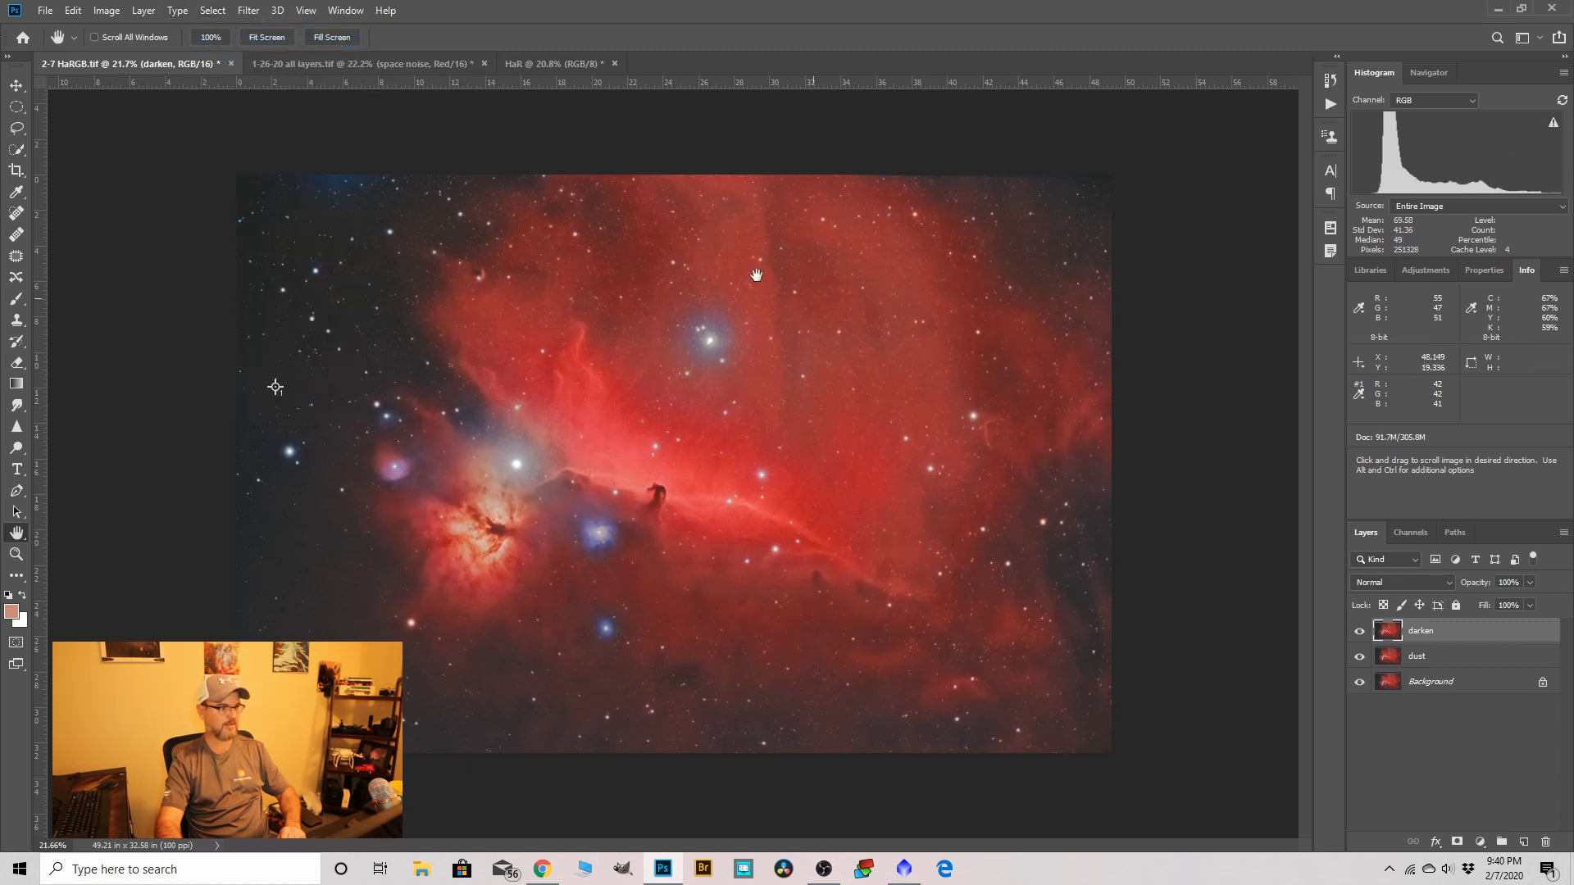
click(214, 11)
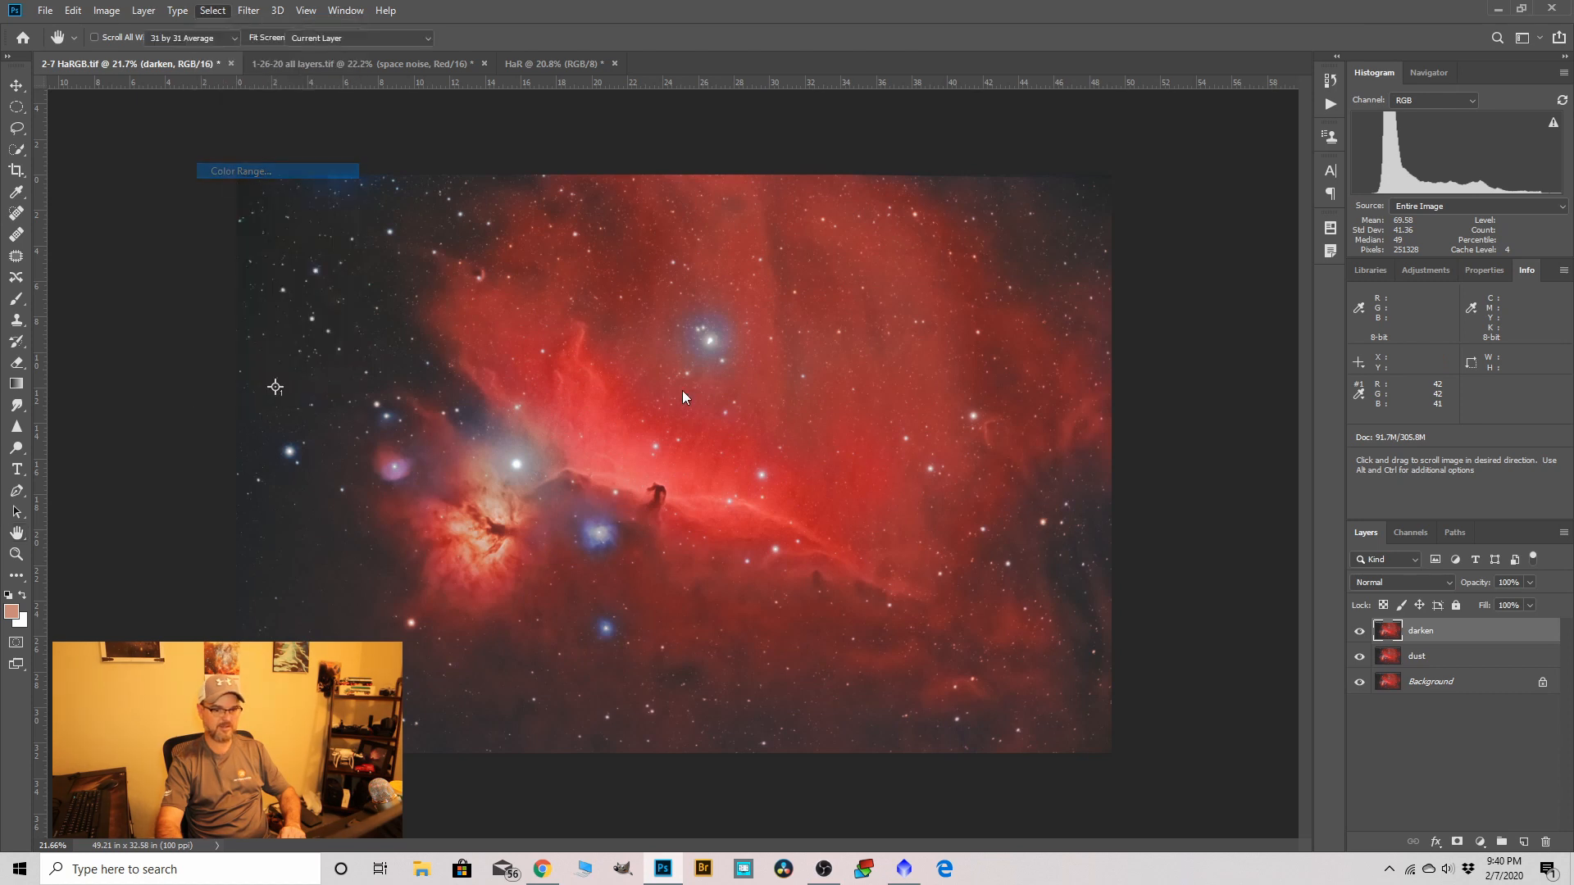
click(240, 170)
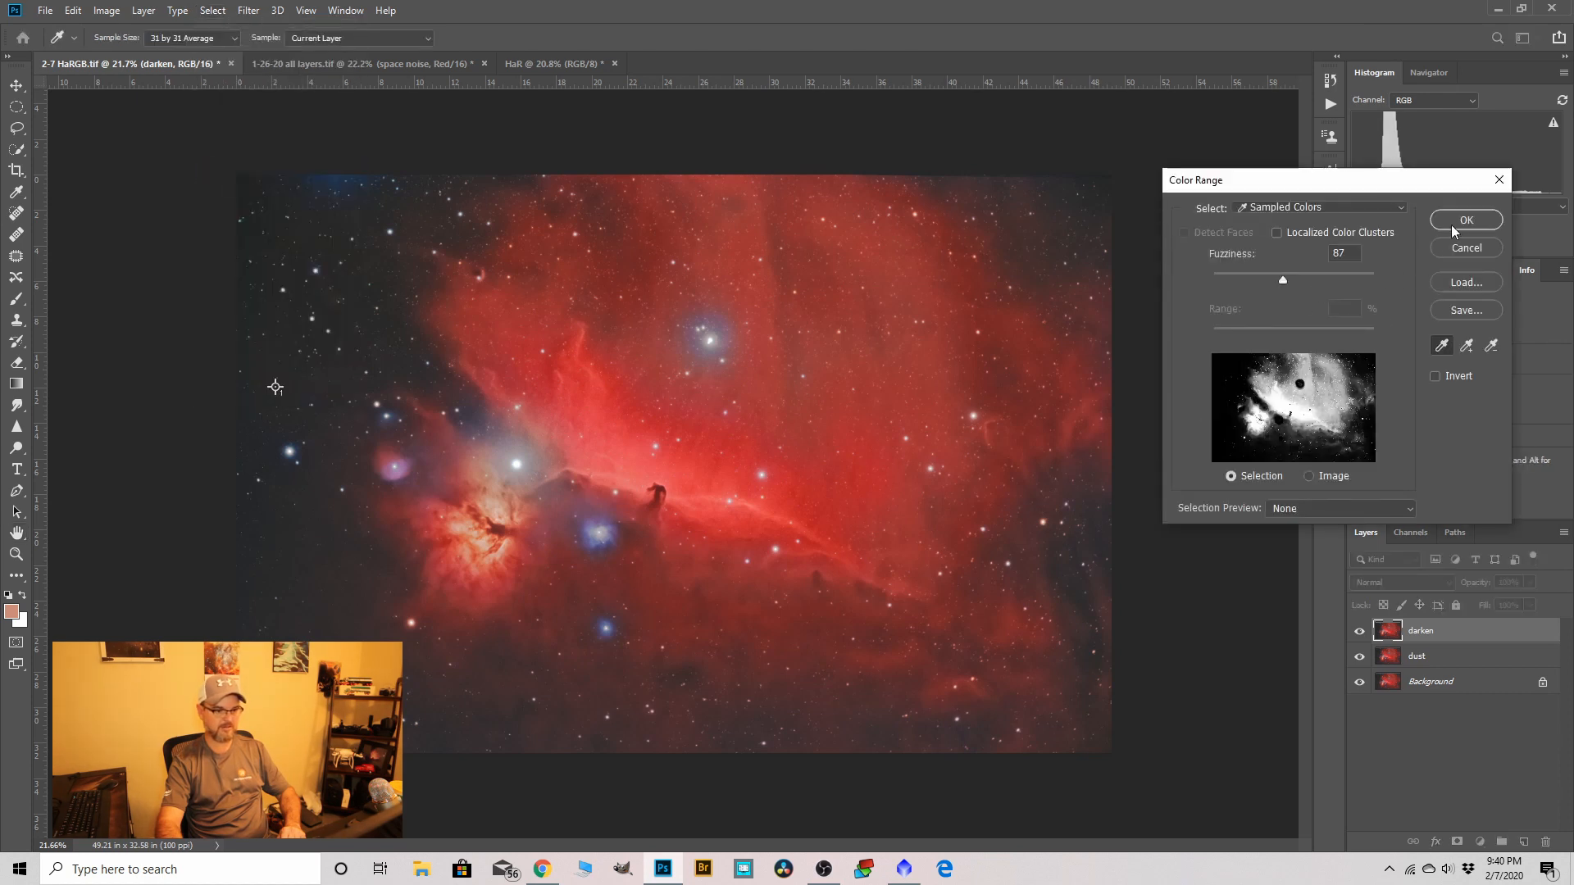
click(1454, 220)
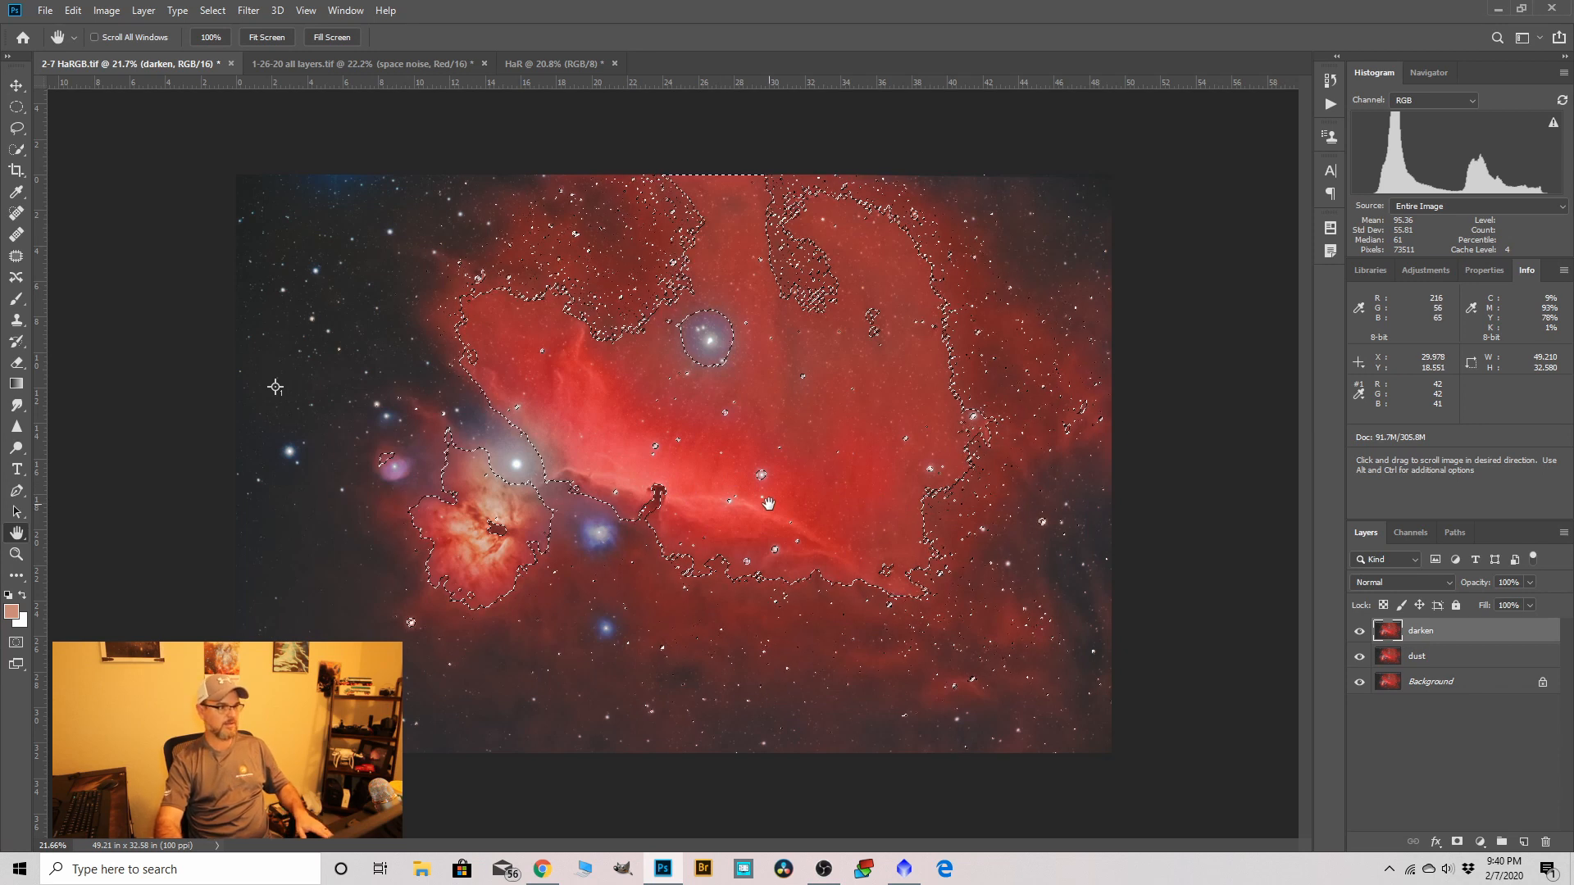
Feather the nebula selection by 97.3 px with Select and Mask and copy the selected area to a new layer.
click(212, 11)
click(246, 233)
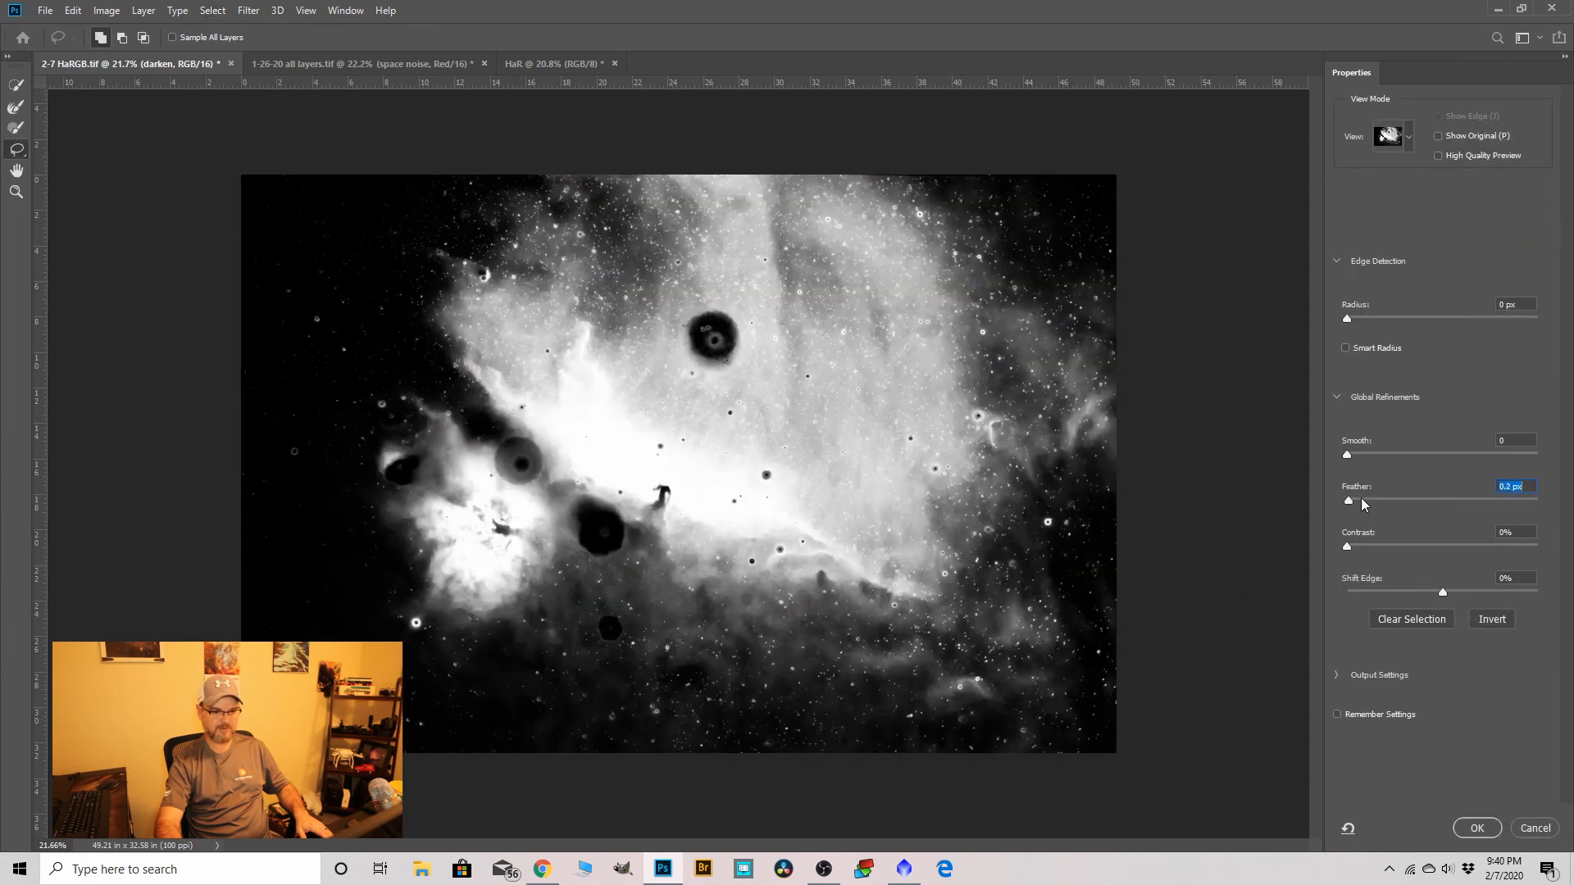
drag(1414, 505, 1468, 509)
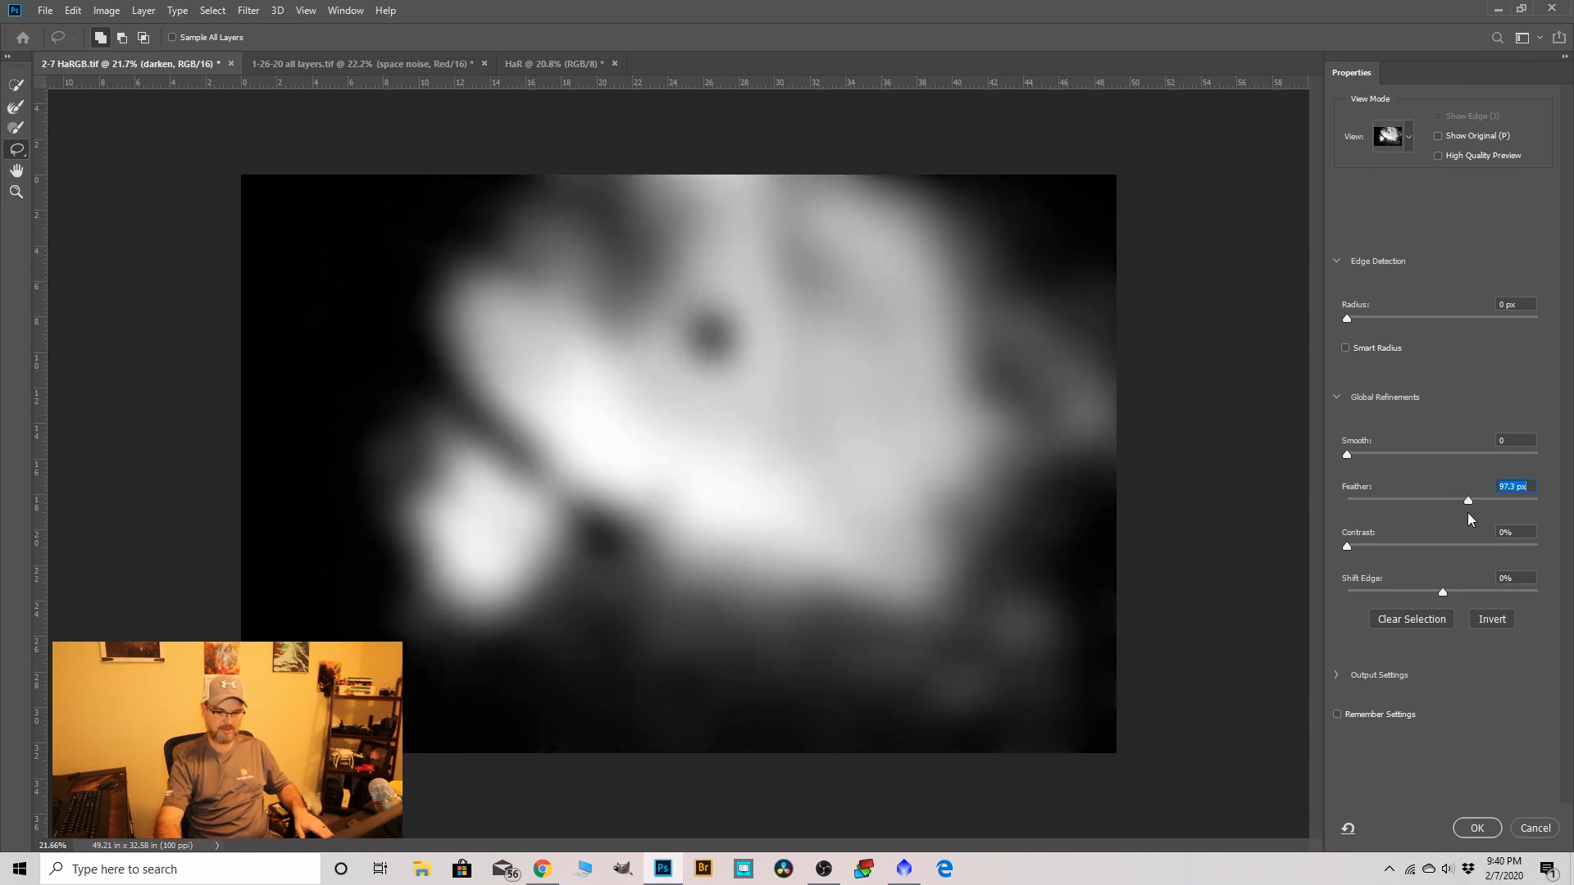
click(1476, 828)
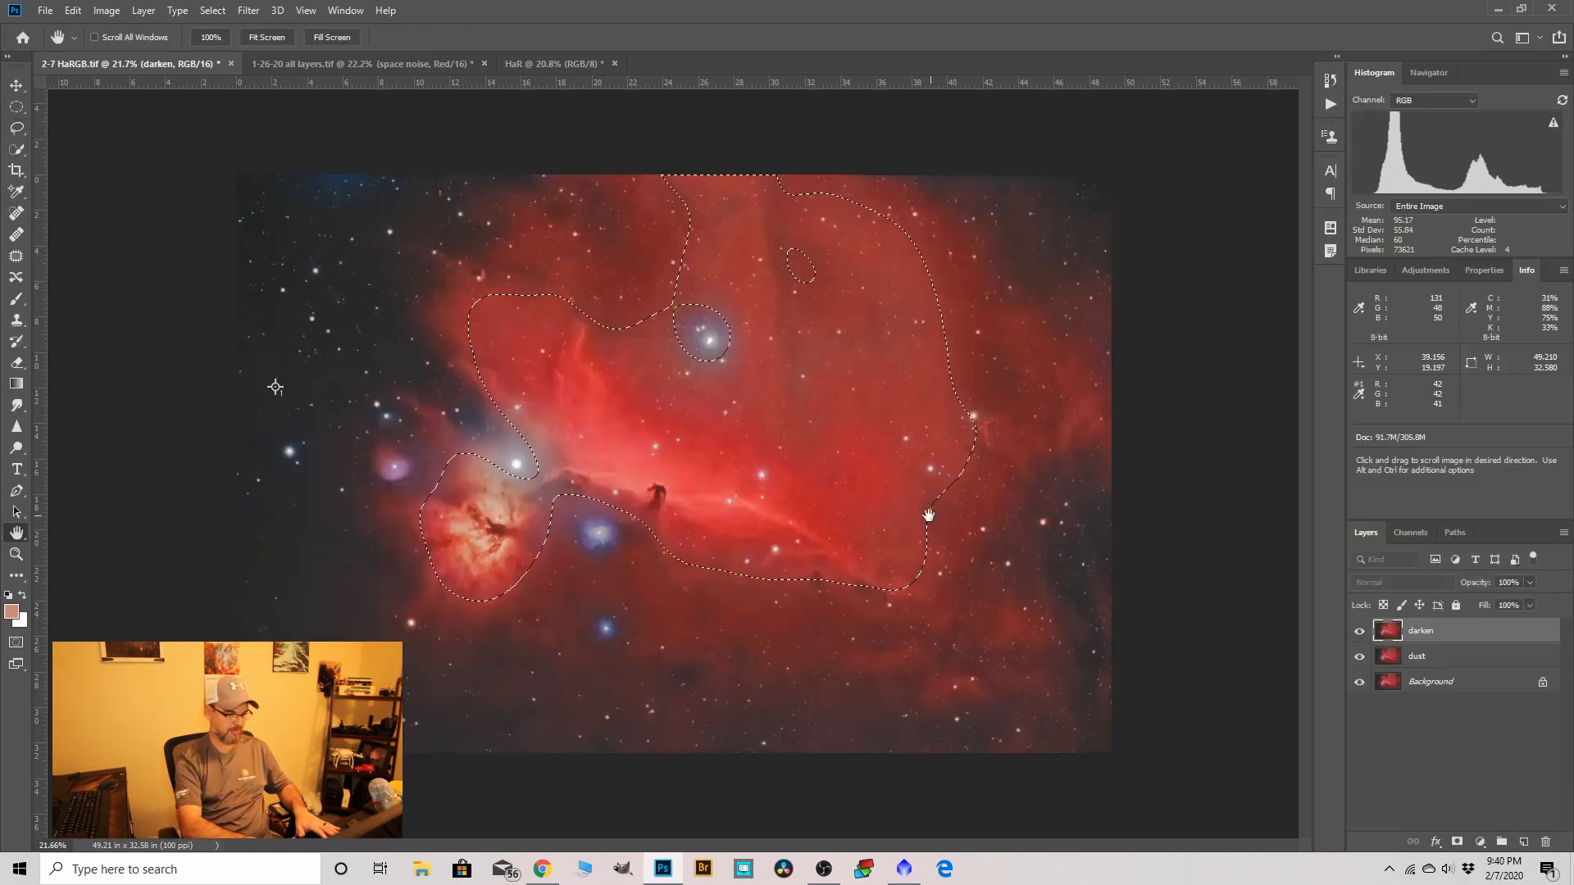
key(ctrl+j)
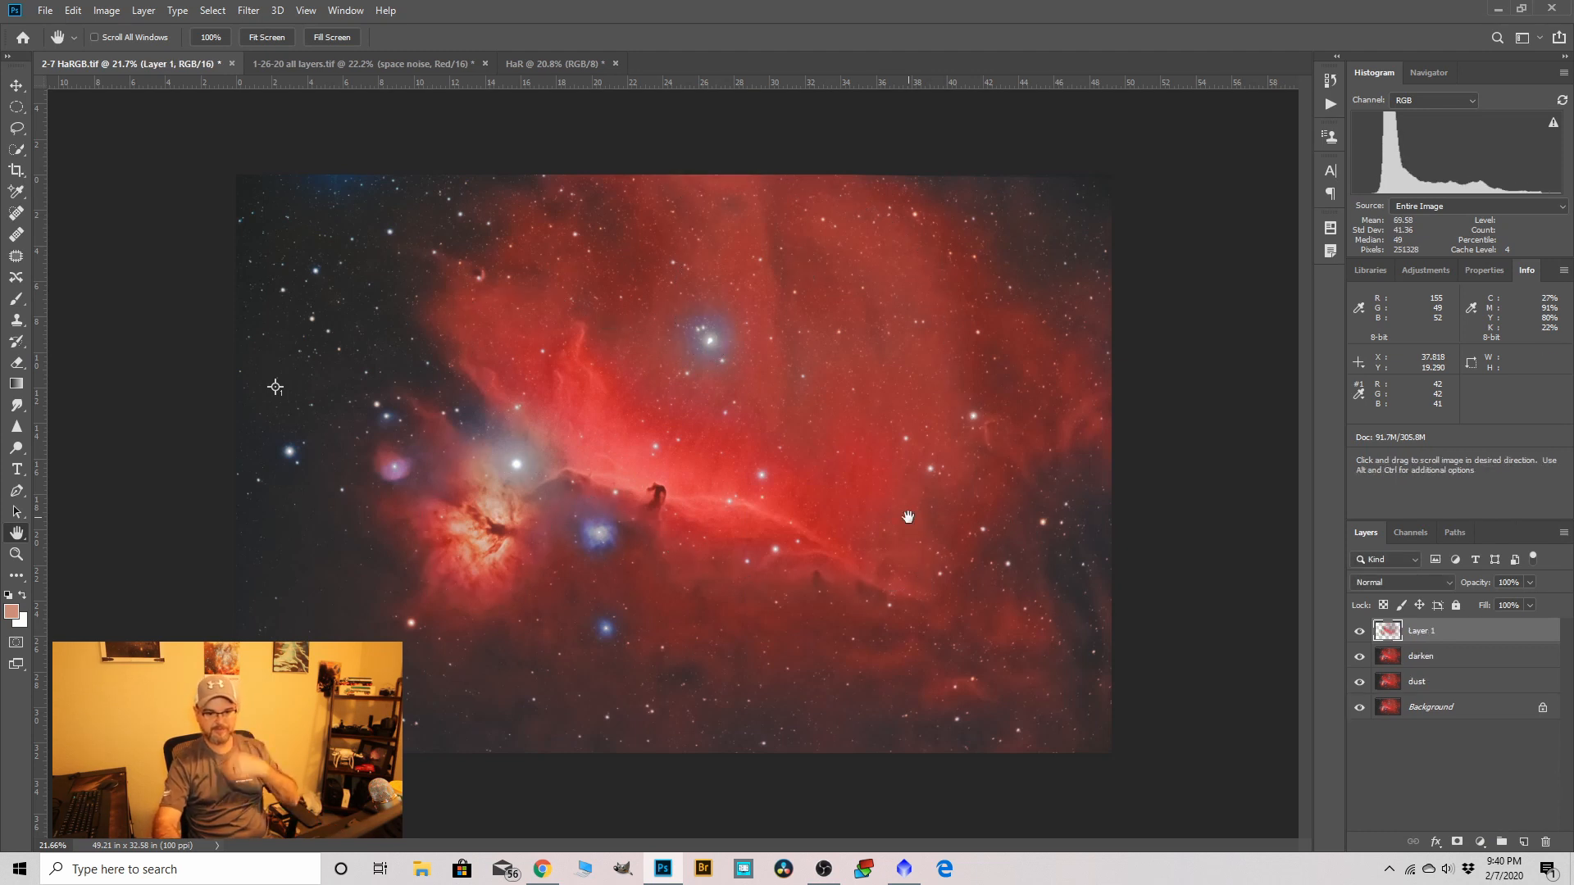
Hide Layer 1 and the darken layer, and apply Dust & Scratches to the dust layer with radius 5 and threshold 0.
click(1360, 631)
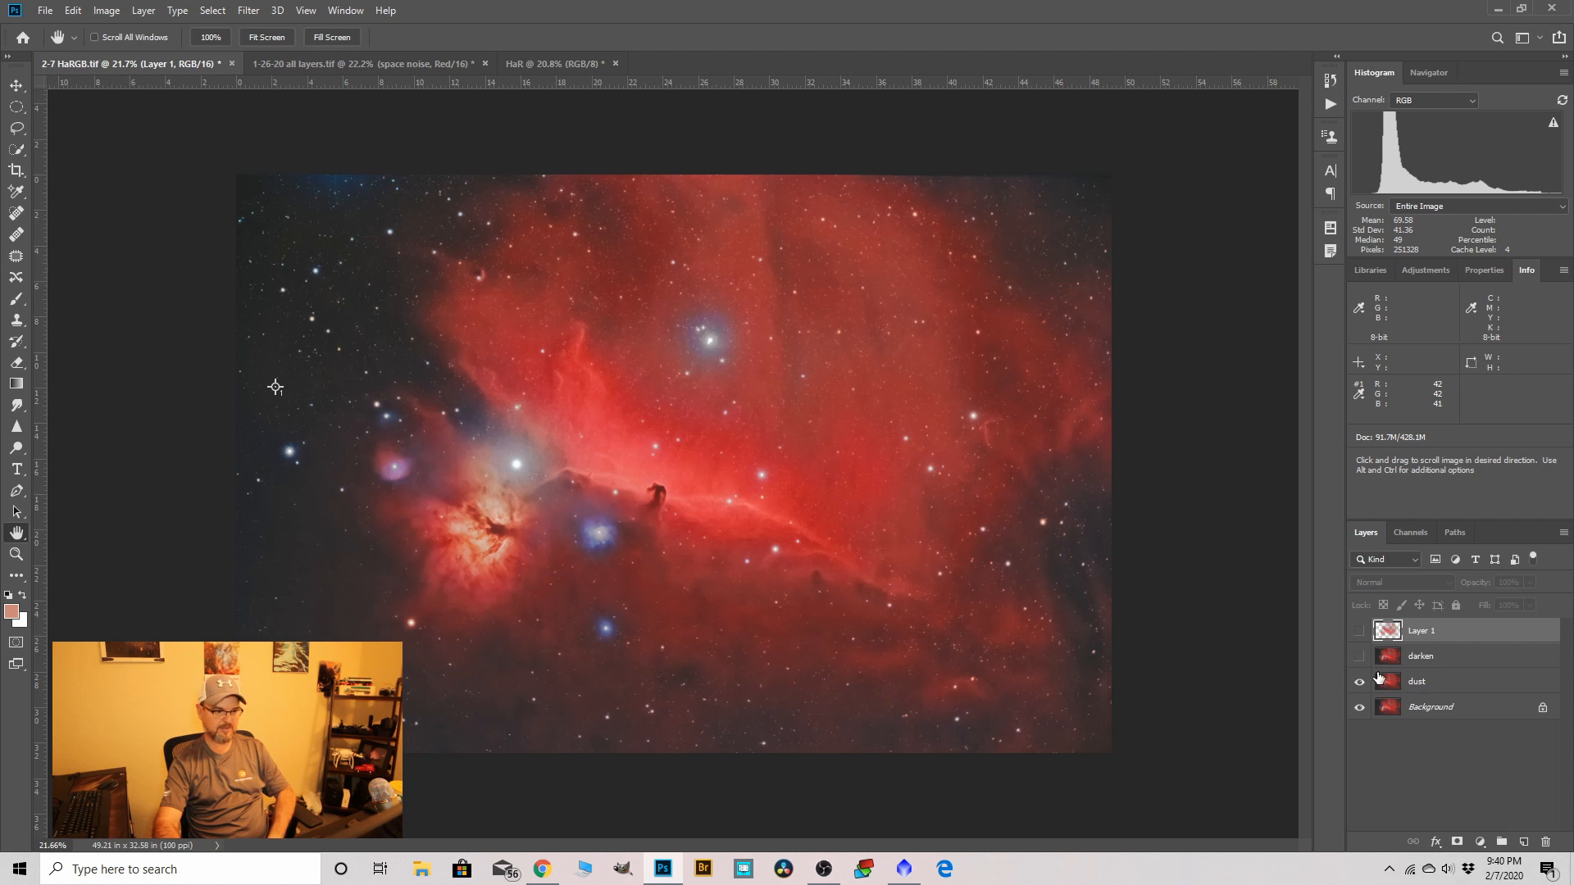
click(1418, 681)
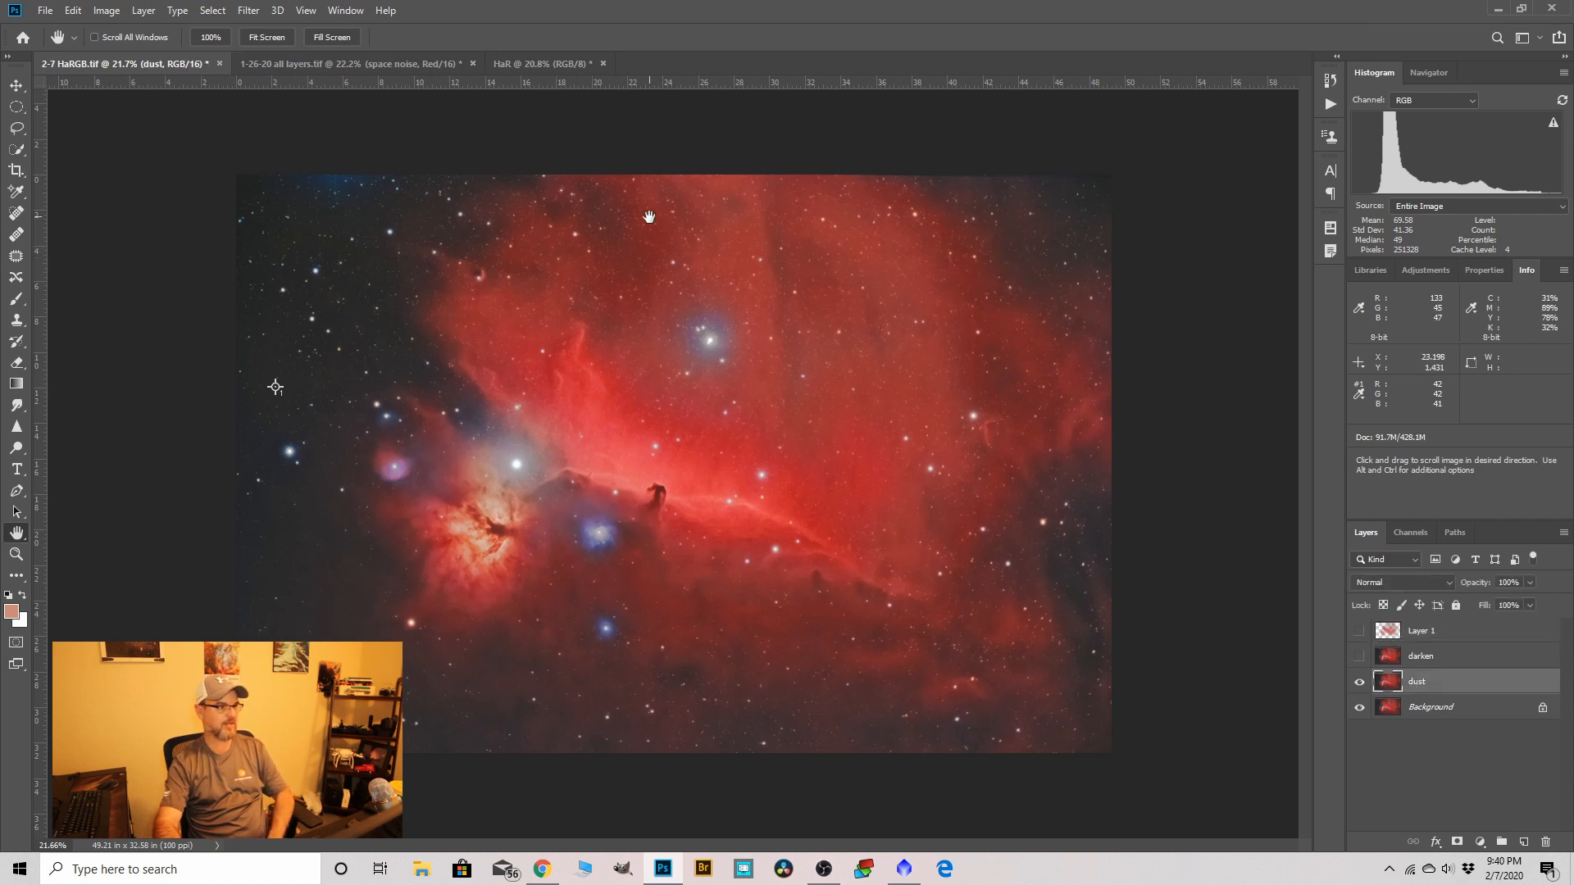
click(250, 18)
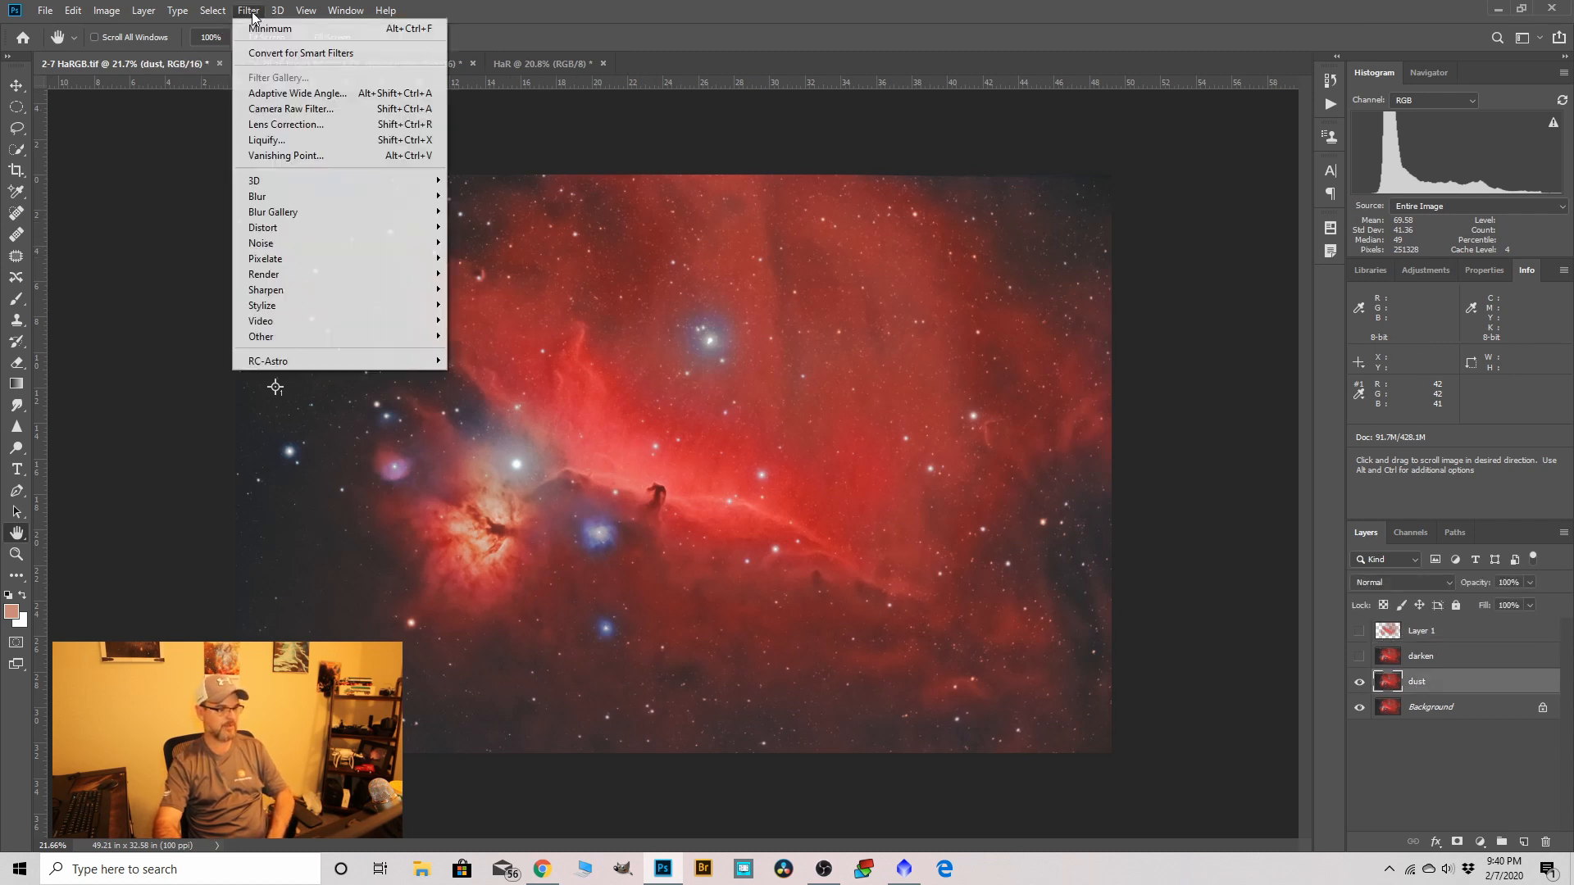
mouse_move(287, 244)
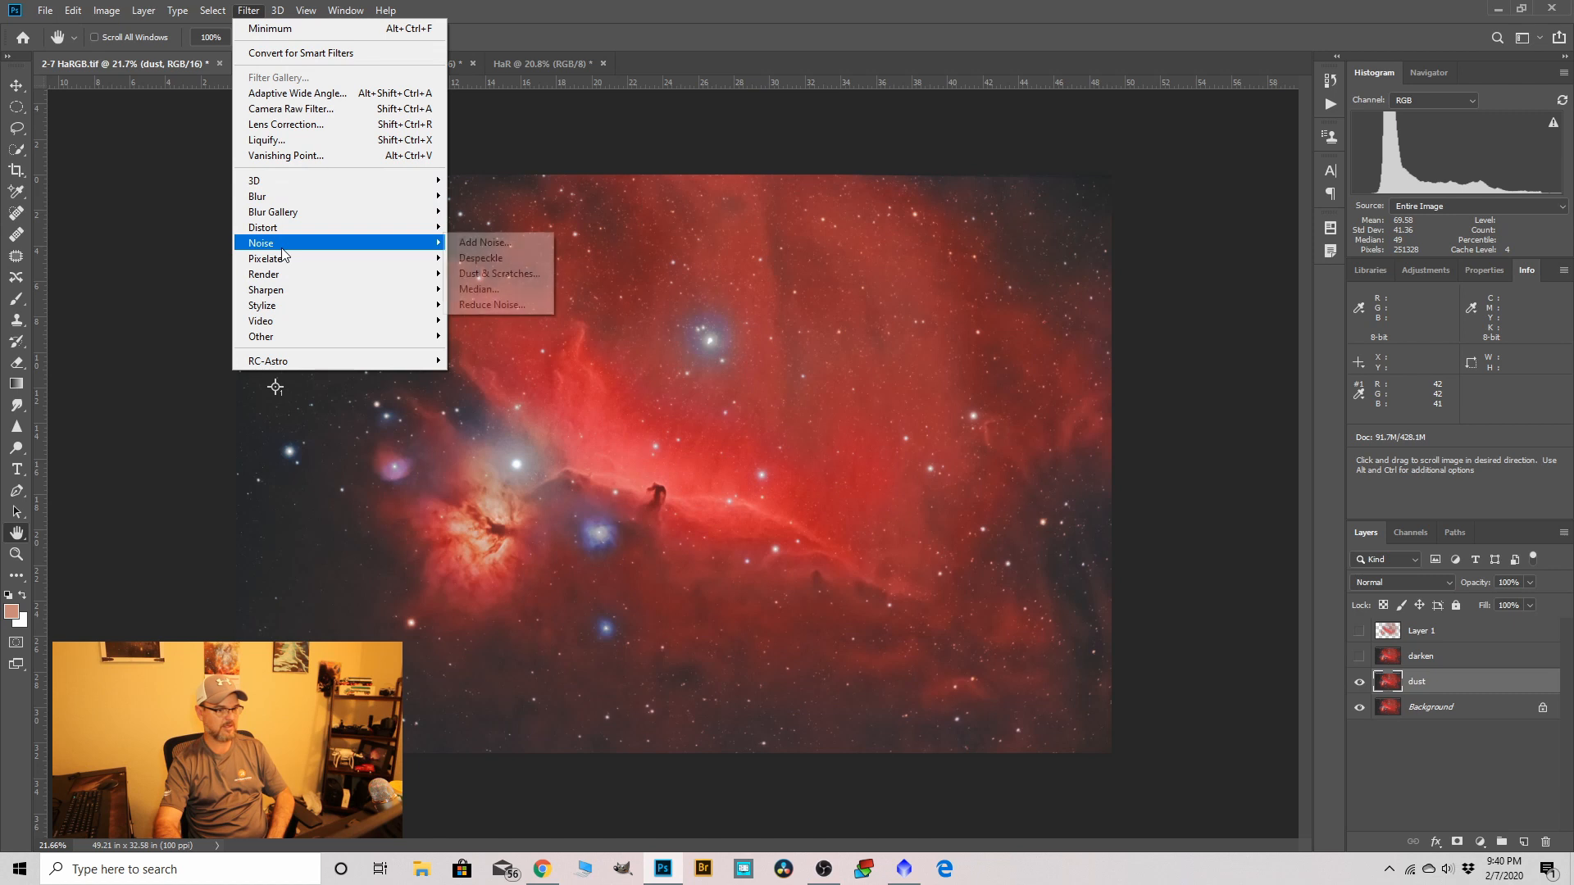
click(489, 274)
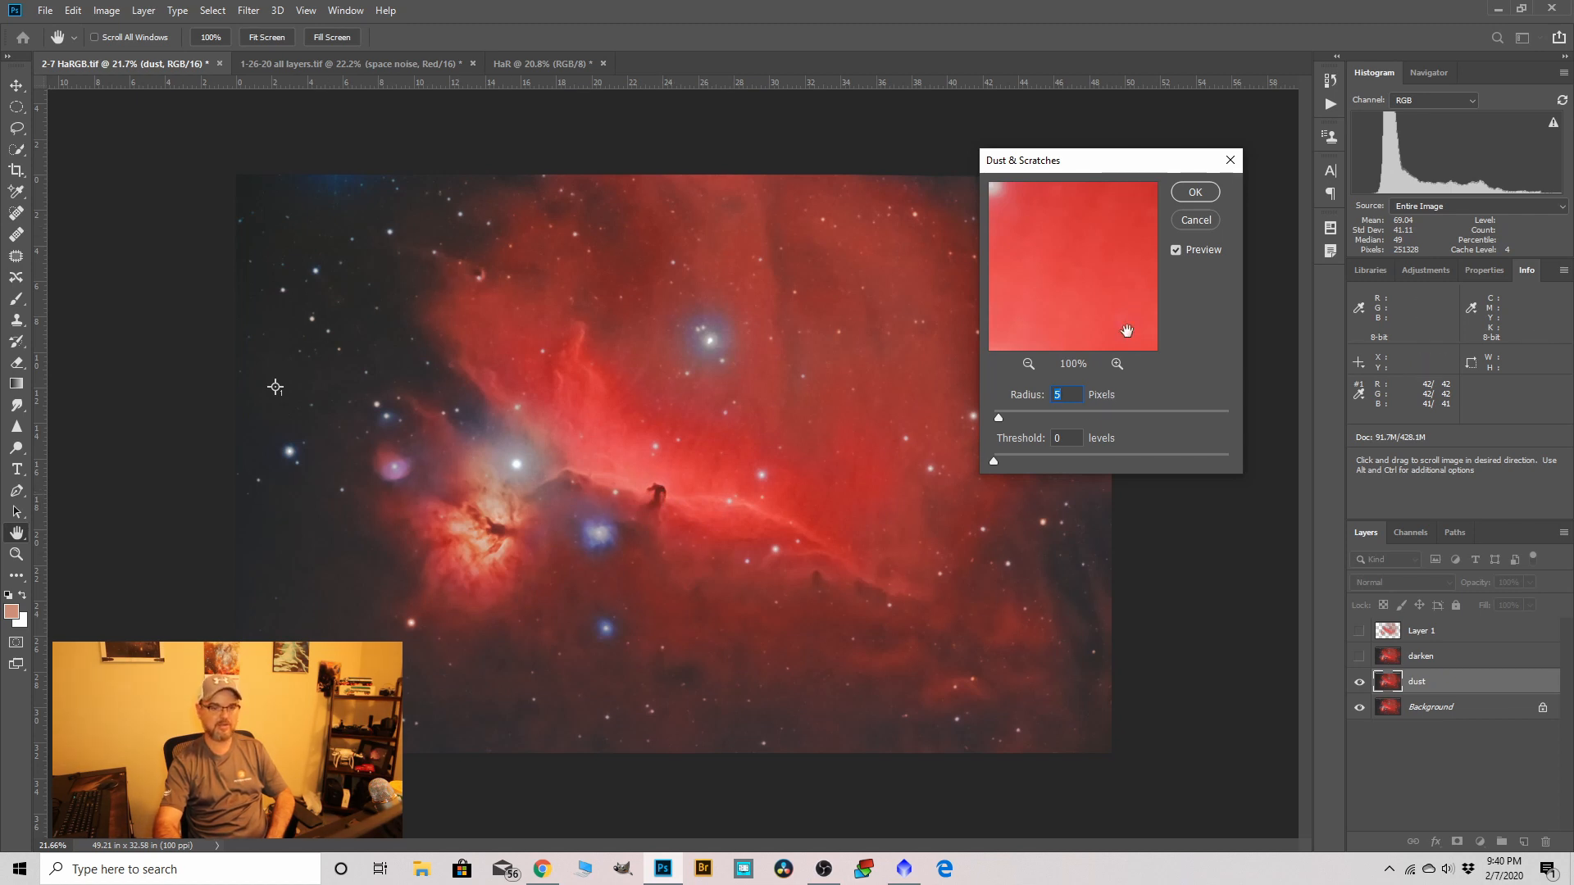
click(1196, 195)
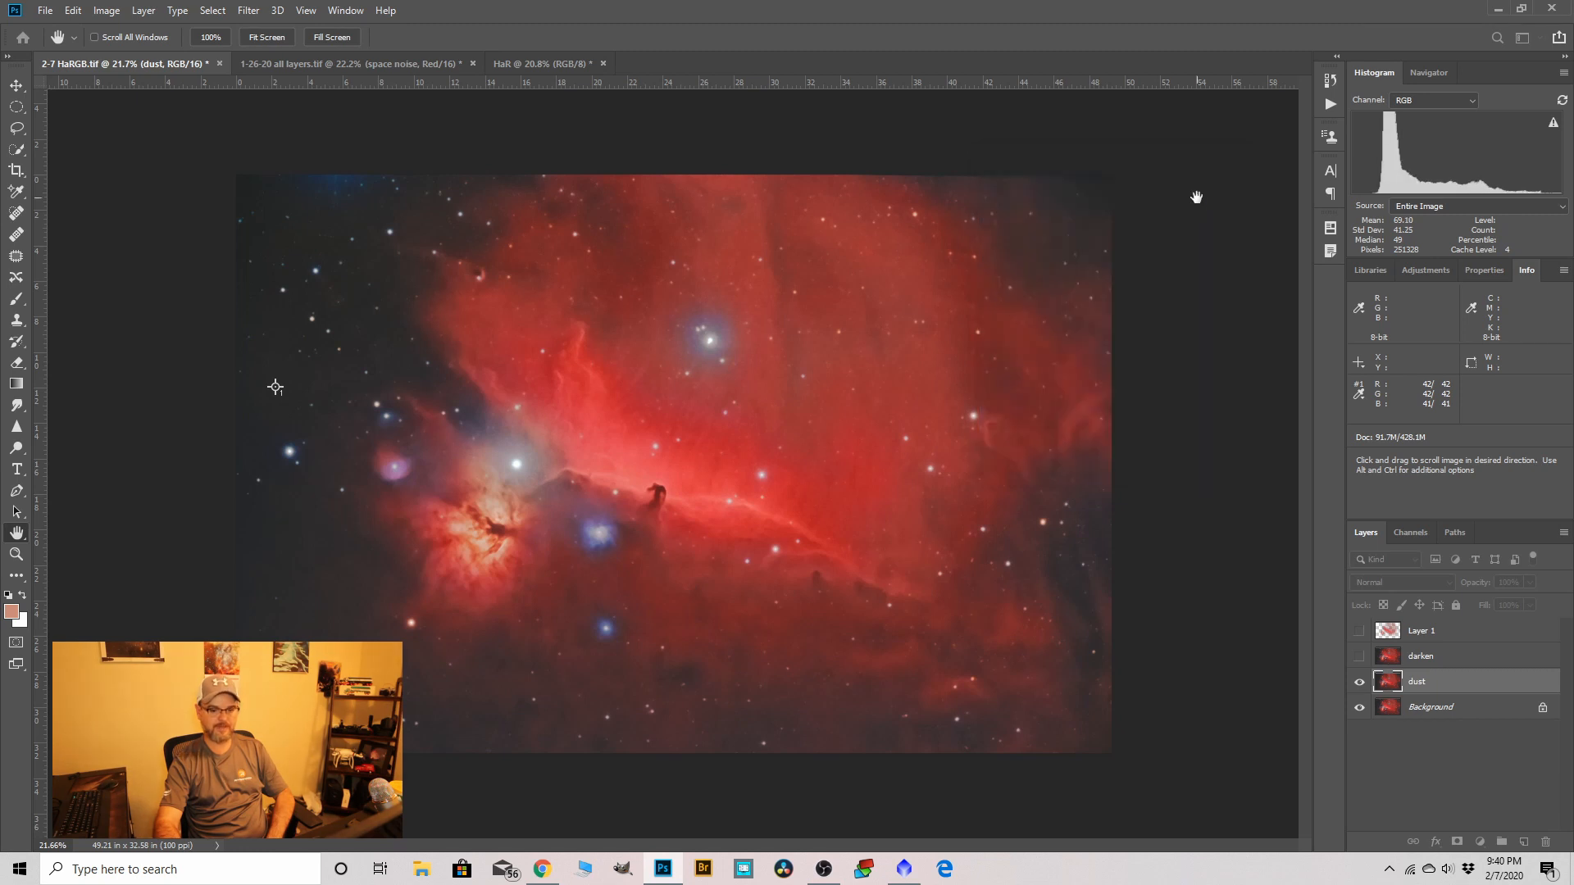
Show the darken layer and set its blend mode to Darken.
click(1418, 659)
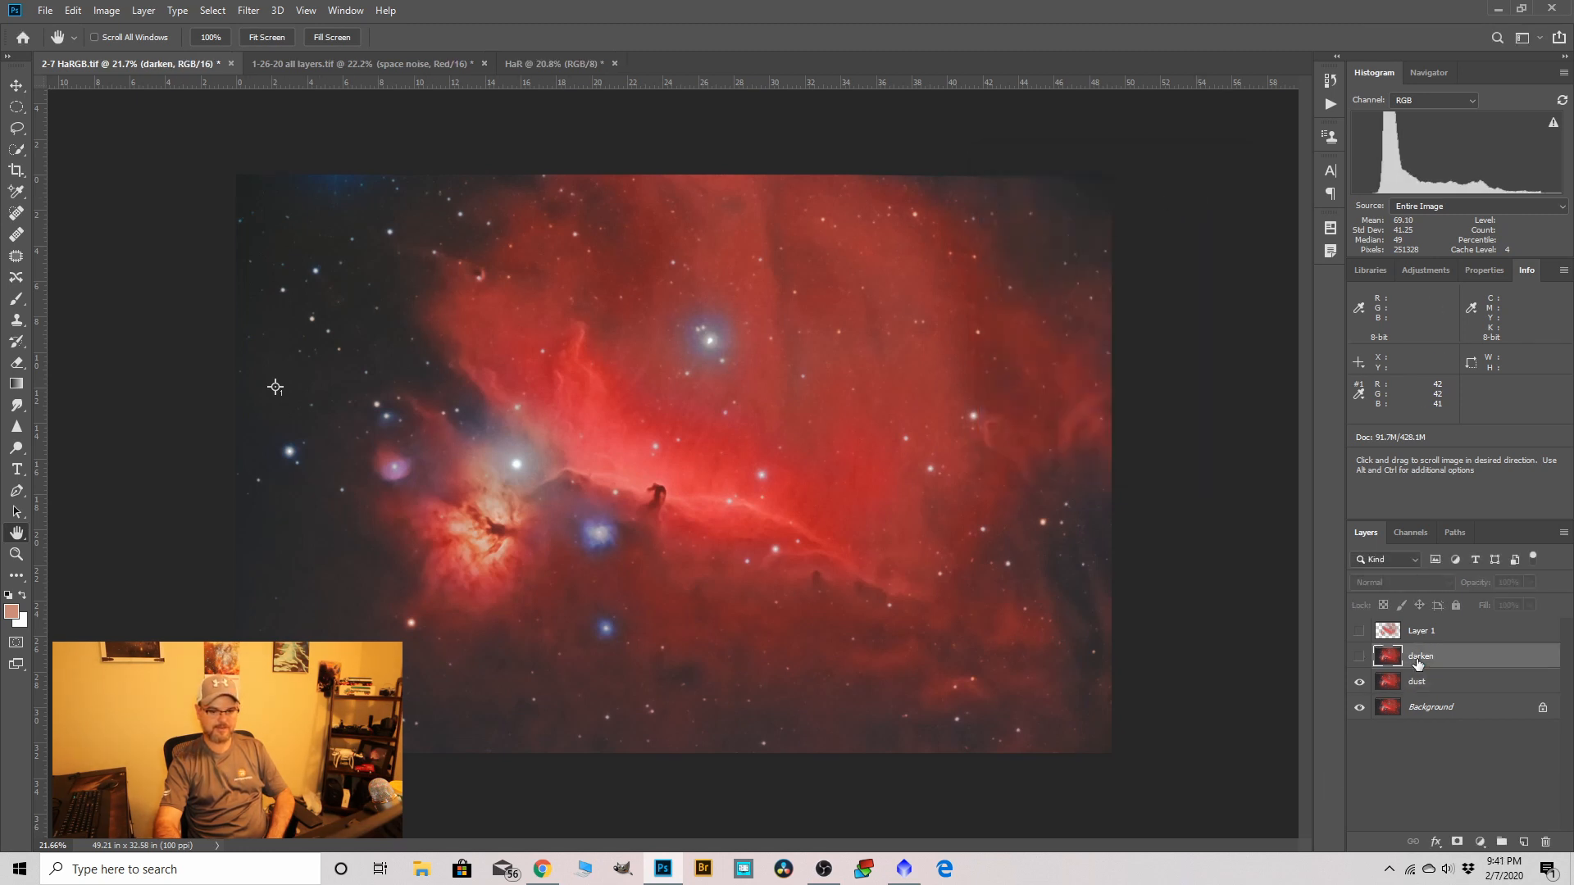
click(1359, 659)
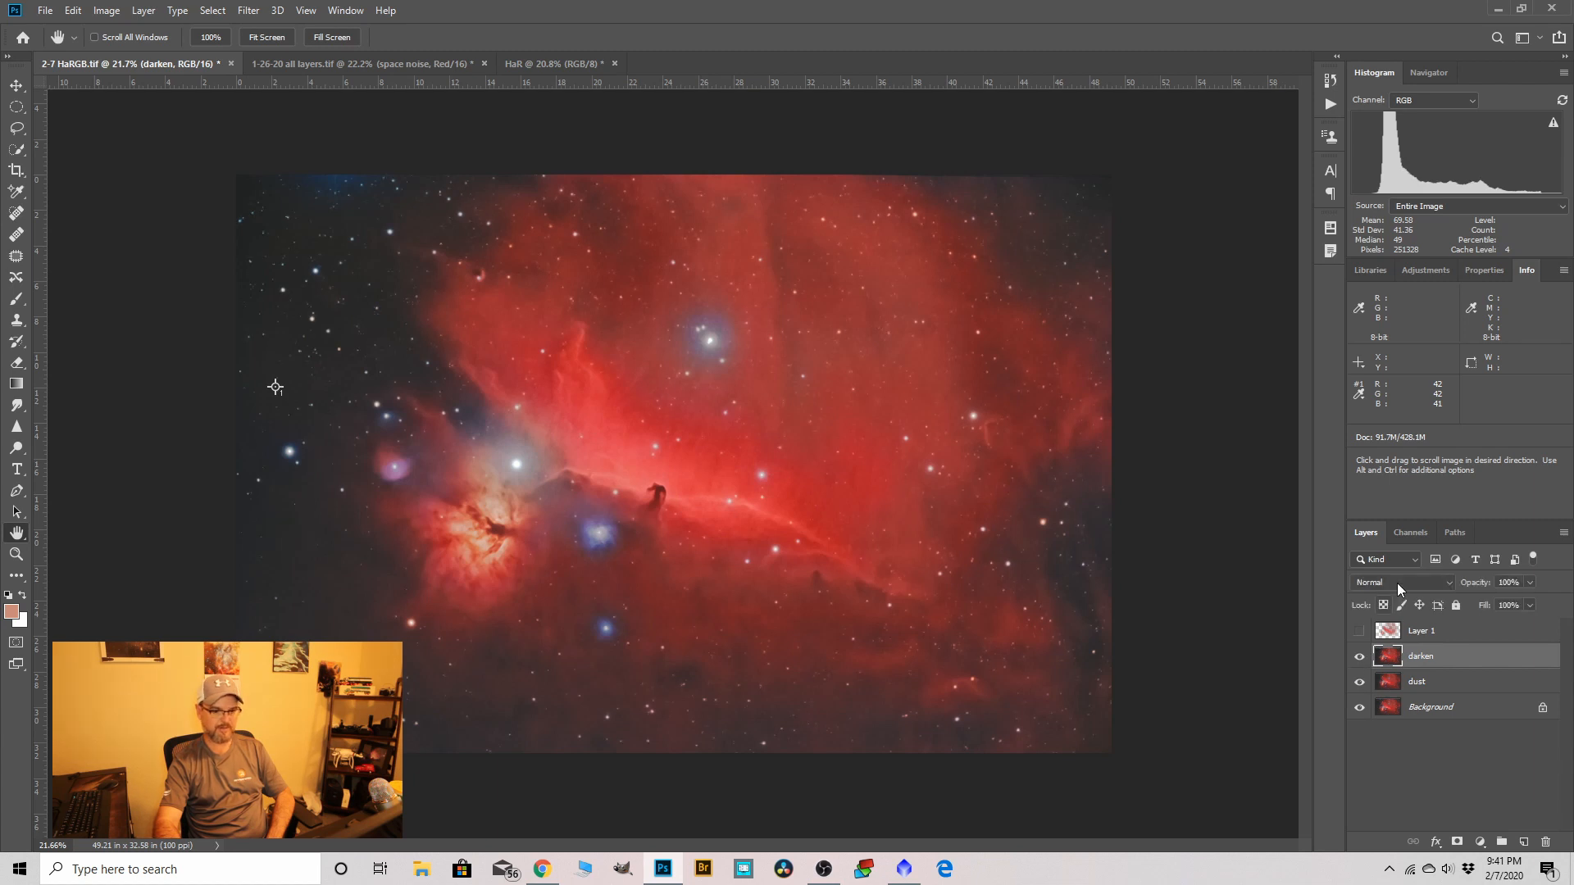
click(1447, 582)
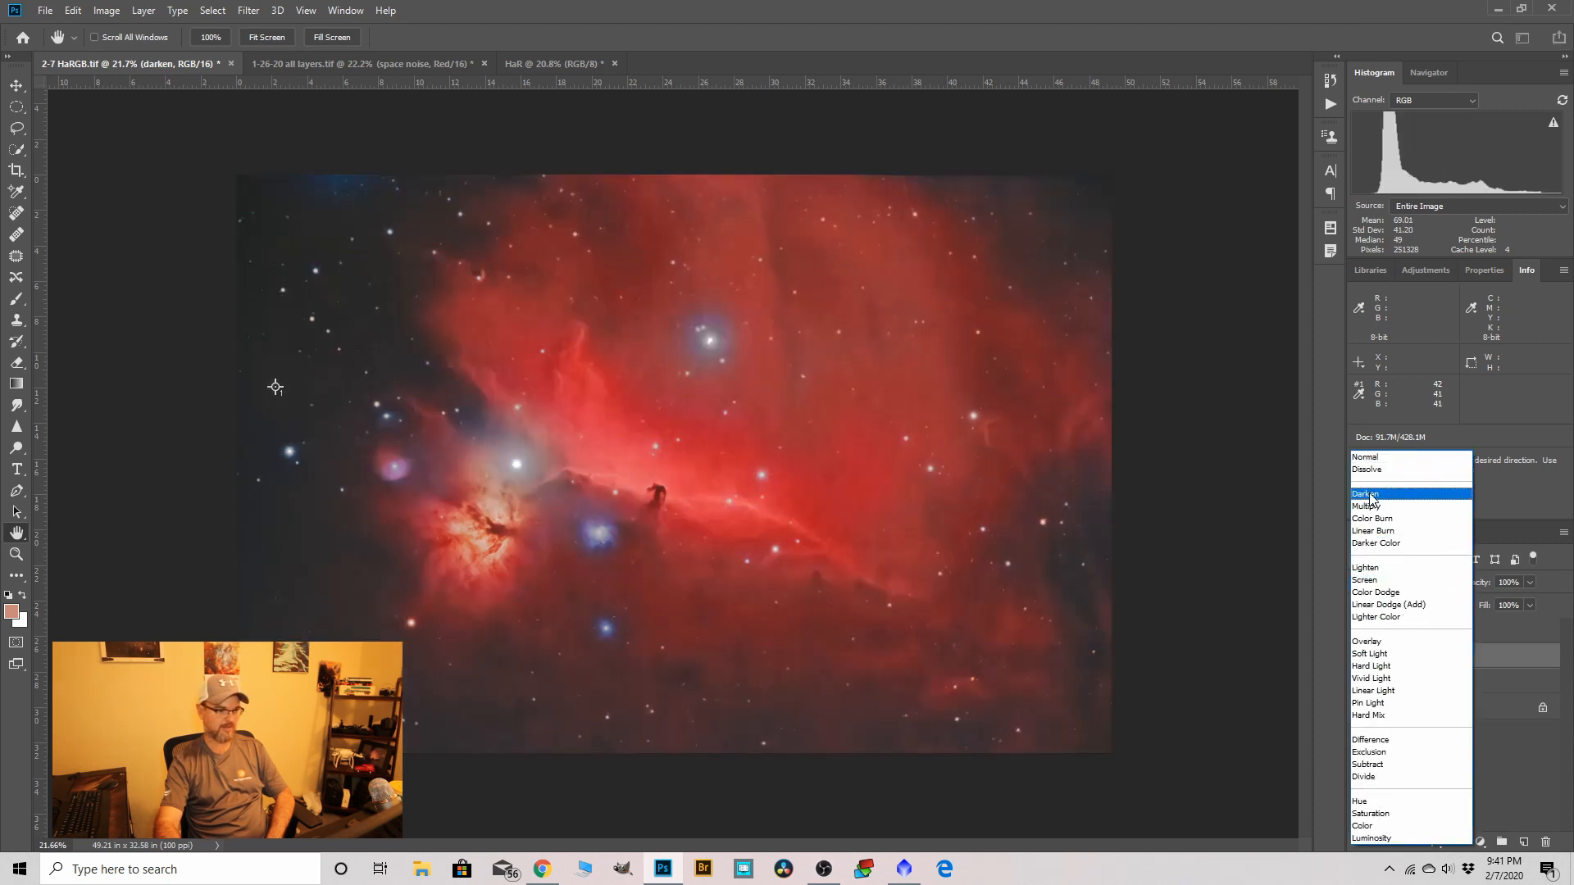
click(1367, 494)
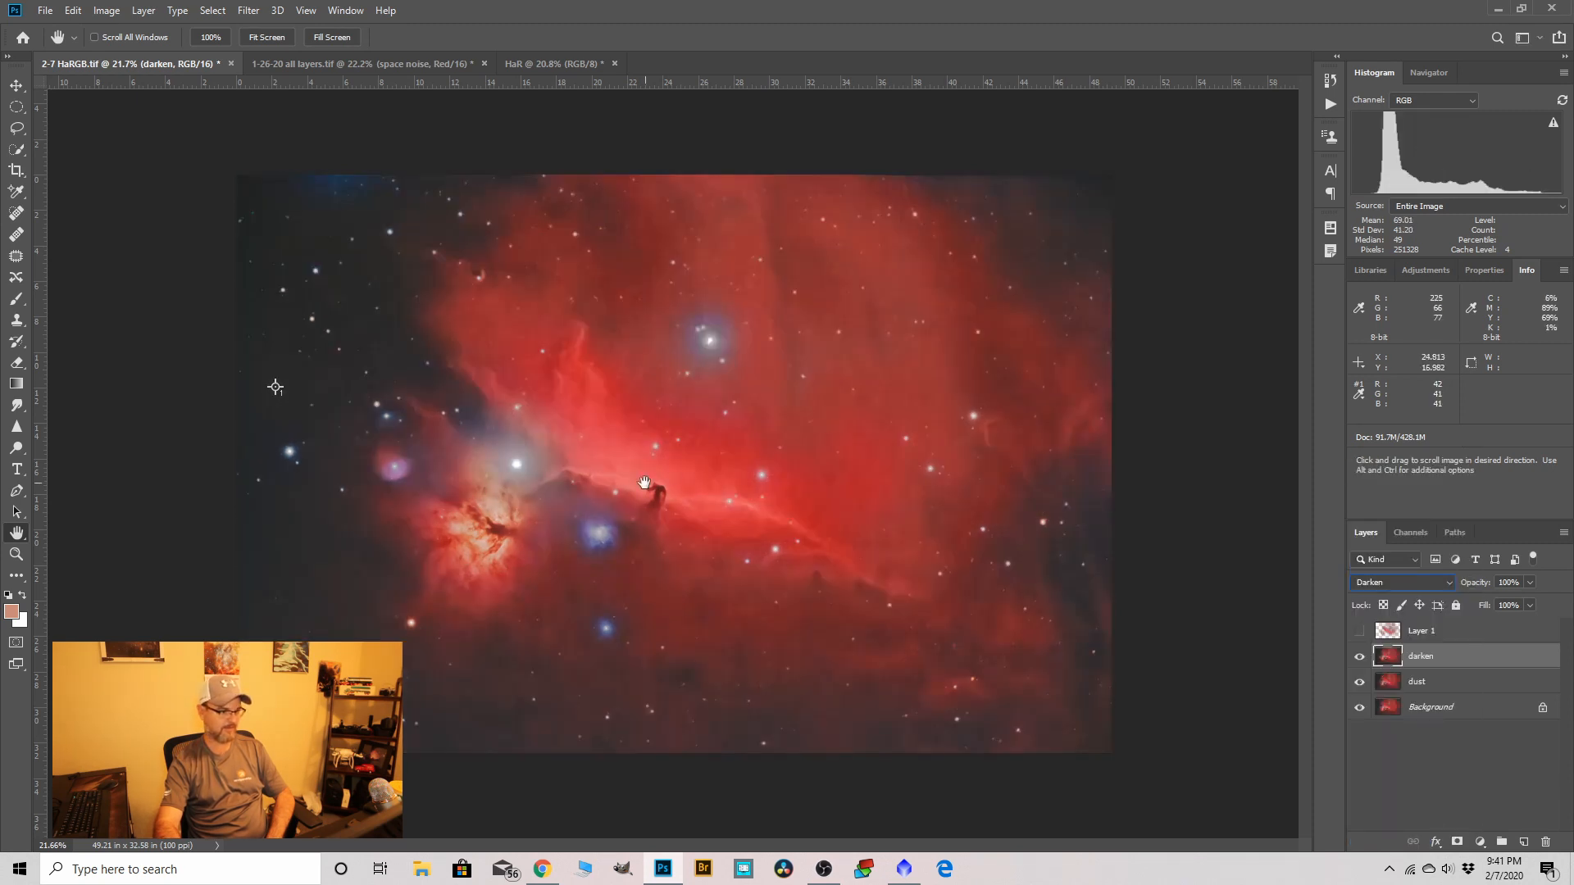
Compare the Horsehead area with the darken layer hidden and shown, and make Layer 1 visible again.
click(16, 554)
drag(647, 500, 645, 502)
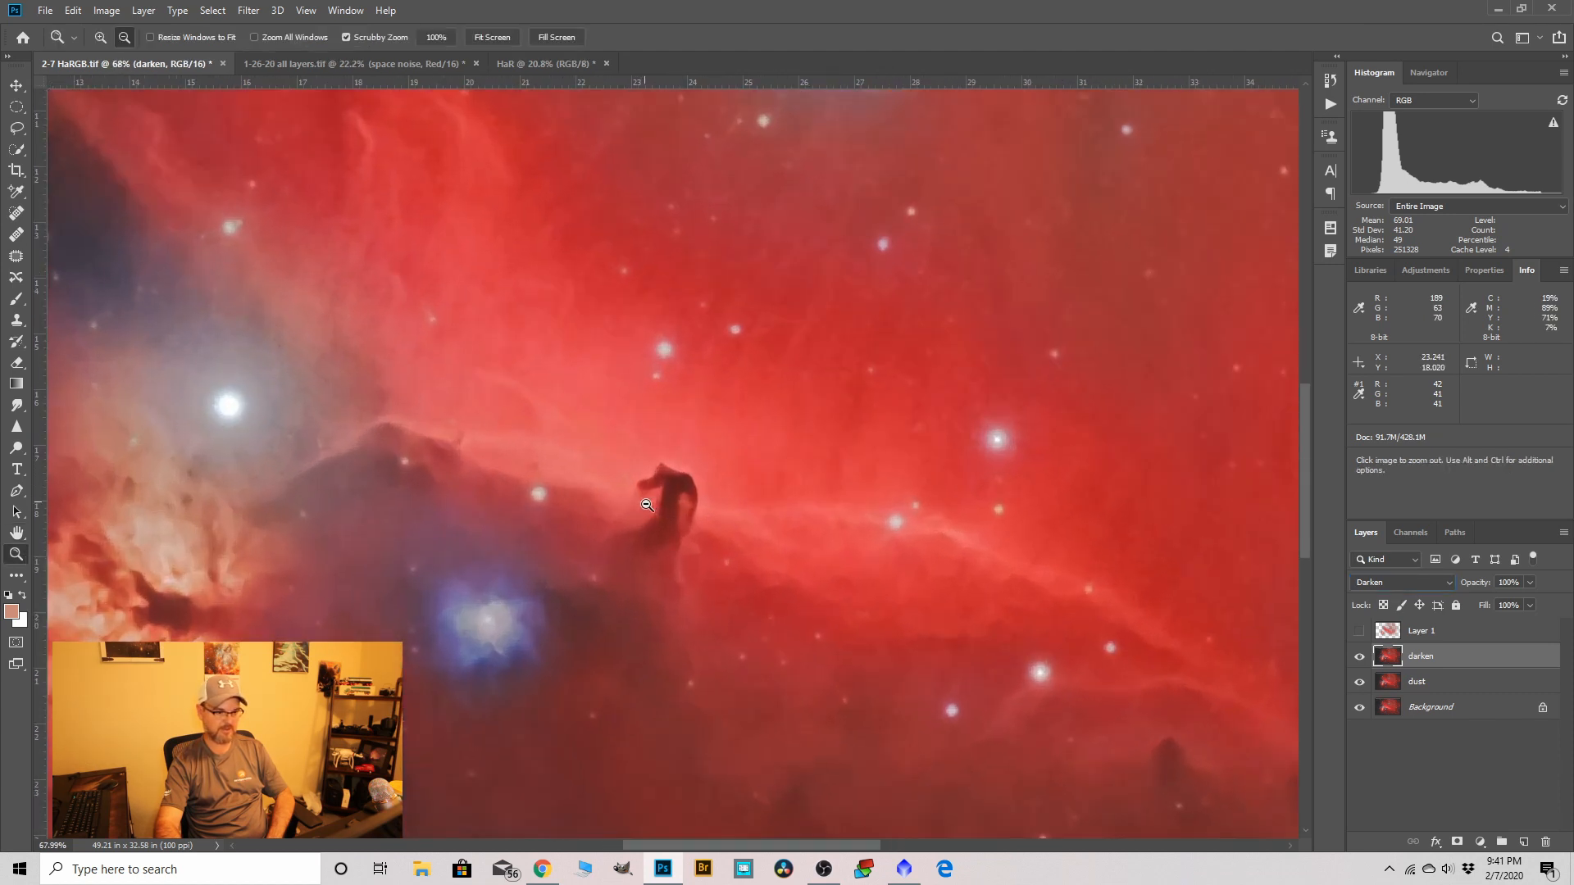
click(1358, 656)
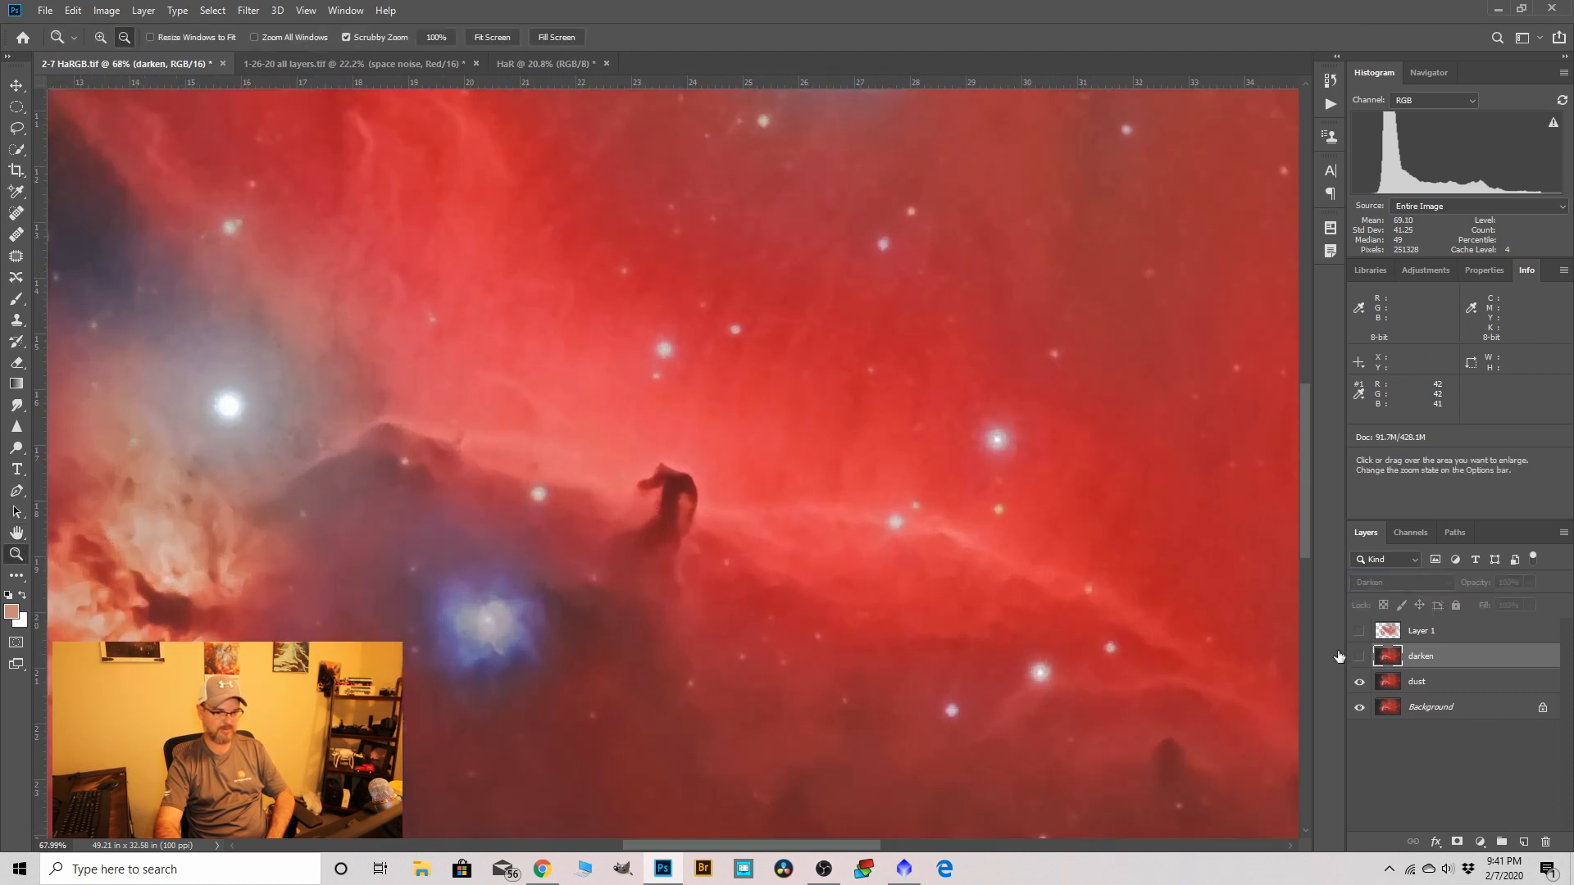
click(1358, 656)
drag(520, 458, 519, 459)
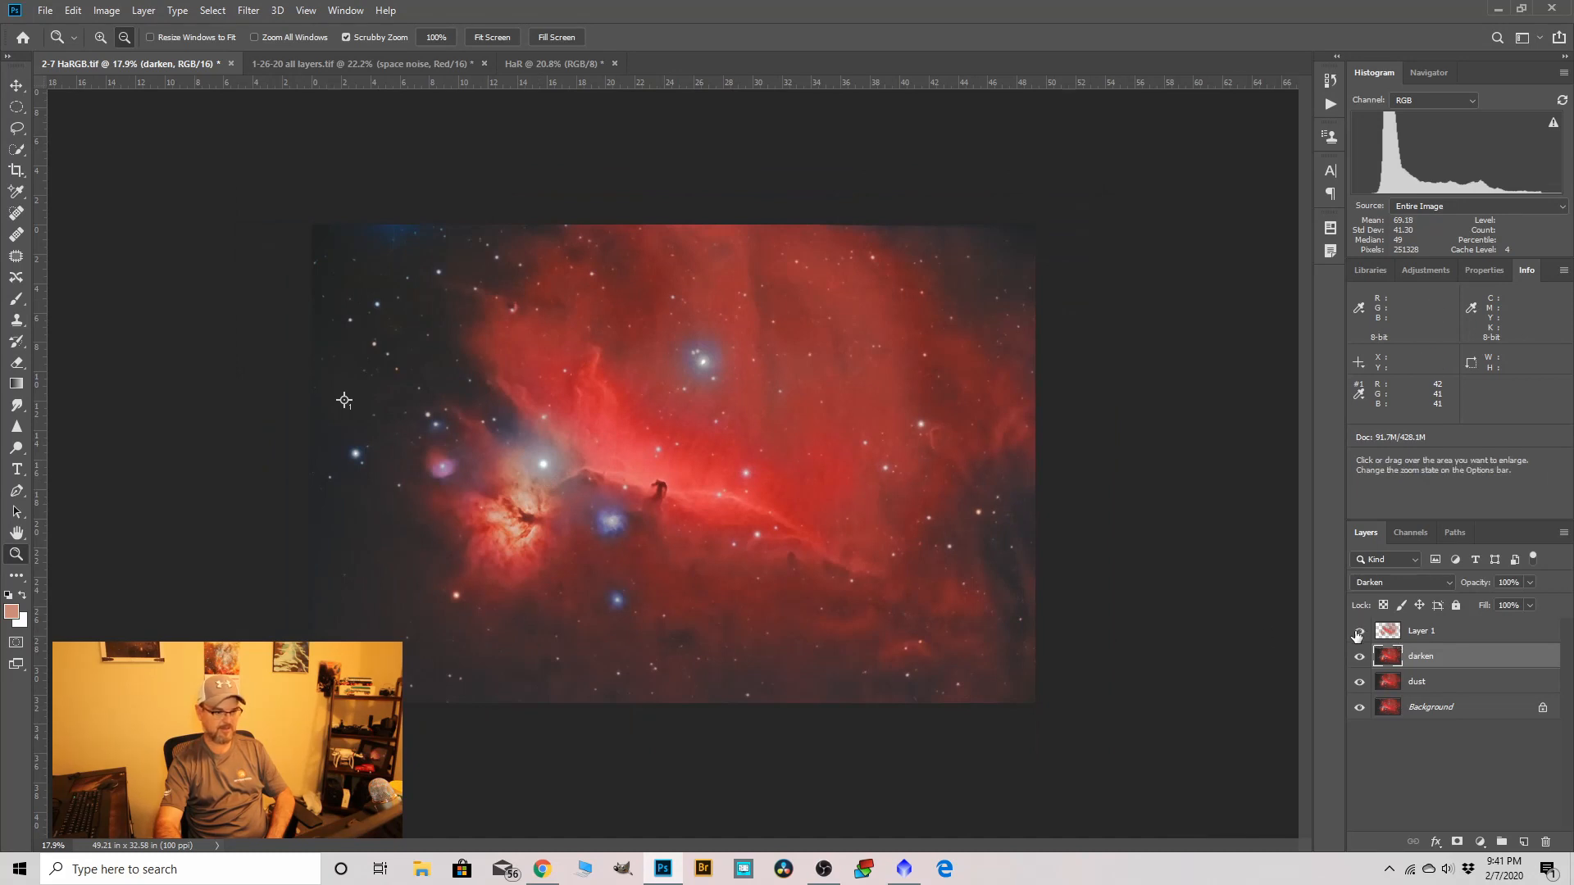
mouse_move(678, 461)
mouse_down()
mouse_move(721, 461)
mouse_move(692, 461)
mouse_up()
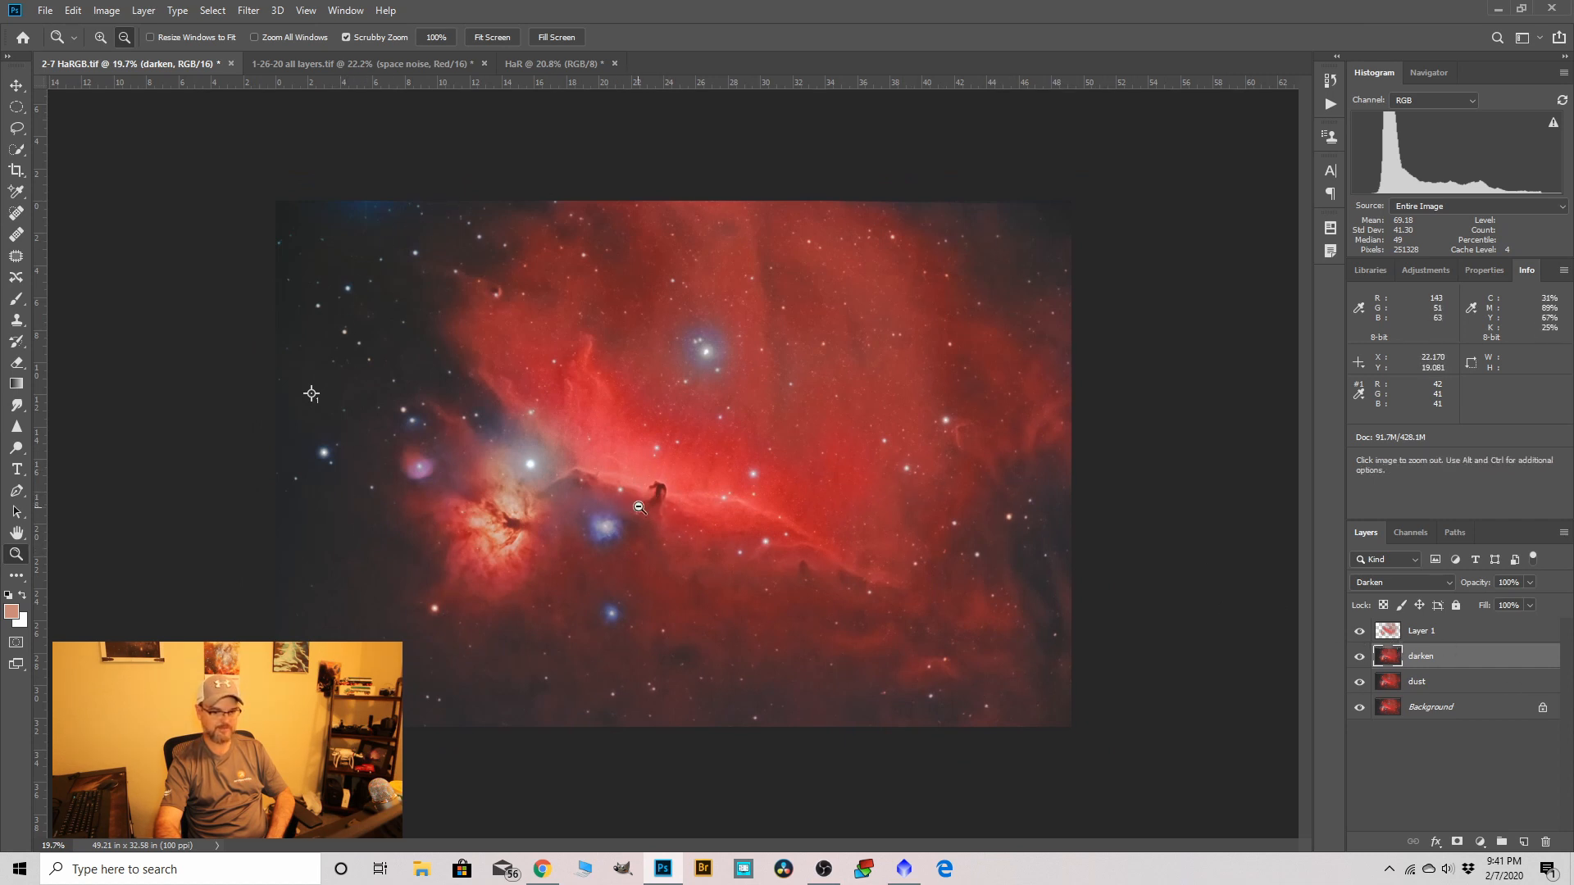
Try lowering the dust layer's opacity to 78% and raise it back up.
click(1468, 686)
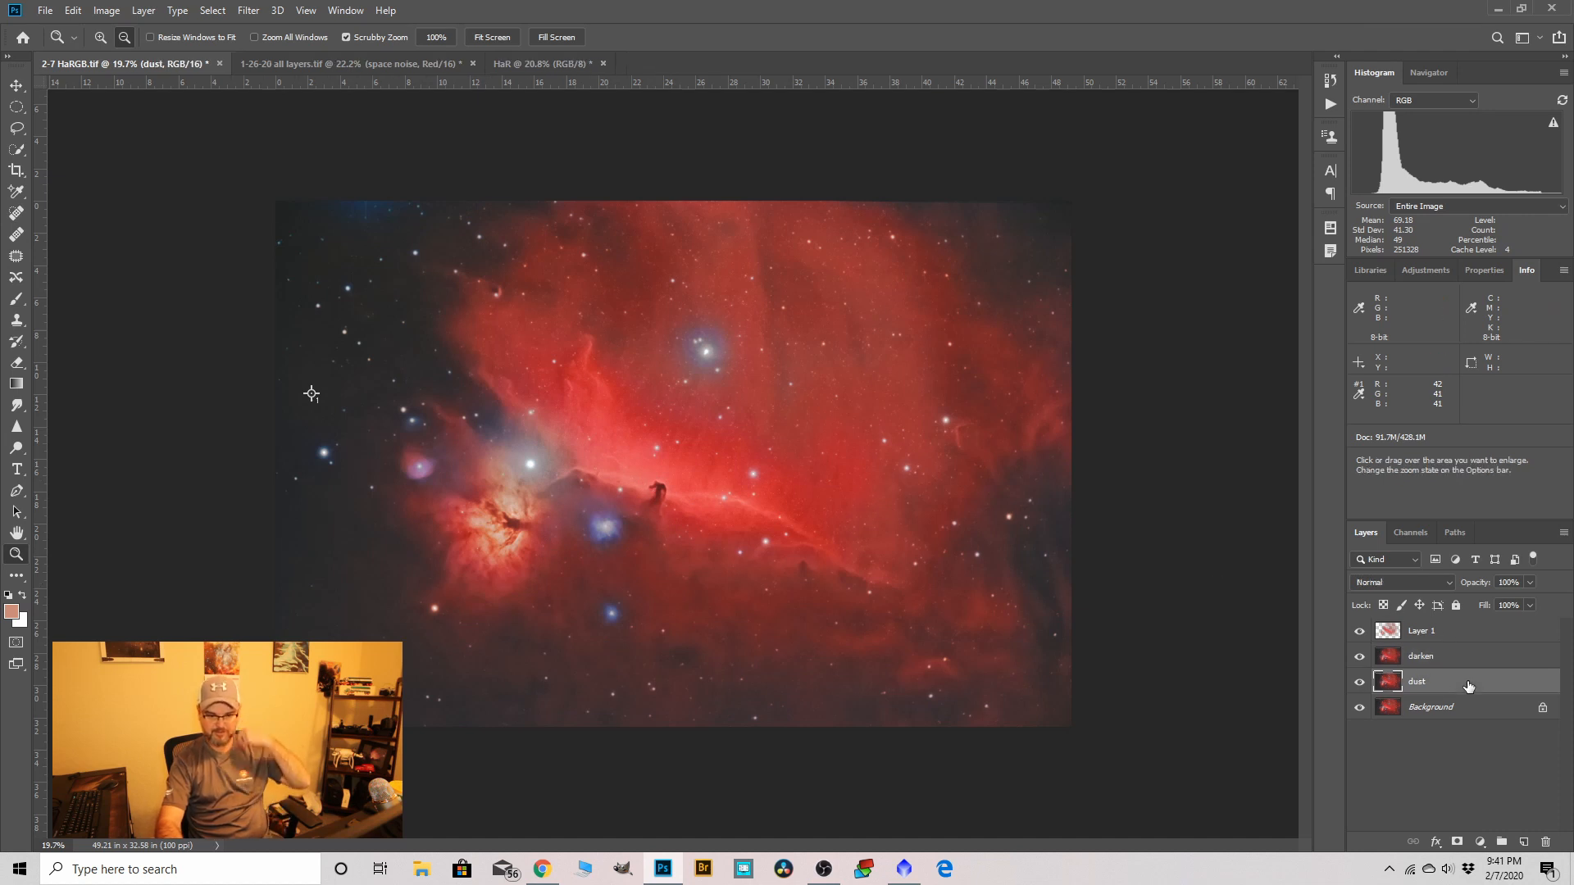
click(1528, 583)
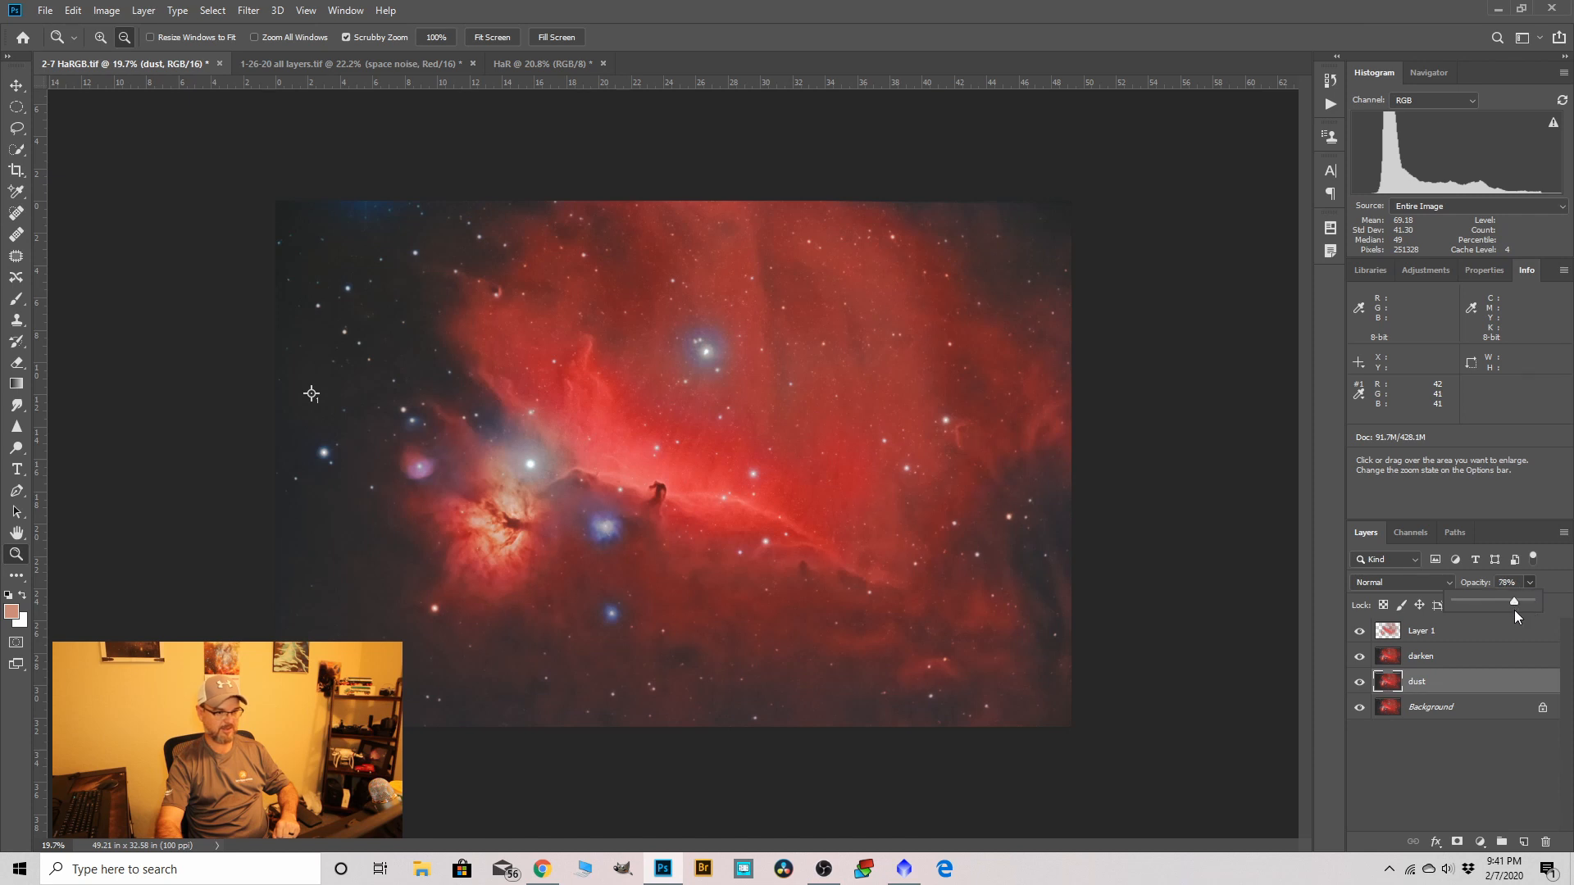
drag(1513, 611, 1547, 616)
Reduce the opacity of Layer 1, the copied nebula area, to 95%.
click(1464, 633)
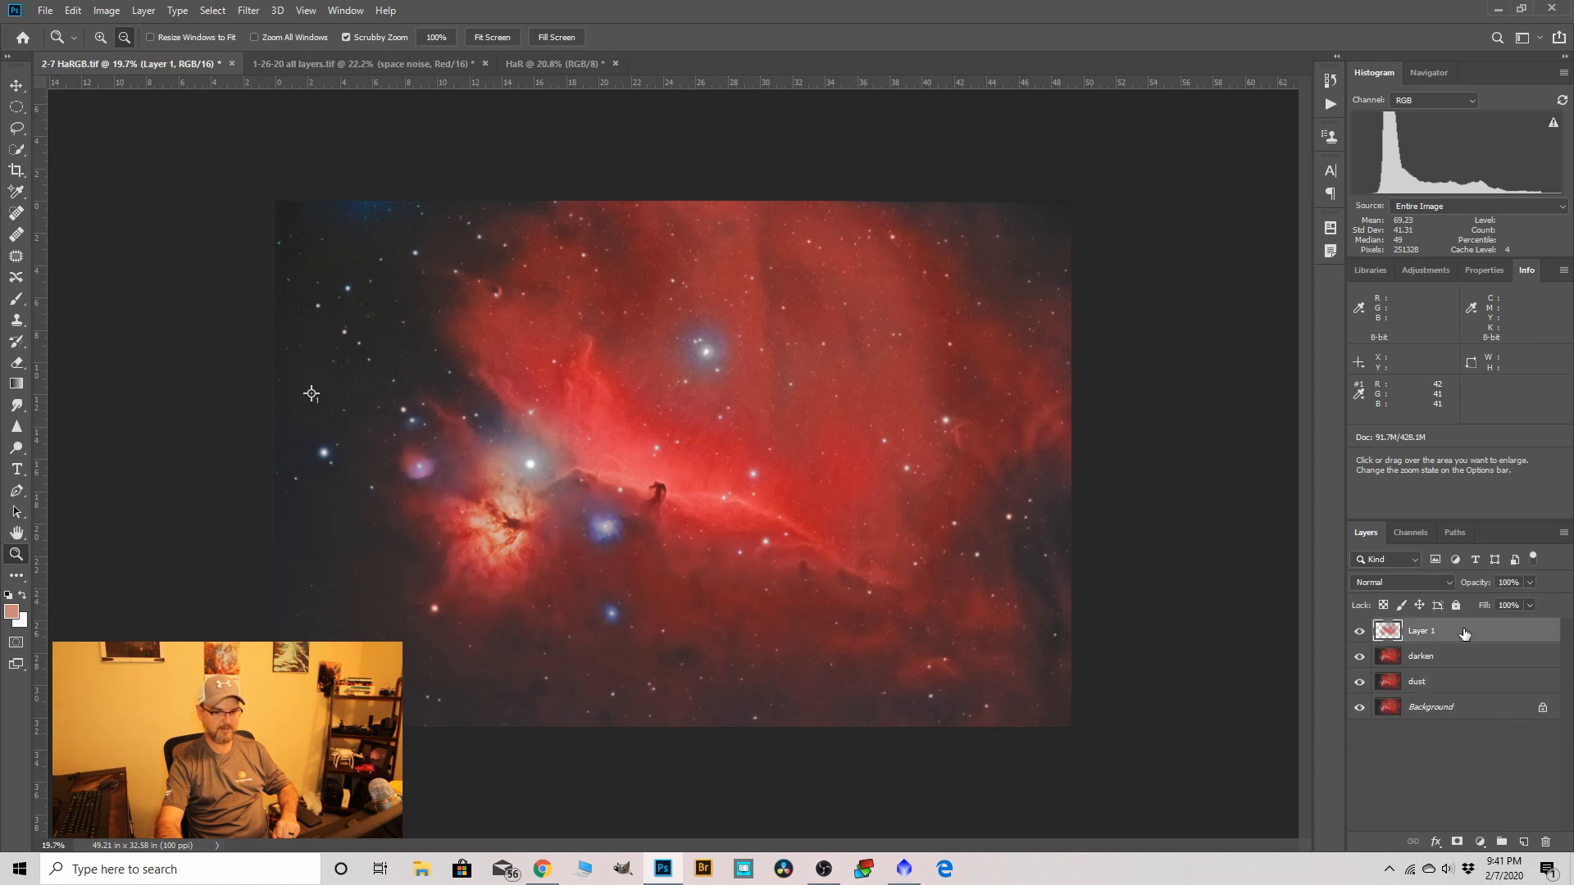
click(1530, 582)
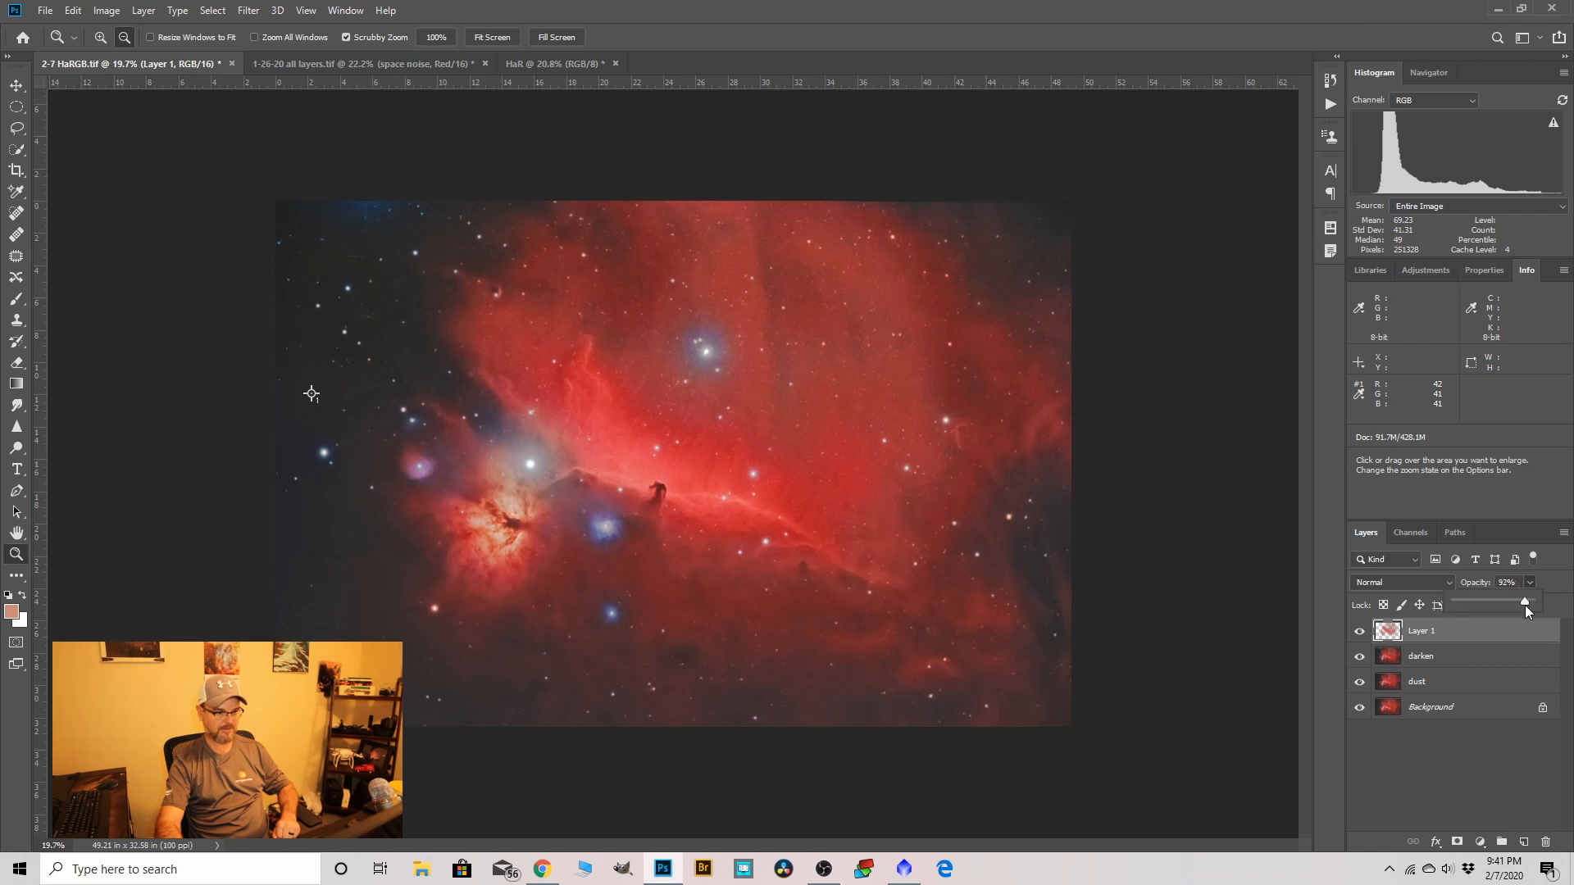
drag(1525, 608, 1527, 607)
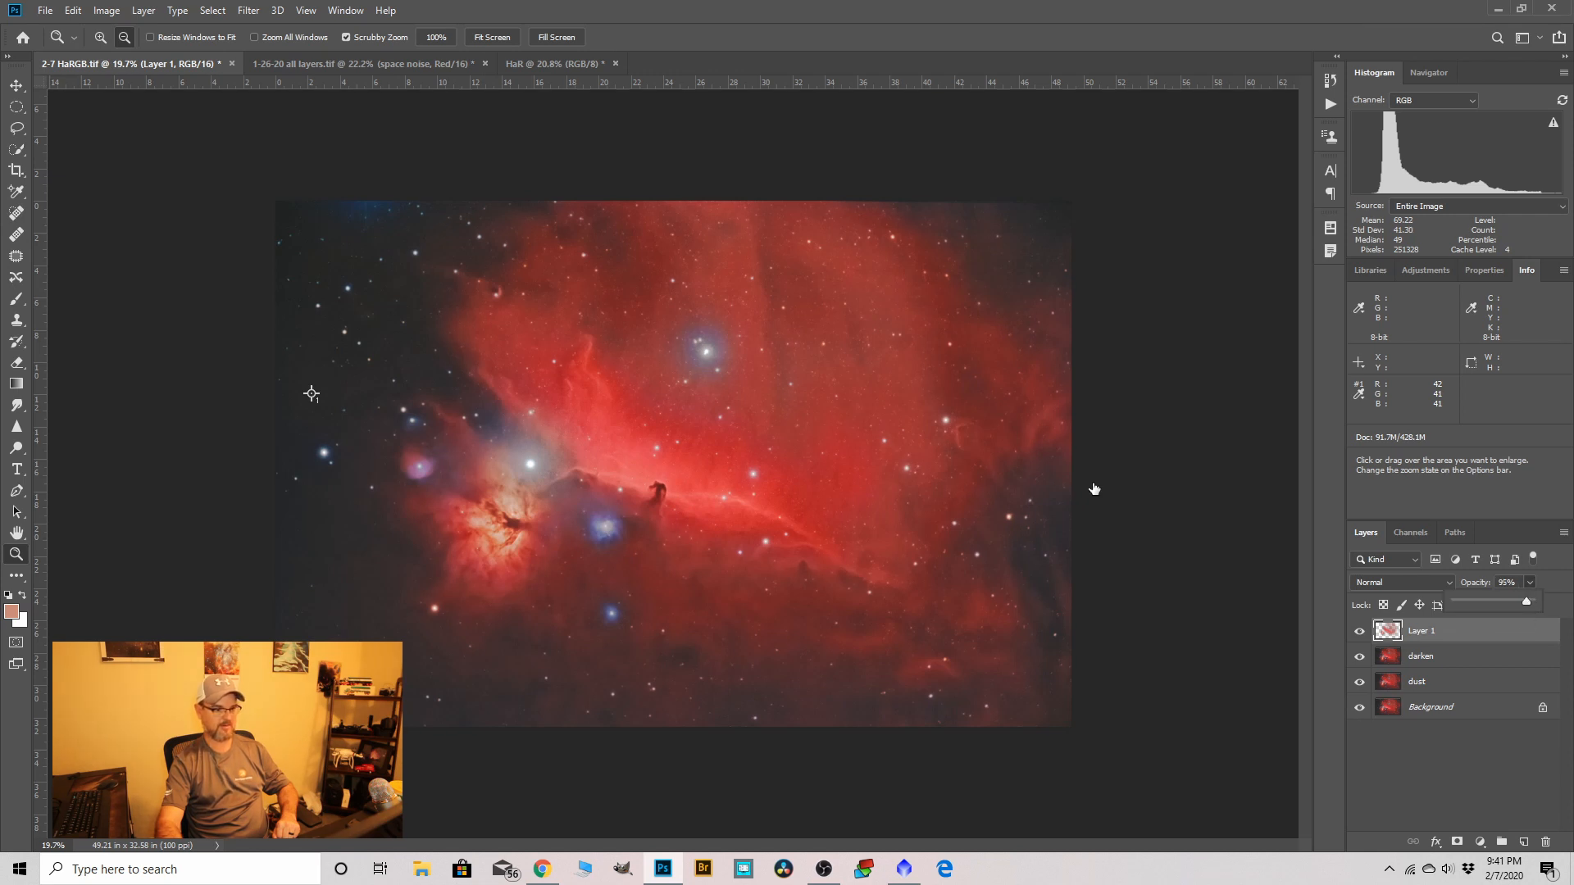
drag(662, 411, 631, 411)
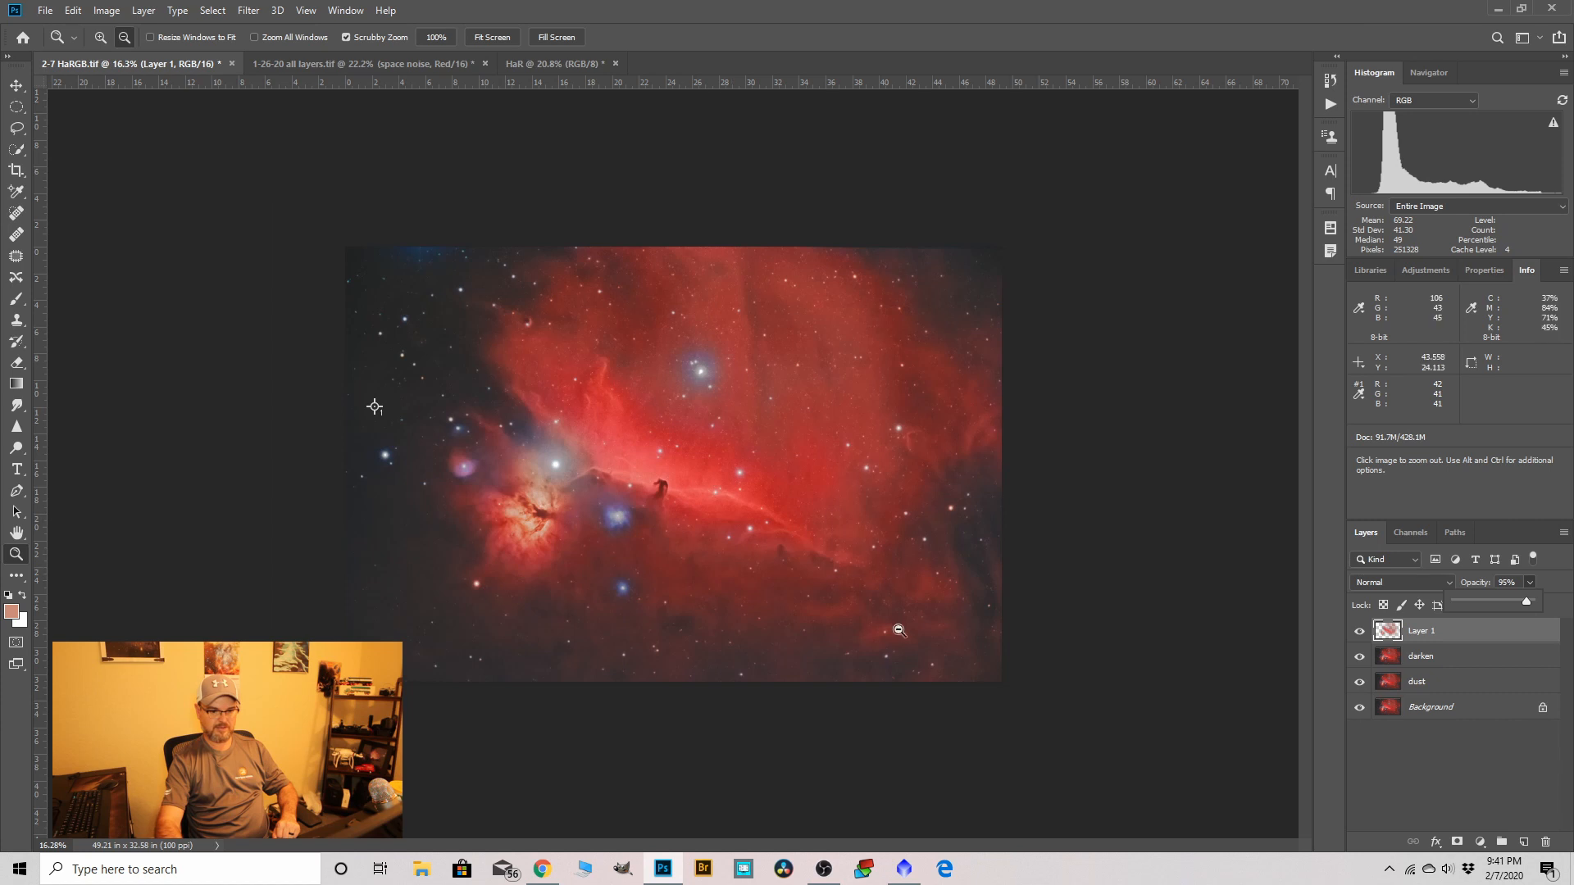
Merge Layer 1, darken and dust into a single layer above the Background.
click(1421, 631)
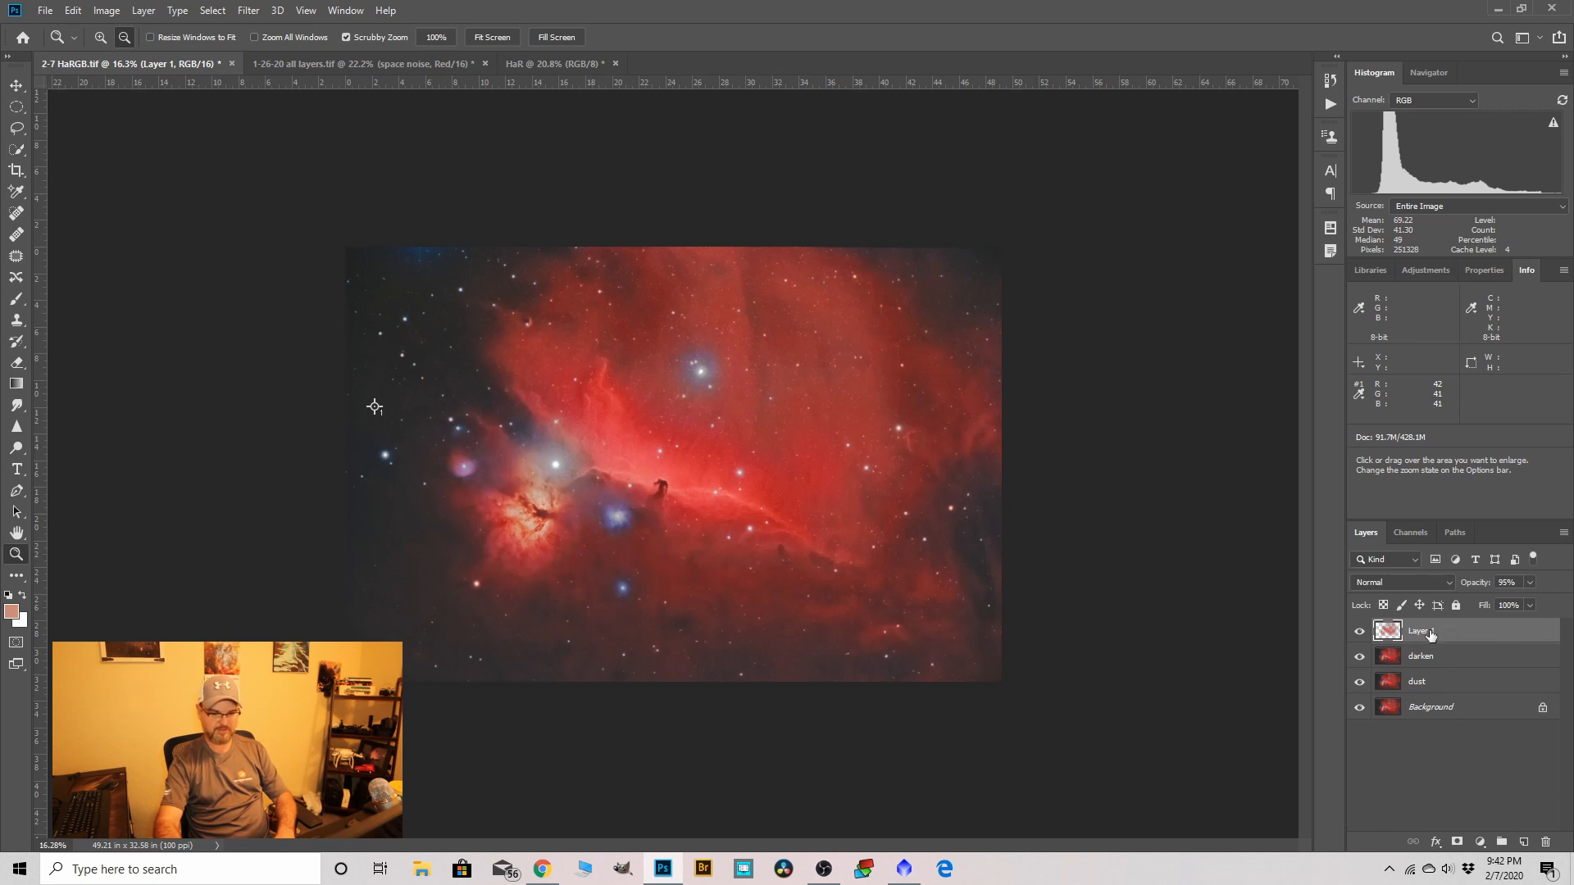
shift+click(1431, 682)
right_click(1431, 682)
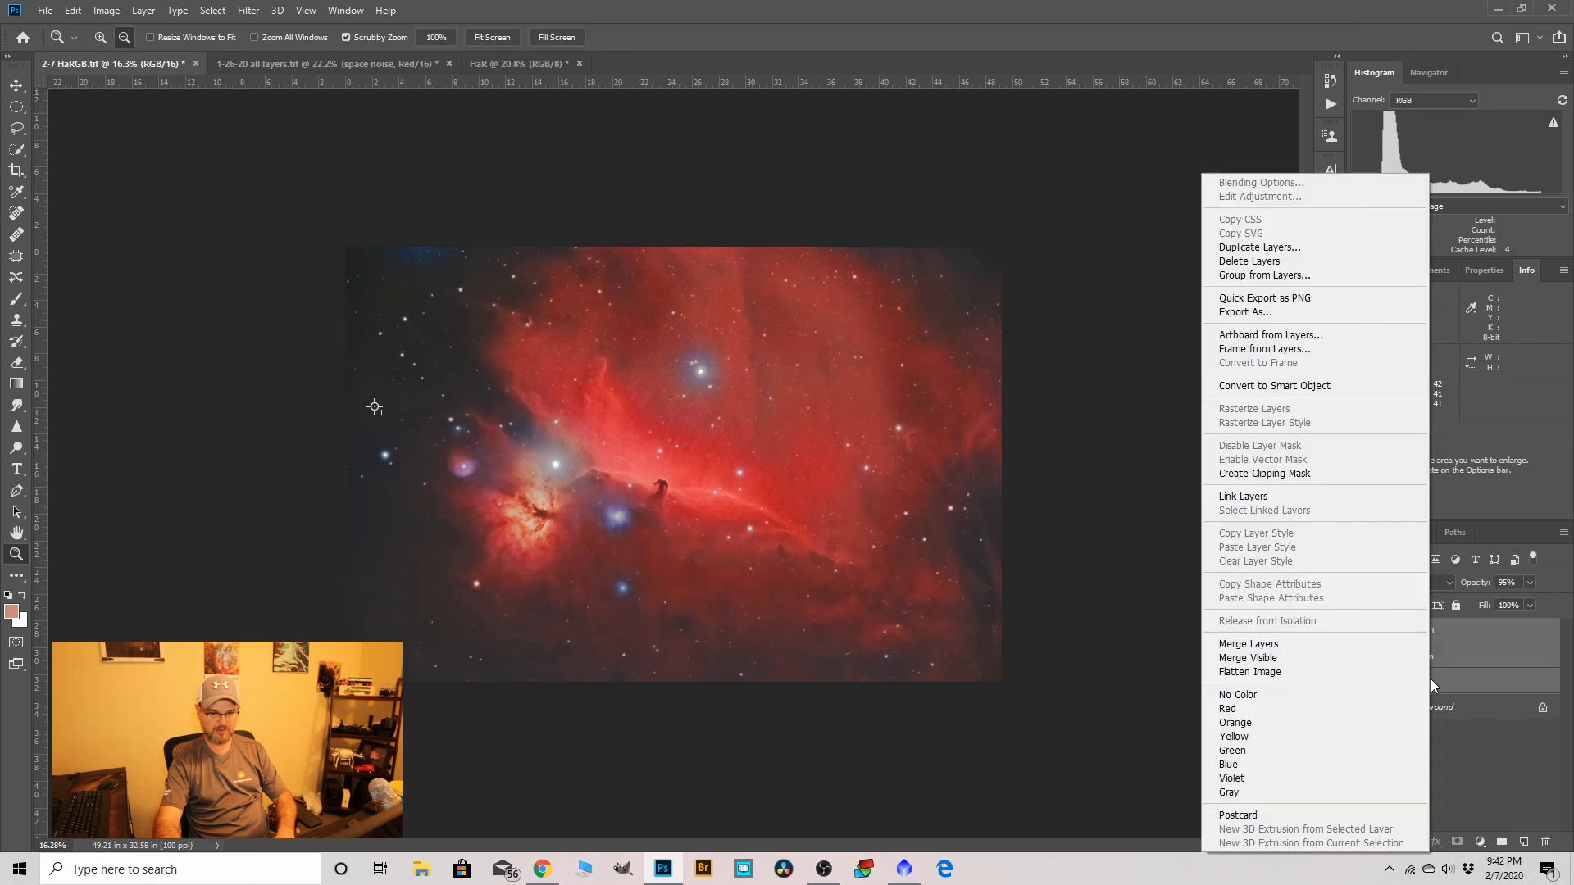
click(1275, 653)
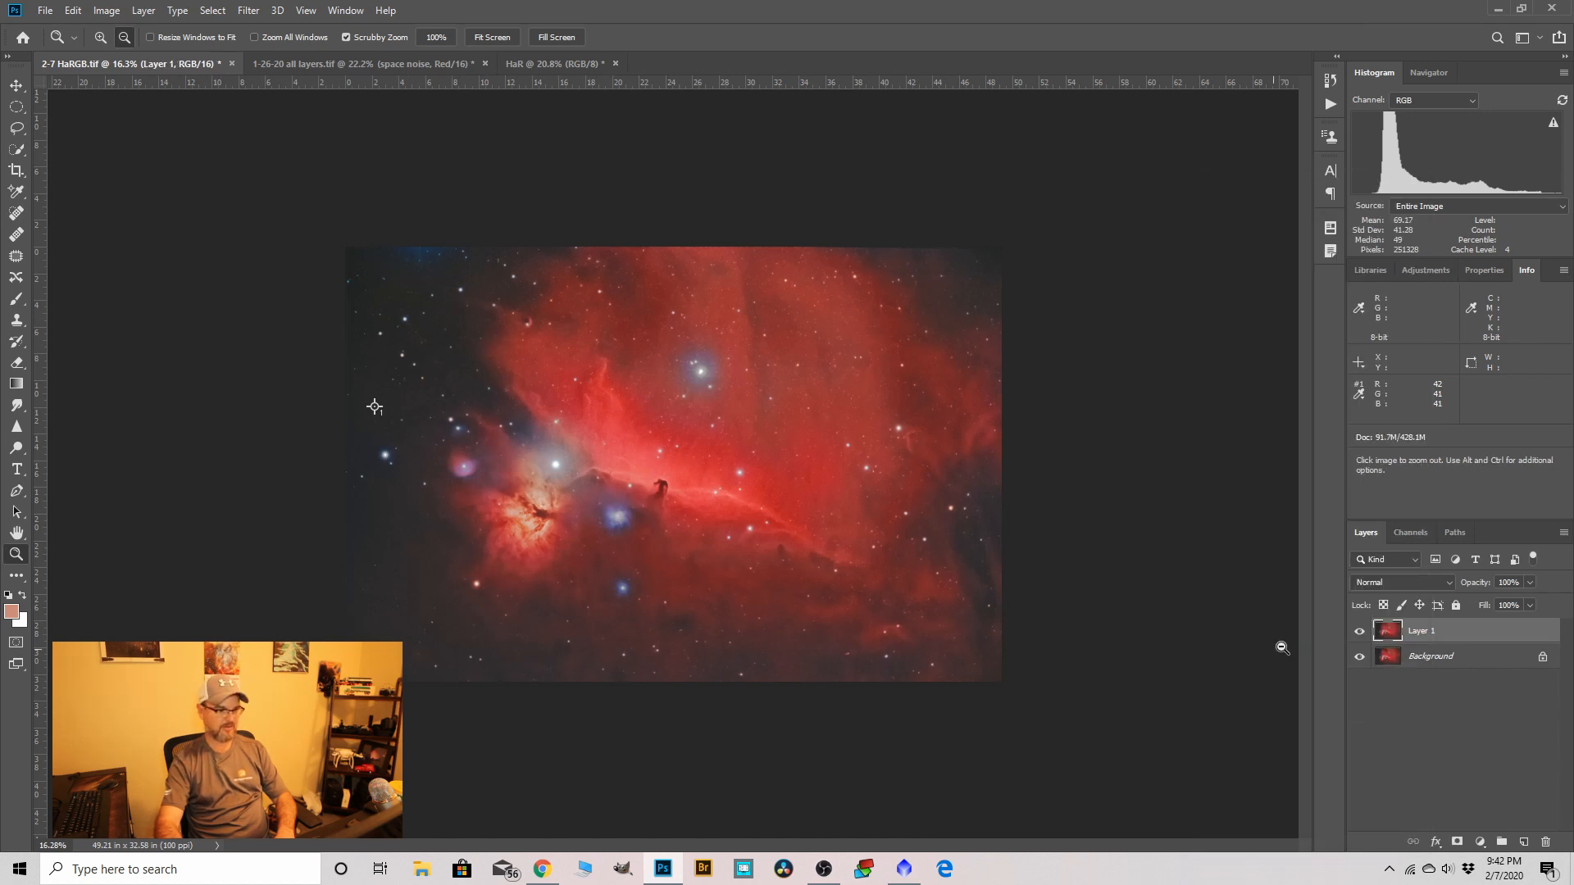
scroll(672, 471, up, 5)
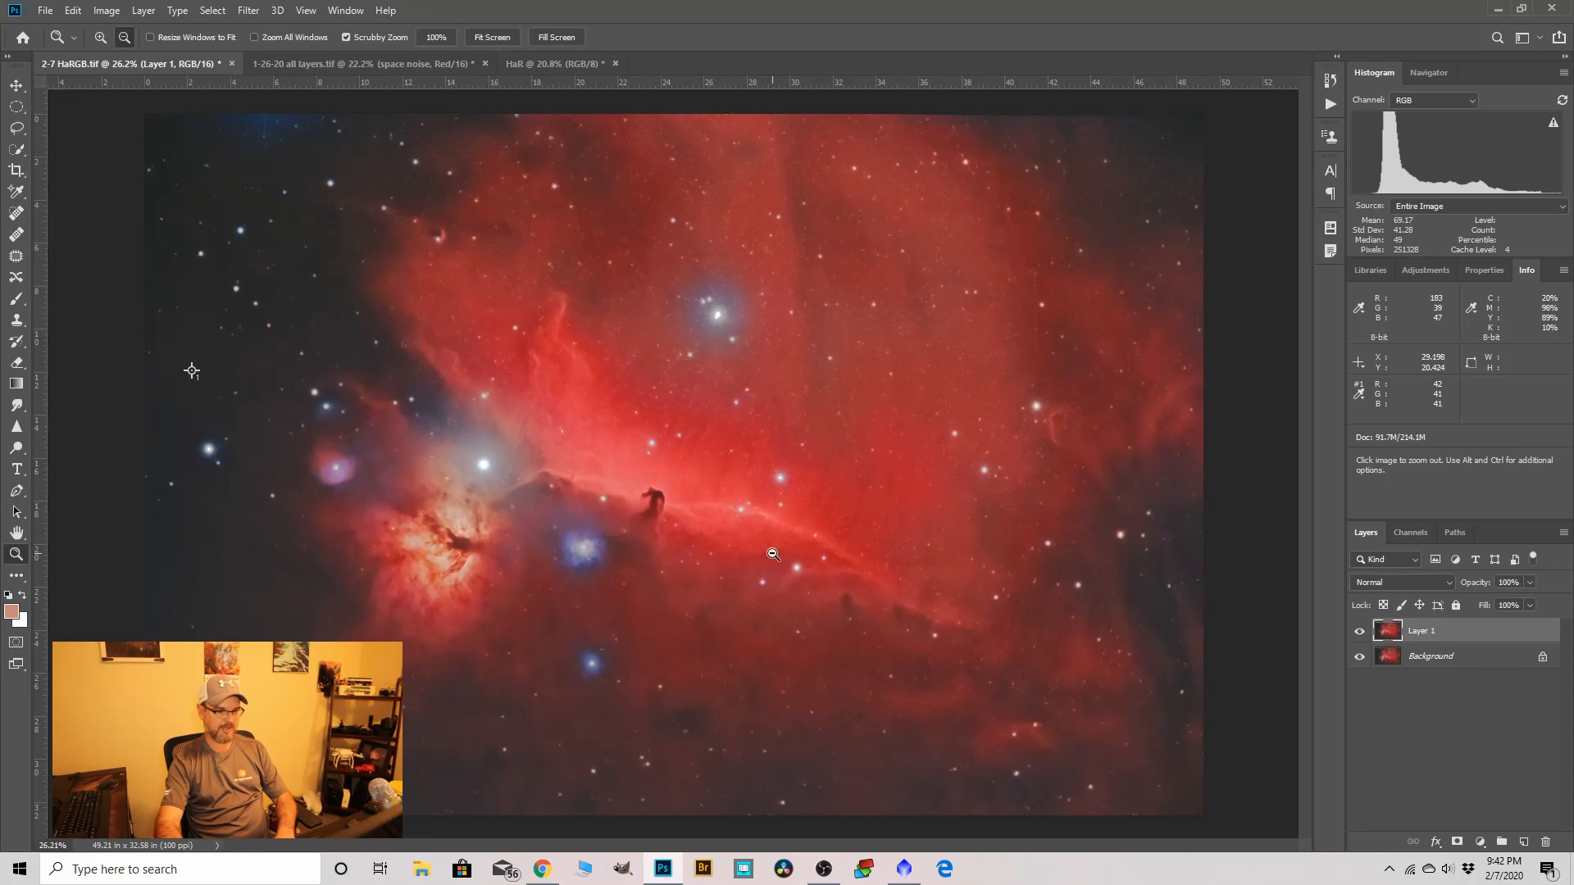
scroll(673, 491, down, 1)
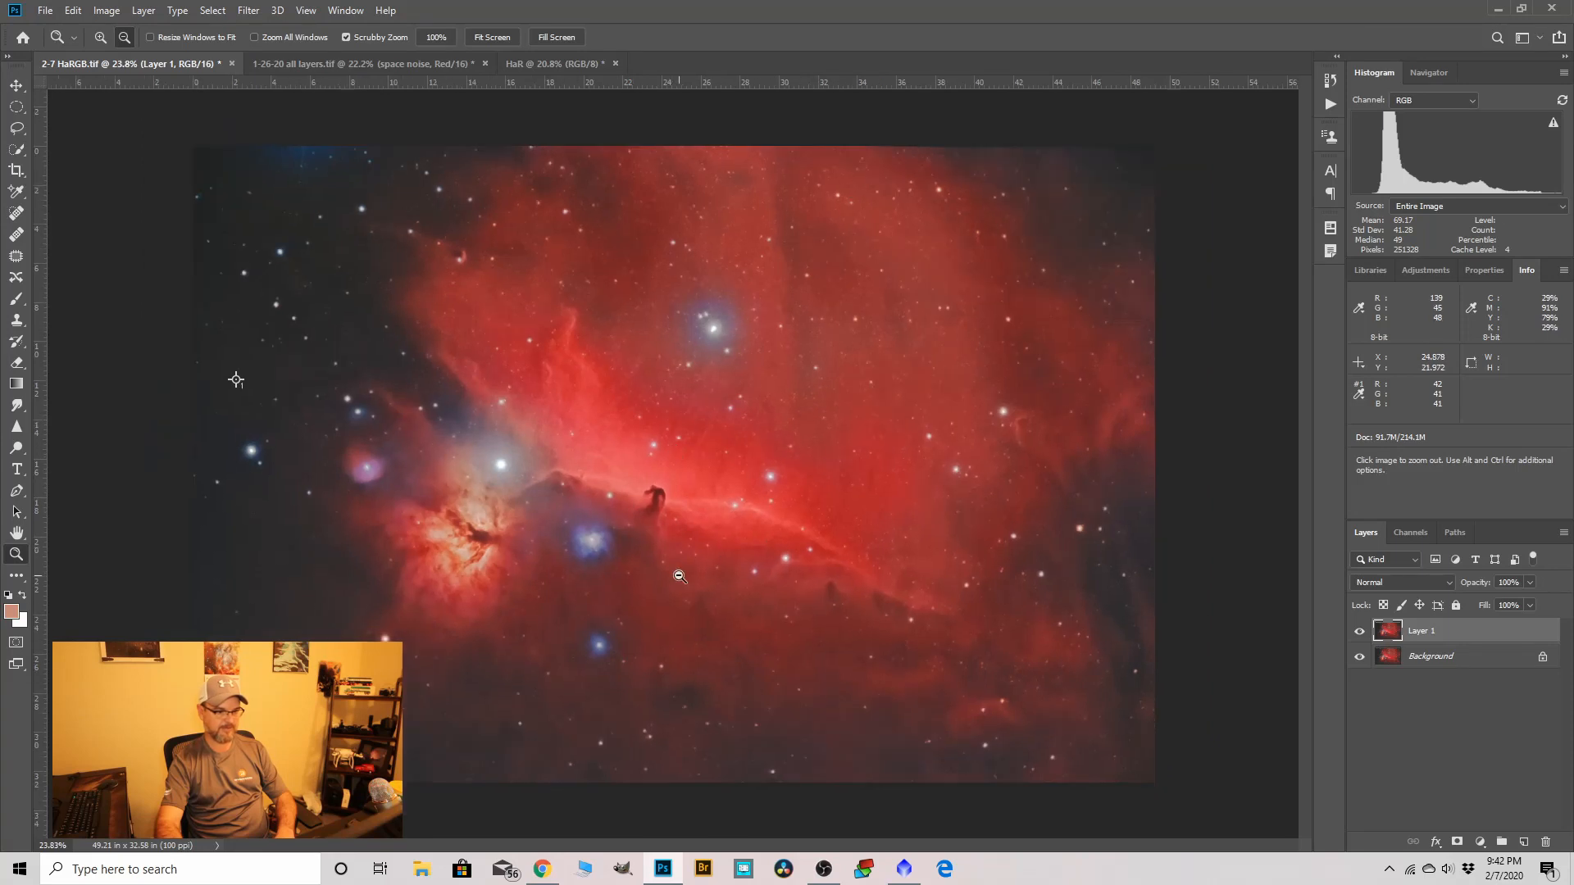
scroll(650, 496, down, 1)
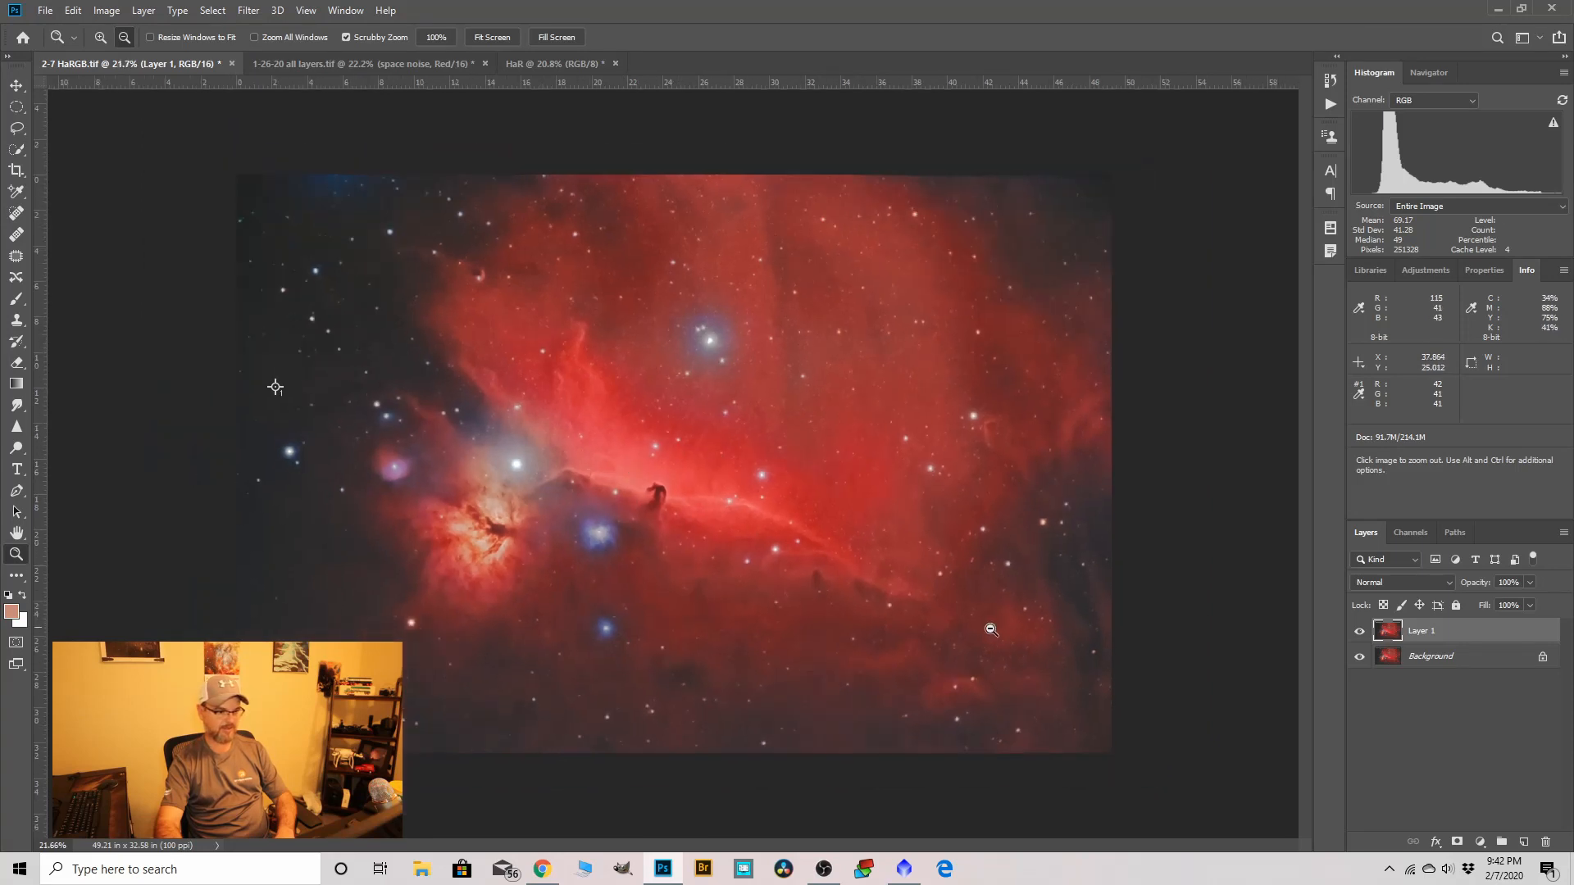
scroll(671, 481, up, 7)
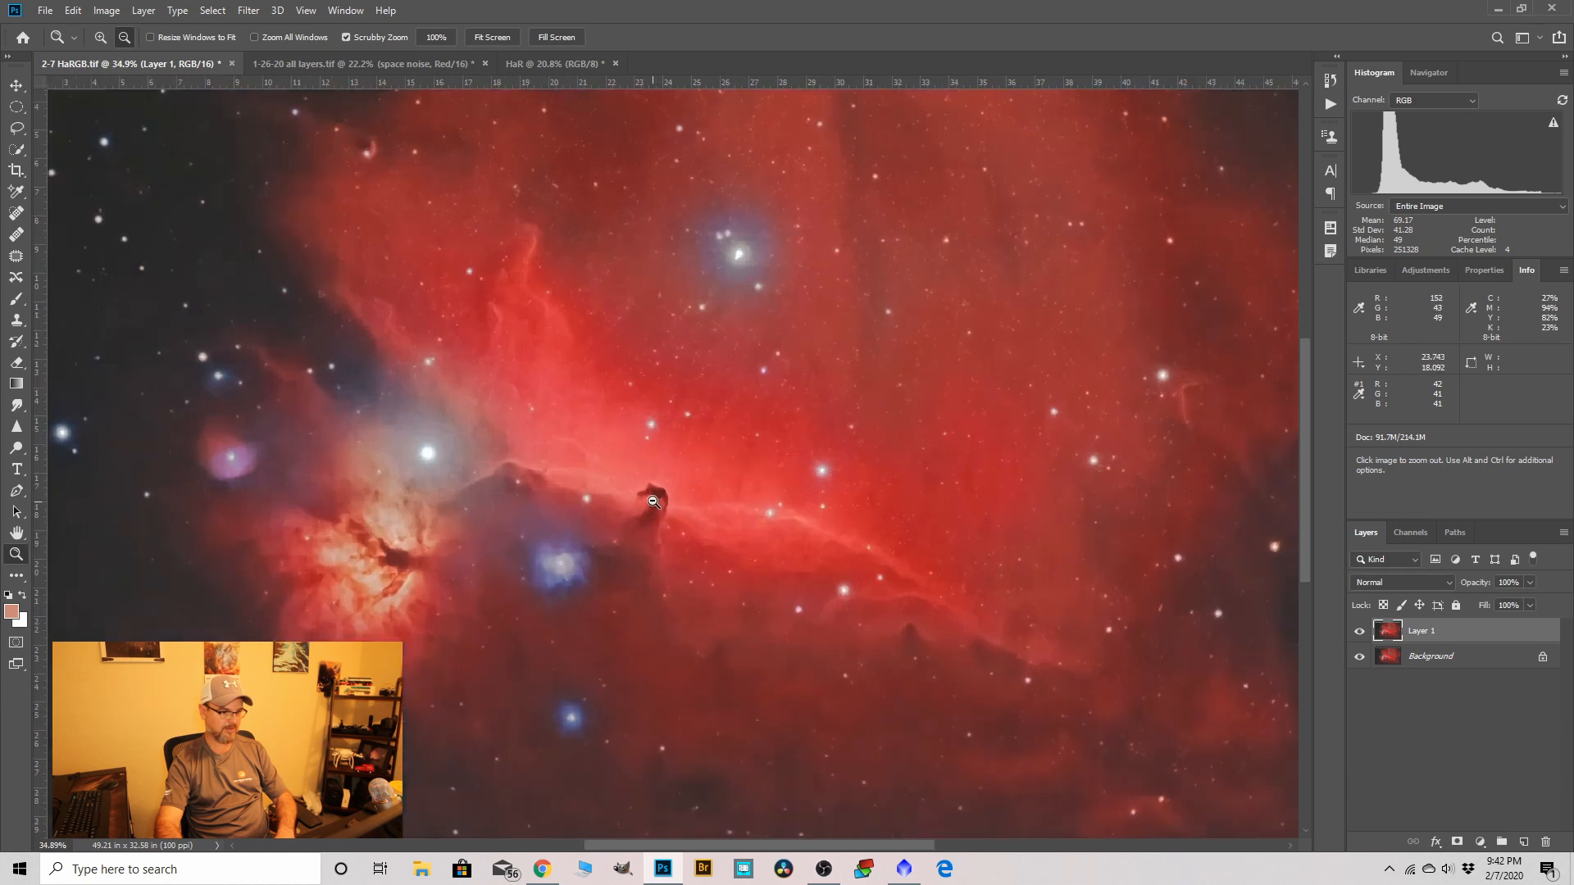
scroll(662, 513, down, 3)
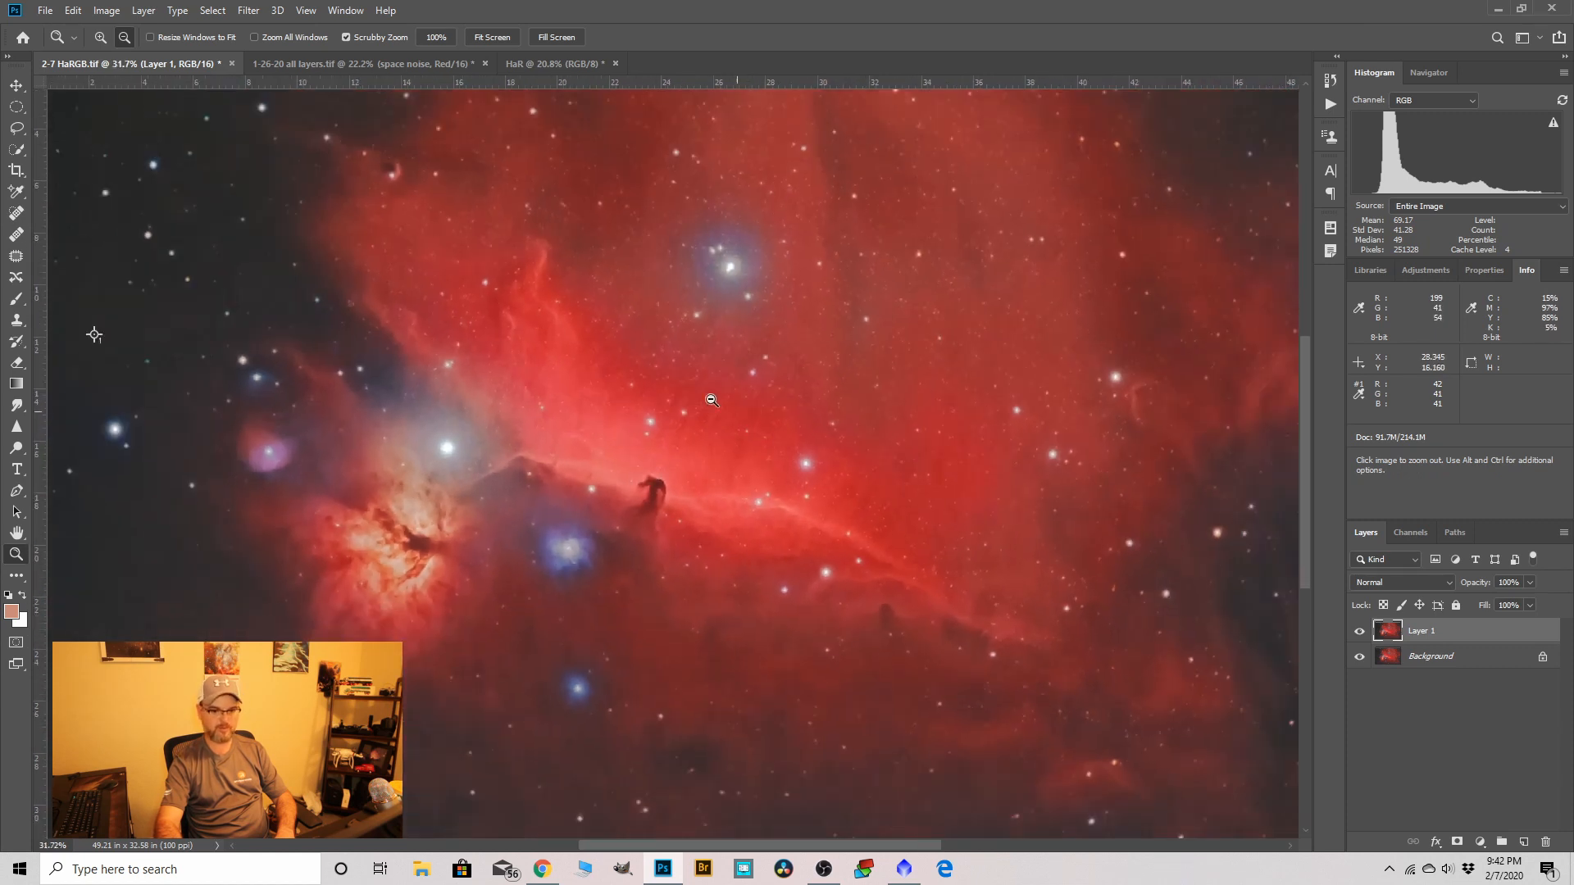
Duplicate the merged Layer 1 and rename the copy "smart sharp".
drag(1429, 637, 1526, 833)
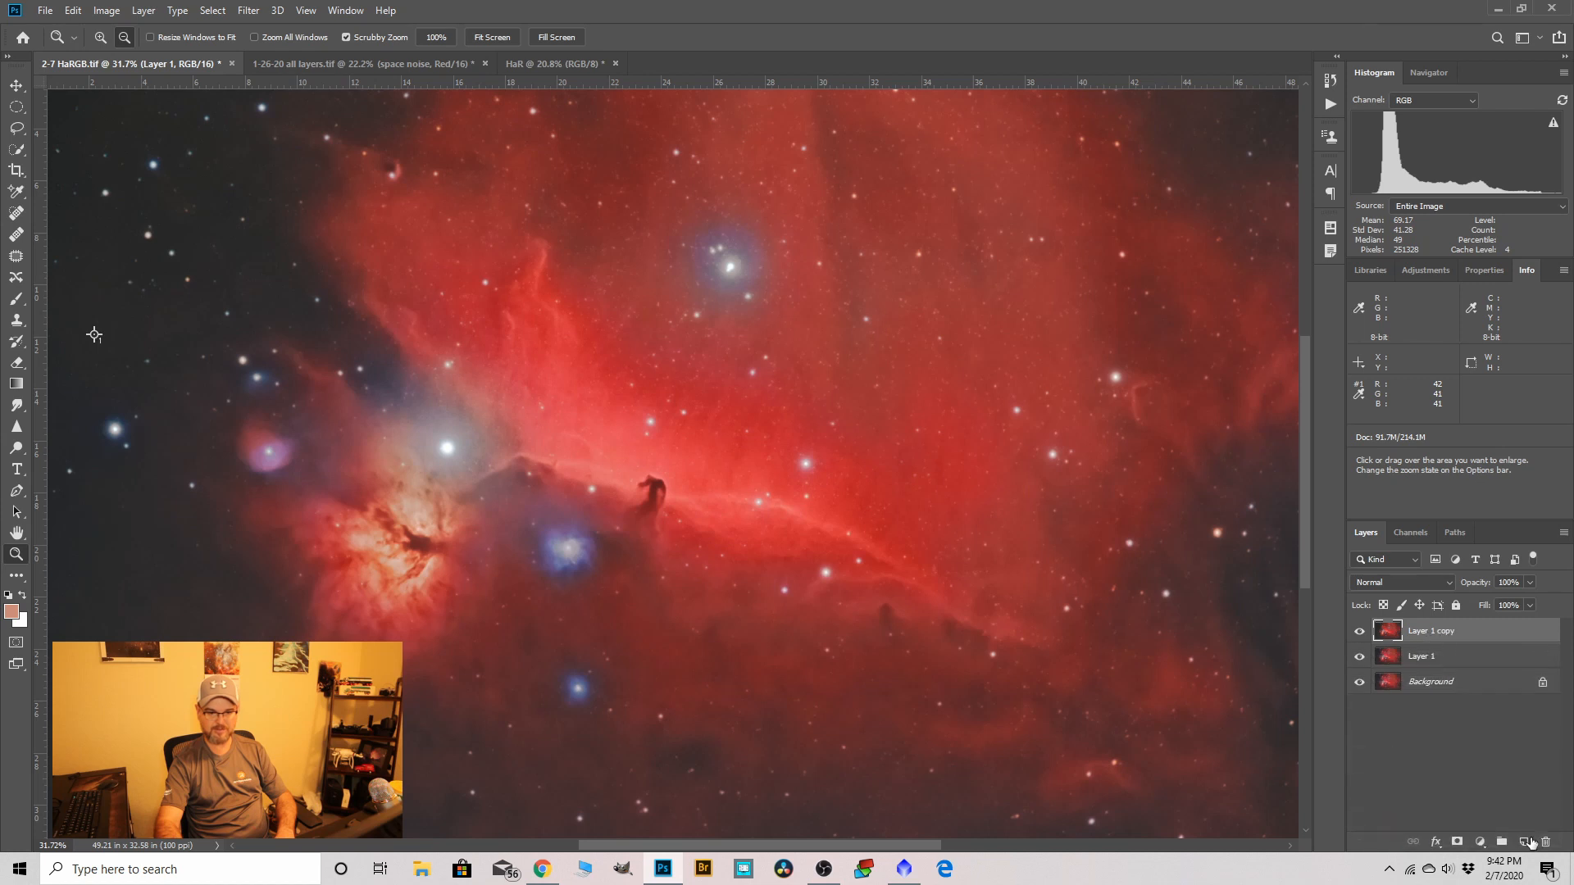
double_click(1434, 632)
text(smar)
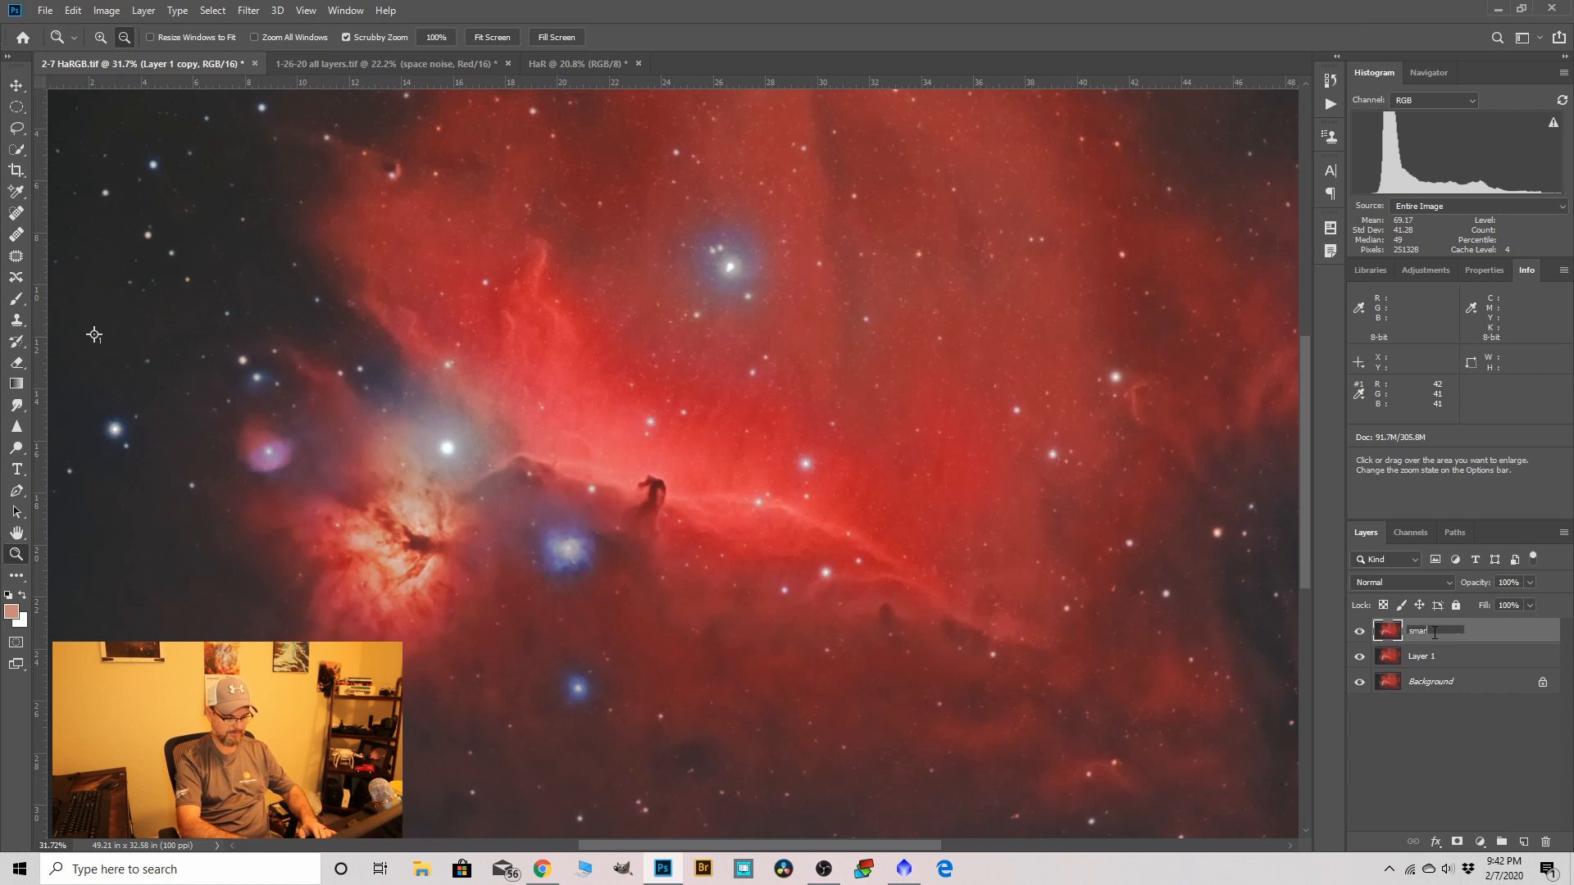
text(t sharp)
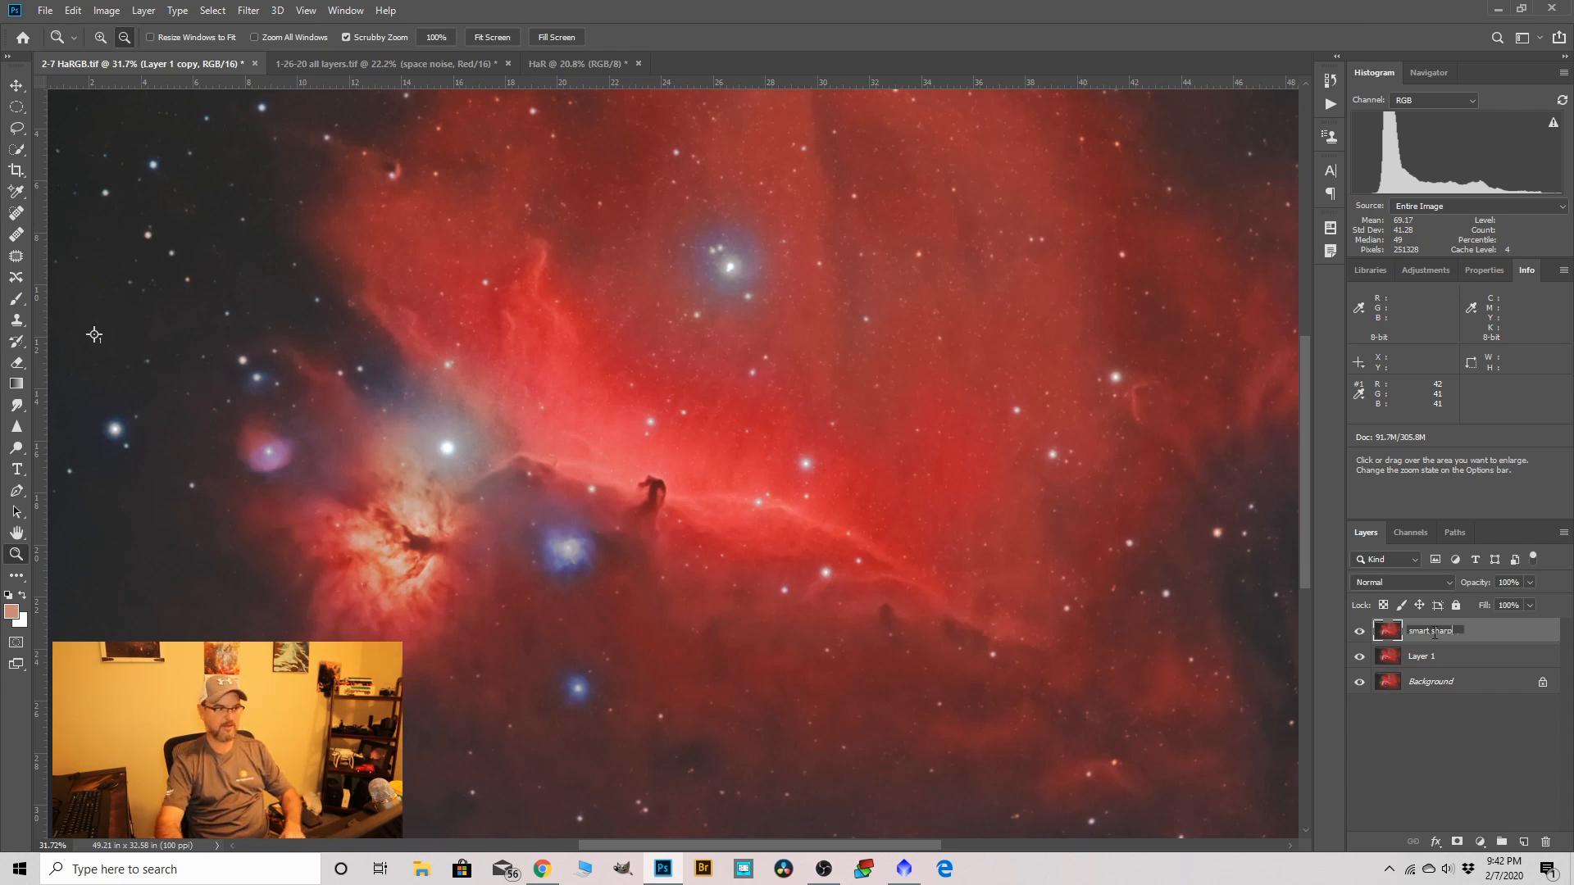
key(Return)
Apply Smart Sharpen to the smart sharp layer with amount 152%, radius 1.8 px, reduce noise 20% and Lens Blur removal, checking the Horsehead in the preview.
click(248, 11)
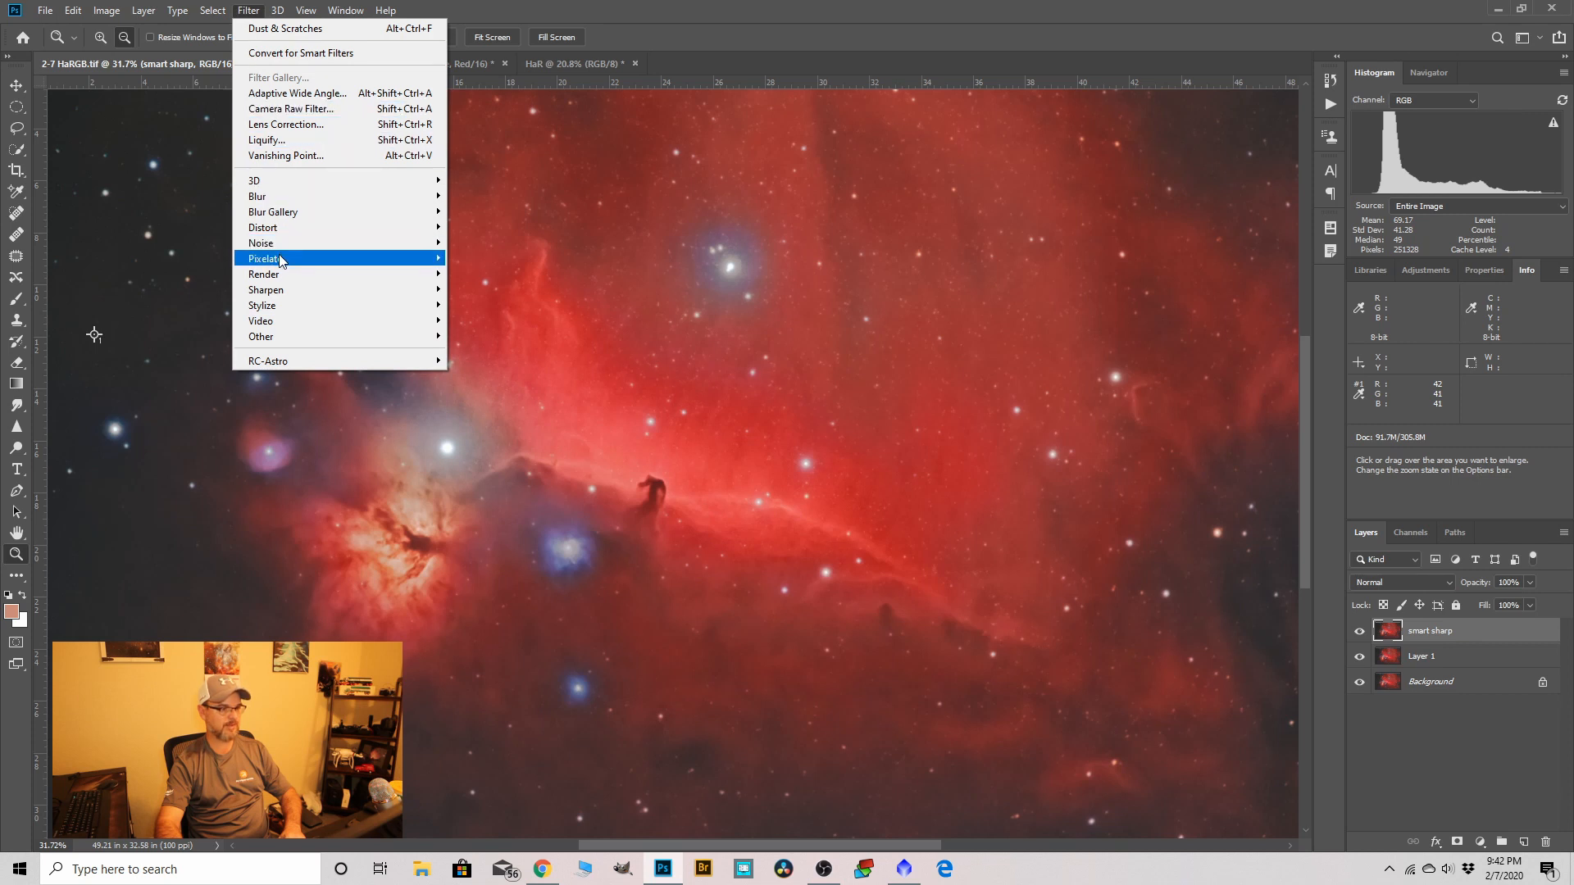
mouse_move(281, 291)
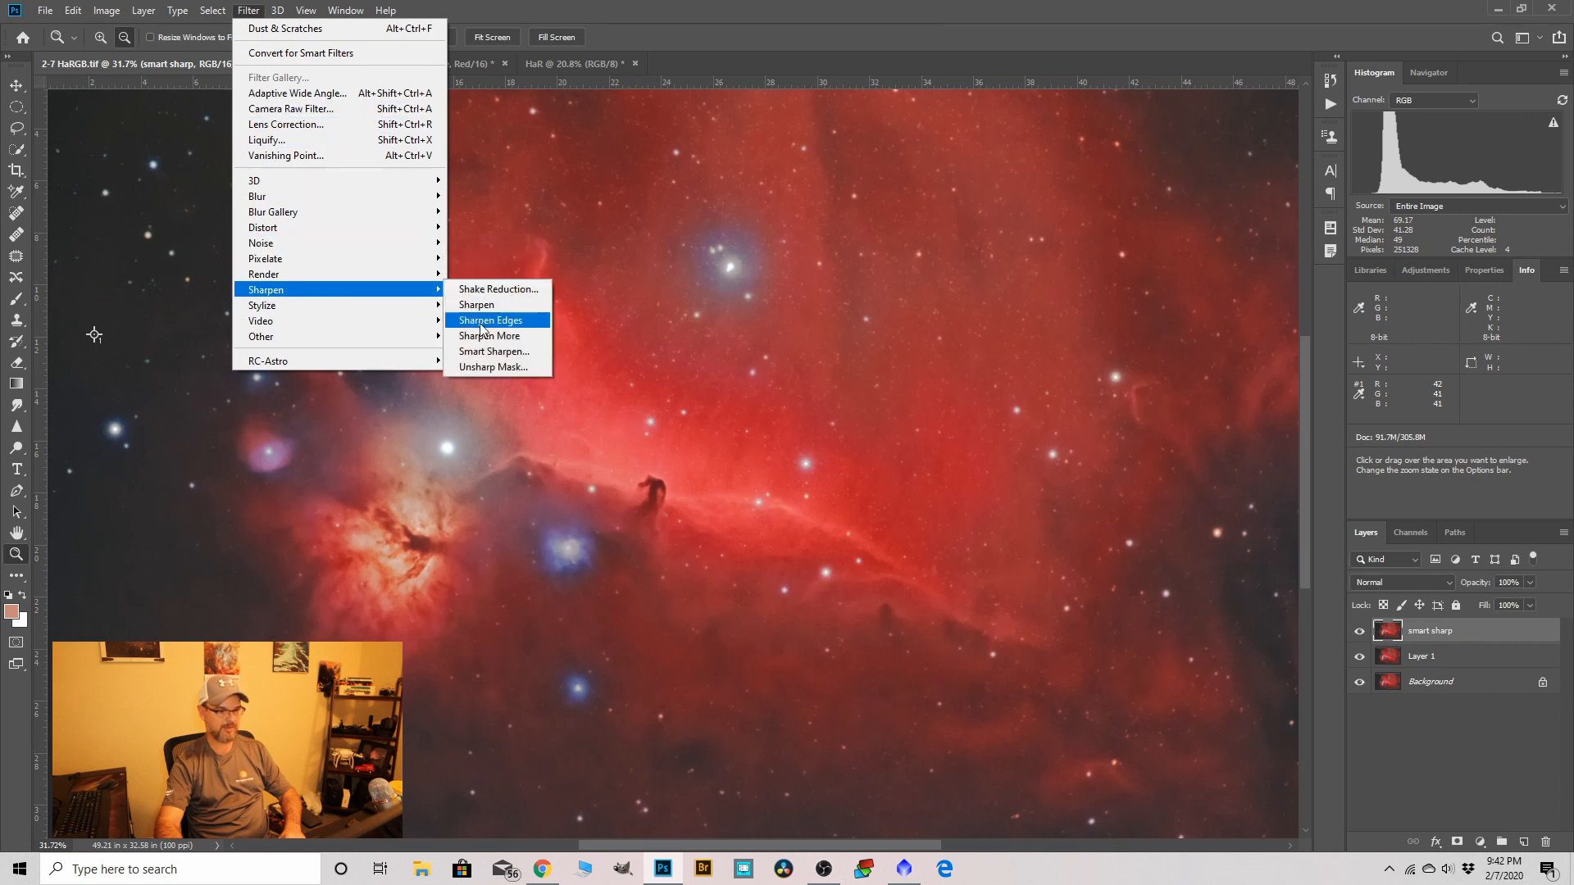
click(488, 352)
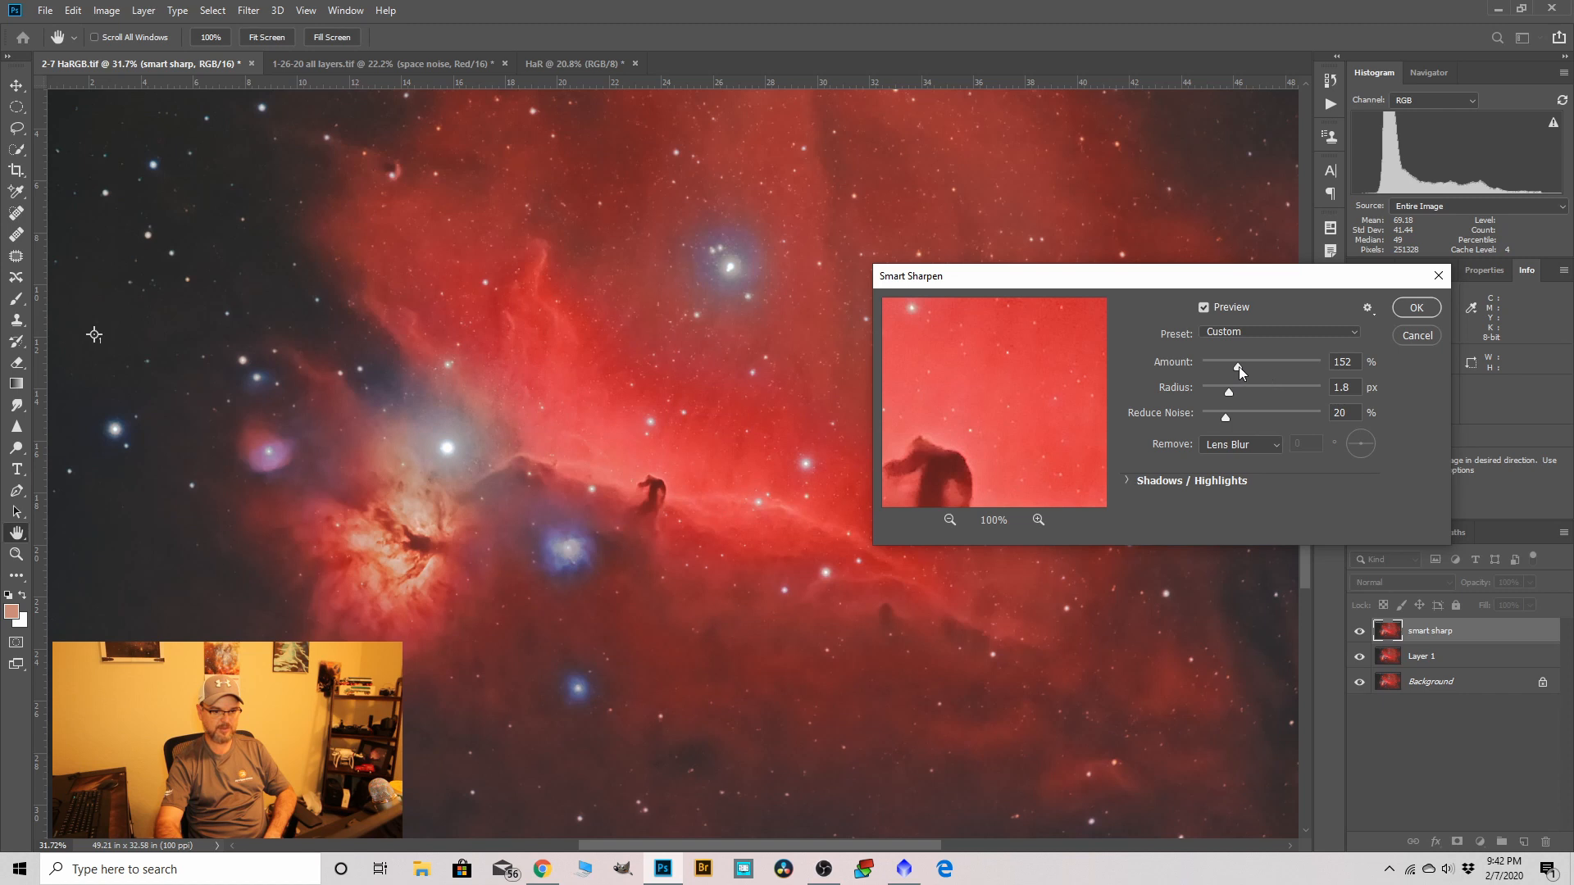
click(1275, 449)
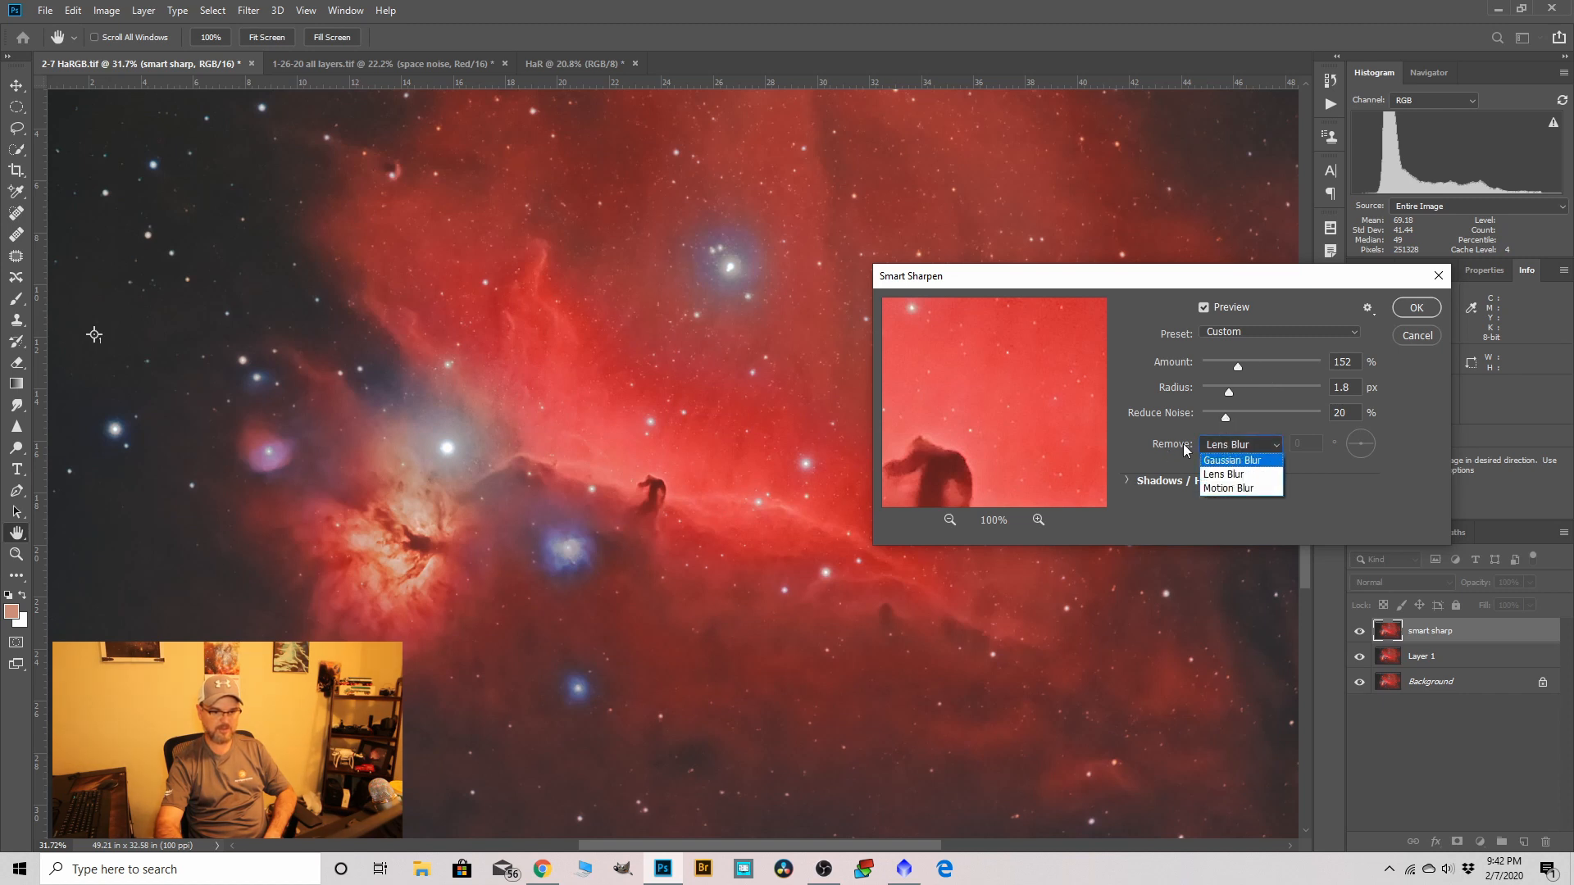
click(1223, 476)
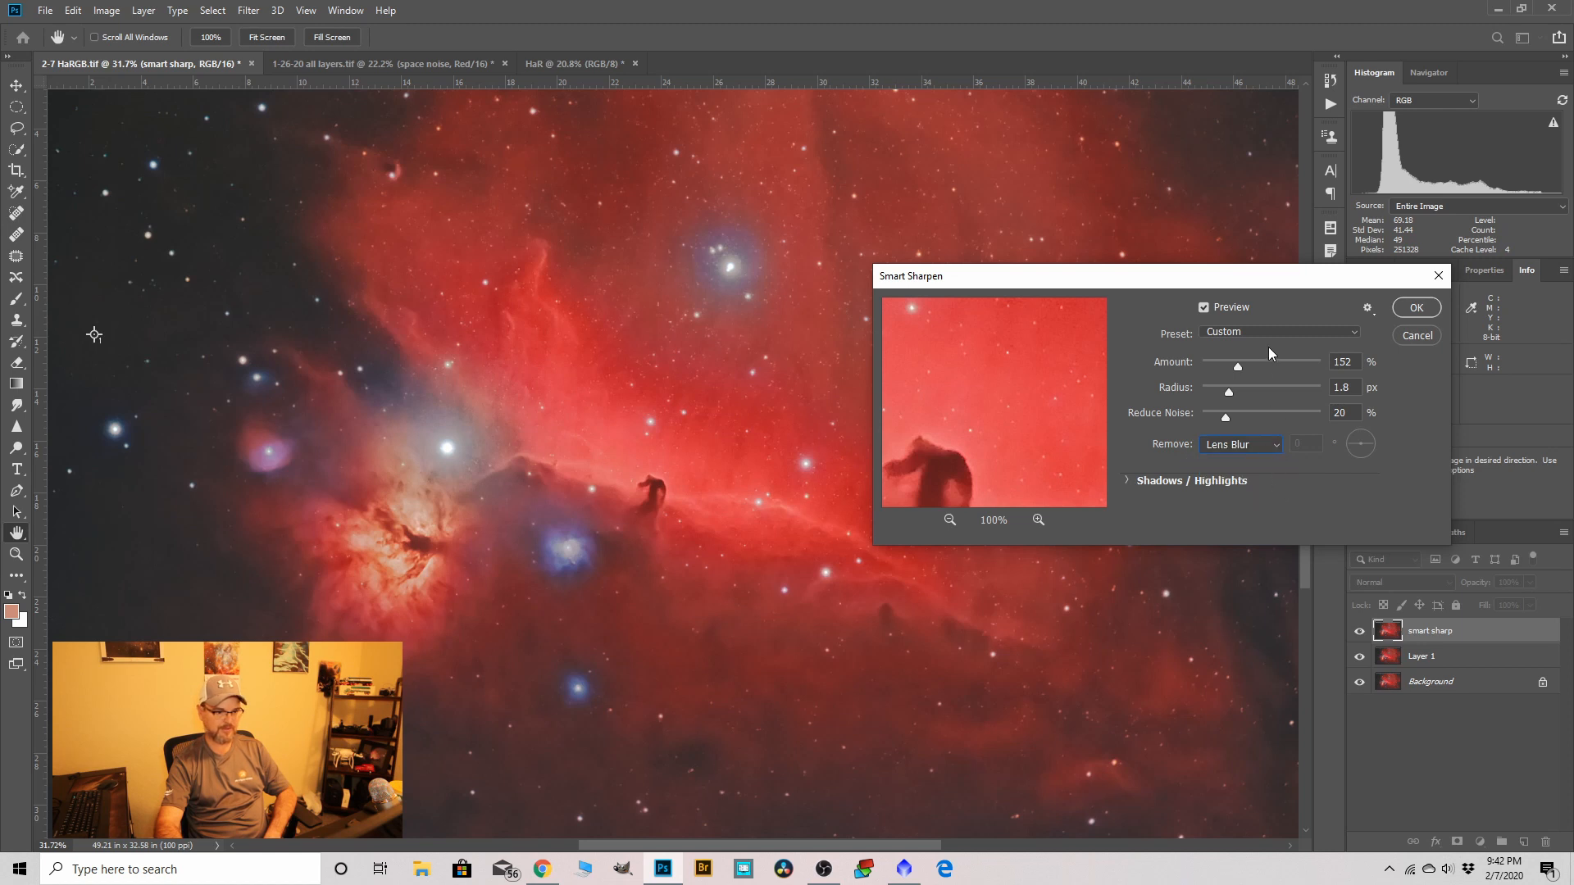
drag(1236, 366, 1238, 366)
drag(983, 430, 1003, 393)
click(1204, 309)
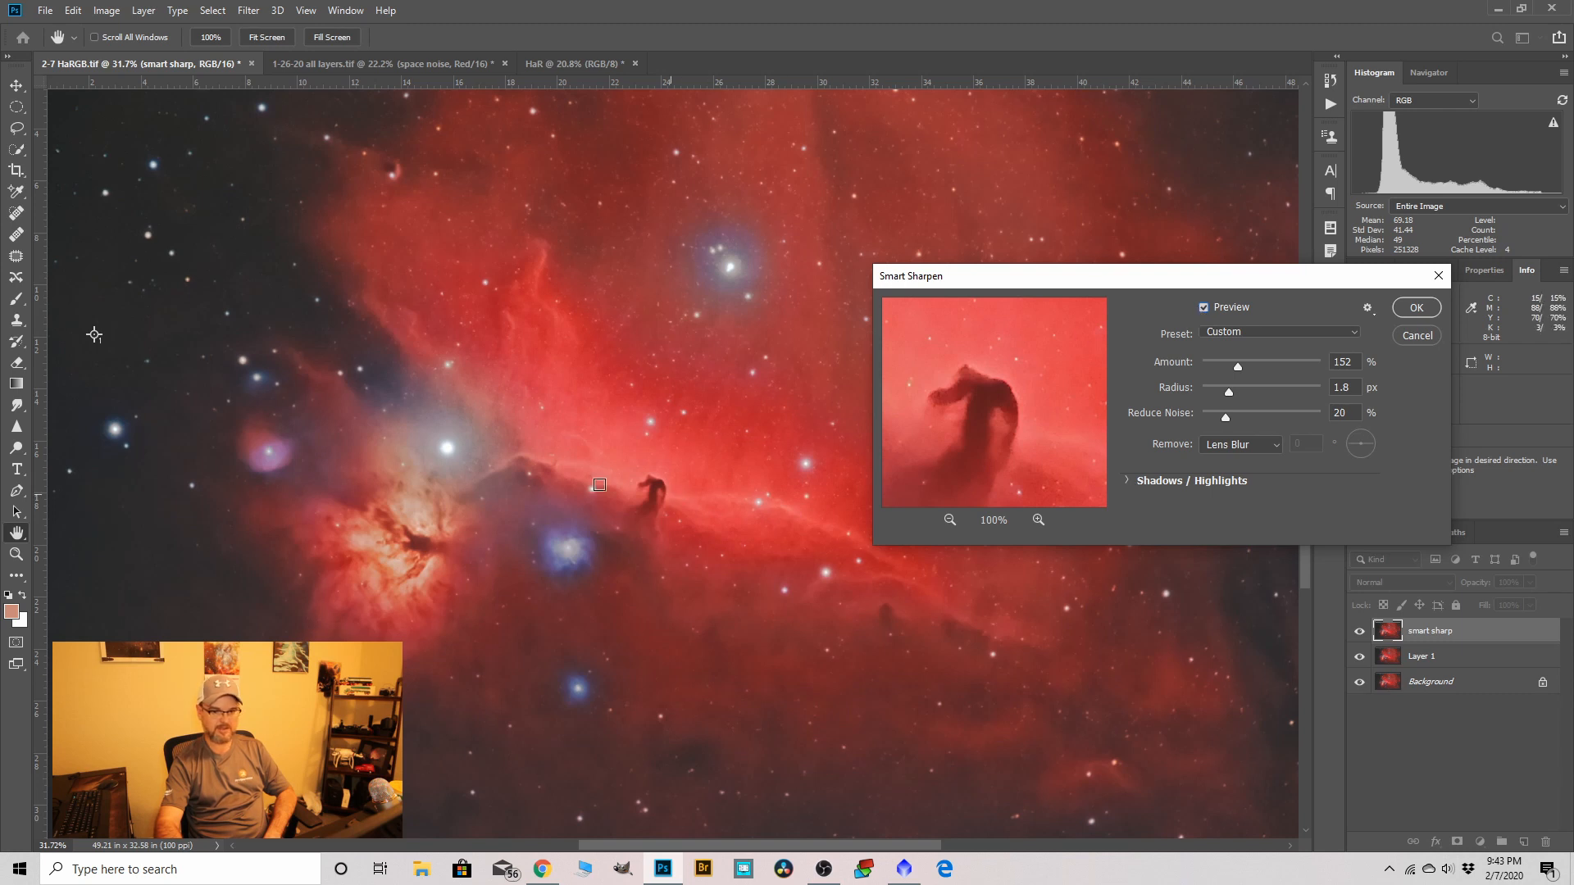
click(1415, 310)
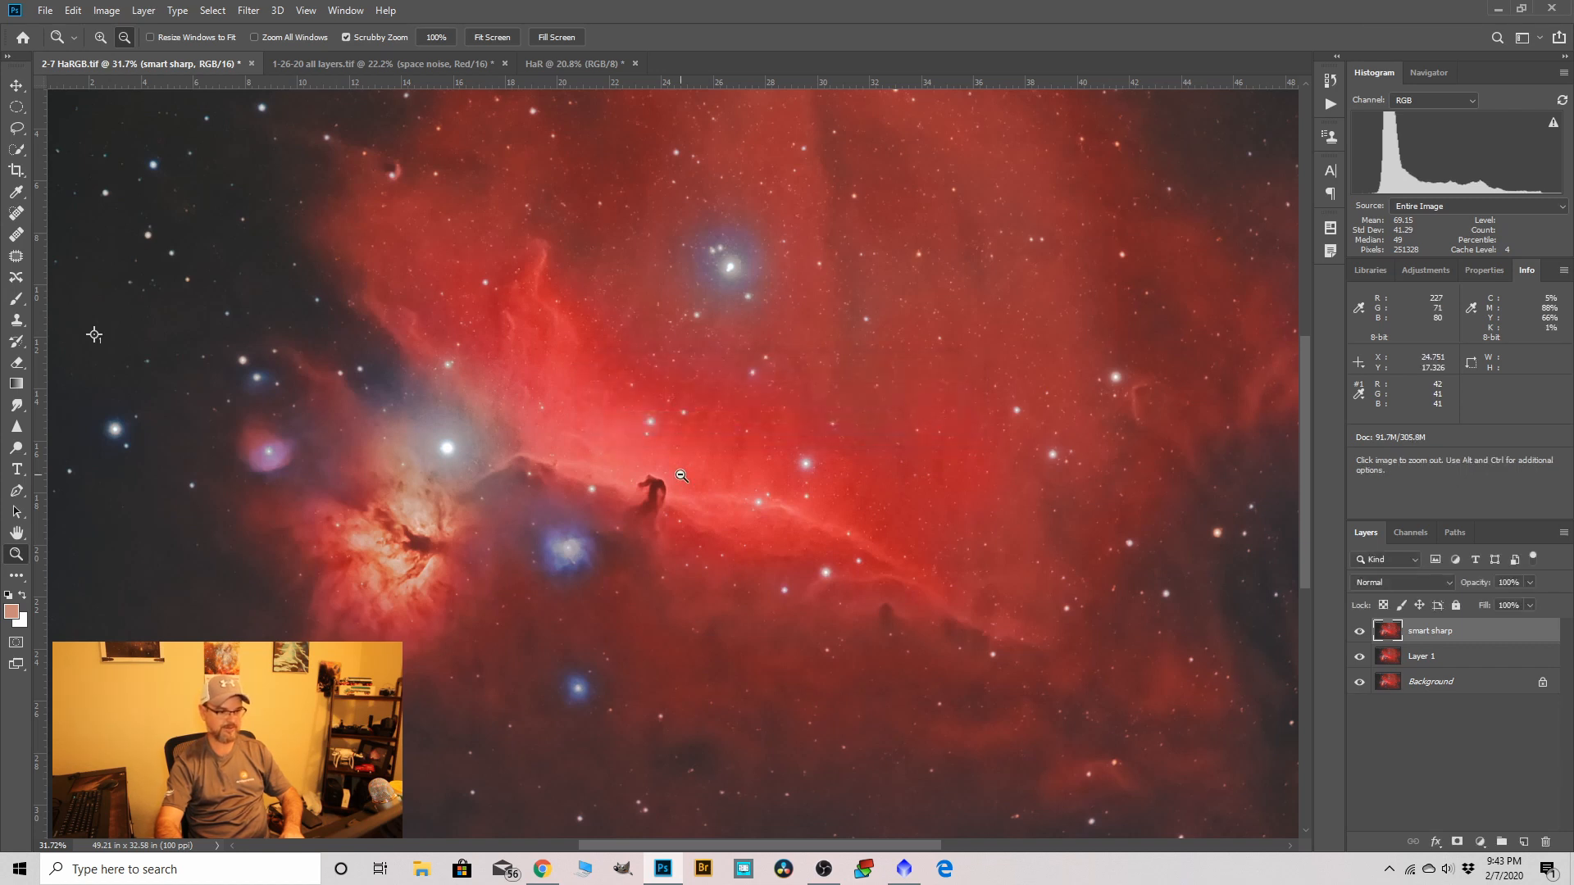
Compare the Horsehead area with the smart sharp layer hidden and shown, leaving the layer visible.
scroll(681, 475, down, 3)
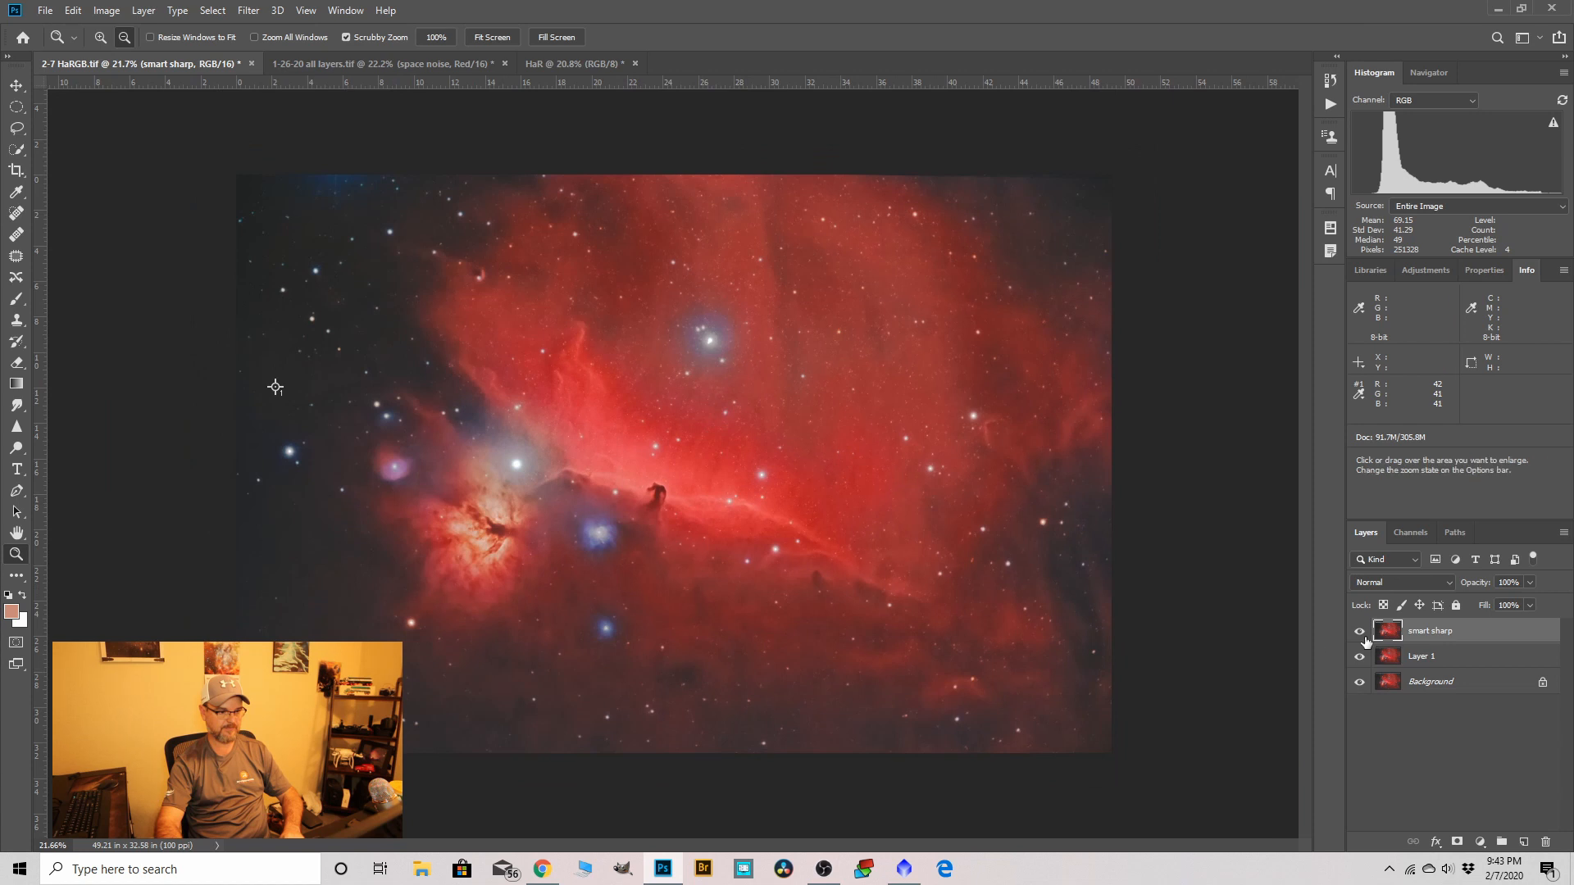
key(ctrl+plus)
key(ctrl+plus)
key(ctrl+plus)
key(ctrl+plus)
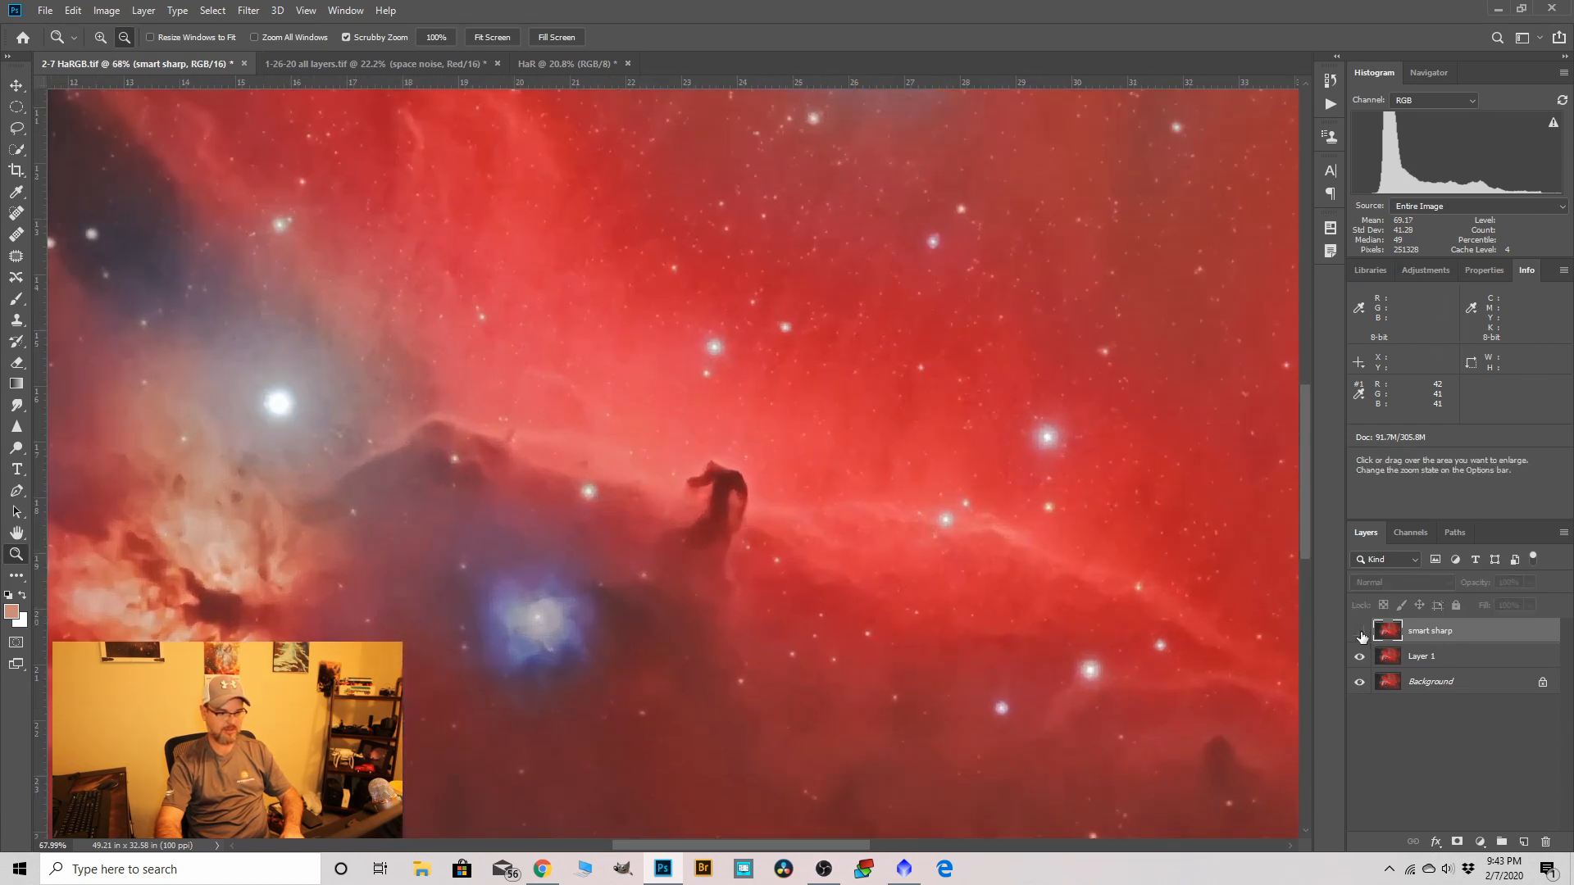
click(1359, 632)
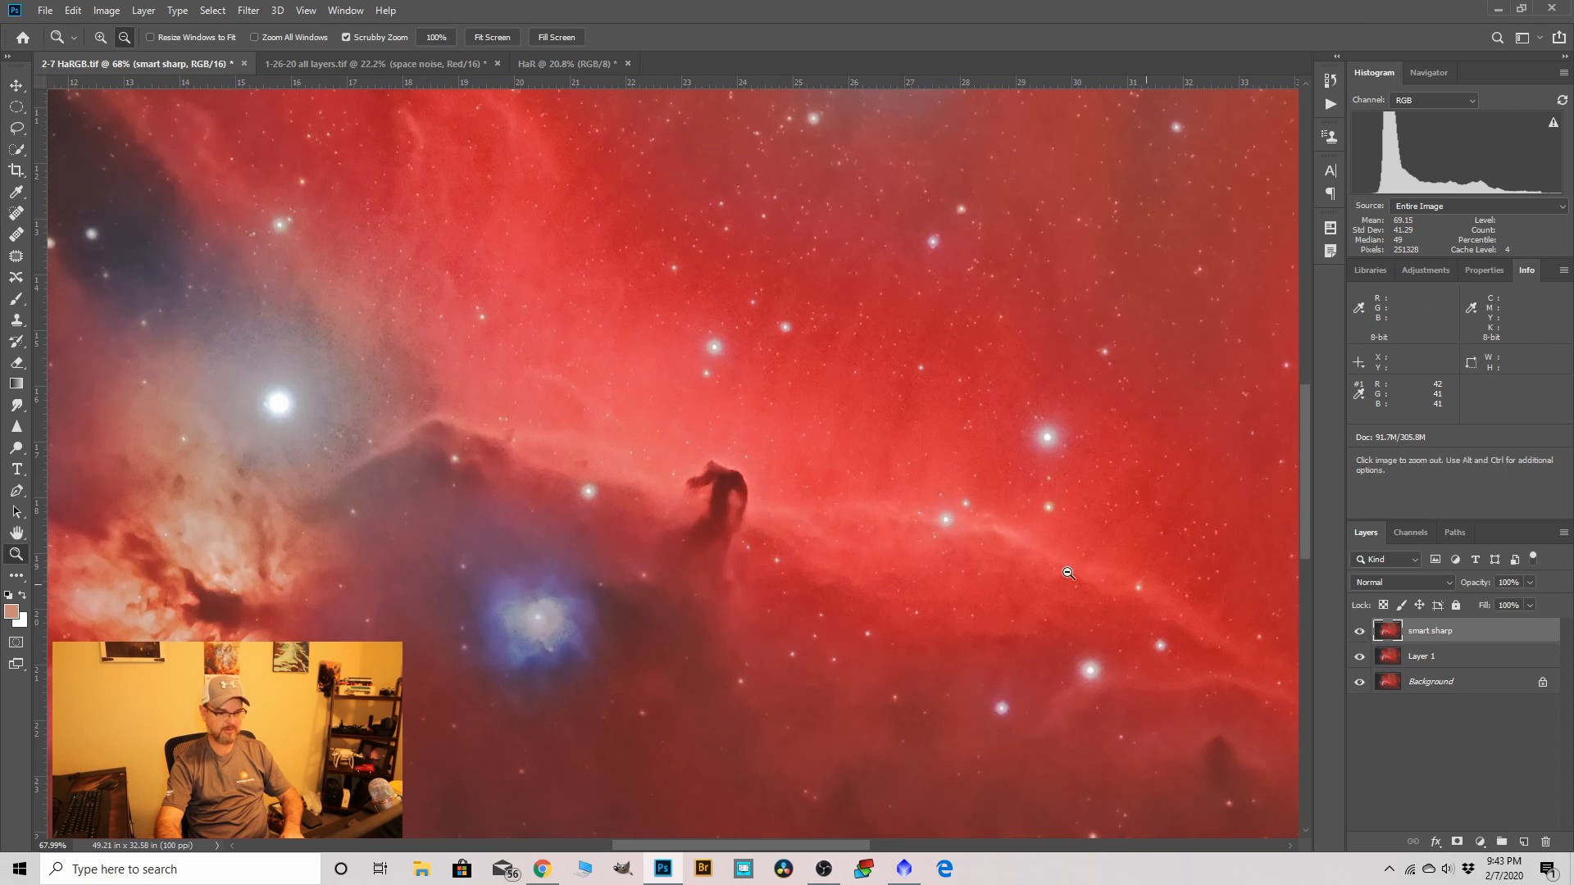
alt+click(587, 498)
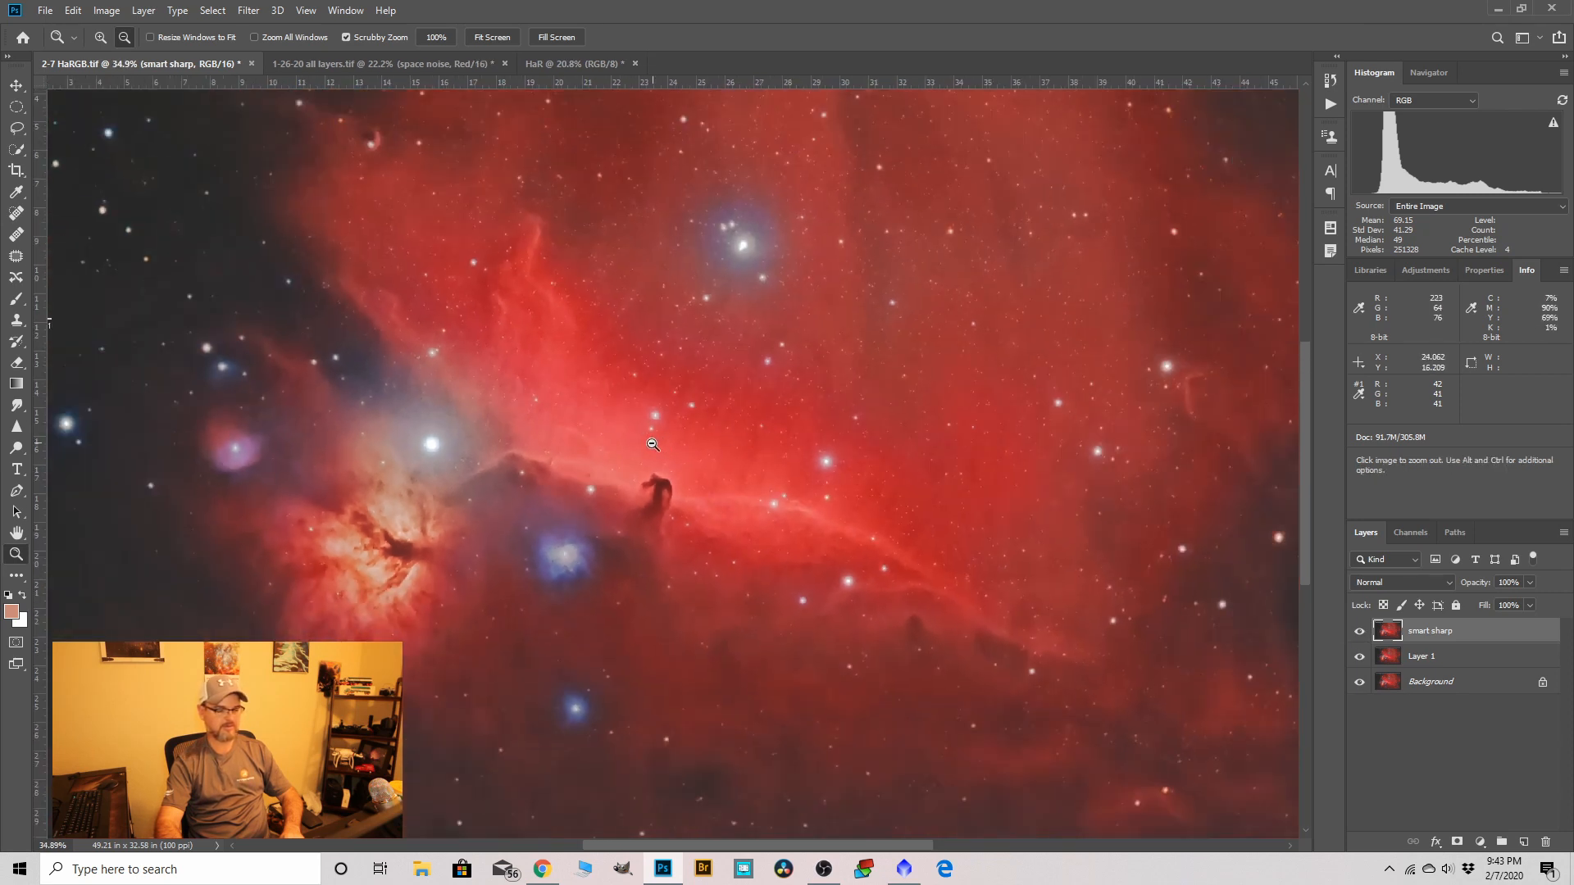
alt+click(711, 428)
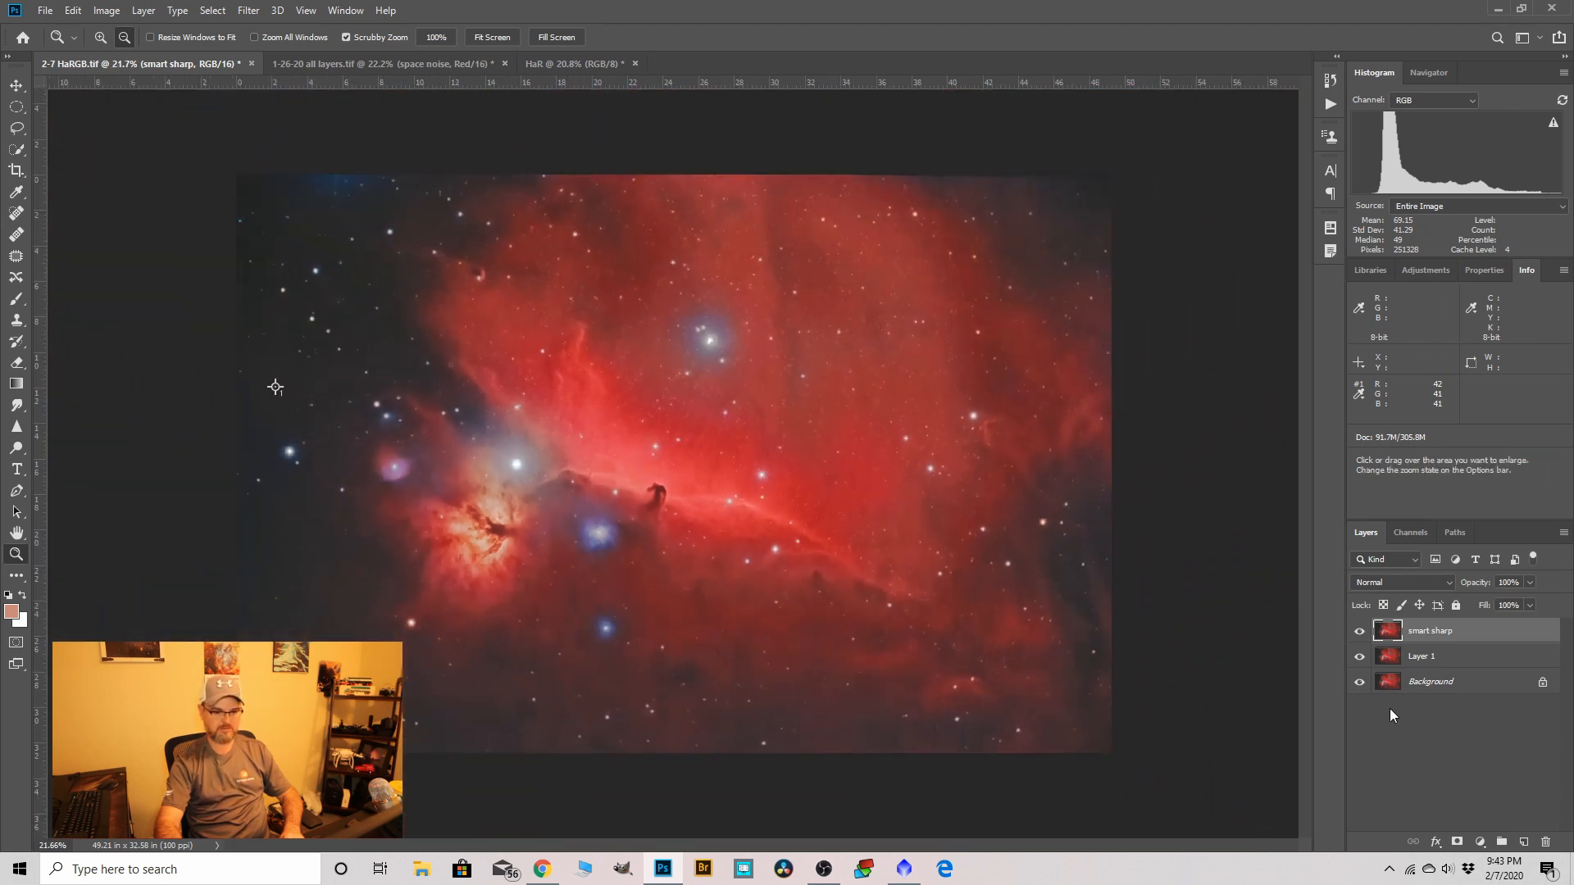
Duplicate the smart sharp layer and, in the Camera Raw Filter, set Clarity to +12, Vibrance to +6 and Saturation to -2.
drag(1430, 636, 1523, 842)
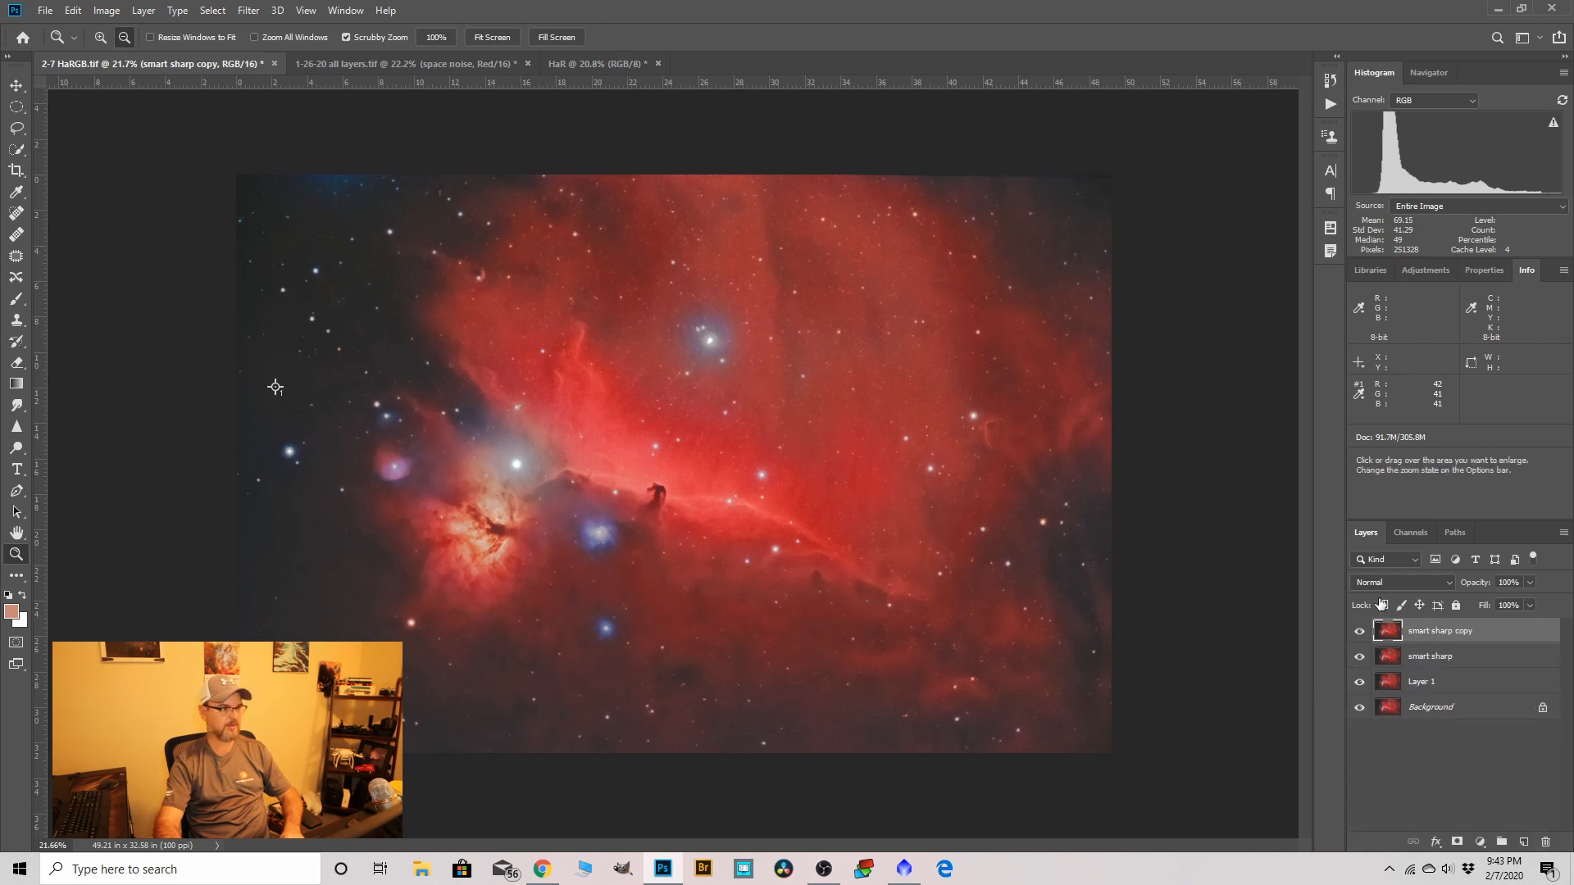
click(249, 11)
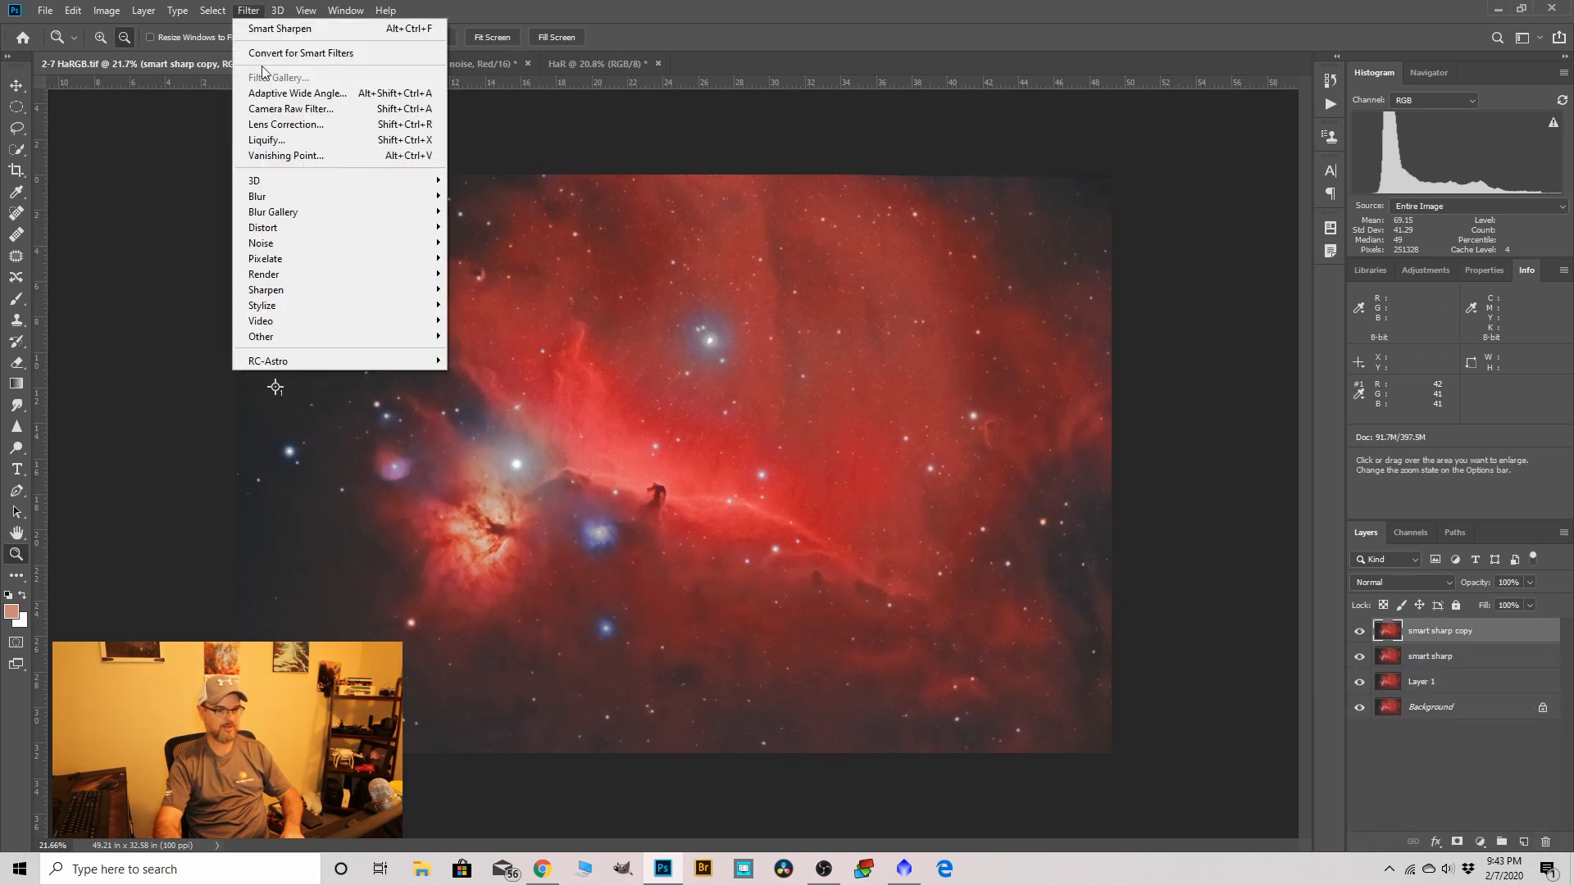
click(278, 112)
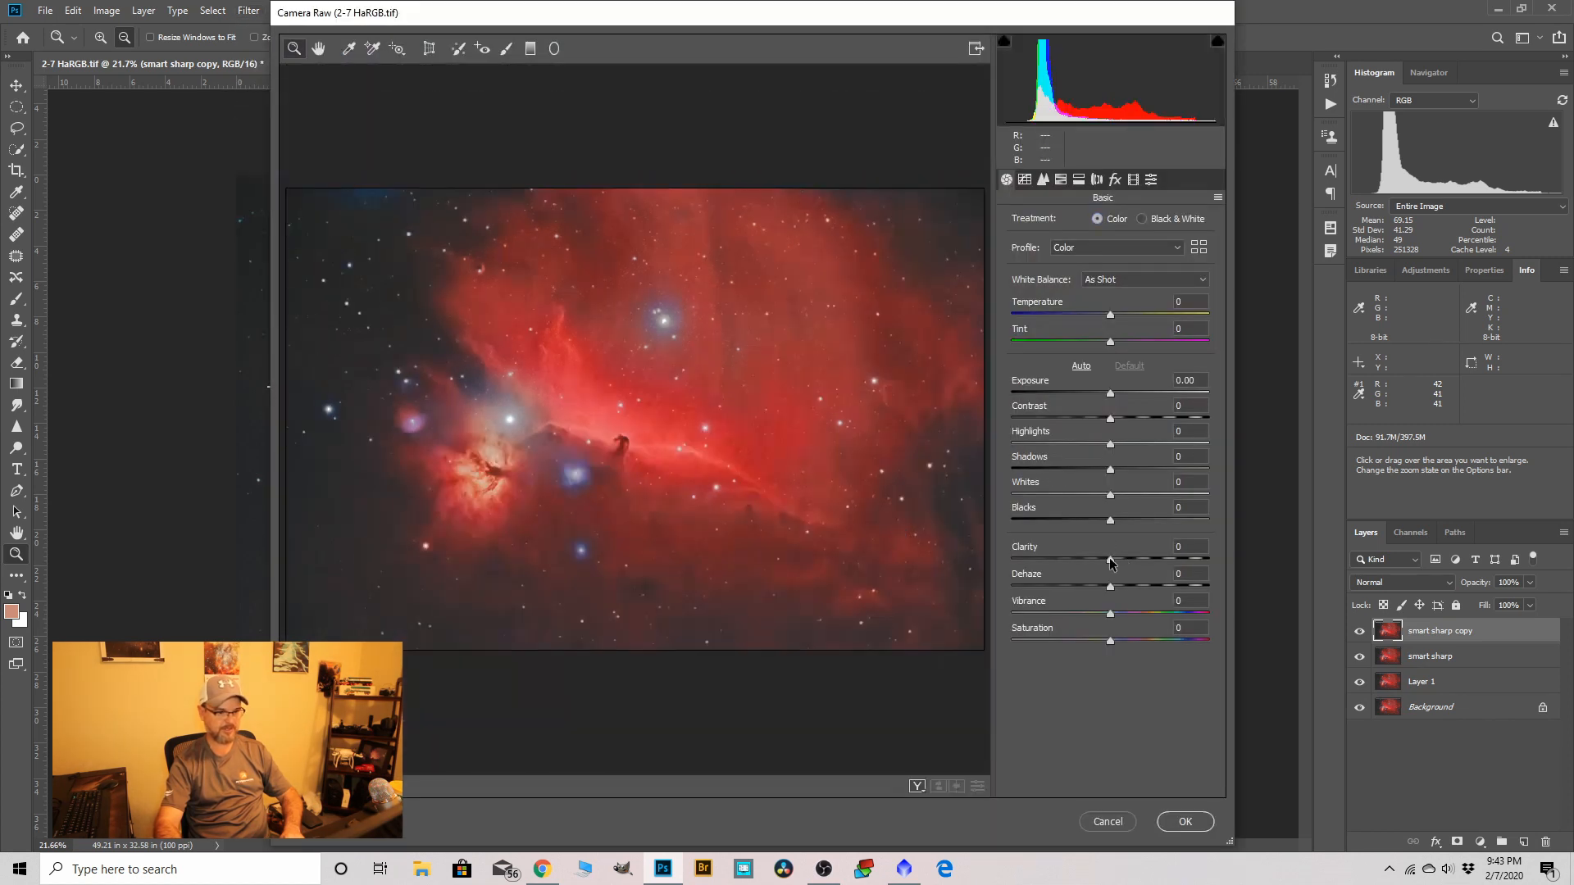
drag(1111, 562, 1107, 650)
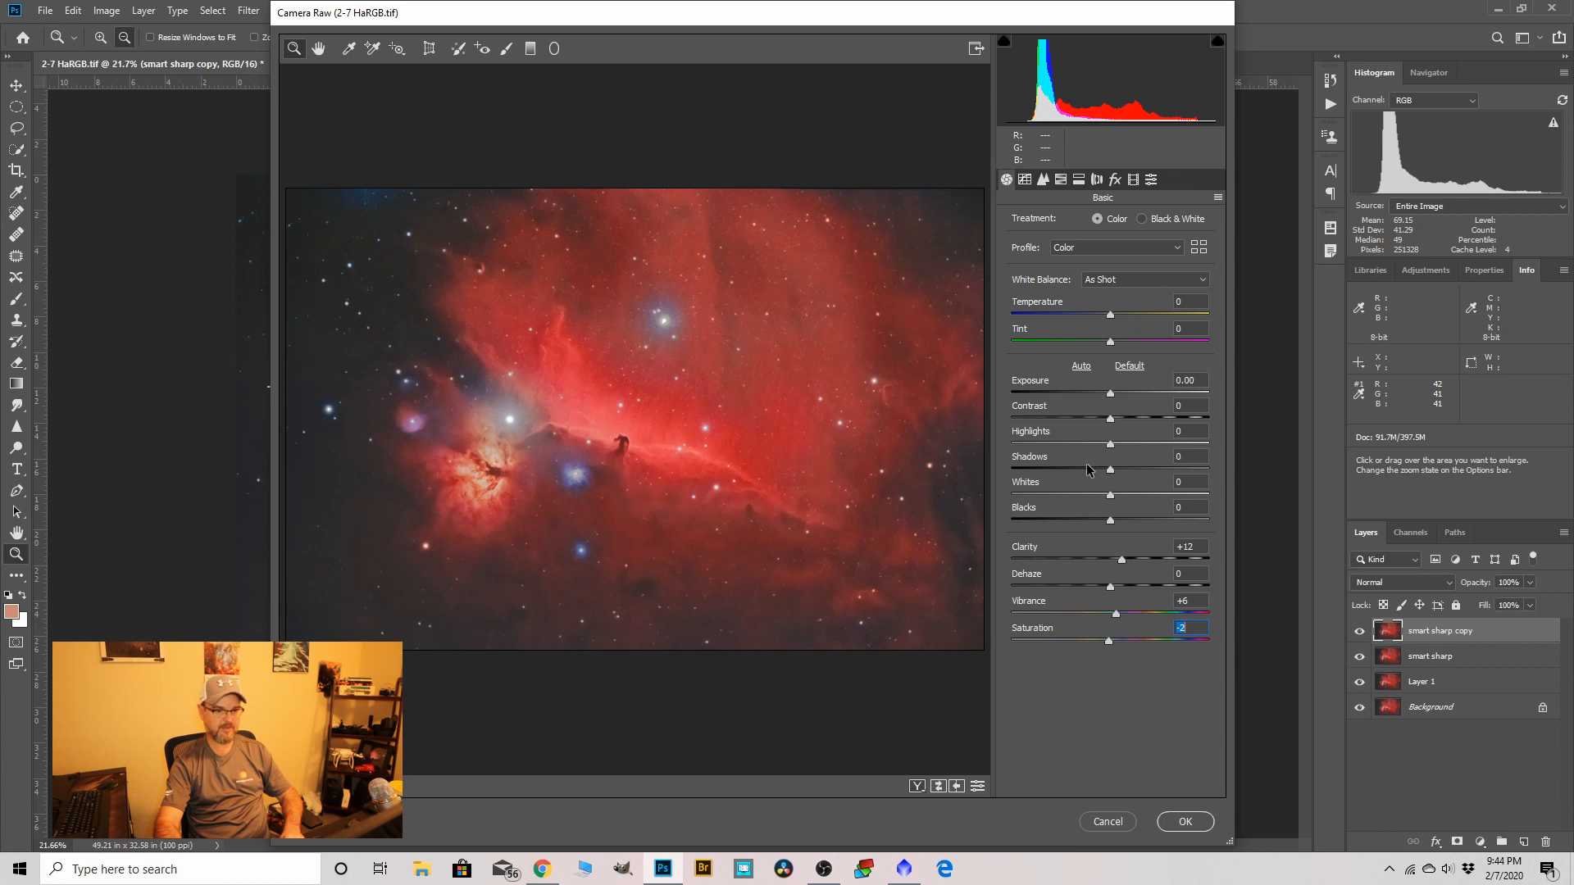
Adjust the Camera Raw parametric tone curve with Highlights at +23 and Lights at +2.
click(1025, 180)
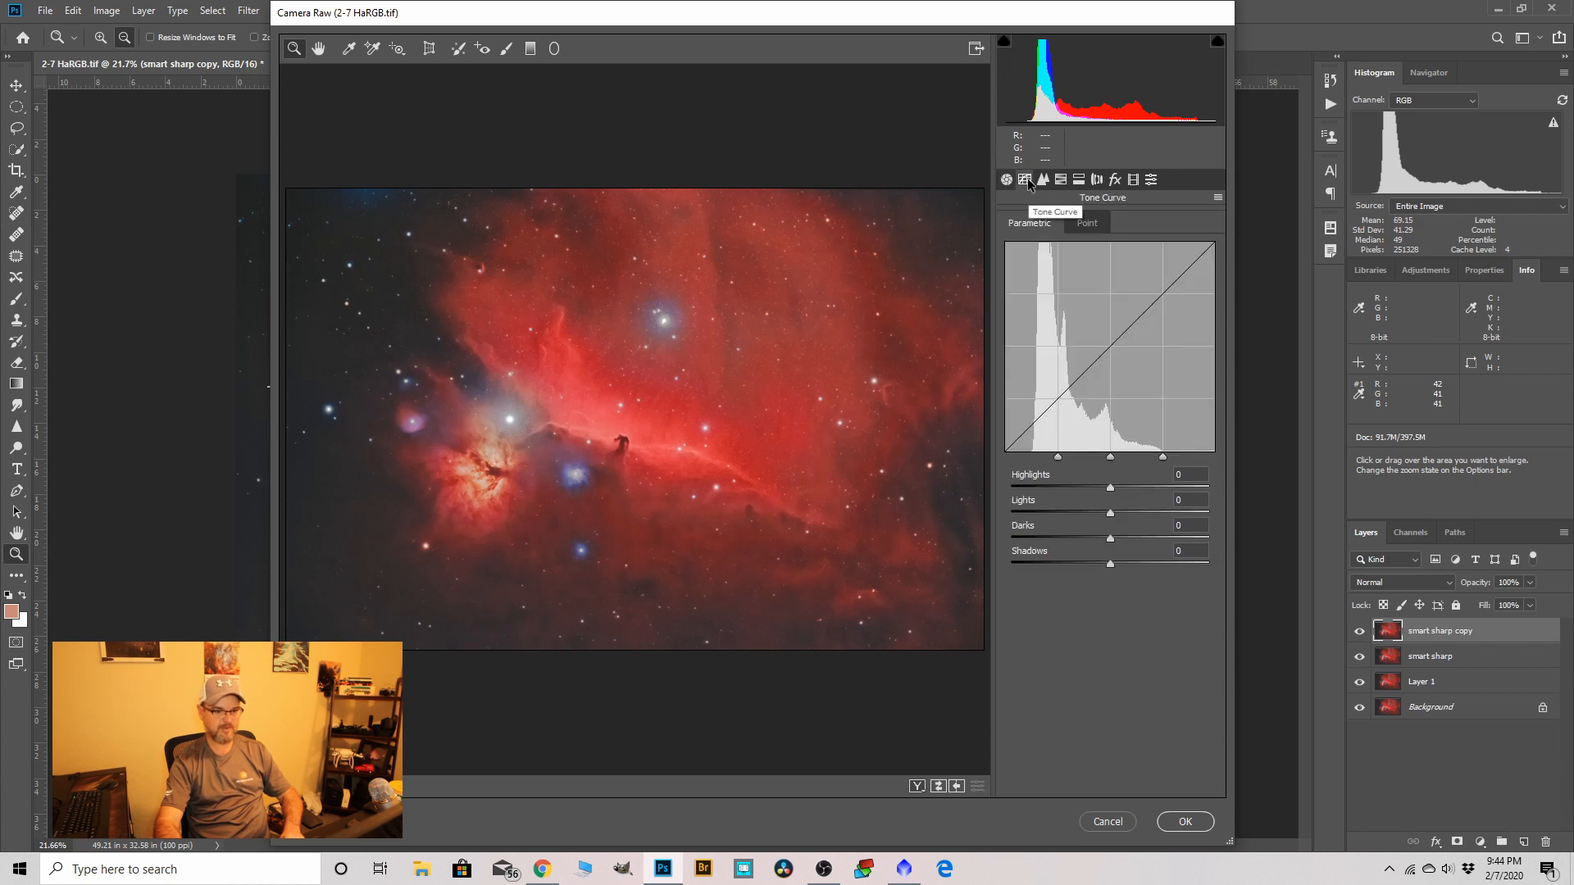
drag(1103, 490, 1132, 494)
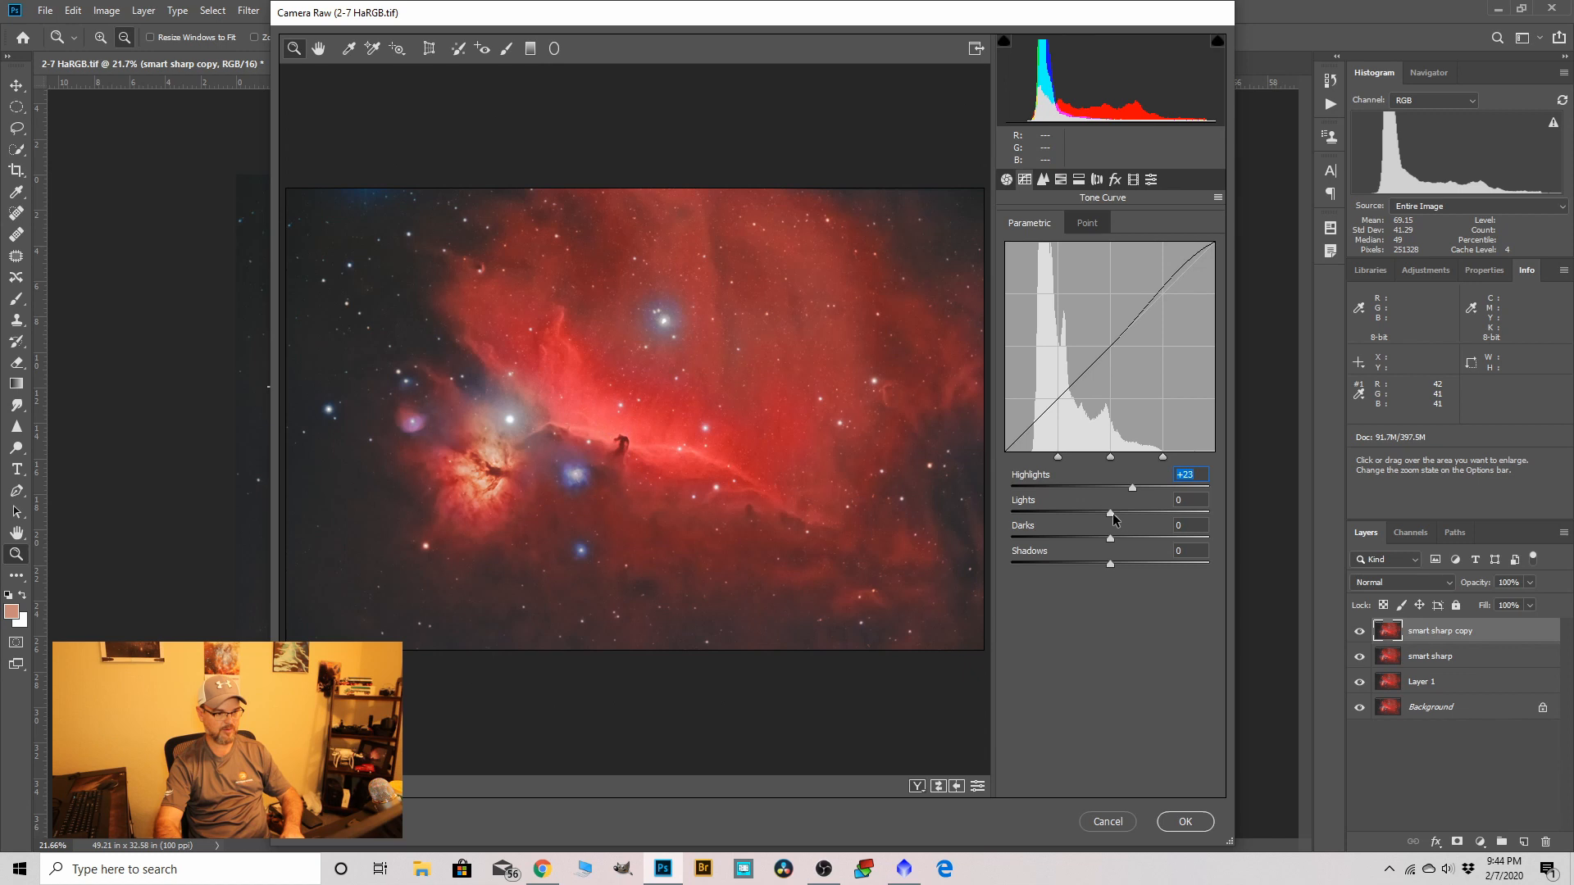
drag(1112, 514, 1113, 515)
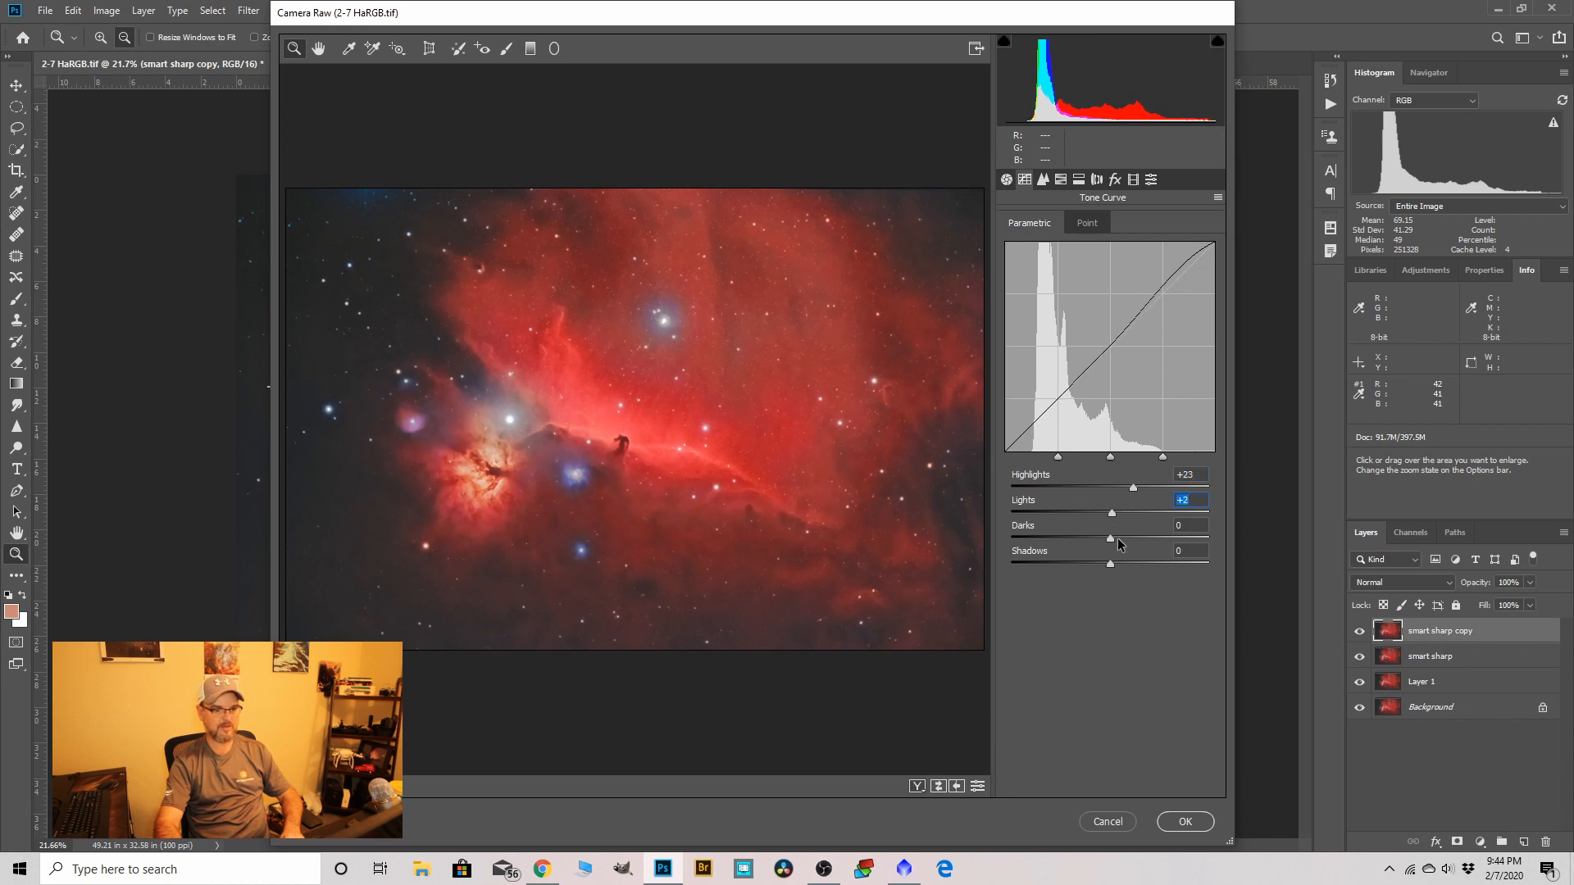
Add a little luminance and color noise reduction in the Camera Raw detail settings and apply the filter.
click(1043, 179)
drag(1014, 383, 1031, 384)
drag(1012, 464, 1041, 465)
click(1186, 822)
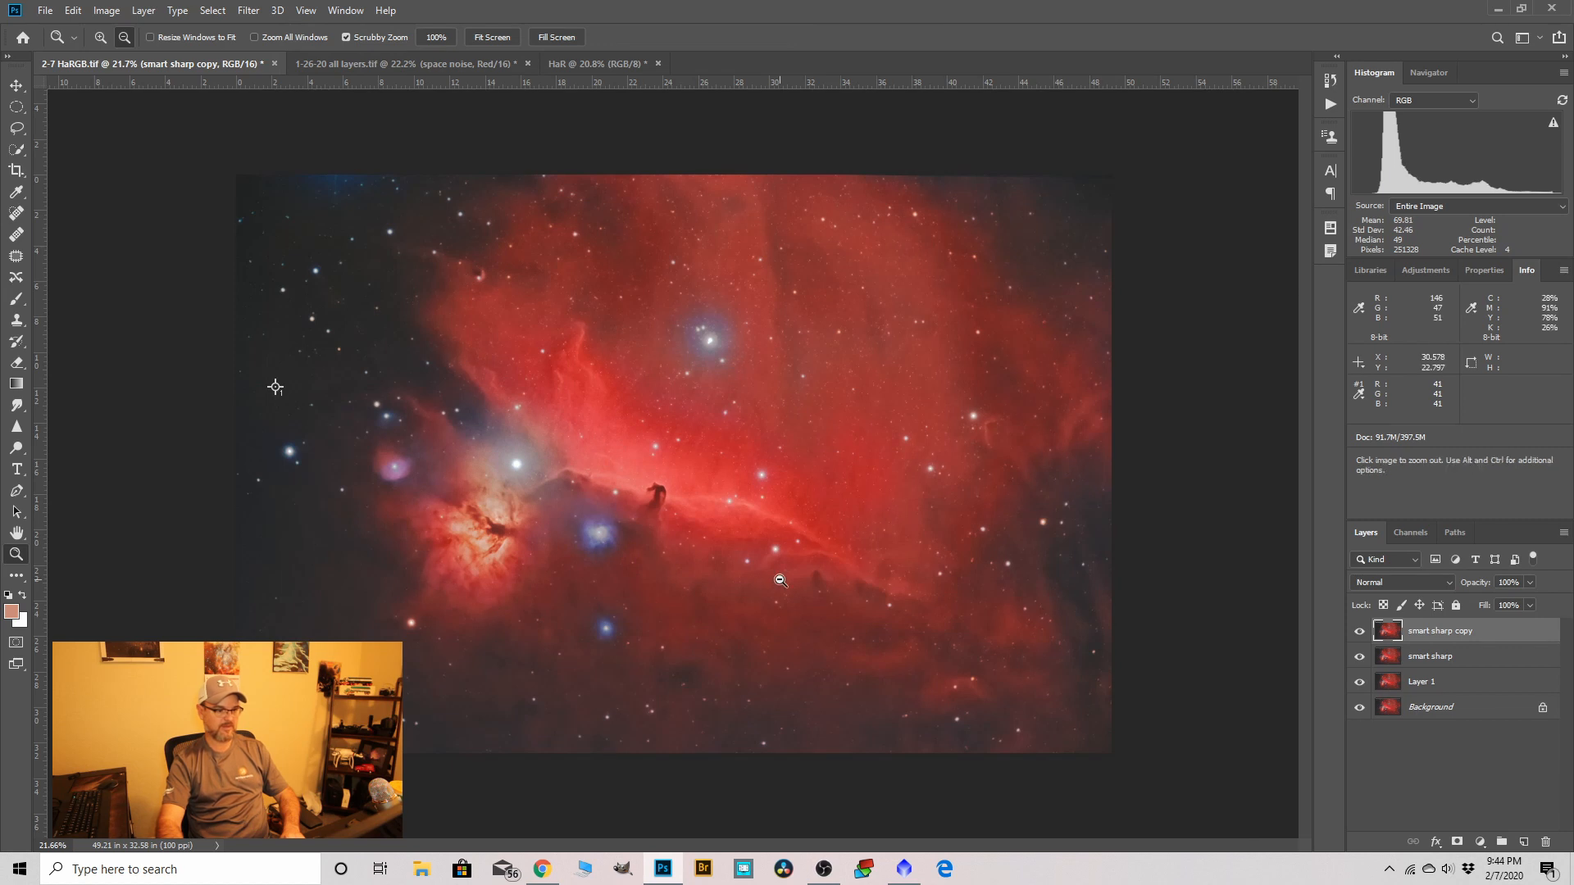
Inspect the nebula image, compare it with the first Layer Via Copy history state, and restore the Camera Raw Filter state.
scroll(668, 459, down, 1)
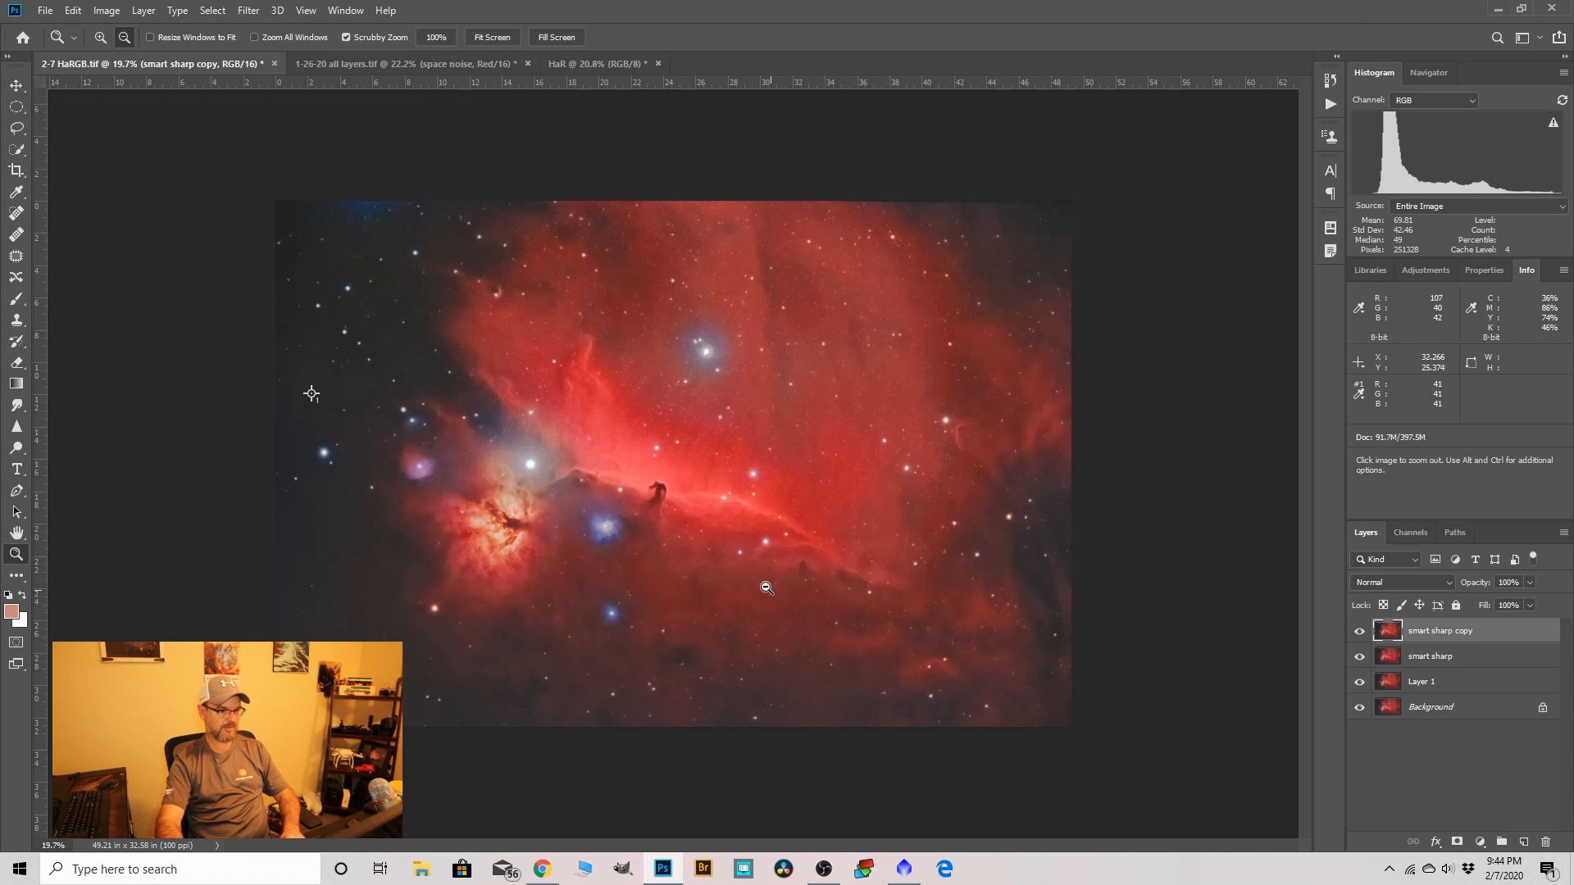
scroll(625, 504, up, 2)
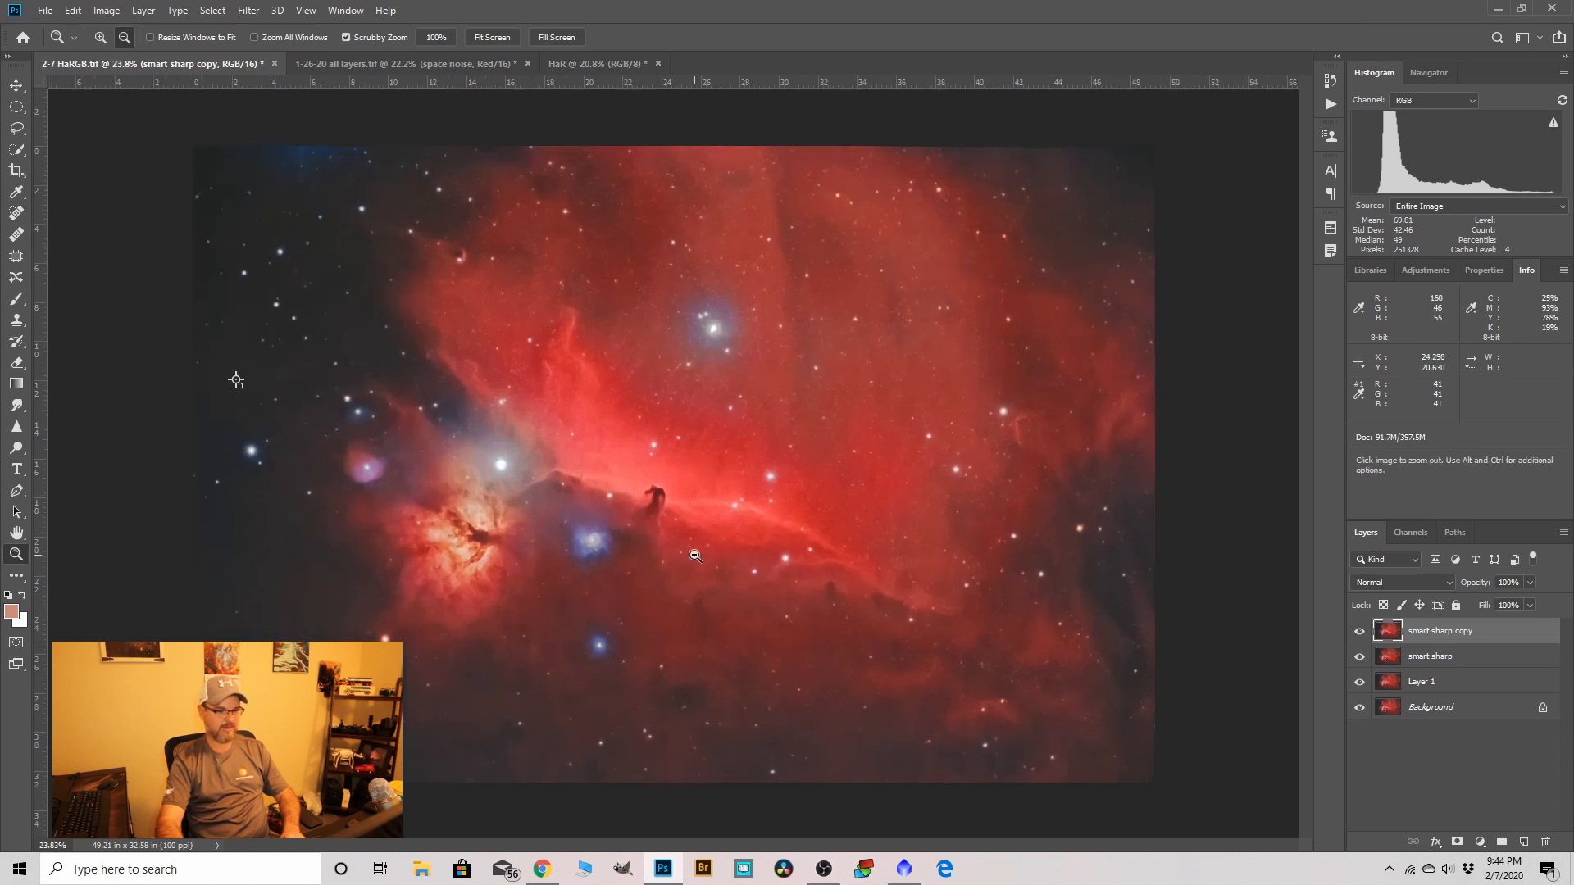
scroll(695, 555, up, 1)
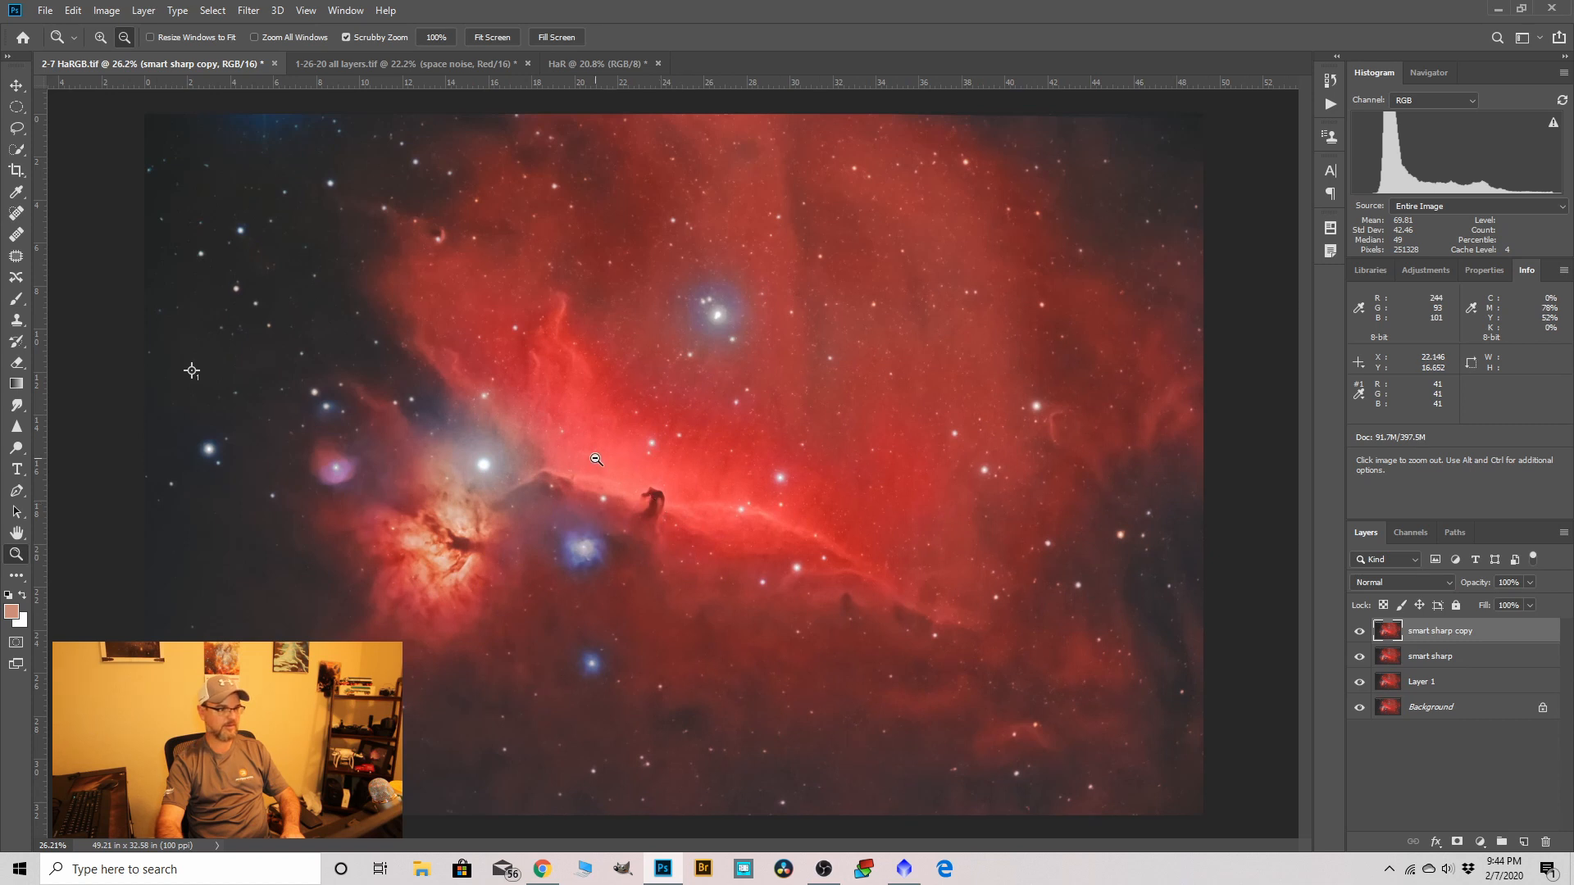
scroll(660, 504, down, 2)
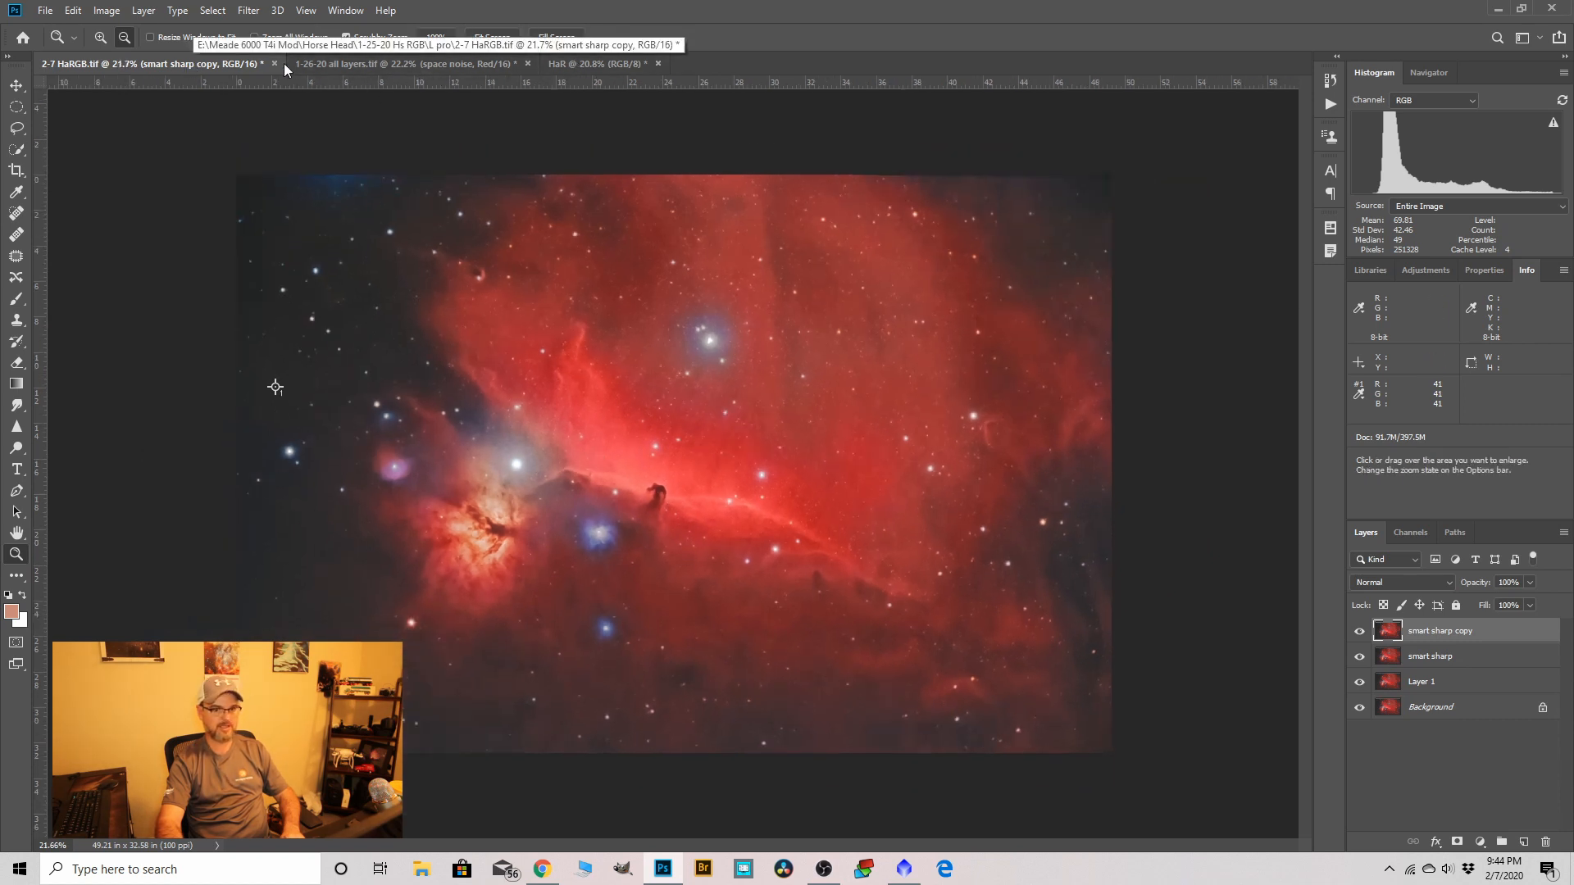
click(1328, 81)
scroll(1245, 196, up, 5)
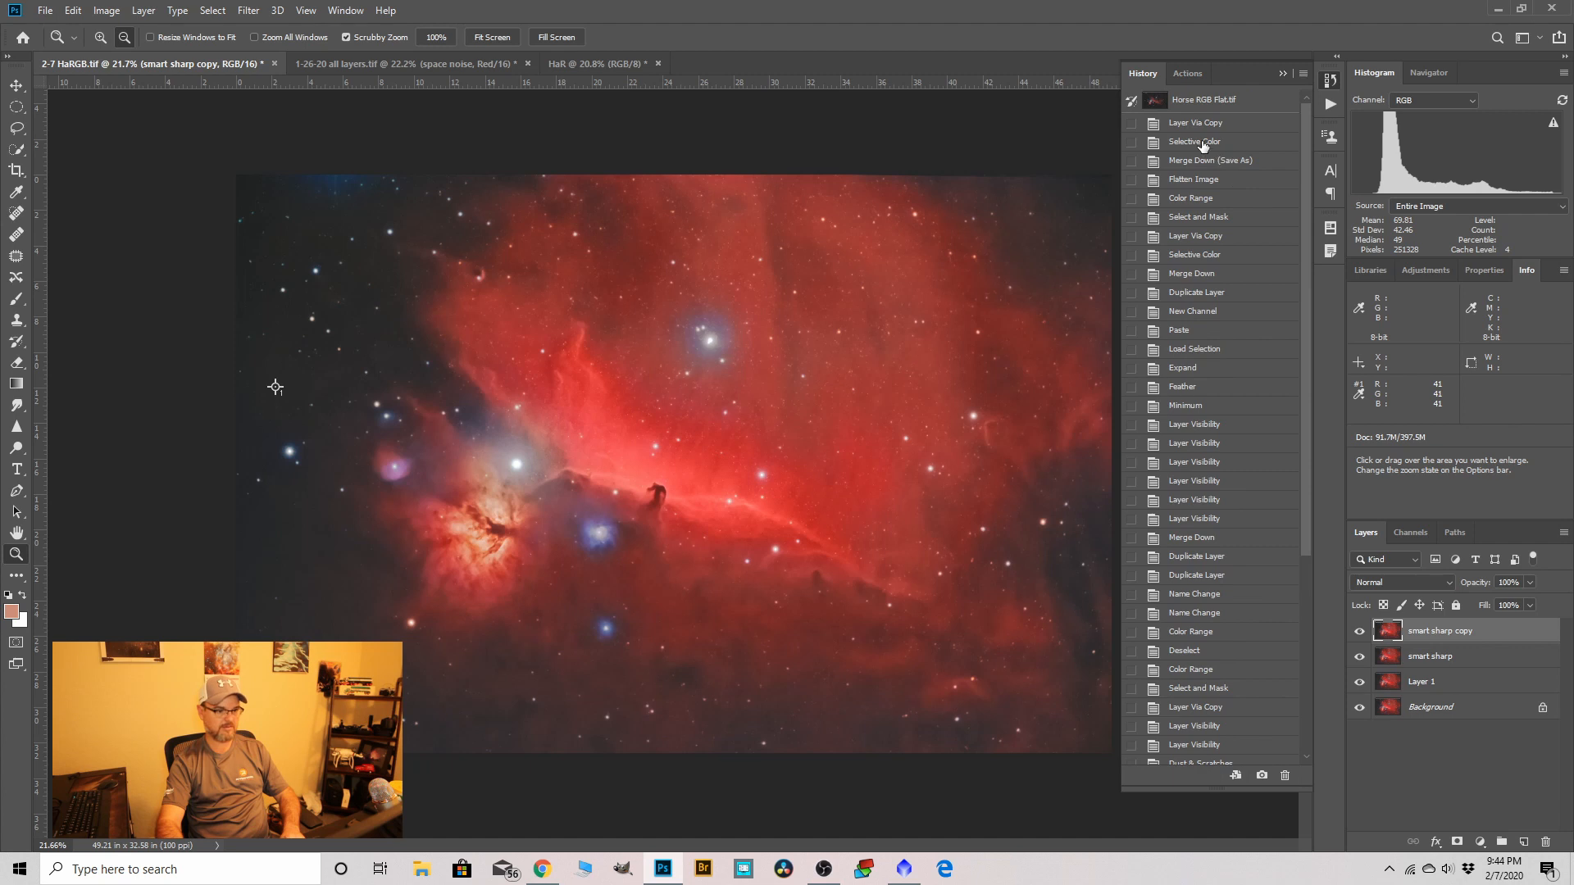
click(1206, 124)
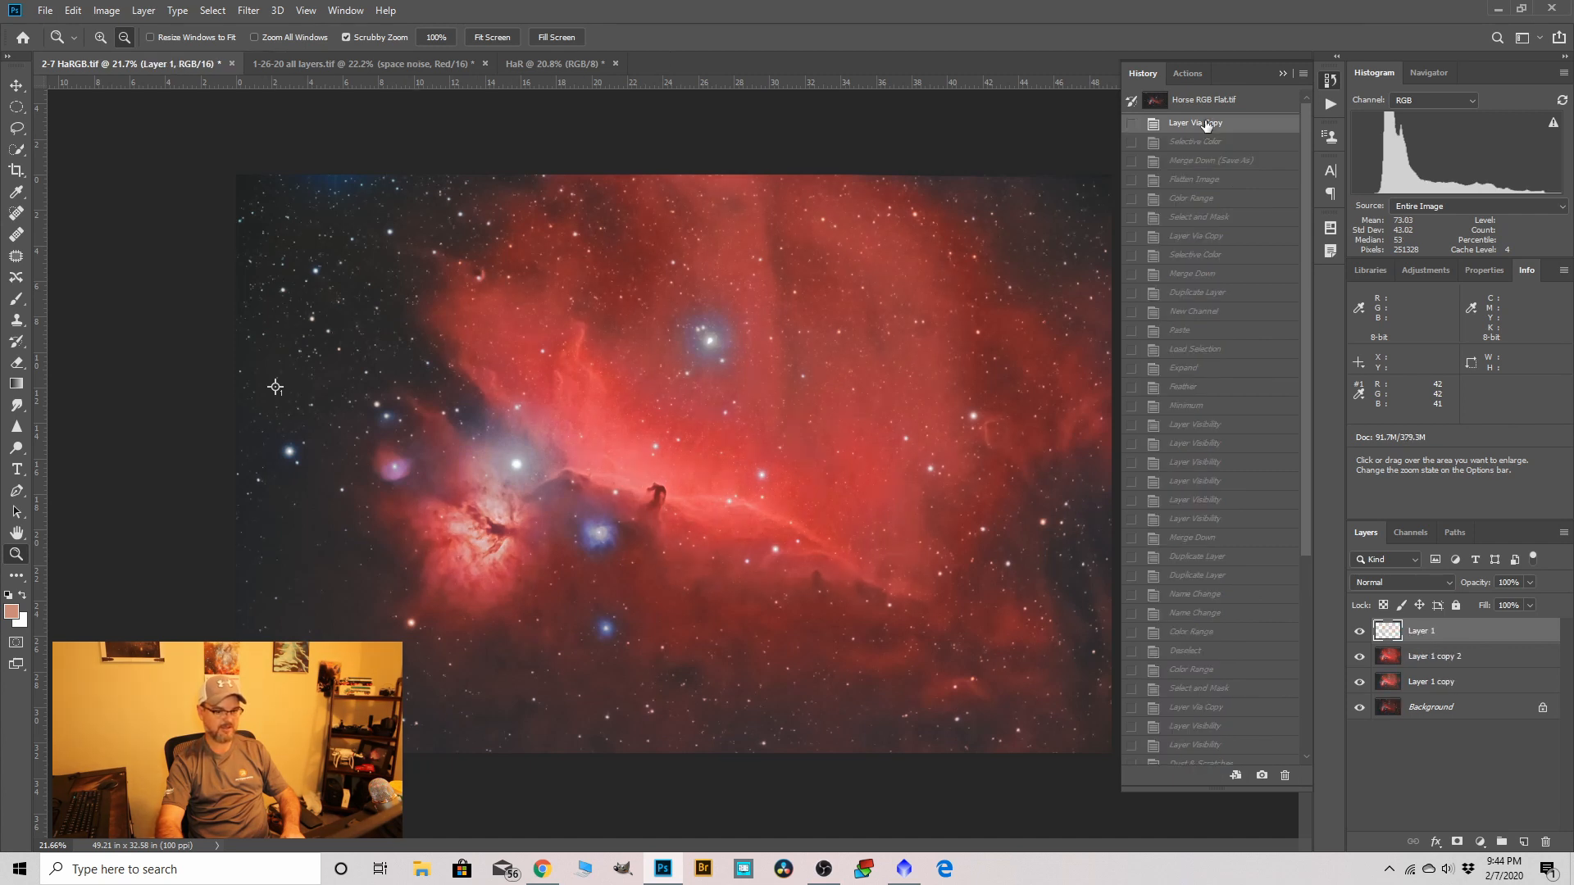
scroll(1238, 598, down, 7)
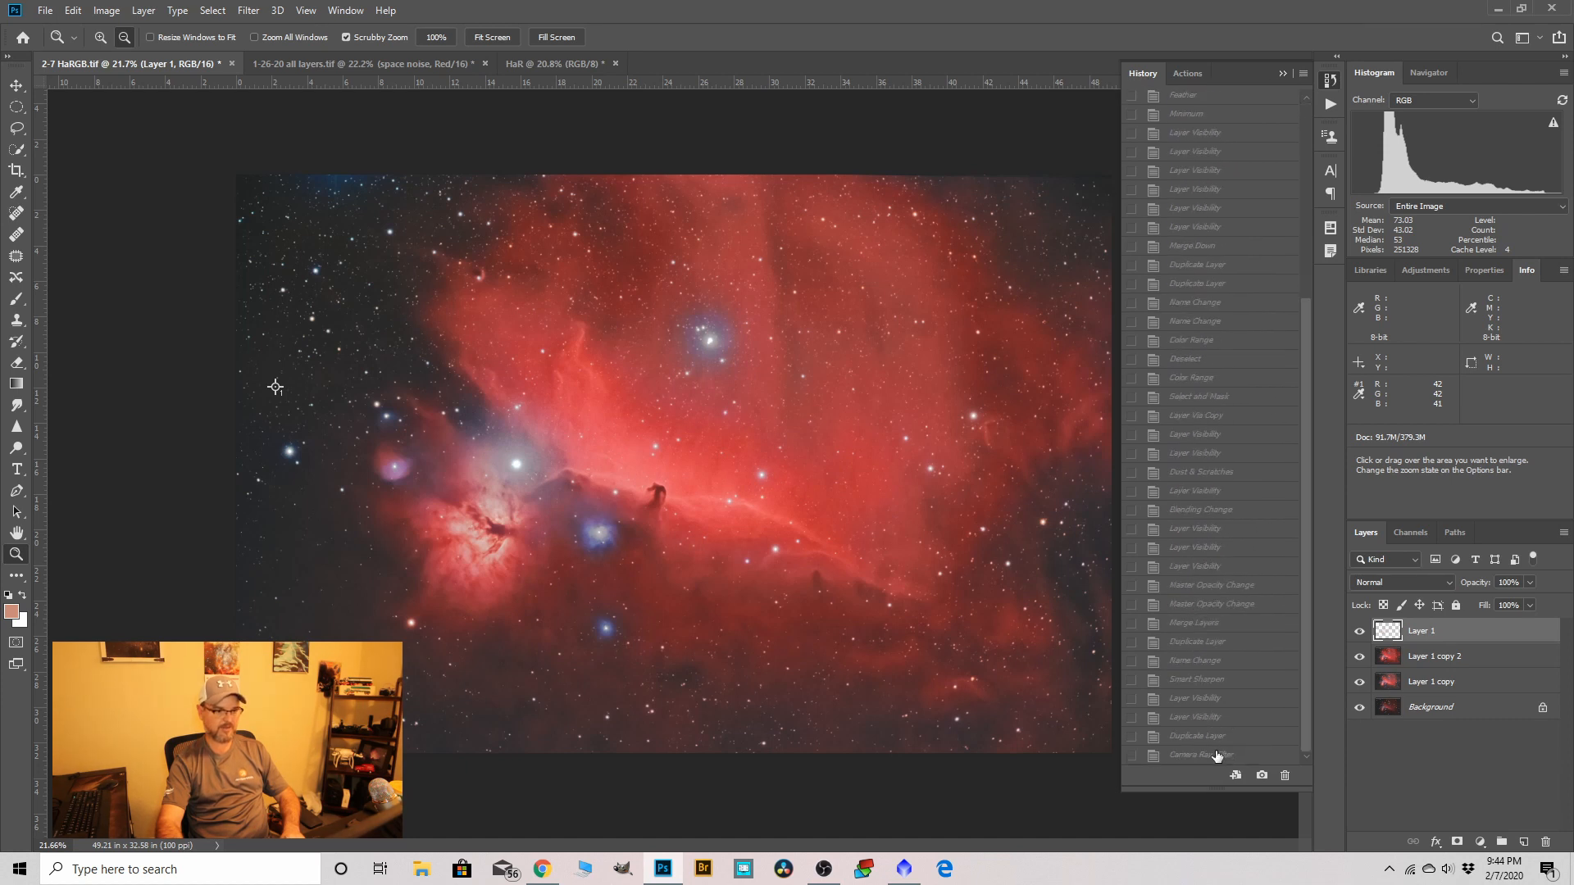
click(1216, 755)
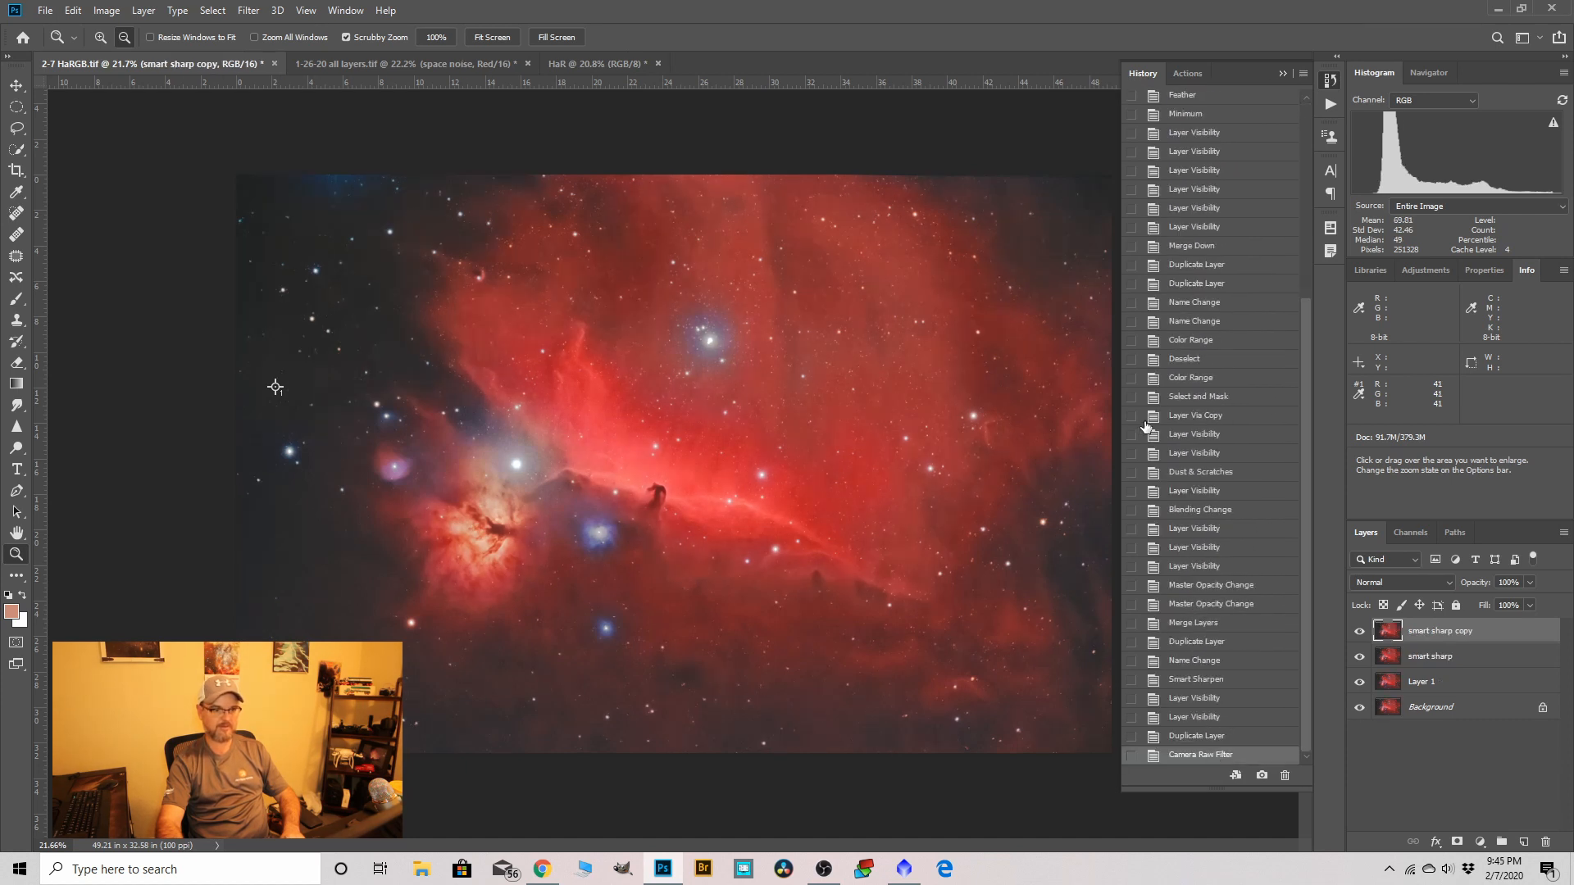
click(1276, 73)
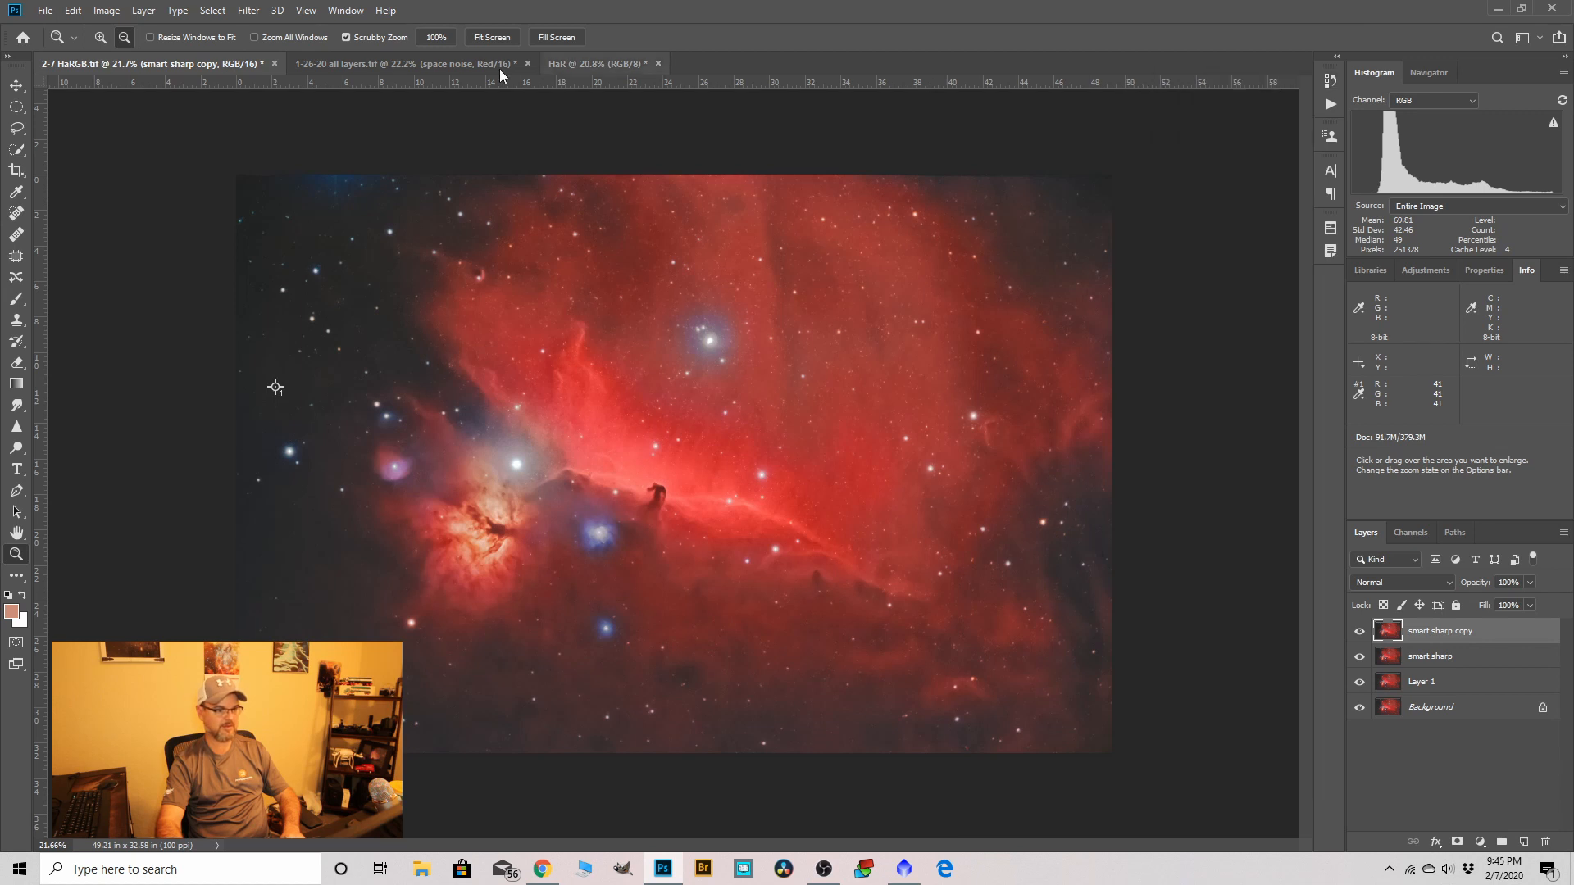
View the 1-26-20 all layers.tif and HaR documents, and return to 2-7 HaRGB.tif.
click(415, 64)
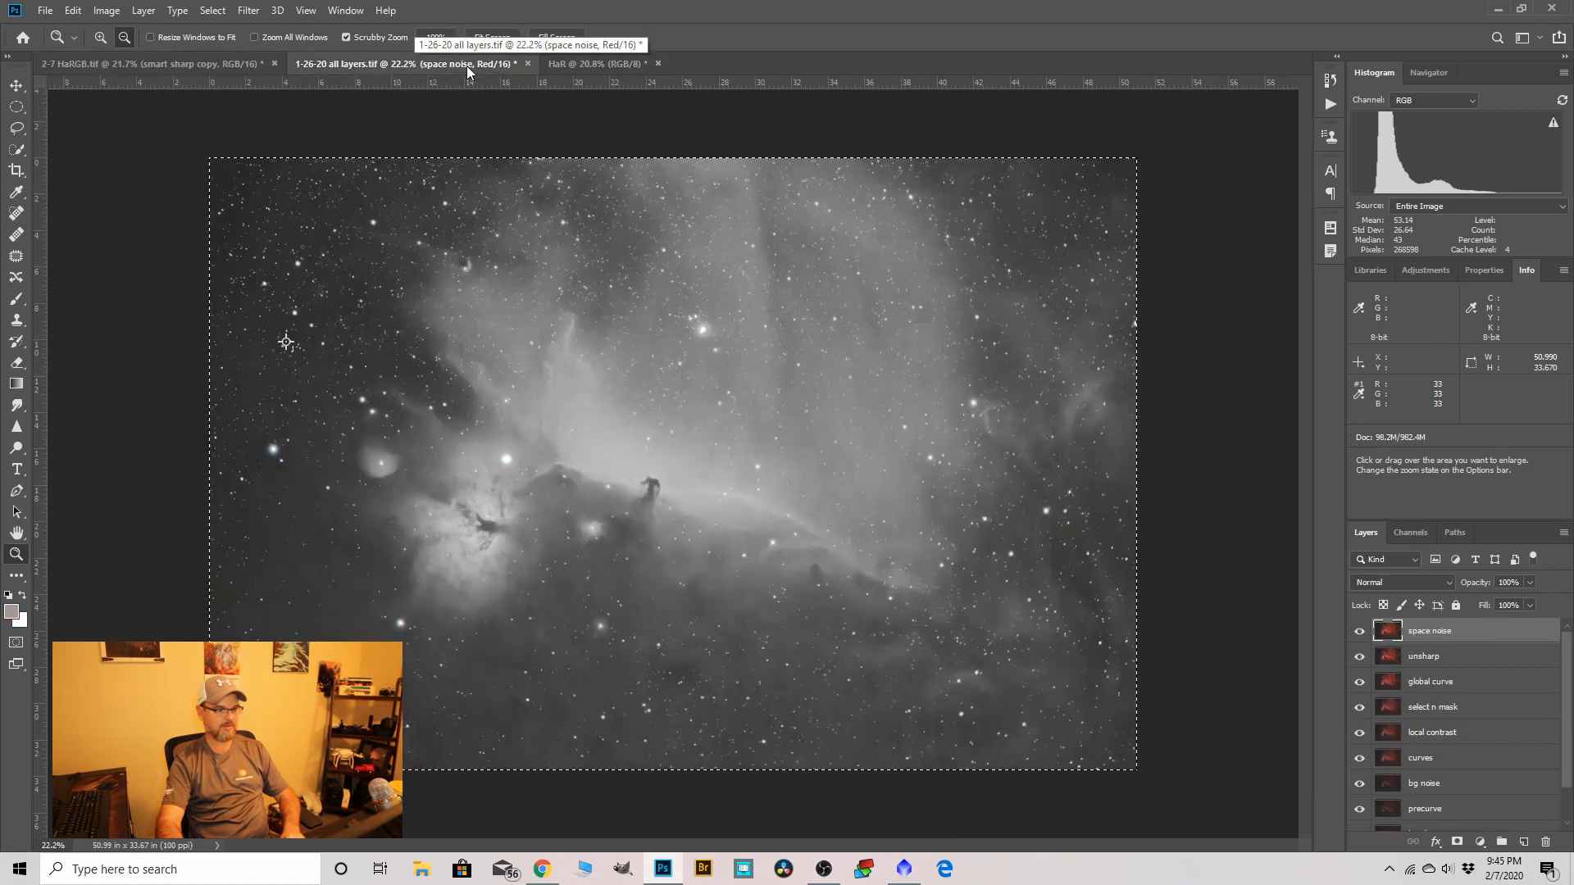
click(593, 63)
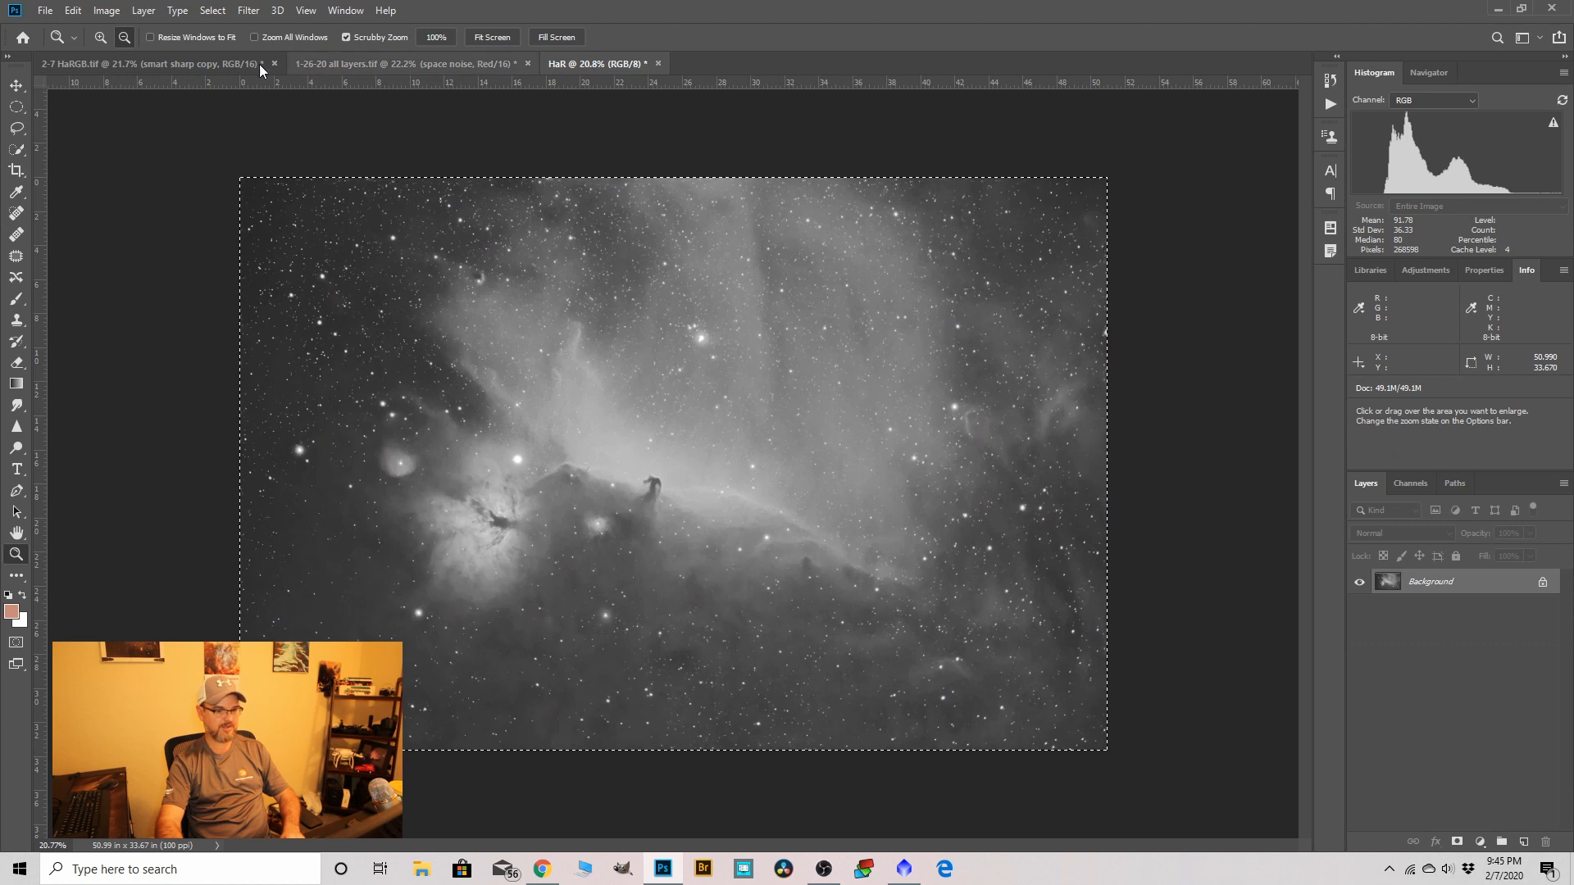
click(231, 63)
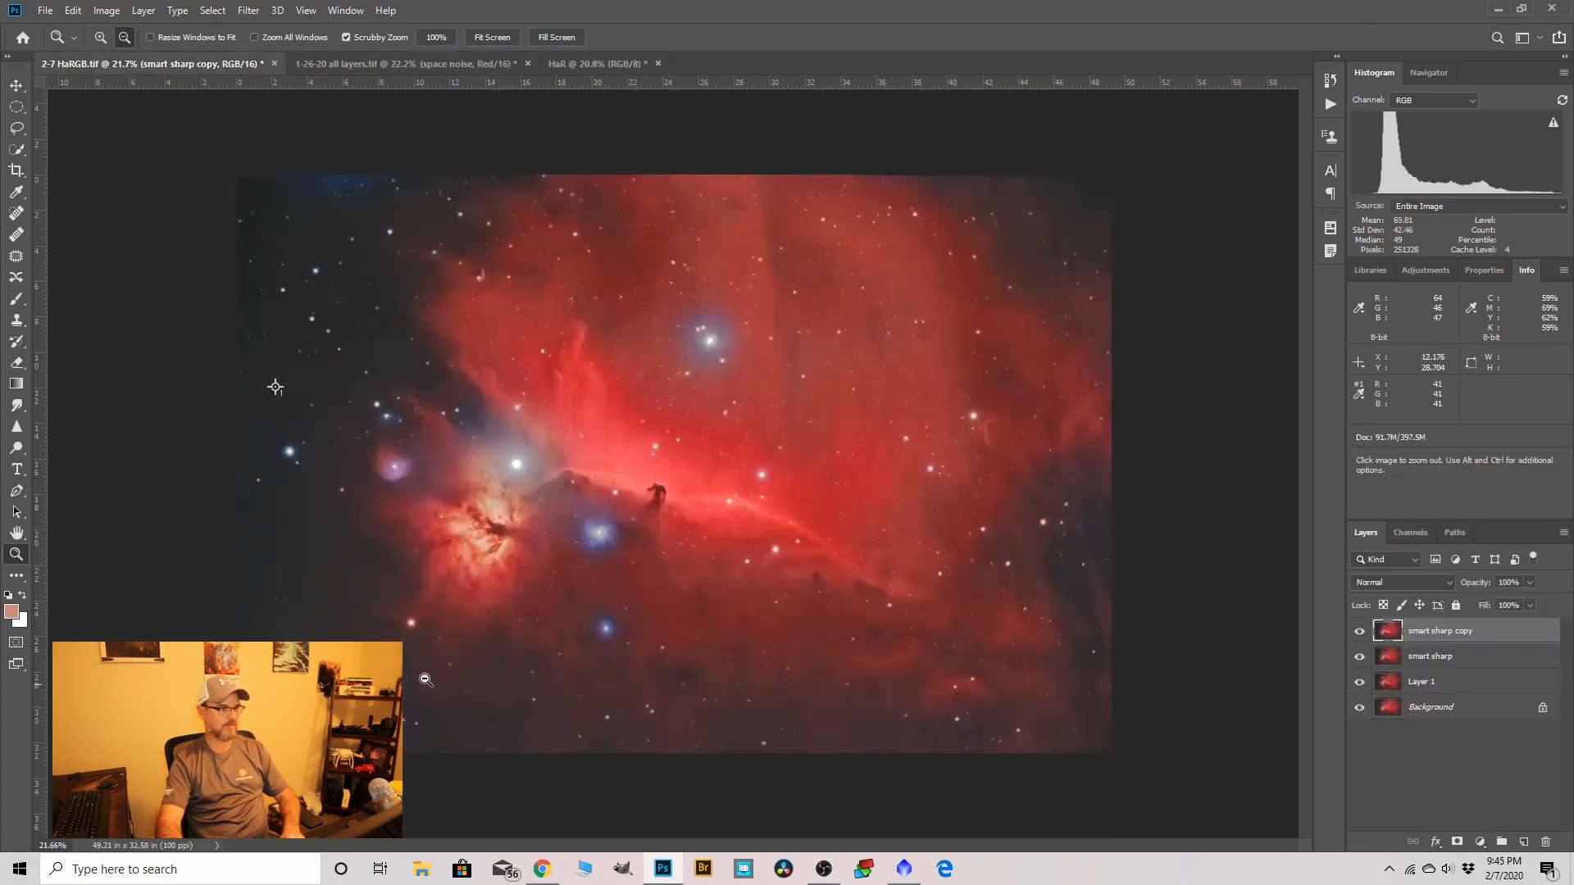
Darken the background of the smart sharp copy layer with a Levels adjustment, setting the RGB input black point to 7.
click(107, 11)
mouse_move(123, 49)
click(327, 67)
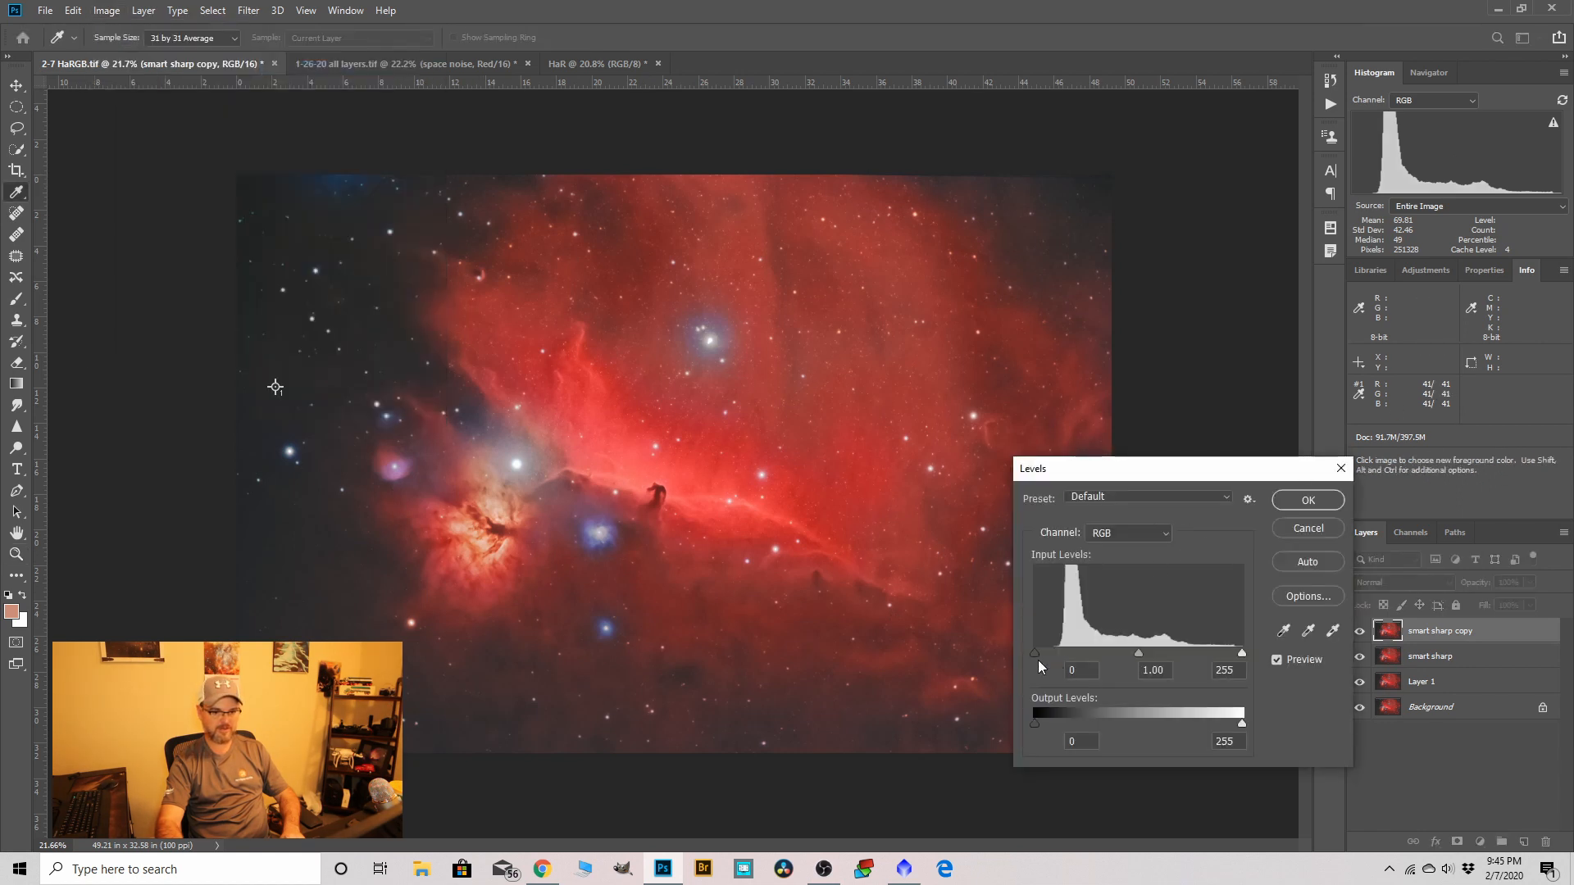
drag(1034, 654, 1039, 657)
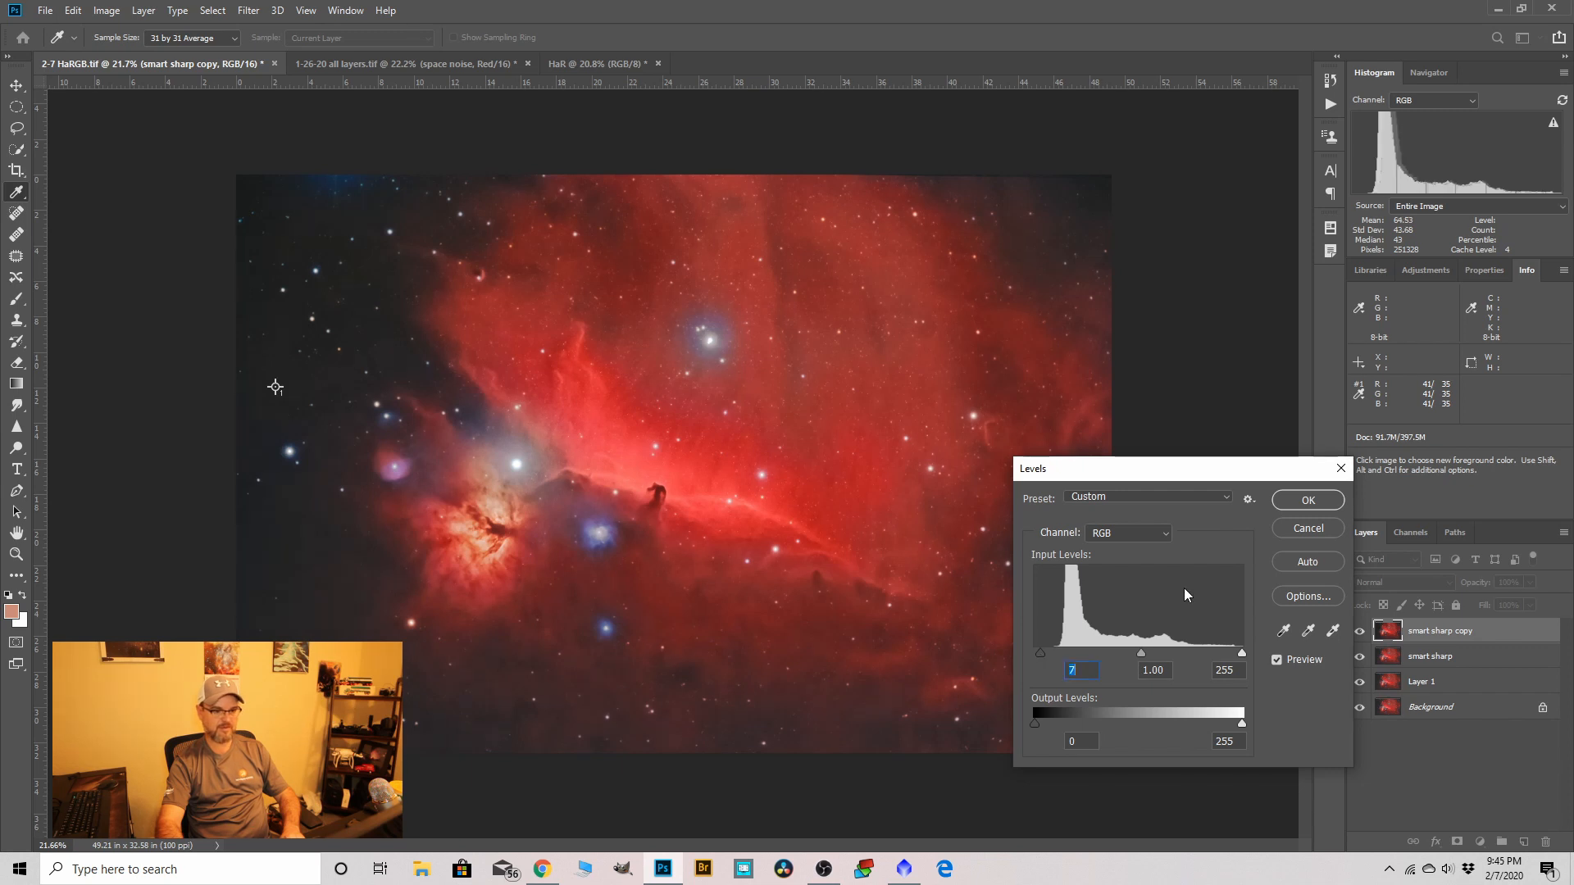
click(1315, 502)
Examine the Horsehead and Flame Nebula up close and the whole image at several magnifications to judge the final result.
key(z)
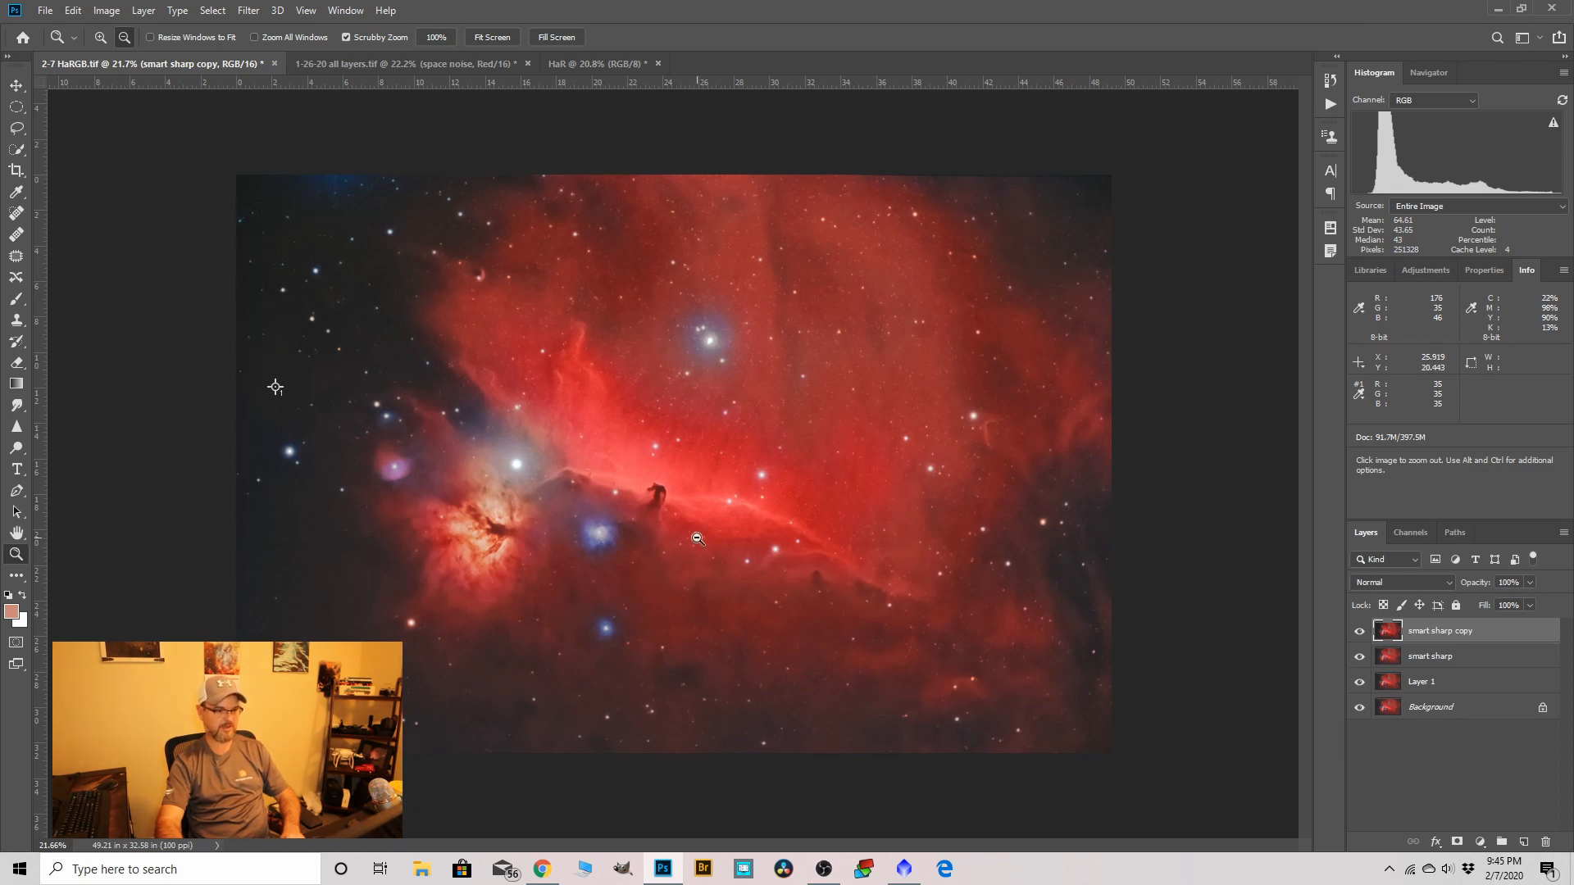
scroll(693, 533, up, 4)
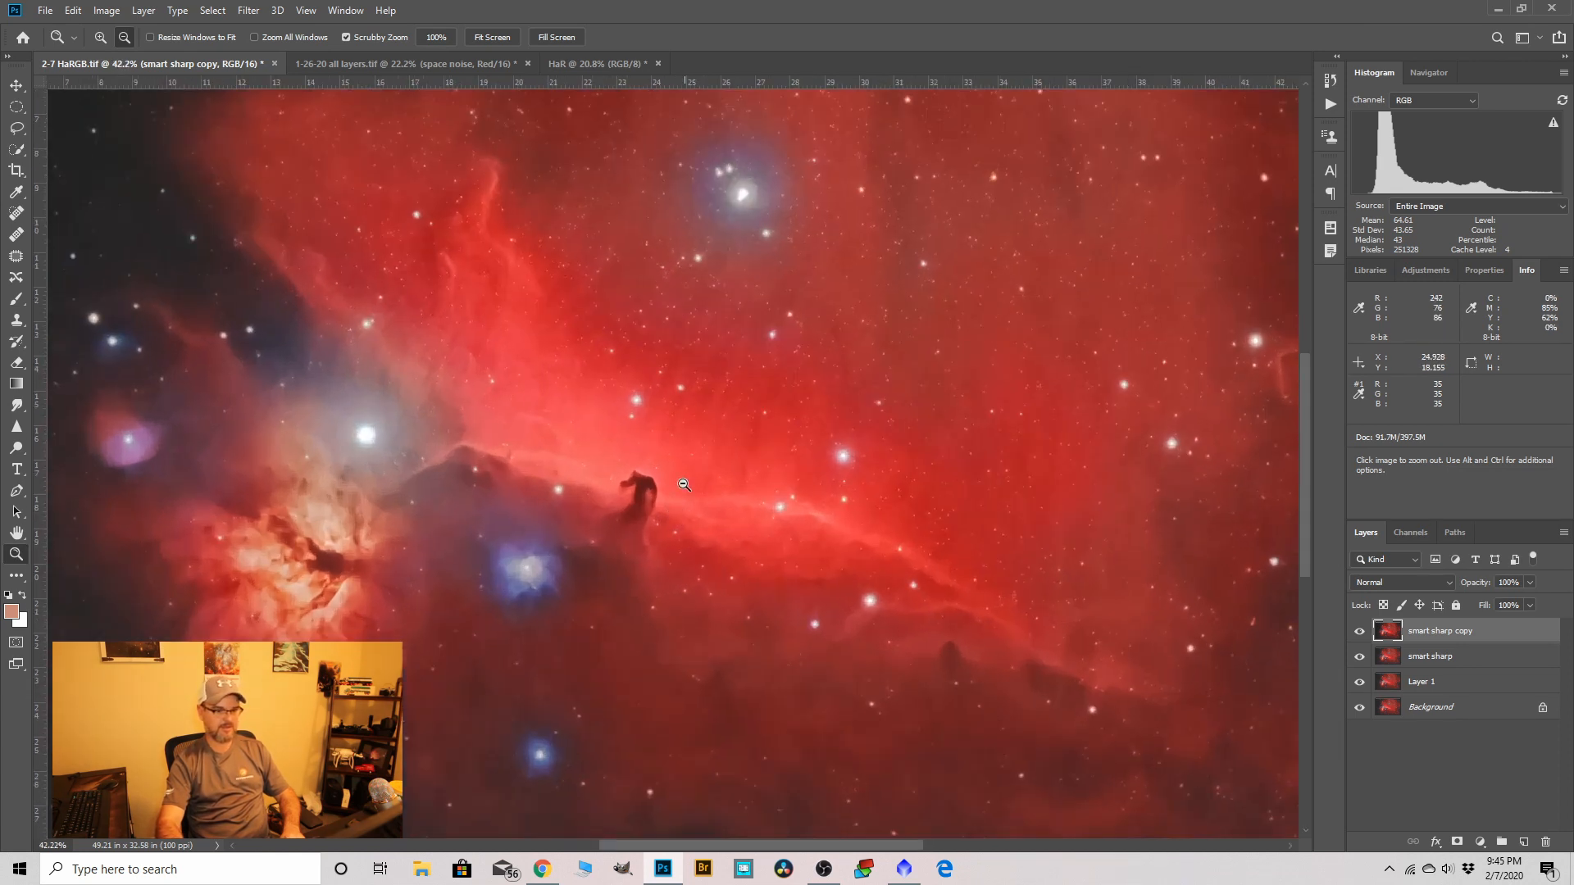
scroll(676, 514, down, 4)
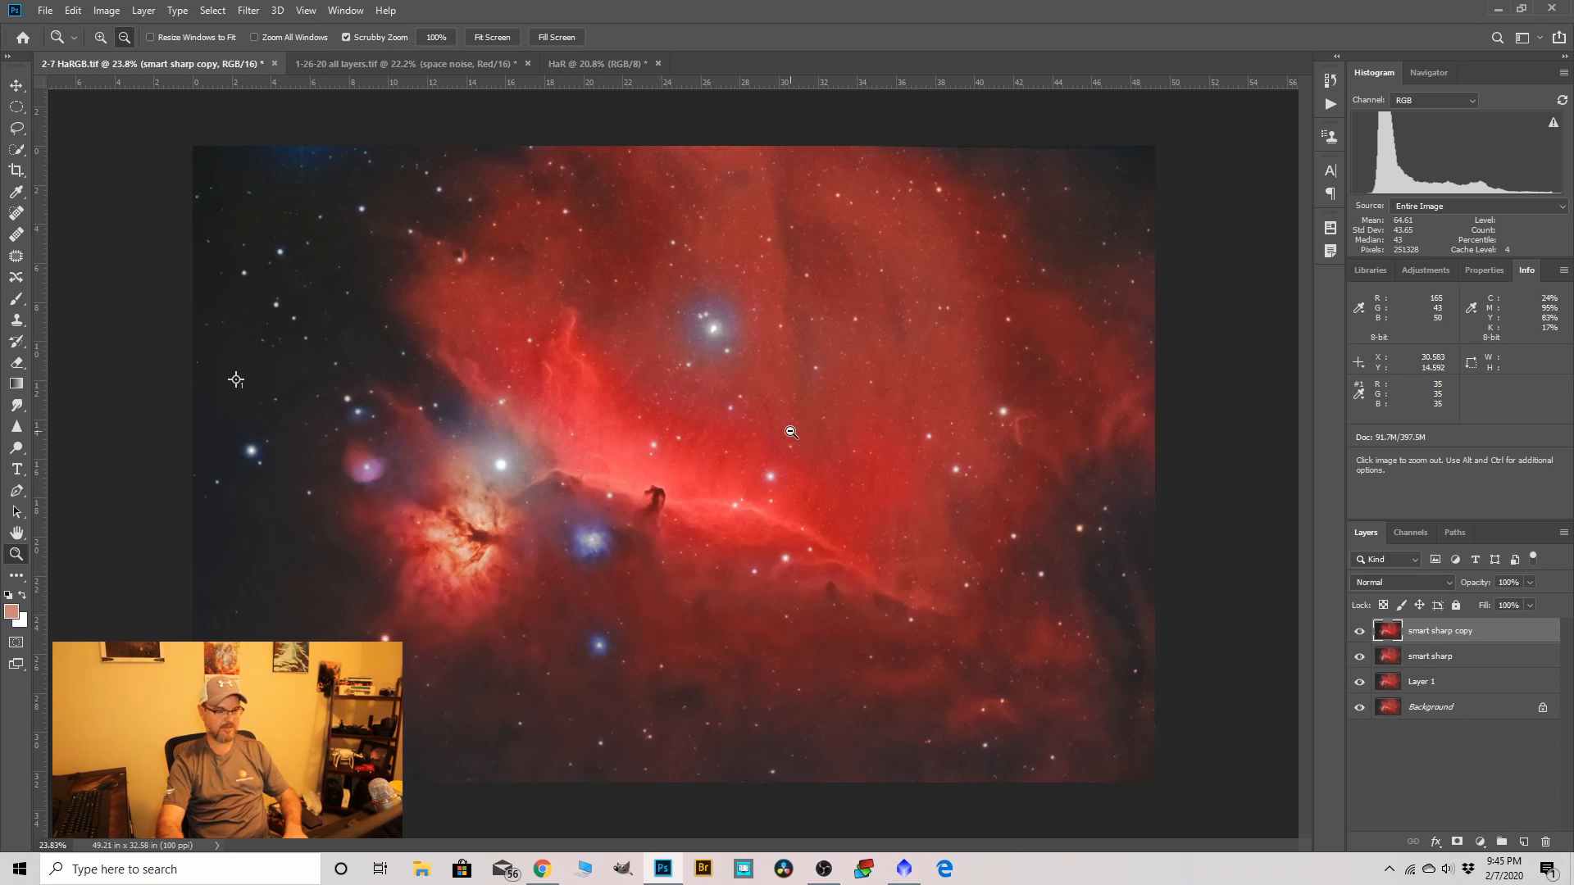
click(664, 416)
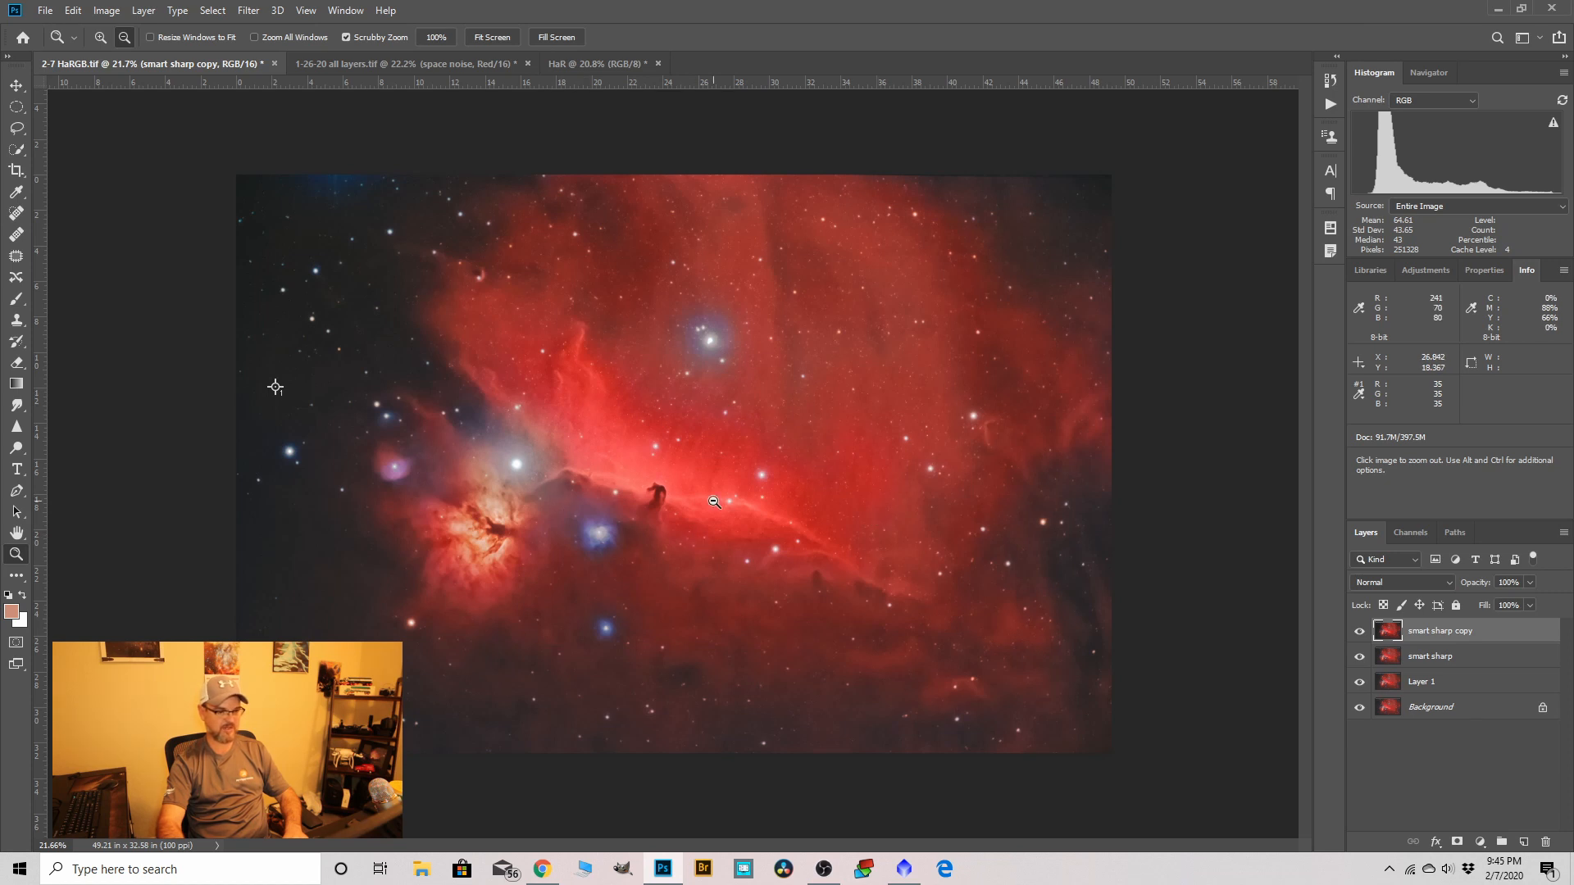
click(590, 400)
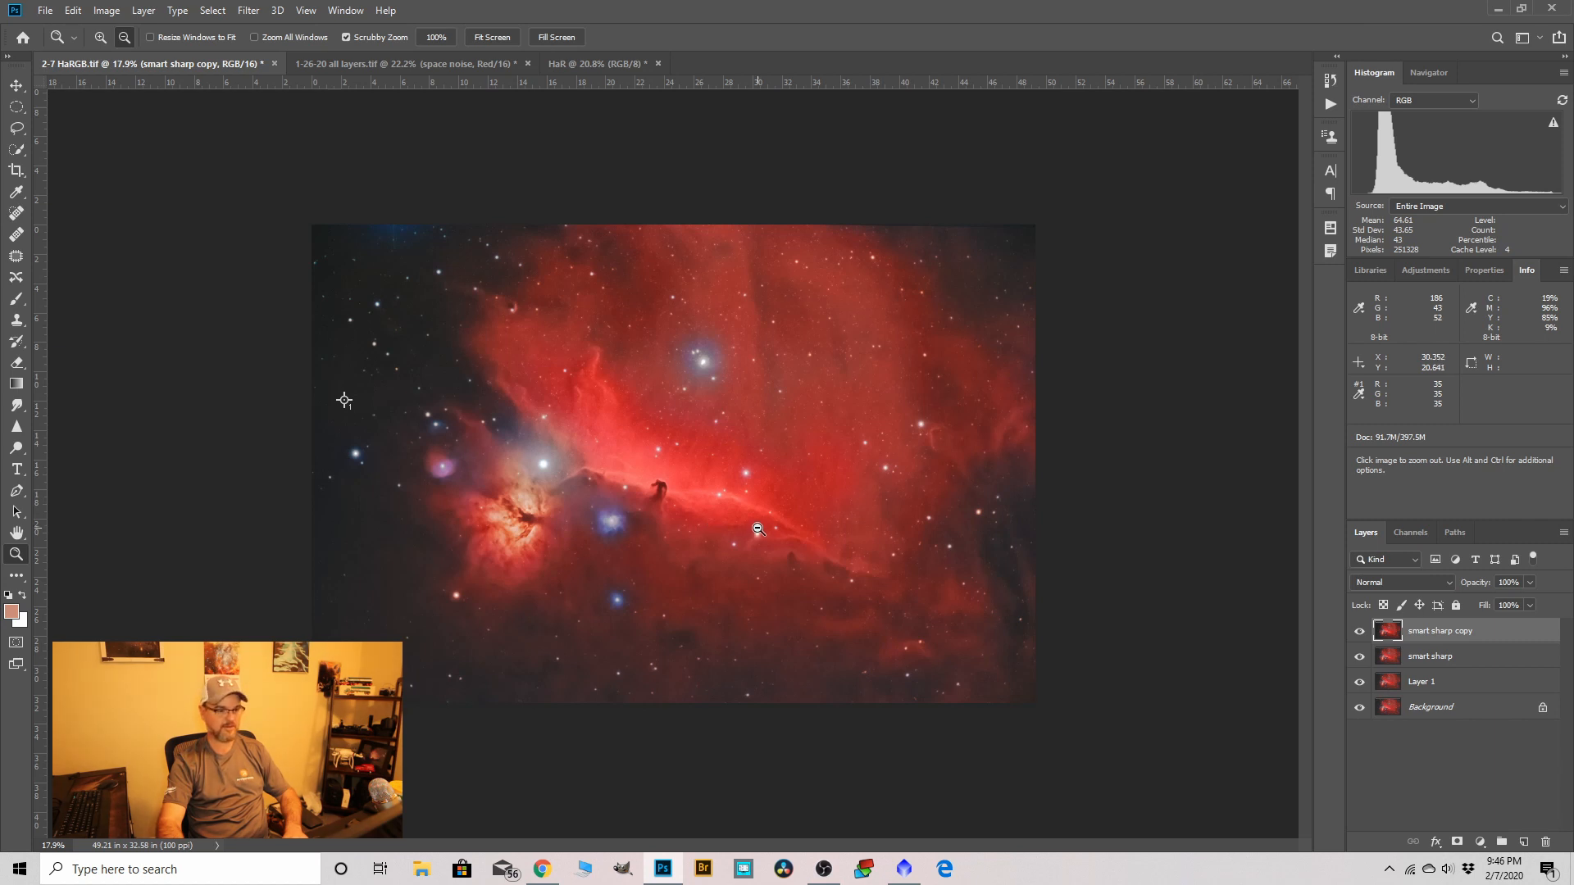
scroll(758, 529, up, 1)
scroll(737, 537, down, 2)
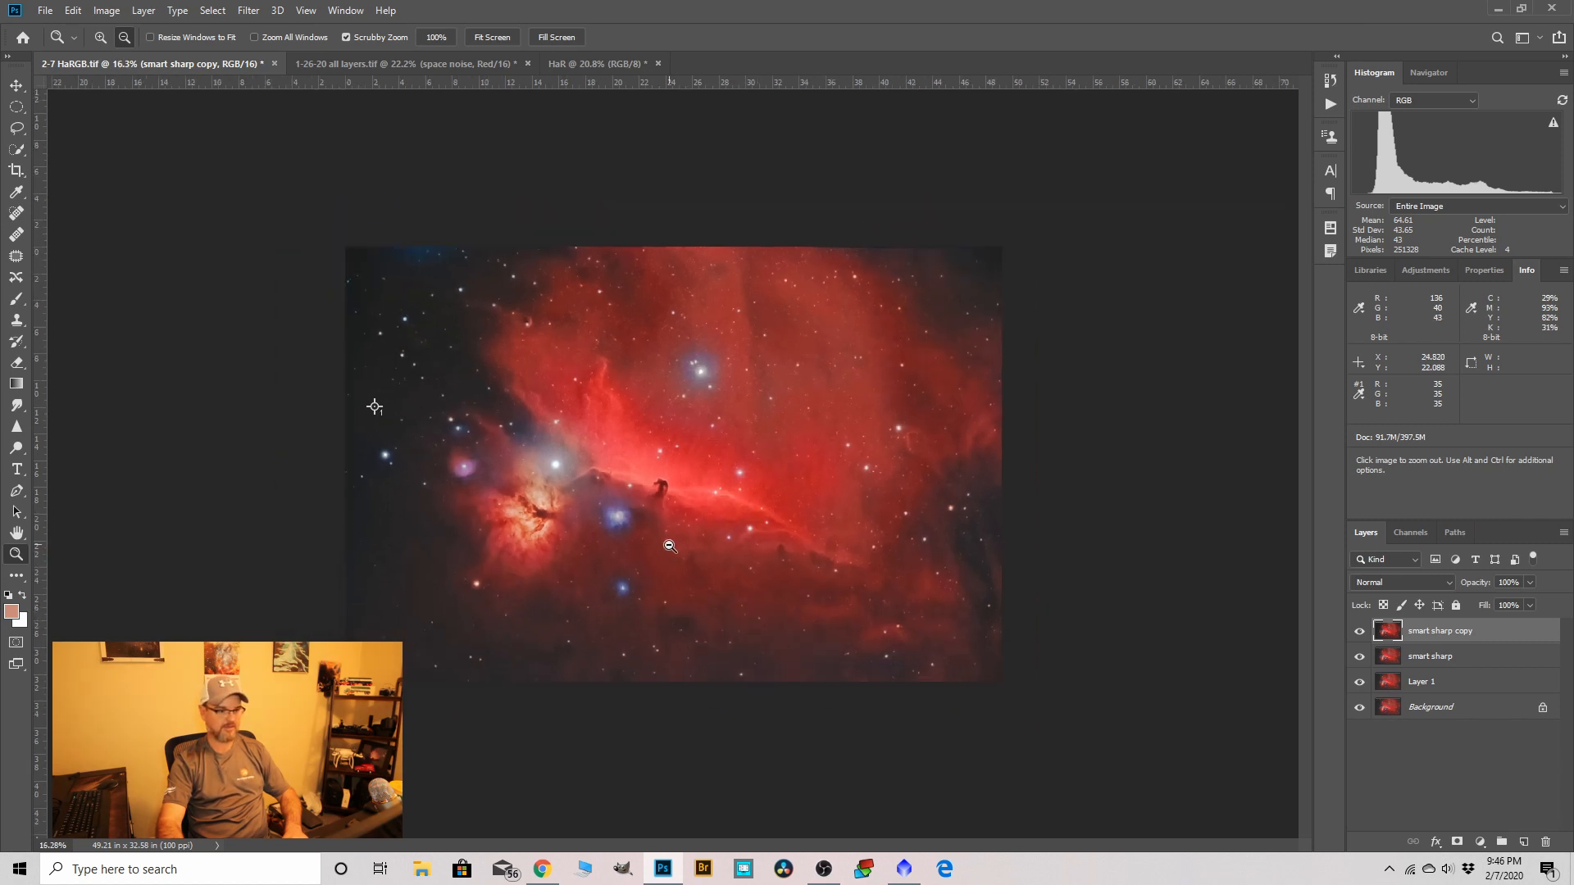
scroll(720, 547, up, 3)
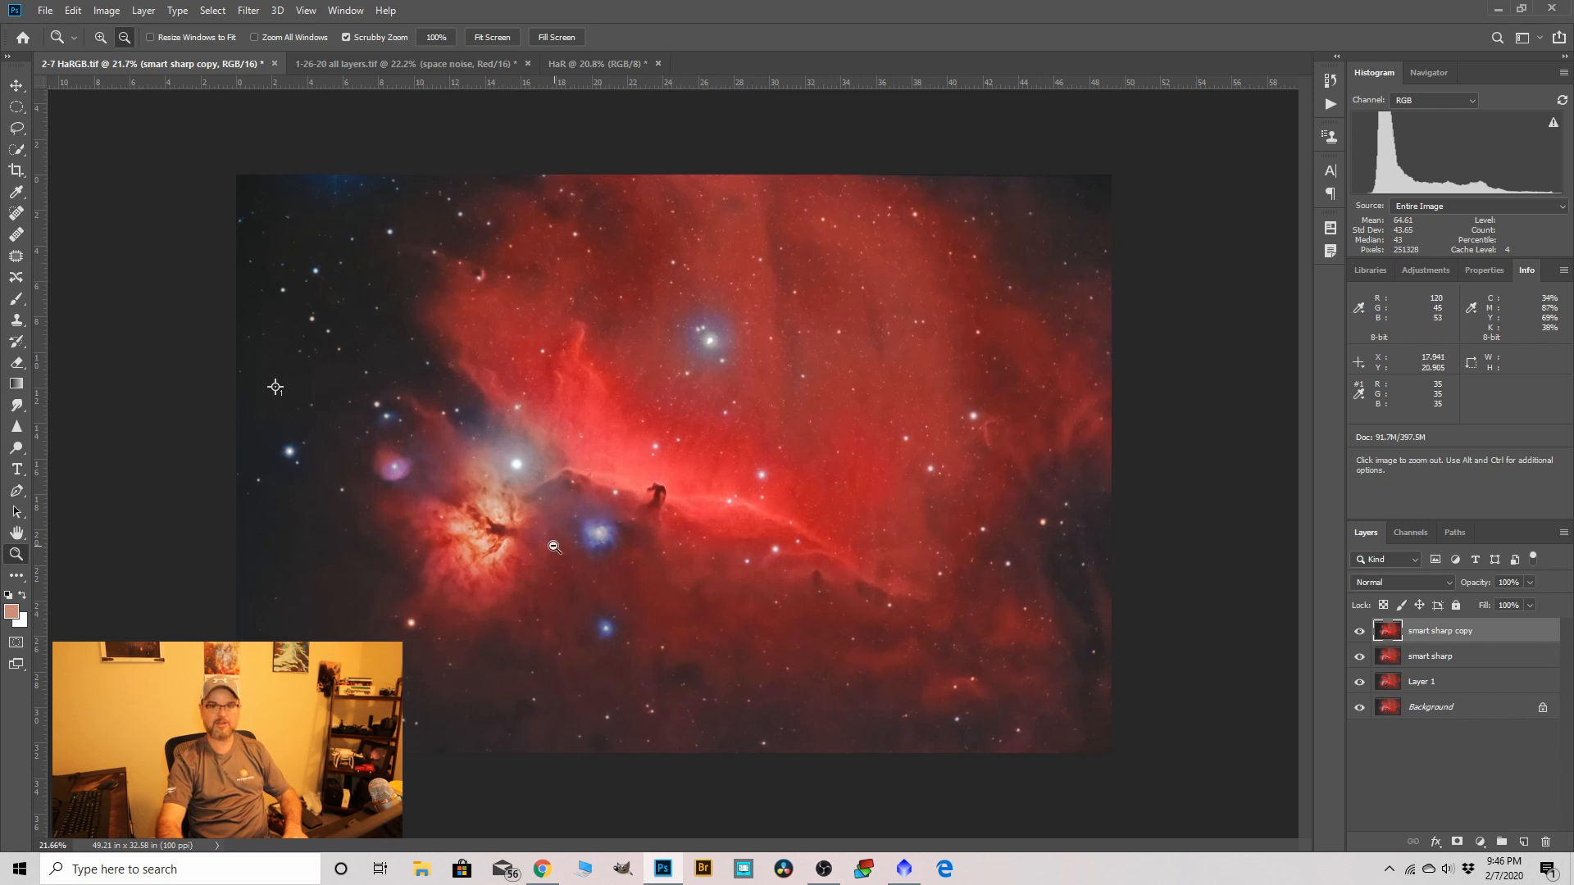
scroll(564, 547, down, 1)
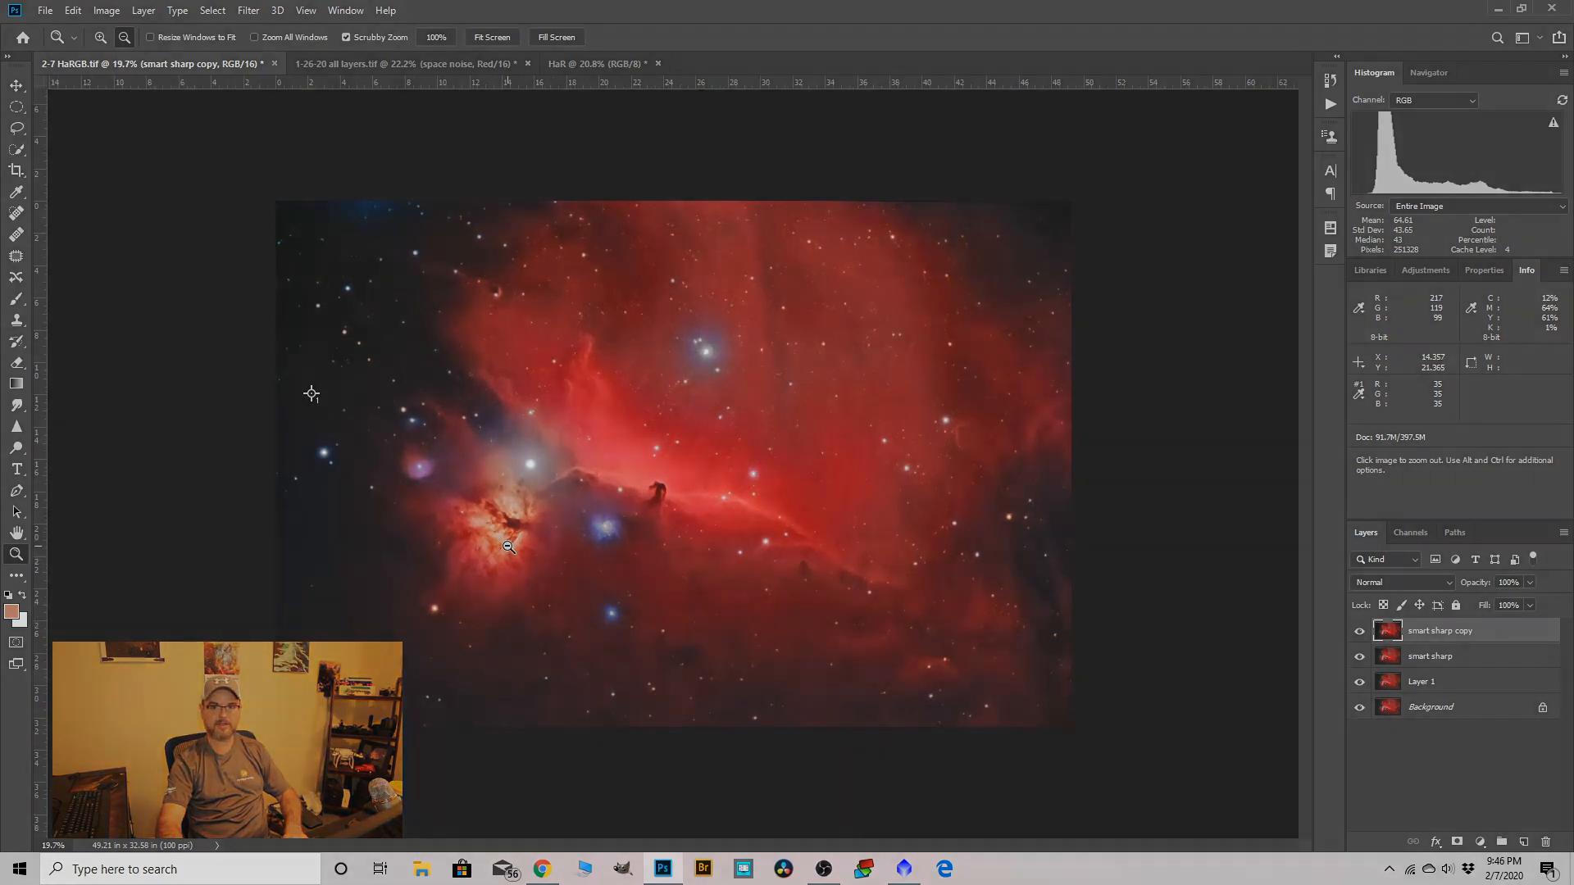